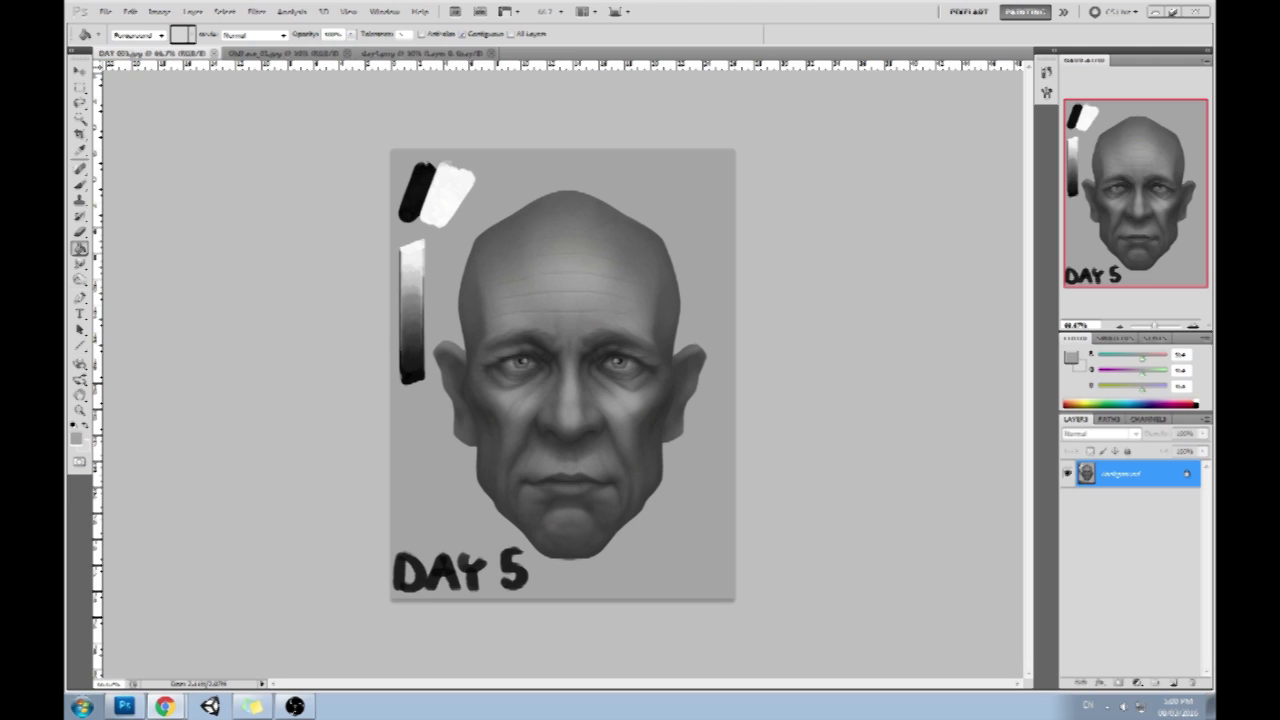
# Review the three open portraits, OldFace_01.jpg, the day 4 face and the DAY 5 face
pyautogui.click(291, 53)
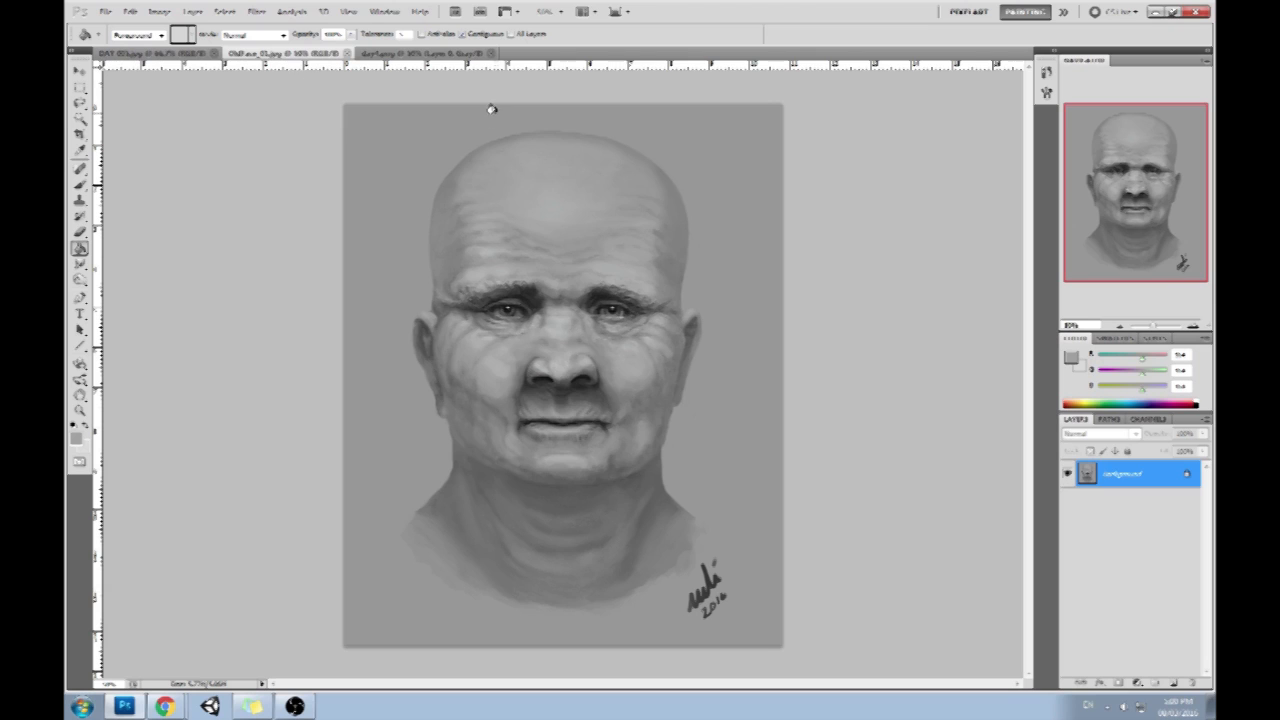
pyautogui.click(426, 58)
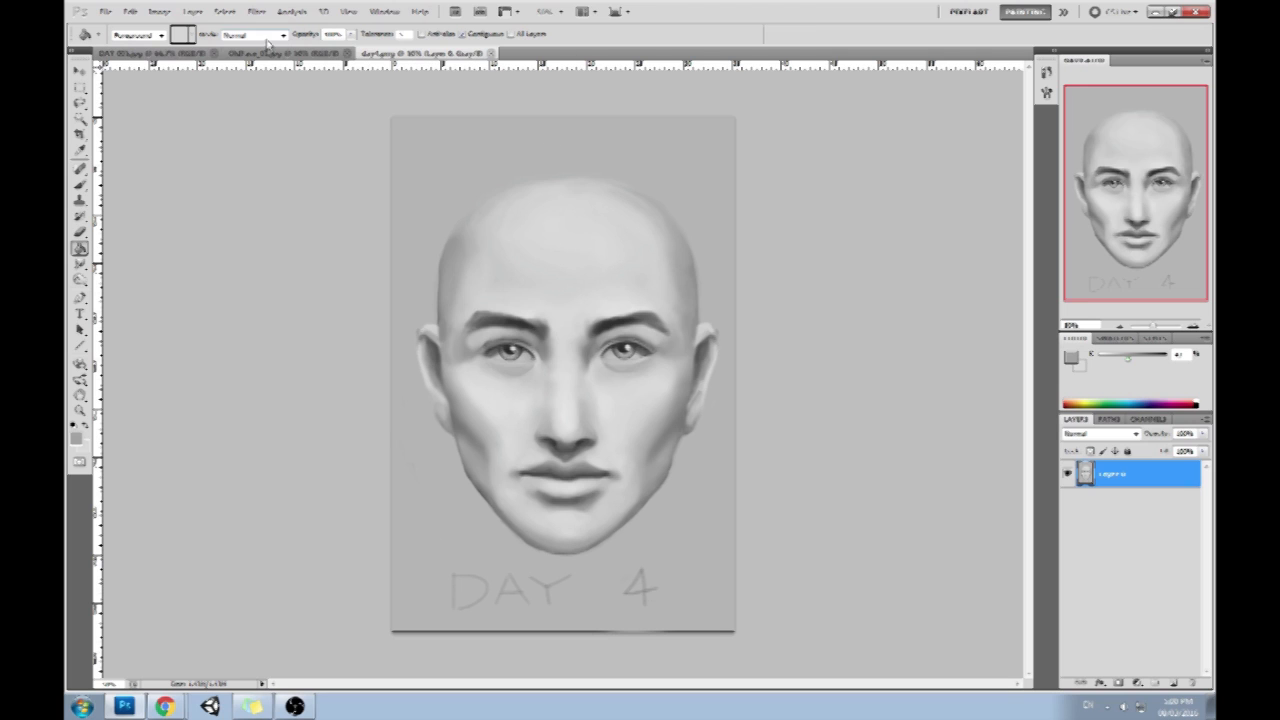
pyautogui.click(234, 53)
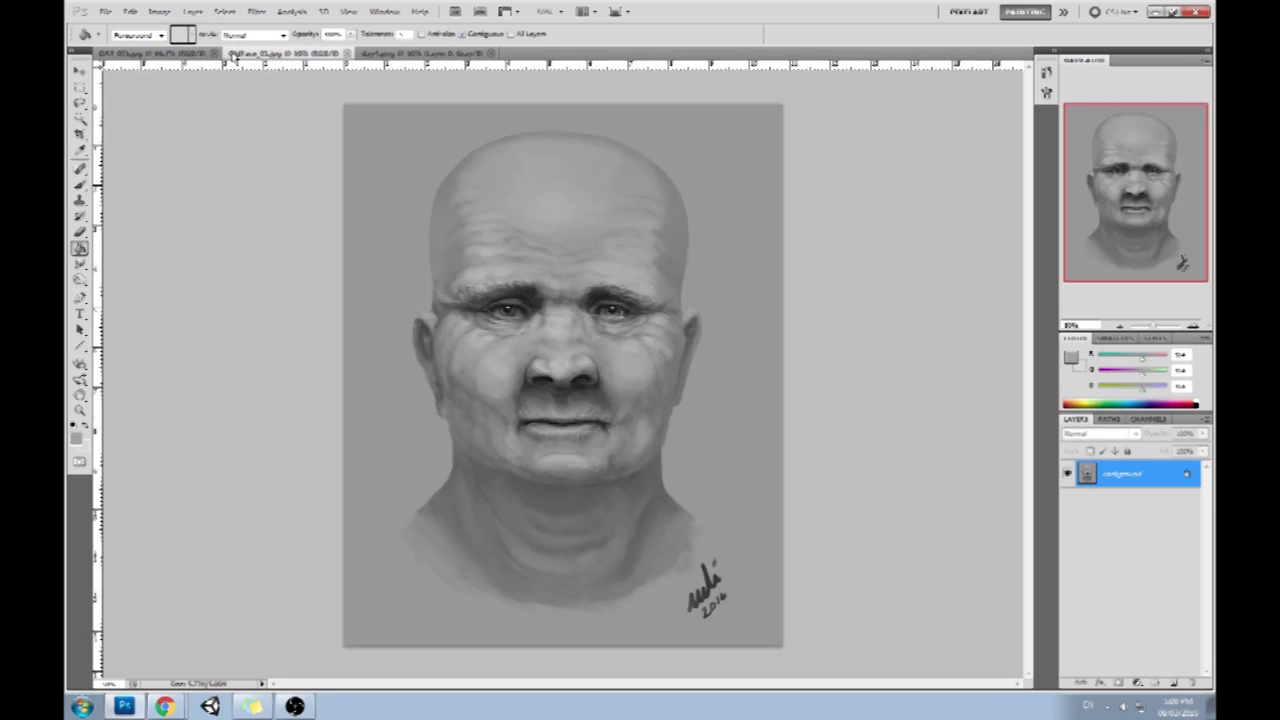
pyautogui.click(163, 55)
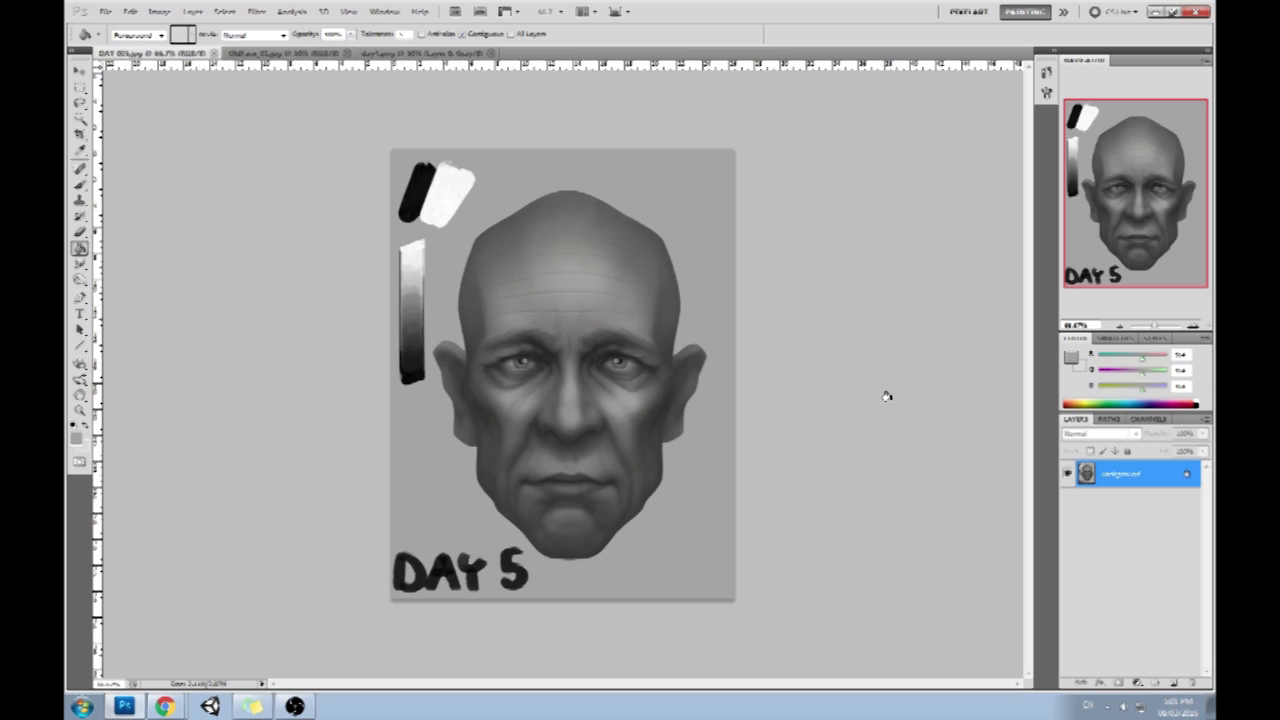
# Sketch a thin red T-shaped proportion guide with tick marks beside the DAY 5 head and circle it
pyautogui.press('b')
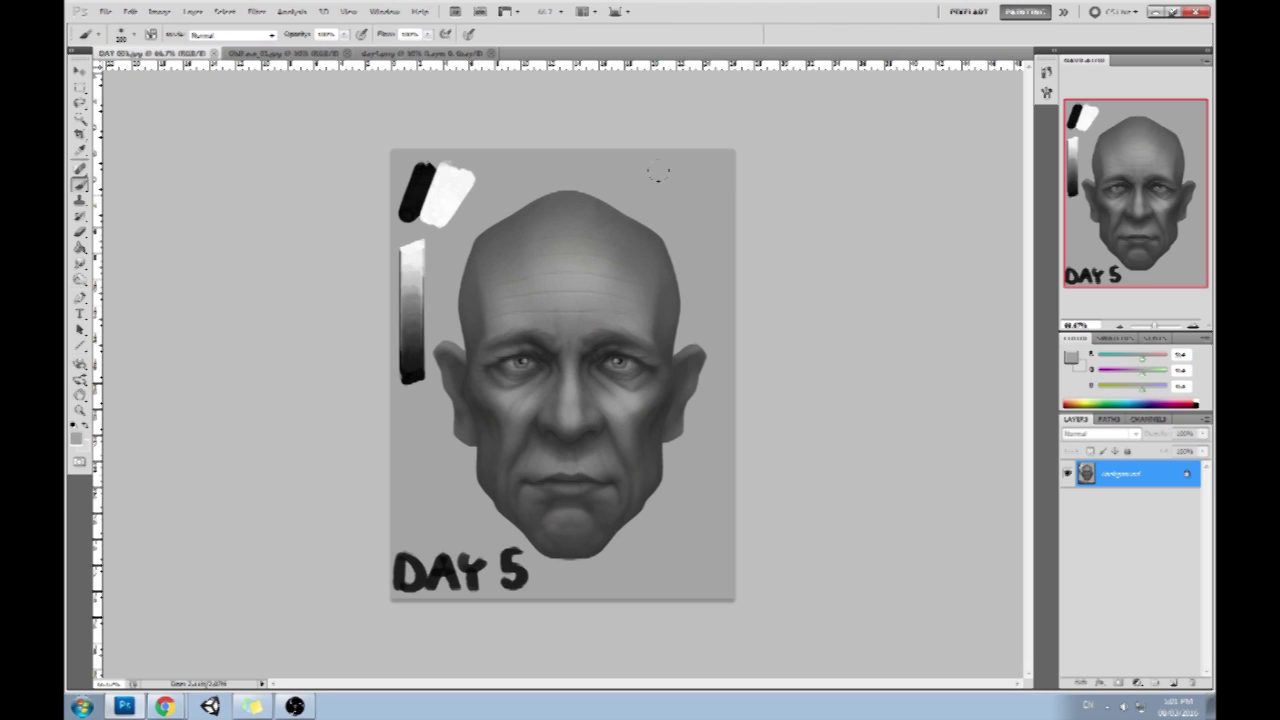
pyautogui.click(1072, 358)
pyautogui.click(1082, 308)
pyautogui.moveTo(656, 173); pyautogui.dragTo(686, 170)
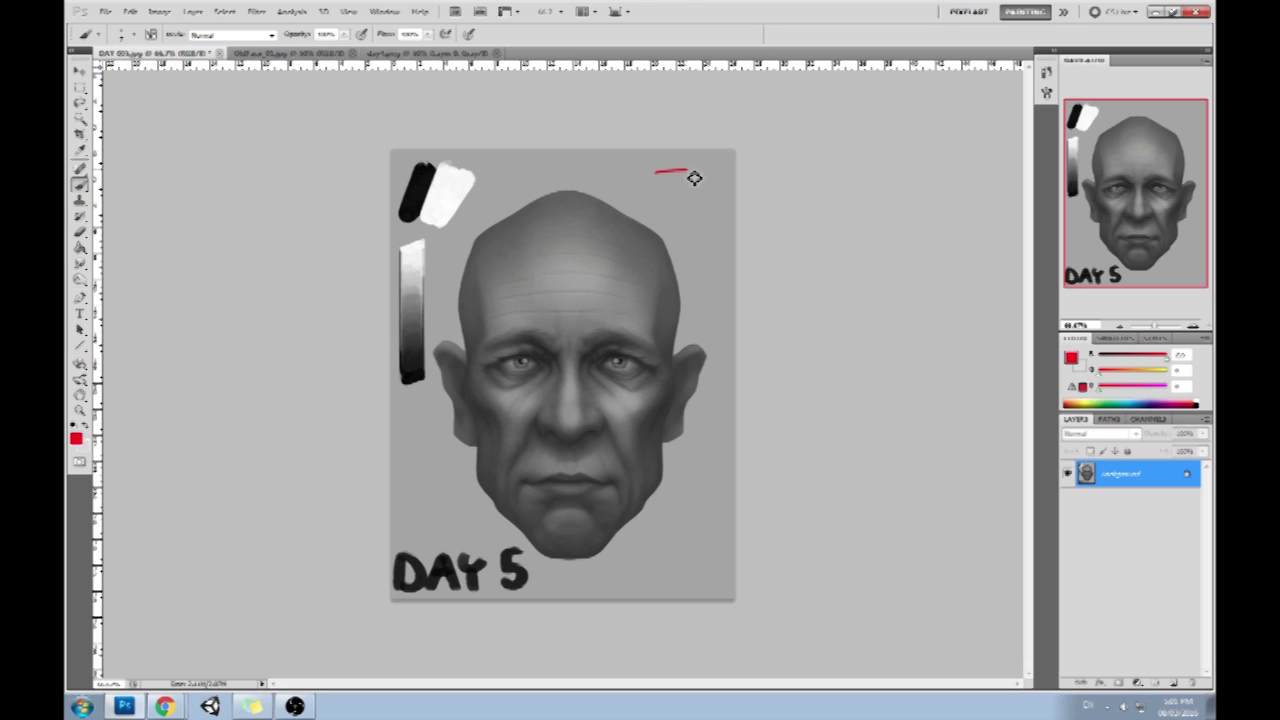
pyautogui.moveTo(654, 176); pyautogui.dragTo(652, 198)
pyautogui.hotkey('ctrl', 'z')
pyautogui.moveTo(652, 174)
pyautogui.mouseDown()
pyautogui.moveTo(628, 176)
pyautogui.moveTo(671, 175)
pyautogui.moveTo(586, 179)
pyautogui.moveTo(636, 181)
pyautogui.moveTo(600, 184)
pyautogui.moveTo(648, 208)
pyautogui.moveTo(652, 248)
pyautogui.mouseUp()
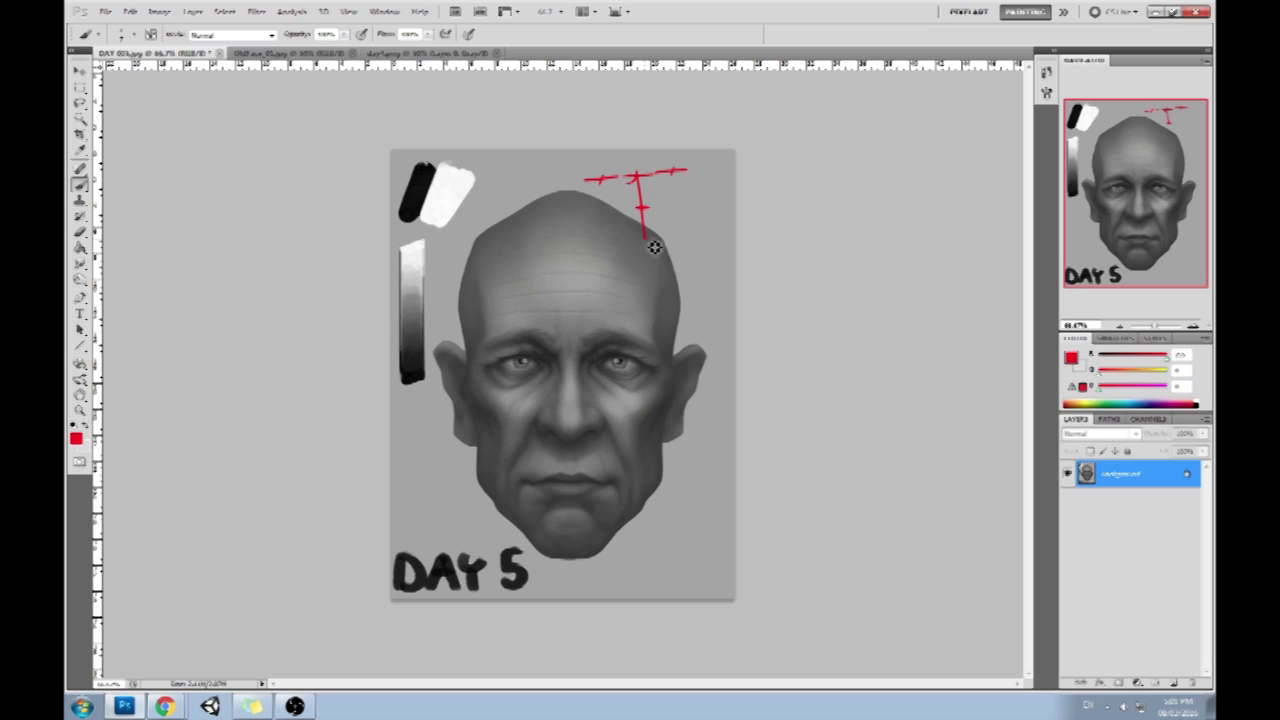
pyautogui.moveTo(629, 226)
pyautogui.mouseDown()
pyautogui.moveTo(667, 236)
pyautogui.moveTo(630, 231)
pyautogui.mouseUp()
pyautogui.moveTo(688, 187); pyautogui.dragTo(726, 214)
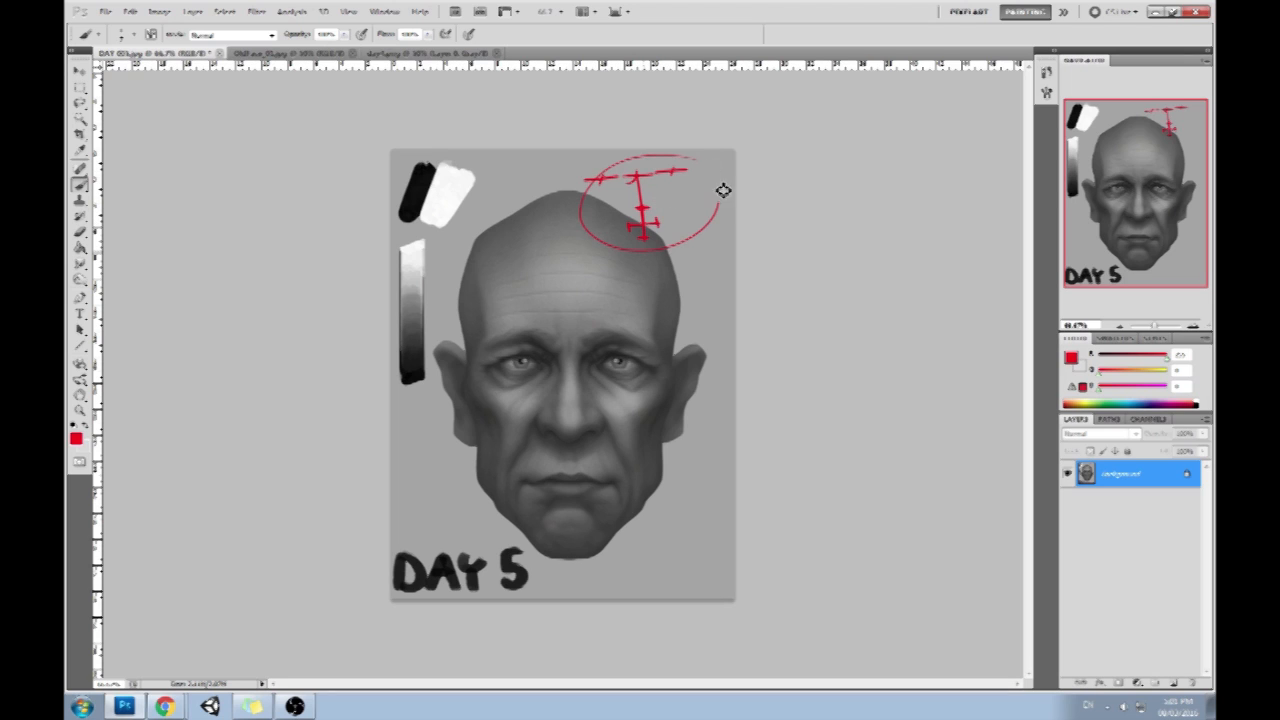
# Mark OldFace_01.jpg with a red arrow at the temple and red guide lines across the eyes, nose and mouth
pyautogui.click(343, 53)
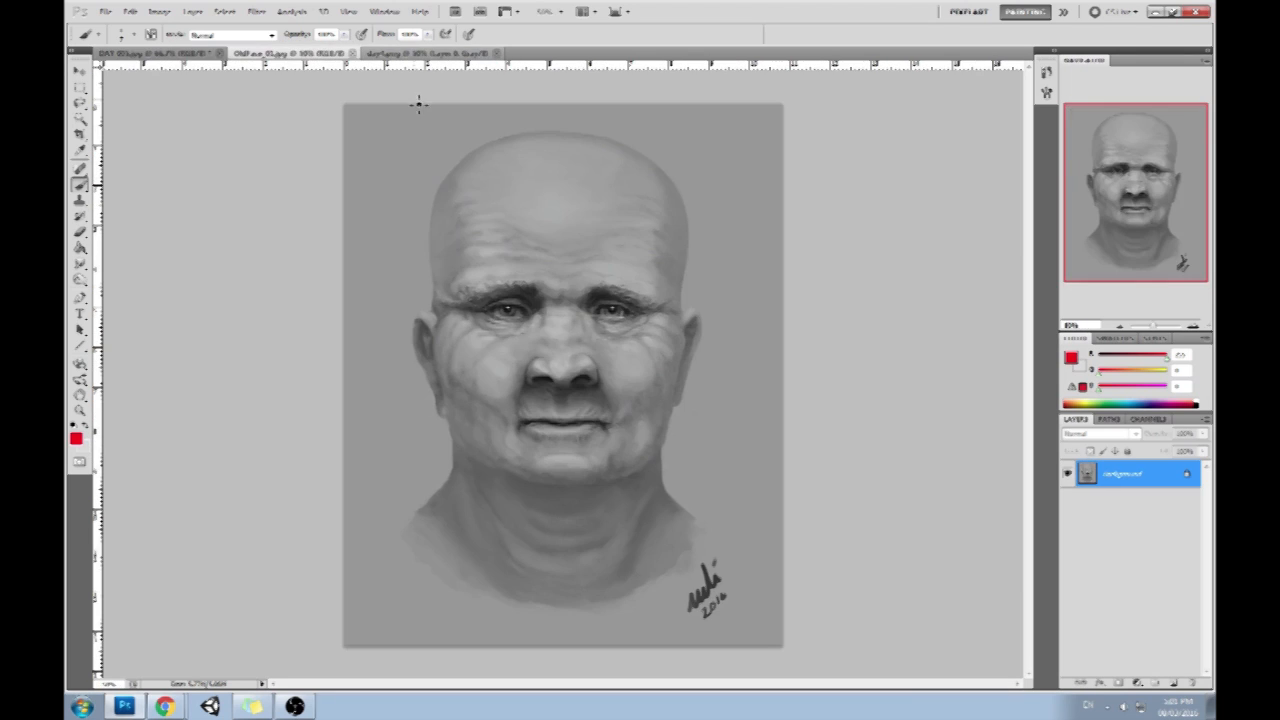
pyautogui.moveTo(738, 231)
pyautogui.mouseDown()
pyautogui.moveTo(680, 270)
pyautogui.moveTo(696, 266)
pyautogui.mouseUp()
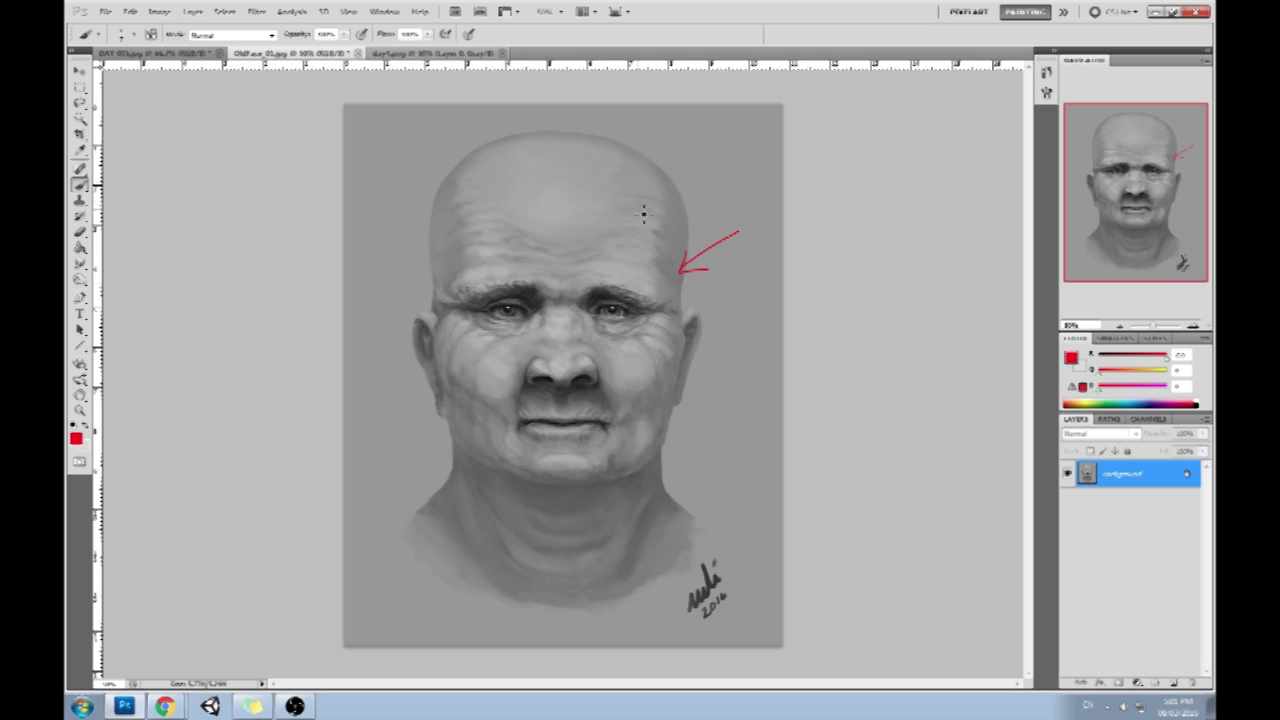
pyautogui.moveTo(650, 311); pyautogui.dragTo(474, 311)
pyautogui.hotkey('ctrl', 'z')
pyautogui.moveTo(592, 310)
pyautogui.mouseDown()
pyautogui.moveTo(630, 314)
pyautogui.moveTo(563, 377)
pyautogui.moveTo(563, 452)
pyautogui.moveTo(611, 422)
pyautogui.mouseUp()
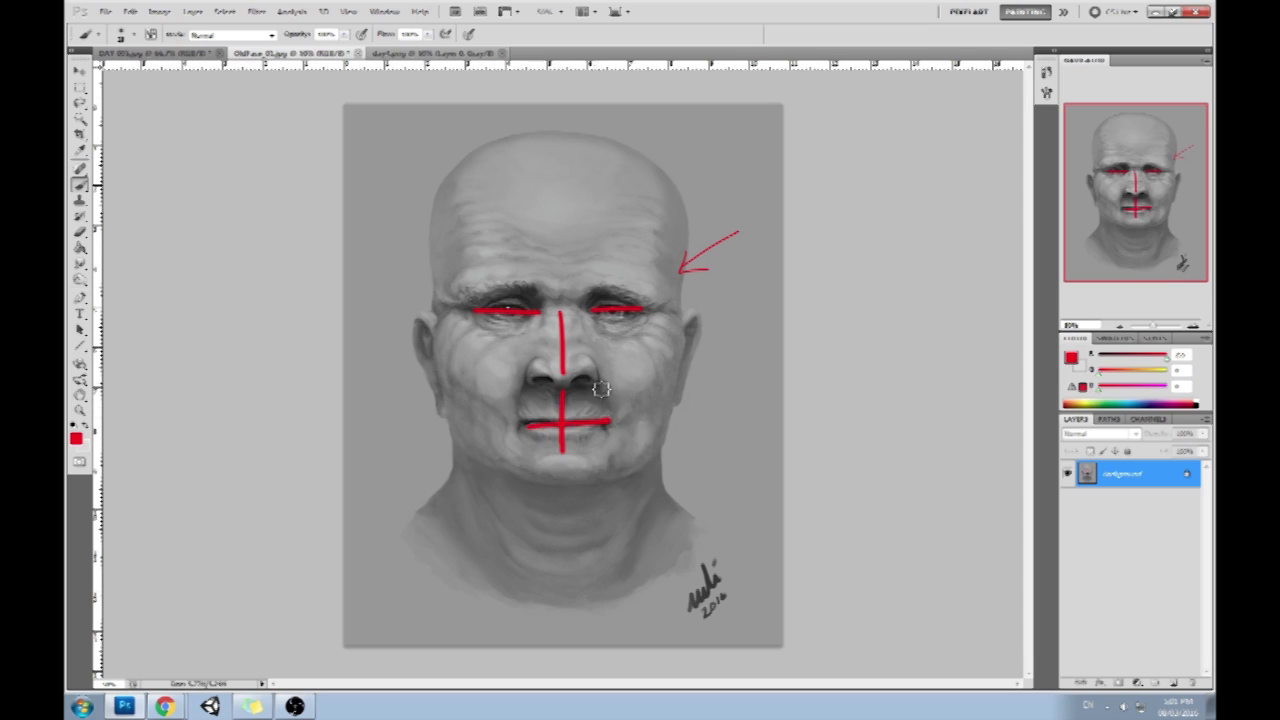
pyautogui.moveTo(592, 306)
pyautogui.mouseDown()
pyautogui.moveTo(530, 458)
pyautogui.moveTo(596, 345)
pyautogui.moveTo(596, 450)
pyautogui.mouseUp()
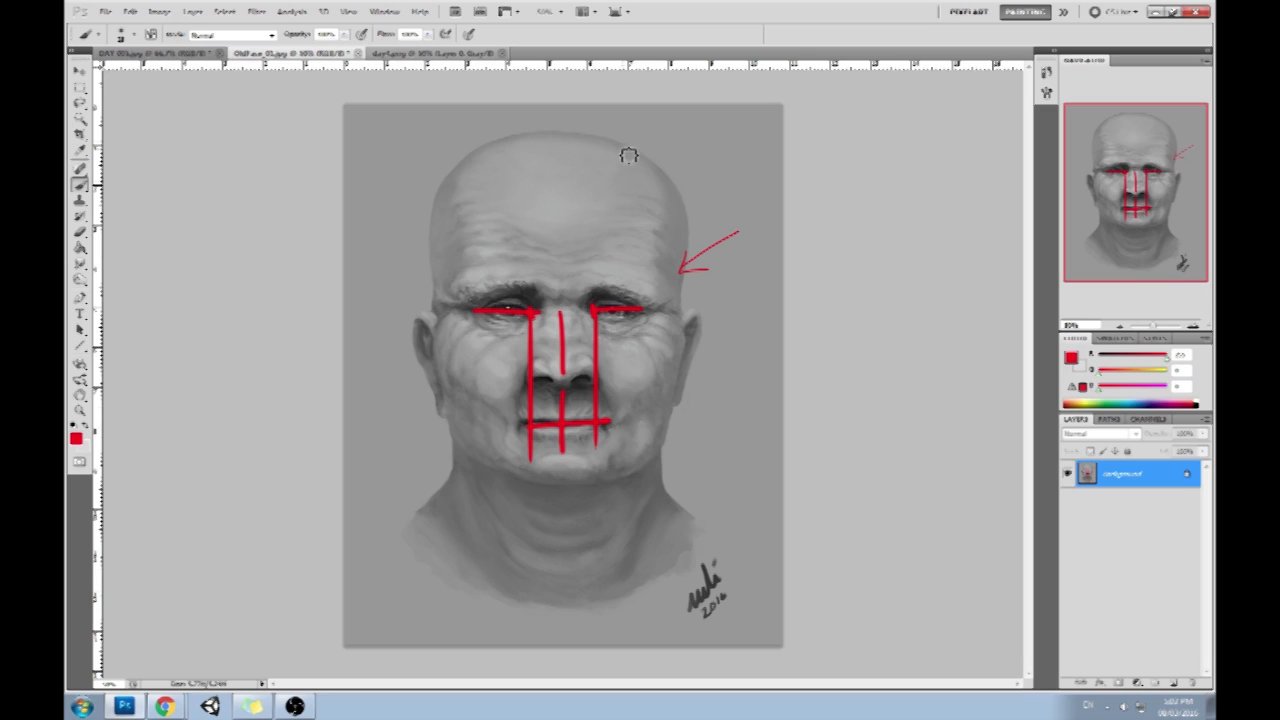
# Check the day 4 portrait, and revert OldFace_01.jpg to its original snapshot without the red marks
pyautogui.click(405, 57)
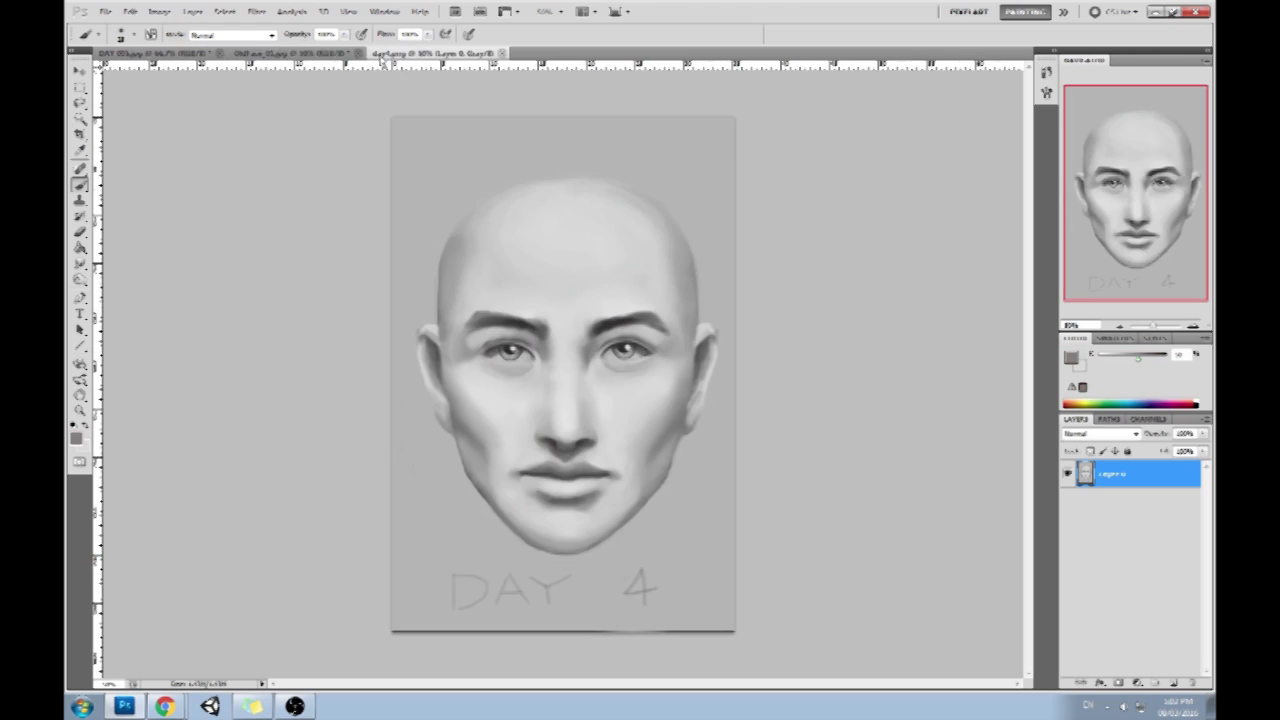
pyautogui.click(300, 58)
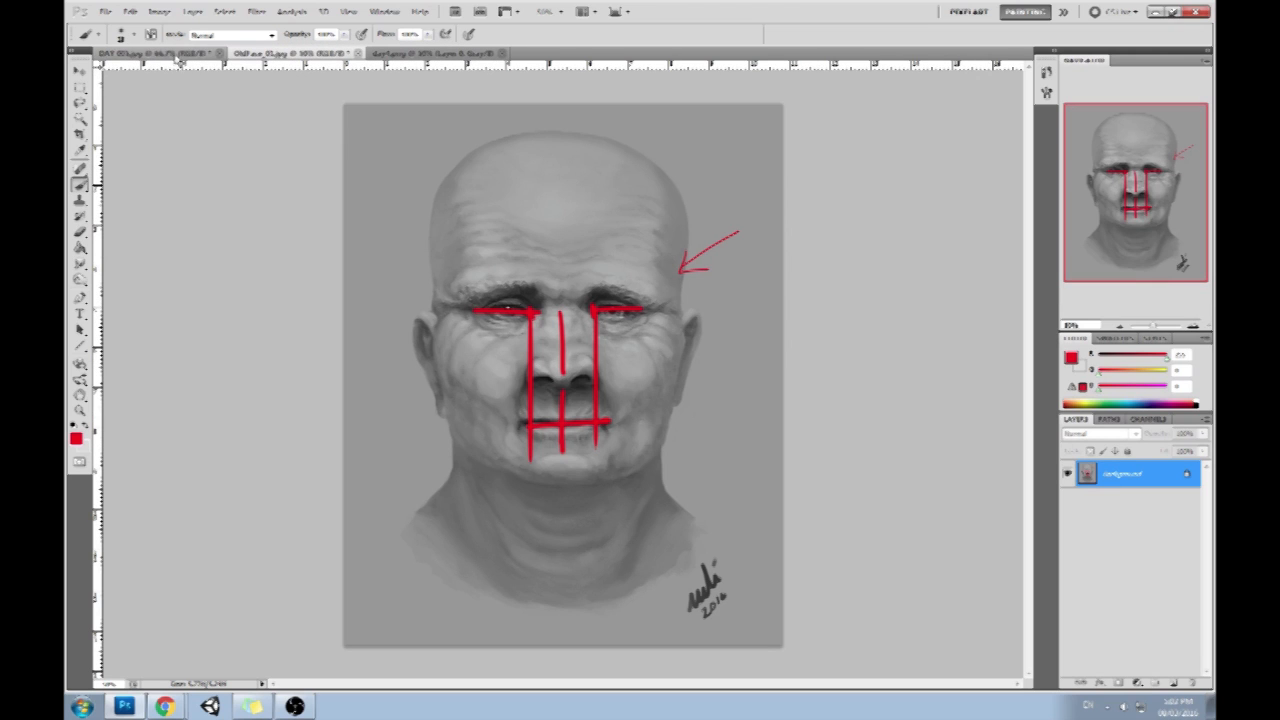
pyautogui.click(1045, 72)
pyautogui.click(932, 87)
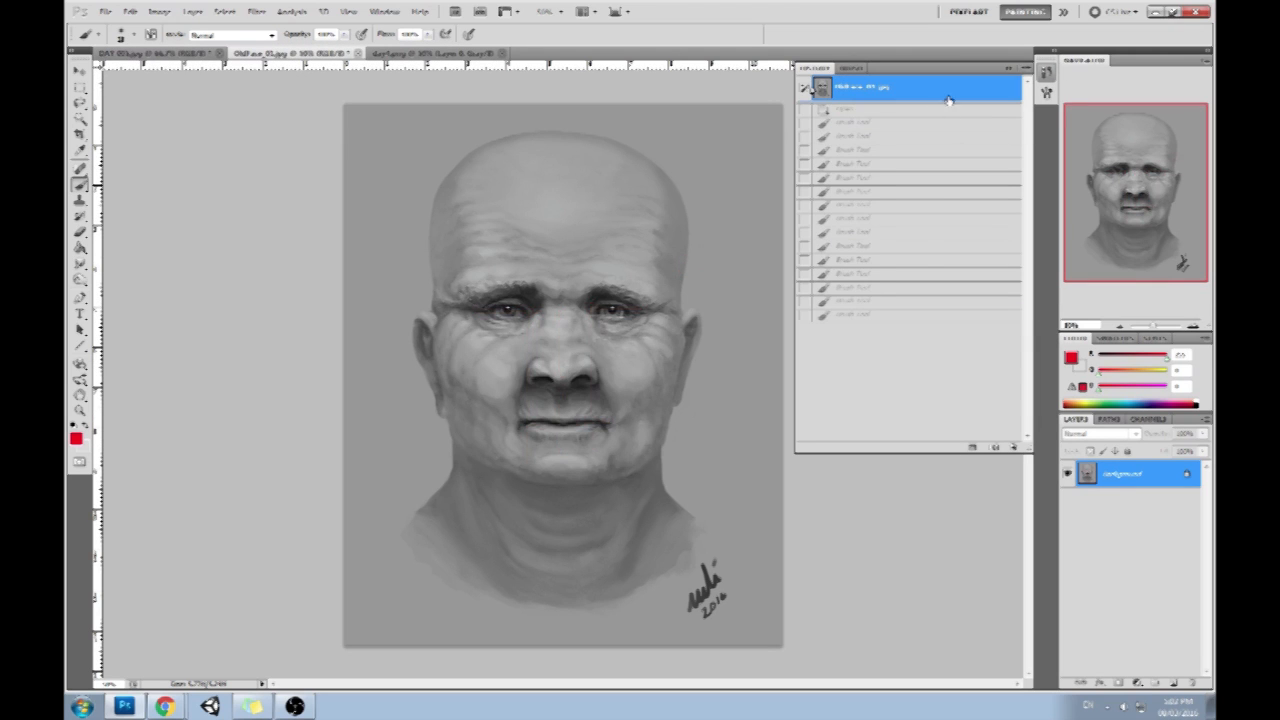
pyautogui.click(1010, 68)
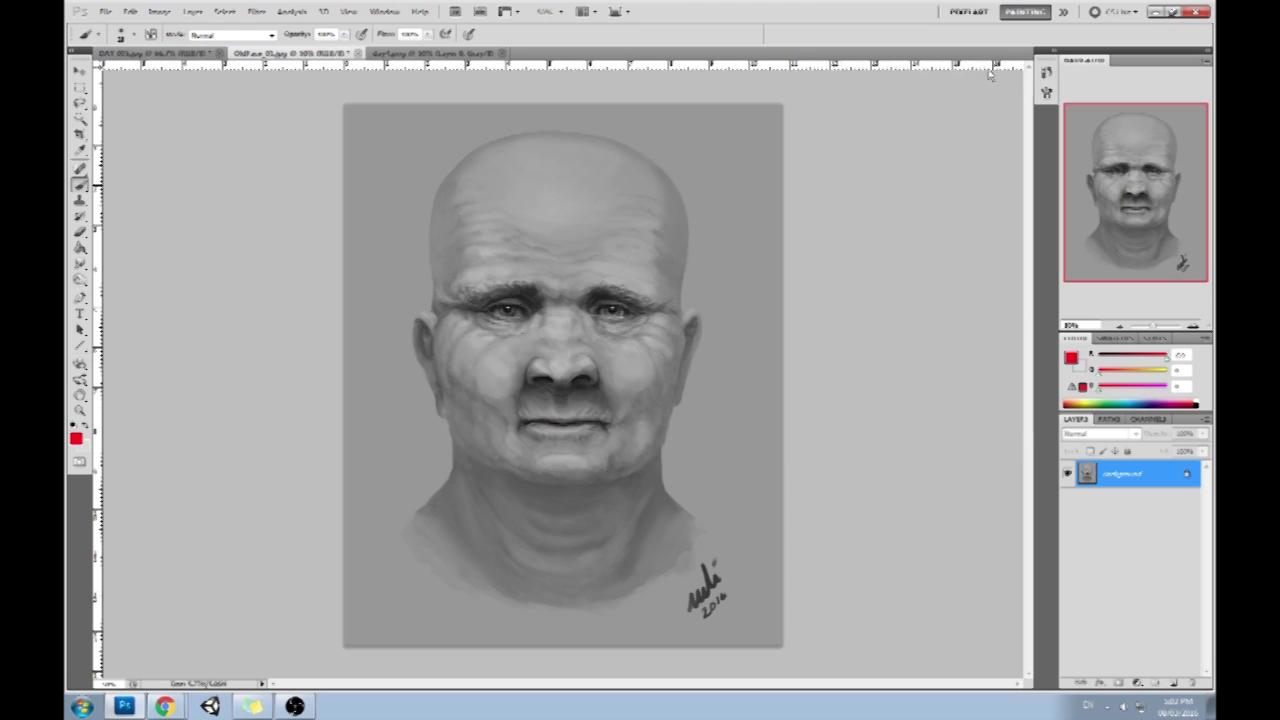
# Revert the DAY 5 portrait to its original snapshot to remove the red T-shaped guide
pyautogui.click(195, 53)
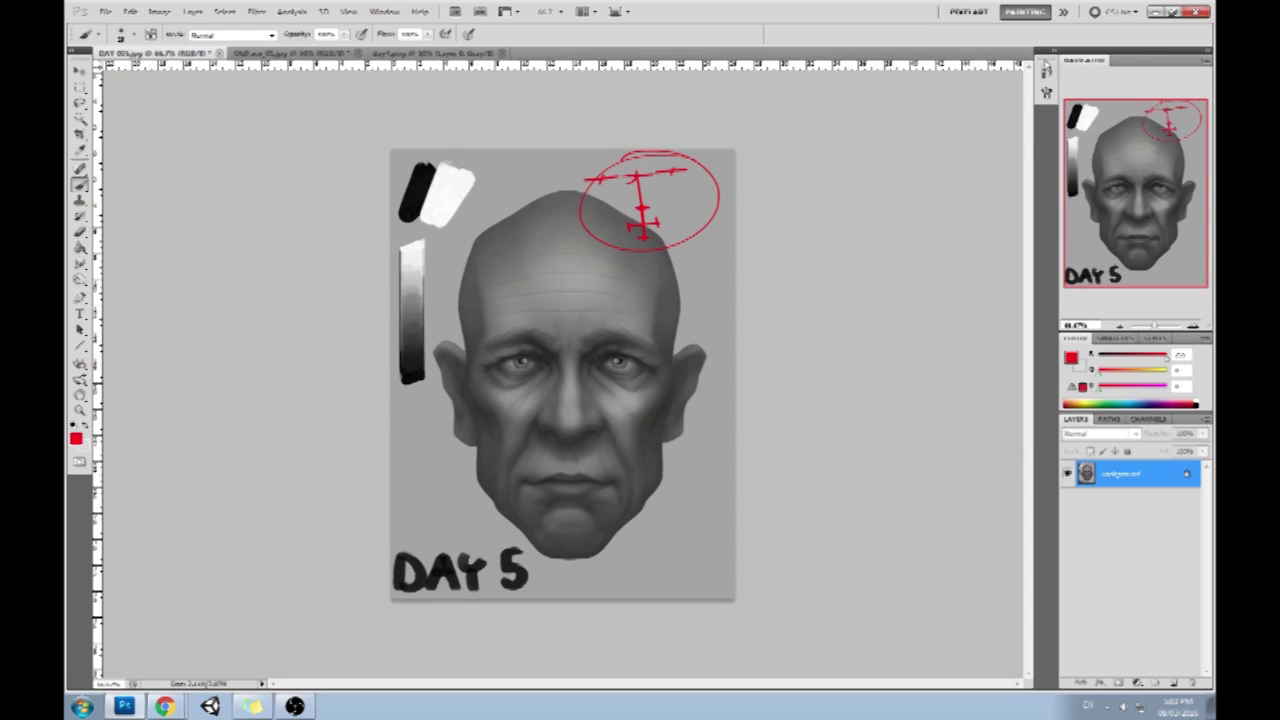
pyautogui.click(1045, 68)
pyautogui.click(950, 88)
pyautogui.click(1010, 68)
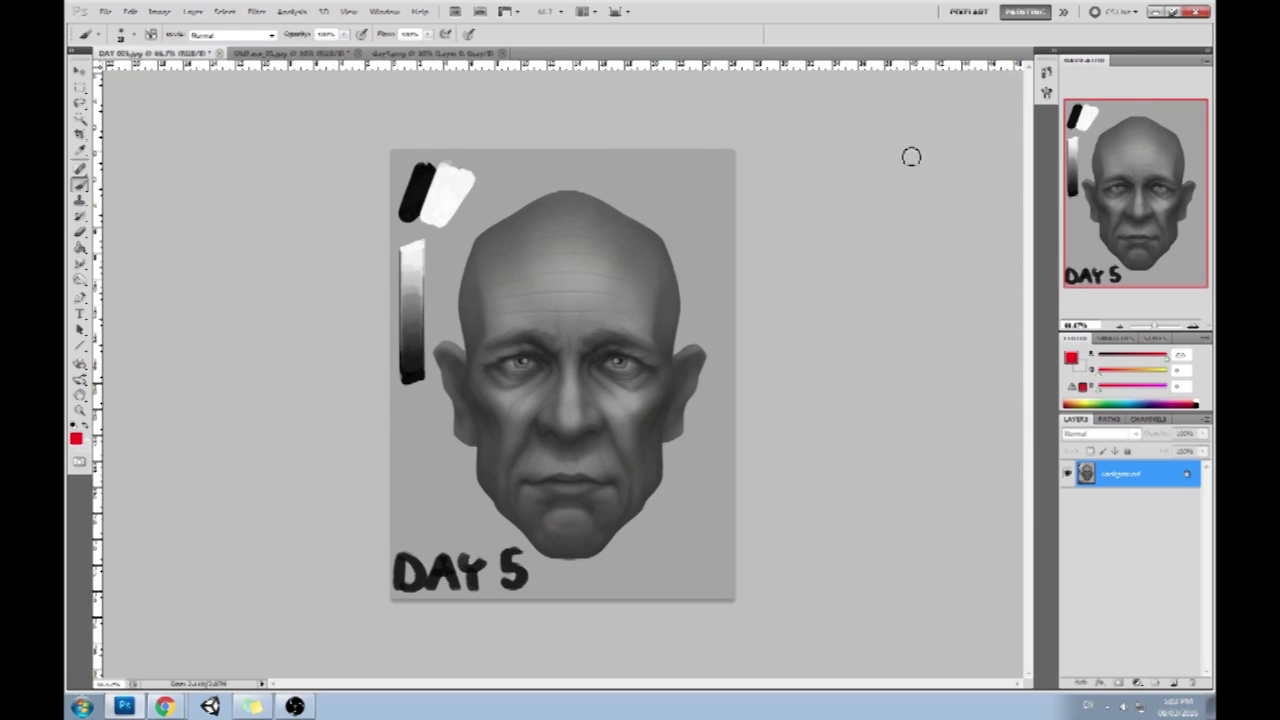
# Sketch a red upside-down triangle beside the DAY 5 forehead and undo its strokes
pyautogui.moveTo(600, 186)
pyautogui.mouseDown()
pyautogui.moveTo(699, 190)
pyautogui.moveTo(668, 260)
pyautogui.mouseUp()
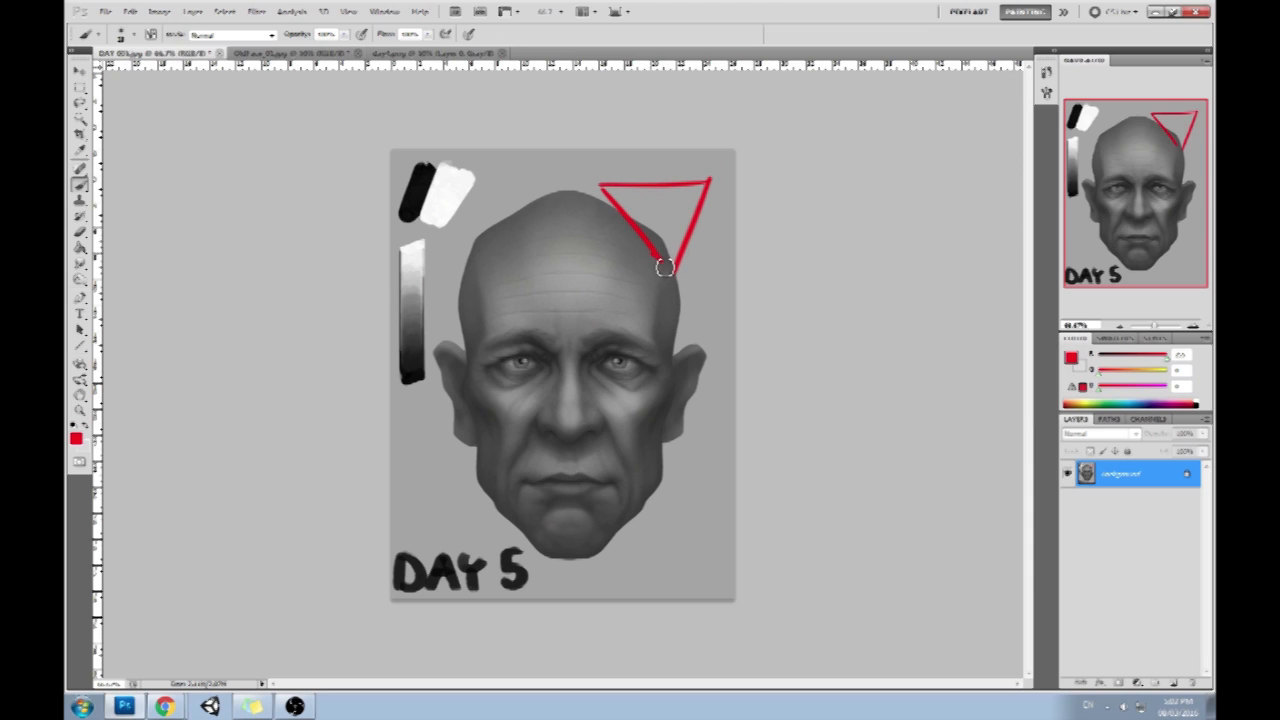
pyautogui.hotkey('ctrl', 'alt', 'z')
pyautogui.hotkey('ctrl', 'alt', 'z')
pyautogui.hotkey('ctrl', 'alt', 'z')
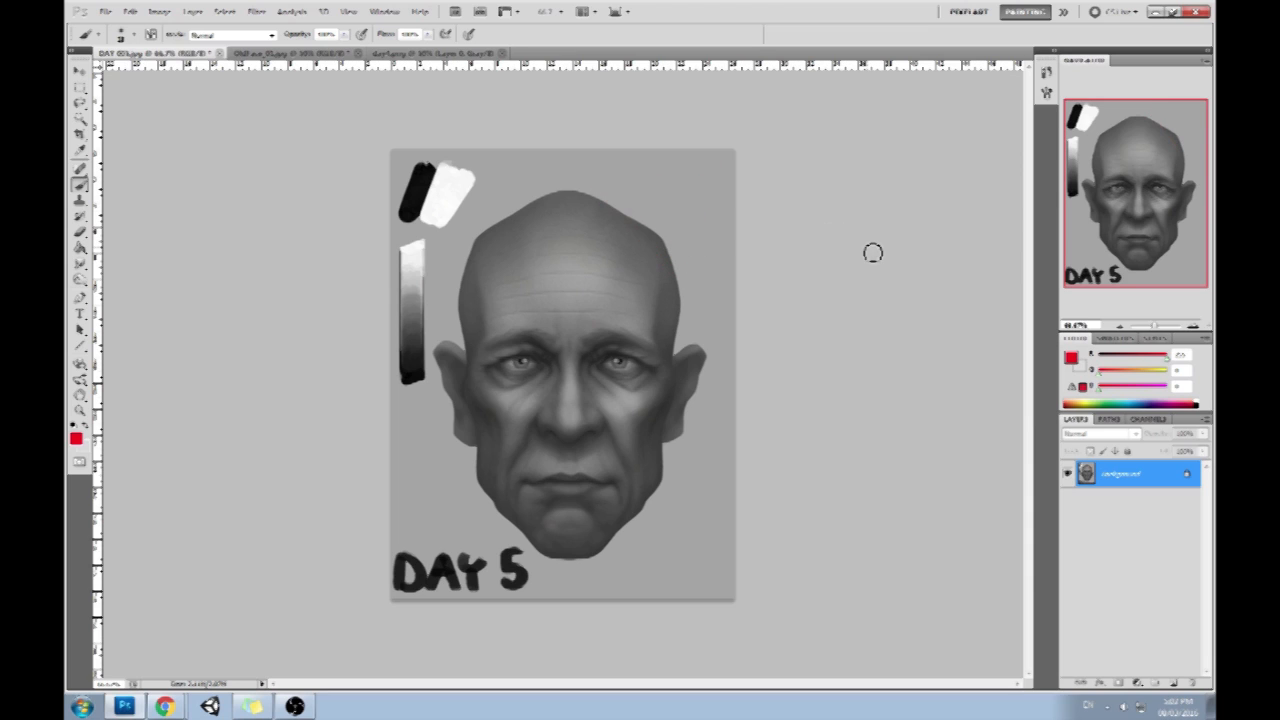
# Sketch a red upright triangle beside the DAY 5 forehead with short strokes for the eyes, nose and mouth
pyautogui.moveTo(612, 243)
pyautogui.mouseDown()
pyautogui.moveTo(660, 168)
pyautogui.moveTo(636, 247)
pyautogui.mouseUp()
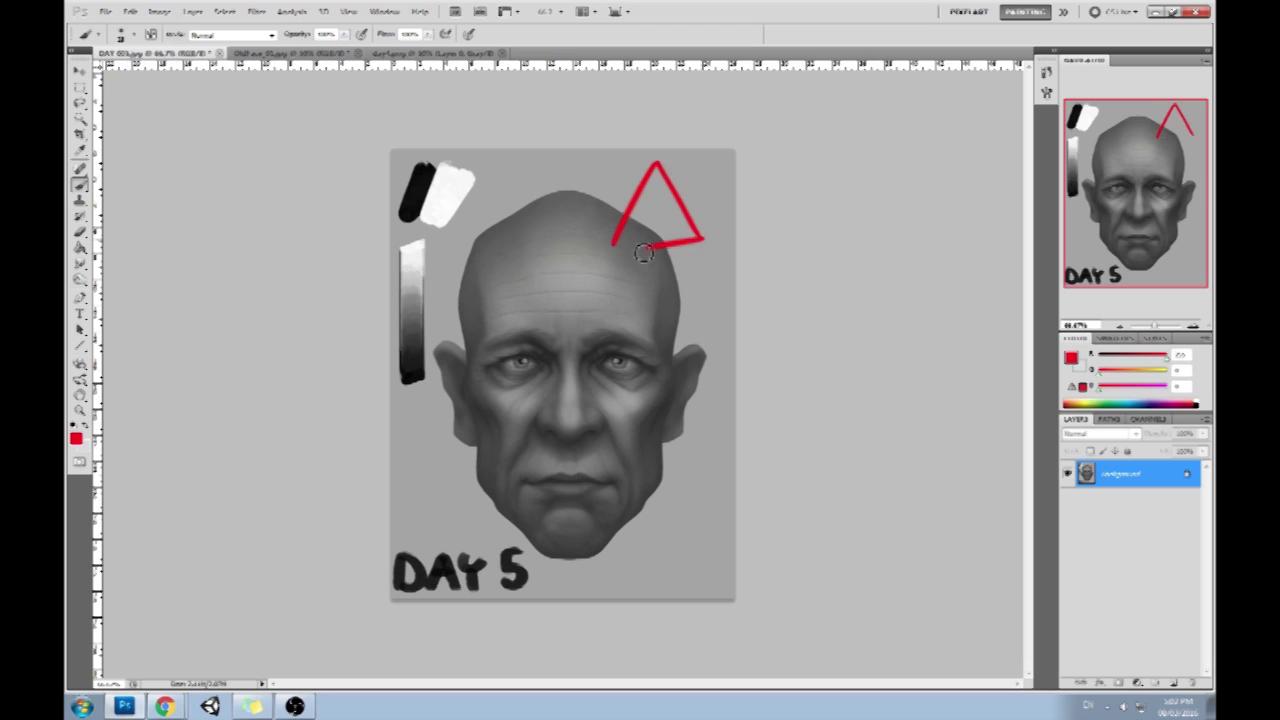
pyautogui.moveTo(631, 171); pyautogui.dragTo(645, 168)
pyautogui.moveTo(670, 167); pyautogui.dragTo(685, 165)
pyautogui.moveTo(646, 203); pyautogui.dragTo(668, 201)
pyautogui.moveTo(630, 240); pyautogui.dragTo(702, 236)
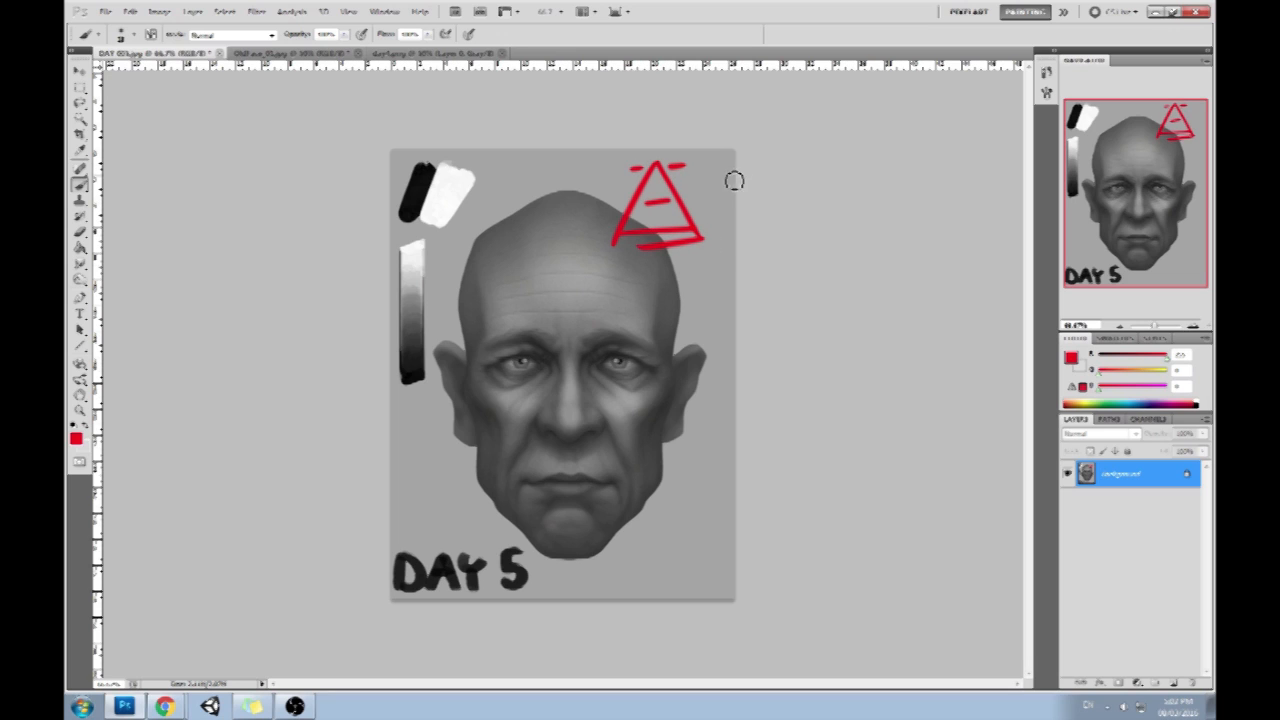
pyautogui.moveTo(734, 180); pyautogui.dragTo(706, 166)
# Undo all strokes of the red upright triangle diagram
pyautogui.hotkey('ctrl', 'alt', 'z')
pyautogui.hotkey('ctrl', 'alt', 'z')
pyautogui.hotkey('ctrl', 'alt', 'z')
pyautogui.hotkey('ctrl', 'alt', 'z')
pyautogui.hotkey('ctrl', 'alt', 'z')
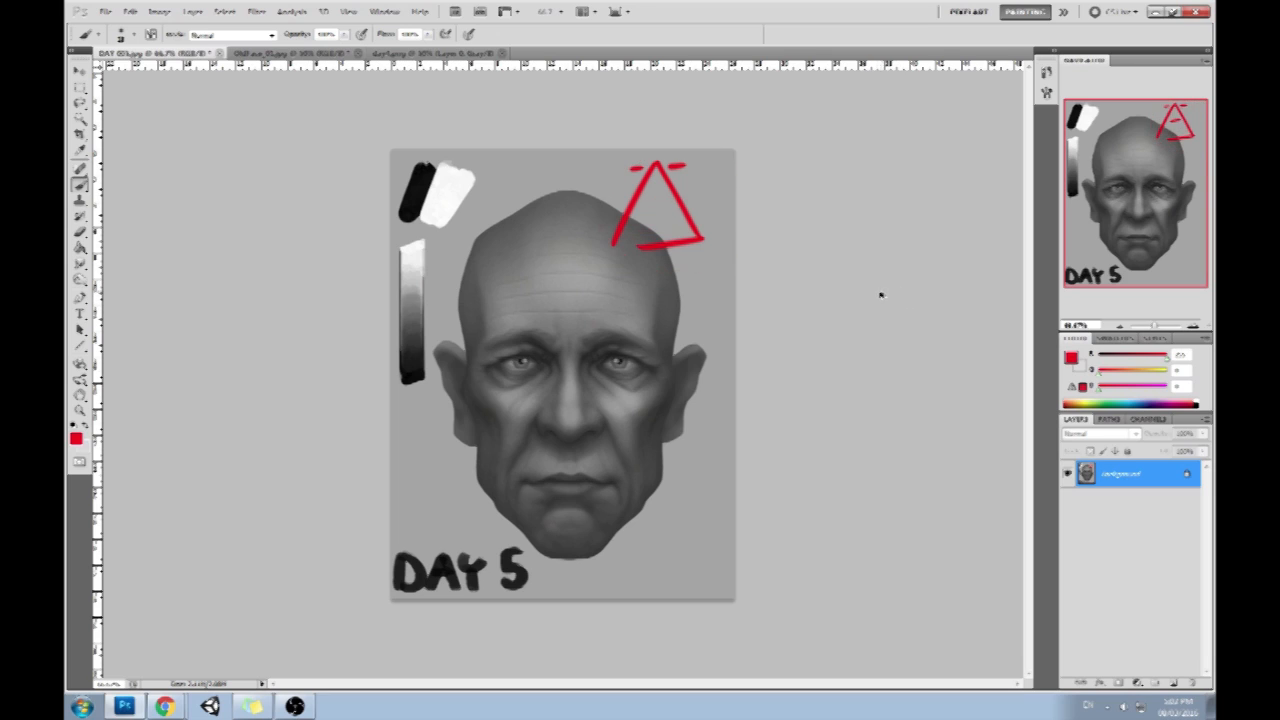
pyautogui.hotkey('ctrl', 'alt', 'z')
pyautogui.hotkey('ctrl', 'alt', 'z')
pyautogui.hotkey('ctrl', 'alt', 'z')
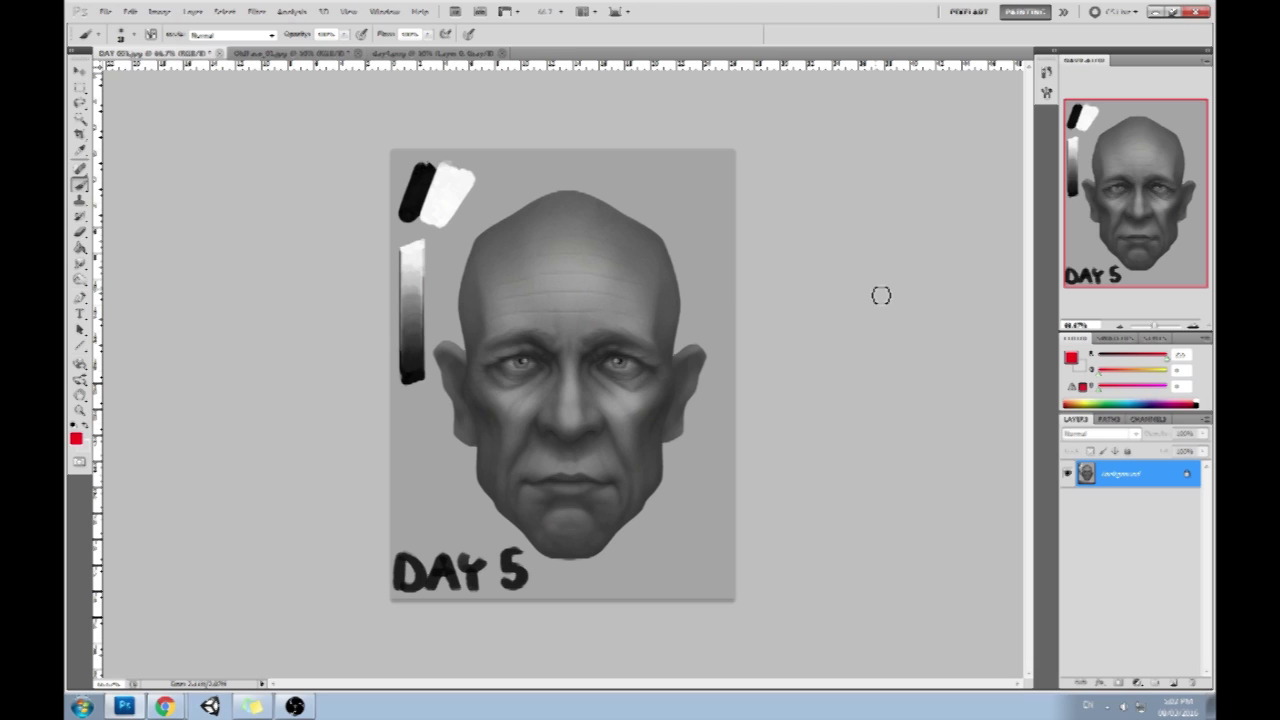
# Open the DAY 5 portrait in the Liquify filter and set the brush size to 421
pyautogui.hotkey('alt', 'Tab')
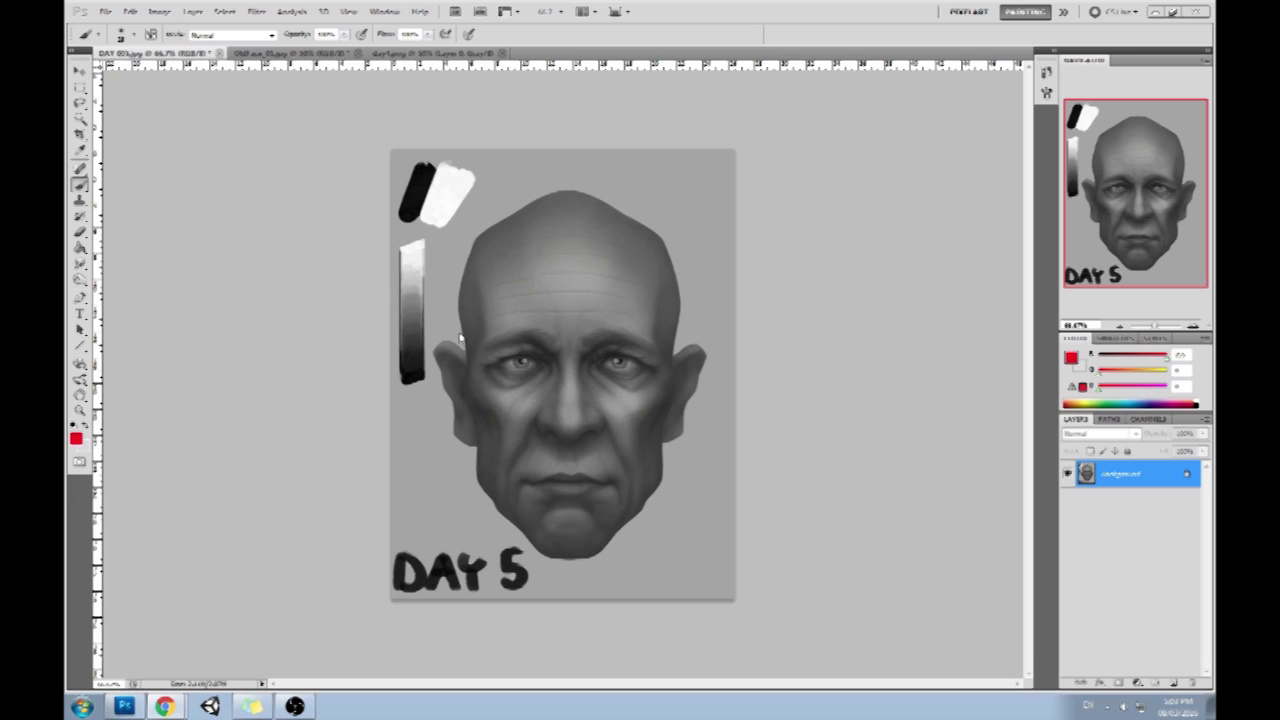
pyautogui.click(257, 12)
pyautogui.click(287, 97)
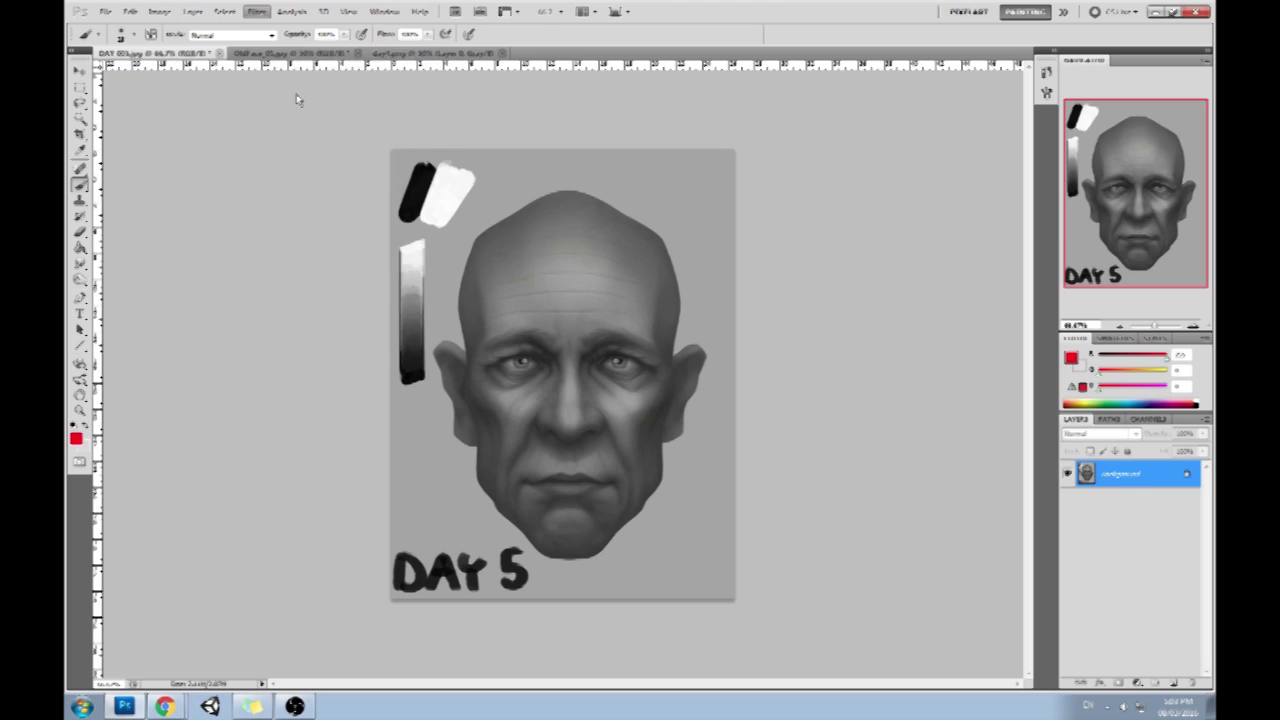
pyautogui.click(1149, 115)
pyautogui.click(1097, 133)
pyautogui.click(1101, 133)
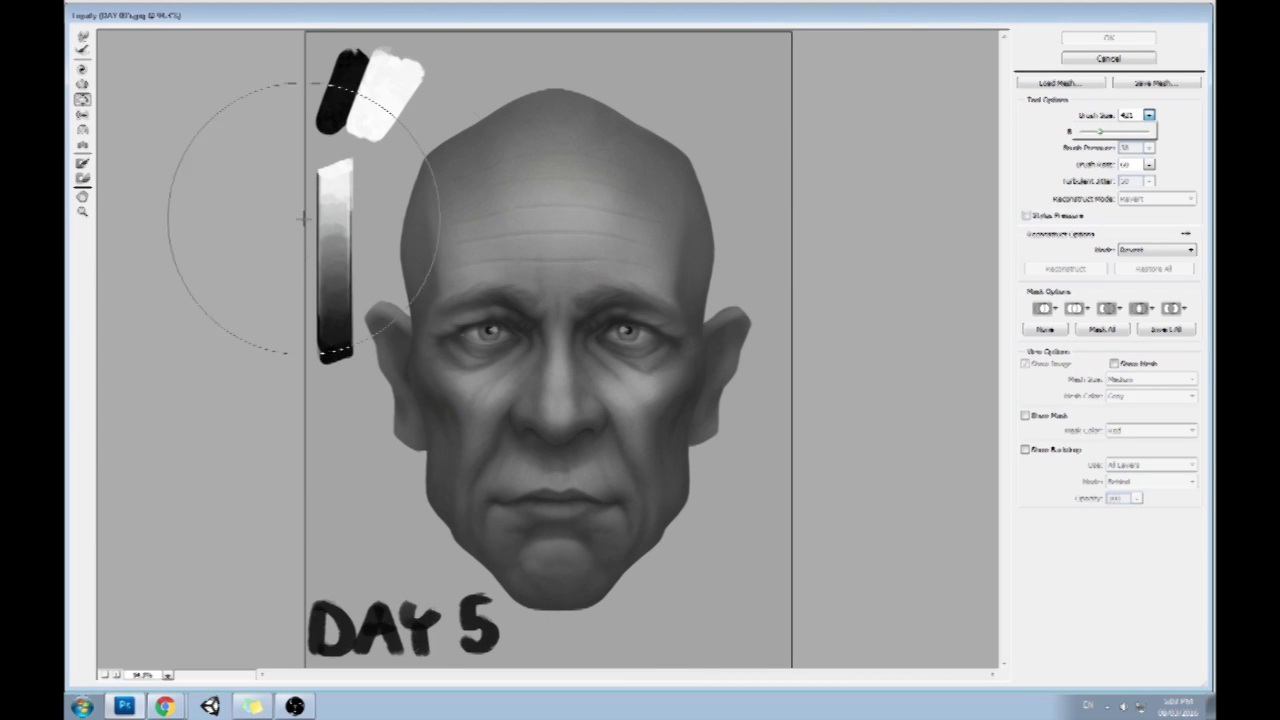
# Shrink the eye on the right side of the face with the Pucker tool, reducing the brush size to 106
pyautogui.click(84, 102)
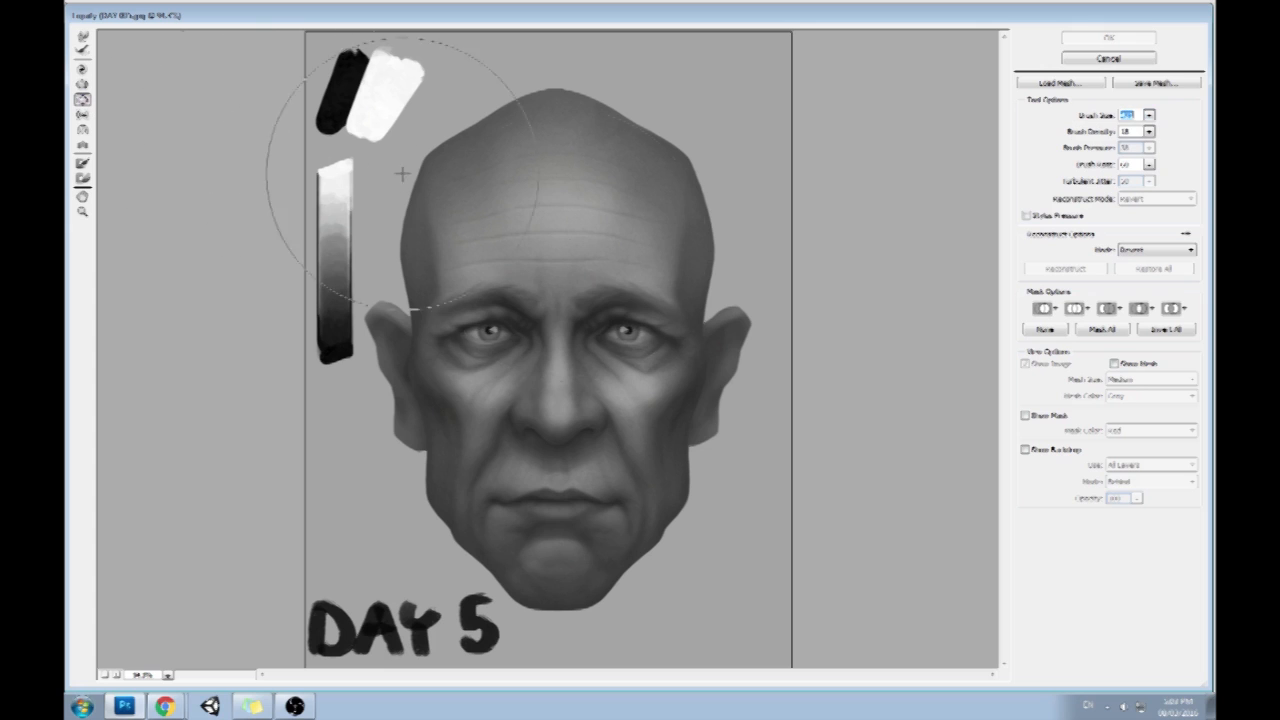
pyautogui.click(84, 87)
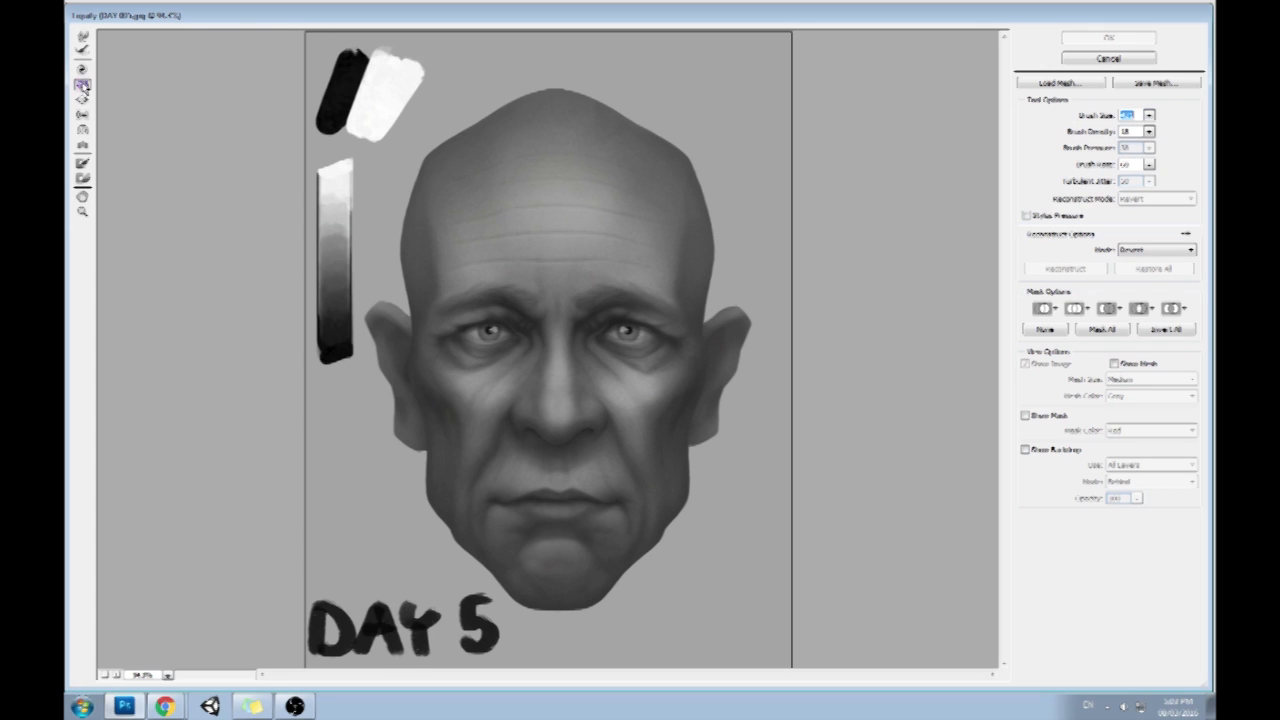
pyautogui.click(631, 330)
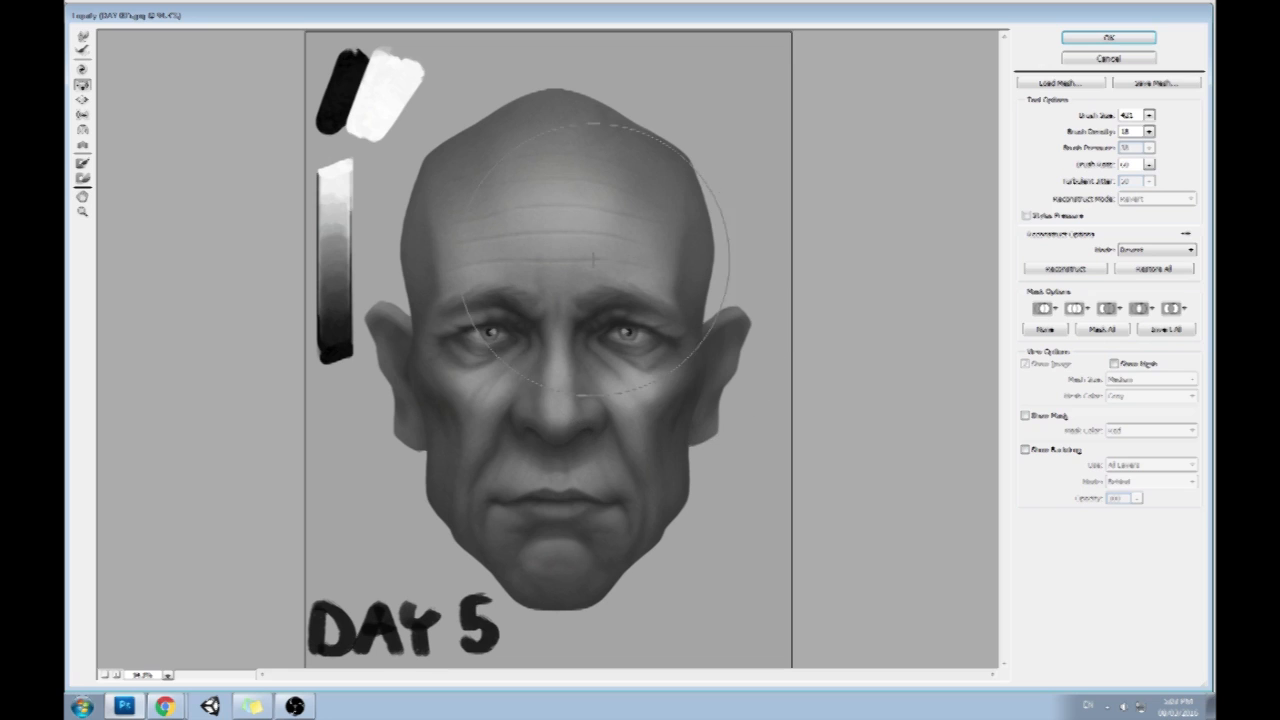
pyautogui.click(1149, 115)
pyautogui.moveTo(1097, 134); pyautogui.dragTo(1086, 135)
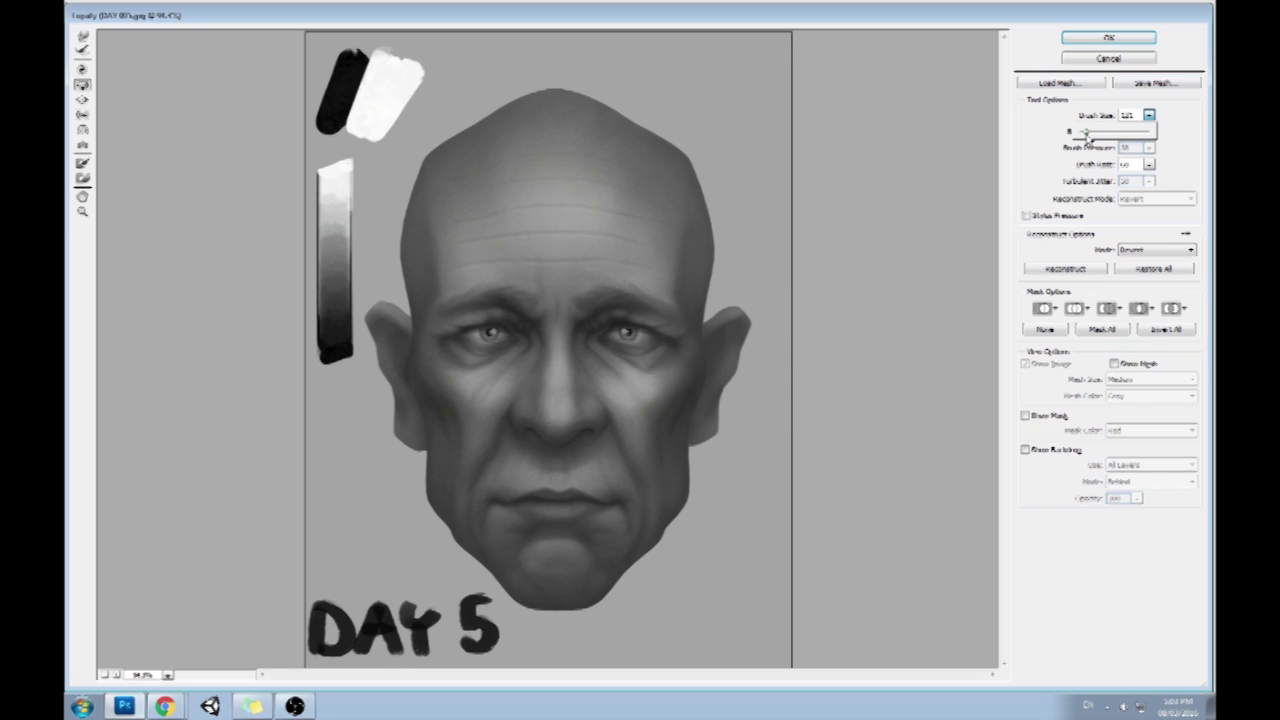
pyautogui.click(665, 325)
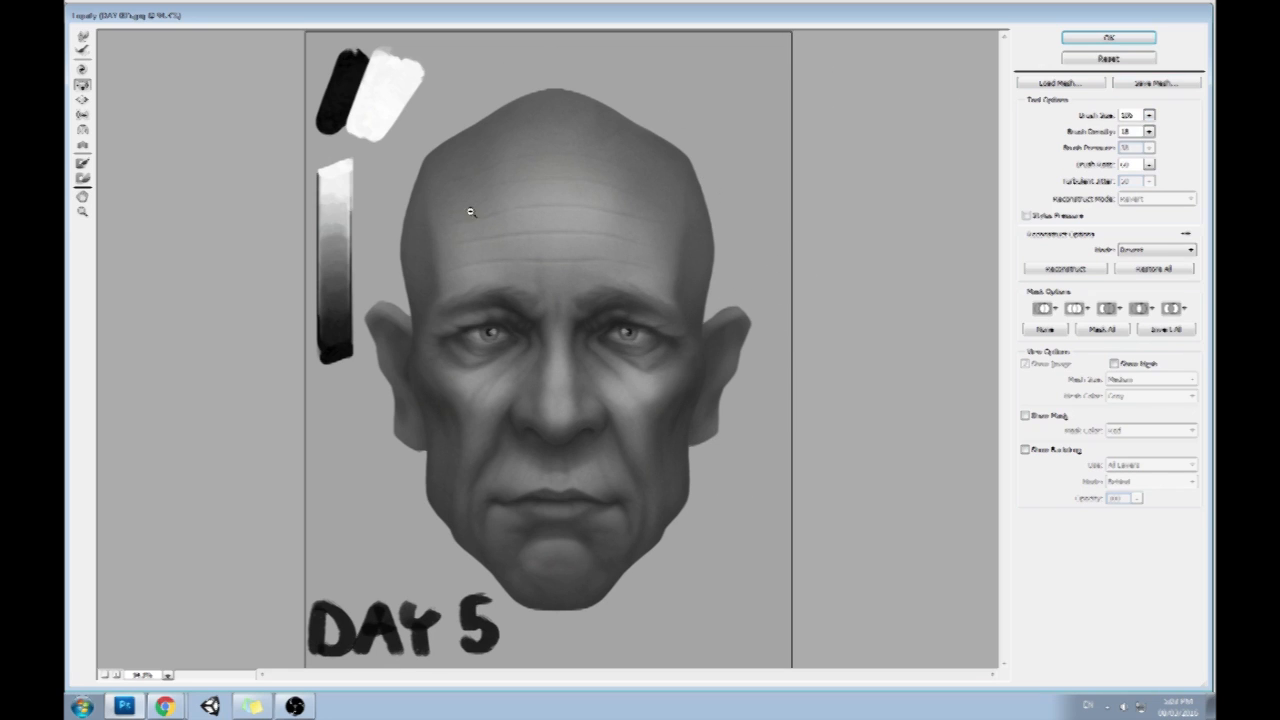
# Configure the Forward Warp tool with brush density 28 and brush pressure 70, testing it at the outer eye corner
pyautogui.click(82, 36)
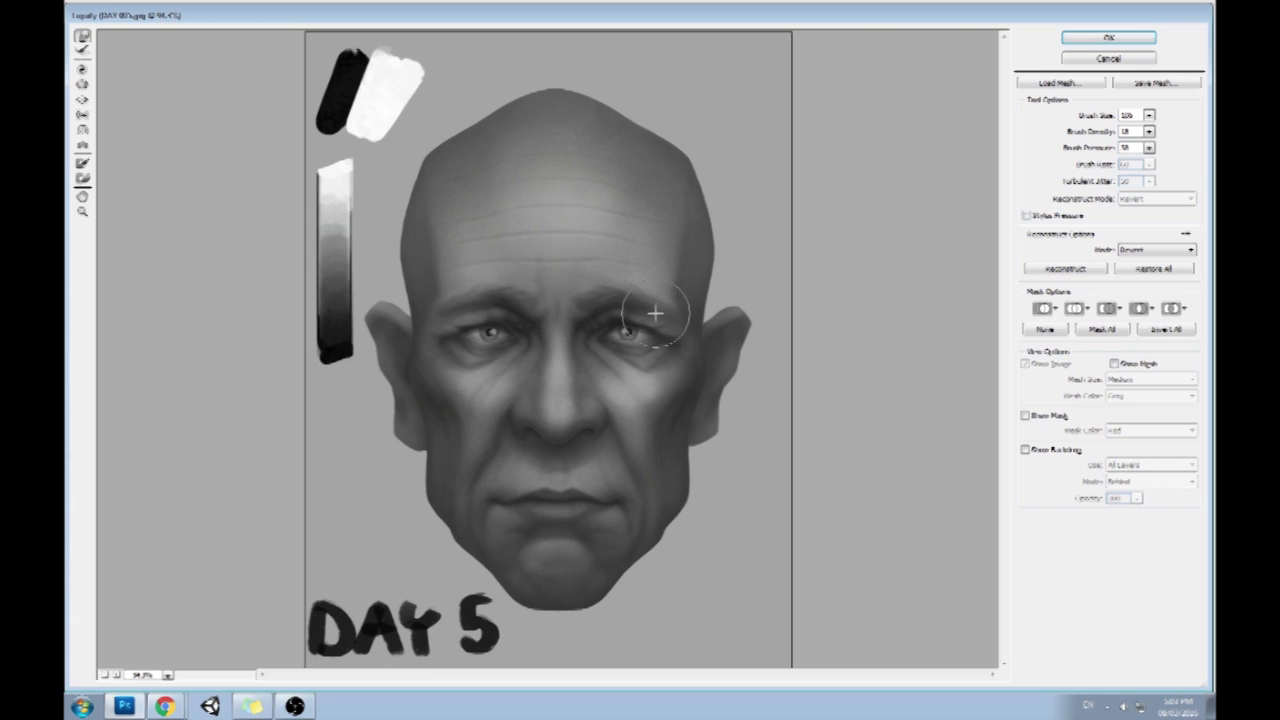
pyautogui.click(1149, 131)
pyautogui.click(1149, 147)
pyautogui.click(1090, 166)
pyautogui.click(680, 322)
pyautogui.hotkey('ctrl', 'alt', 'z')
pyautogui.click(1149, 147)
pyautogui.click(1040, 190)
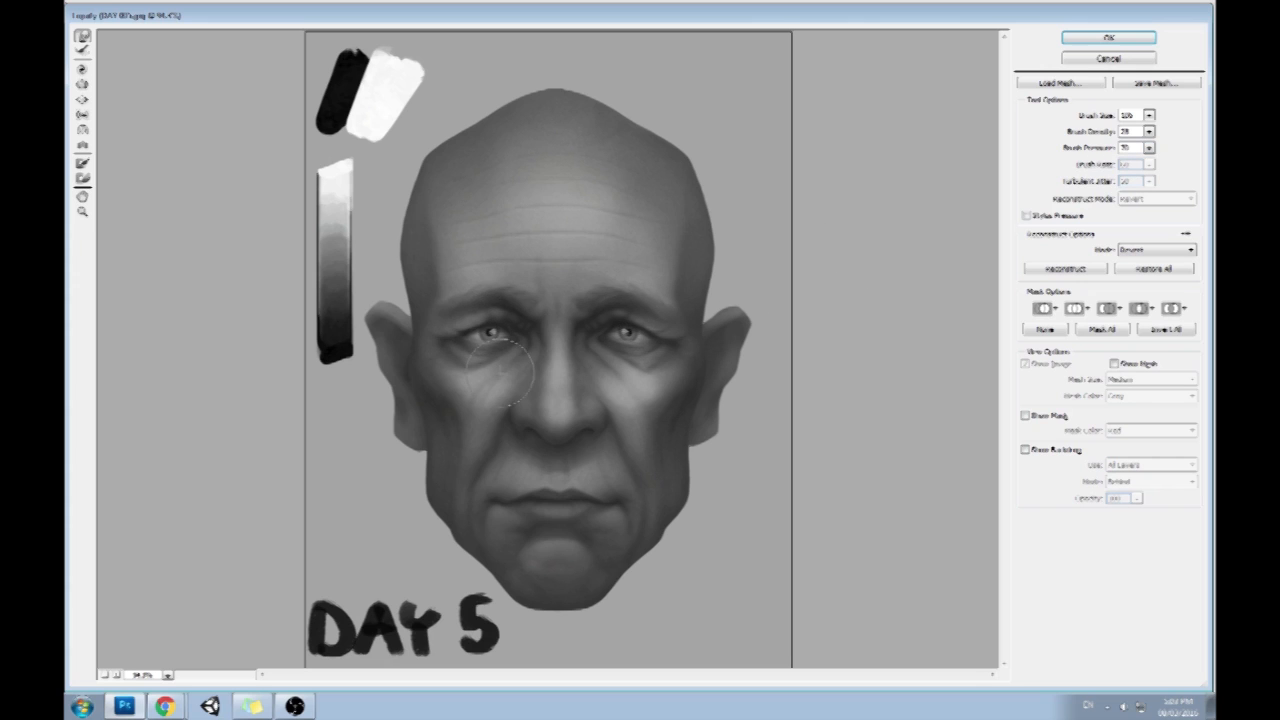
pyautogui.click(1149, 115)
pyautogui.moveTo(1090, 131); pyautogui.dragTo(1100, 131)
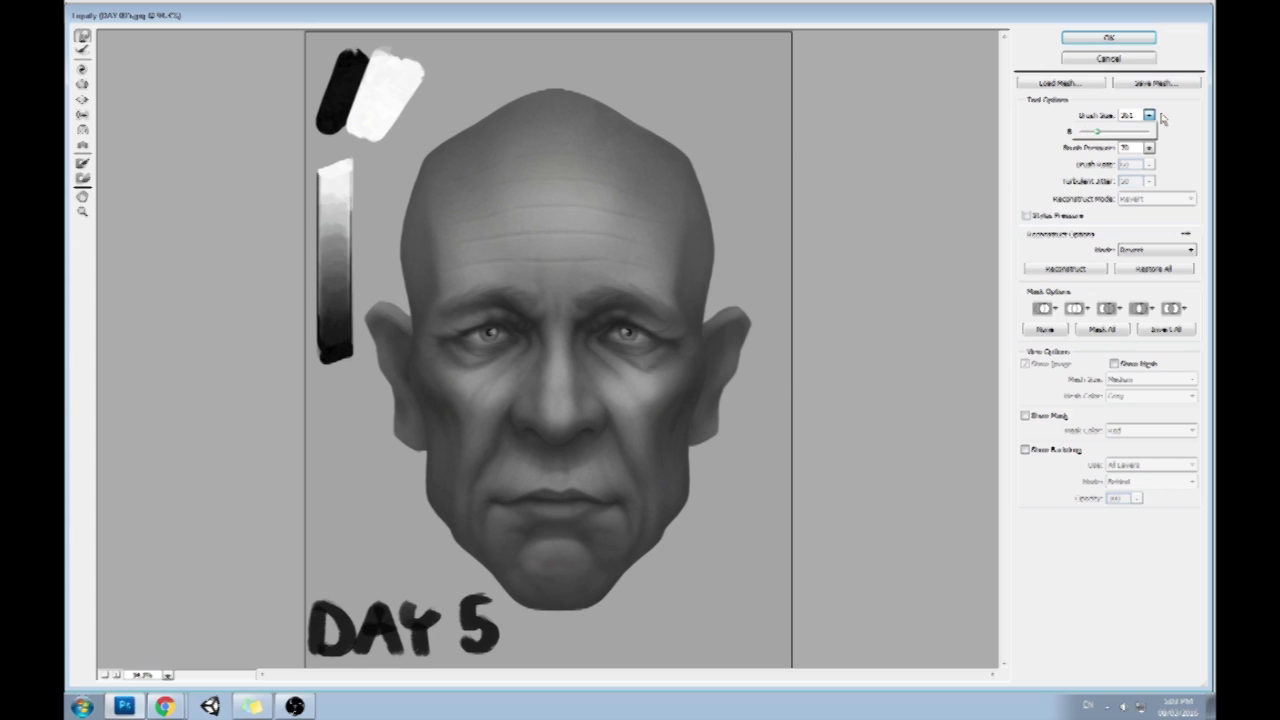
pyautogui.click(82, 99)
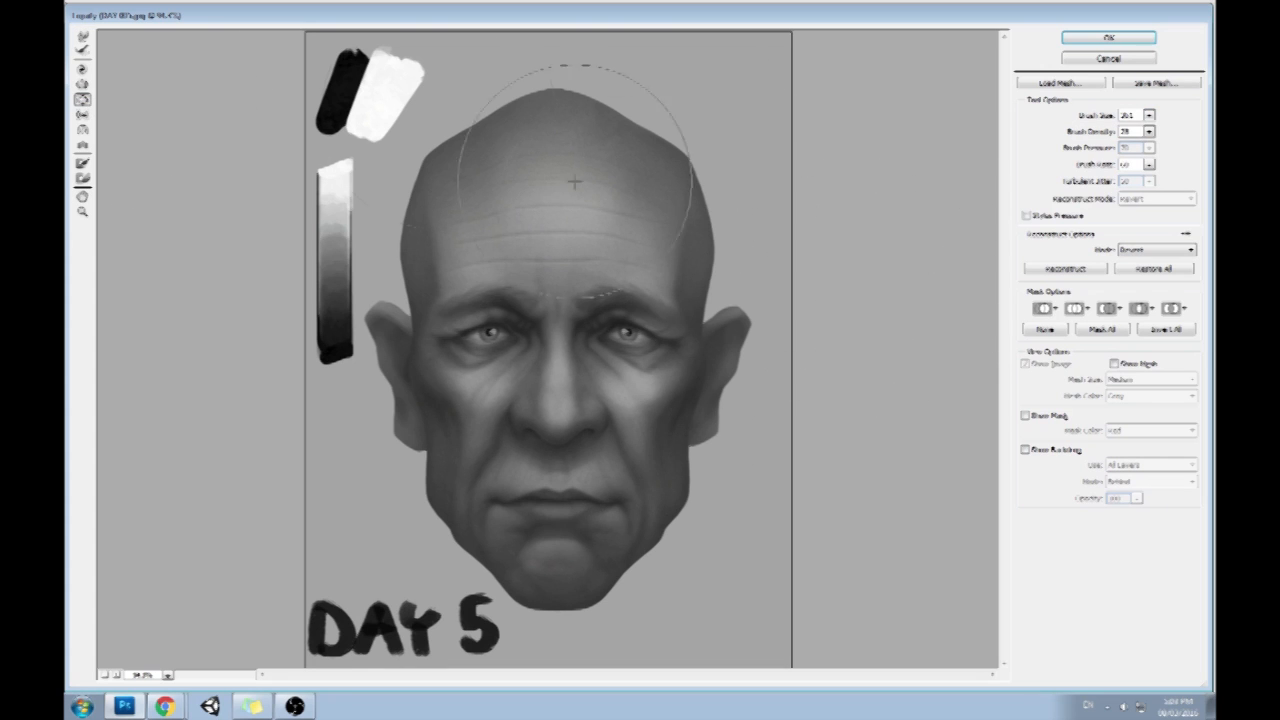
pyautogui.click(82, 36)
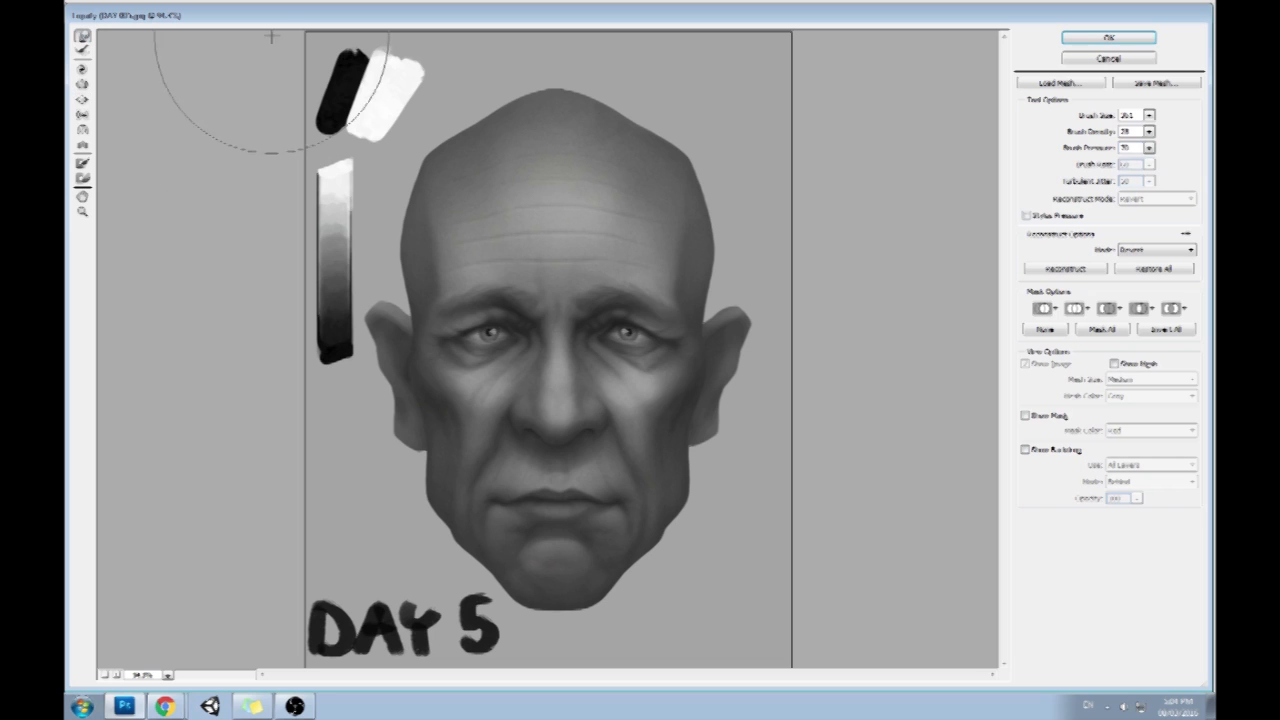
# Widen the lower jaw on both sides of the face with the Forward Warp tool at brush size 151
pyautogui.click(1149, 115)
pyautogui.click(643, 577)
pyautogui.moveTo(643, 577); pyautogui.dragTo(646, 563)
pyautogui.moveTo(484, 558); pyautogui.dragTo(464, 556)
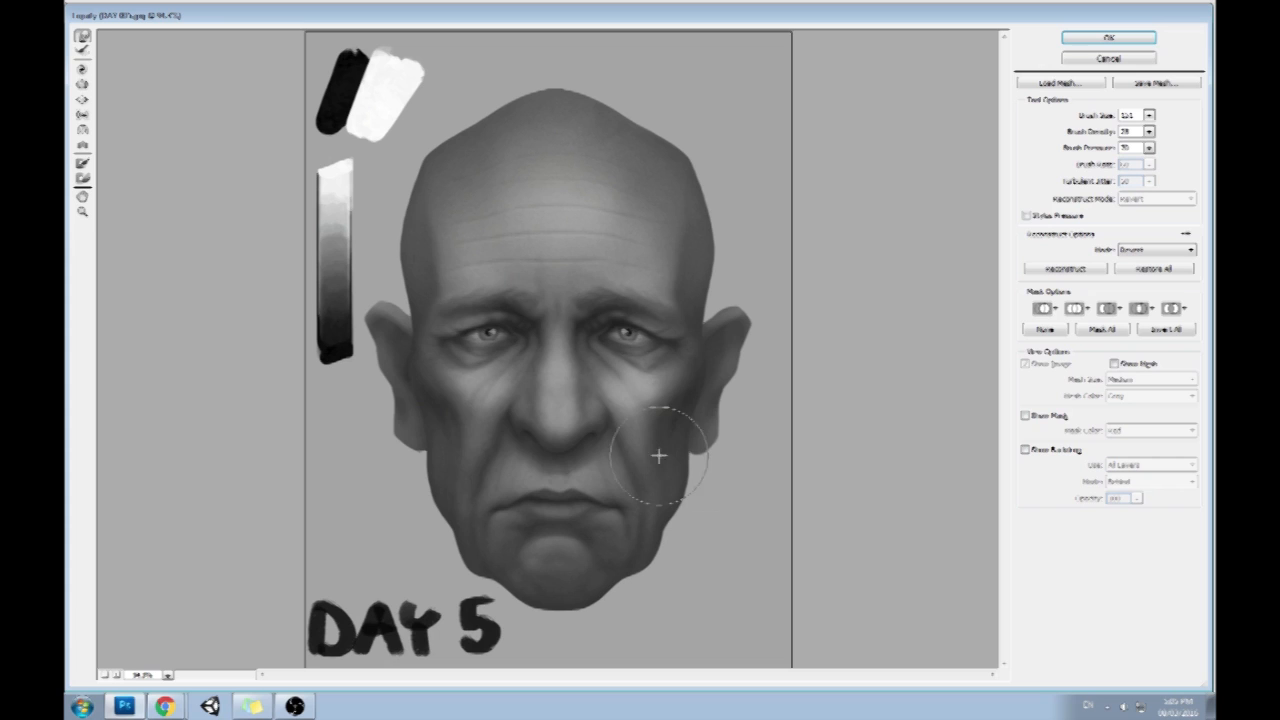
# Lower the lobe of the ear beside the value scale, pull its upper edge inward, and apply the Liquify changes
pyautogui.moveTo(407, 463); pyautogui.dragTo(408, 474)
pyautogui.moveTo(355, 327); pyautogui.dragTo(367, 326)
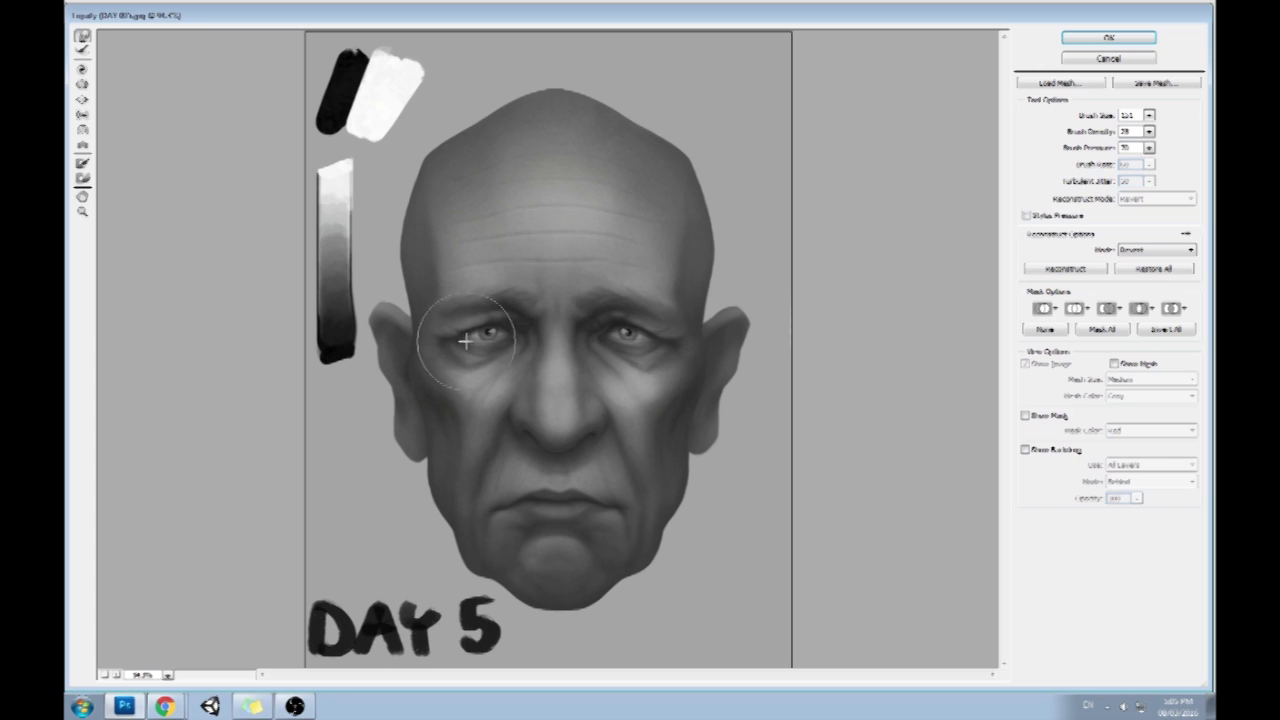
pyautogui.click(1112, 37)
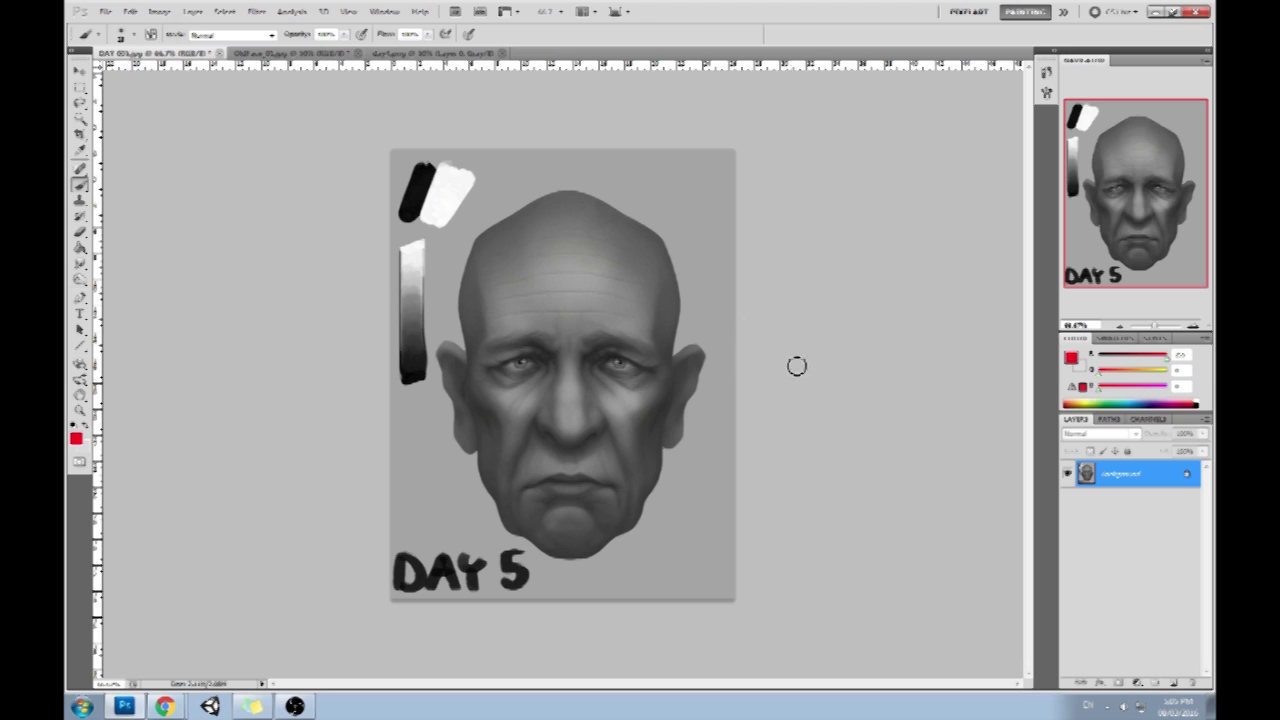
# Copy the whole corrected image, revert the document to its original history snapshot, and paste the copy in place as a new layer
pyautogui.keyDown('alt'); pyautogui.click(737, 327); pyautogui.keyUp('alt')
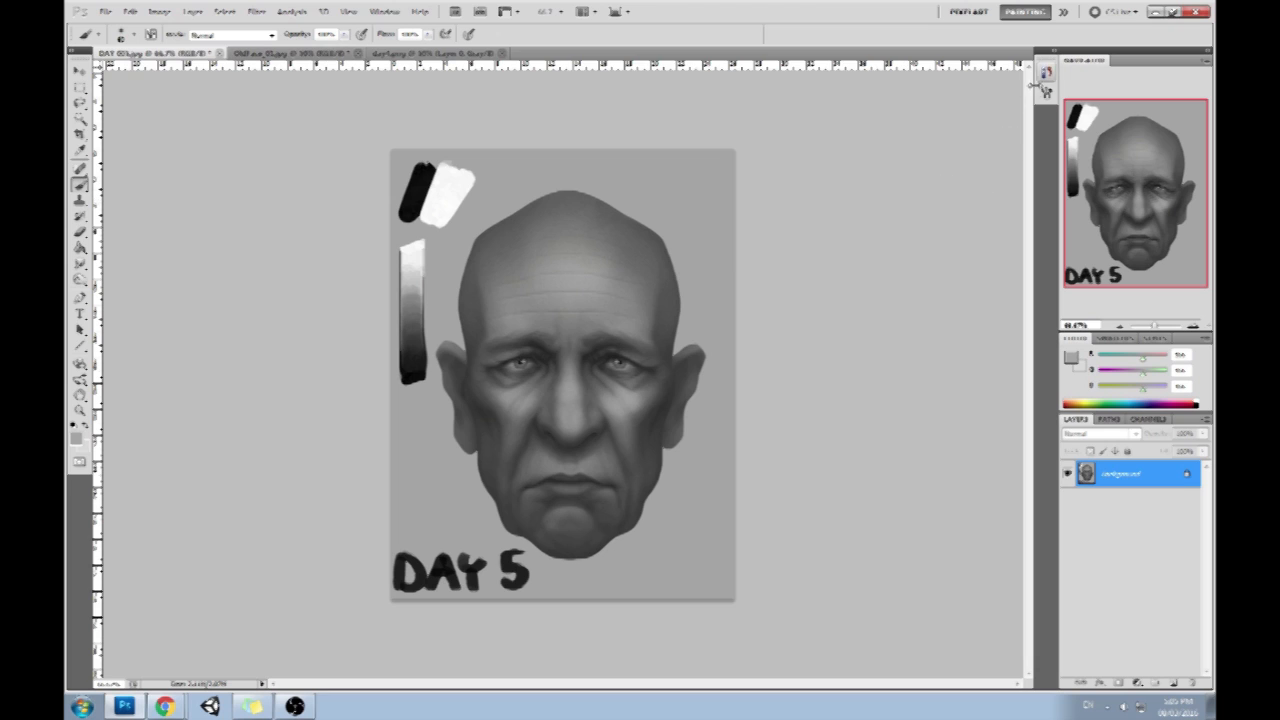
pyautogui.hotkey('ctrl', 'a')
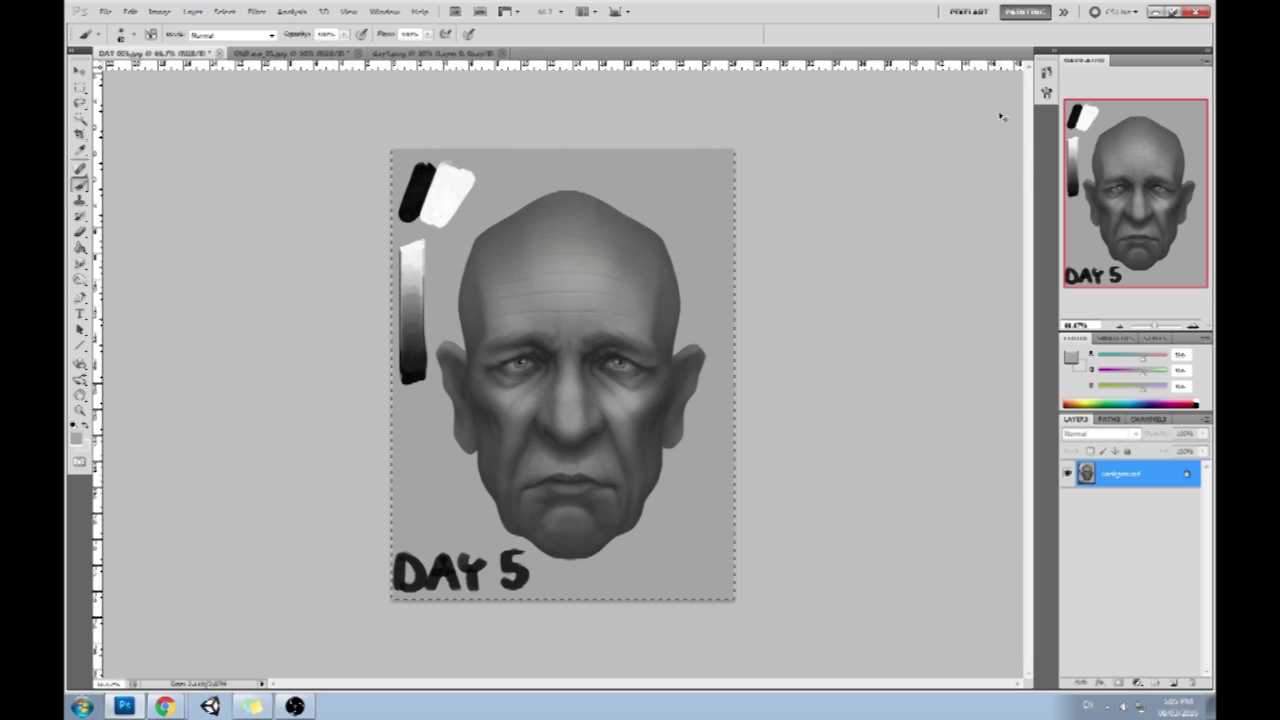
pyautogui.click(1045, 85)
pyautogui.click(974, 96)
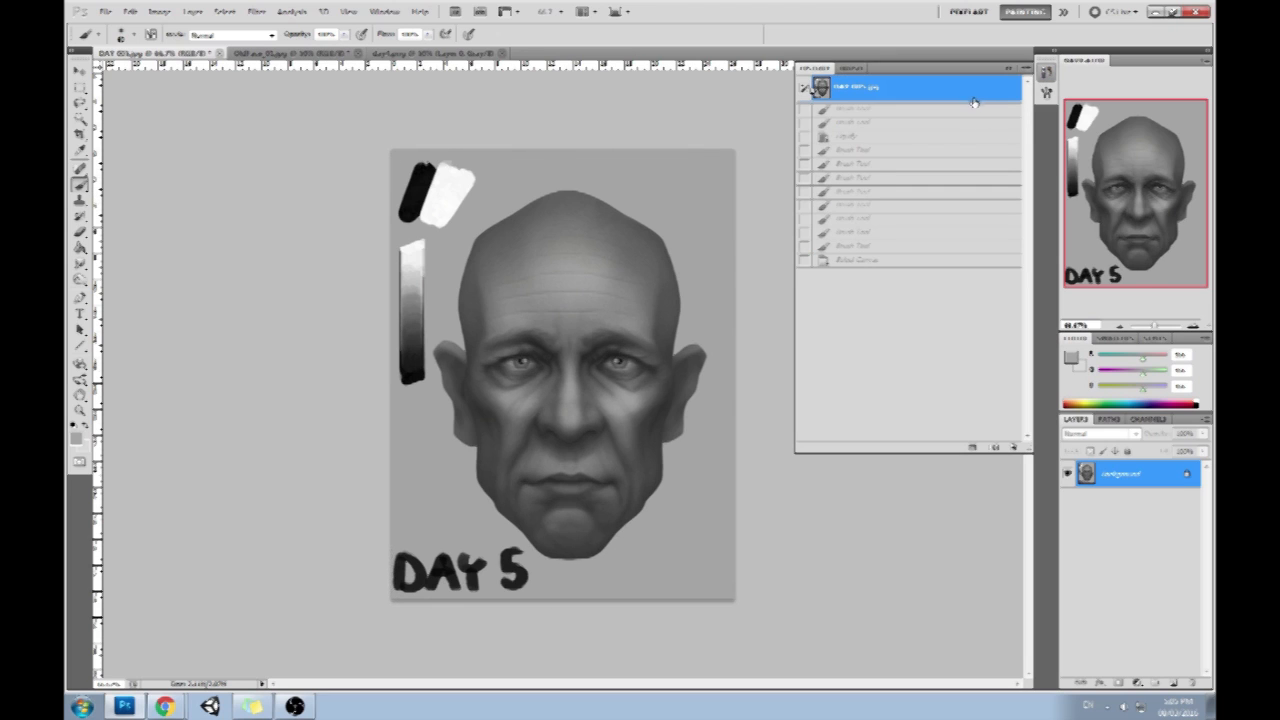
pyautogui.hotkey('ctrl', 'shift', 'v')
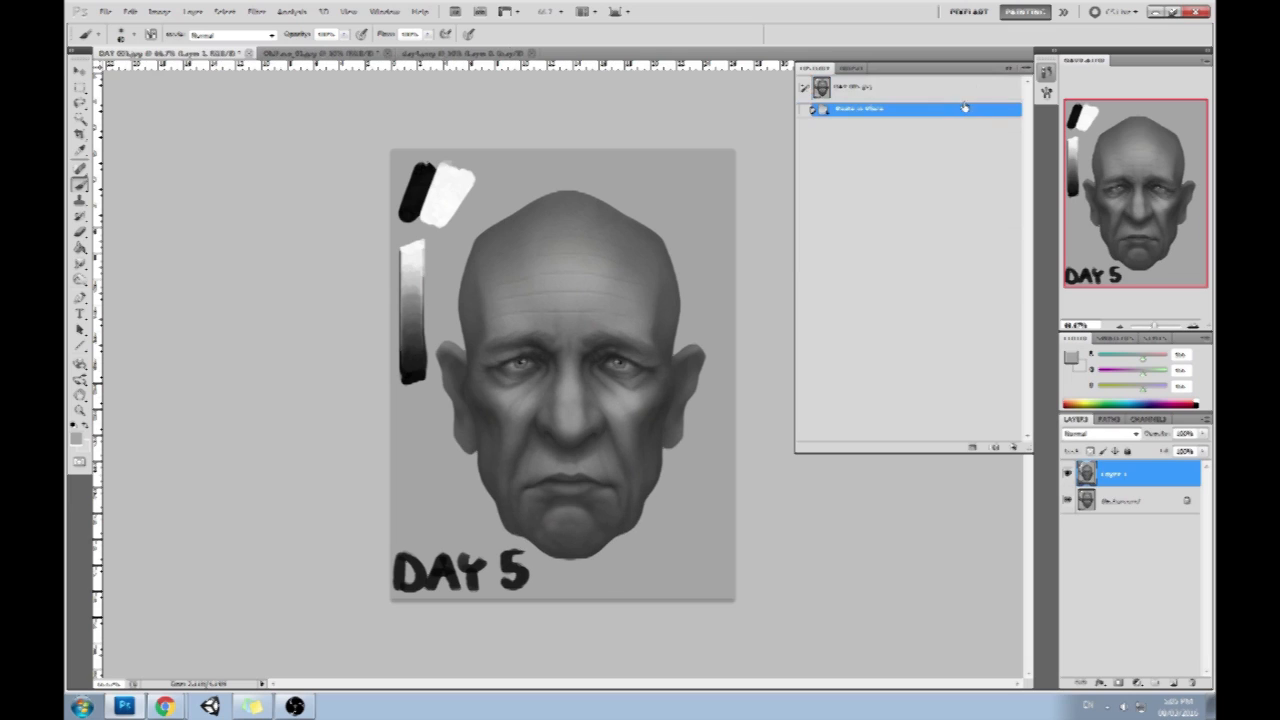
pyautogui.click(1006, 69)
# Toggle the visibility of Layer 1 to compare the corrected face with the original, leaving the layer shown
pyautogui.click(1067, 474)
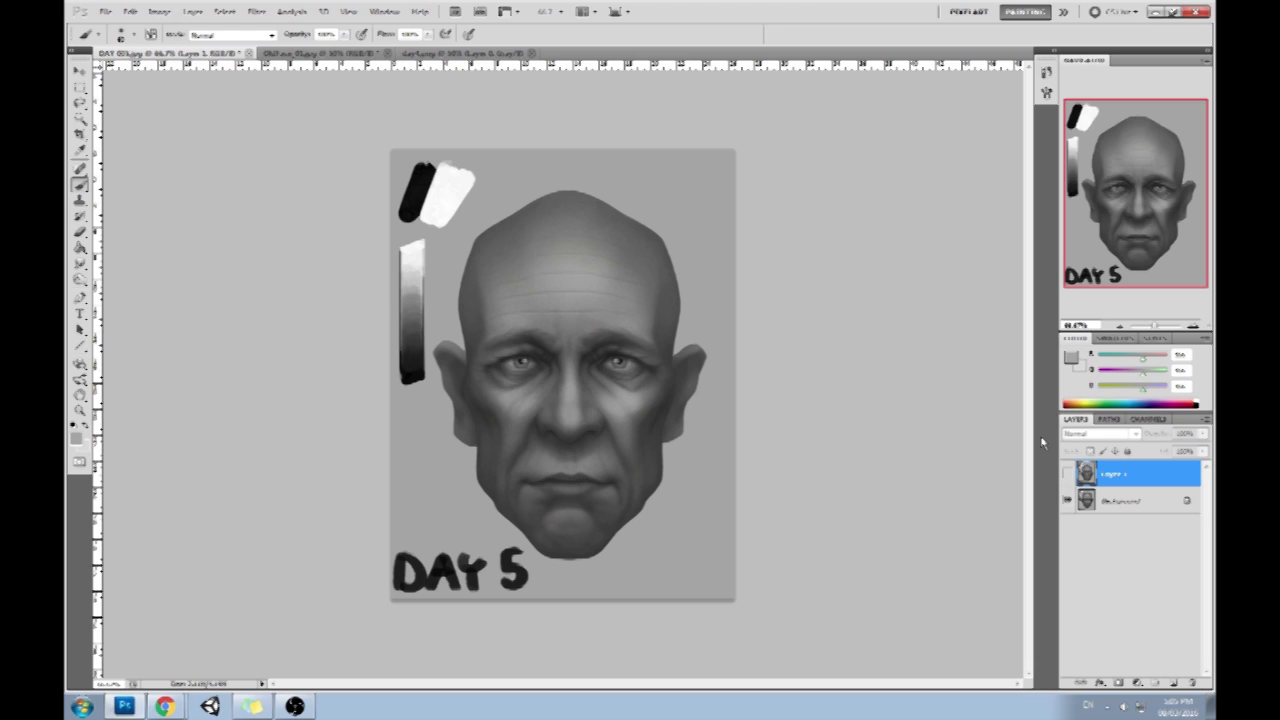
pyautogui.click(1067, 474)
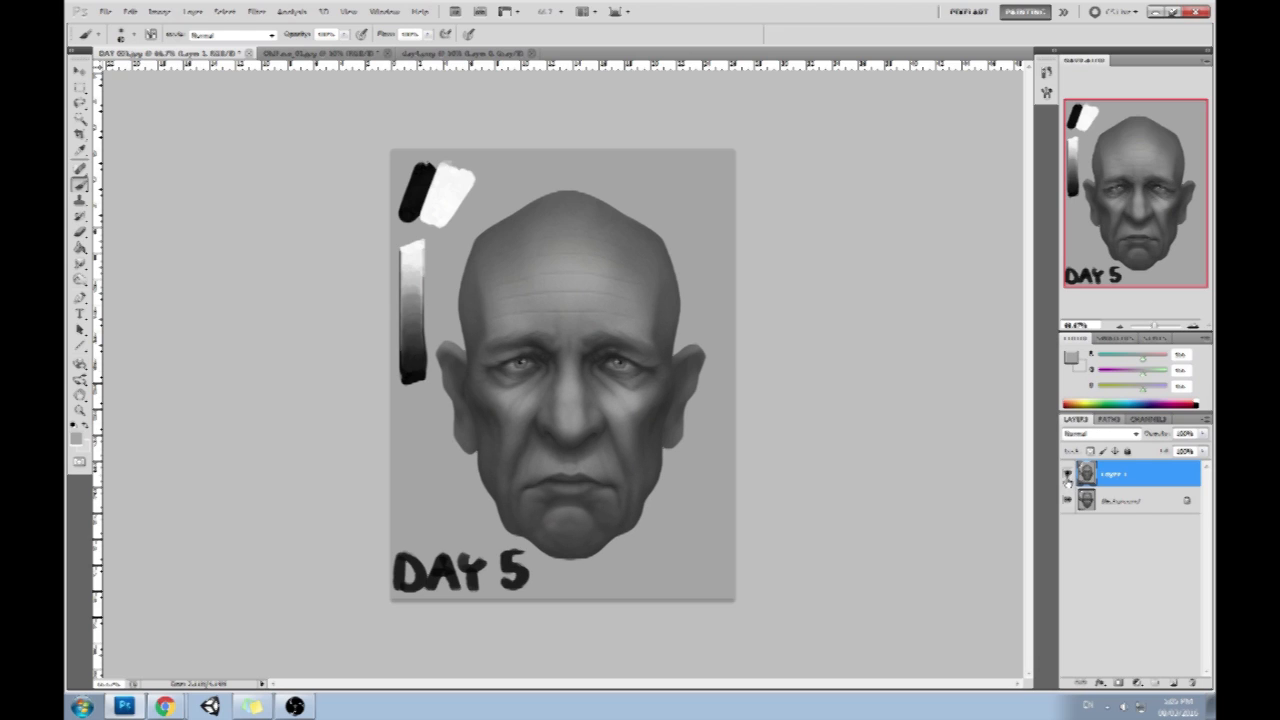
pyautogui.click(1067, 474)
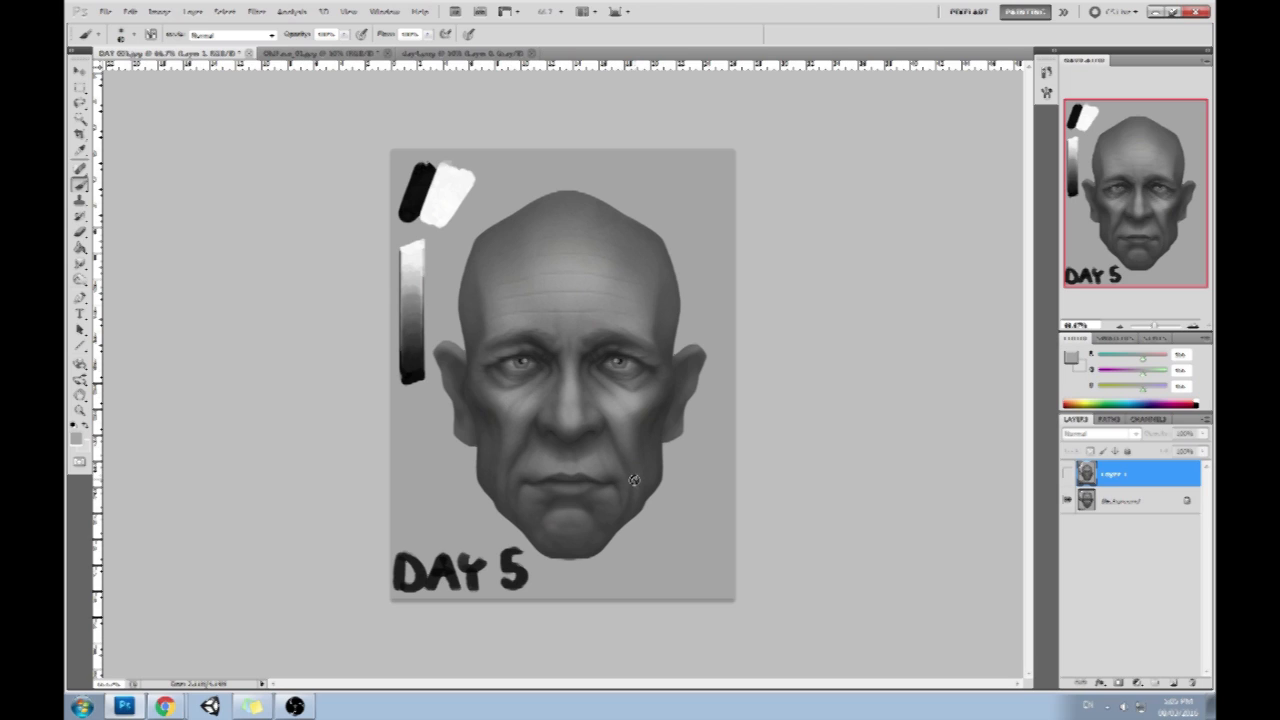
pyautogui.click(1067, 476)
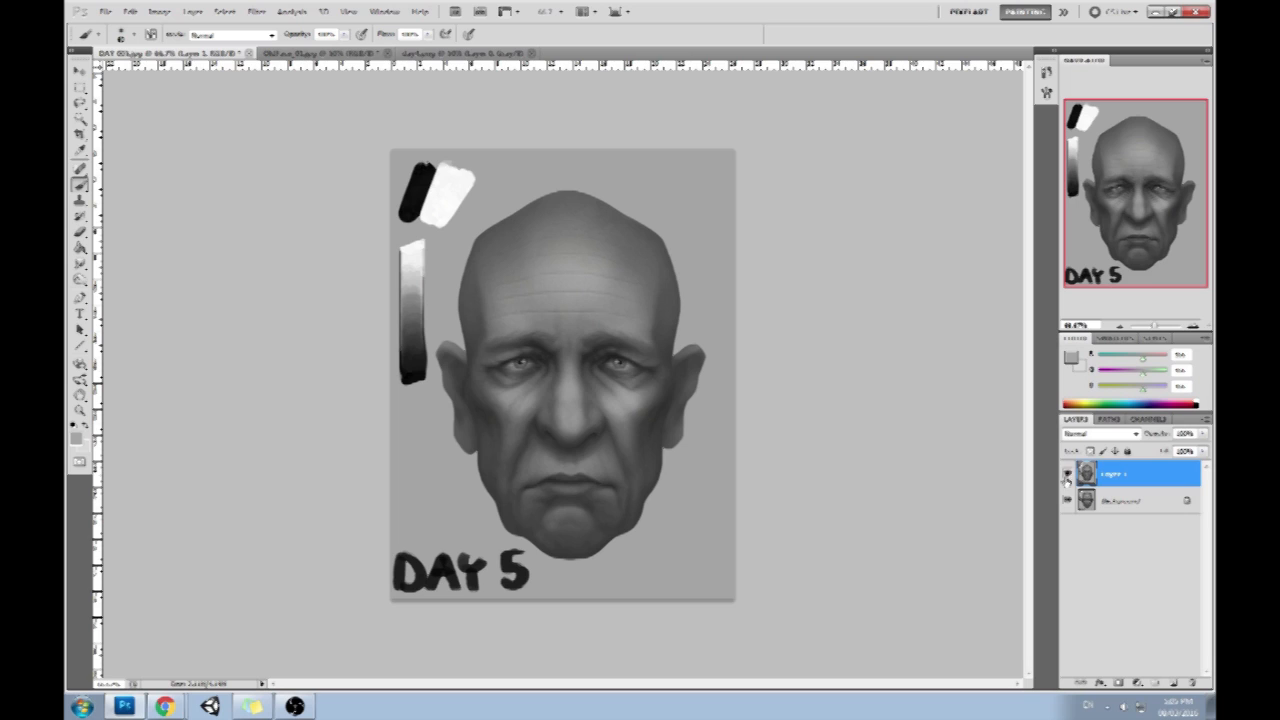
pyautogui.click(1067, 476)
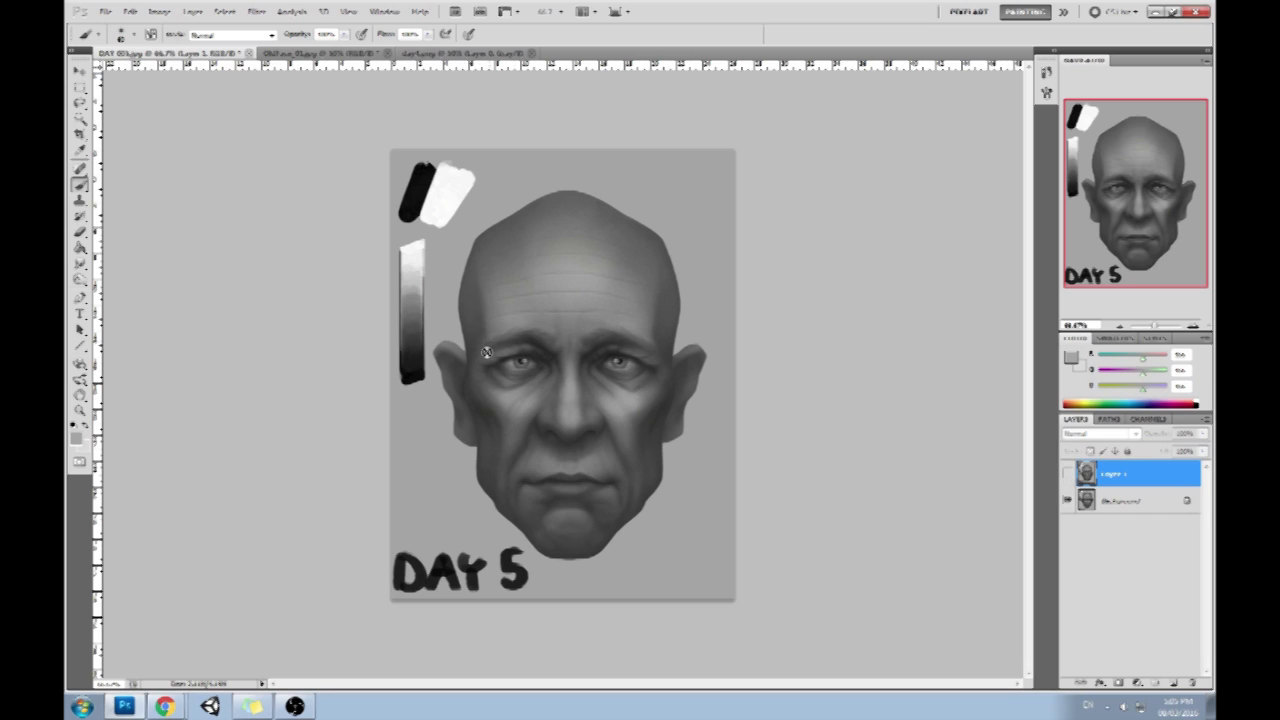
pyautogui.click(1067, 476)
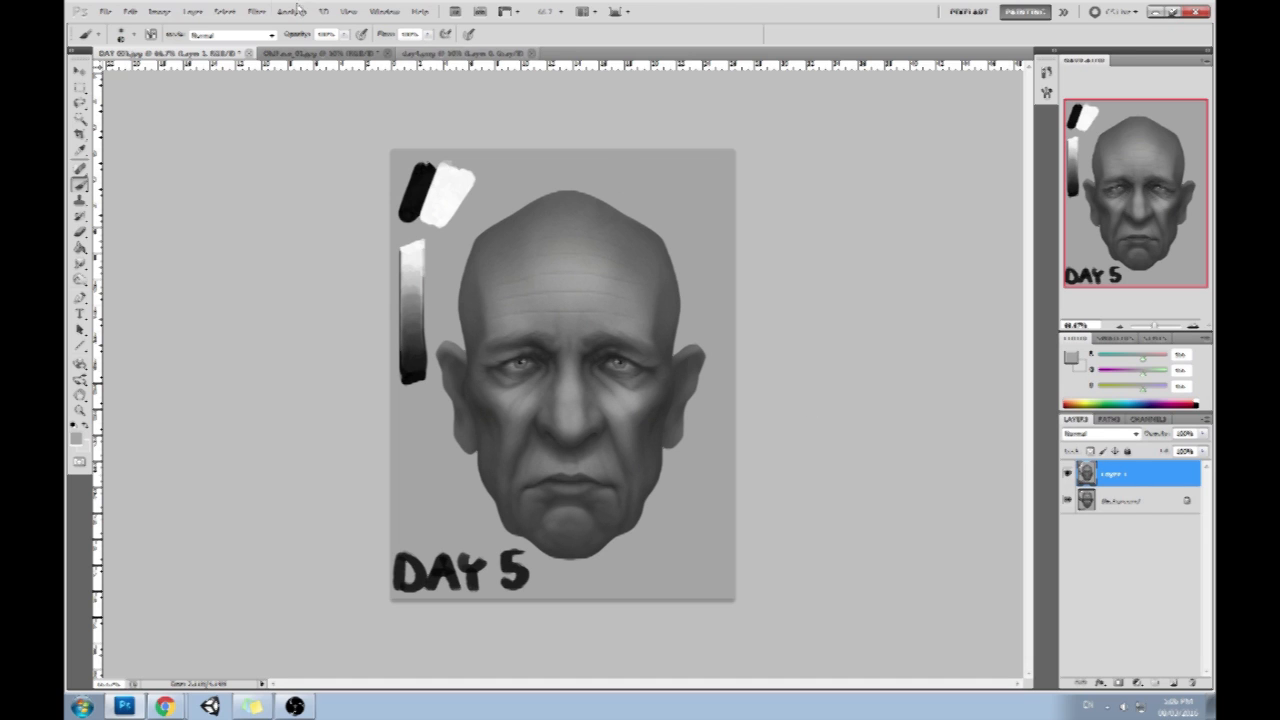
# Nudge the eyes slightly closer to the nose on Layer 1 using Liquify's Forward Warp tool with a larger brush, and apply
pyautogui.click(257, 11)
pyautogui.click(285, 95)
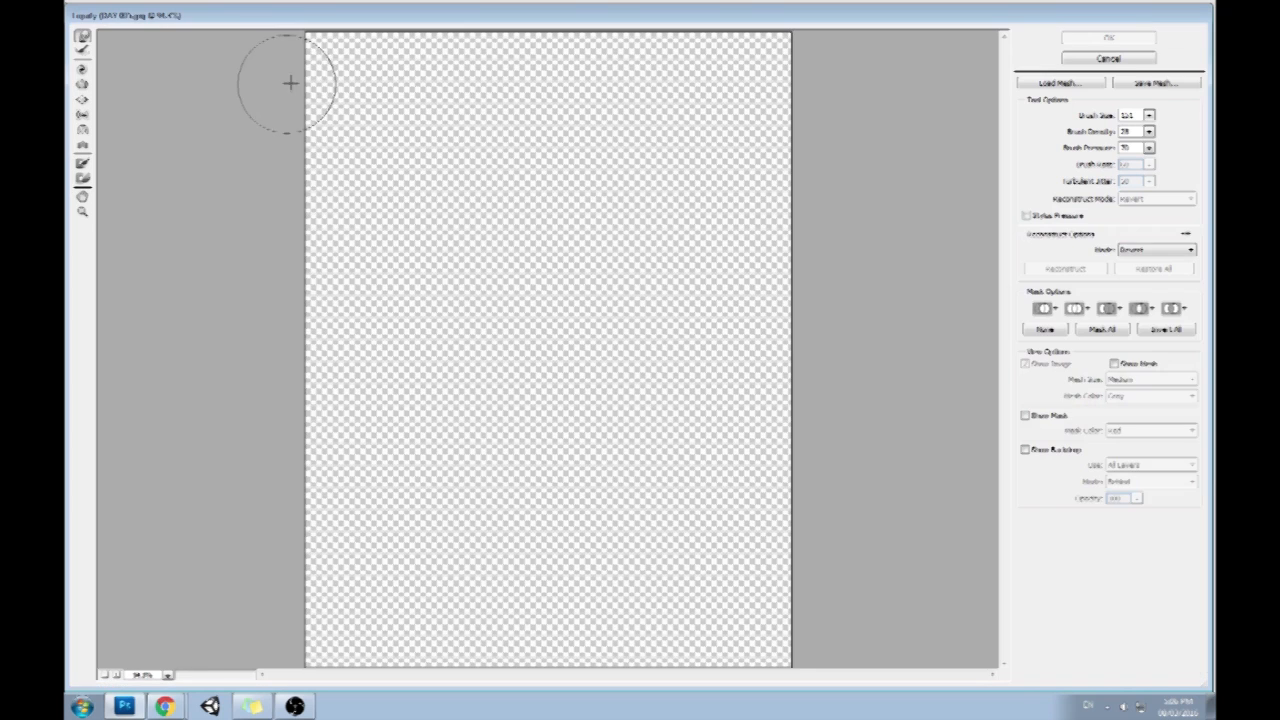
pyautogui.click(1149, 115)
pyautogui.moveTo(1106, 135); pyautogui.dragTo(1113, 132)
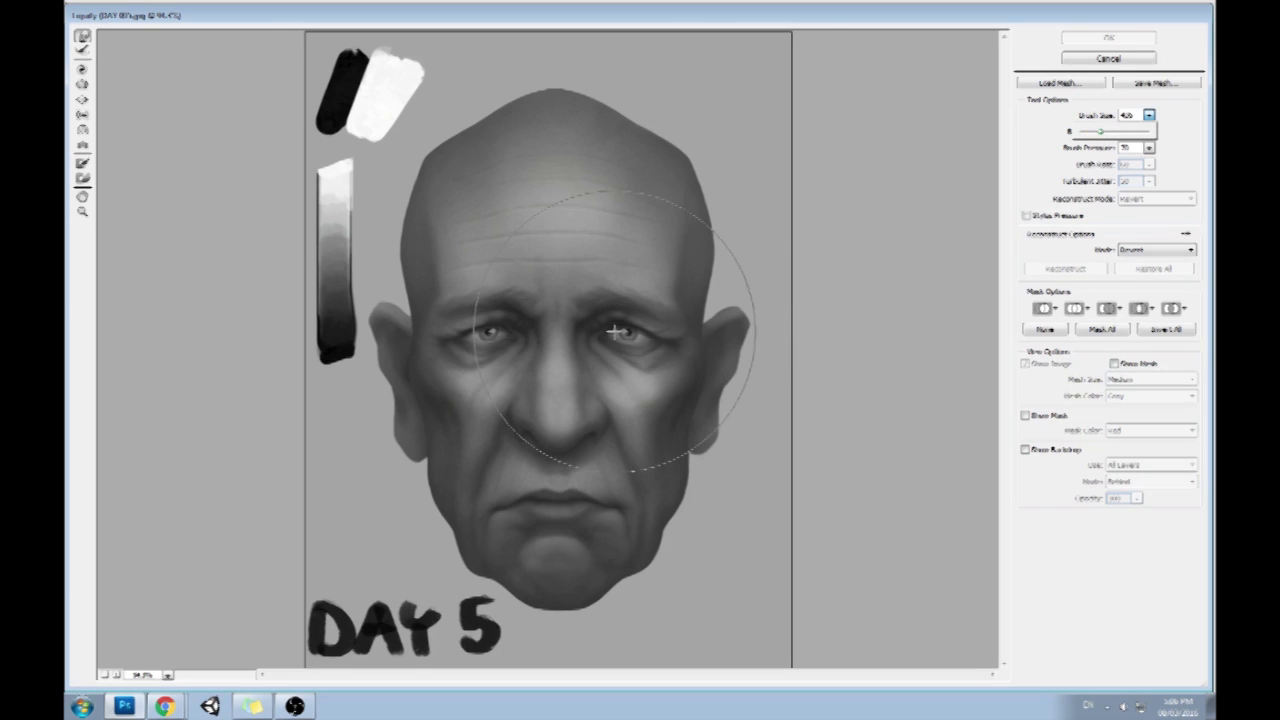
pyautogui.click(624, 330)
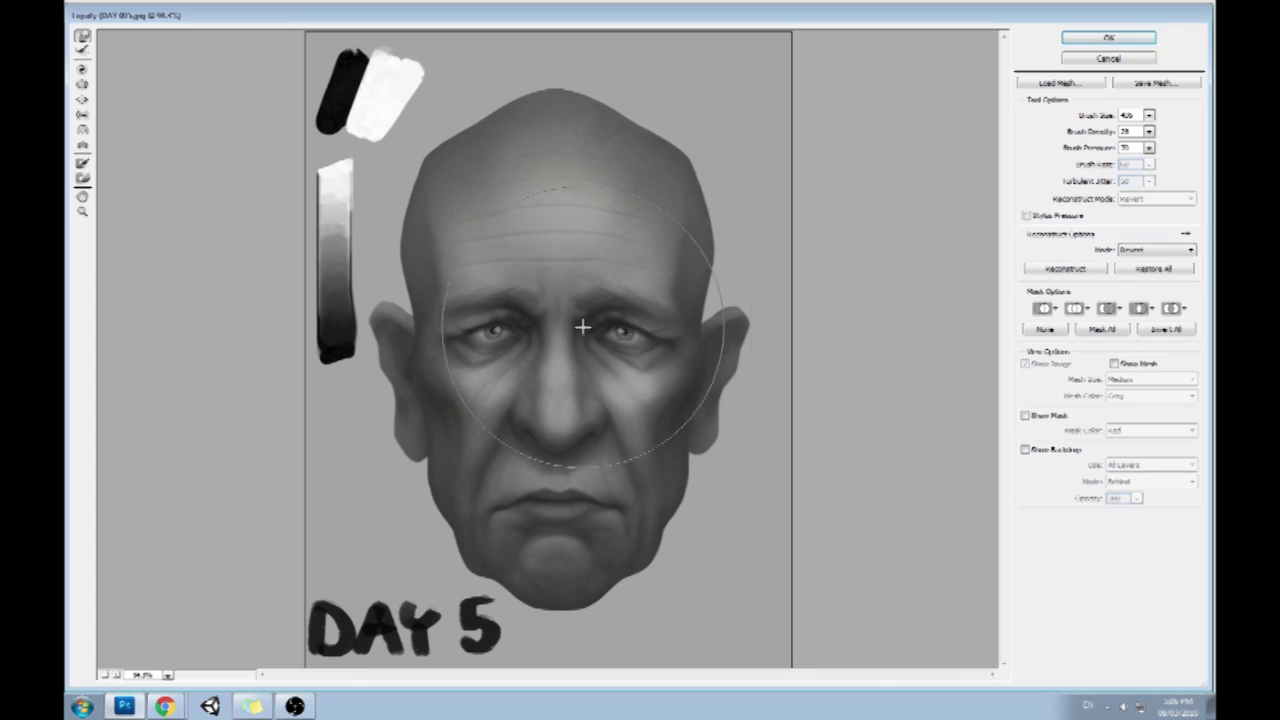
pyautogui.click(1108, 37)
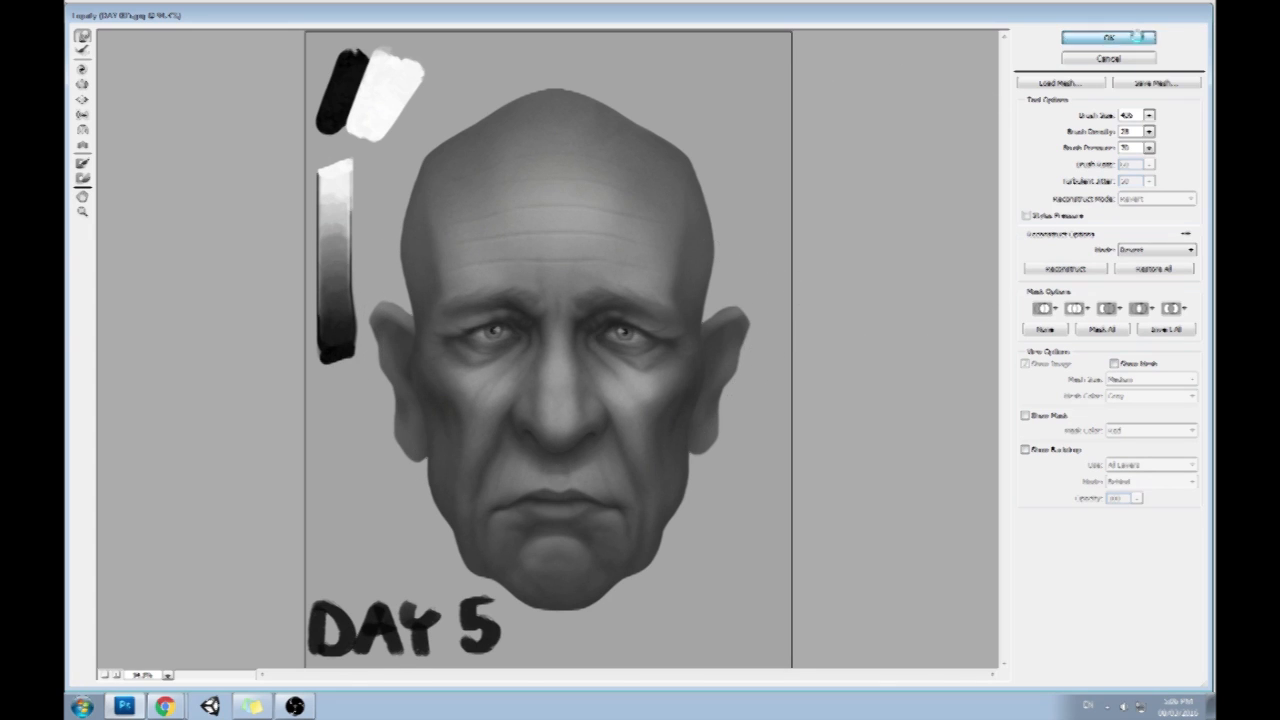
# Shade the eye area with a dark grey sampled beside the eye, and toggle Layer 1 to compare with the original
pyautogui.keyDown('alt'); pyautogui.click(595, 359); pyautogui.keyUp('alt')
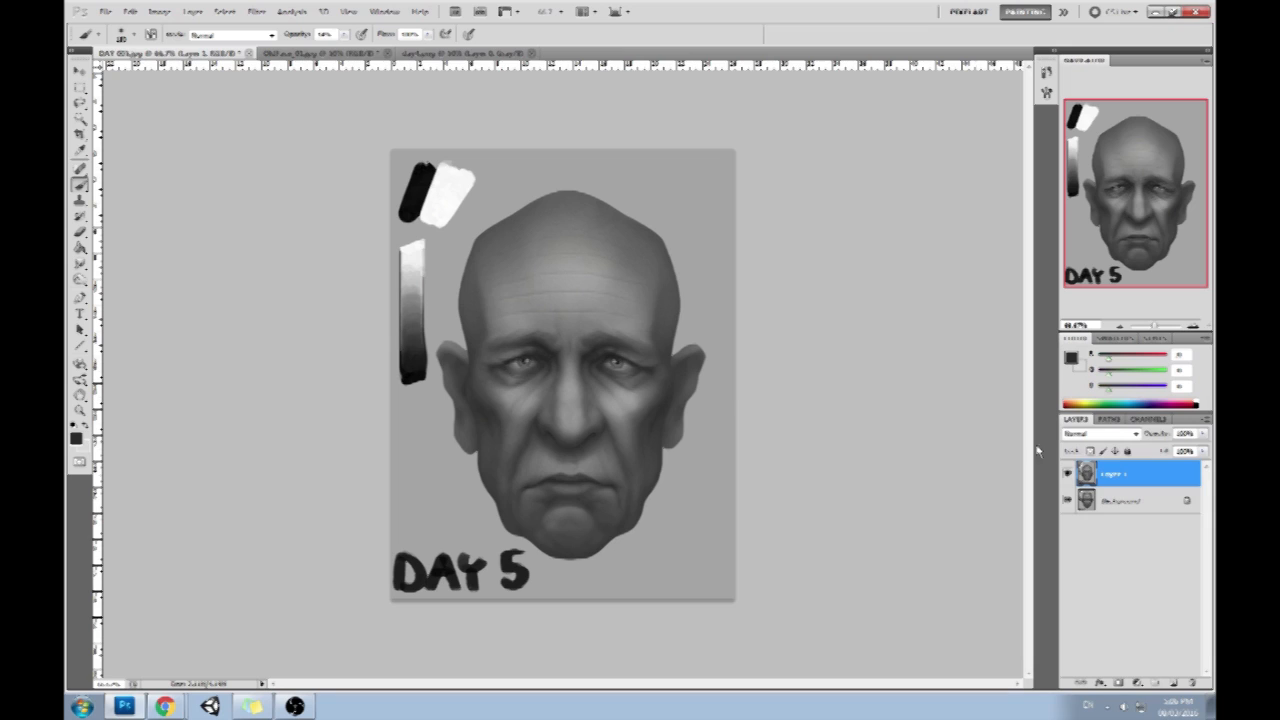
pyautogui.click(1067, 474)
pyautogui.click(1067, 475)
pyautogui.click(1067, 476)
pyautogui.click(1067, 475)
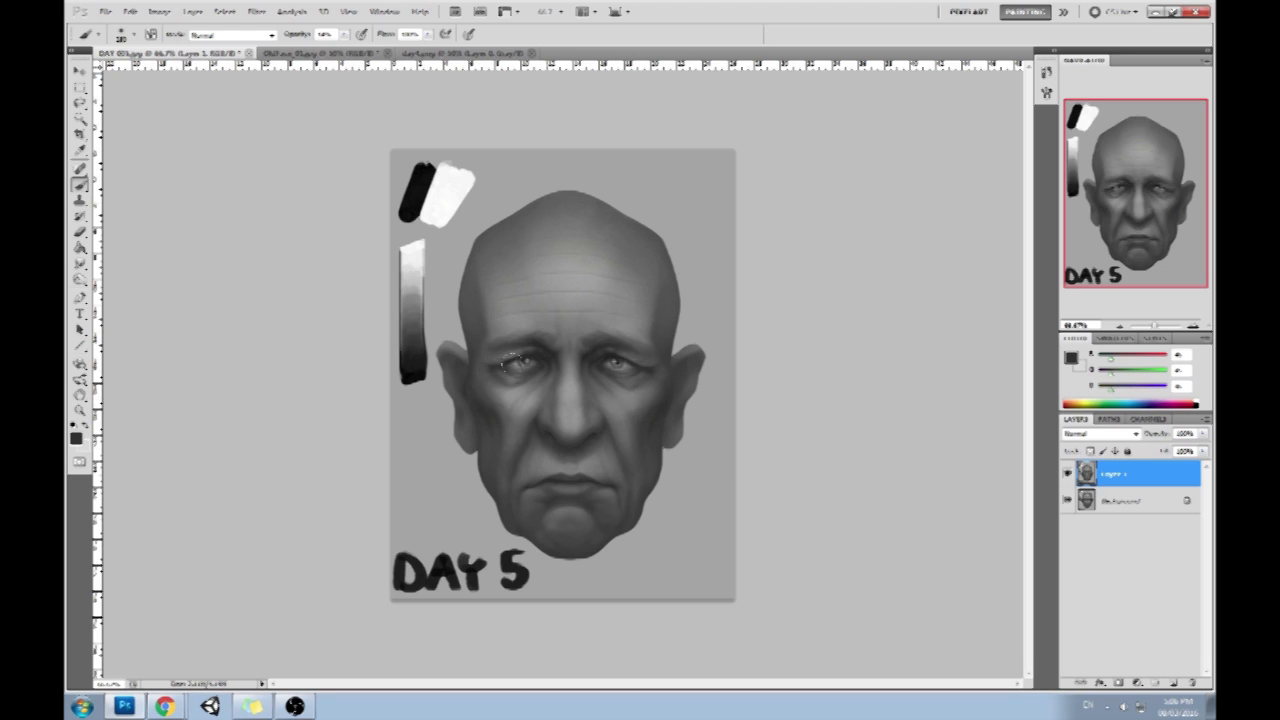
# Try darkening the forehead and nose with the brush, and step the history back to discard the latest strokes
pyautogui.moveTo(520, 308)
pyautogui.mouseDown()
pyautogui.moveTo(602, 298)
pyautogui.moveTo(535, 258)
pyautogui.mouseUp()
pyautogui.moveTo(572, 387); pyautogui.dragTo(572, 422)
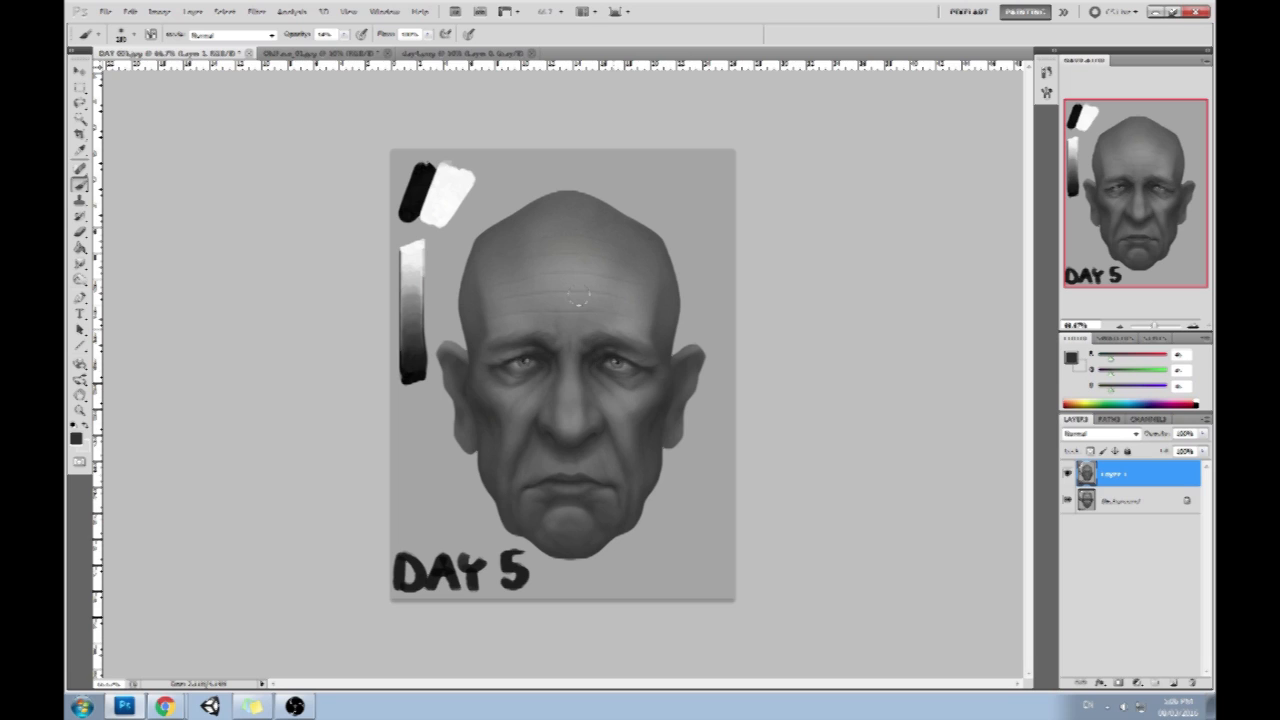
pyautogui.click(1046, 72)
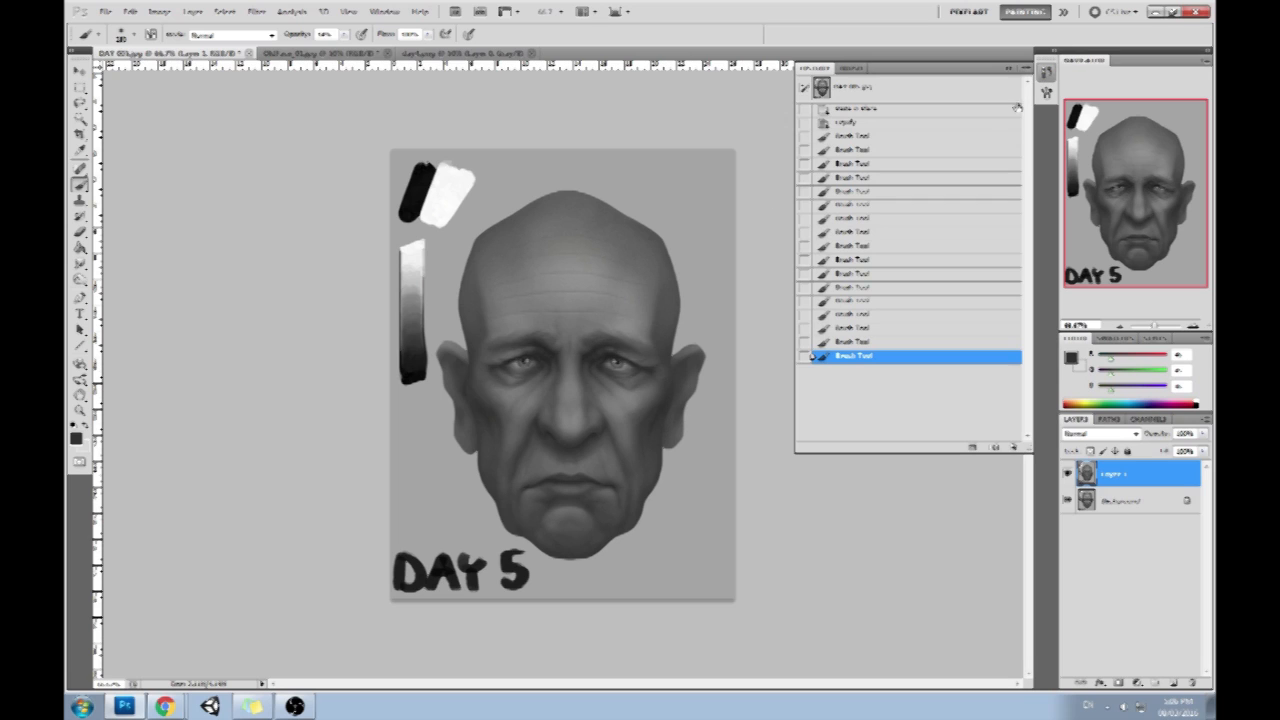
pyautogui.click(861, 124)
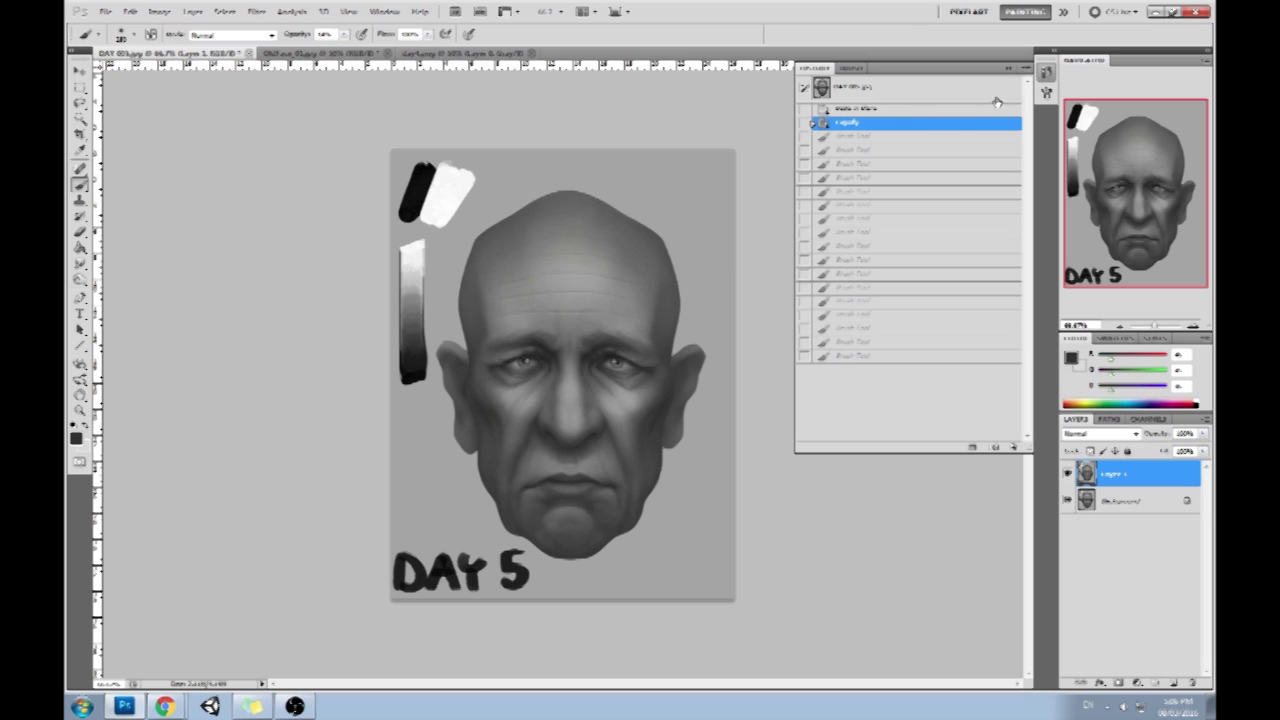
pyautogui.click(890, 262)
pyautogui.click(890, 290)
pyautogui.click(870, 191)
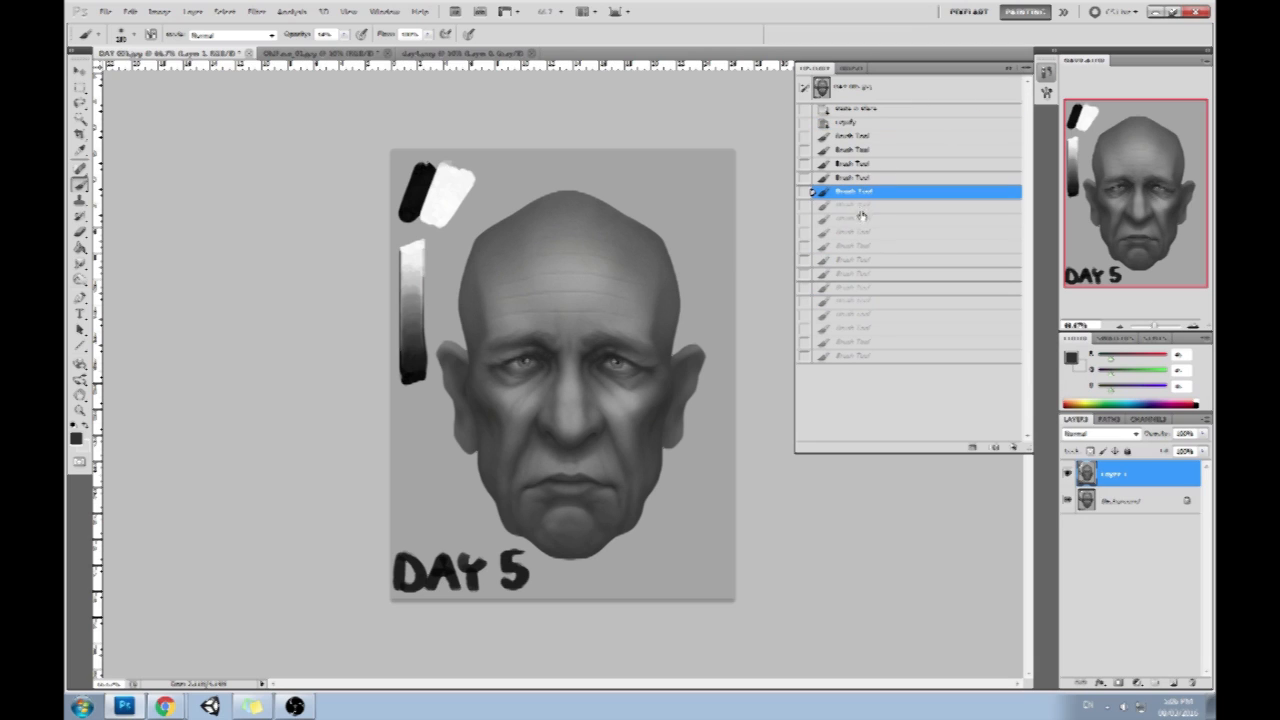
pyautogui.click(861, 210)
pyautogui.click(866, 232)
pyautogui.click(866, 246)
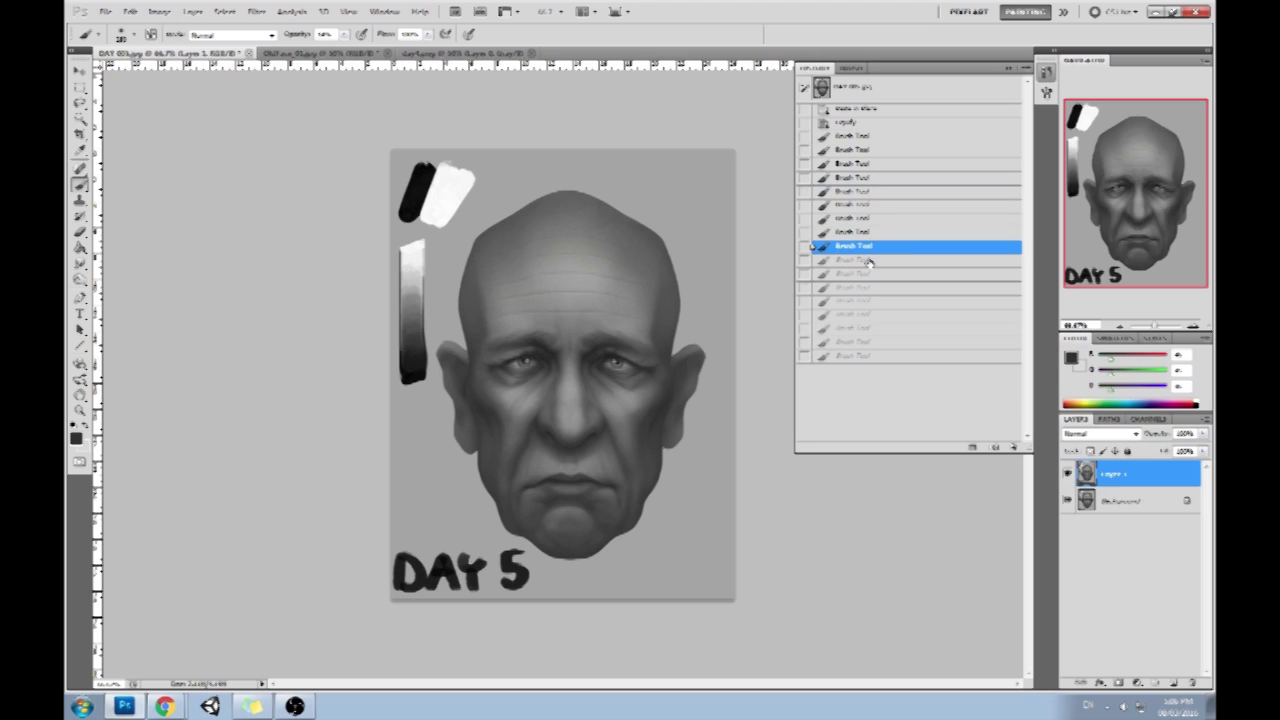
pyautogui.click(866, 235)
pyautogui.click(908, 499)
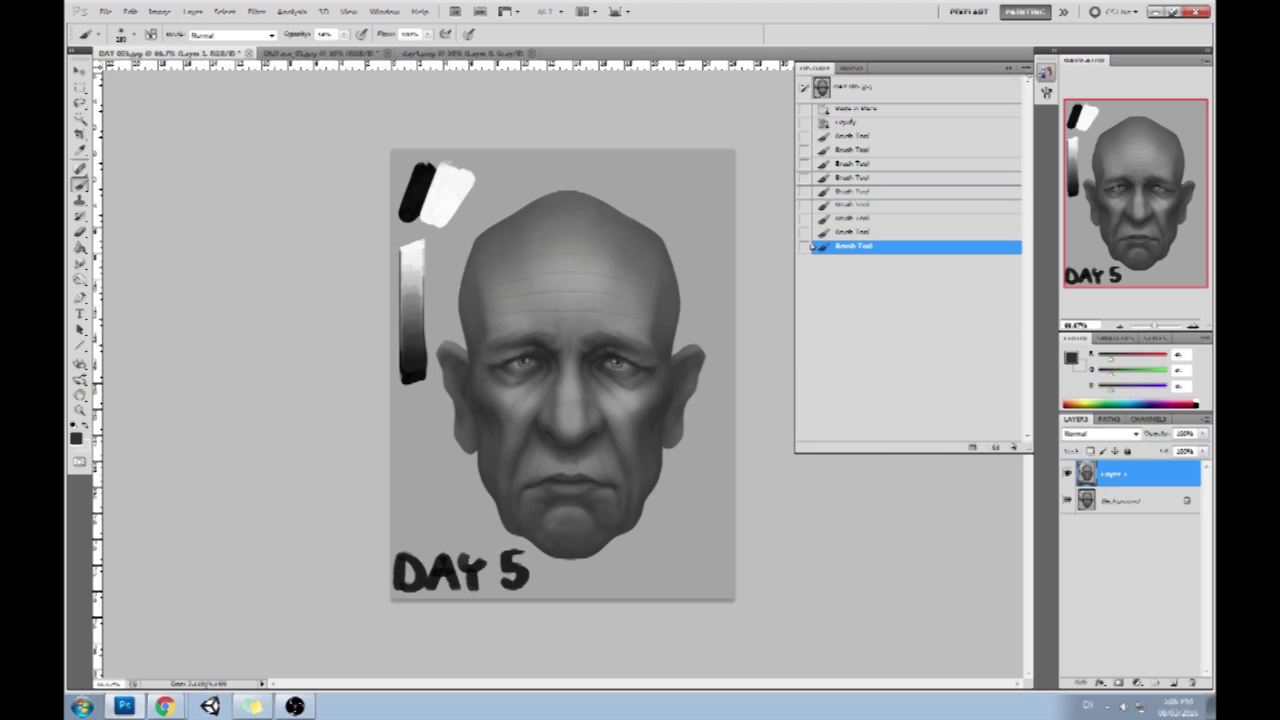
pyautogui.click(1008, 69)
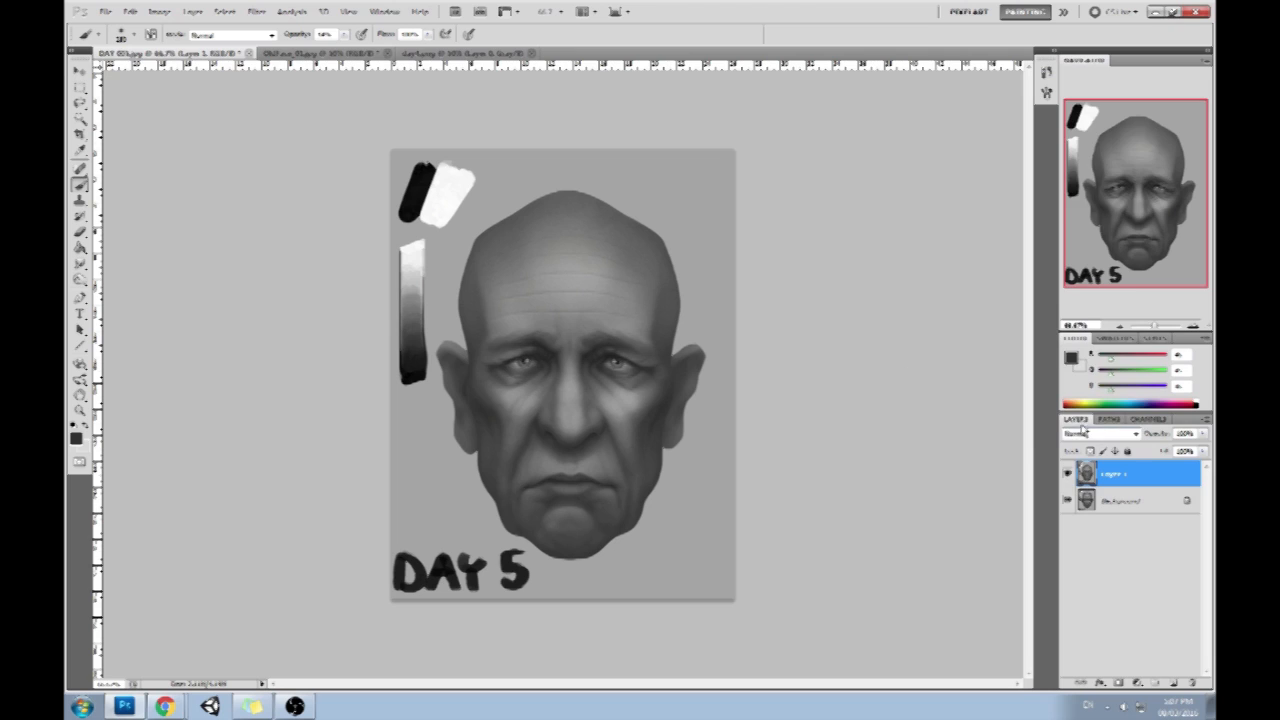
# Set Layer 1's blend mode to Lighten and add a new empty layer above it
pyautogui.click(1080, 435)
pyautogui.click(1075, 179)
pyautogui.click(1175, 684)
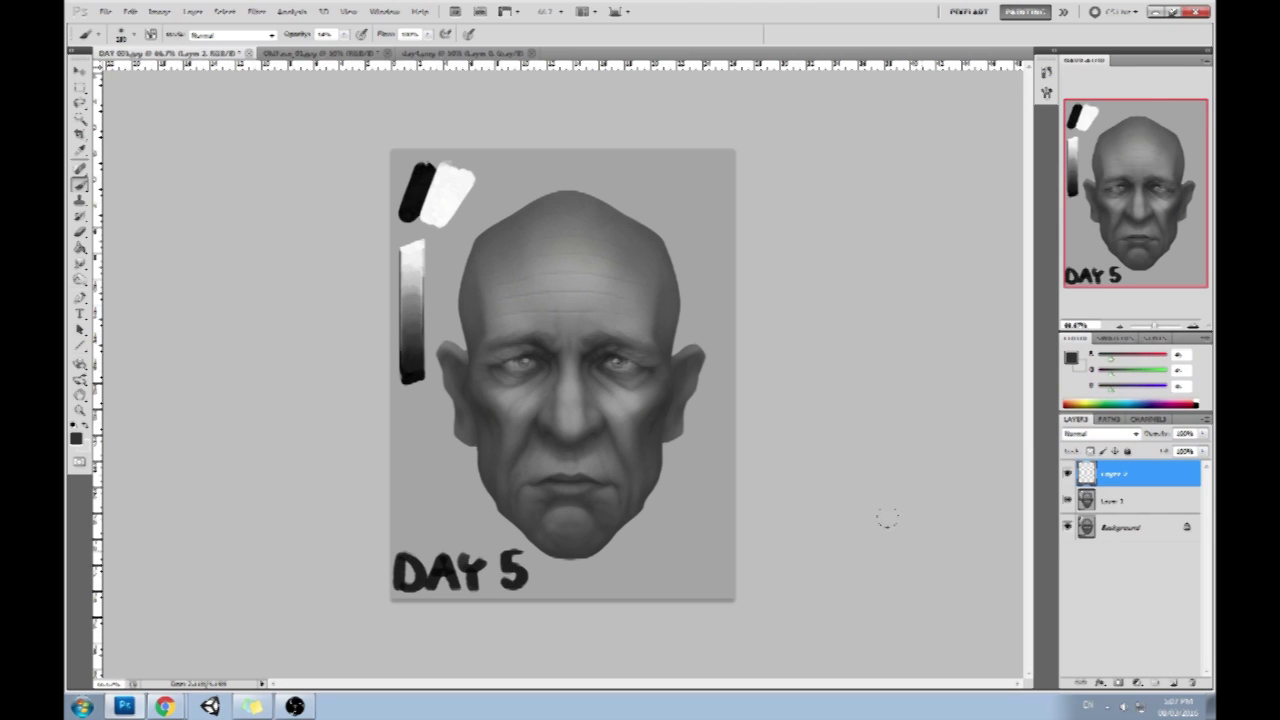
# Check Layer 1's effect by toggling its visibility, and set its blend mode back to Normal
pyautogui.click(1068, 501)
pyautogui.click(1068, 501)
pyautogui.click(1112, 501)
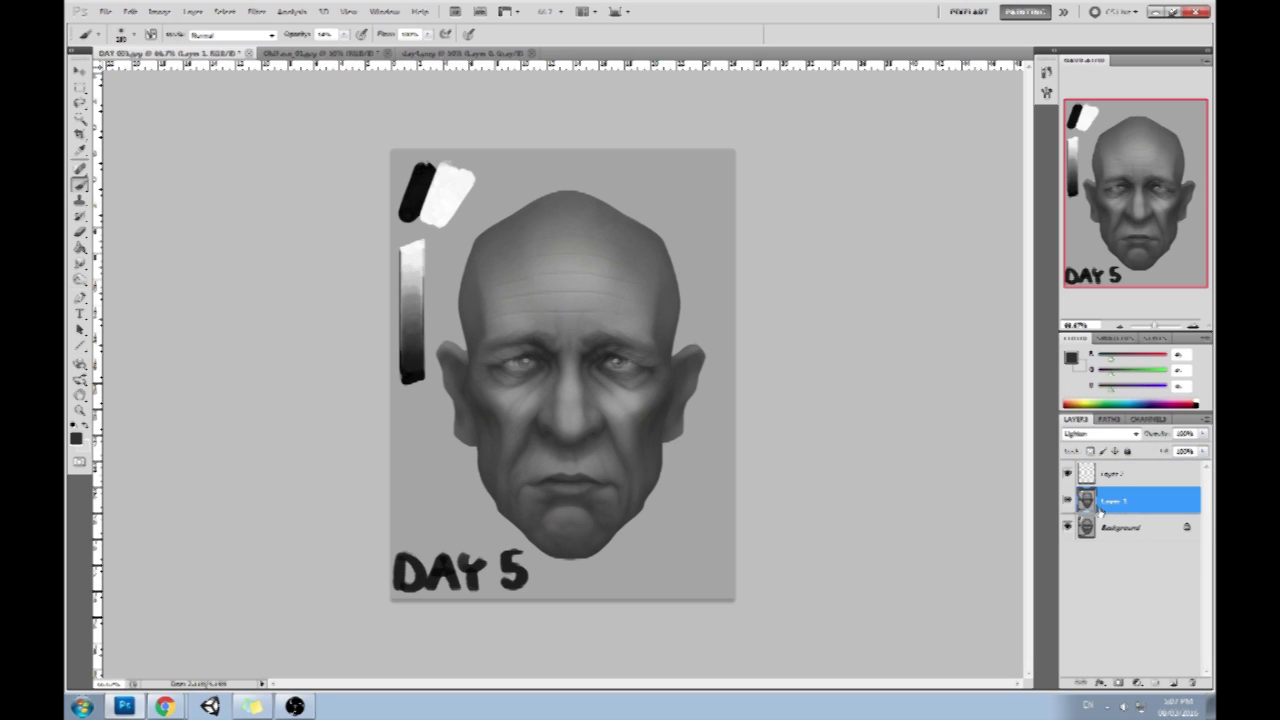
pyautogui.press('e')
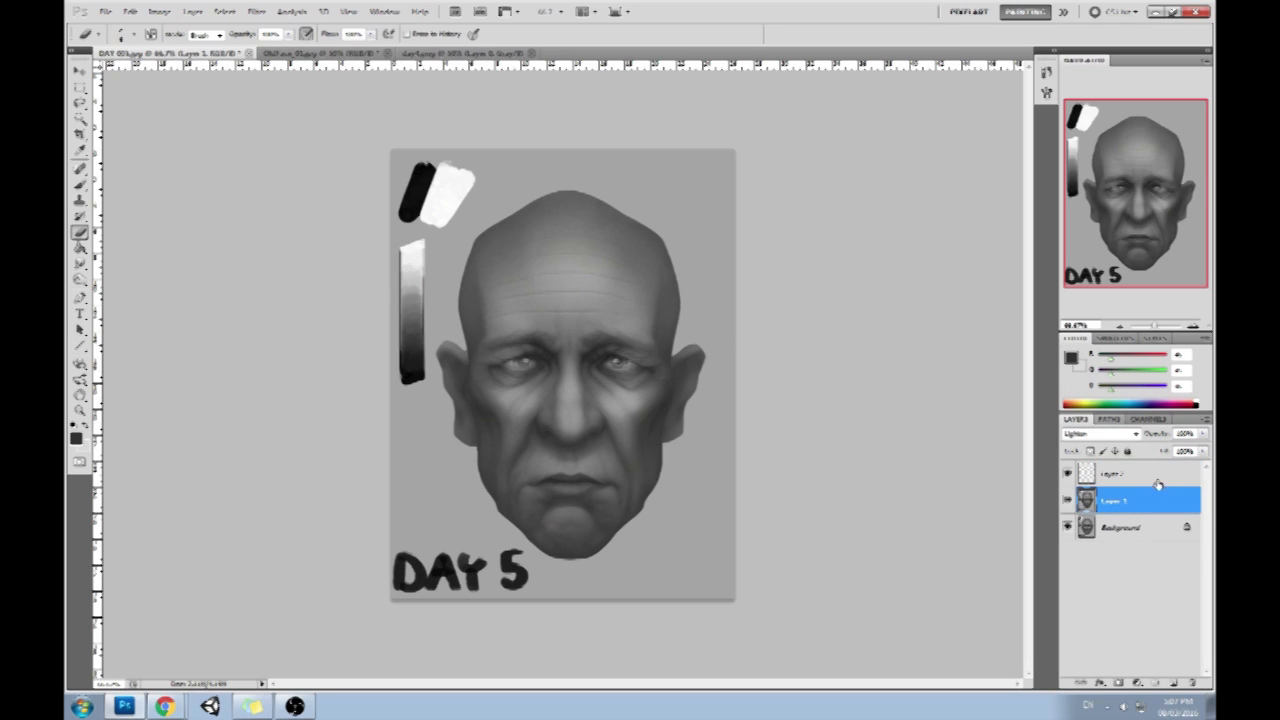
pyautogui.click(1098, 434)
pyautogui.click(1074, 84)
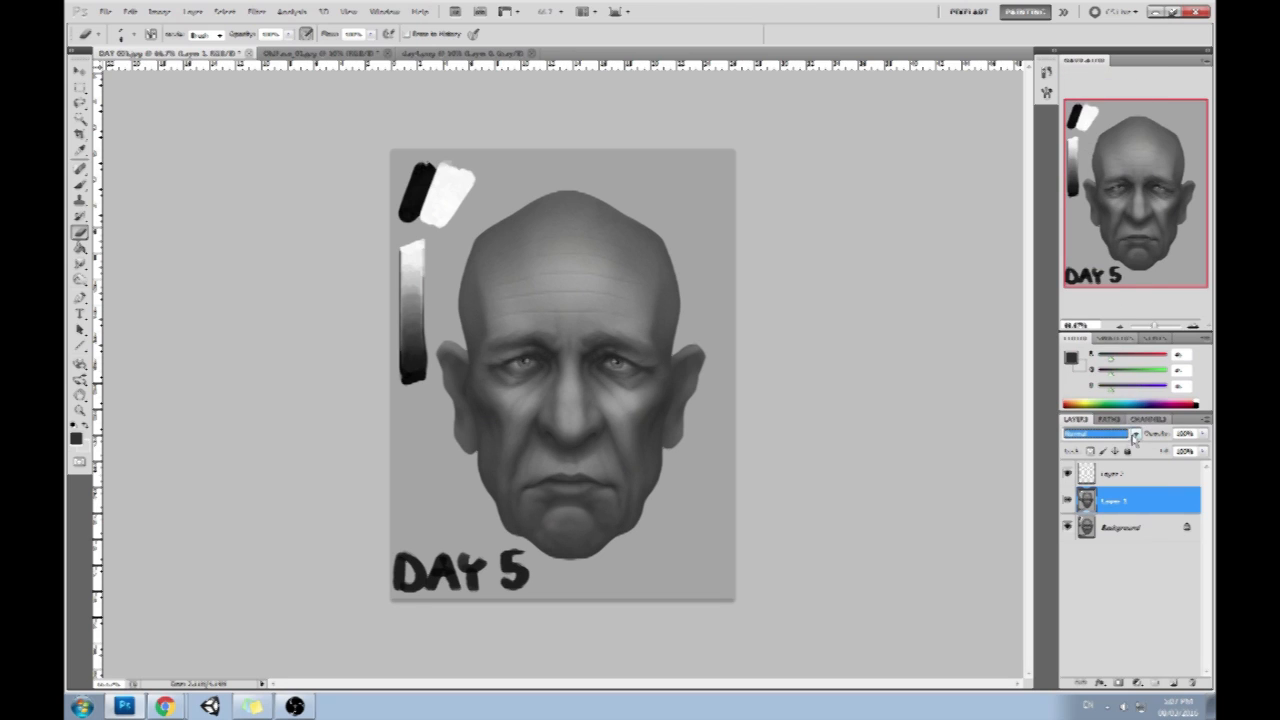
# Set the empty Layer 2's blend mode to Lighten and activate the Brush tool for painting on it
pyautogui.click(1113, 473)
pyautogui.click(1095, 434)
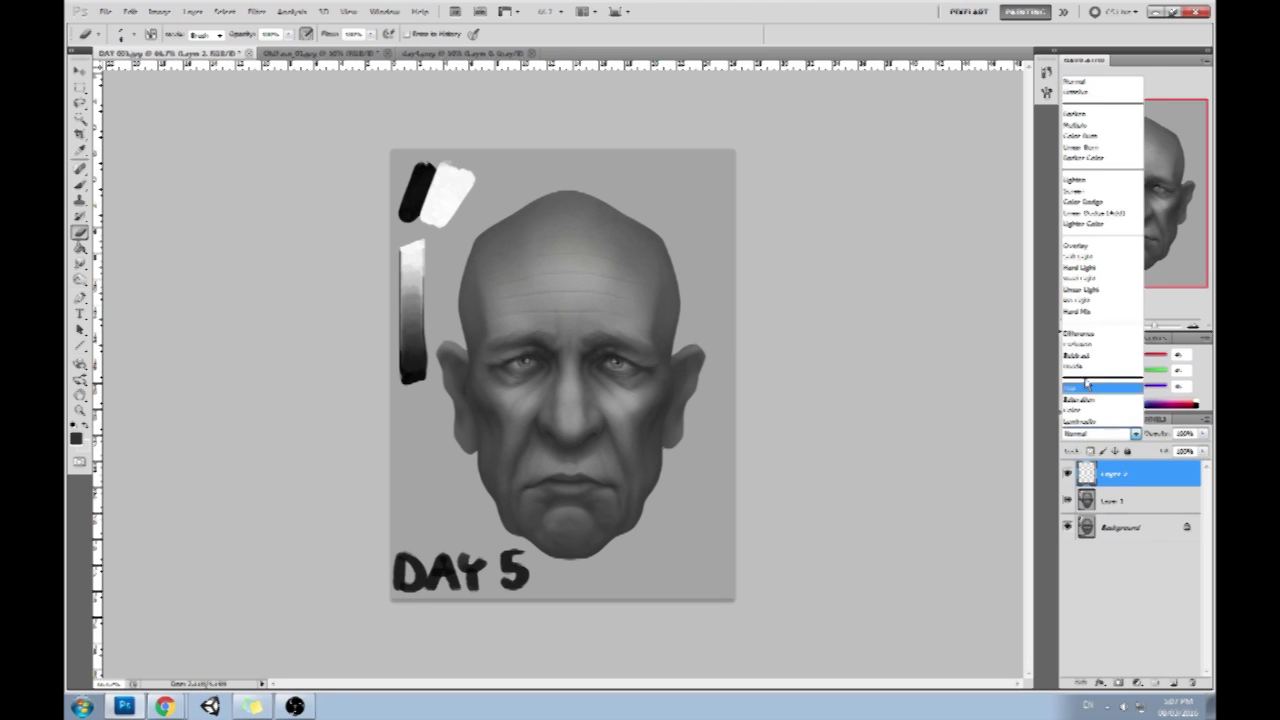
pyautogui.click(1074, 179)
pyautogui.press('b')
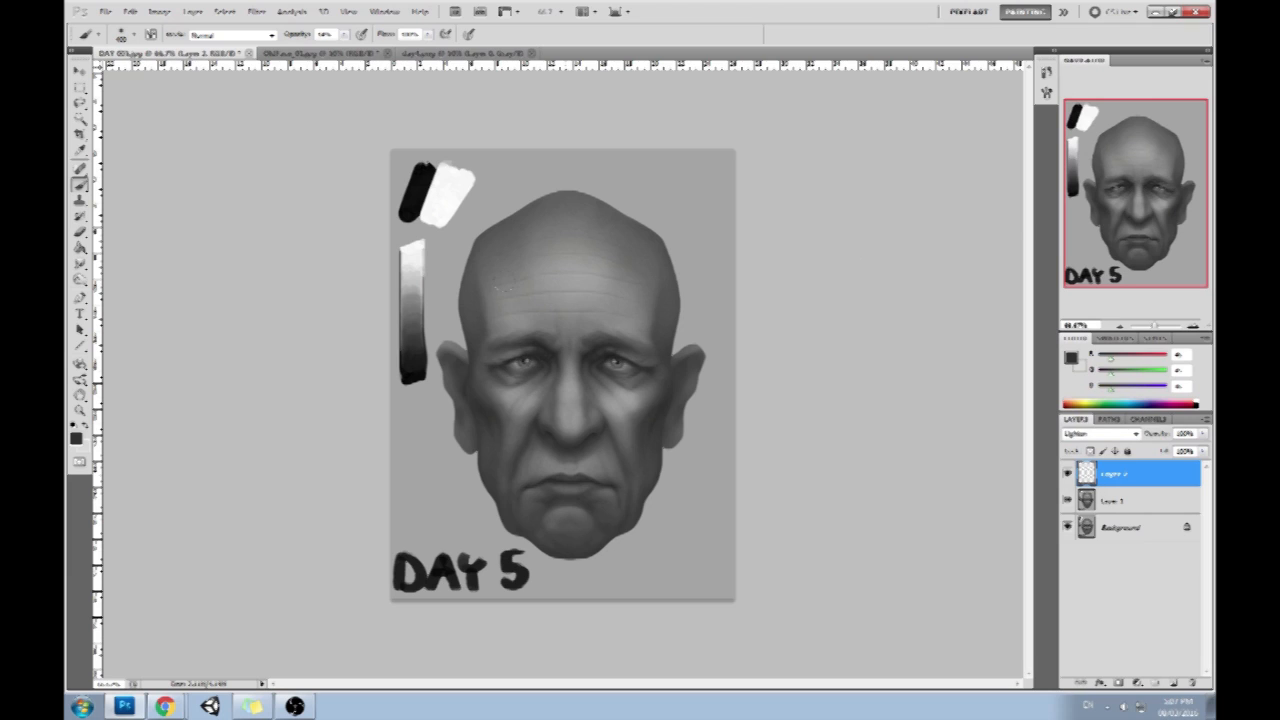
# Sample greys from the forehead, lower the brush opacity, and softly lighten the sides of the face on Layer 2
pyautogui.keyDown('alt'); pyautogui.click(557, 269); pyautogui.keyUp('alt')
pyautogui.click(344, 34)
pyautogui.moveTo(345, 47); pyautogui.dragTo(338, 47)
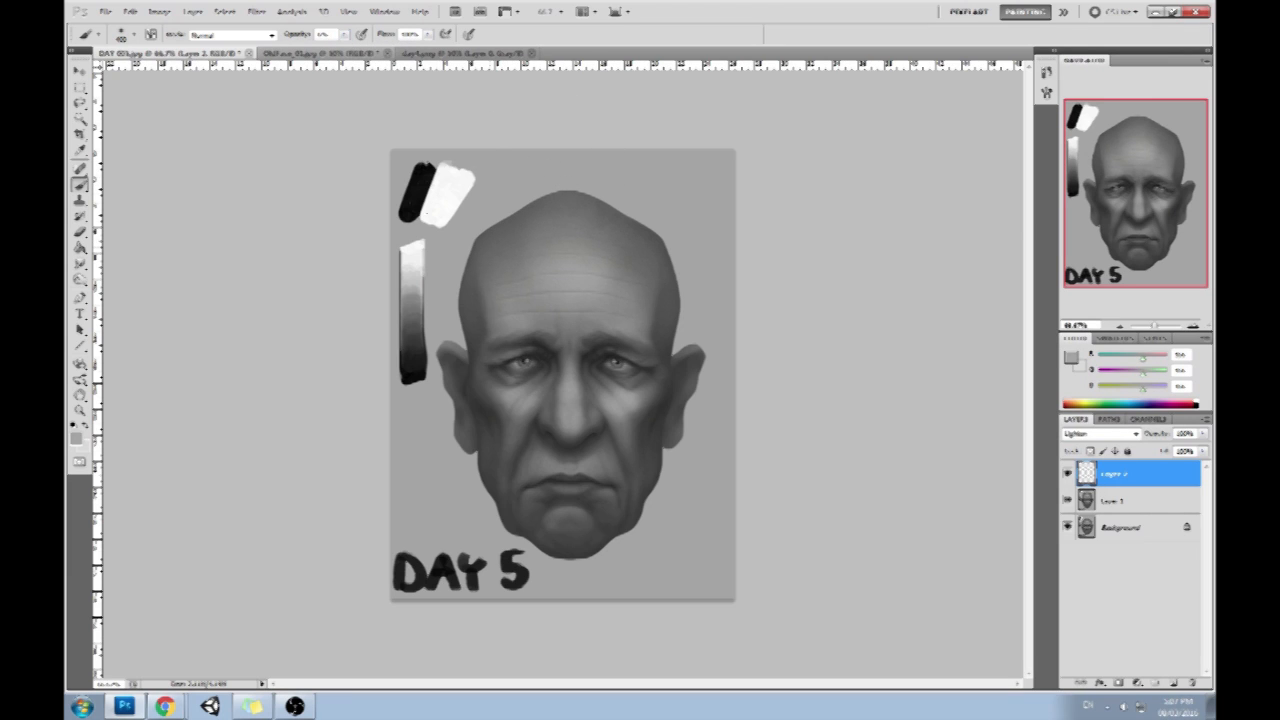
pyautogui.moveTo(467, 345); pyautogui.dragTo(477, 358)
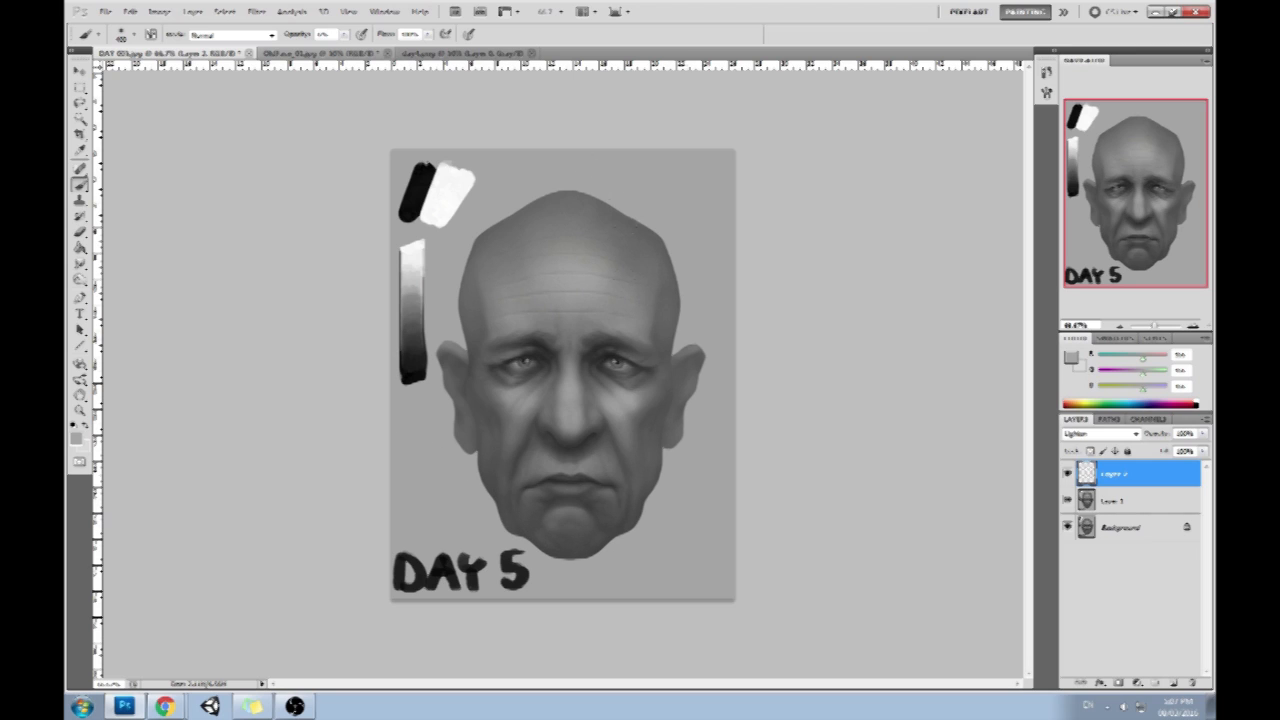
pyautogui.keyDown('alt'); pyautogui.click(577, 280); pyautogui.keyUp('alt')
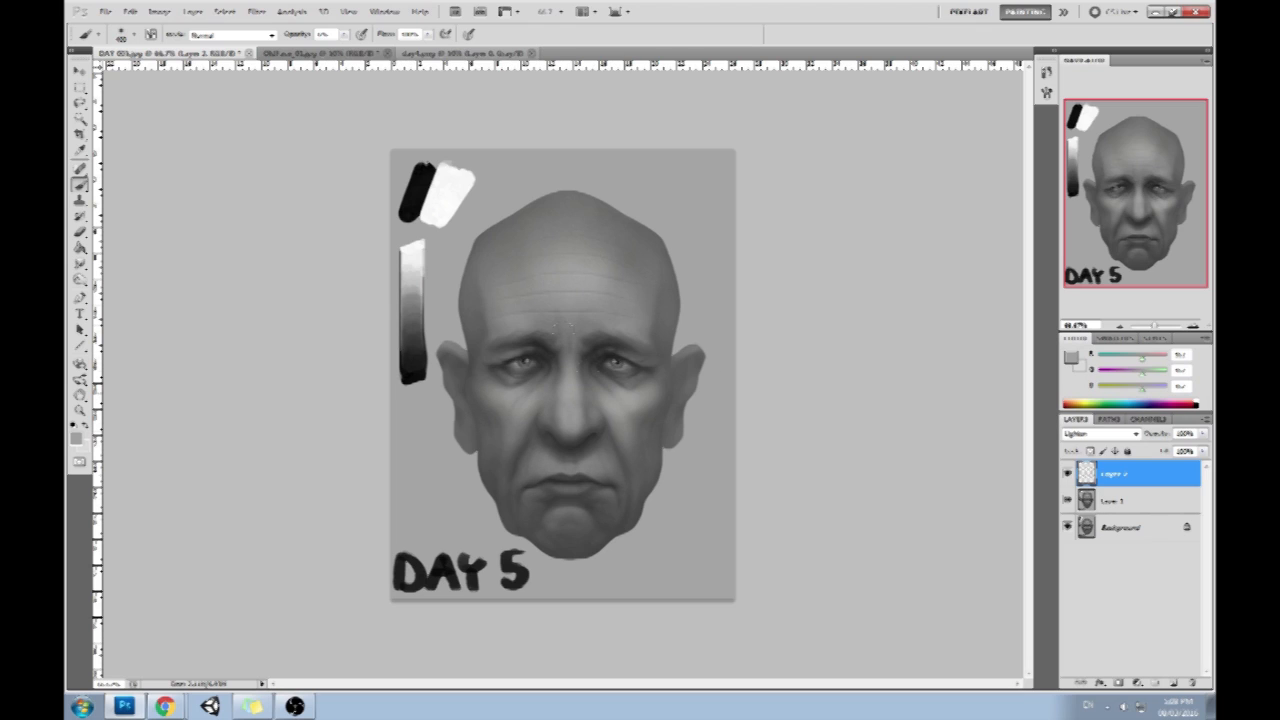
pyautogui.keyDown('alt'); pyautogui.click(467, 381); pyautogui.keyUp('alt')
# Activate the Eraser and choose a different brush tip for it from the brush presets
pyautogui.press('e')
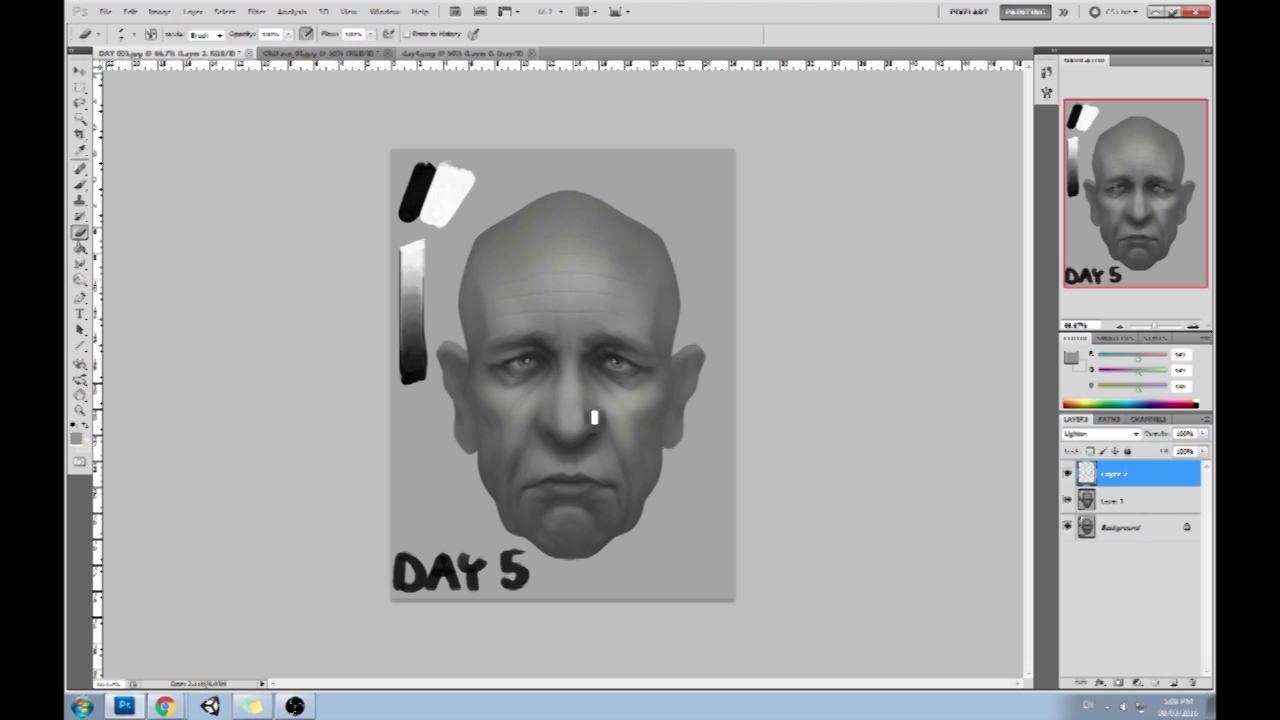
pyautogui.rightClick(603, 286)
pyautogui.moveTo(819, 349); pyautogui.dragTo(829, 600)
pyautogui.doubleClick(751, 585)
# Select Layer 1 and ready a smaller brush with a dark grey sampled beside the eye
pyautogui.click(1110, 502)
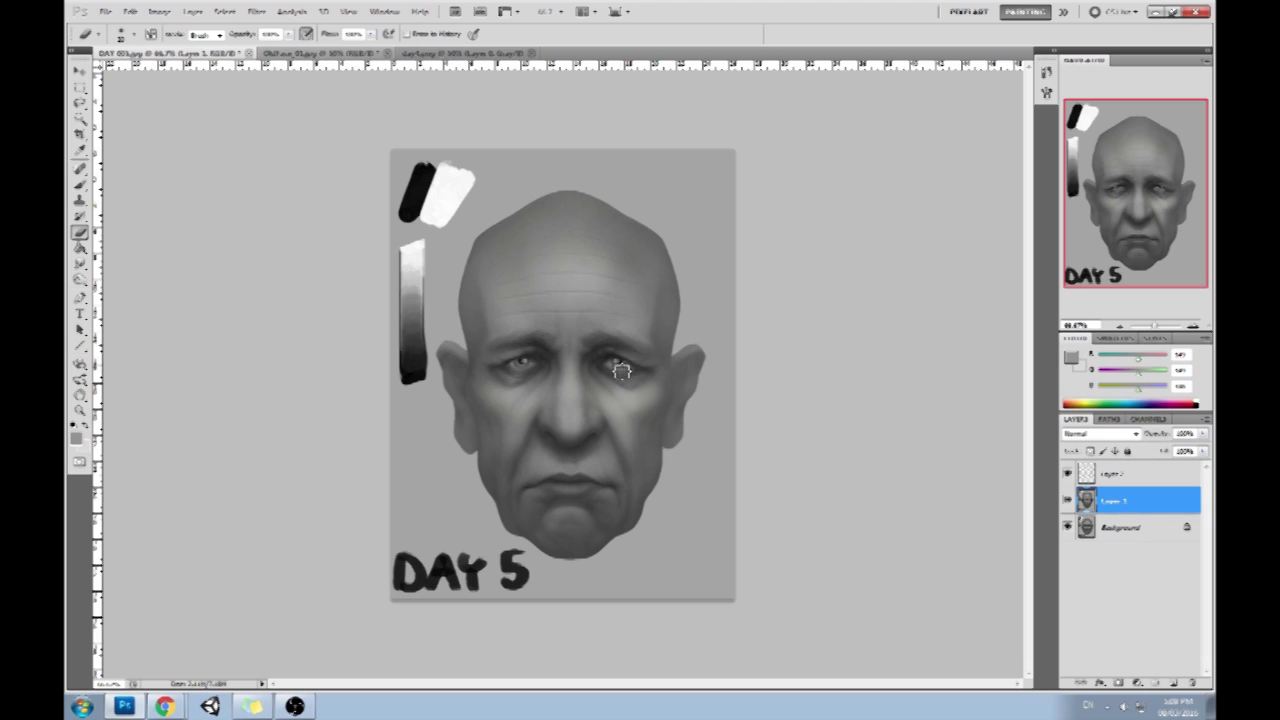
pyautogui.press('b')
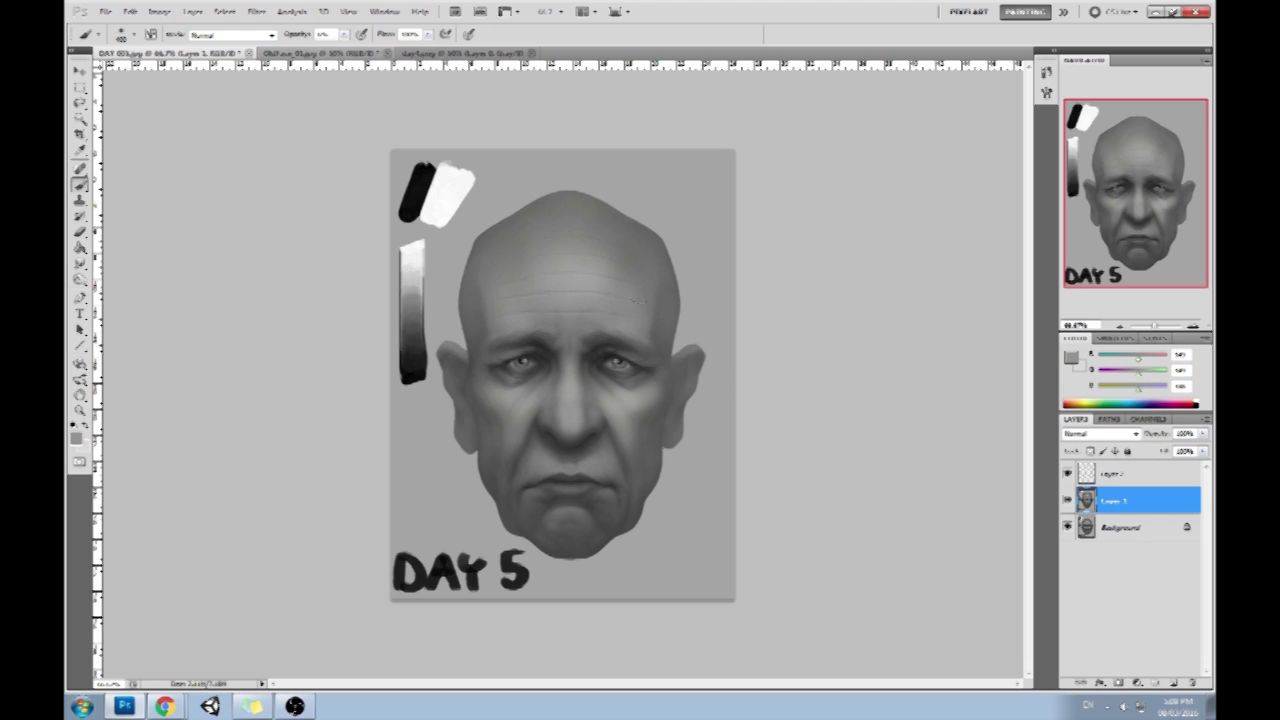
pyautogui.press('[')
pyautogui.press('[')
pyautogui.press('[')
pyautogui.keyDown('alt'); pyautogui.click(628, 365); pyautogui.keyUp('alt')
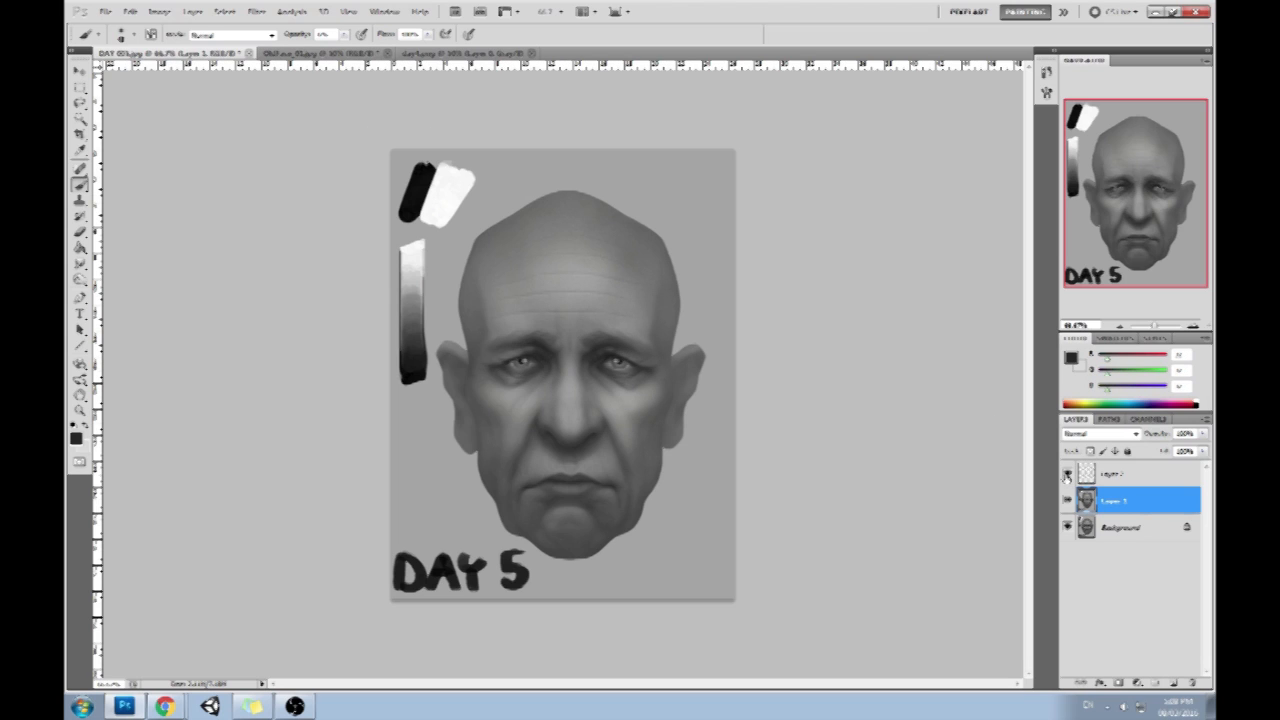
# Compare the face with and without the Layer 2 lightening by repeatedly toggling that layer's visibility
pyautogui.click(1068, 476)
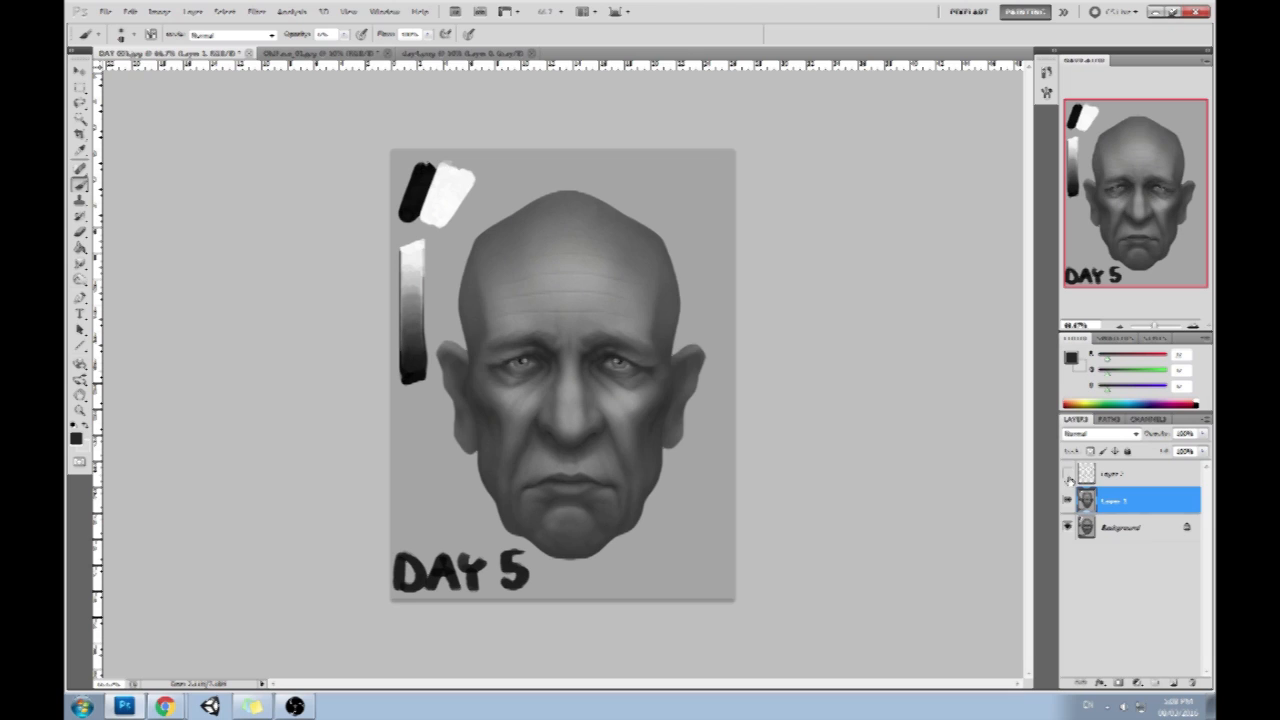
pyautogui.click(1068, 476)
pyautogui.click(1068, 476)
pyautogui.click(1068, 476)
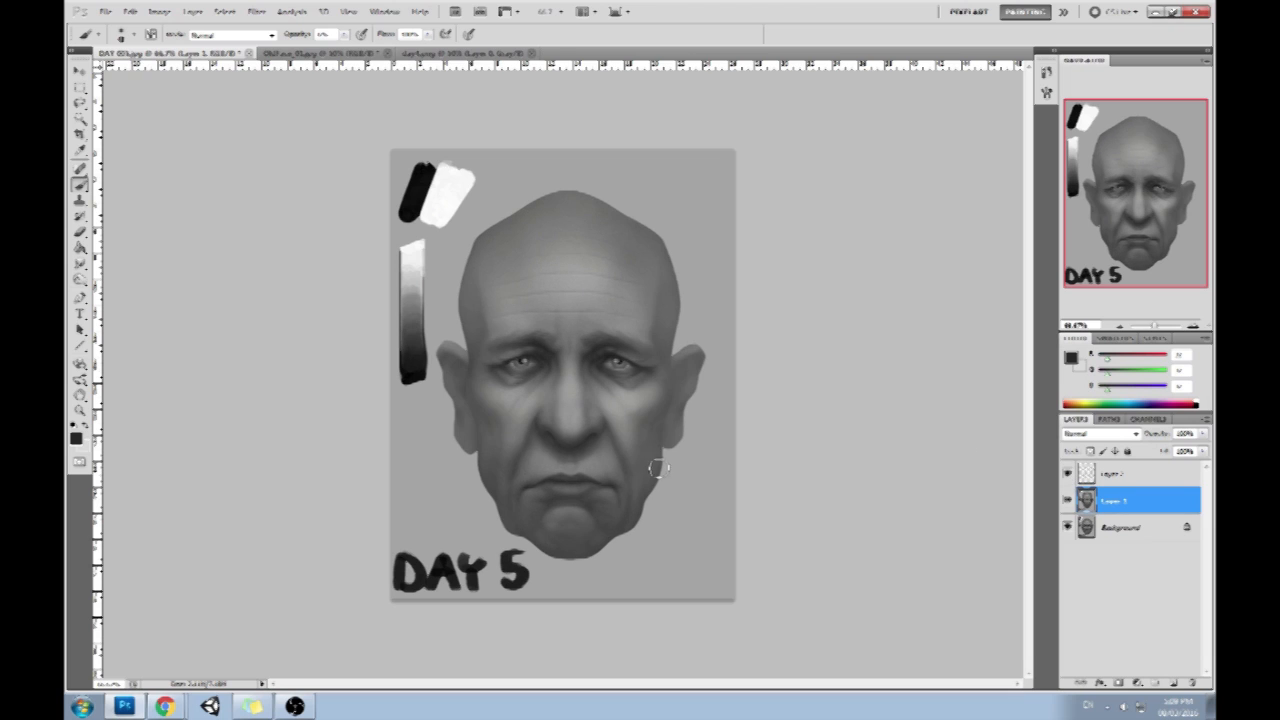
pyautogui.click(1067, 475)
pyautogui.click(1067, 475)
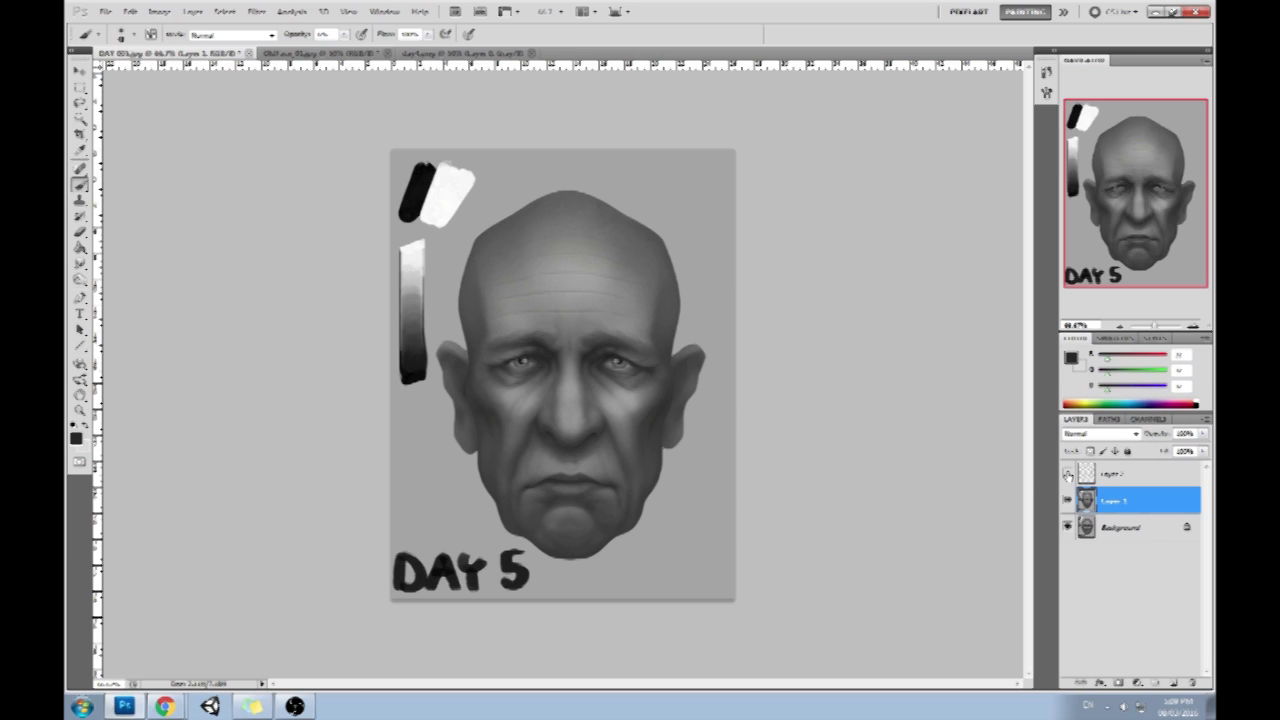
pyautogui.click(1067, 475)
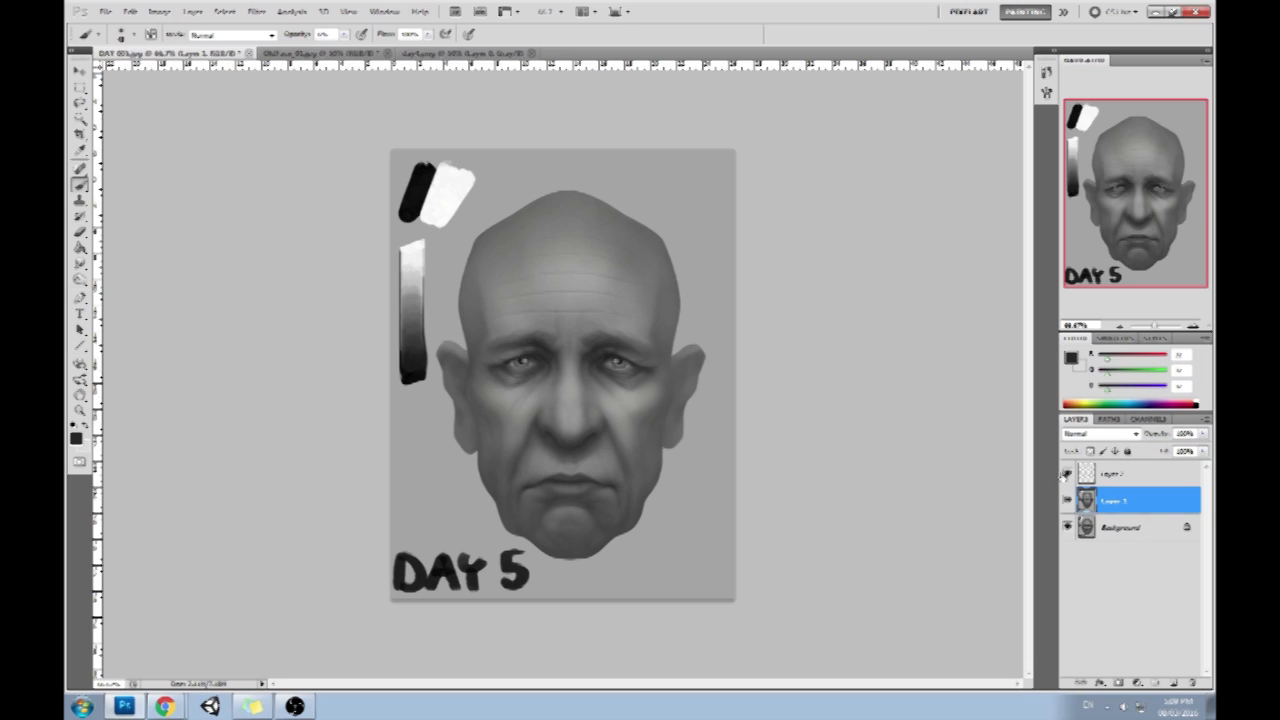
pyautogui.click(1118, 476)
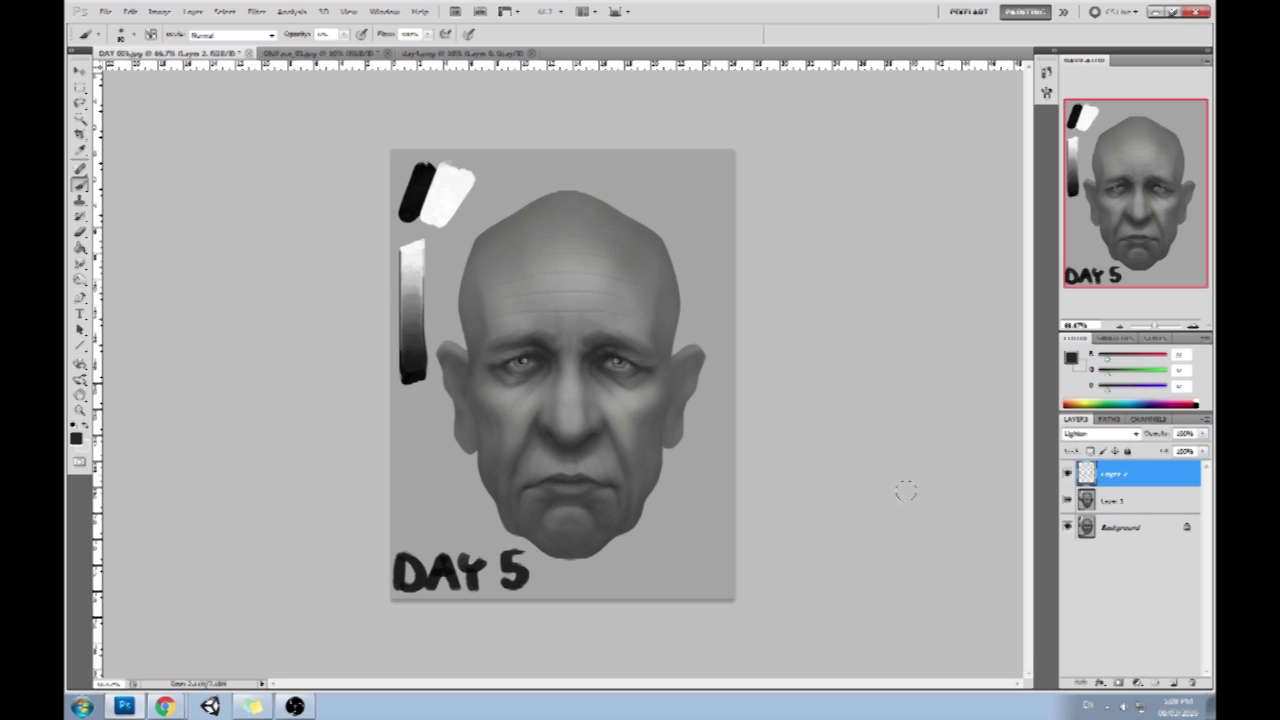
pyautogui.click(1067, 476)
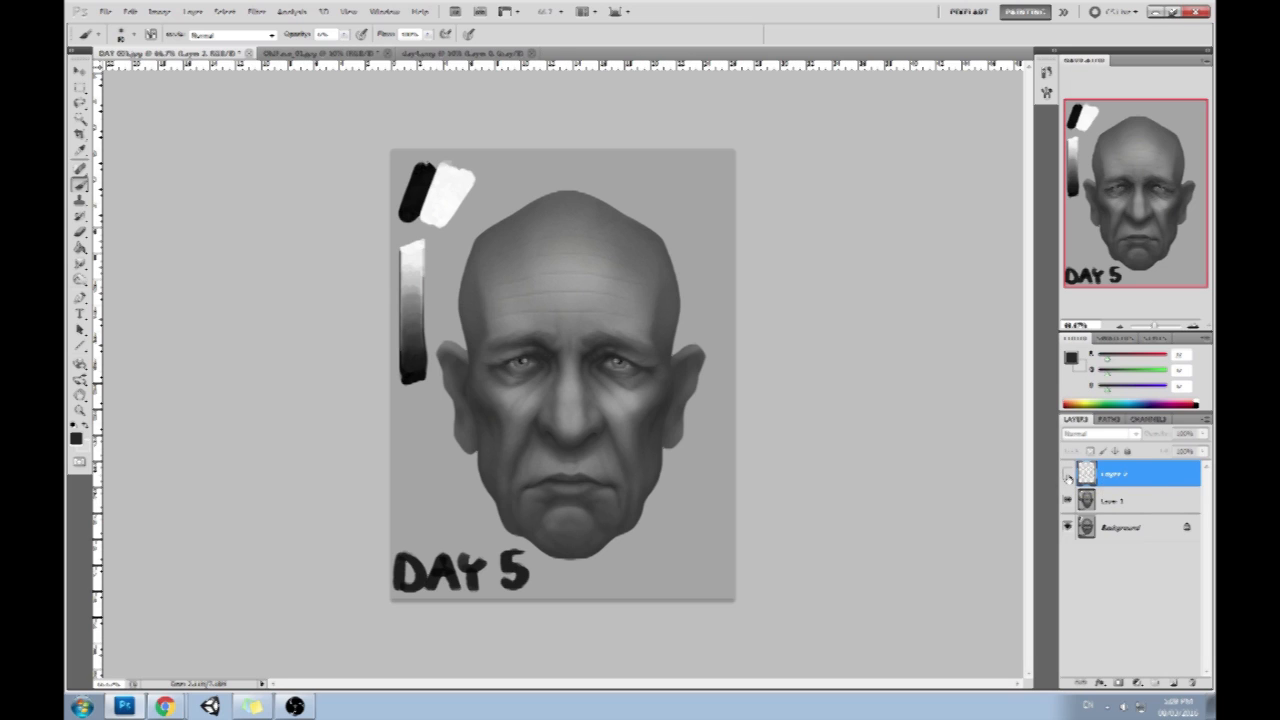
pyautogui.click(1068, 477)
pyautogui.click(1067, 476)
pyautogui.click(1067, 476)
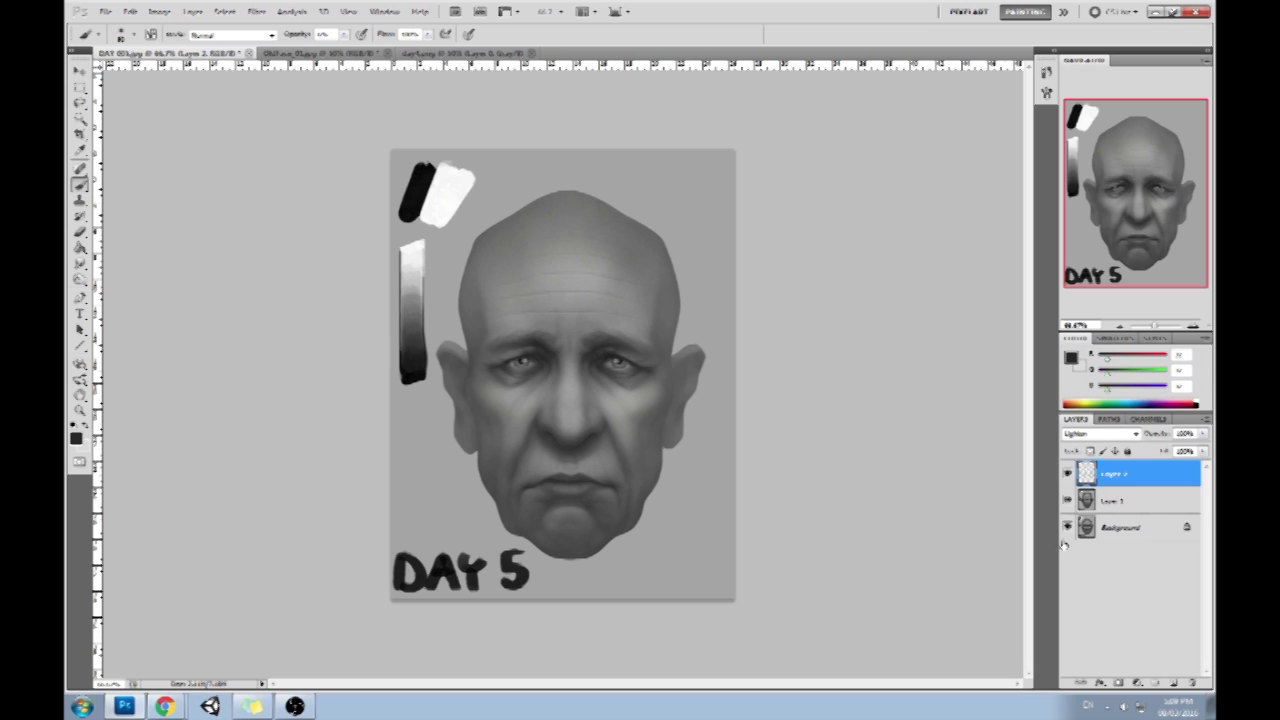
pyautogui.click(1067, 477)
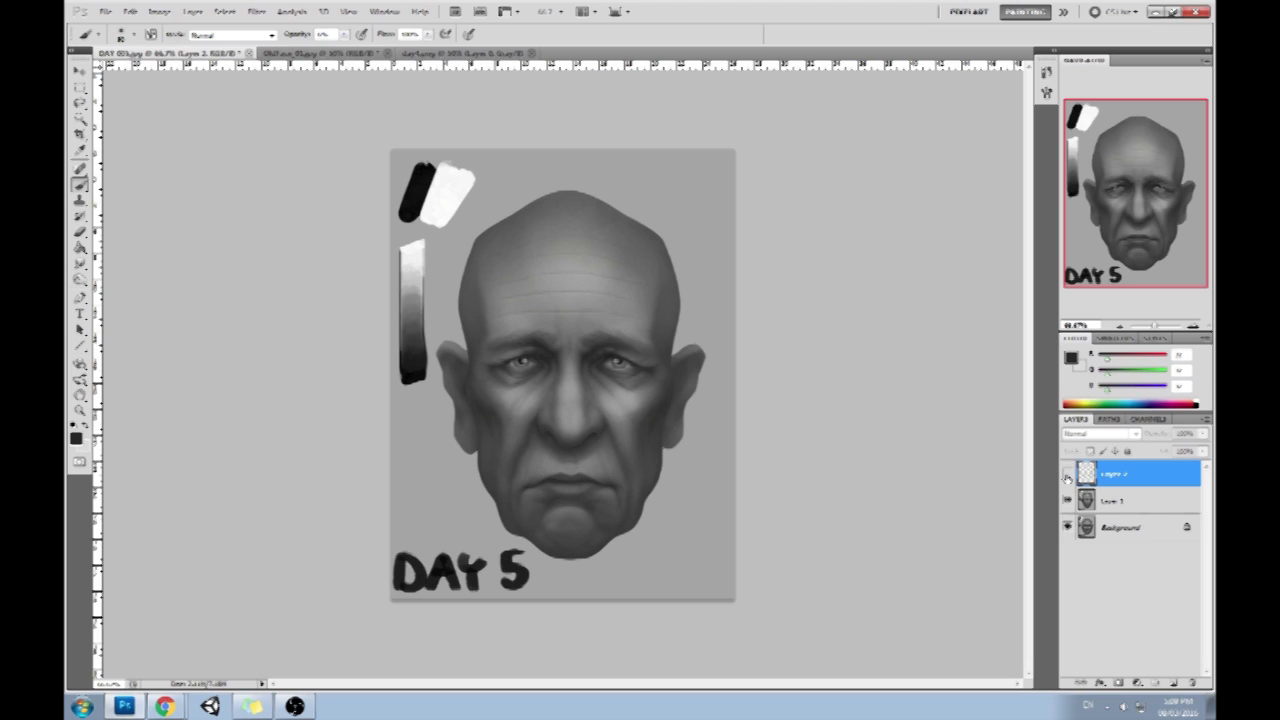
pyautogui.click(1067, 477)
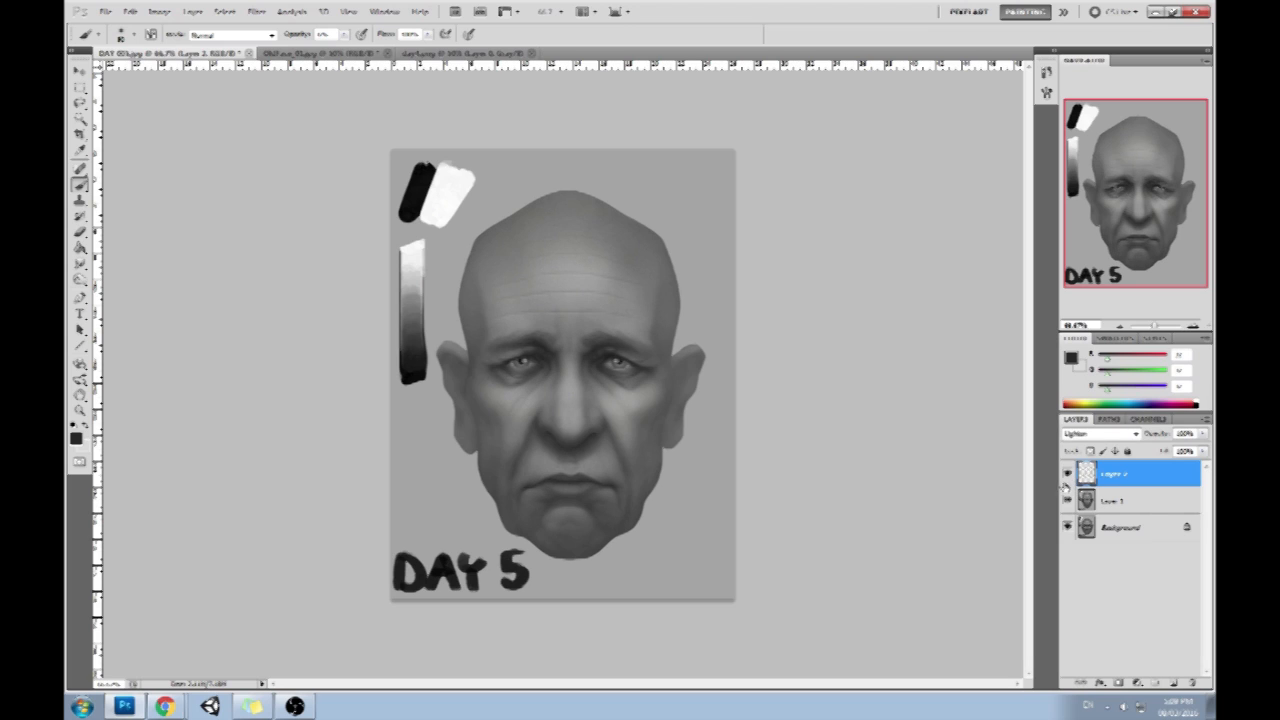
# Erase the lightening beside both ears on Layer 2, and merge Layer 2 down into Layer 1
pyautogui.press('e')
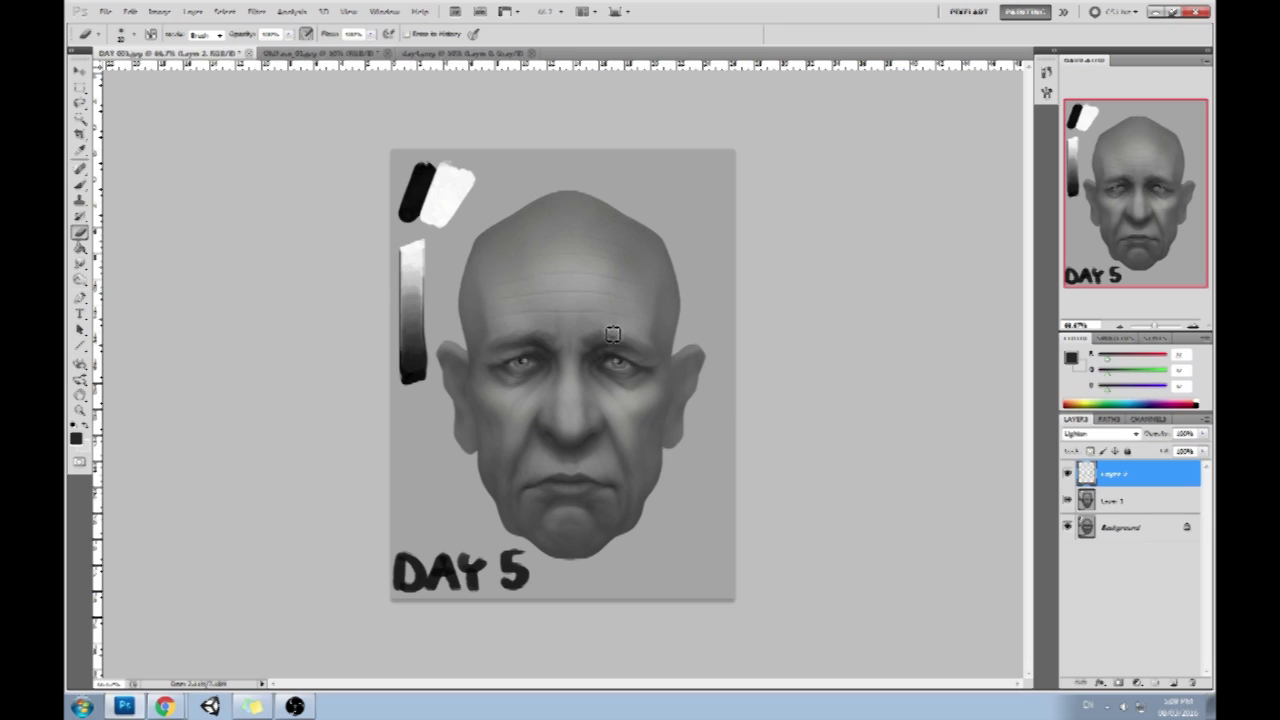
pyautogui.moveTo(672, 397); pyautogui.dragTo(666, 379)
pyautogui.moveTo(455, 378); pyautogui.dragTo(461, 399)
pyautogui.rightClick(1114, 478)
pyautogui.click(1118, 436)
pyautogui.press('b')
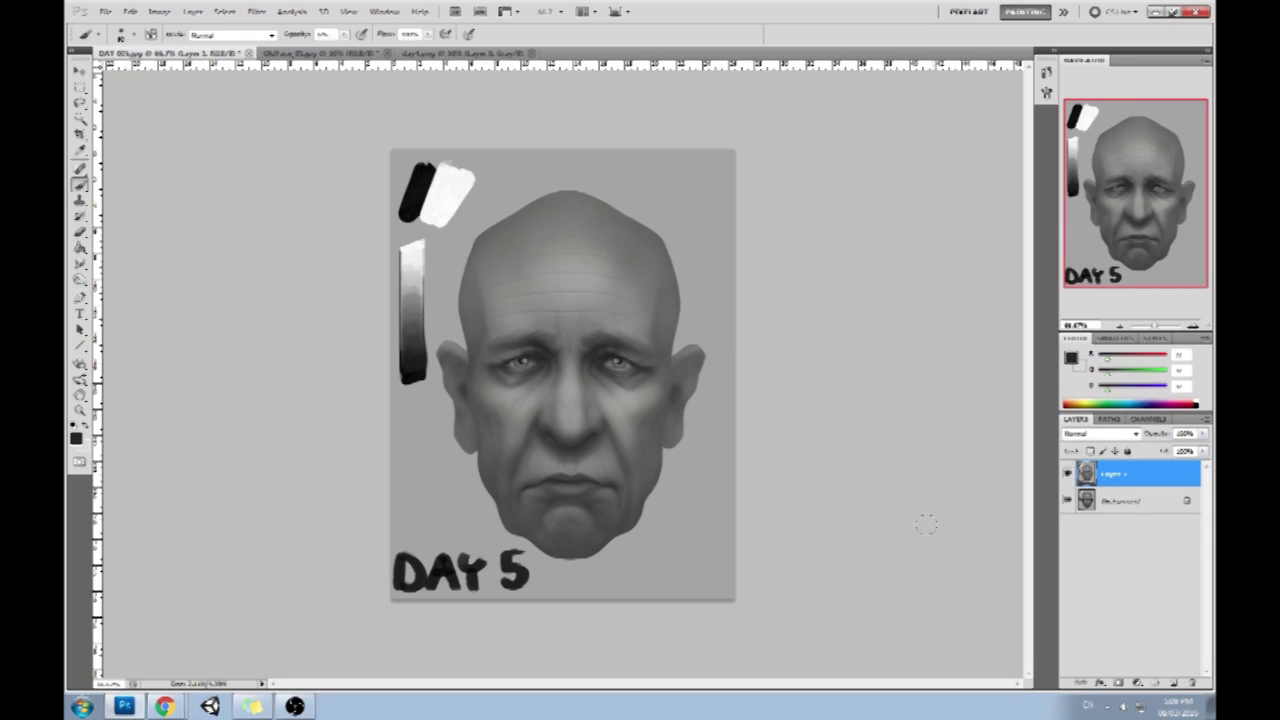
# Set the brush mode to Darken, sample a dark tone, raise the opacity, and darken the bright areas of the eyes
pyautogui.click(232, 34)
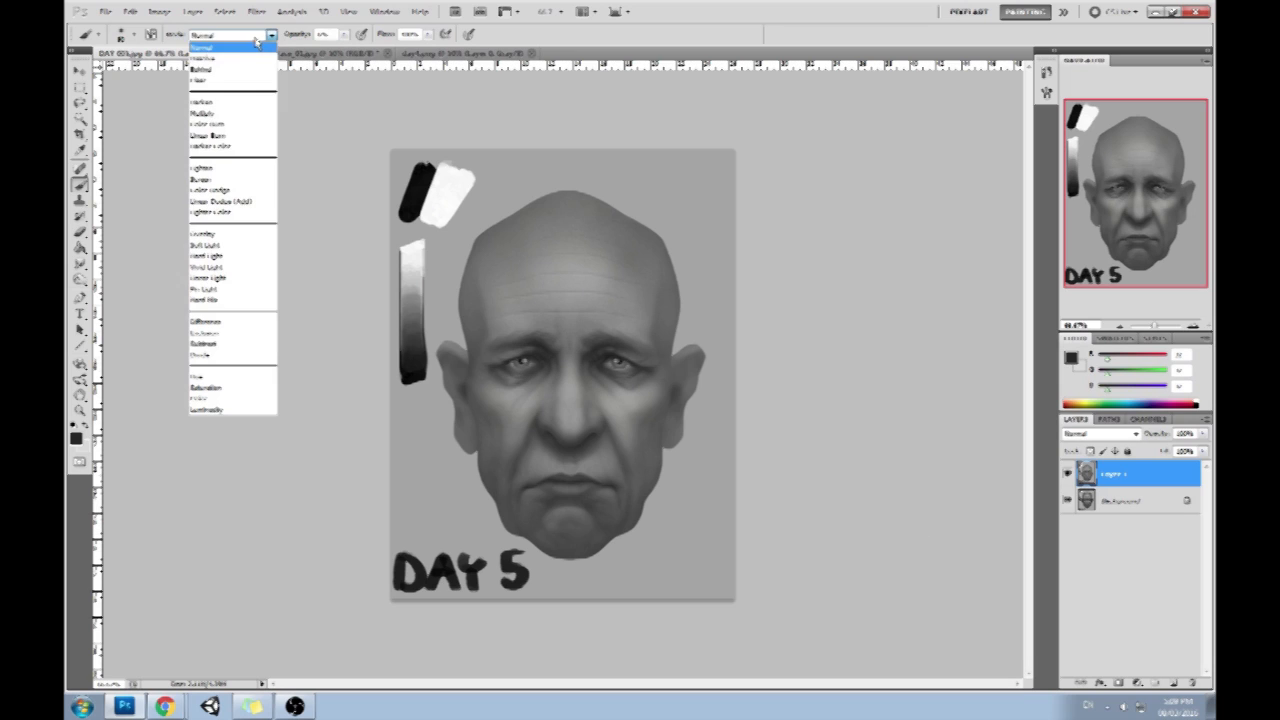
pyautogui.click(240, 104)
pyautogui.keyDown('alt'); pyautogui.click(616, 355); pyautogui.keyUp('alt')
pyautogui.moveTo(604, 355); pyautogui.dragTo(604, 352)
pyautogui.click(344, 35)
pyautogui.click(359, 51)
pyautogui.click(235, 151)
pyautogui.moveTo(619, 363); pyautogui.dragTo(636, 366)
# Try dark brush strokes from the eyes up over the forehead, and undo them
pyautogui.moveTo(535, 360)
pyautogui.mouseDown()
pyautogui.moveTo(504, 324)
pyautogui.moveTo(515, 351)
pyautogui.moveTo(527, 337)
pyautogui.moveTo(518, 366)
pyautogui.moveTo(530, 389)
pyautogui.moveTo(531, 352)
pyautogui.moveTo(647, 317)
pyautogui.moveTo(643, 330)
pyautogui.moveTo(613, 329)
pyautogui.moveTo(615, 364)
pyautogui.moveTo(646, 363)
pyautogui.moveTo(629, 362)
pyautogui.moveTo(630, 288)
pyautogui.mouseUp()
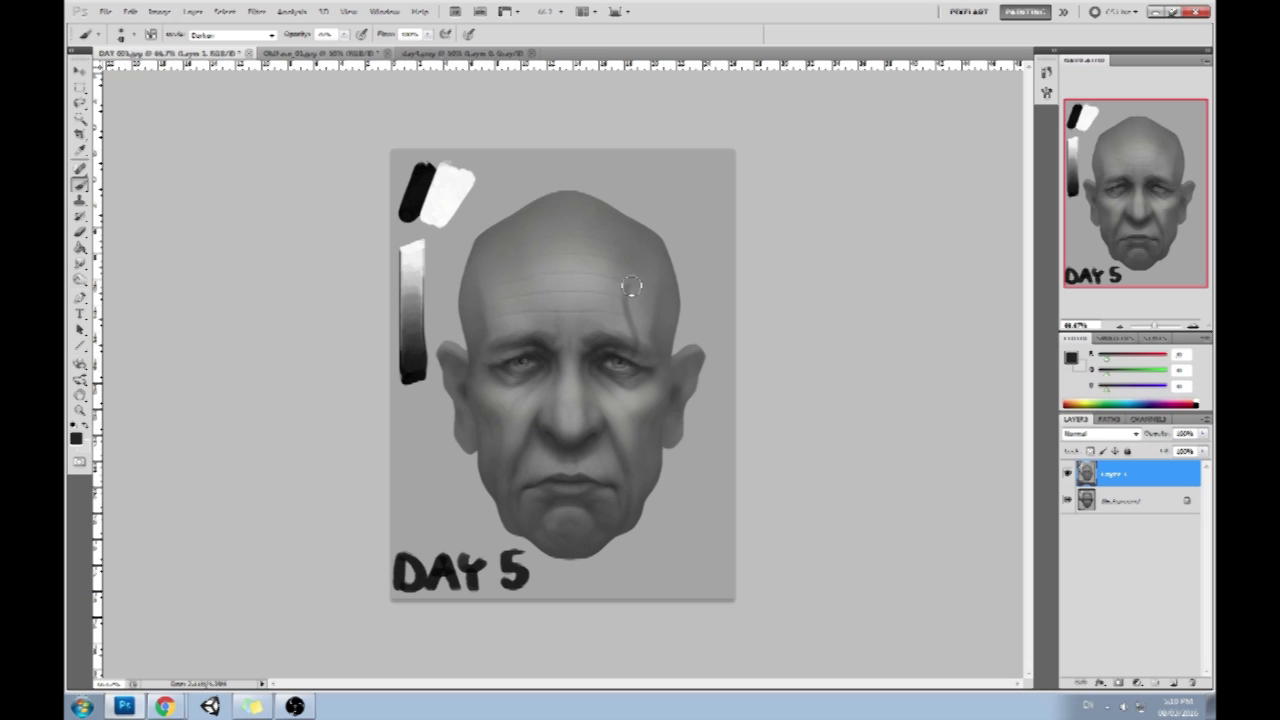
pyautogui.moveTo(516, 355); pyautogui.dragTo(525, 285)
pyautogui.hotkey('ctrl', 'alt', 'z')
pyautogui.hotkey('ctrl', 'alt', 'z')
# Flatten the corrected image and select the whole canvas for copying
pyautogui.press('e')
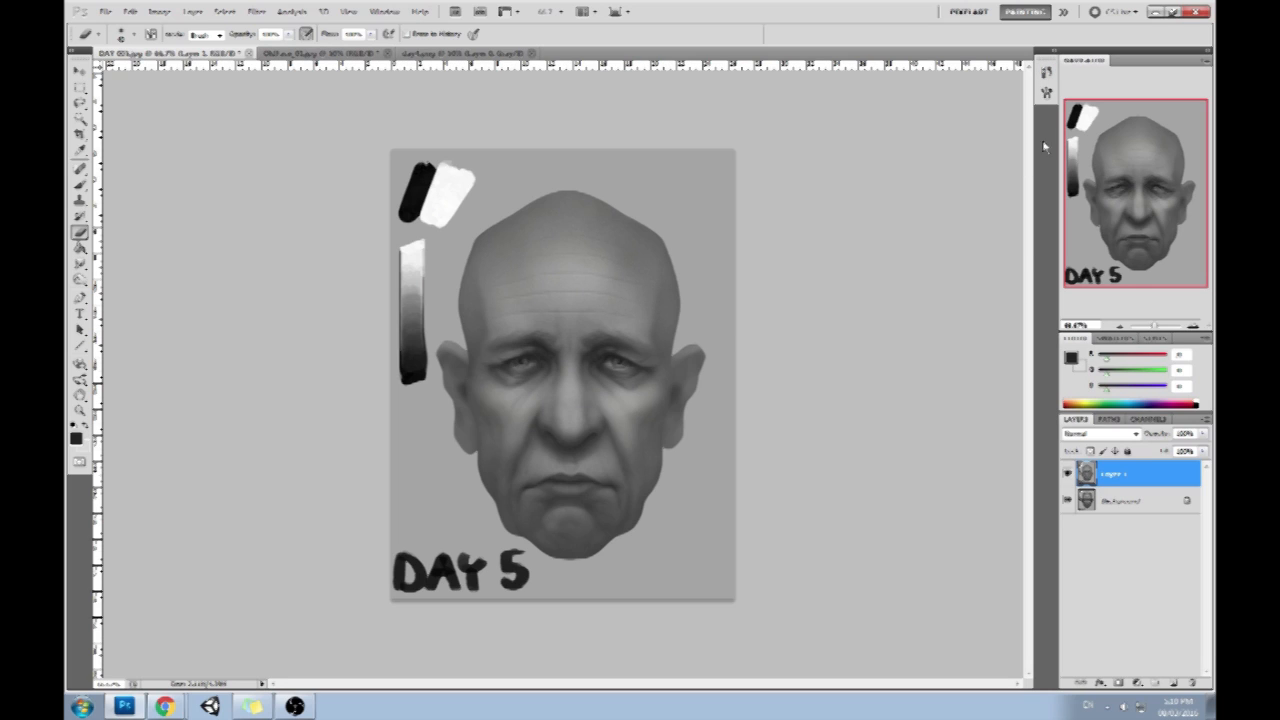
pyautogui.rightClick(1128, 478)
pyautogui.click(1128, 480)
pyautogui.hotkey('ctrl', 'a')
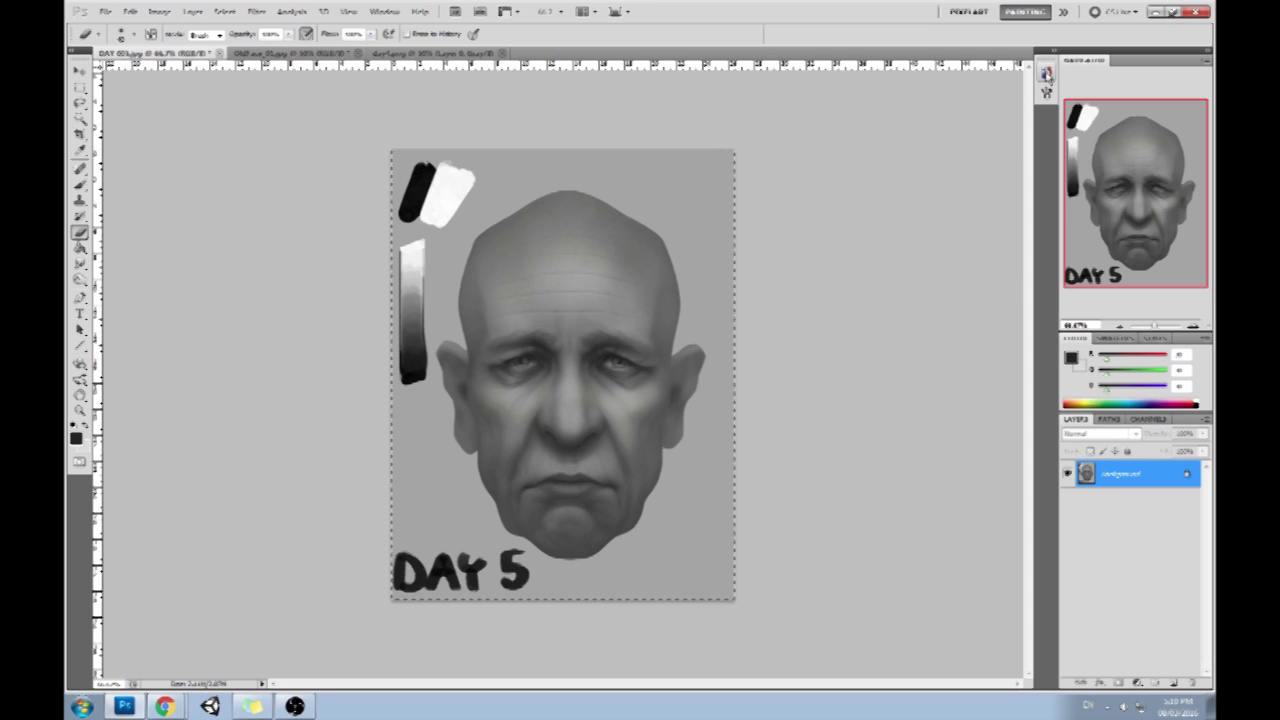
# Return the document to its originally opened state in the history and paste the corrected face as a new layer
pyautogui.click(1046, 72)
pyautogui.scroll(10, 1010, 114)
pyautogui.click(960, 88)
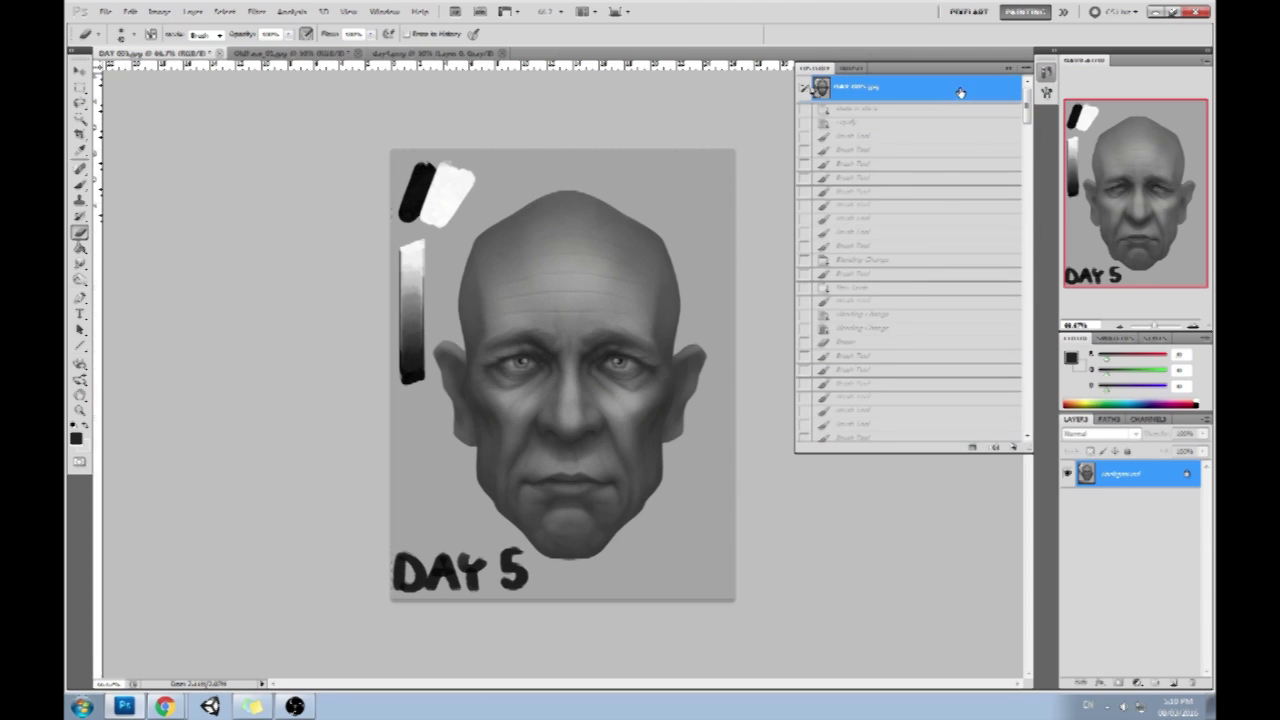
pyautogui.hotkey('ctrl', 'v')
pyautogui.click(1008, 67)
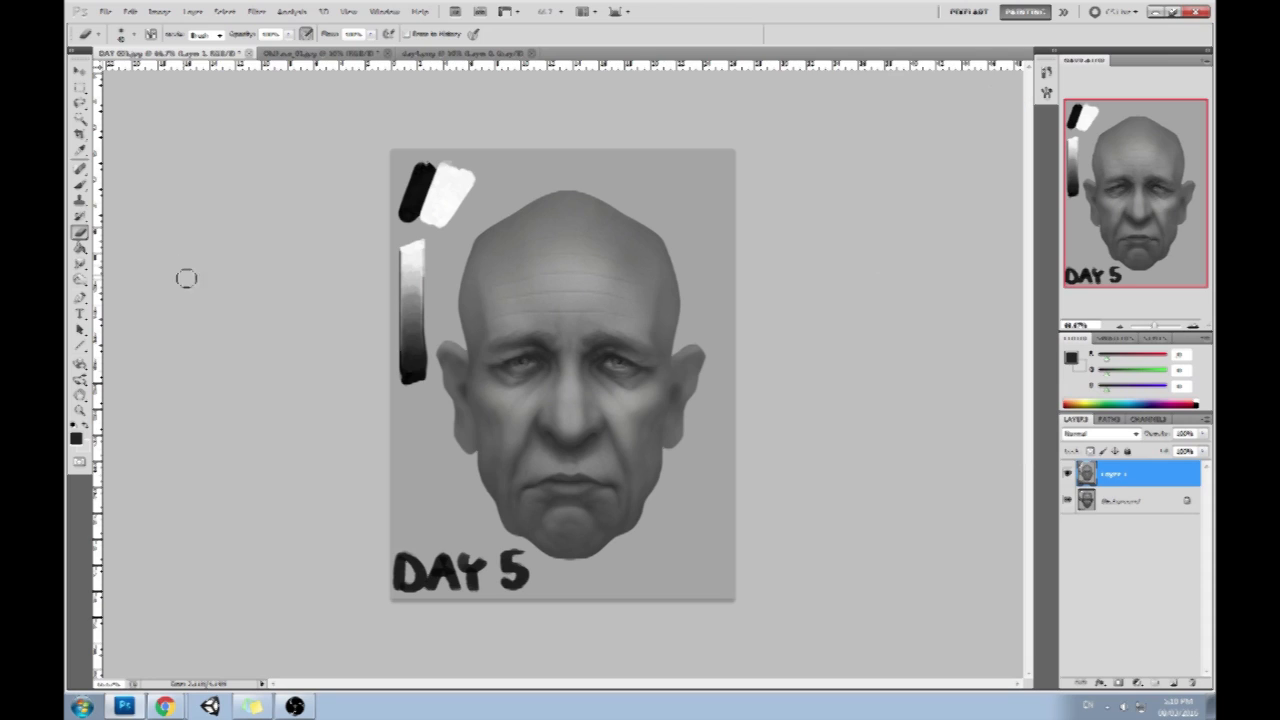
# Brighten the highlights on the nose and forehead of Layer 1 with a resized Dodge tool in the Shadows range
pyautogui.rightClick(80, 279)
pyautogui.click(120, 280)
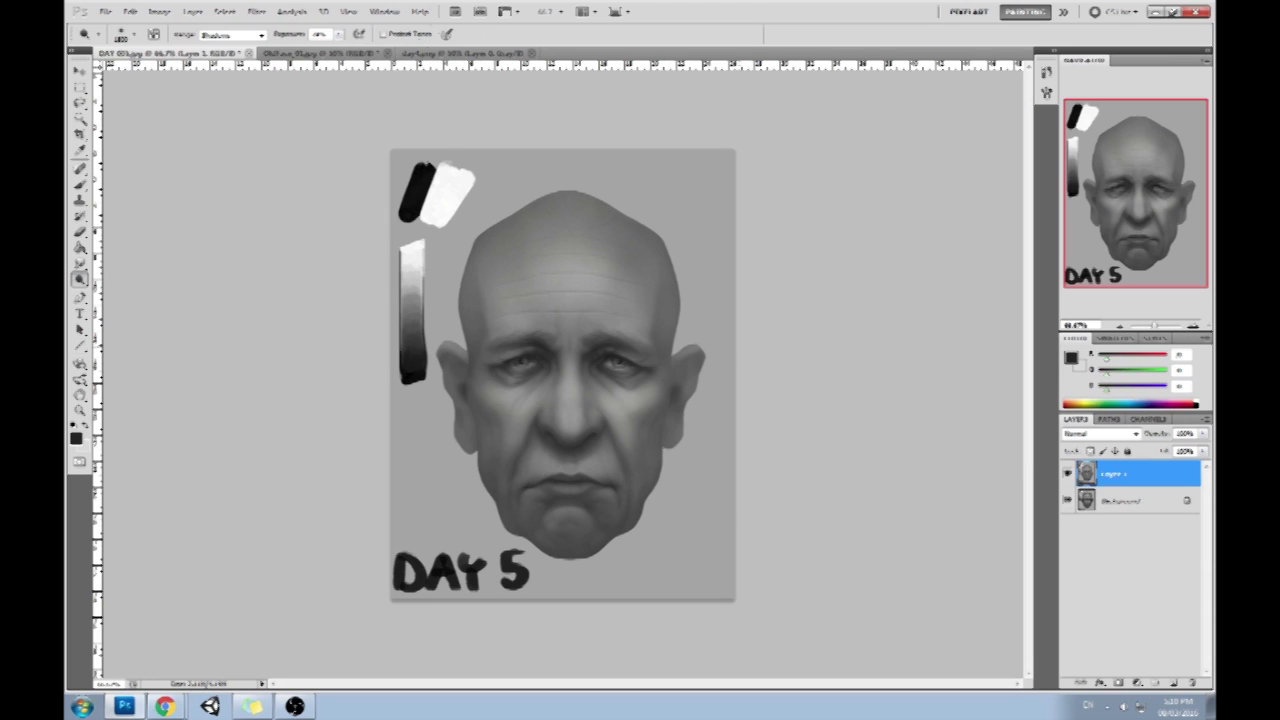
pyautogui.press('[')
pyautogui.press('[')
pyautogui.press(']')
pyautogui.press(']')
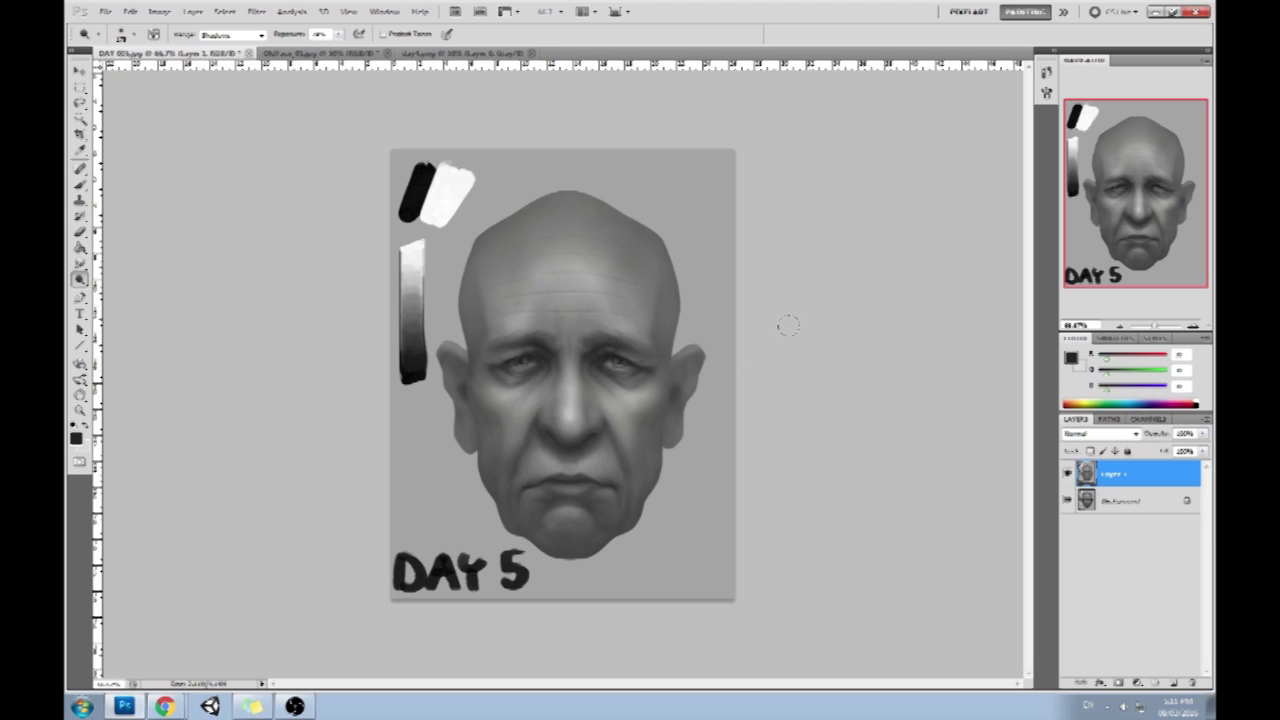
# Sharpen Layer 1 with the Unsharp Mask filter, adjusting its amount, and return to the Dodge tool
pyautogui.click(257, 11)
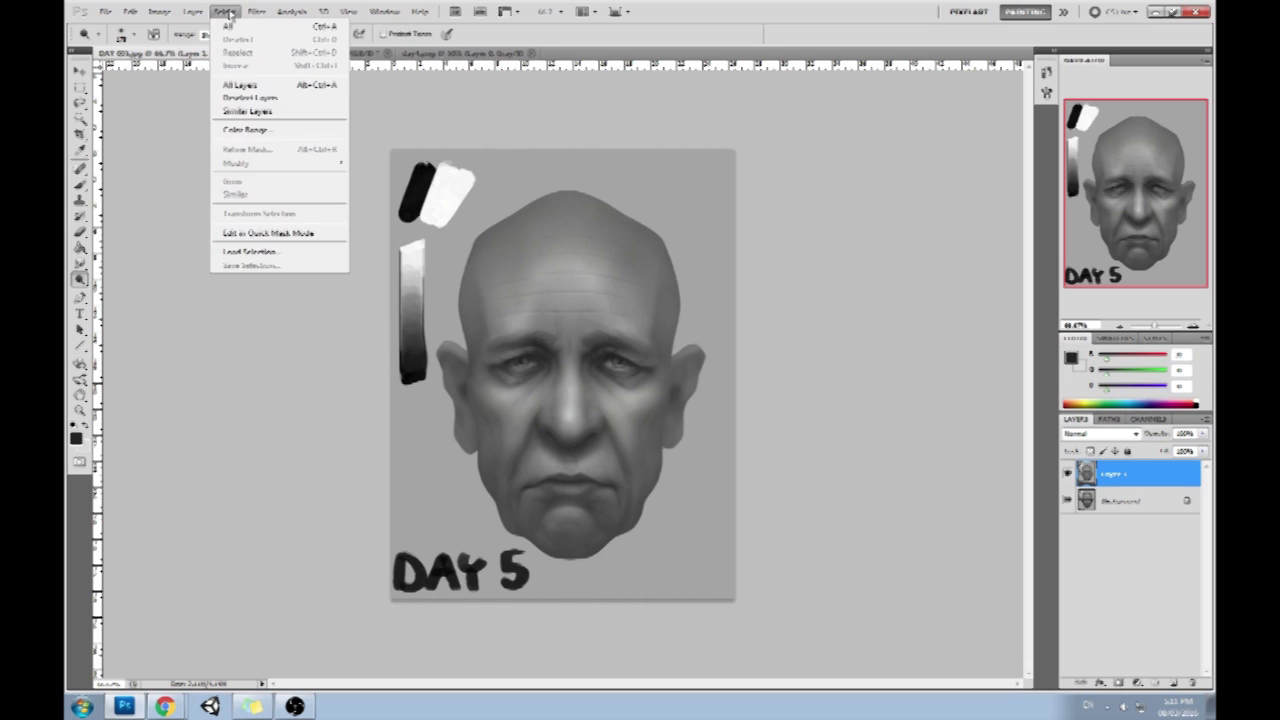
pyautogui.moveTo(307, 216)
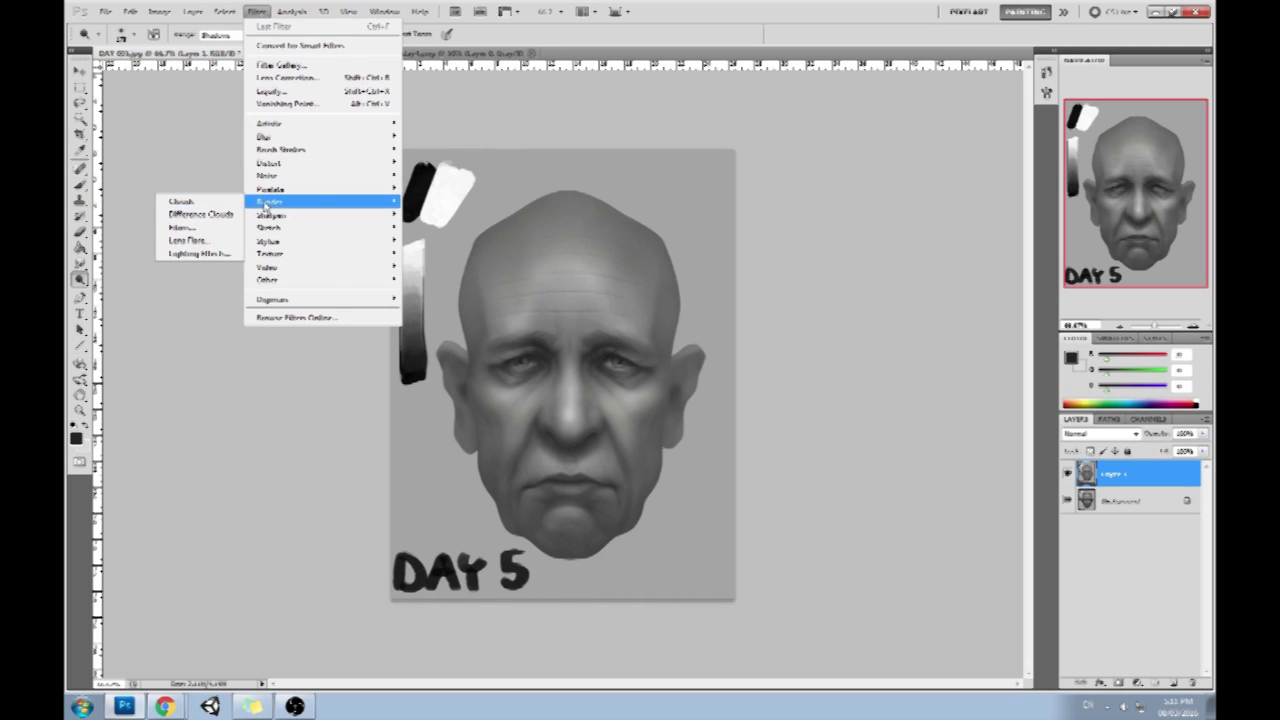
pyautogui.click(210, 268)
pyautogui.moveTo(879, 492); pyautogui.dragTo(729, 517)
pyautogui.moveTo(821, 494); pyautogui.dragTo(837, 497)
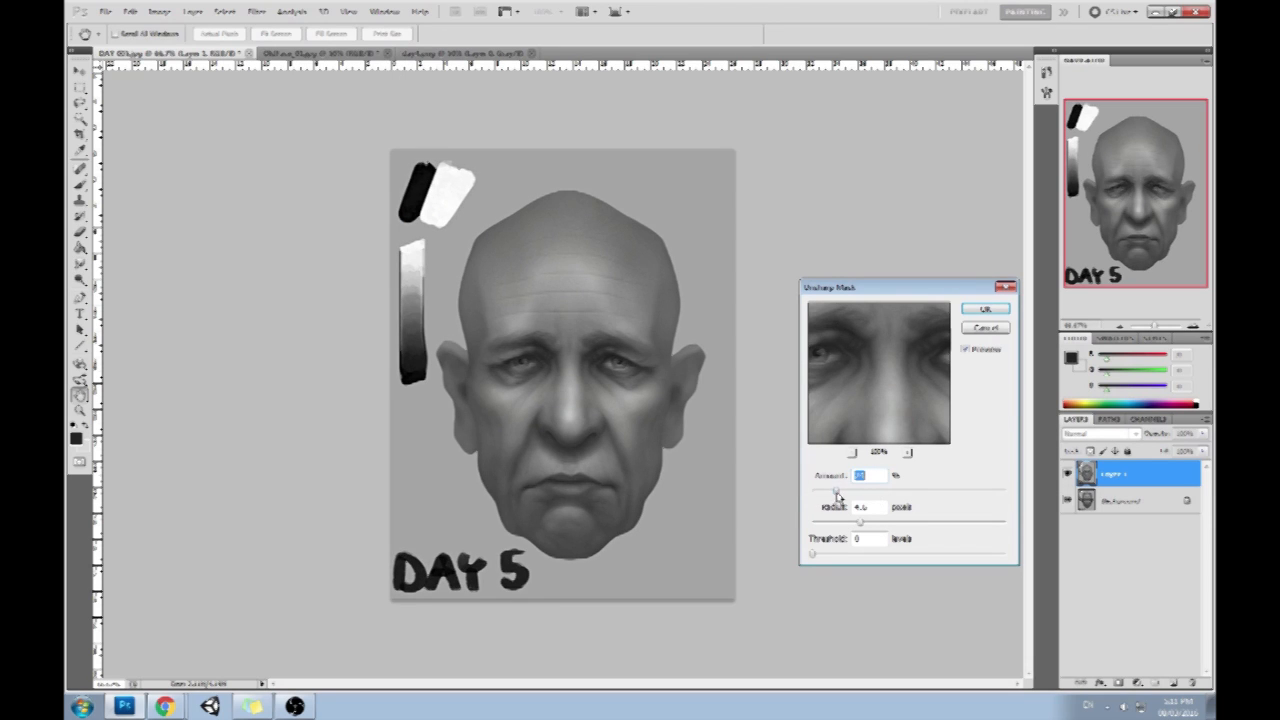
pyautogui.click(985, 310)
pyautogui.press('o')
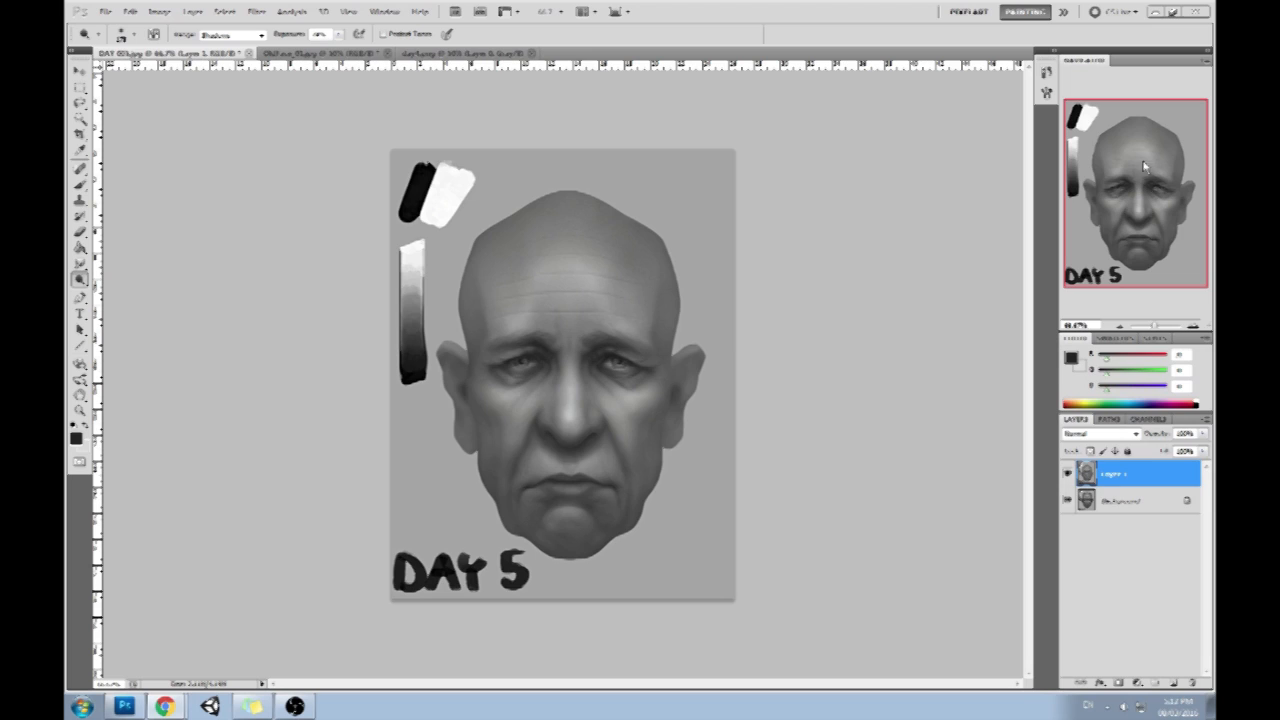
# Try light grey foreground colours of RGB 195 and 213 in the Color Picker, and cancel the choice
pyautogui.click(1070, 358)
pyautogui.moveTo(632, 272); pyautogui.dragTo(690, 423)
pyautogui.moveTo(655, 225); pyautogui.dragTo(570, 417)
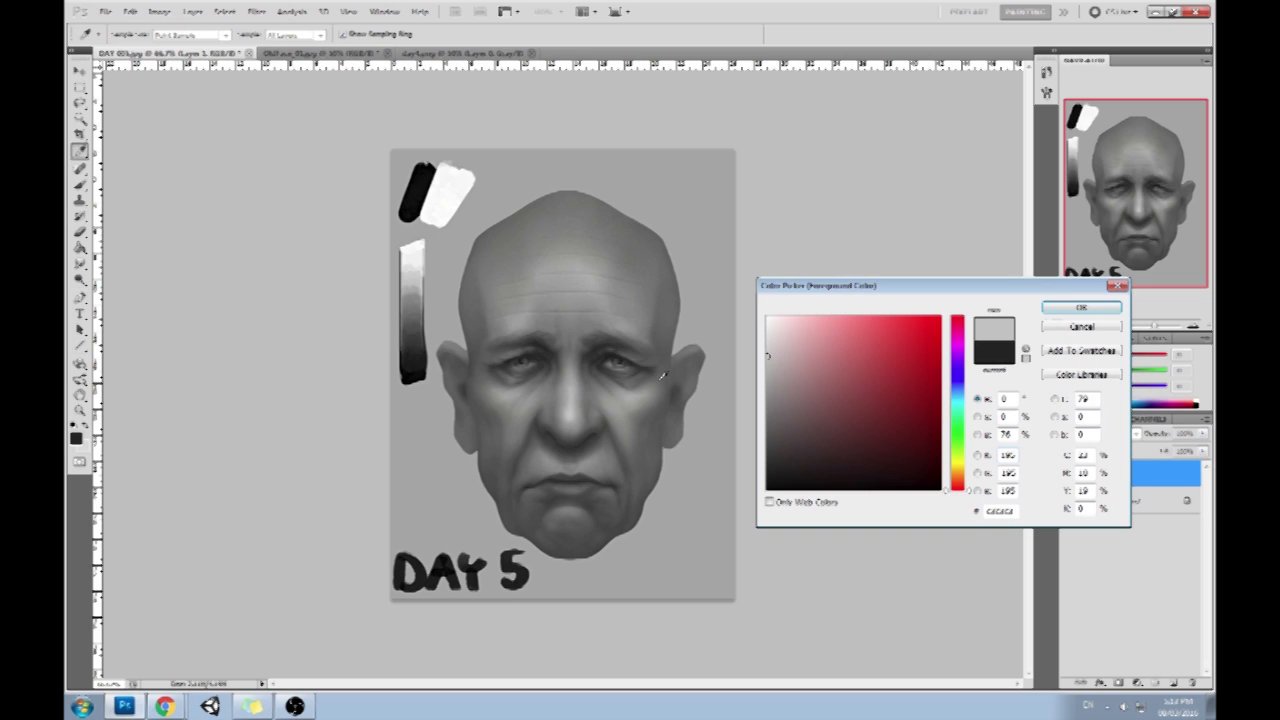
pyautogui.click(763, 344)
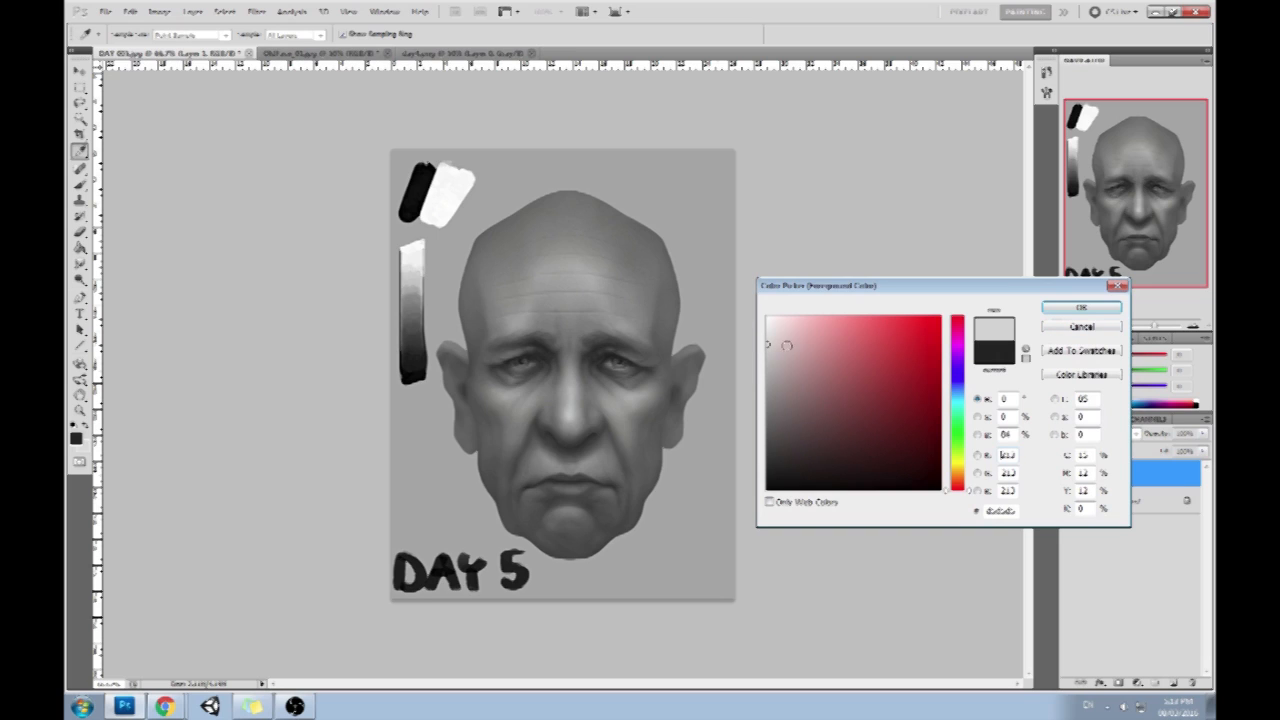
pyautogui.click(1098, 333)
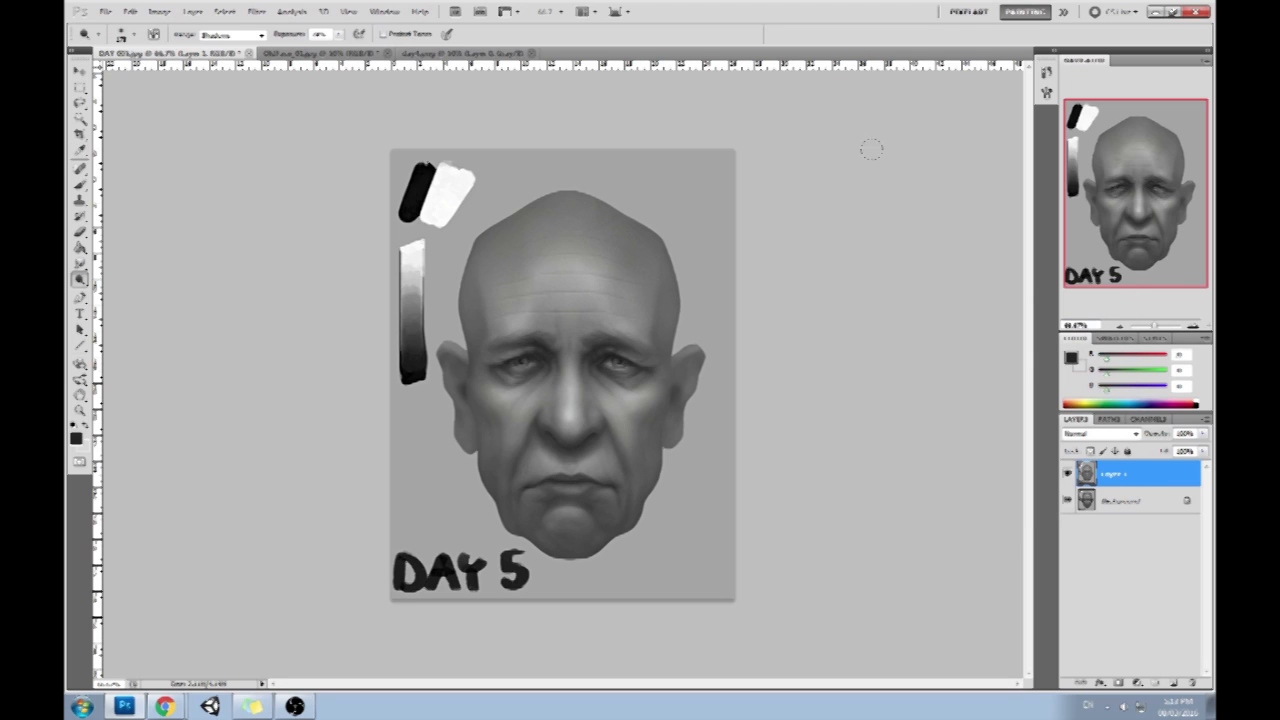
# Flatten the finished DAY 5 image into a single background layer
pyautogui.rightClick(1172, 481)
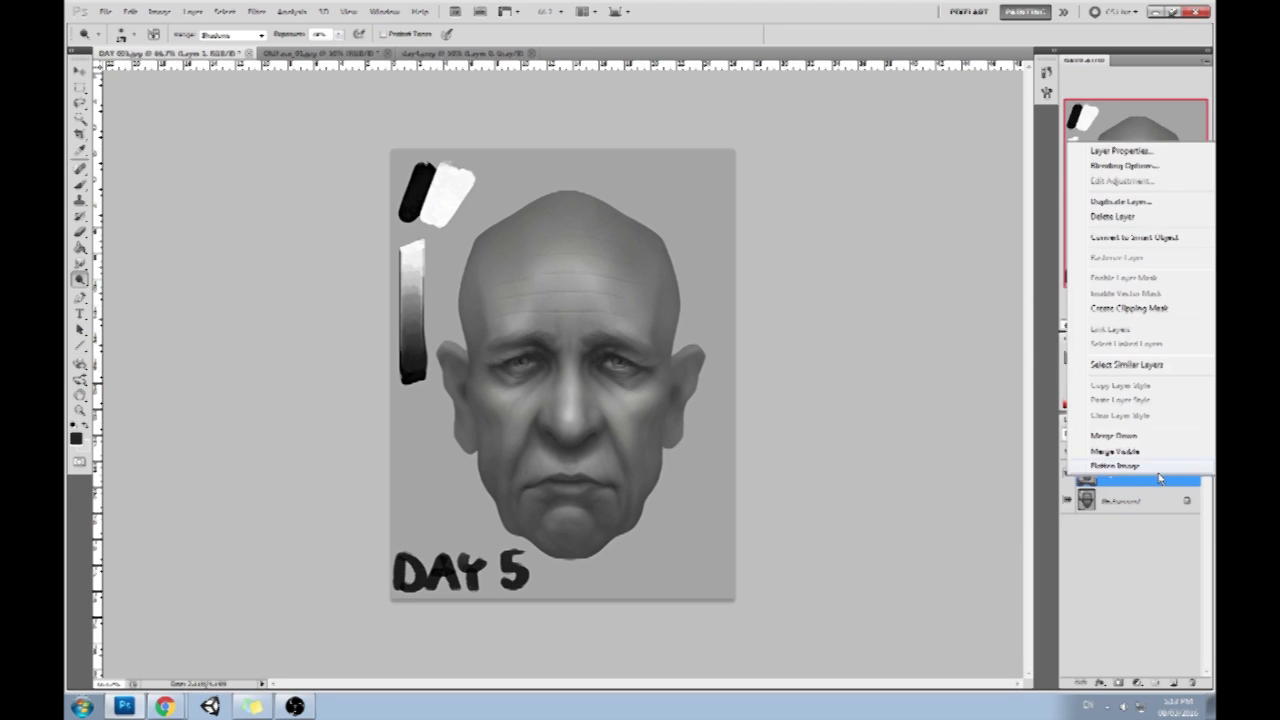
pyautogui.click(1120, 469)
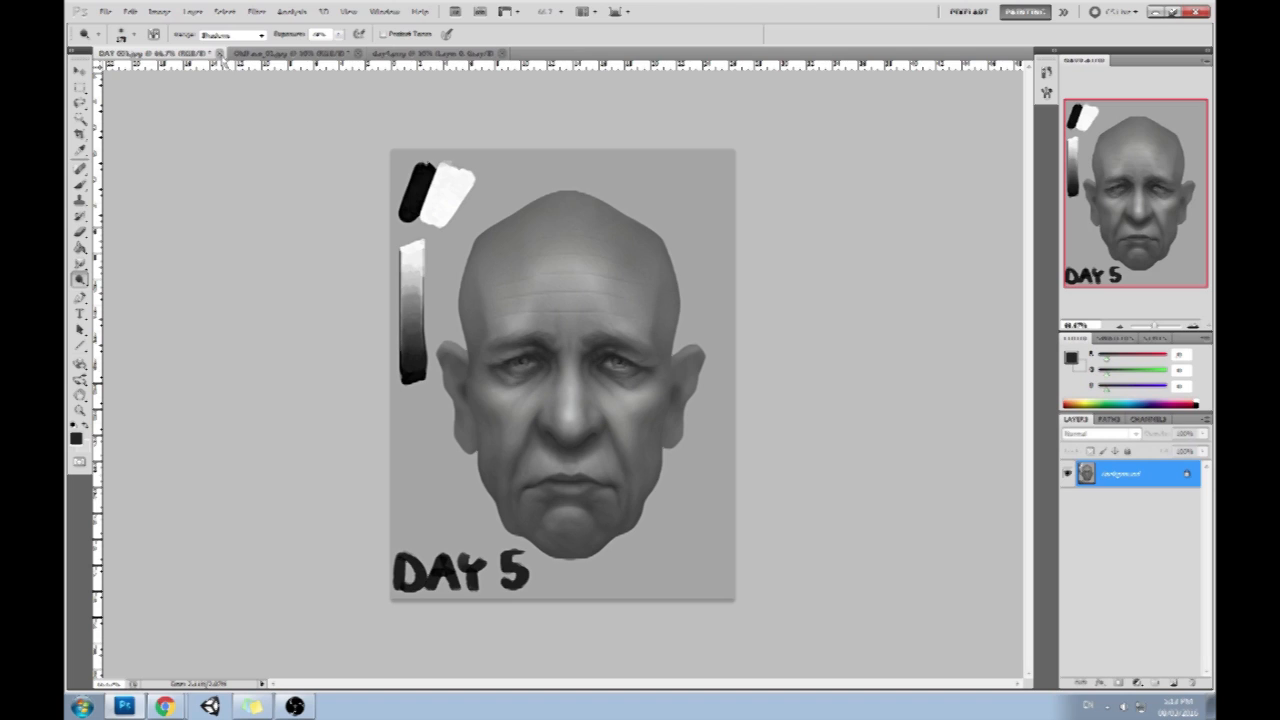
# Close the DAY 5 image to get to the old face portrait with the wrinkled forehead
pyautogui.click(221, 52)
pyautogui.click(586, 268)
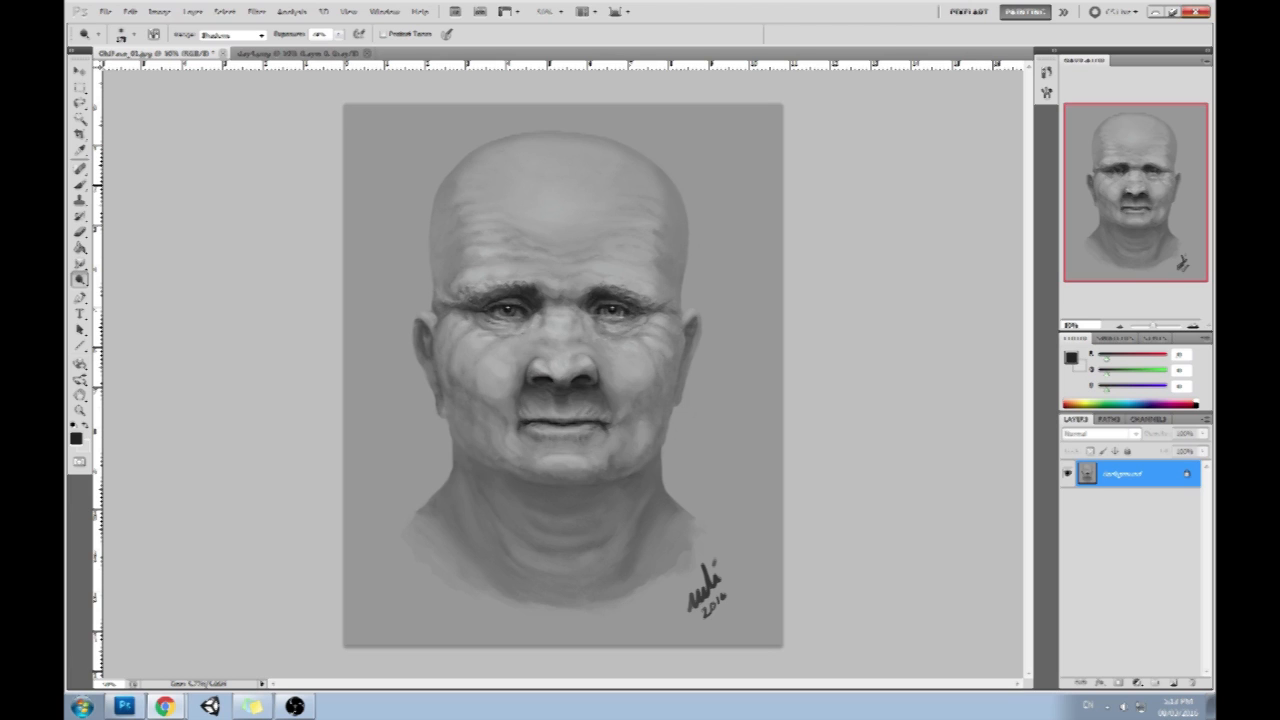
# Switch to Chrome, search Google Images for "helen mirren 2016" and preview the frontal close-up and the profile photo
pyautogui.moveTo(1057, 15); pyautogui.dragTo(395, 86)
pyautogui.doubleClick(395, 86)
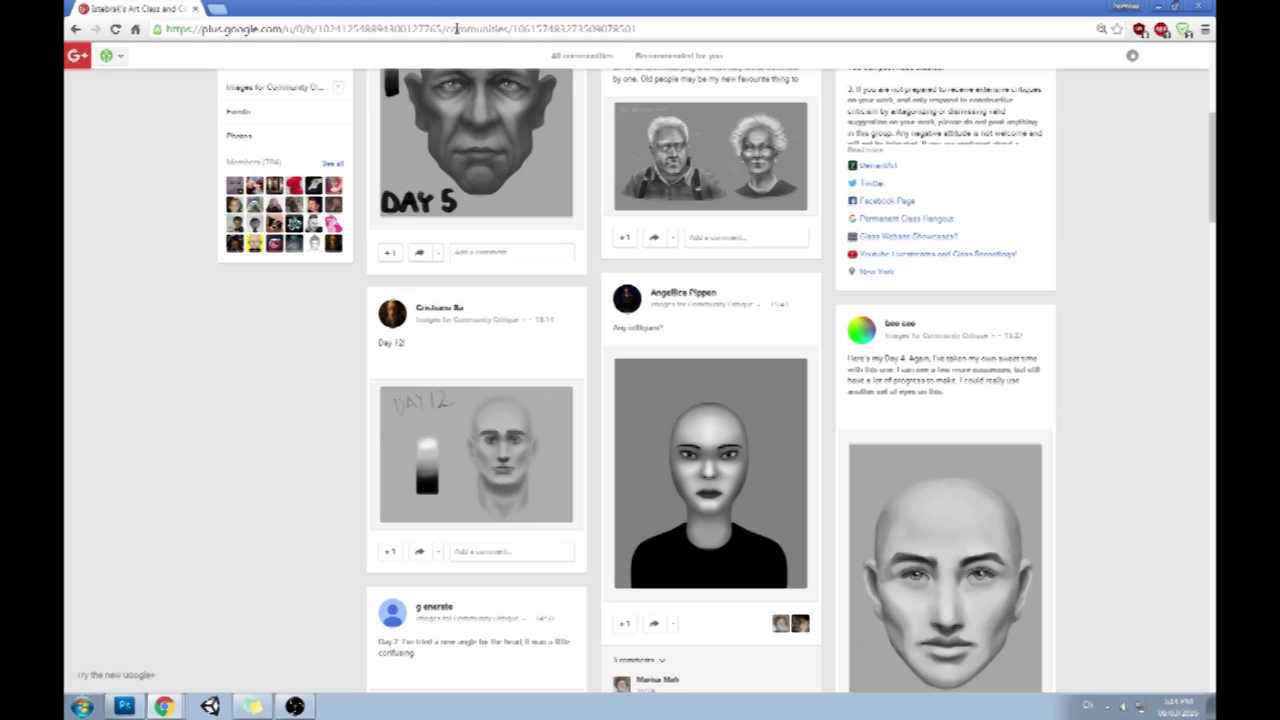
pyautogui.tripleClick(522, 30)
pyautogui.write('helen')
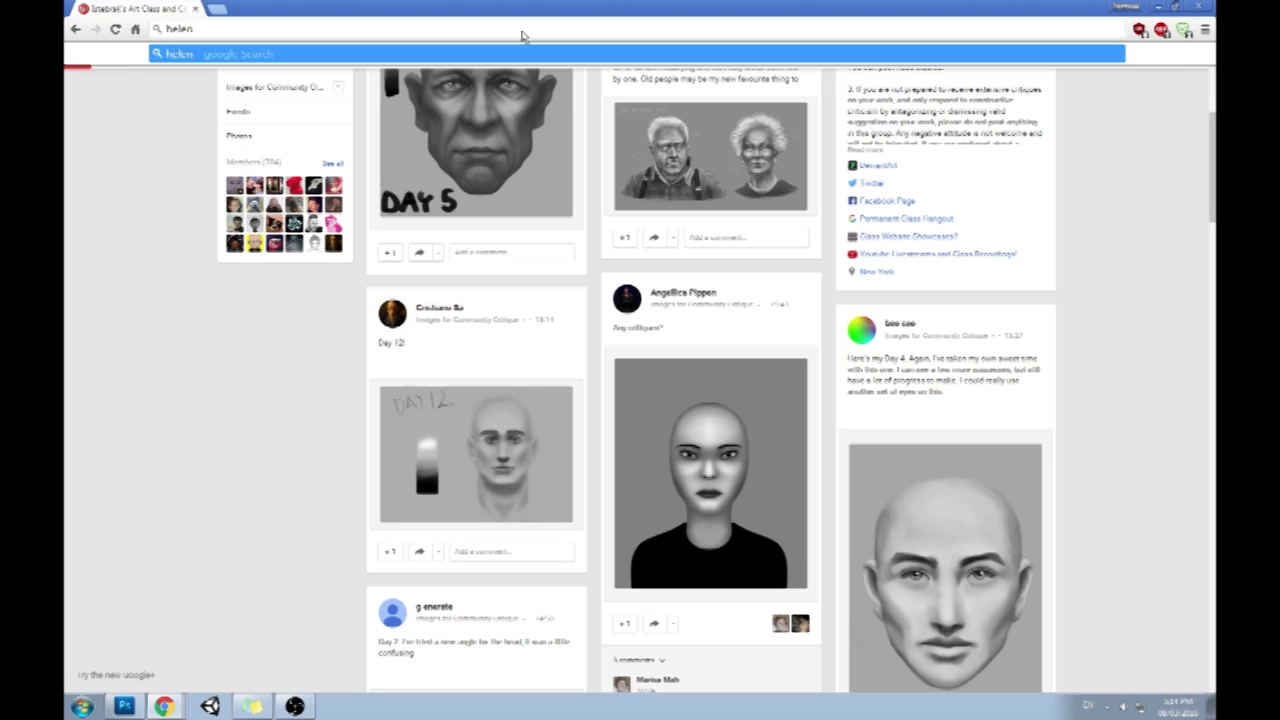
pyautogui.write('m')
pyautogui.write('irren 2016')
pyautogui.press('Return')
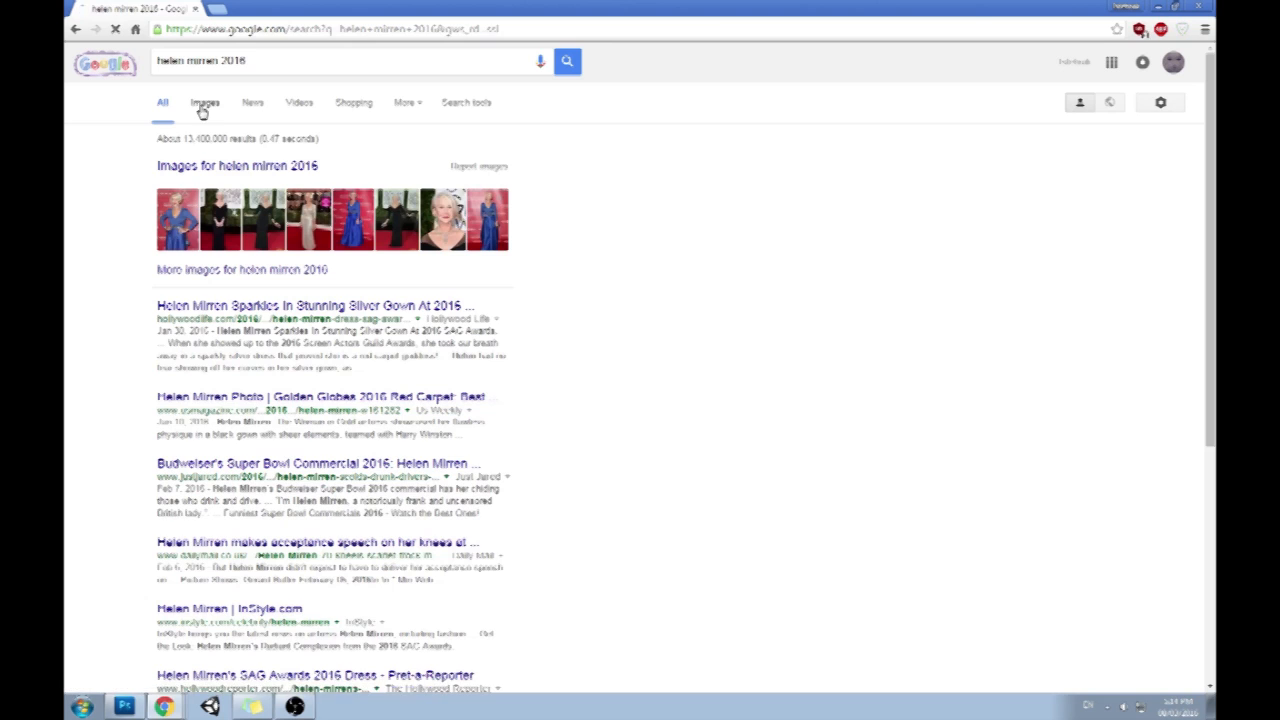
pyautogui.click(204, 108)
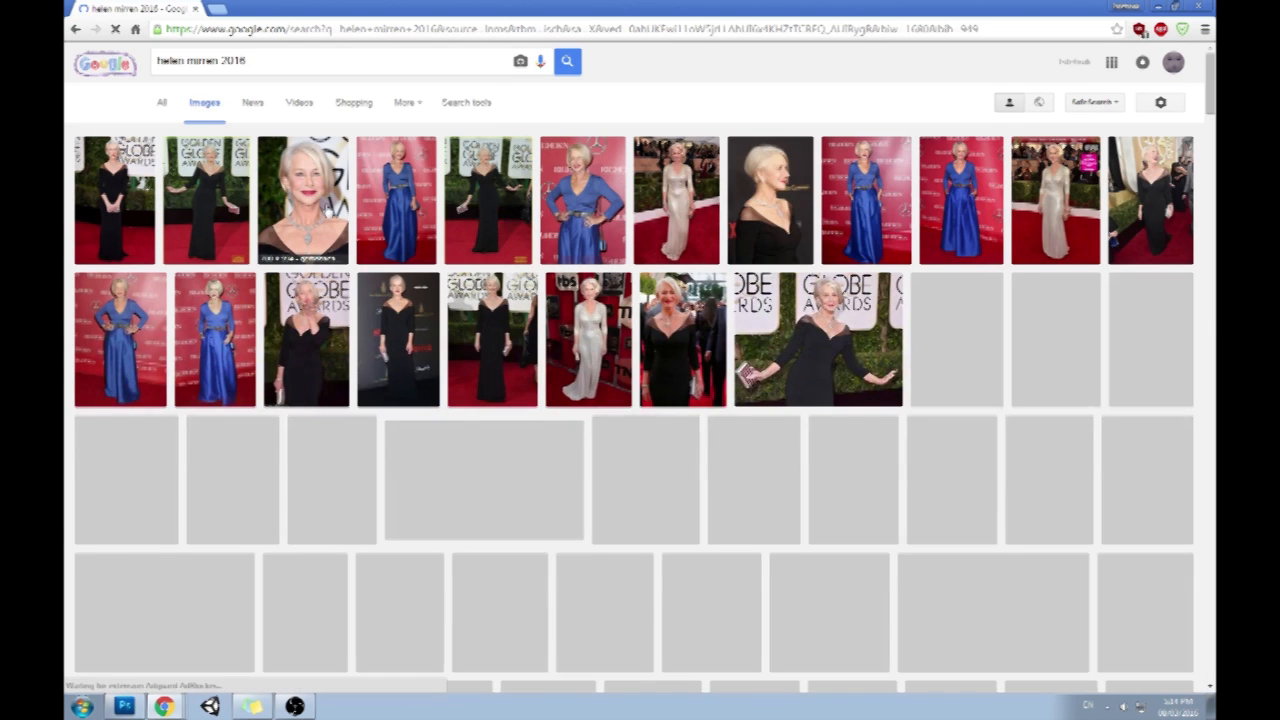
pyautogui.click(303, 205)
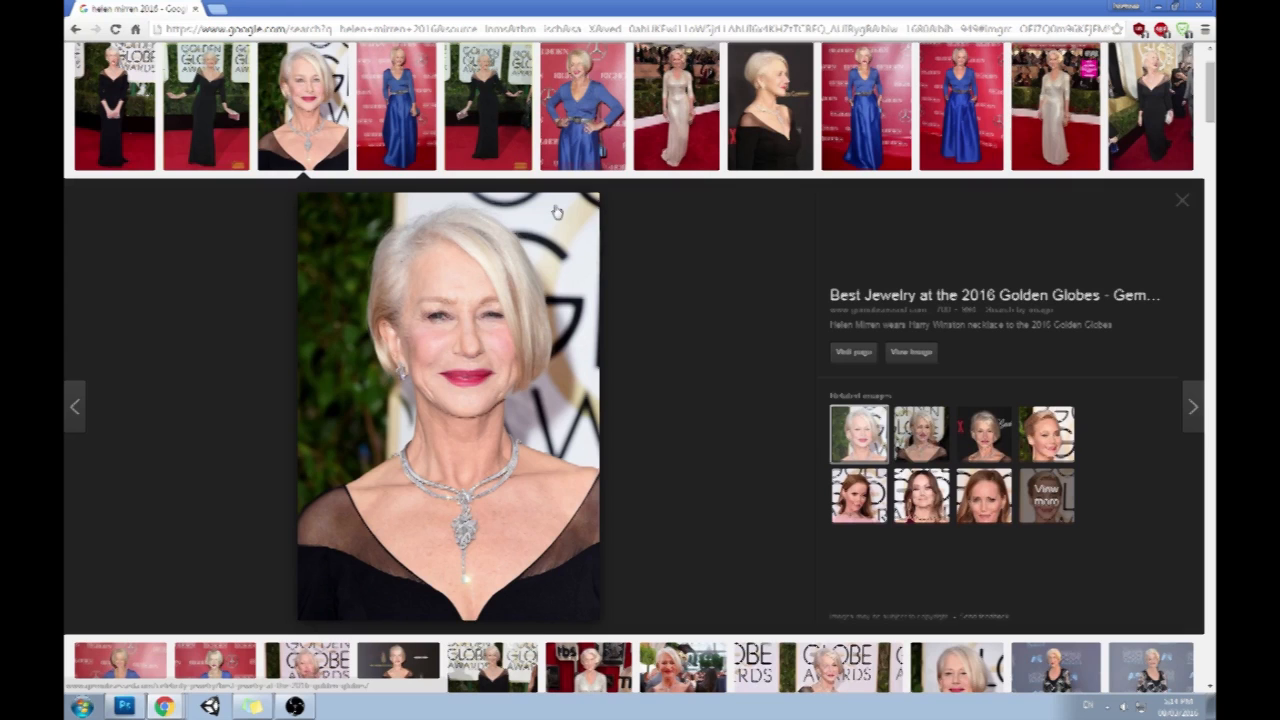
pyautogui.click(770, 106)
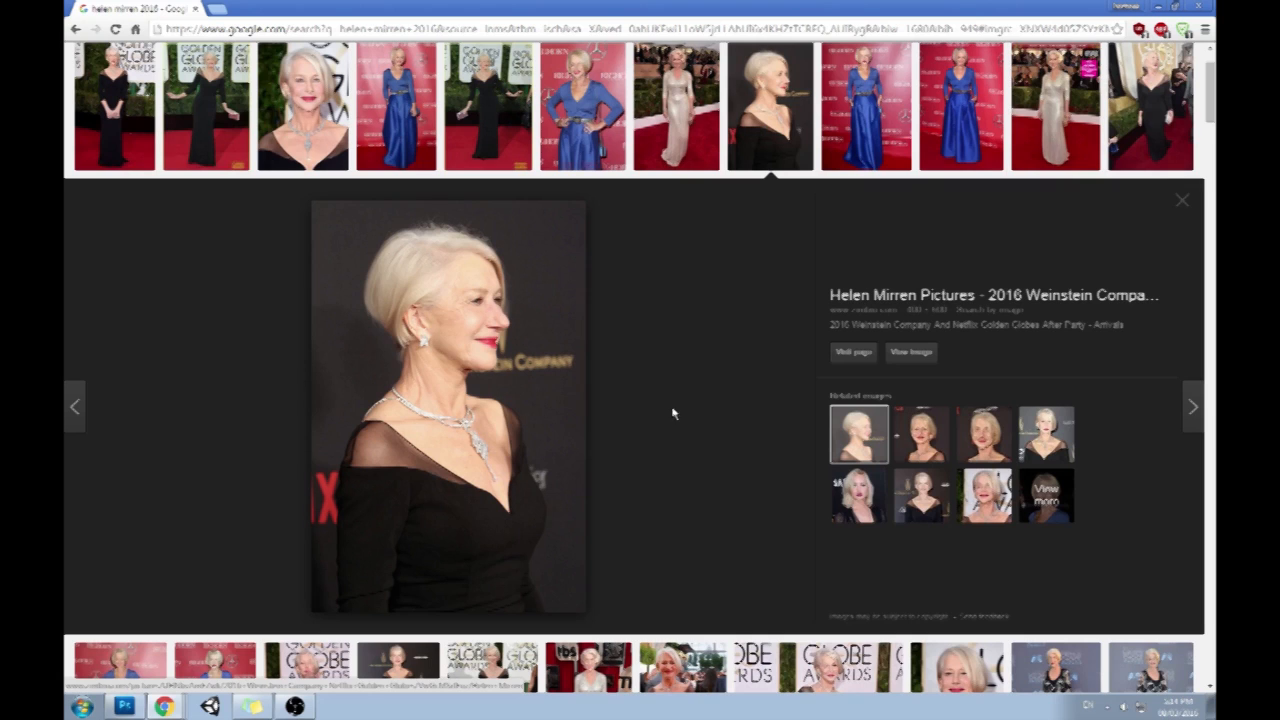
# Change the image search to "helen mirren young"
pyautogui.scroll(2, 672, 413)
pyautogui.moveTo(224, 60); pyautogui.dragTo(461, 86)
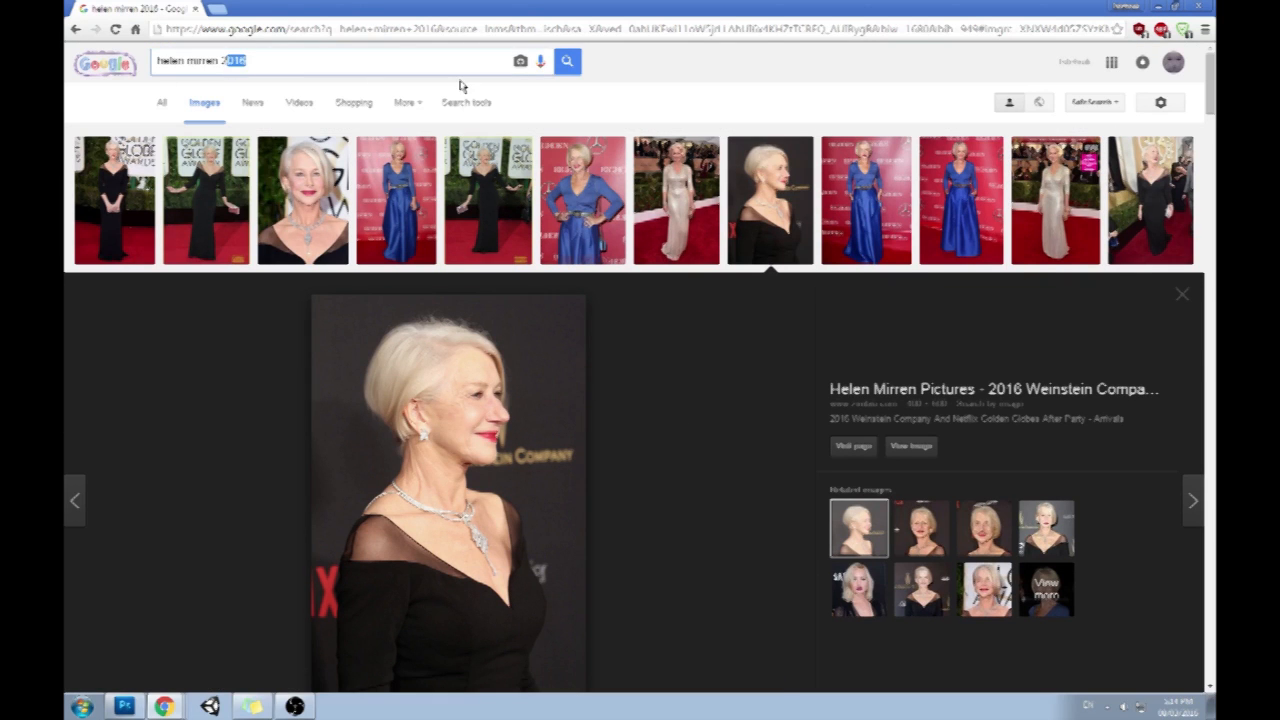
pyautogui.press('BackSpace')
pyautogui.write('young')
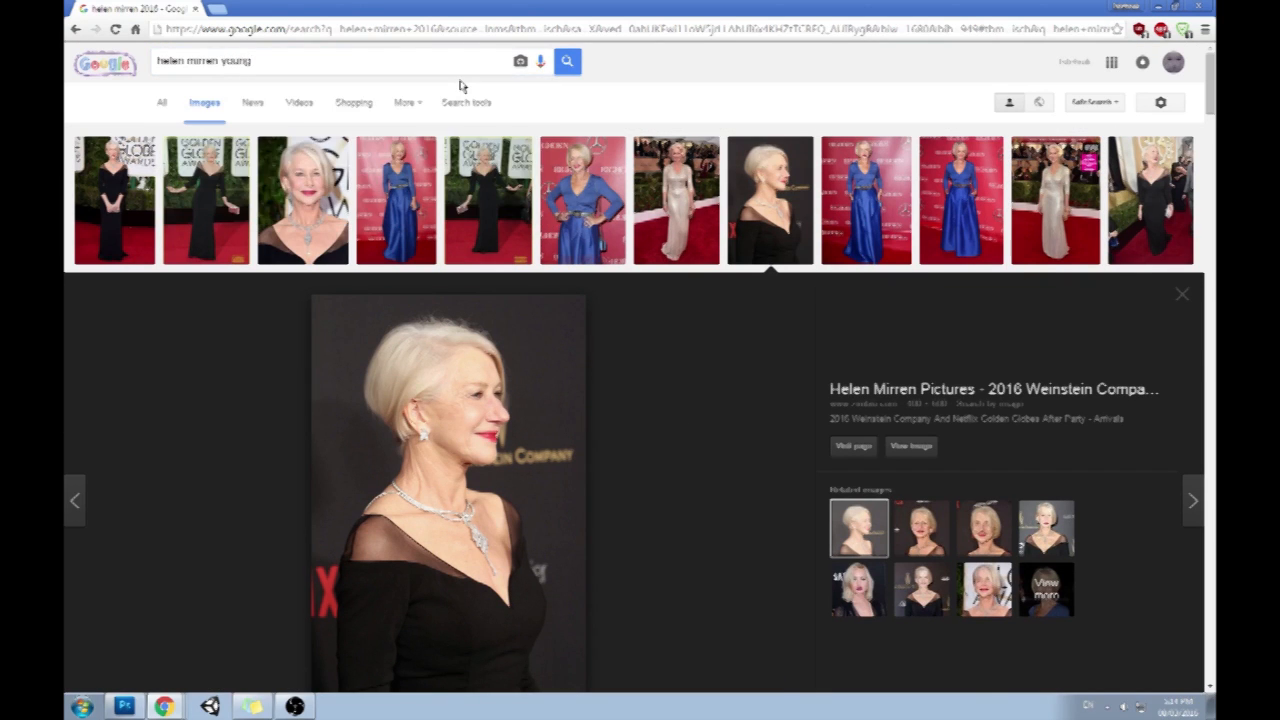
pyautogui.press('Return')
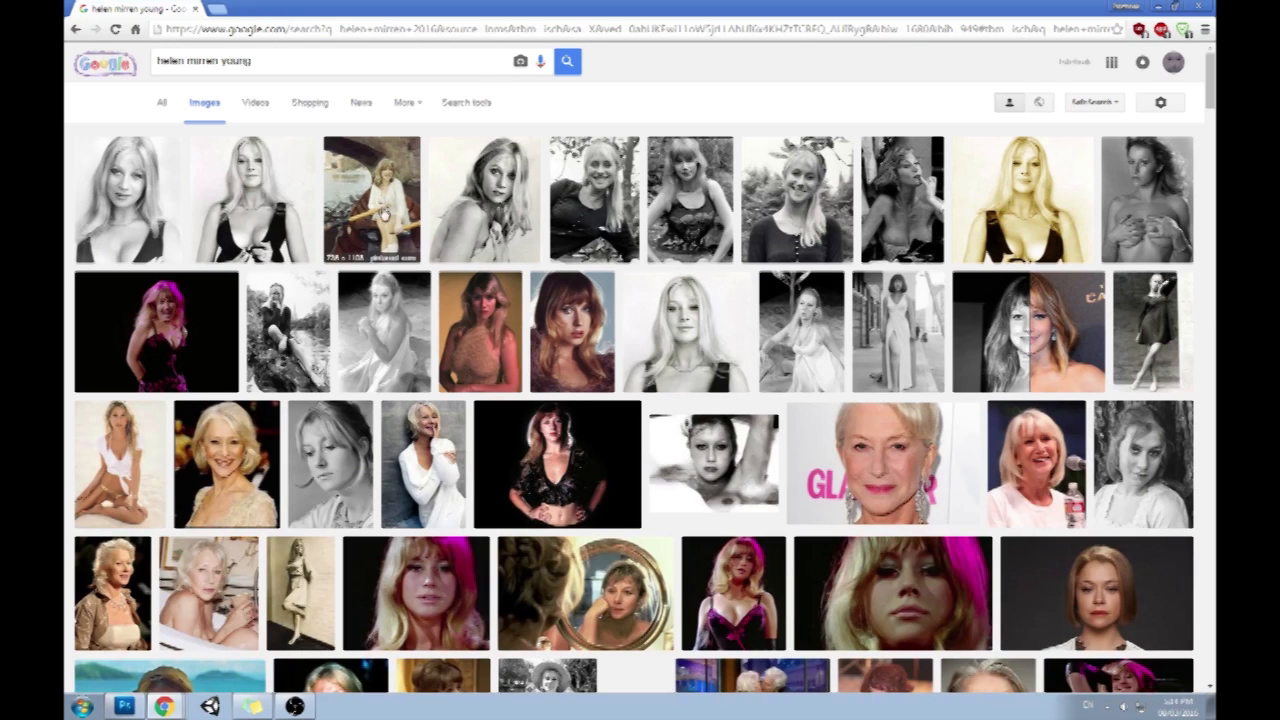
# Examine the facial proportions in several black-and-white and sepia photos of the young actress
pyautogui.click(518, 202)
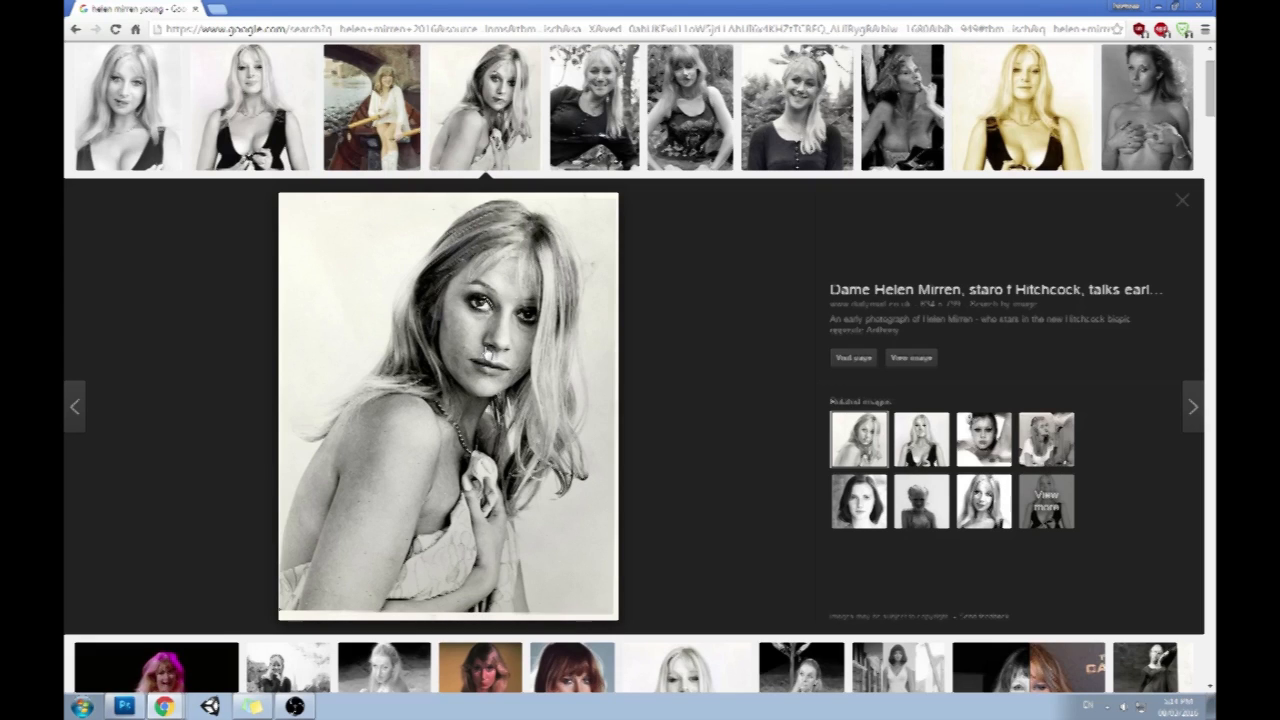
pyautogui.click(980, 440)
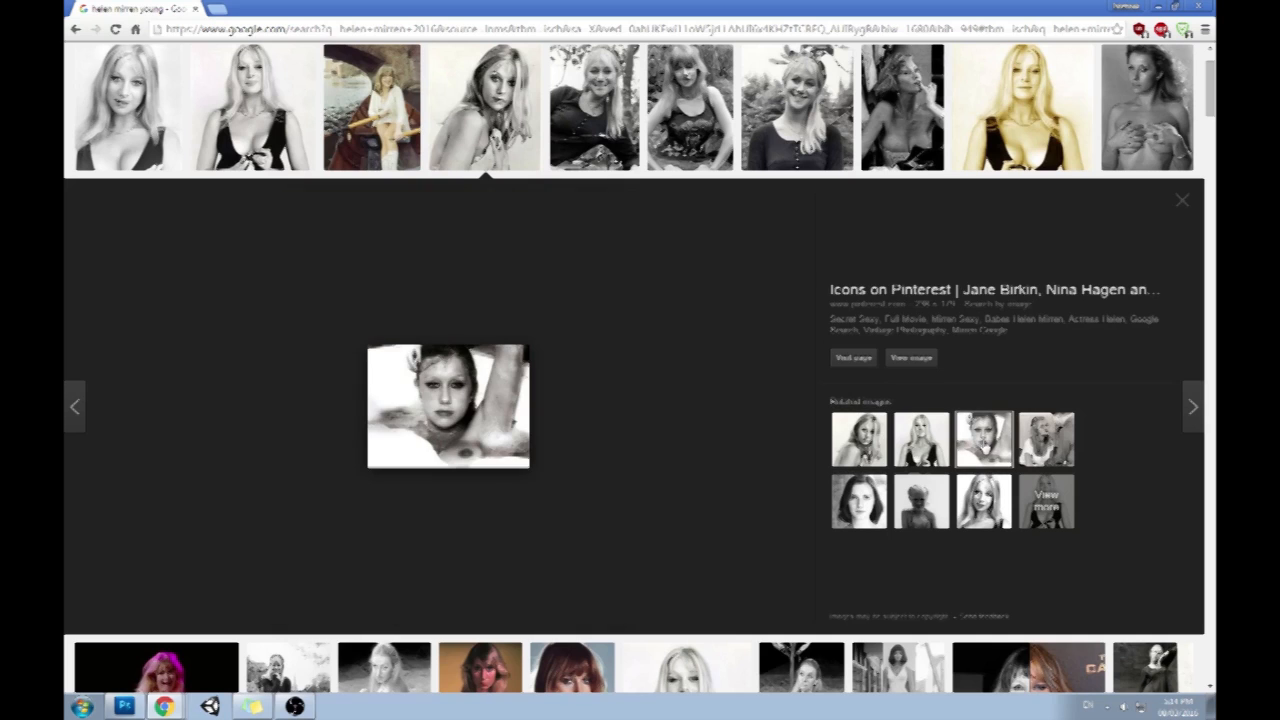
pyautogui.click(827, 117)
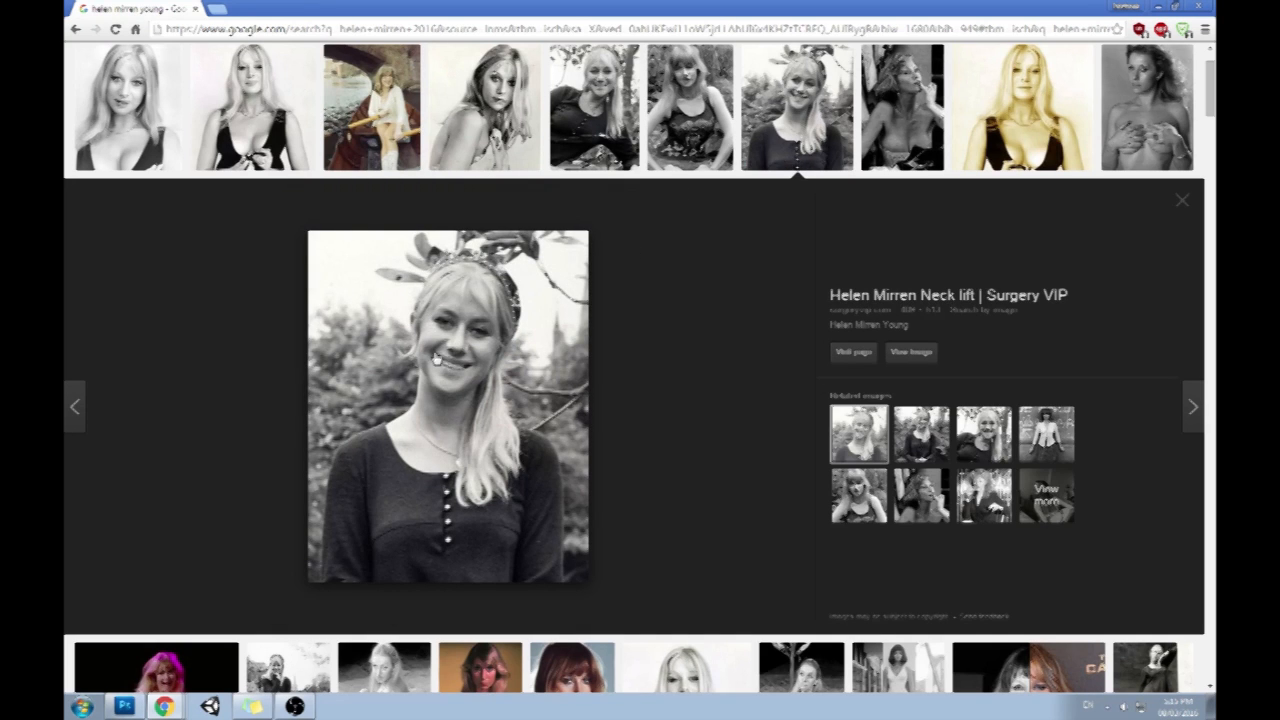
pyautogui.click(615, 97)
pyautogui.click(1030, 112)
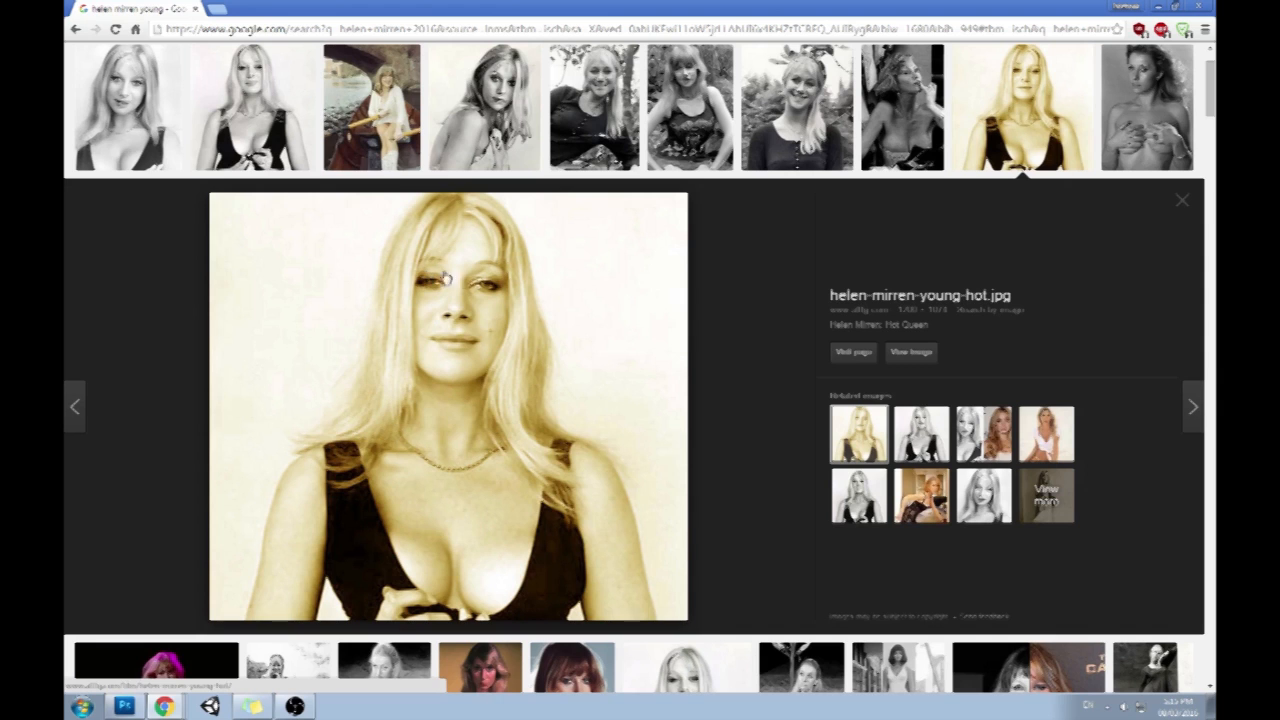
# Return to the 2016 results, examine the frontal close-up and a related Golden Globes photo, and close the browser
pyautogui.click(73, 29)
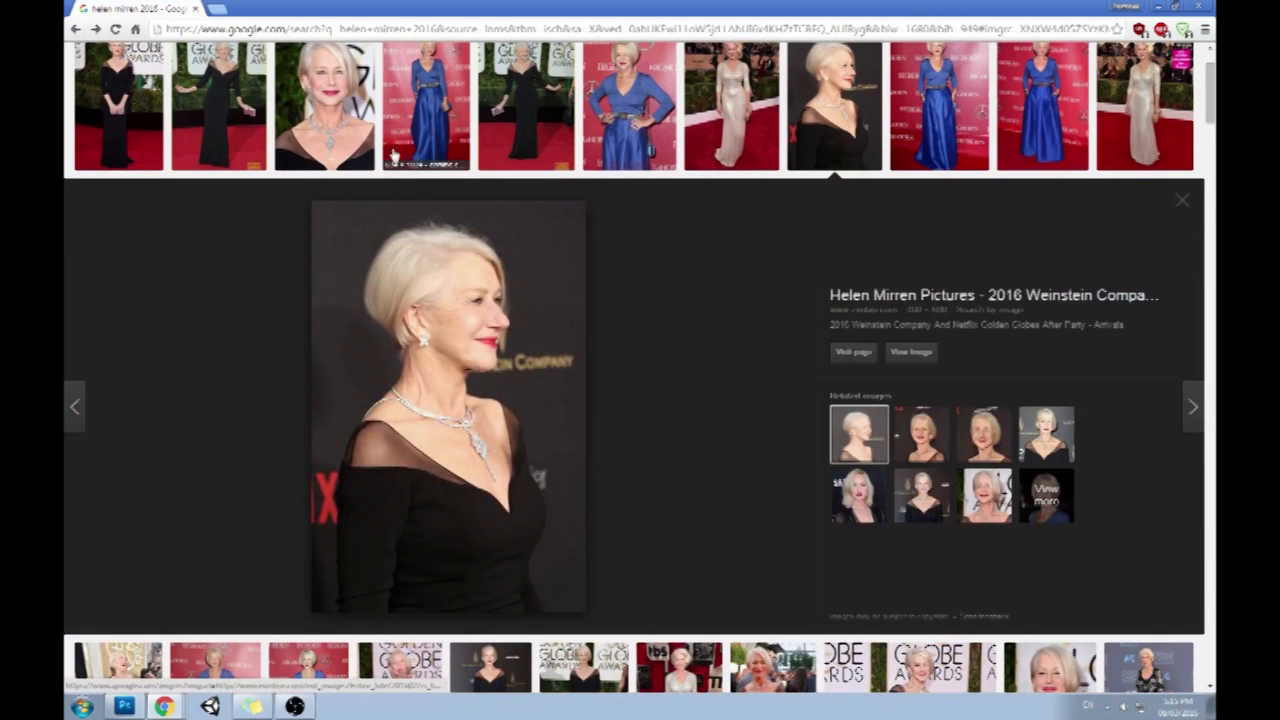
pyautogui.click(362, 152)
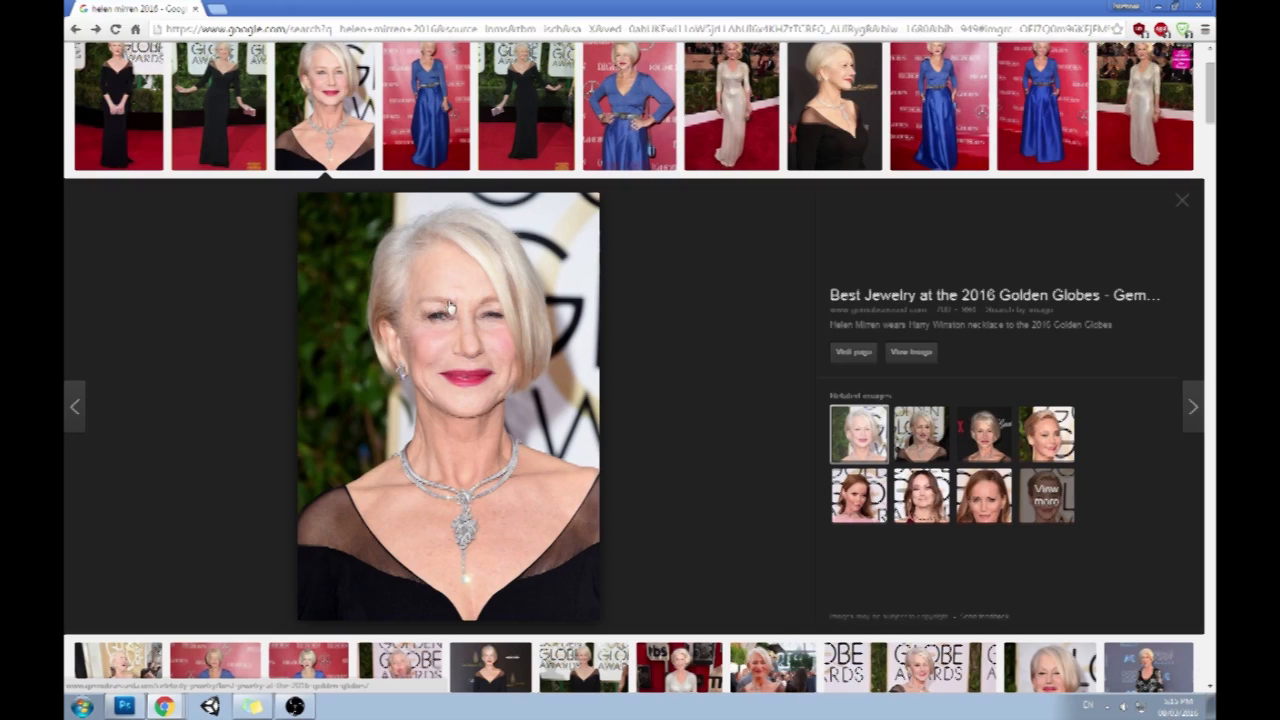
pyautogui.click(932, 440)
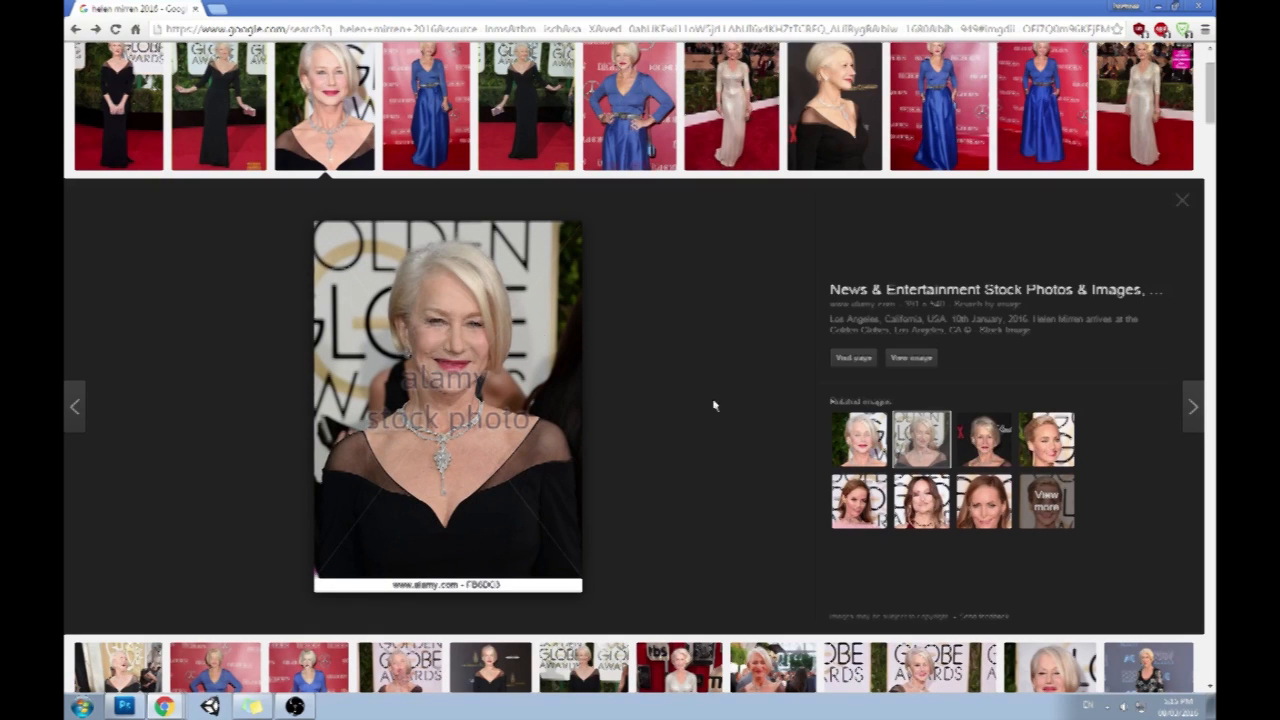
pyautogui.scroll(2, 728, 340)
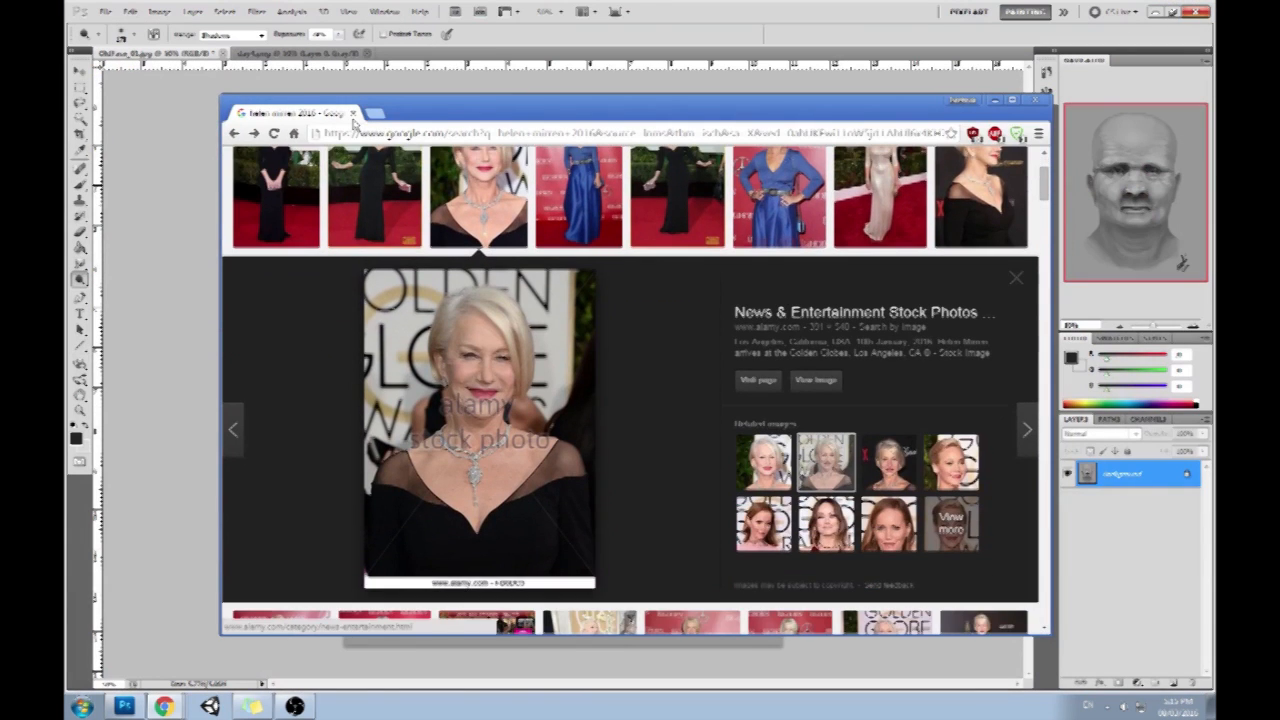
pyautogui.click(350, 124)
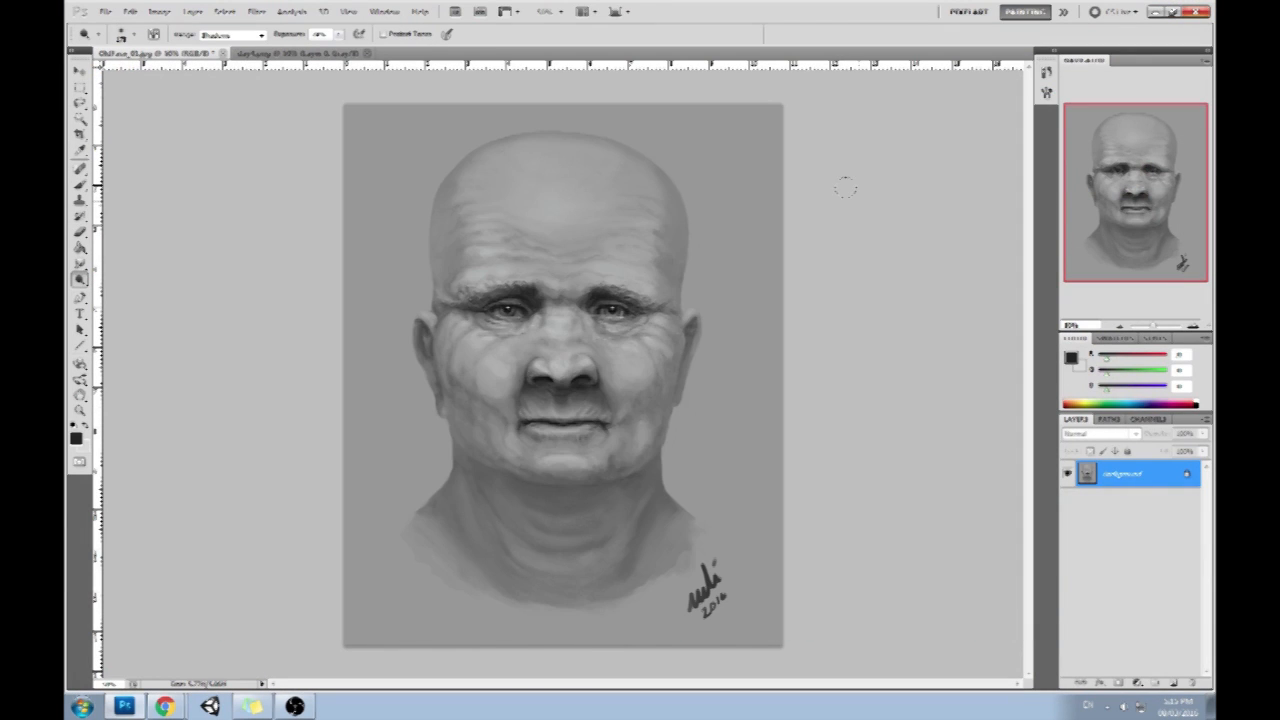
# Copy the lassoed mouth and chin area to a new layer and enlarge it slightly
pyautogui.press('l')
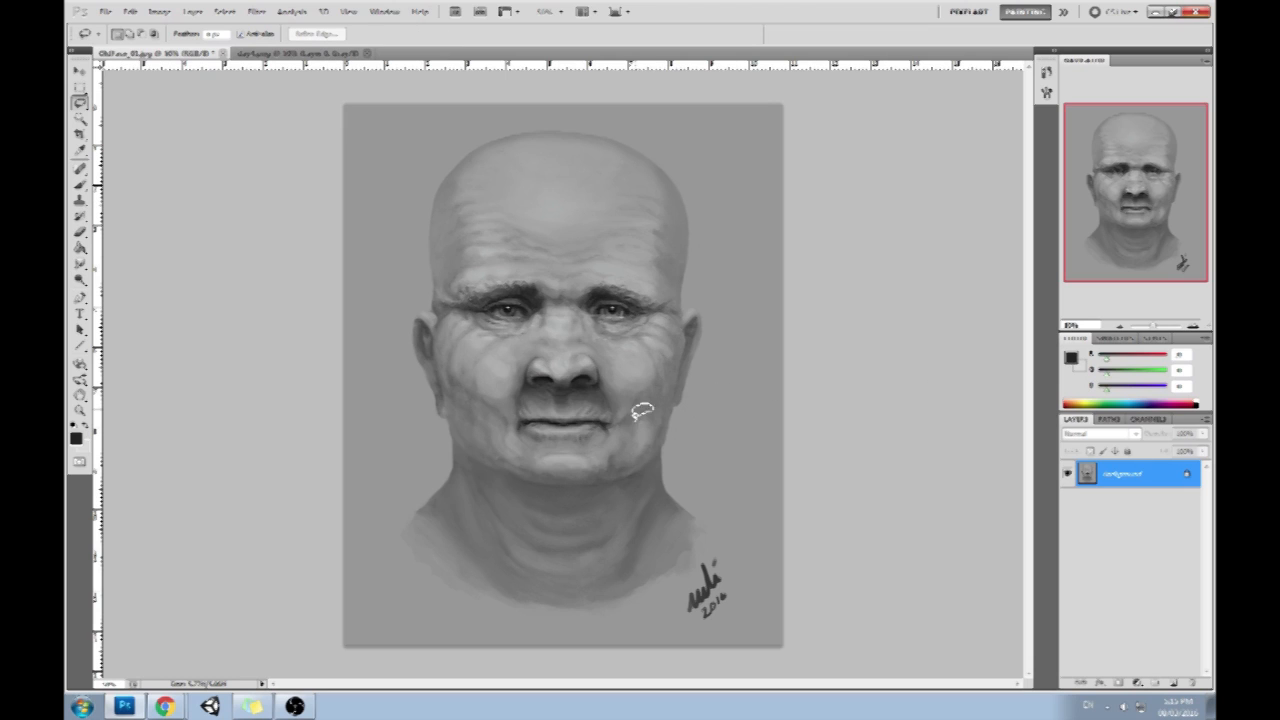
pyautogui.hotkey('ctrl', 'j')
pyautogui.press('v')
pyautogui.moveTo(647, 467)
pyautogui.mouseDown()
pyautogui.moveTo(684, 486)
pyautogui.moveTo(662, 476)
pyautogui.mouseUp()
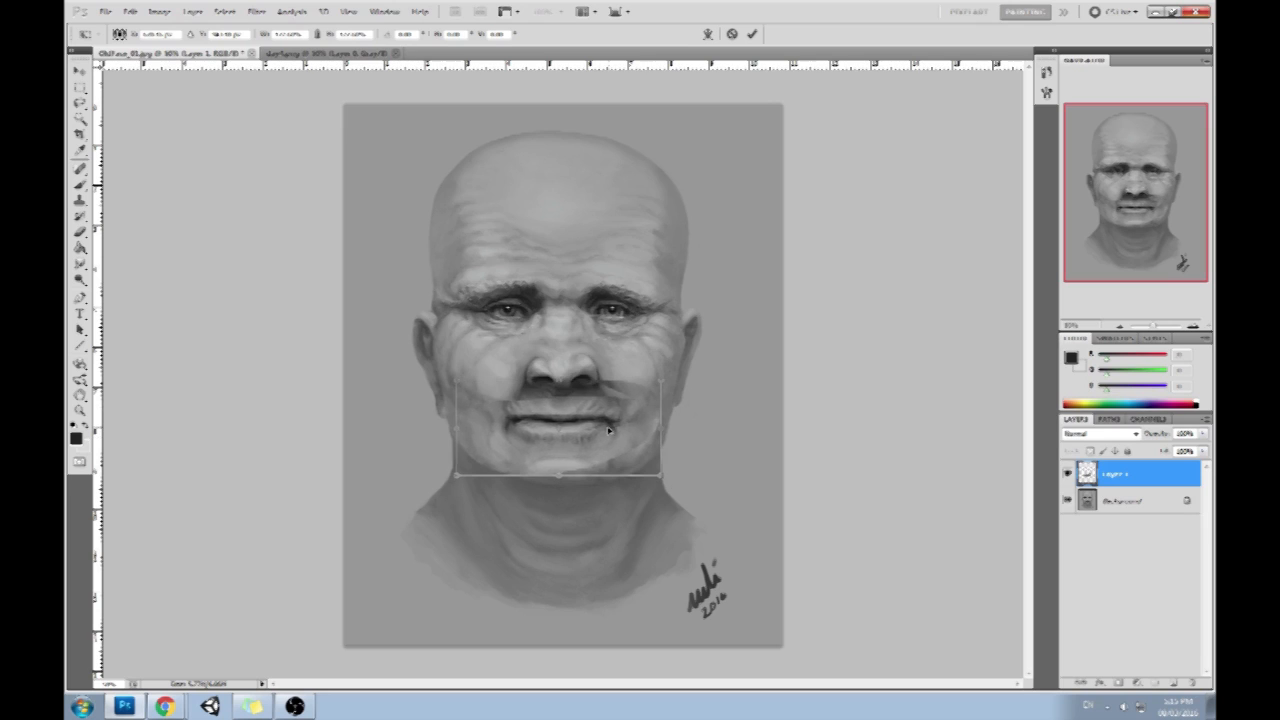
pyautogui.click(751, 34)
# Select the nose area on the Background layer with the Lasso tool
pyautogui.click(1150, 505)
pyautogui.press('l')
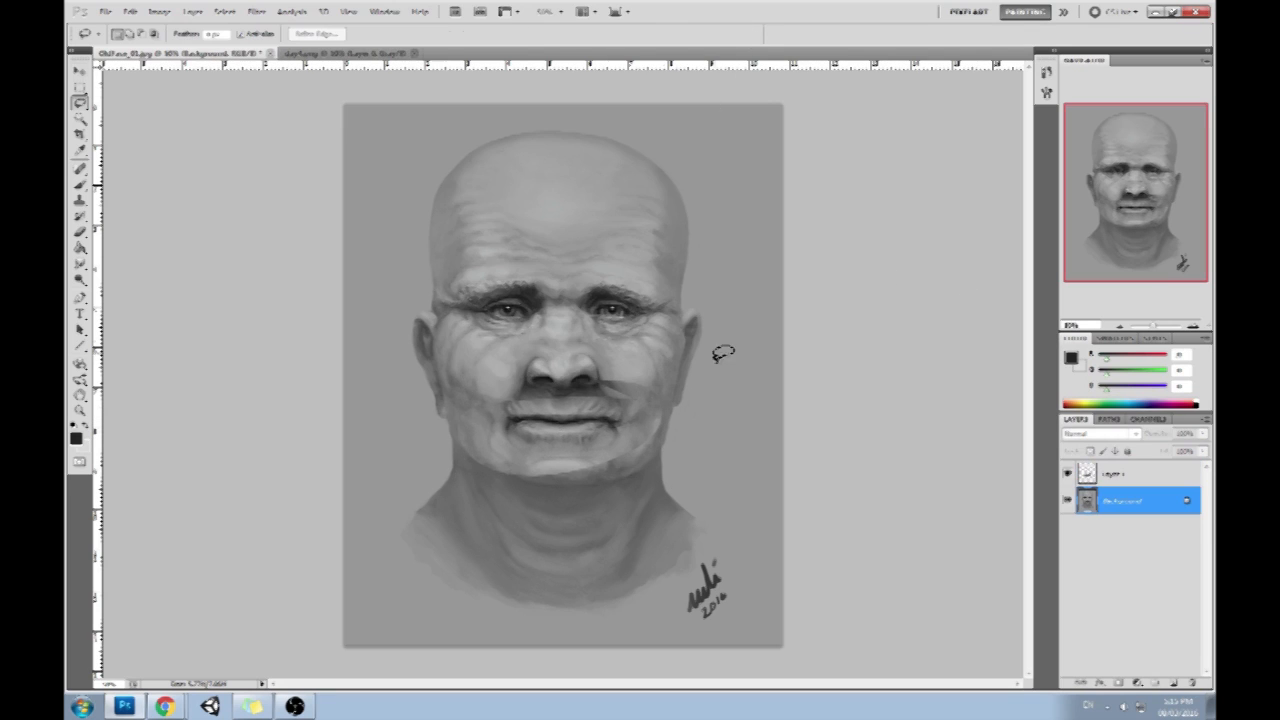
pyautogui.moveTo(583, 336)
pyautogui.mouseDown()
pyautogui.moveTo(520, 338)
pyautogui.moveTo(580, 328)
pyautogui.mouseUp()
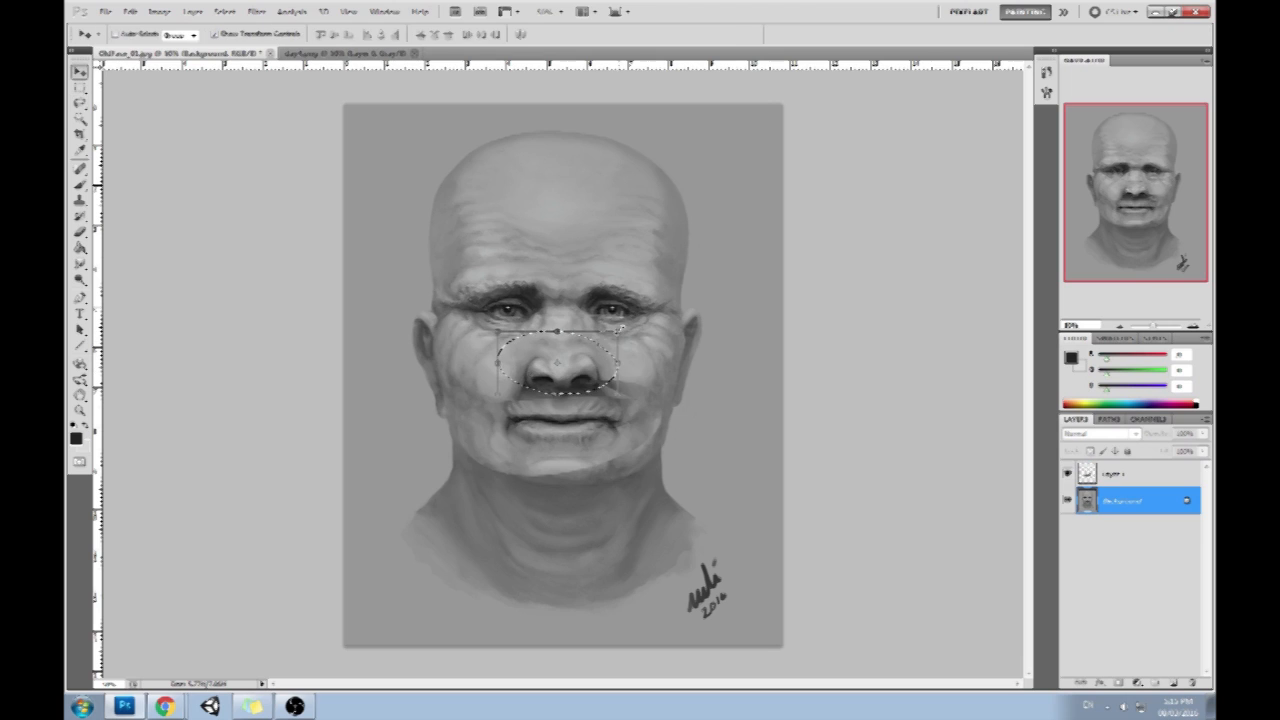
# Try enlarging the selected nose directly on the Background layer and nudge it horizontally into place
pyautogui.hotkey('ctrl', 't')
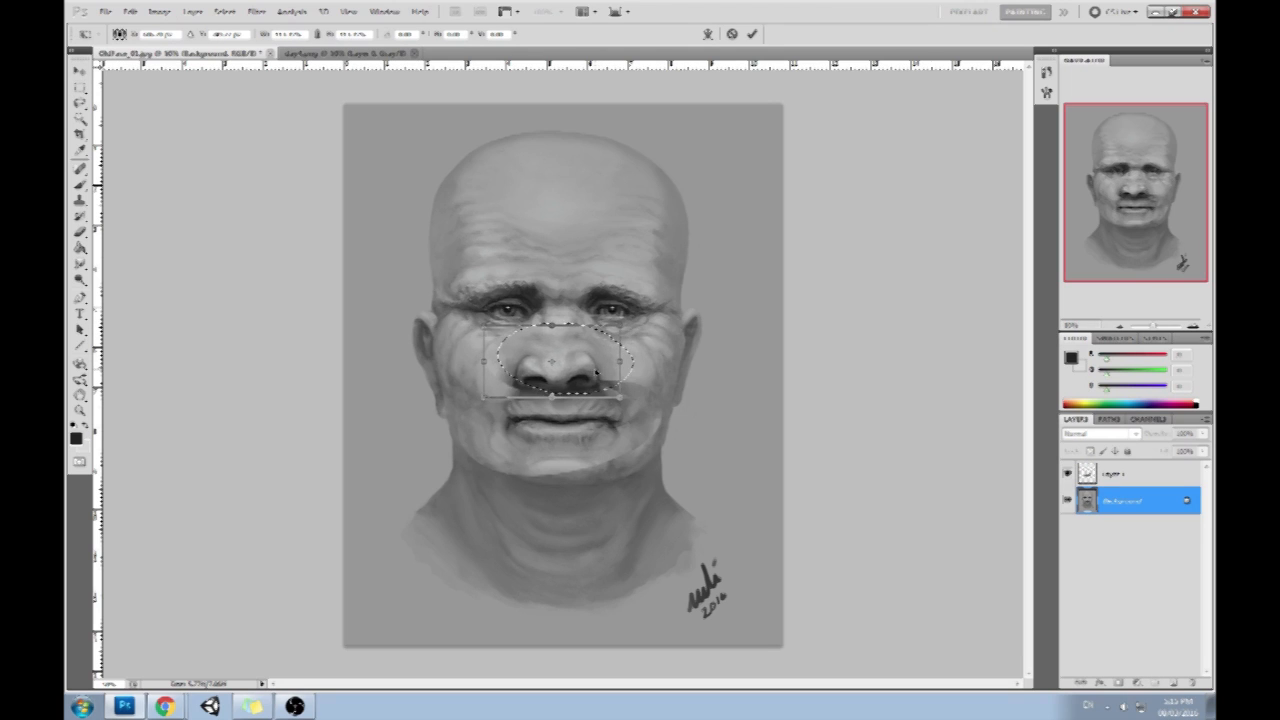
pyautogui.press('Left')
pyautogui.press('Left')
pyautogui.press('Left')
pyautogui.press('Left')
pyautogui.press('Left')
pyautogui.press('Left')
pyautogui.press('Left')
pyautogui.press('Left')
pyautogui.press('Left')
pyautogui.press('Left')
pyautogui.press('Left')
pyautogui.press('Left')
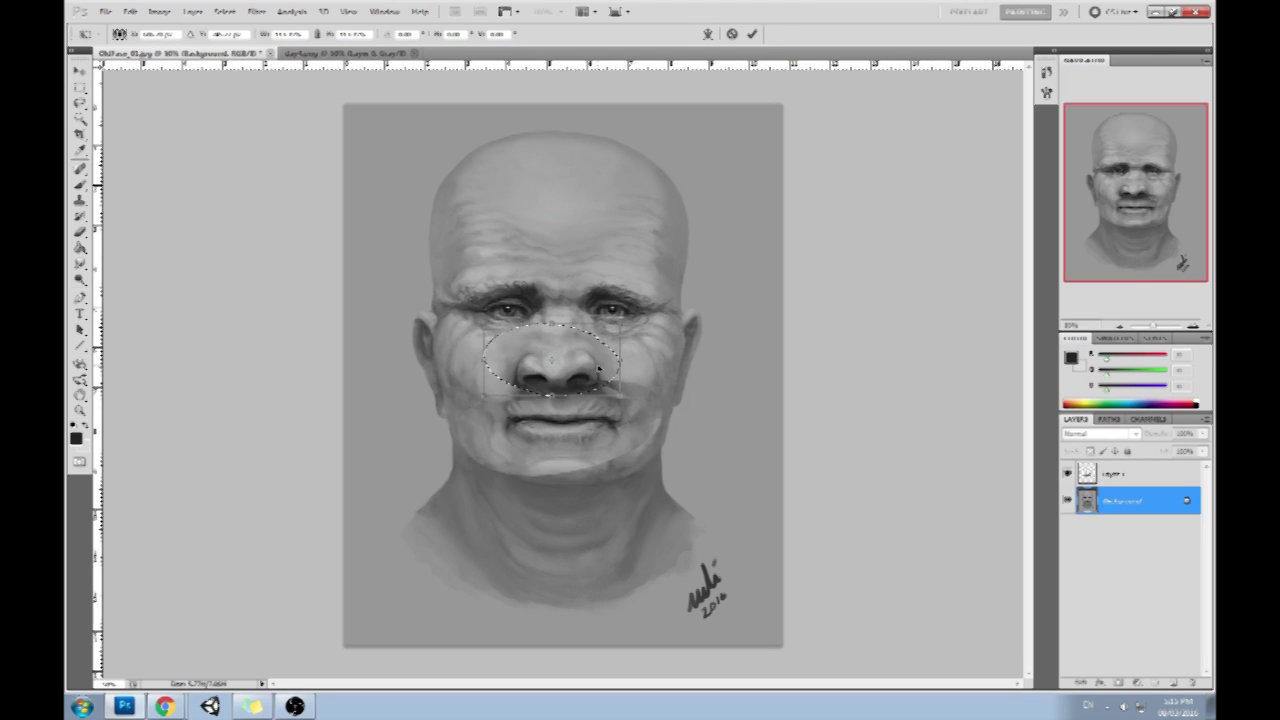
pyautogui.press('Right')
pyautogui.press('Right')
pyautogui.press('Right')
pyautogui.press('Right')
pyautogui.press('Right')
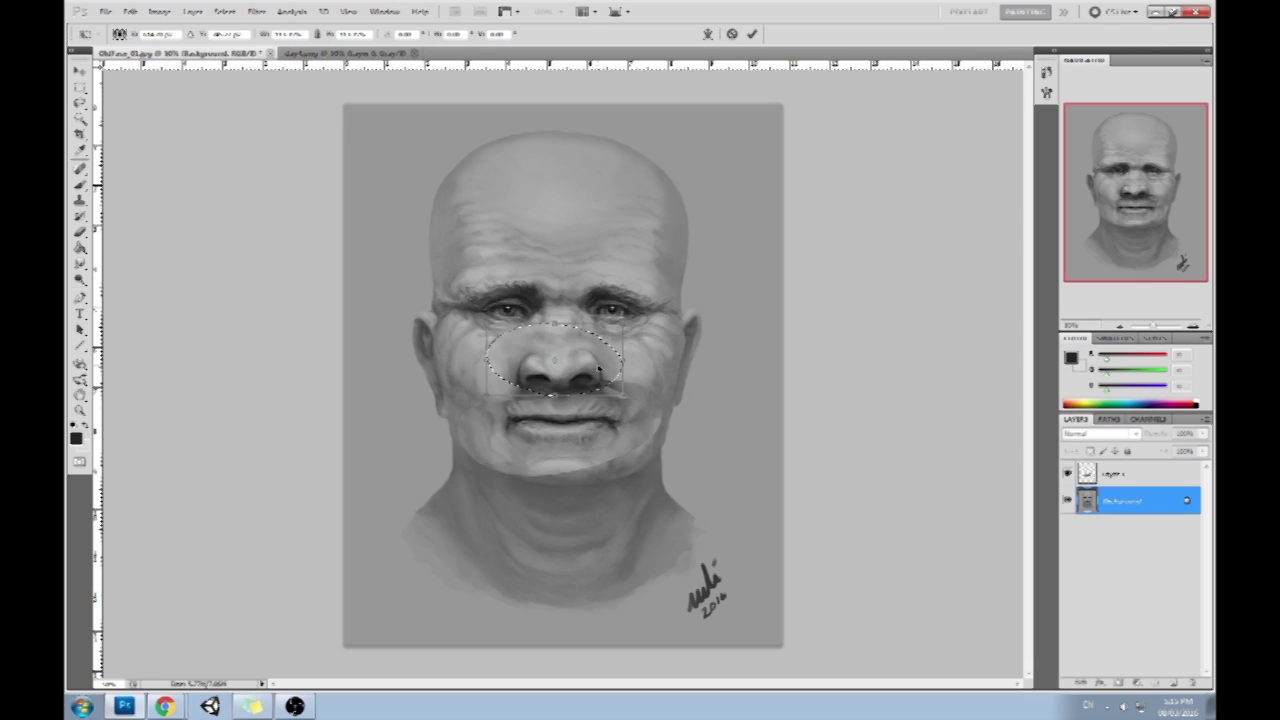
pyautogui.press('Return')
# Undo the nose enlargement on the Background layer and restore the selection around the nose
pyautogui.press('b')
pyautogui.press('m')
pyautogui.rightClick(706, 349)
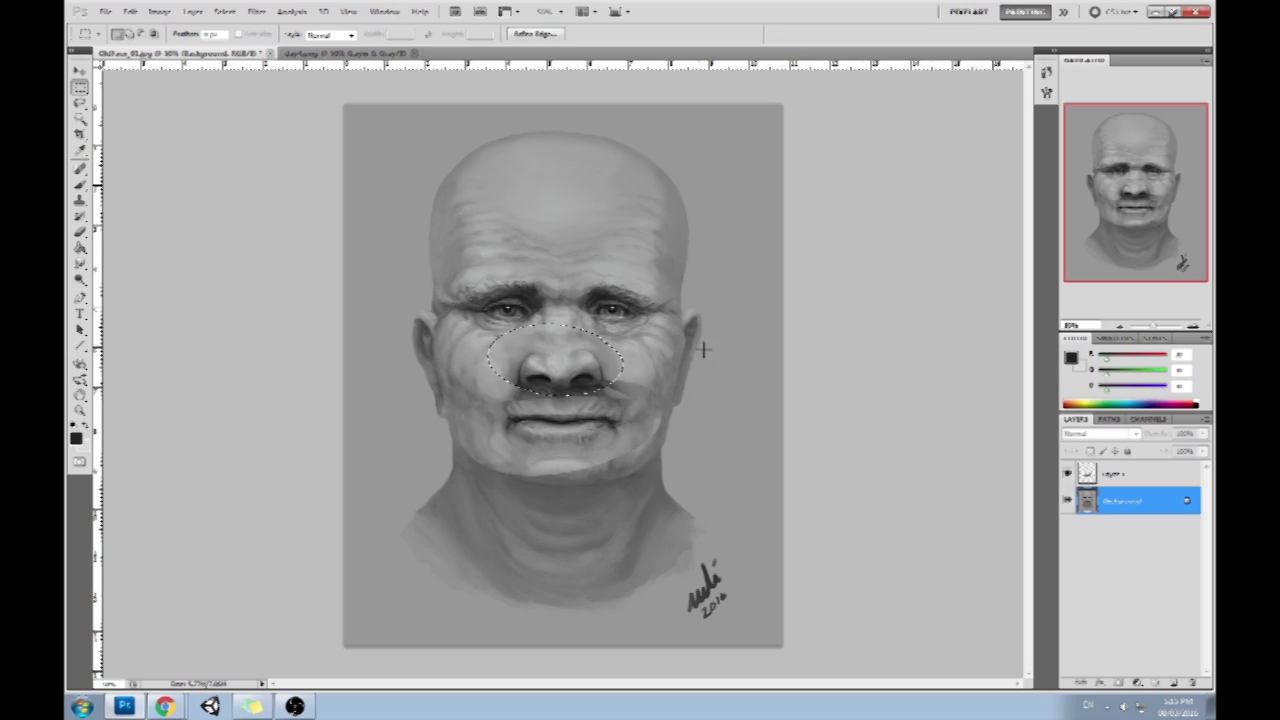
pyautogui.click(745, 352)
pyautogui.click(1142, 482)
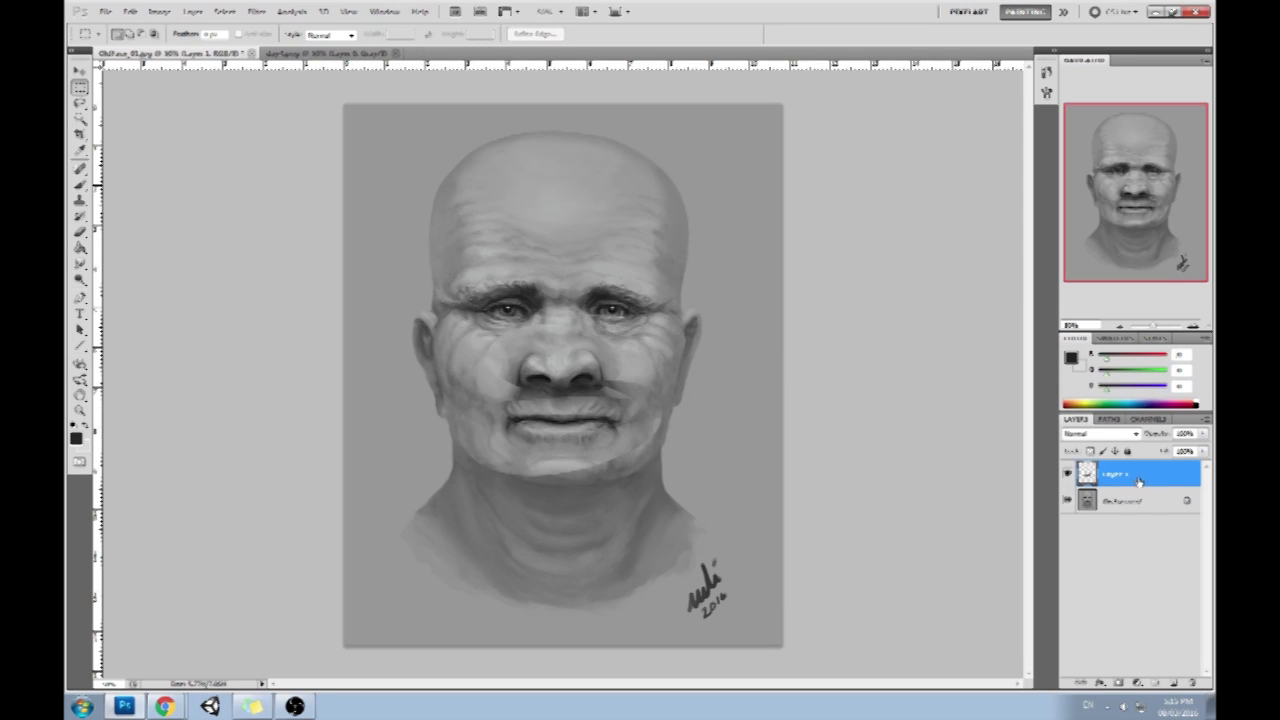
pyautogui.hotkey('ctrl', 'z')
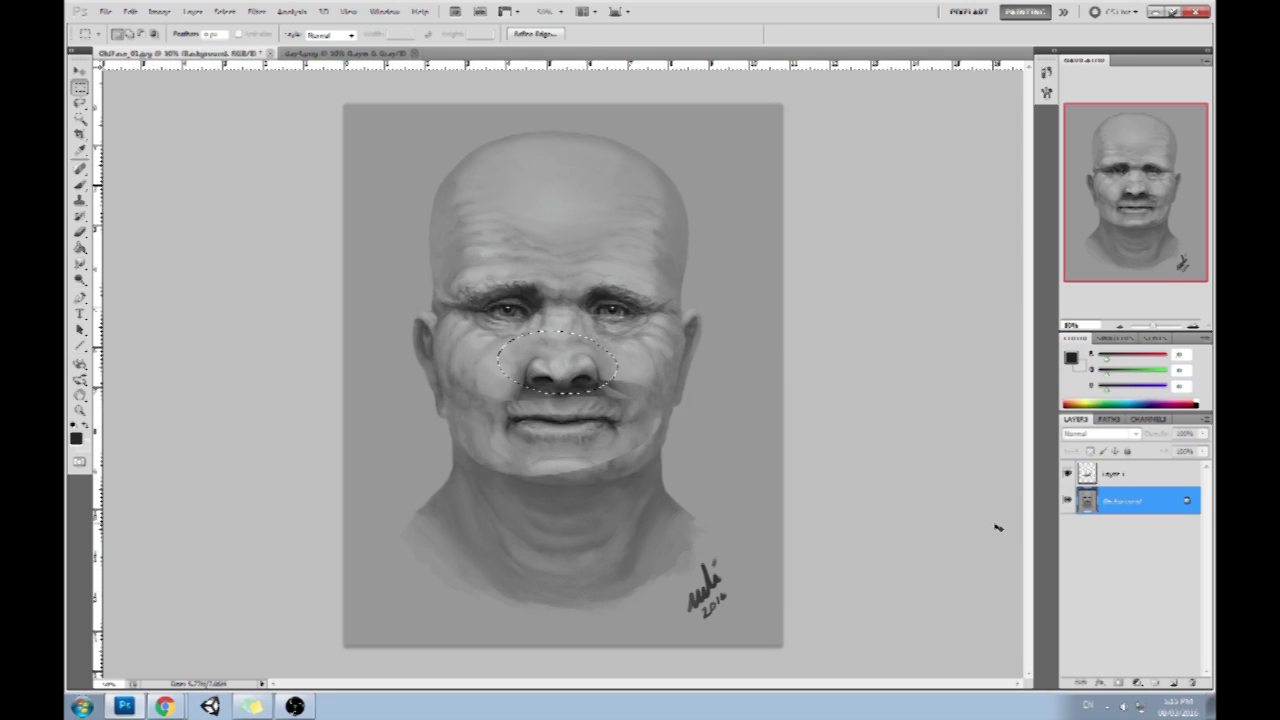
# Copy the selected nose to its own layer, enlarge it slightly and reposition it on the face
pyautogui.hotkey('ctrl', 'j')
pyautogui.press('v')
pyautogui.moveTo(618, 394); pyautogui.dragTo(592, 376)
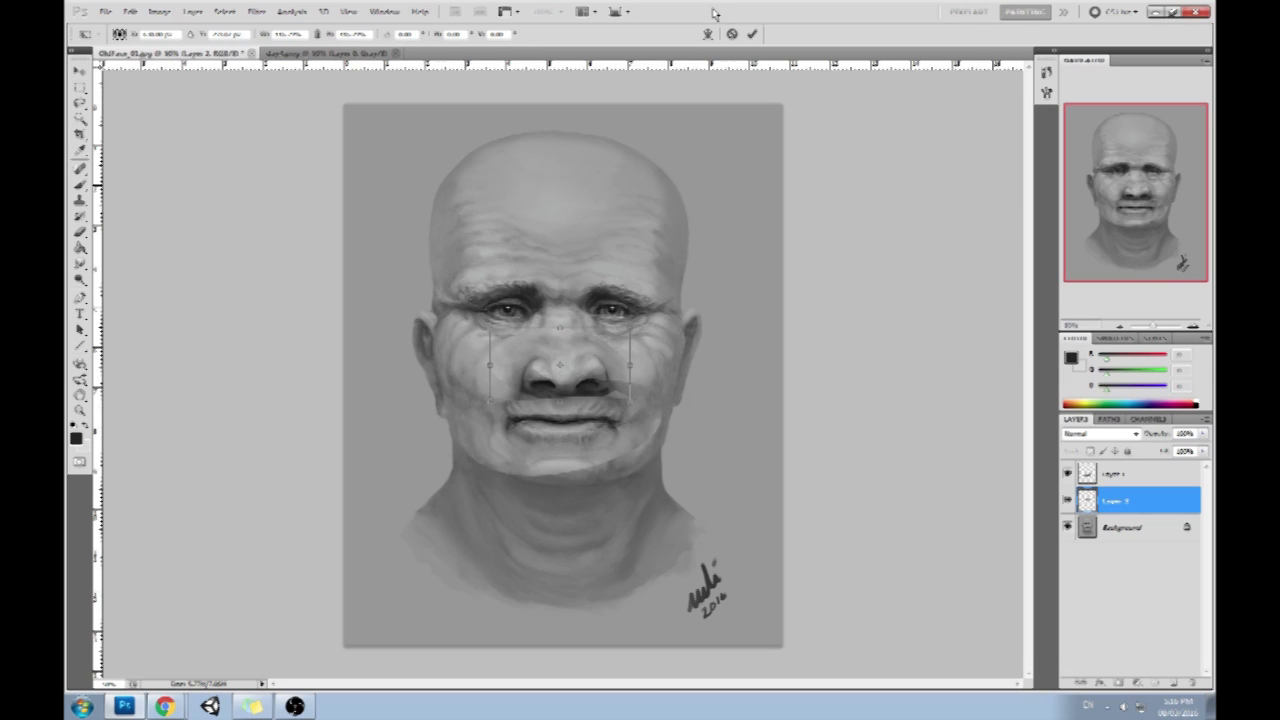
pyautogui.press('Return')
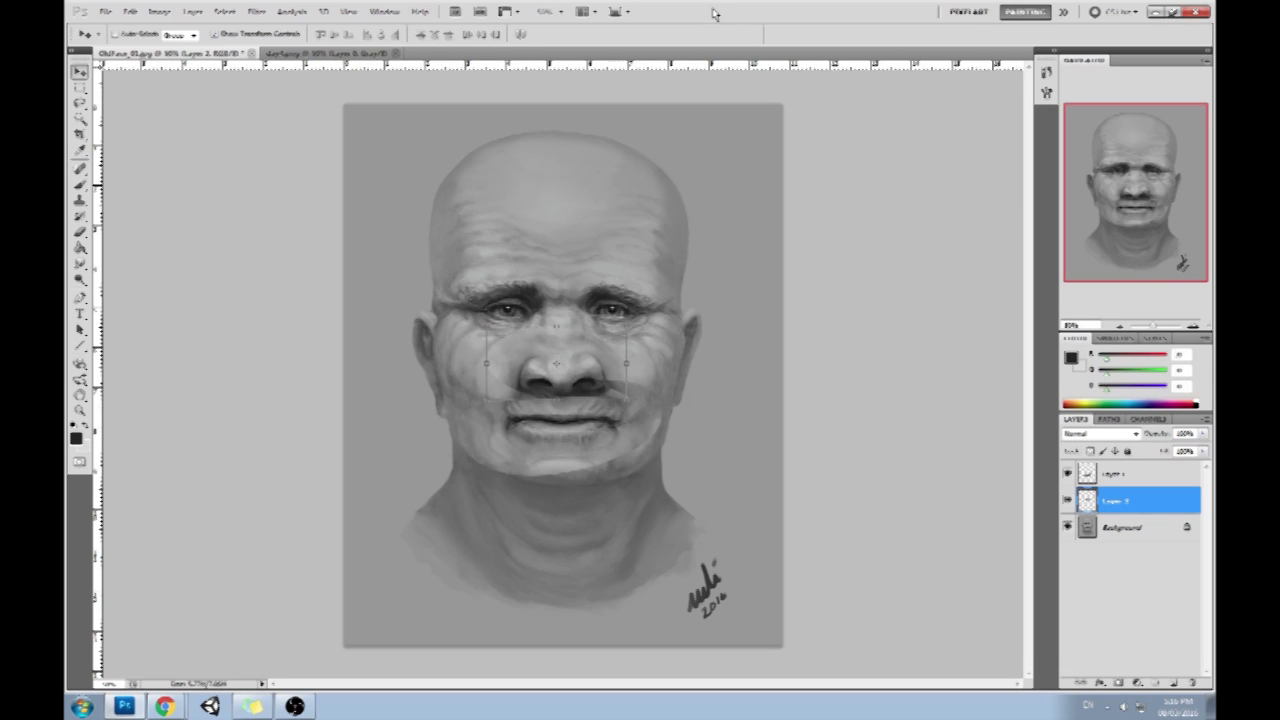
# Blend the seams of the mouth layer and the nose layer into the face with a 200 px Eraser
pyautogui.click(1120, 475)
pyautogui.press('b')
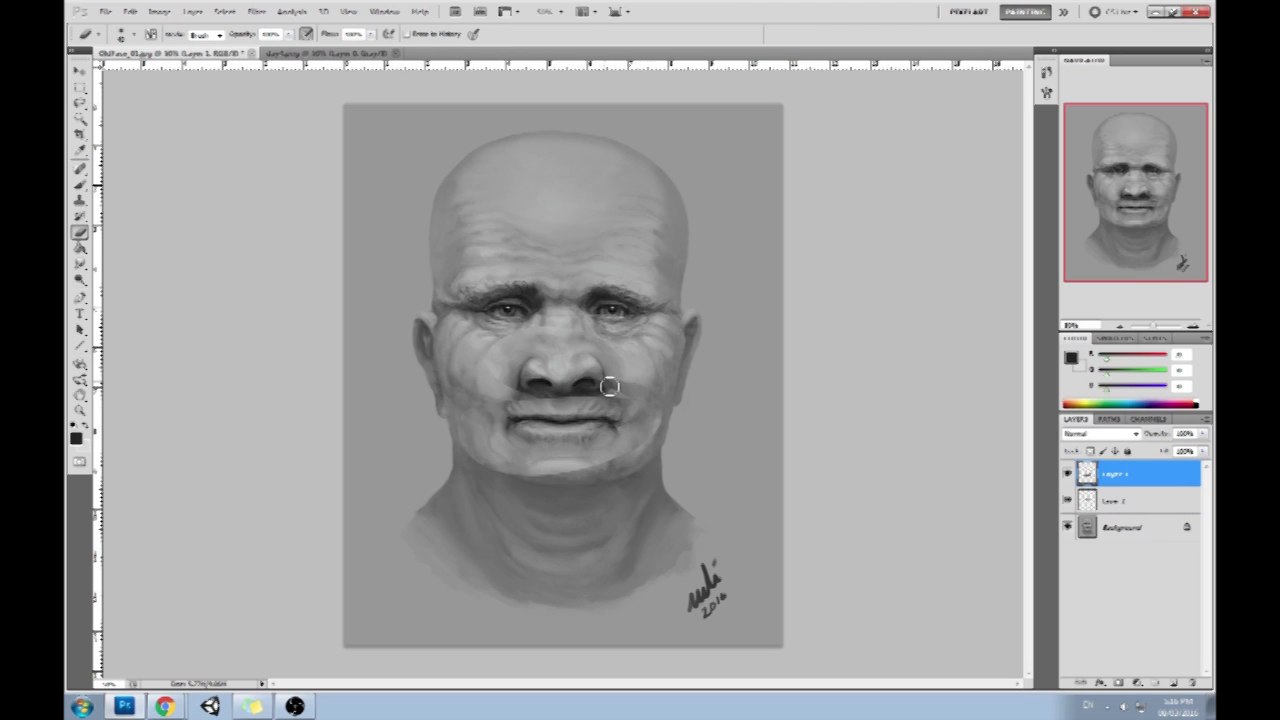
pyautogui.press(']')
pyautogui.click(1090, 501)
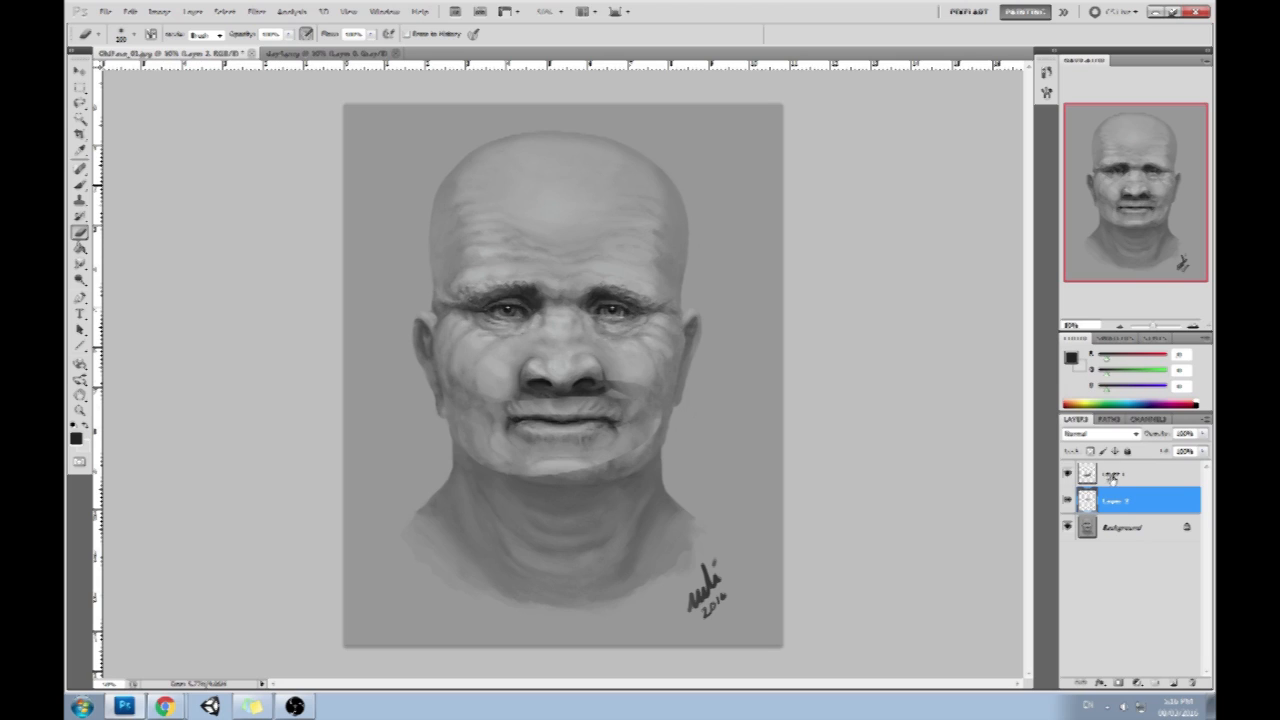
pyautogui.click(1113, 477)
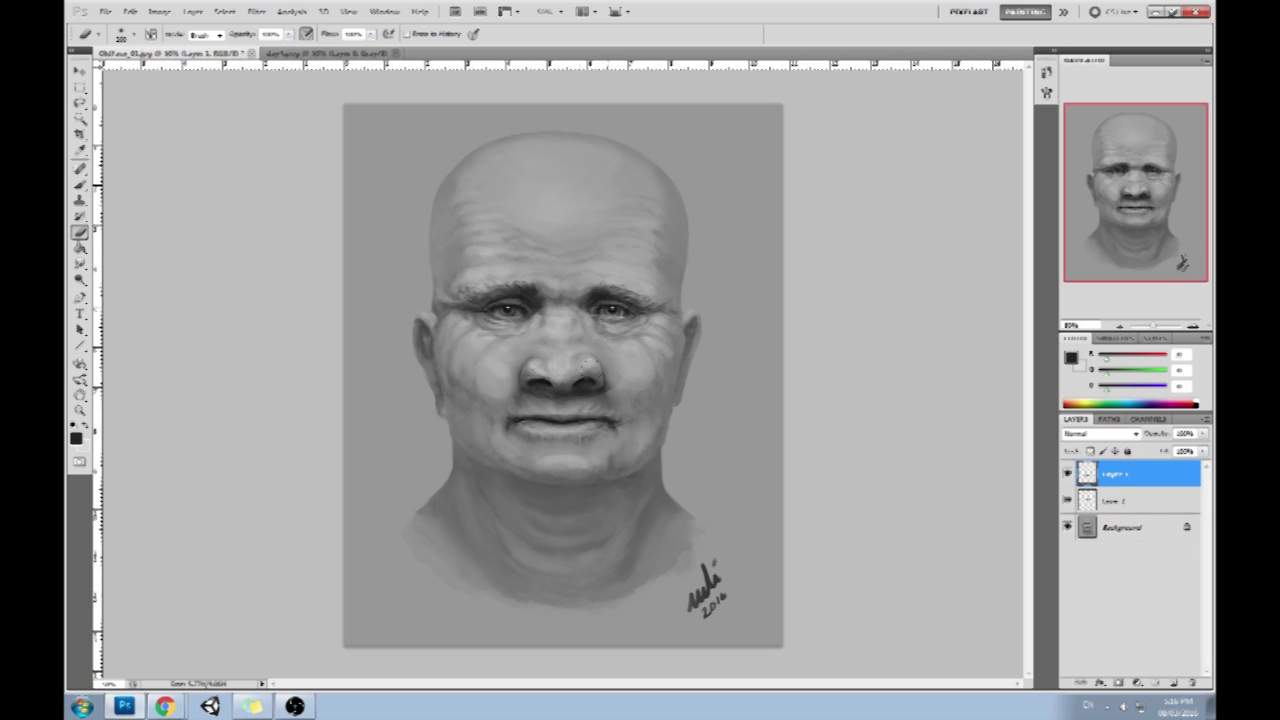
pyautogui.click(1115, 500)
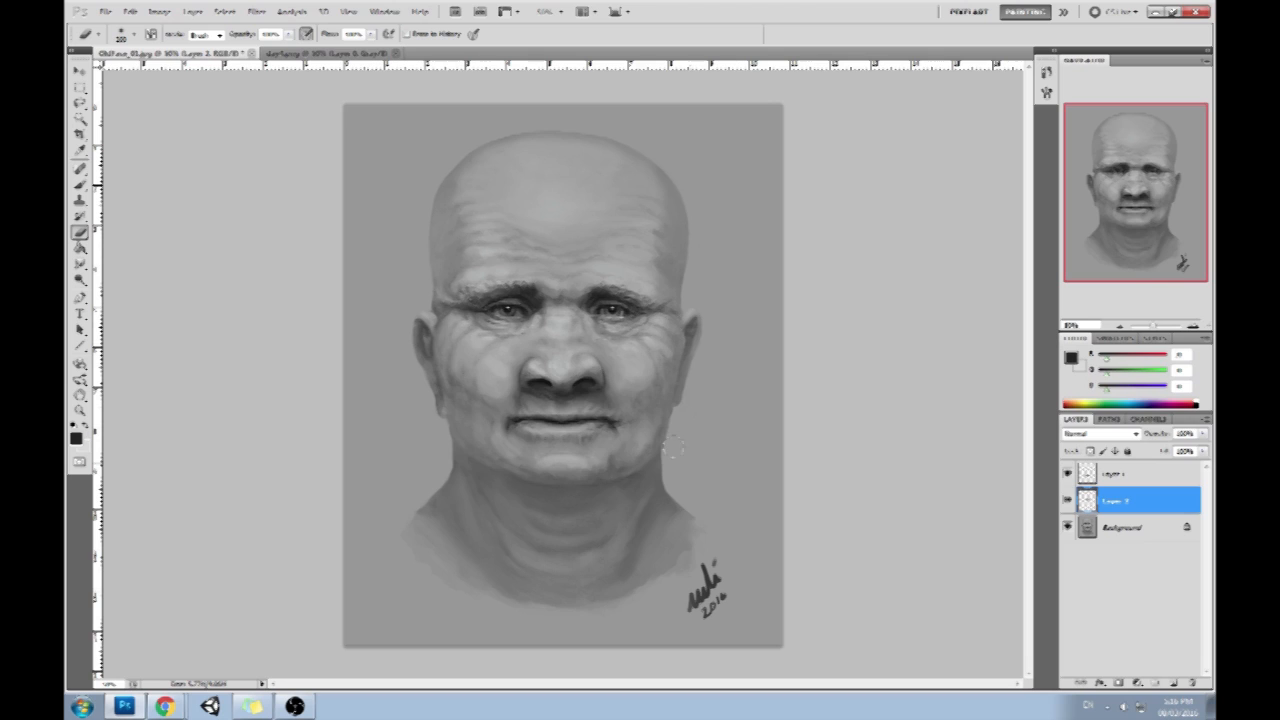
# Merge the separate nose and mouth layers down into the Background layer
pyautogui.rightClick(1132, 506)
pyautogui.click(1115, 466)
pyautogui.rightClick(1135, 480)
pyautogui.click(1136, 434)
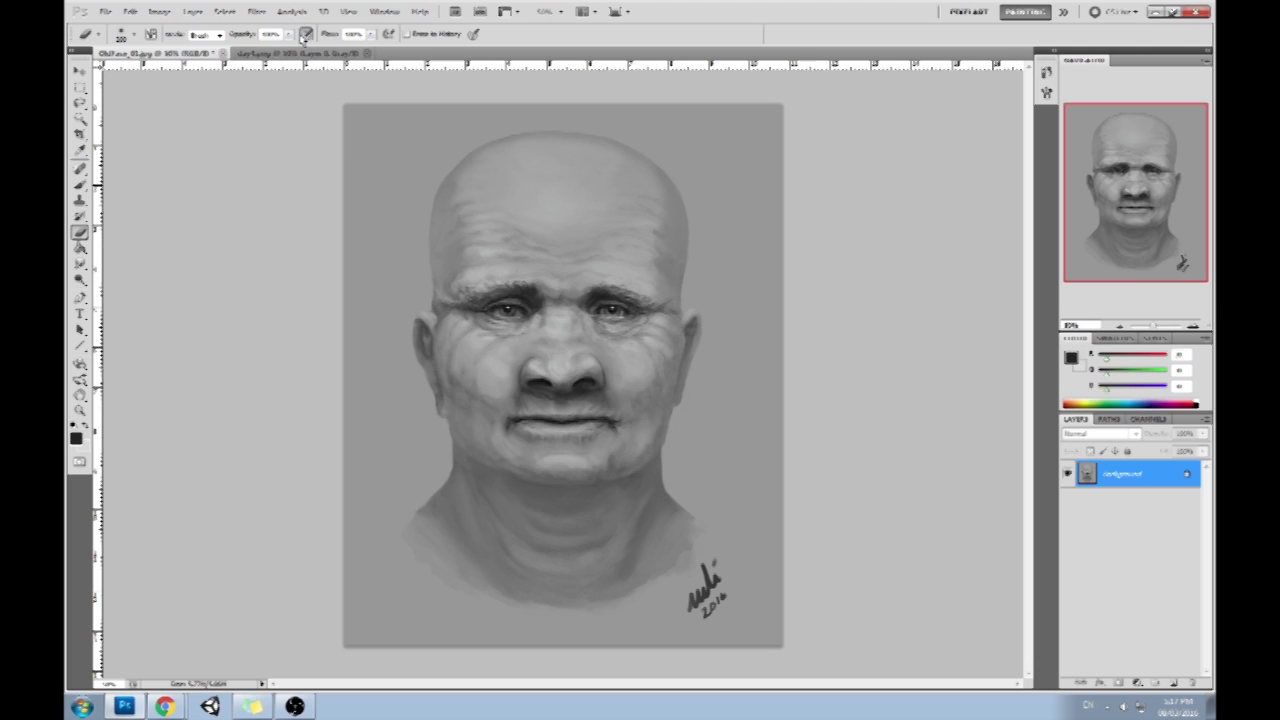
# Open the Liquify filter on the portrait and slightly shrink both eyes using the Pucker tool with a large brush
pyautogui.click(257, 11)
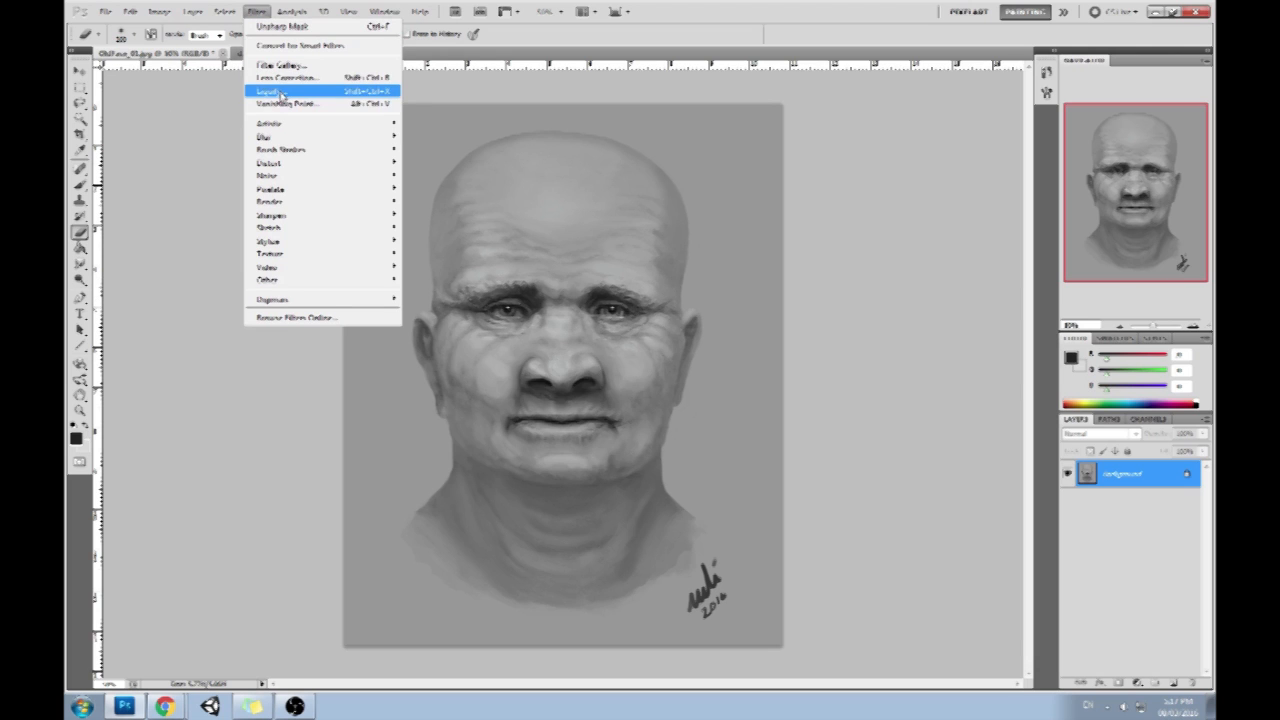
pyautogui.click(279, 92)
pyautogui.click(1149, 116)
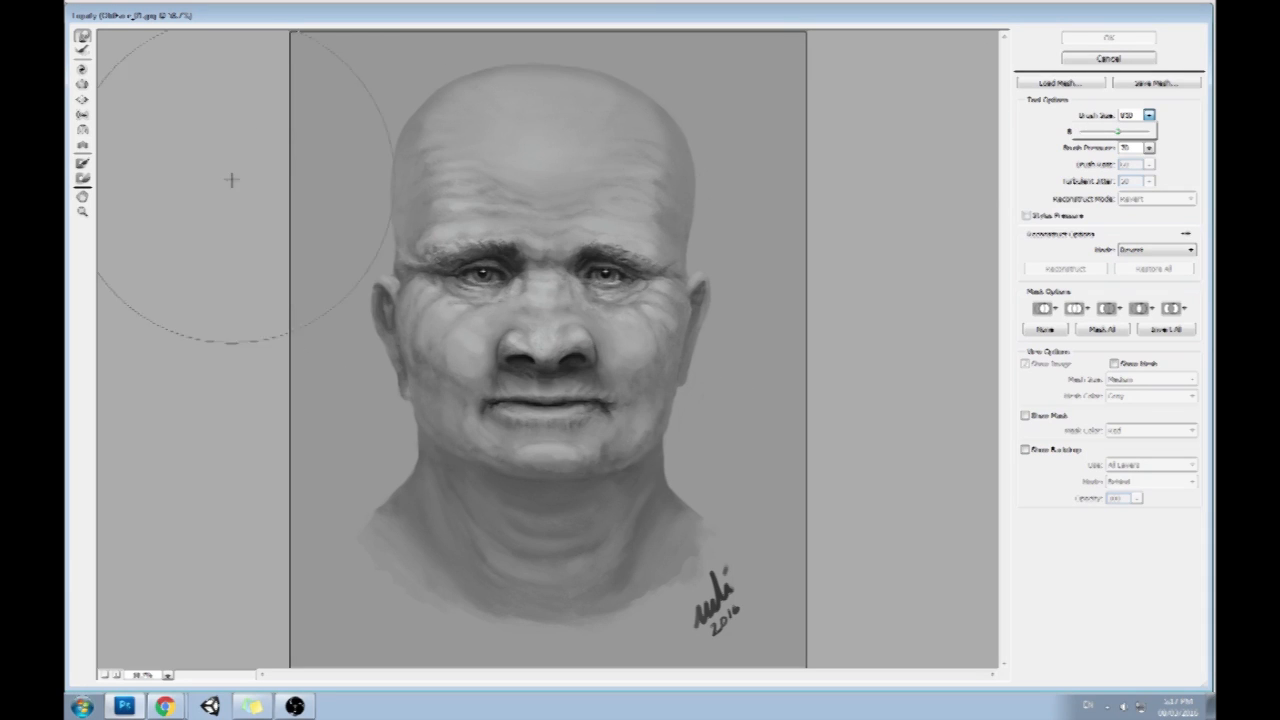
pyautogui.click(82, 84)
pyautogui.click(484, 273)
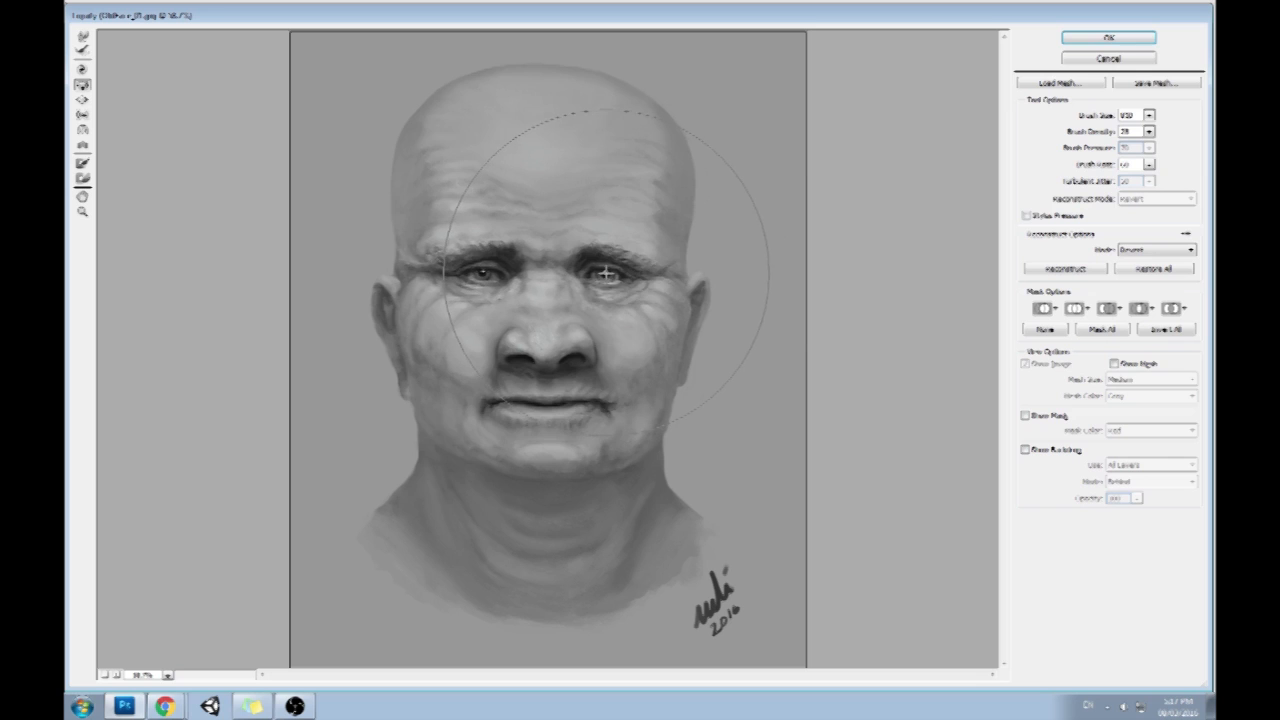
# Nudge the shape around the eyes using the Forward Warp tool with a brush size of about 201
pyautogui.press('w')
pyautogui.click(1149, 115)
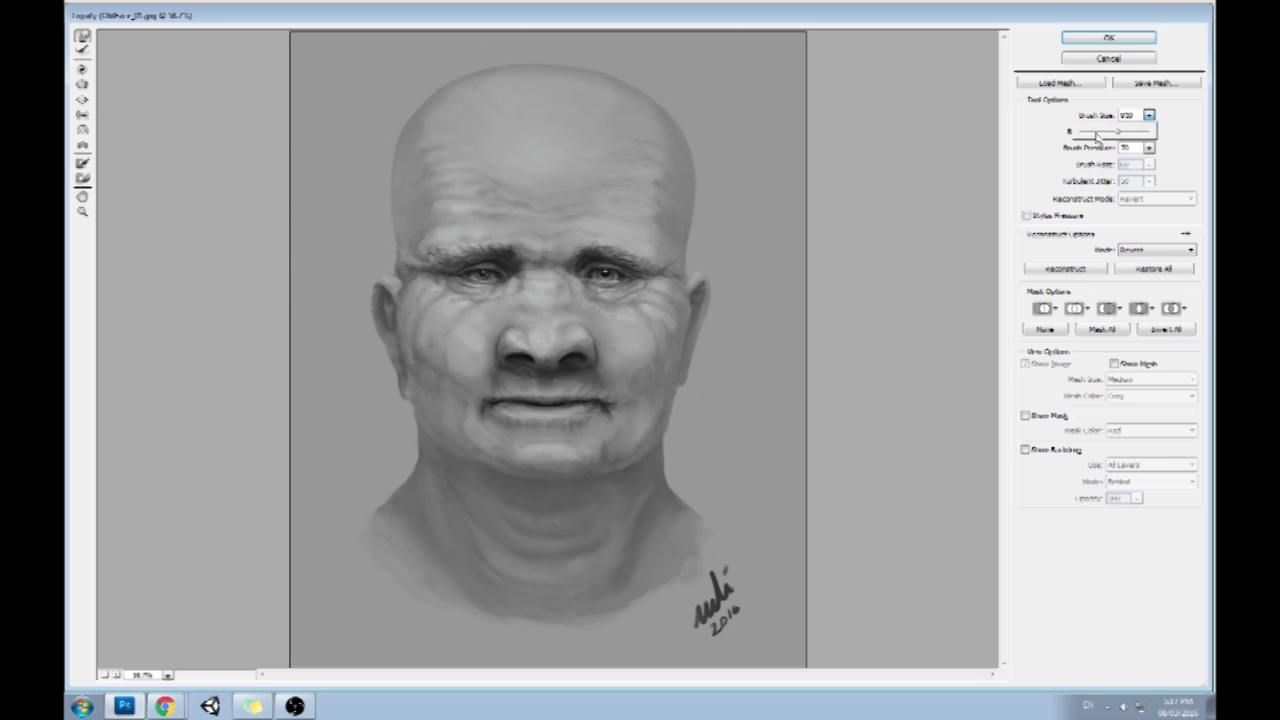
pyautogui.click(594, 222)
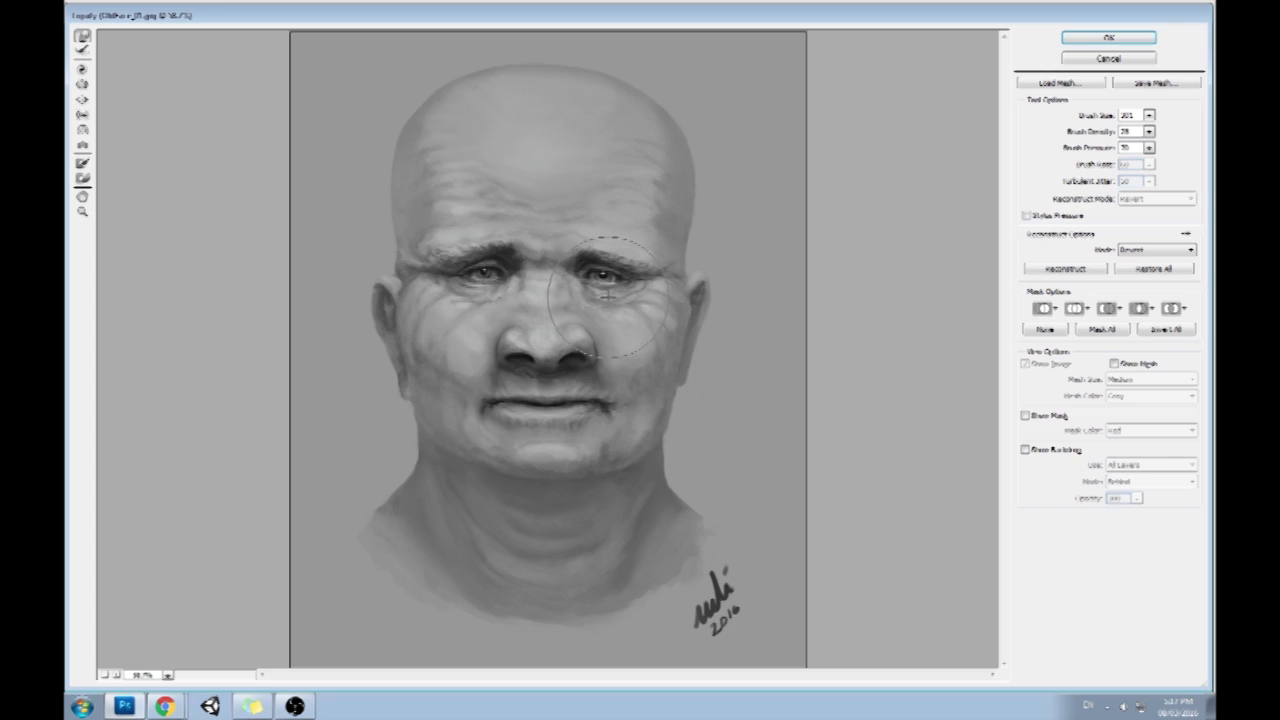
# Enlarge the Forward Warp brush and pull both sides of the lower face and jaw inward to narrow them
pyautogui.click(1149, 116)
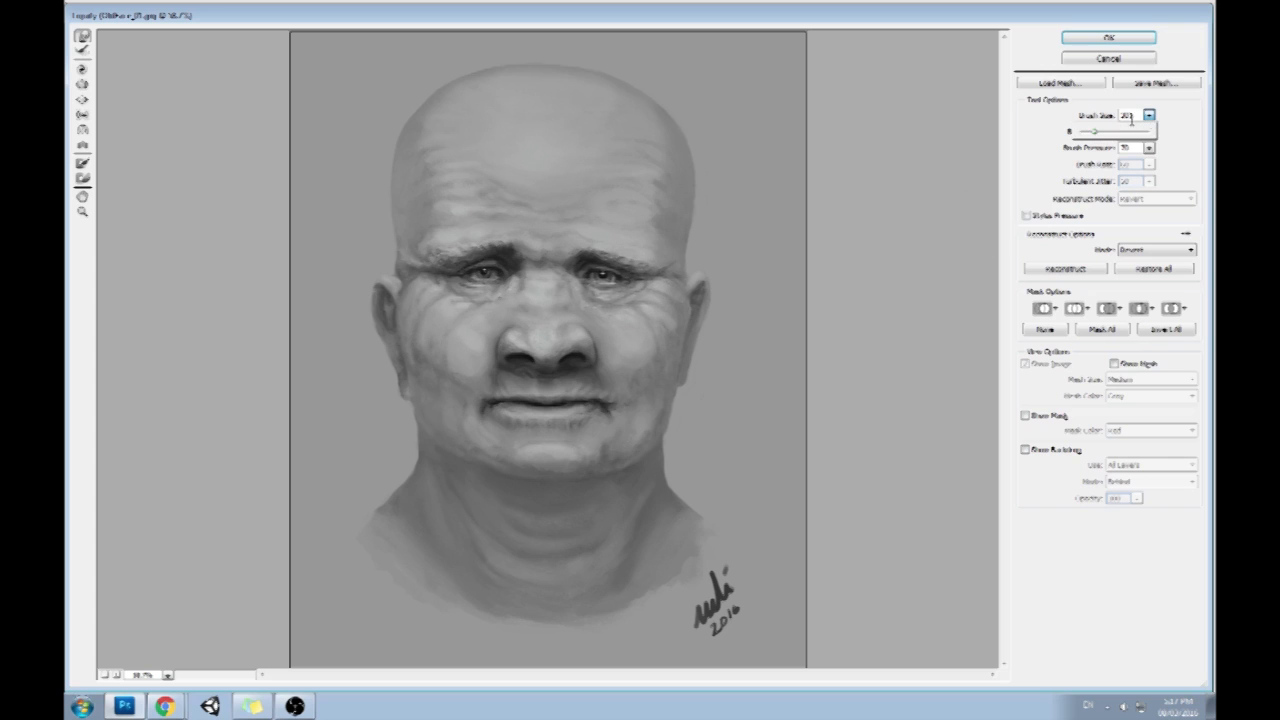
pyautogui.moveTo(409, 402); pyautogui.dragTo(416, 429)
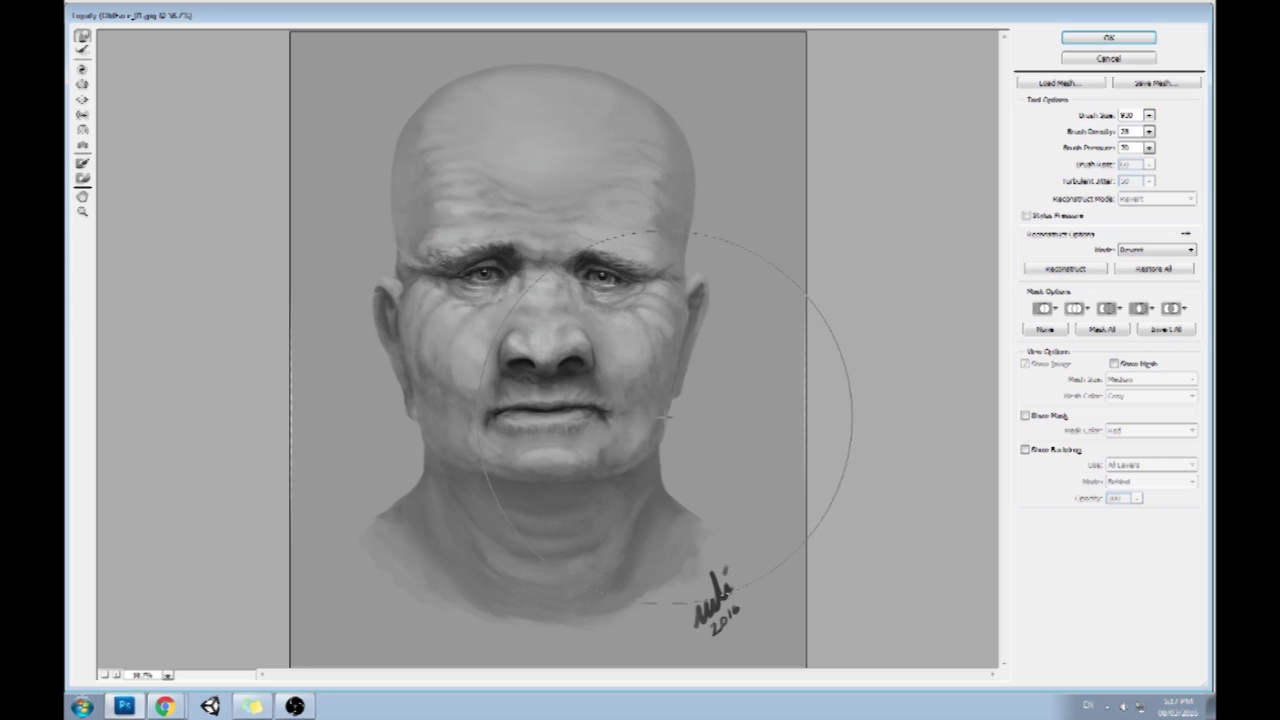
pyautogui.moveTo(415, 425); pyautogui.dragTo(445, 416)
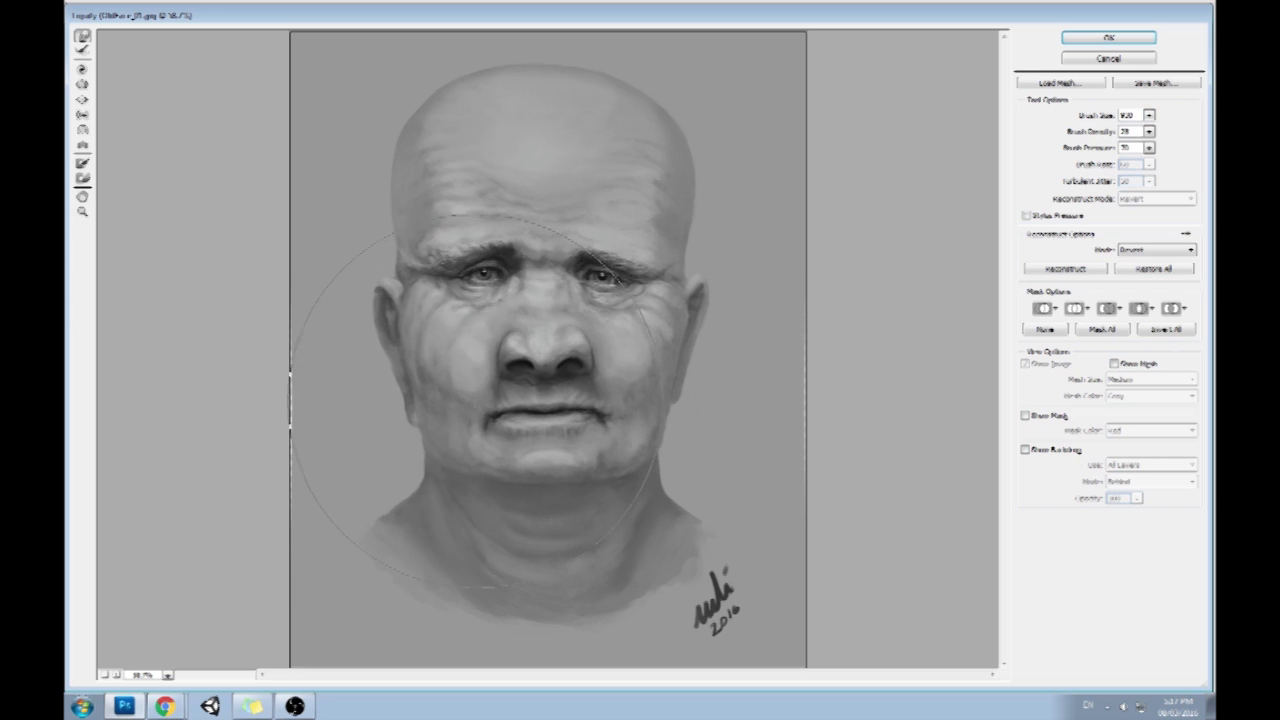
# Lengthen the chin downward and reshape the jawline using Forward Warp at brush size 900
pyautogui.moveTo(1149, 116); pyautogui.dragTo(1105, 131)
pyautogui.click(1120, 131)
pyautogui.click(543, 497)
pyautogui.moveTo(543, 497)
pyautogui.mouseDown()
pyautogui.moveTo(539, 541)
pyautogui.moveTo(537, 523)
pyautogui.mouseUp()
pyautogui.moveTo(485, 450); pyautogui.dragTo(498, 442)
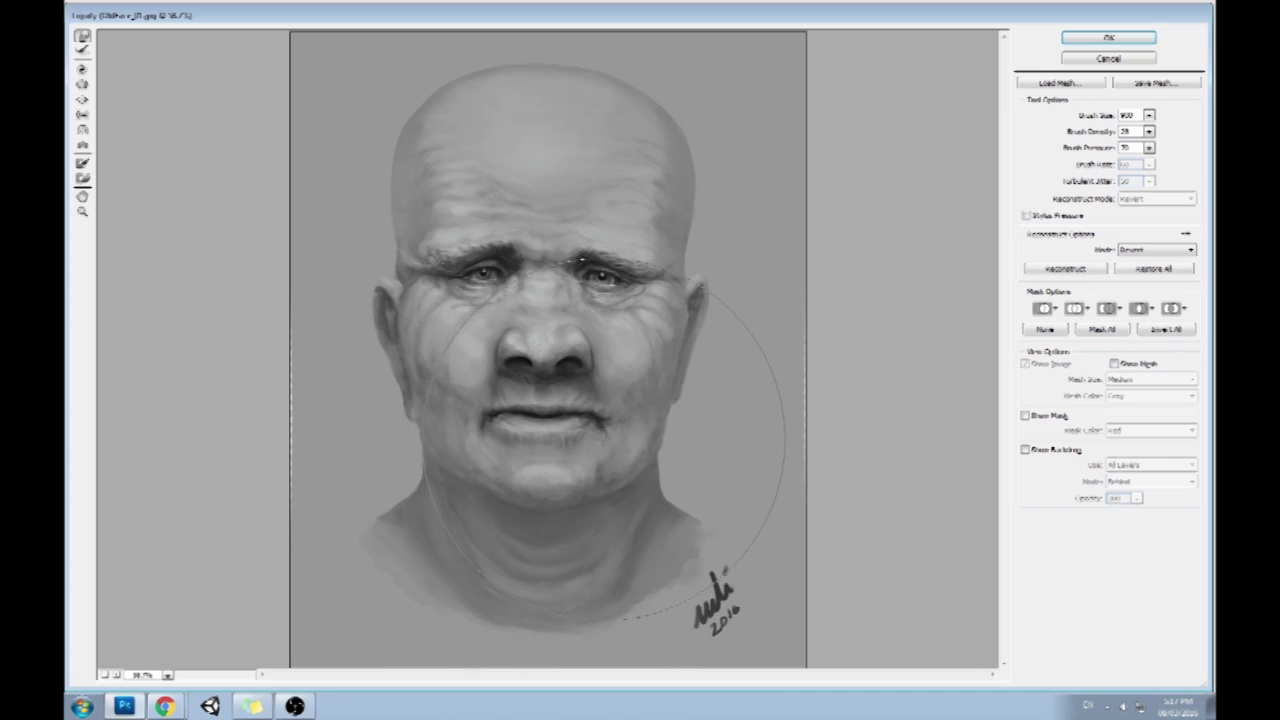
# Contract the cheek area beside the nose slightly using the Pucker tool
pyautogui.click(82, 84)
pyautogui.click(442, 338)
pyautogui.moveTo(442, 338)
pyautogui.mouseDown()
pyautogui.moveTo(541, 327)
pyautogui.moveTo(639, 353)
pyautogui.moveTo(455, 351)
pyautogui.mouseUp()
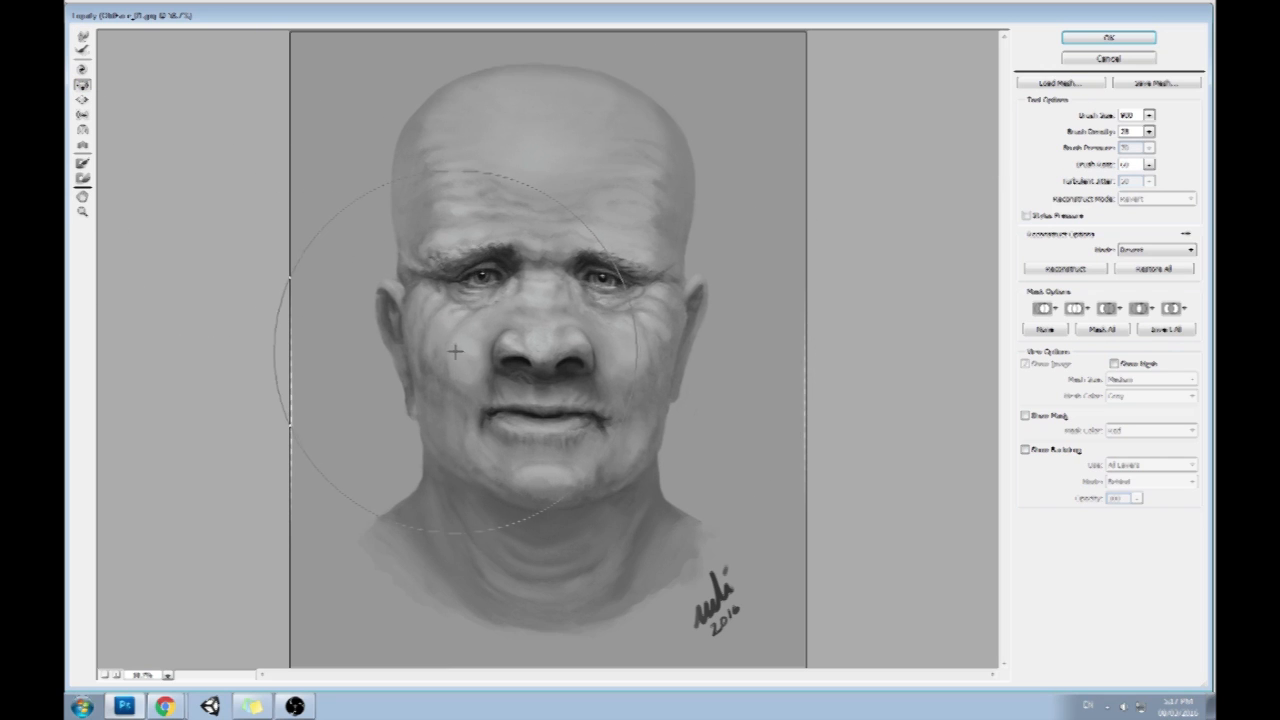
# Reshape the eye contours, nostrils and mouth using Forward Warp at a brush size of about 271
pyautogui.click(83, 37)
pyautogui.click(1149, 115)
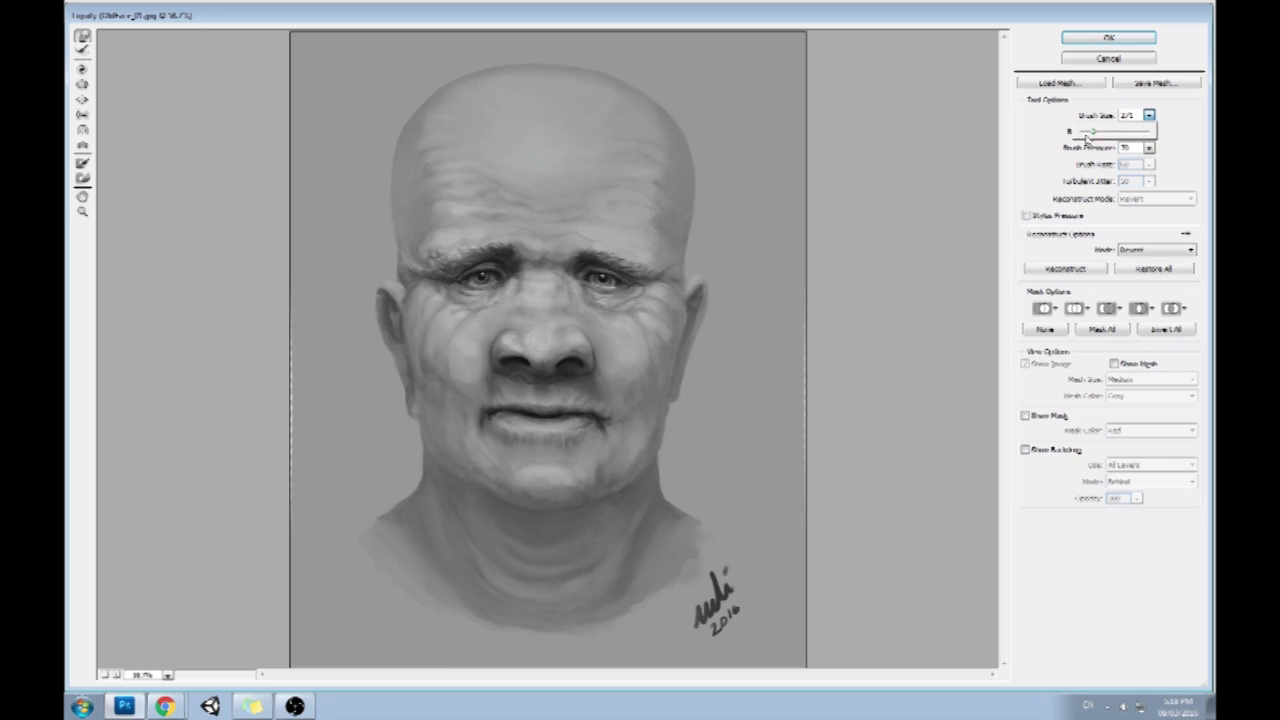
pyautogui.click(470, 285)
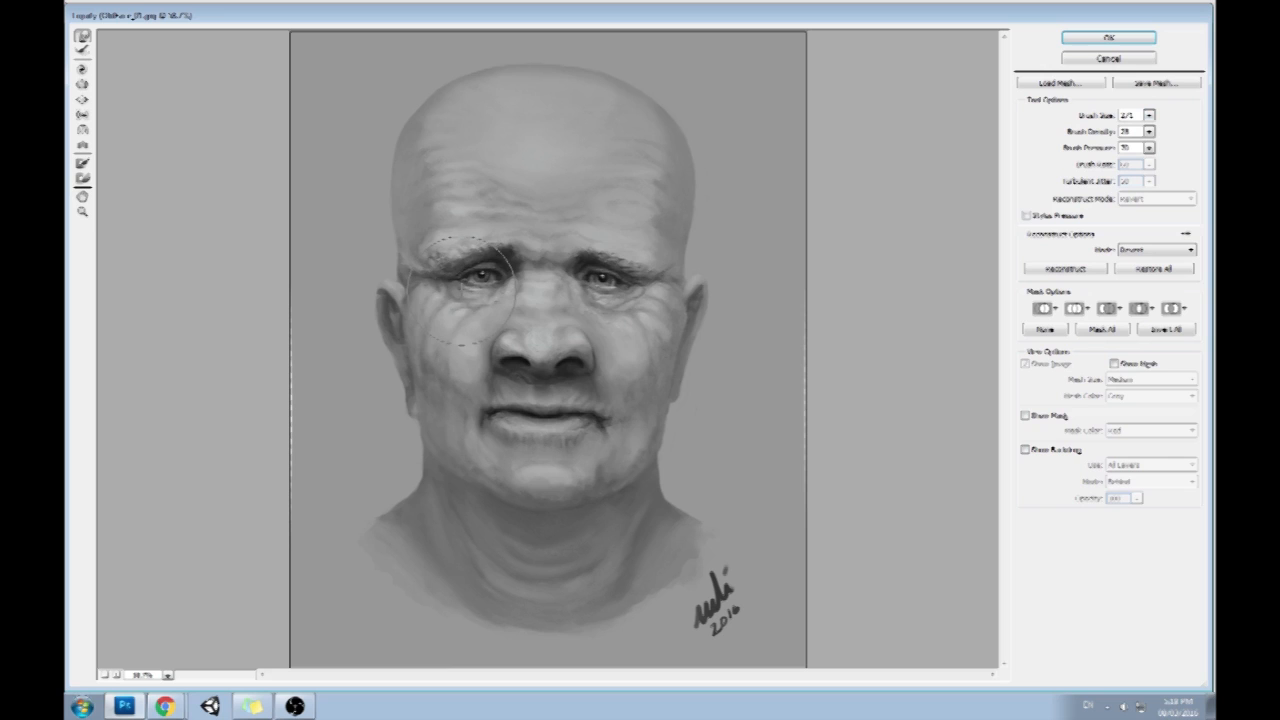
pyautogui.moveTo(633, 296); pyautogui.dragTo(624, 292)
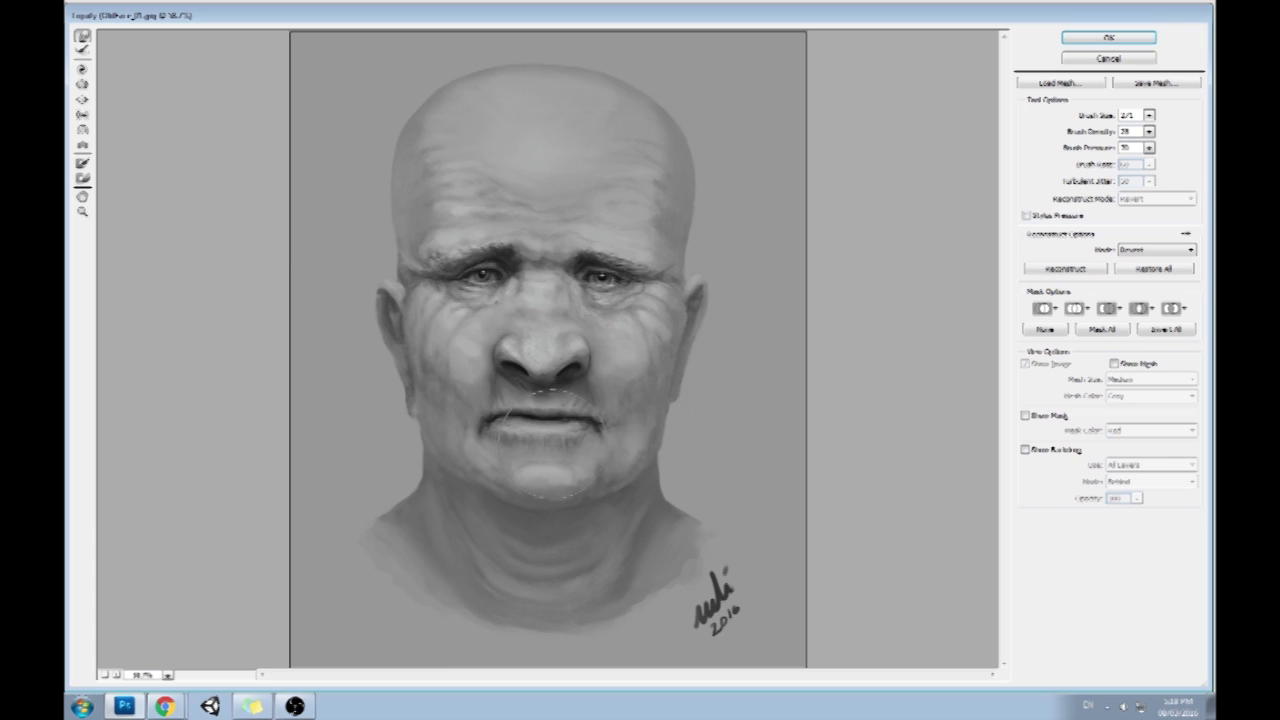
# Enlarge the Forward Warp brush, narrow both sides of the skull and taper the chin
pyautogui.click(1149, 115)
pyautogui.moveTo(1113, 137); pyautogui.dragTo(1125, 137)
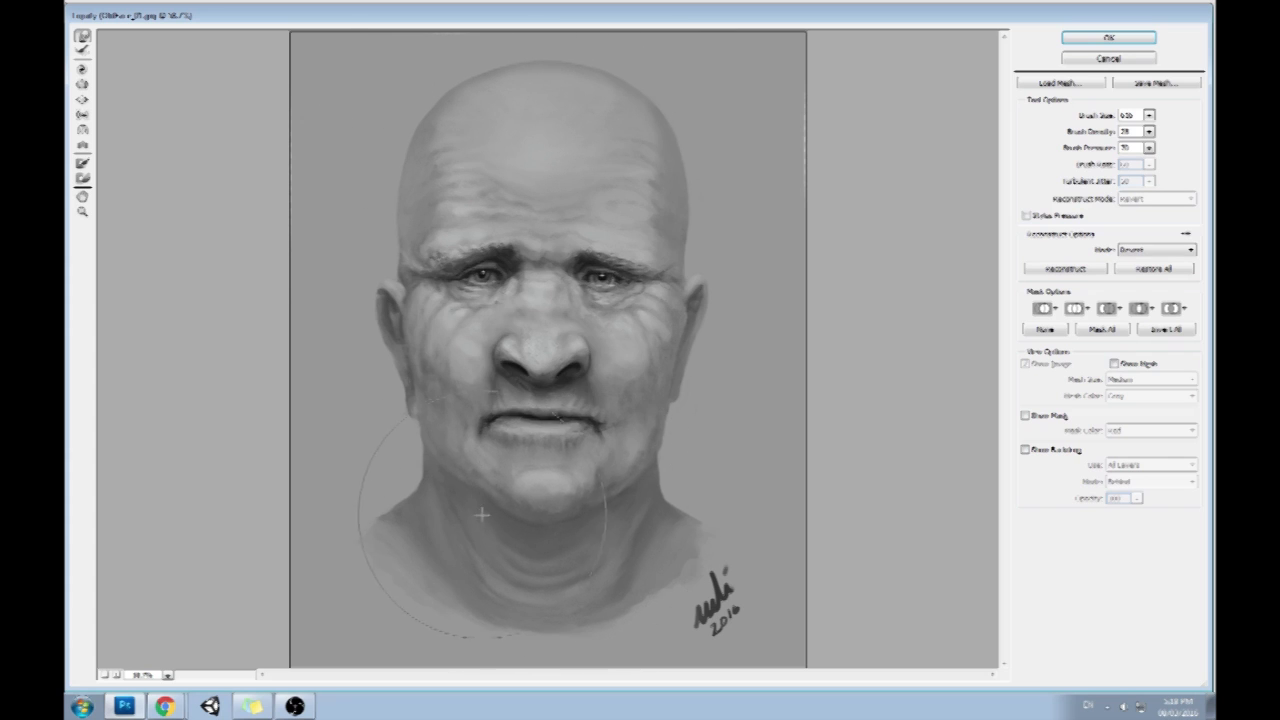
# Refine the jaw, mouth and inner eyebrow using Forward Warp at a brush size of about 196, and apply Liquify
pyautogui.click(1149, 115)
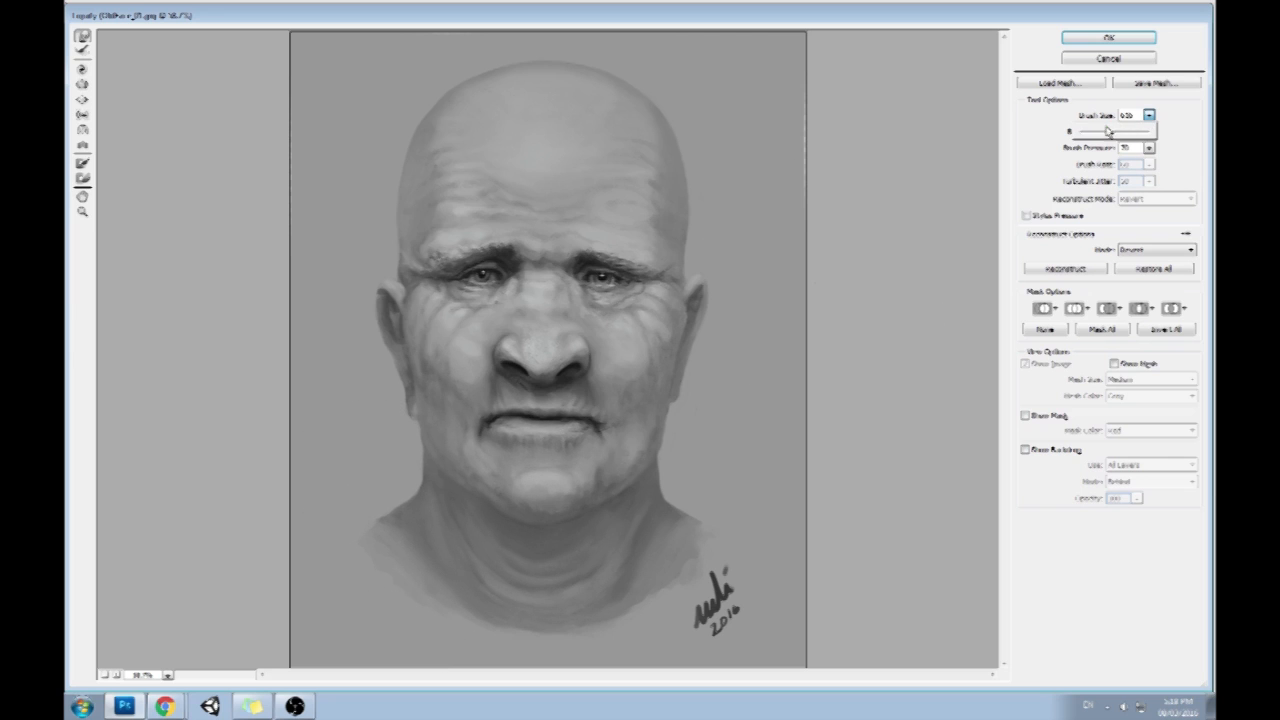
pyautogui.click(449, 478)
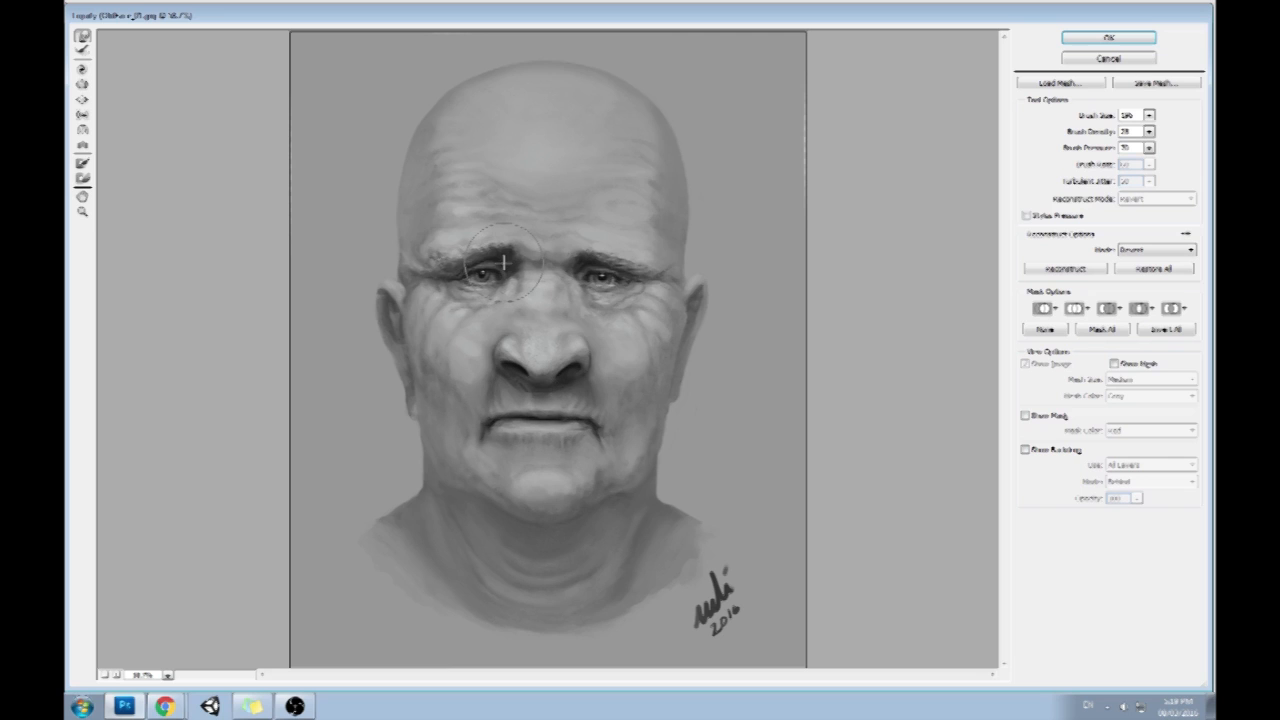
pyautogui.moveTo(471, 259); pyautogui.dragTo(485, 261)
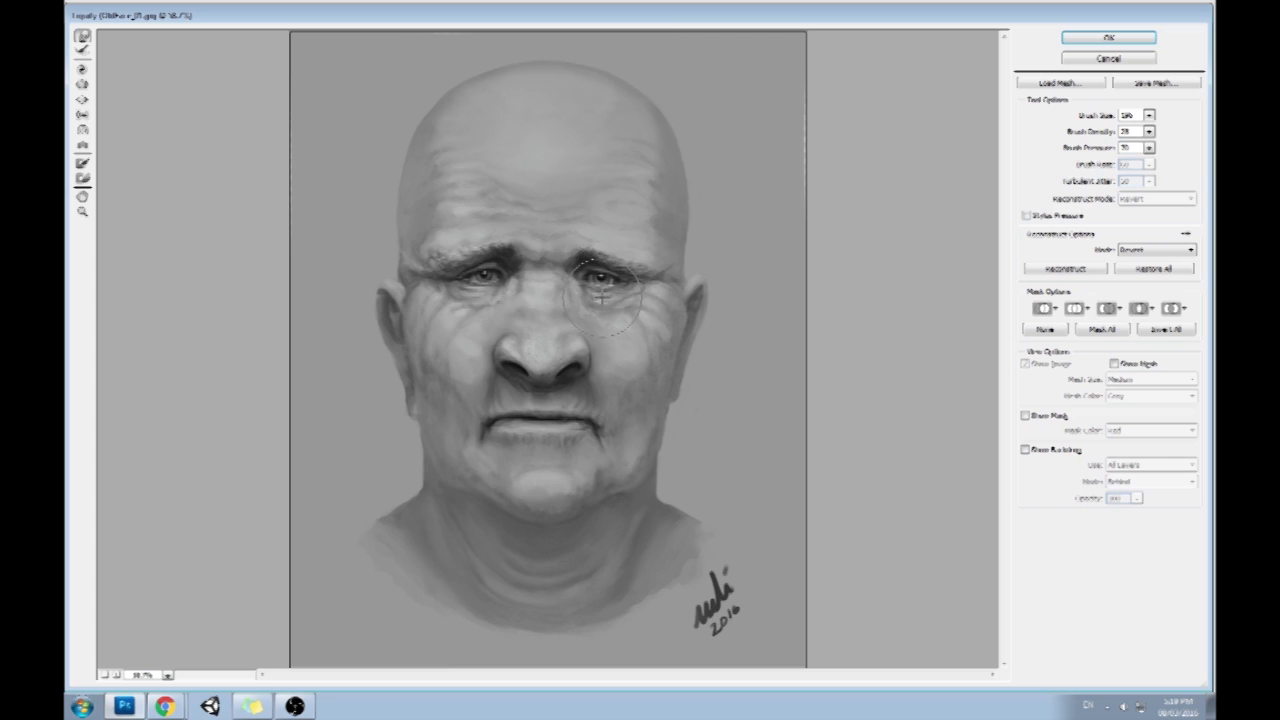
pyautogui.click(1100, 38)
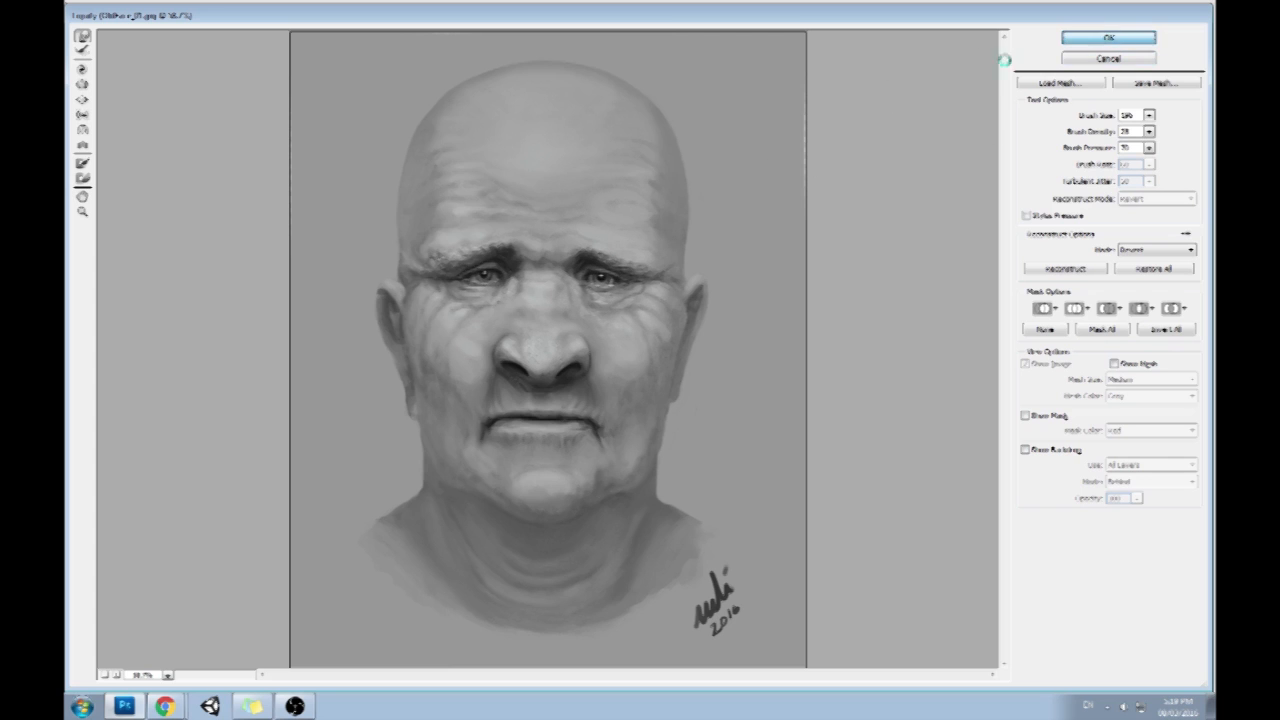
# Sample a dark tone near the eye and shade beside the nose bridge with the Brush in Normal mode
pyautogui.keyDown('alt'); pyautogui.click(621, 303); pyautogui.keyUp('alt')
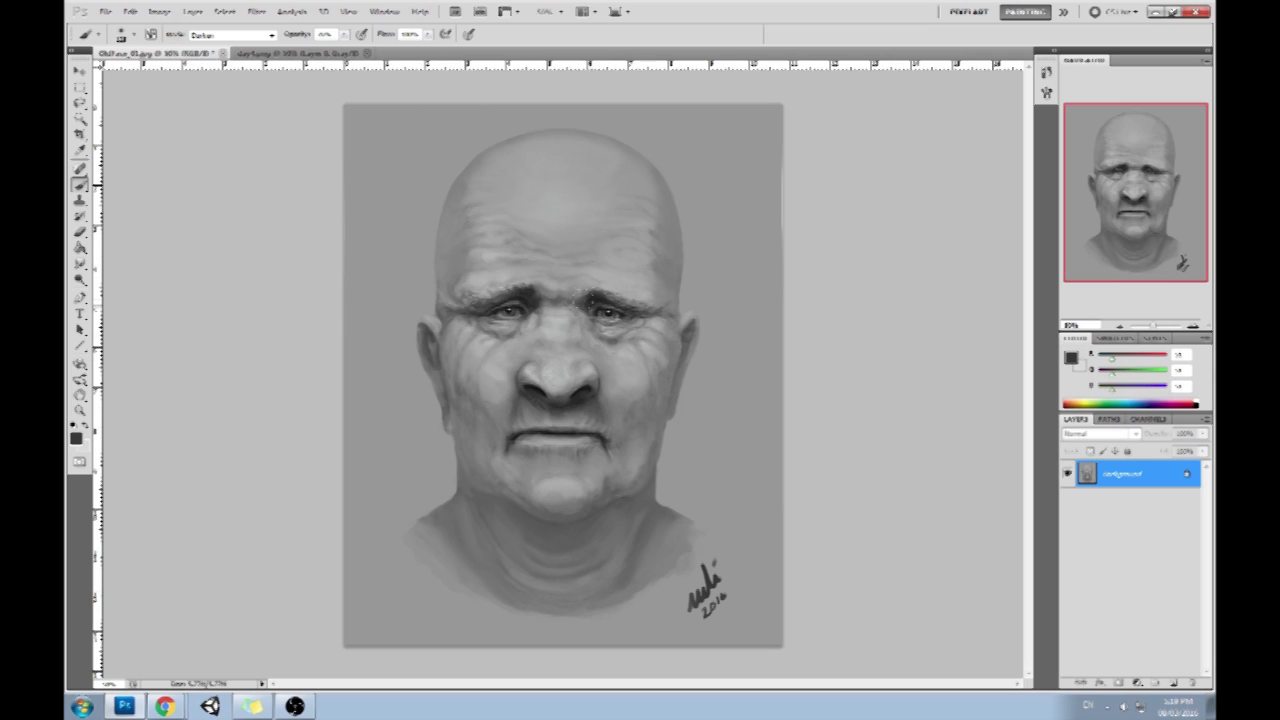
pyautogui.click(250, 35)
pyautogui.click(230, 48)
pyautogui.moveTo(524, 316); pyautogui.dragTo(542, 326)
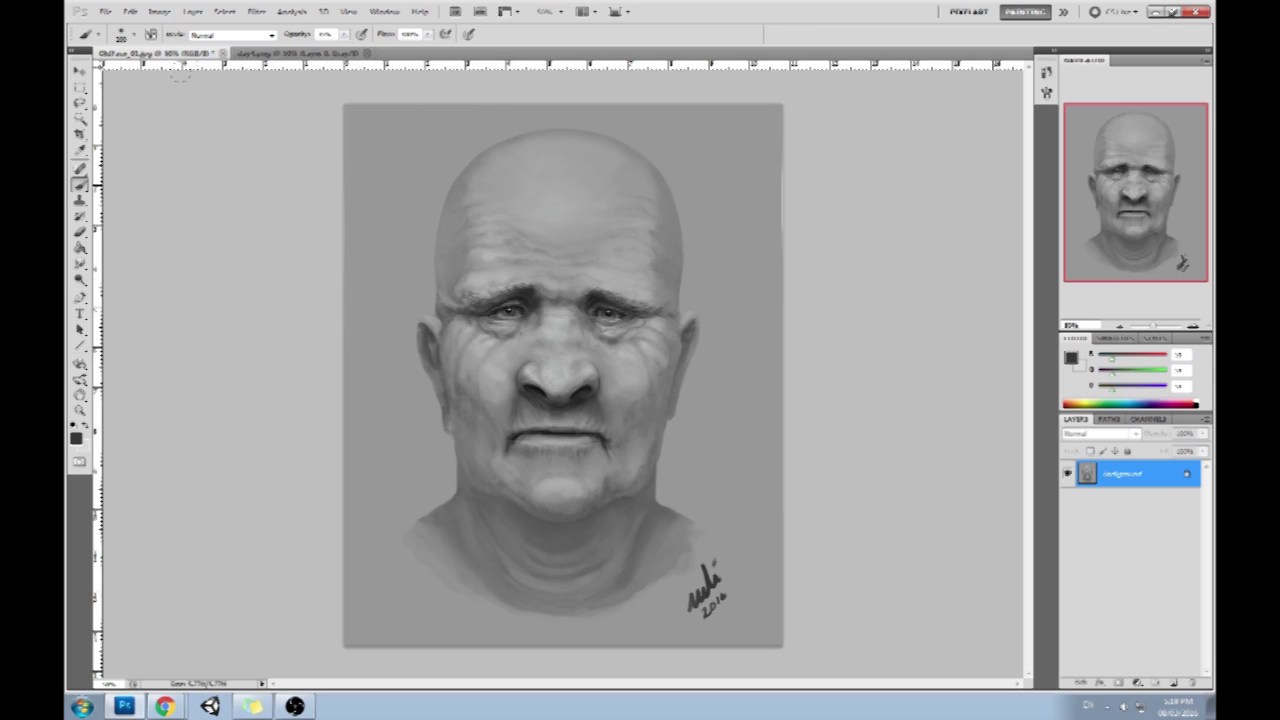
# Set the Brush mode to Darken and try shading across the nose and the fold from nostril to mouth corner
pyautogui.click(232, 36)
pyautogui.click(222, 102)
pyautogui.moveTo(562, 371)
pyautogui.mouseDown()
pyautogui.moveTo(534, 391)
pyautogui.moveTo(510, 371)
pyautogui.mouseUp()
pyautogui.moveTo(596, 380); pyautogui.dragTo(612, 430)
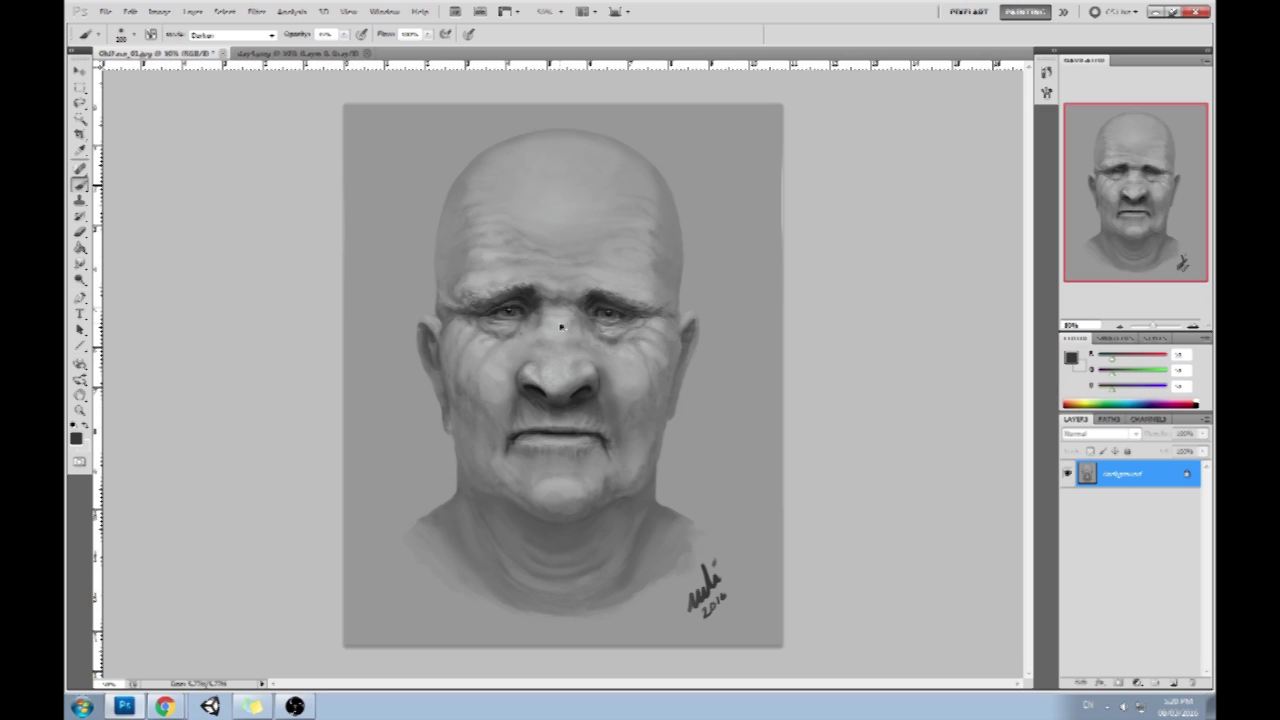
# Undo the recent shading strokes around the nose and mouth
pyautogui.hotkey('ctrl', 'z')
pyautogui.hotkey('ctrl', 'z')
pyautogui.hotkey('ctrl', 'z')
pyautogui.hotkey('ctrl', 'z')
# Try darkening the fold between the nostril and mouth corner with a resampled tone, undoing each attempt
pyautogui.moveTo(602, 406); pyautogui.dragTo(614, 438)
pyautogui.hotkey('ctrl', 'z')
pyautogui.keyDown('alt'); pyautogui.click(598, 398); pyautogui.keyUp('alt')
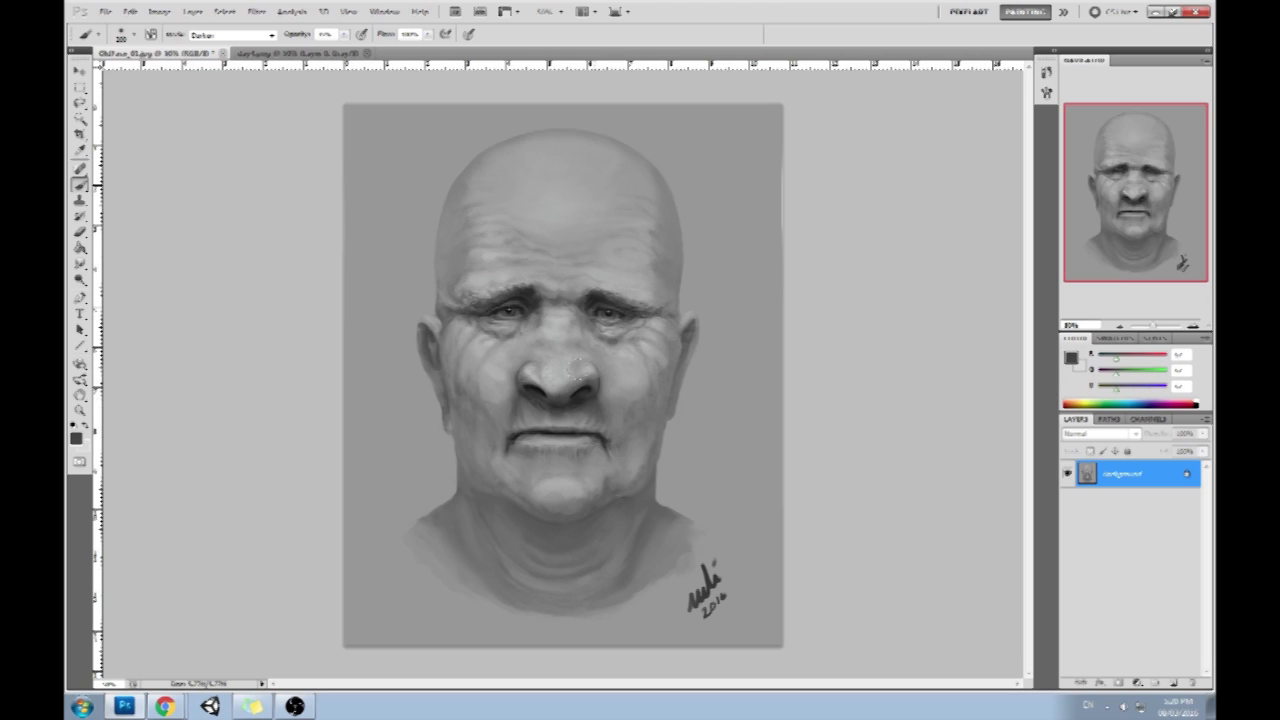
pyautogui.moveTo(599, 378); pyautogui.dragTo(603, 427)
pyautogui.hotkey('ctrl', 'z')
pyautogui.moveTo(598, 380); pyautogui.dragTo(607, 430)
pyautogui.hotkey('ctrl', 'z')
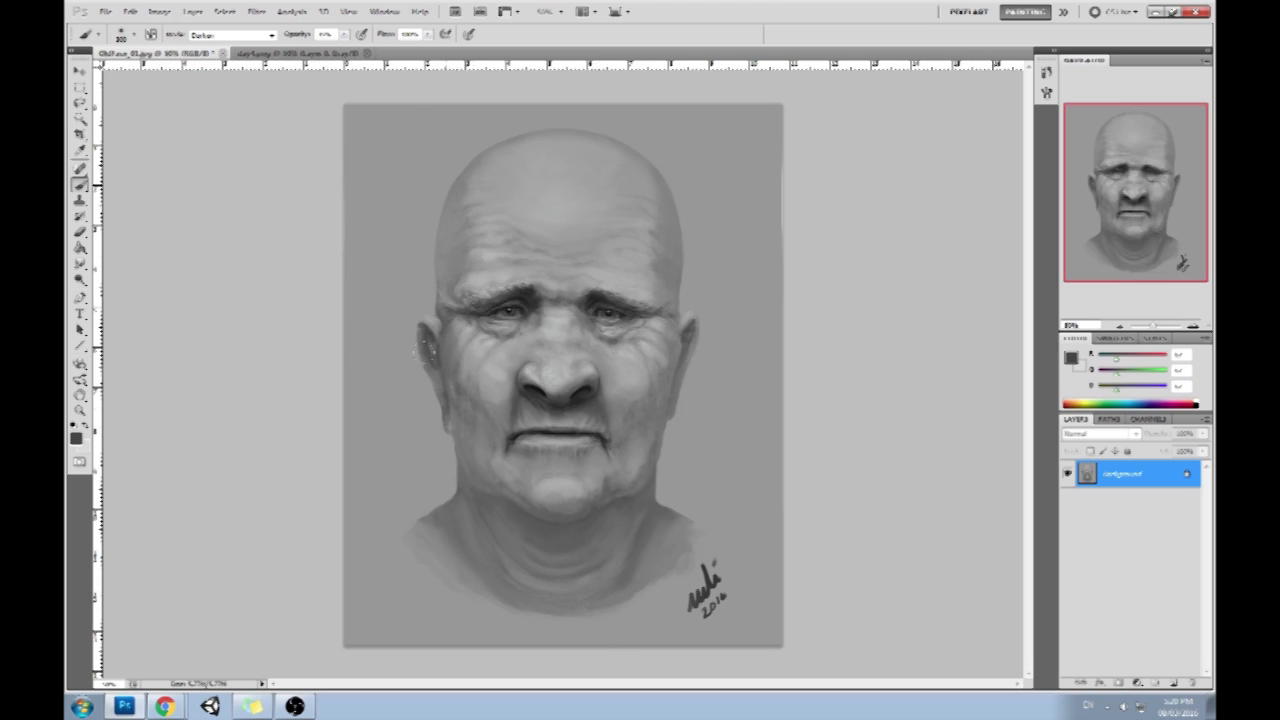
# Sample mid-grey tones from the sides of the face and darken the outer cheek near the ear
pyautogui.keyDown('alt'); pyautogui.click(448, 307); pyautogui.keyUp('alt')
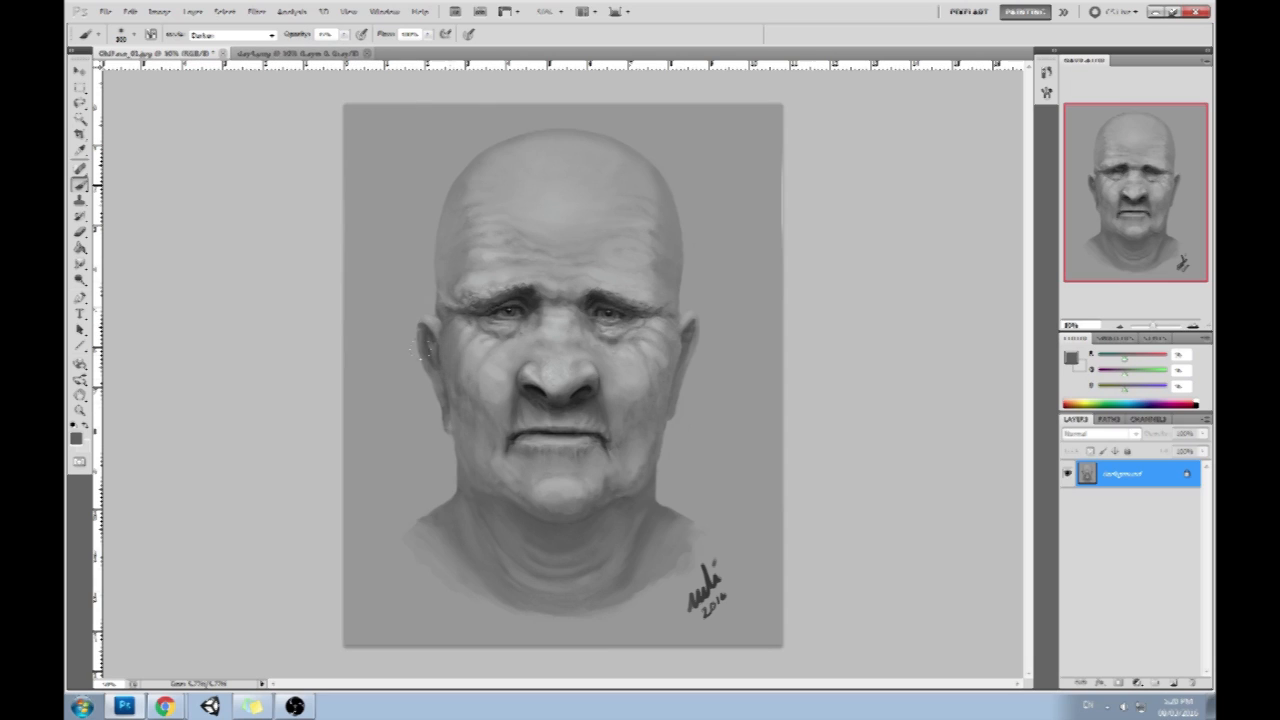
pyautogui.moveTo(454, 358); pyautogui.dragTo(450, 330)
pyautogui.keyDown('alt'); pyautogui.click(661, 380); pyautogui.keyUp('alt')
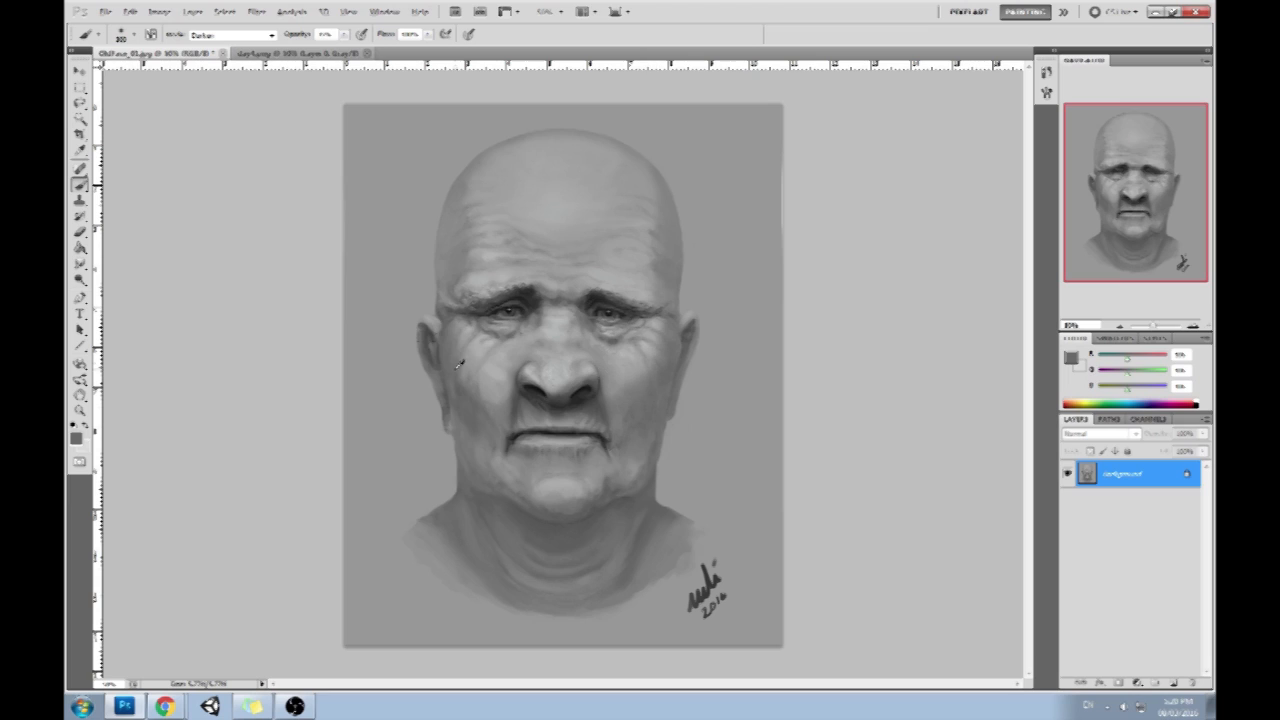
pyautogui.moveTo(464, 358); pyautogui.dragTo(472, 374)
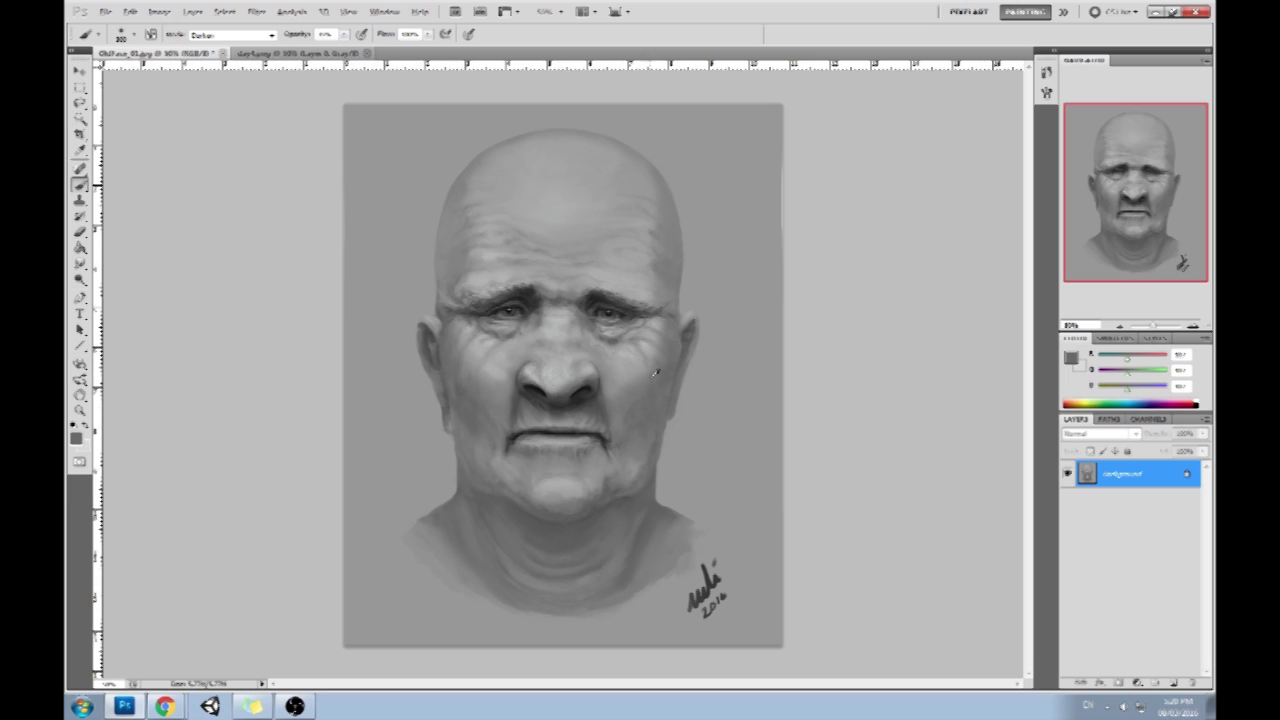
# Set the Brush mode to Normal and repaint the side of the nose bridge with light tones sampled from it
pyautogui.keyDown('alt'); pyautogui.click(554, 314); pyautogui.keyUp('alt')
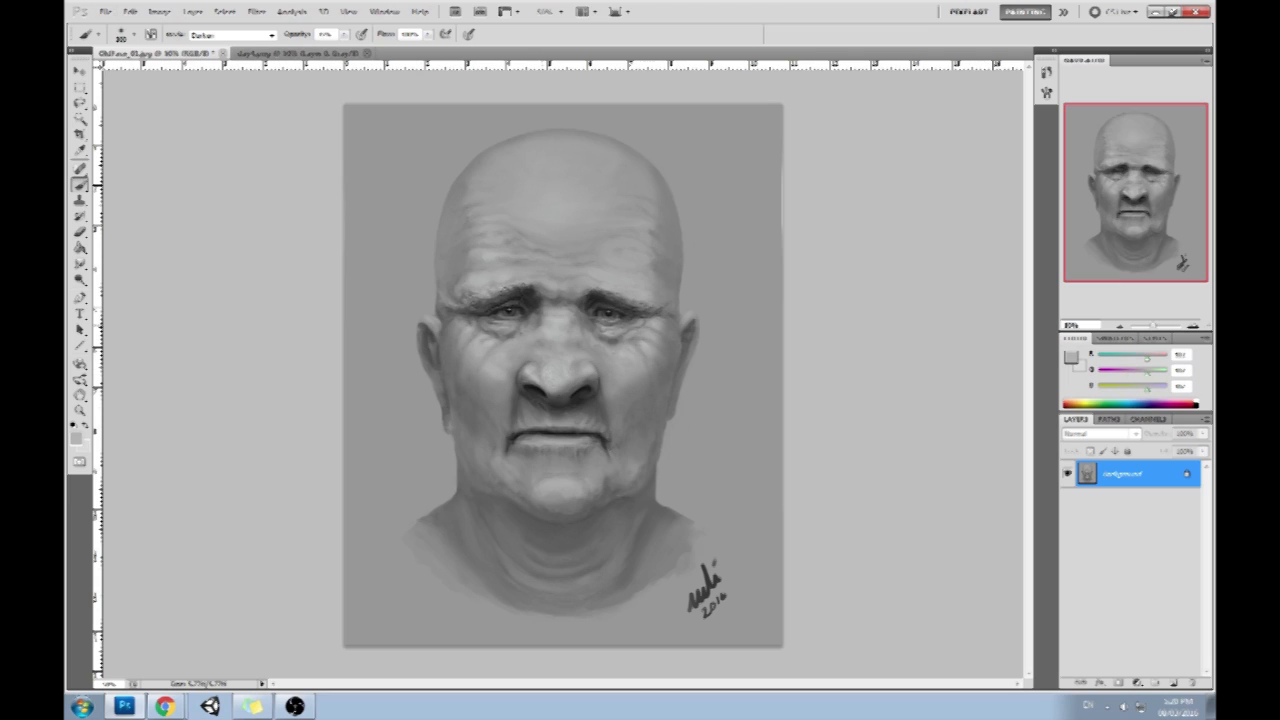
pyautogui.keyDown('alt'); pyautogui.click(554, 324); pyautogui.keyUp('alt')
pyautogui.click(232, 35)
pyautogui.click(245, 48)
pyautogui.keyDown('alt'); pyautogui.click(562, 318); pyautogui.keyUp('alt')
pyautogui.moveTo(540, 318); pyautogui.dragTo(536, 328)
pyautogui.keyDown('alt'); pyautogui.click(538, 292); pyautogui.keyUp('alt')
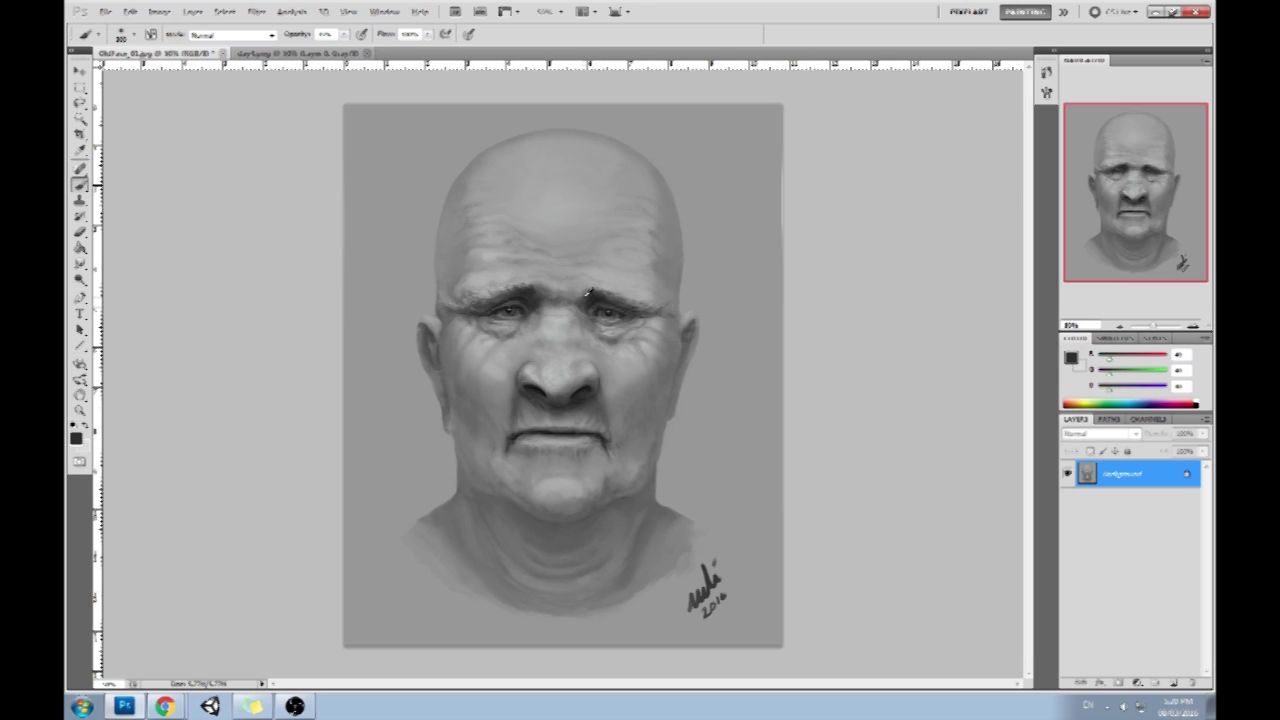
# Blend the area between the eyebrows and the top of the nose with tones sampled from around it
pyautogui.keyDown('alt'); pyautogui.click(570, 283); pyautogui.keyUp('alt')
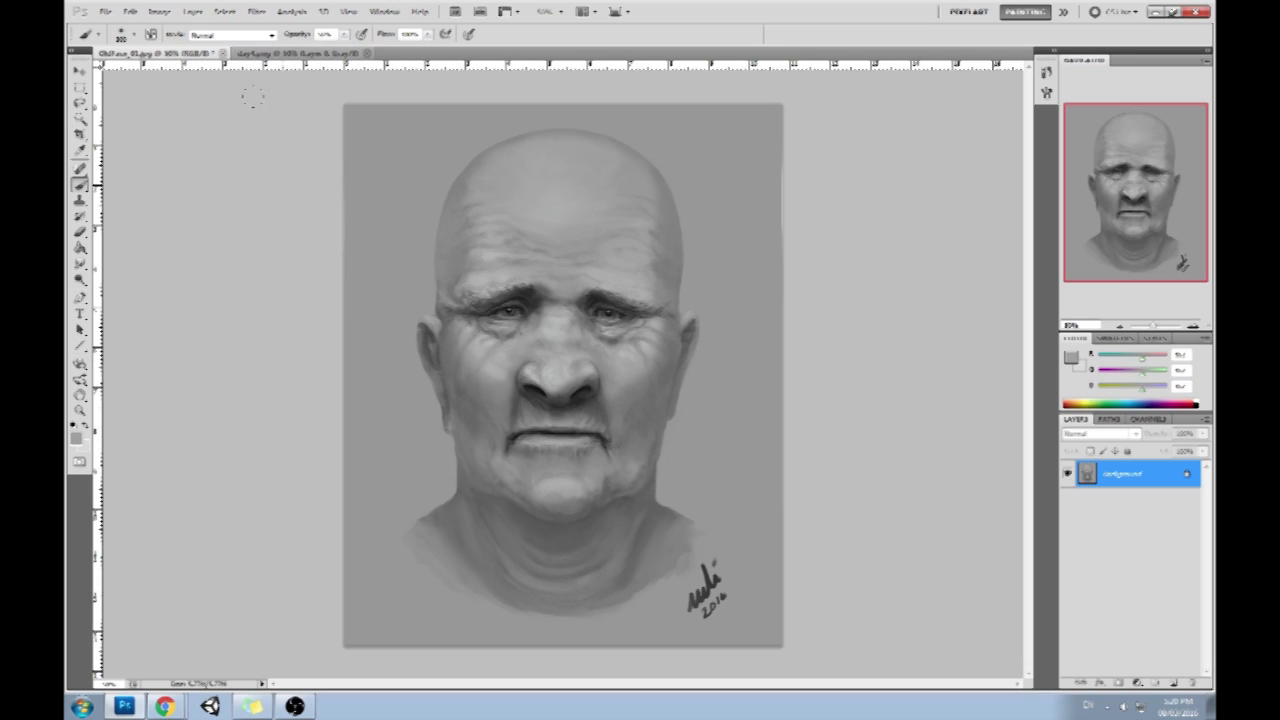
pyautogui.keyDown('alt'); pyautogui.click(568, 314); pyautogui.keyUp('alt')
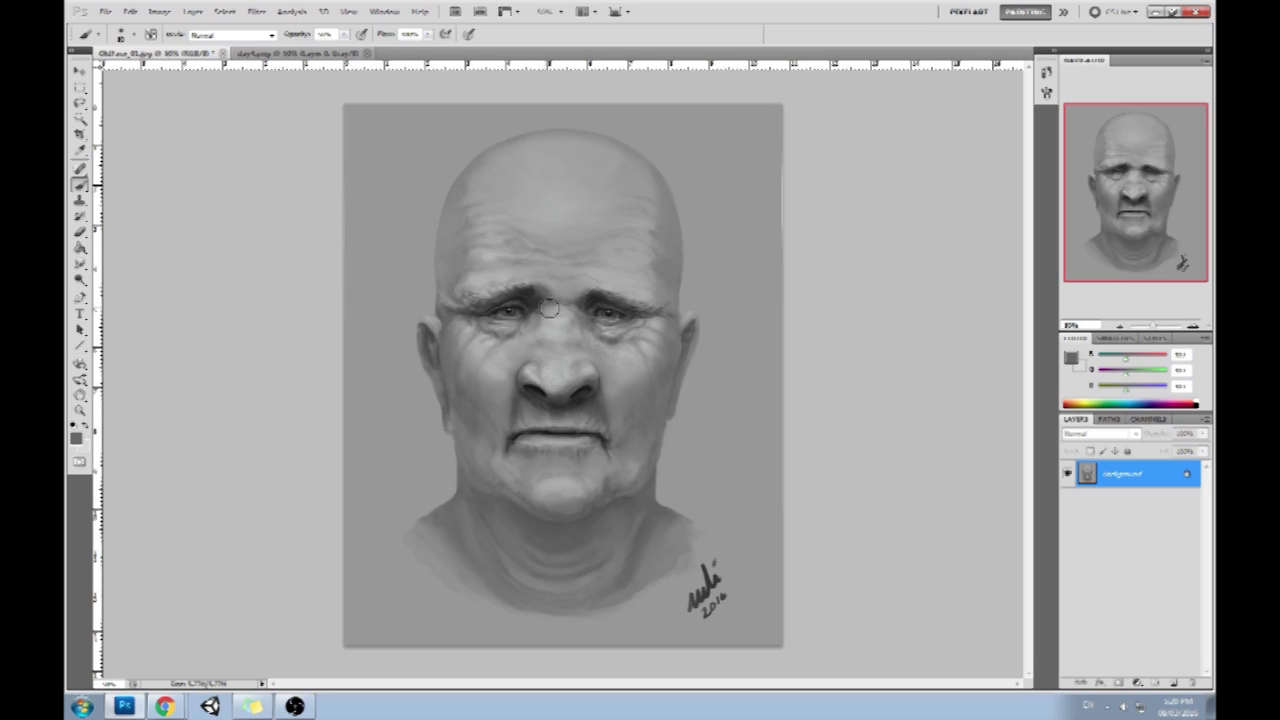
pyautogui.keyDown('alt'); pyautogui.click(581, 297); pyautogui.keyUp('alt')
pyautogui.keyDown('alt'); pyautogui.click(570, 288); pyautogui.keyUp('alt')
pyautogui.keyDown('alt'); pyautogui.click(557, 321); pyautogui.keyUp('alt')
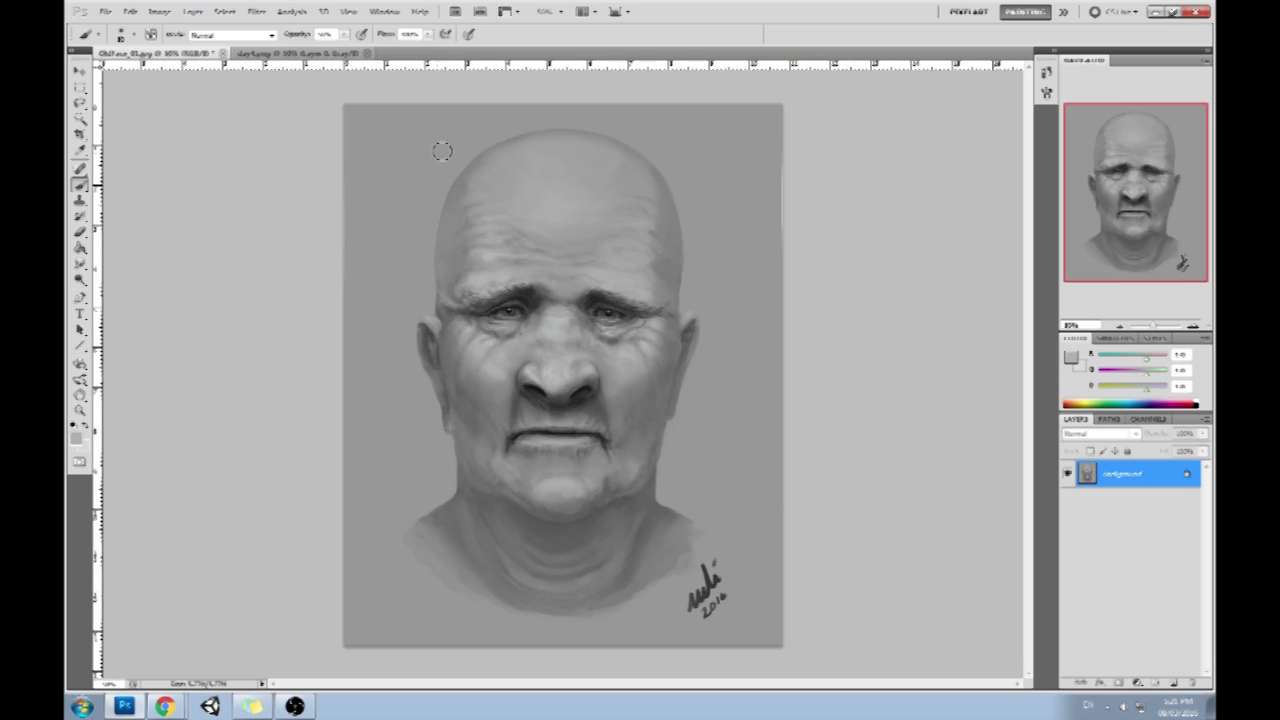
# Adjust the brush size, soften the forehead wrinkles and shade both sides of the forehead with a sampled tone
pyautogui.press('[')
pyautogui.press('[')
pyautogui.press('[')
pyautogui.press('[')
pyautogui.press('[')
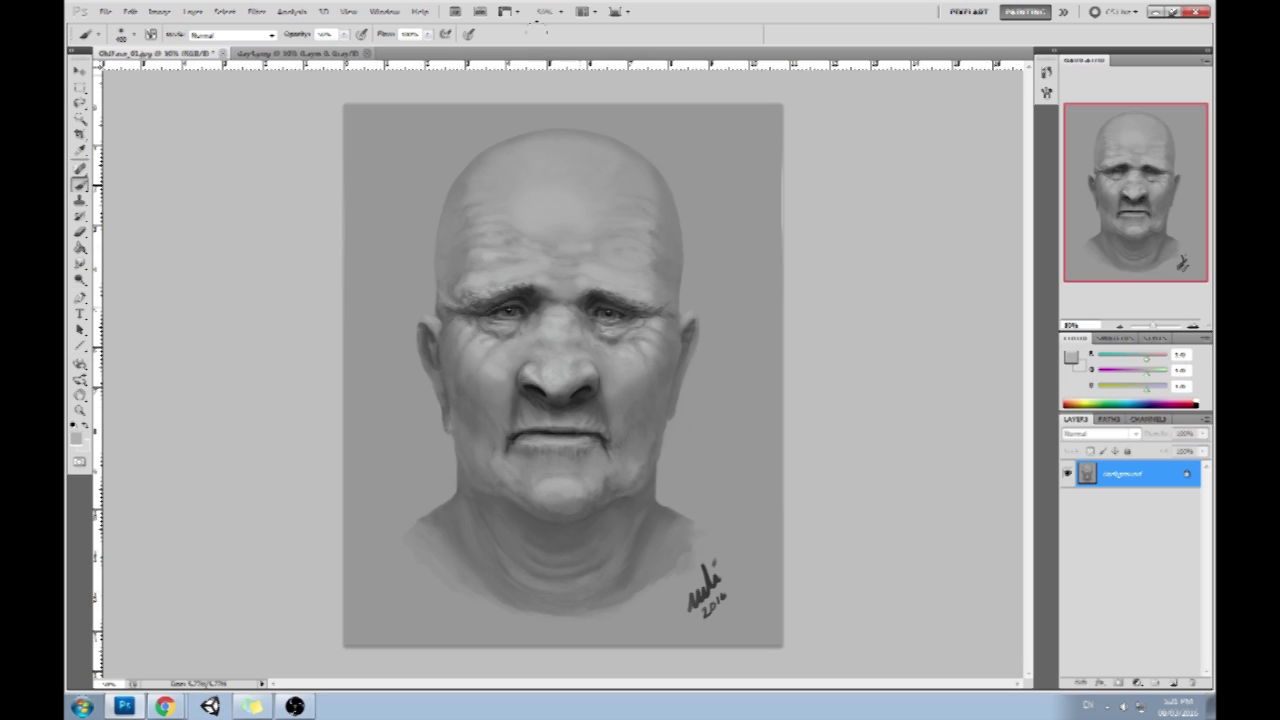
pyautogui.keyDown('alt'); pyautogui.click(475, 183); pyautogui.keyUp('alt')
pyautogui.moveTo(463, 210); pyautogui.dragTo(461, 270)
pyautogui.moveTo(664, 230); pyautogui.dragTo(664, 266)
# Repaint the nose bridge and the cheek beside it with tones sampled from around the nose
pyautogui.keyDown('alt'); pyautogui.click(606, 356); pyautogui.keyUp('alt')
pyautogui.keyDown('alt'); pyautogui.click(536, 364); pyautogui.keyUp('alt')
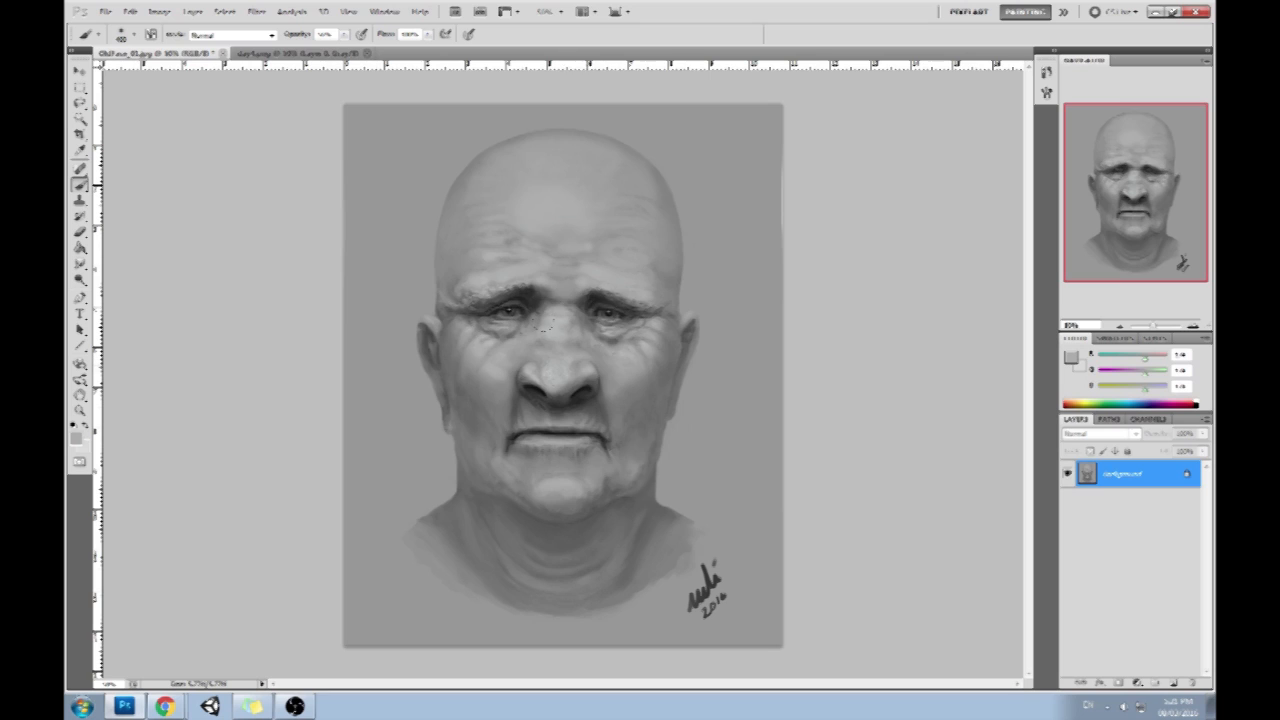
pyautogui.keyDown('alt'); pyautogui.click(571, 378); pyautogui.keyUp('alt')
pyautogui.keyDown('alt'); pyautogui.click(510, 352); pyautogui.keyUp('alt')
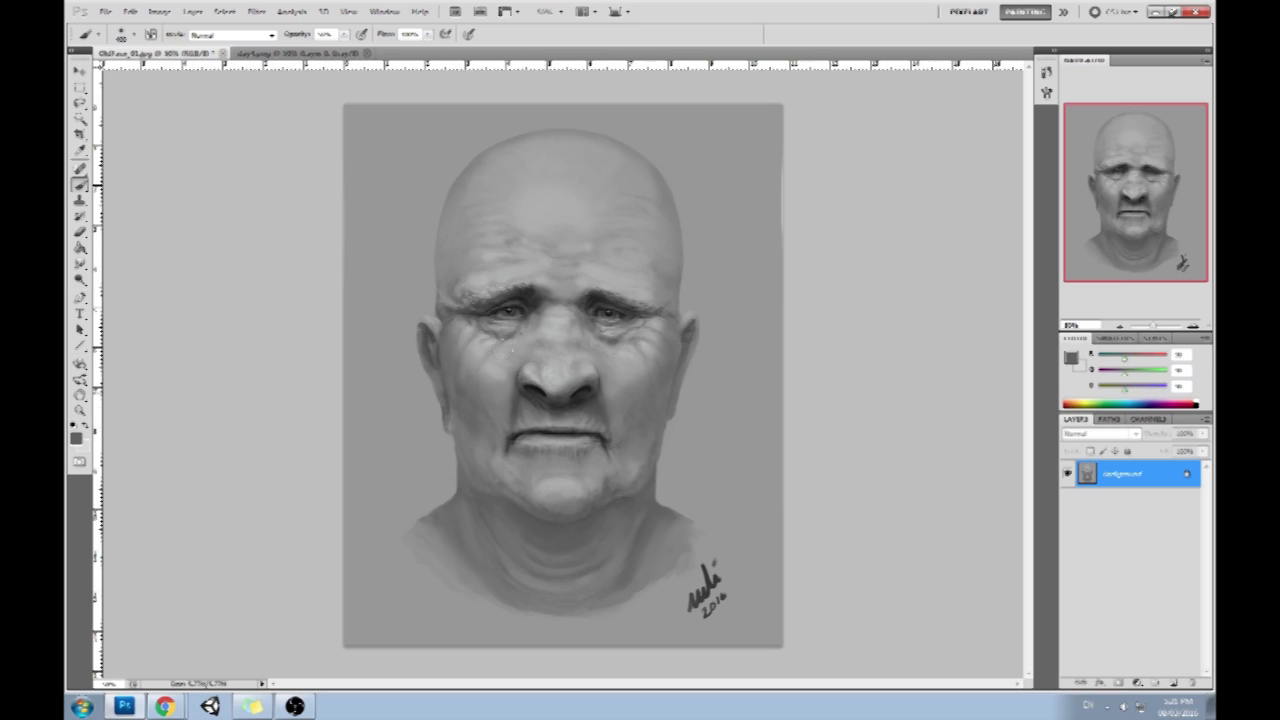
pyautogui.keyDown('alt'); pyautogui.click(541, 388); pyautogui.keyUp('alt')
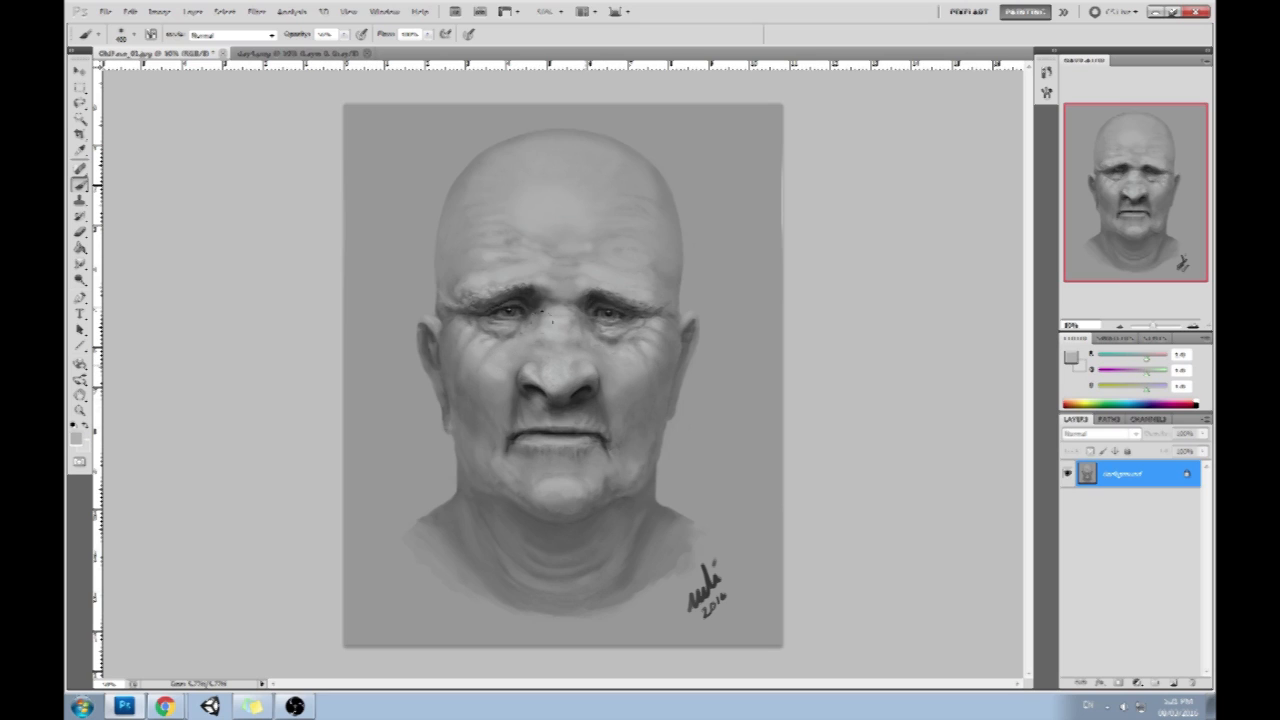
pyautogui.keyDown('alt'); pyautogui.click(545, 402); pyautogui.keyUp('alt')
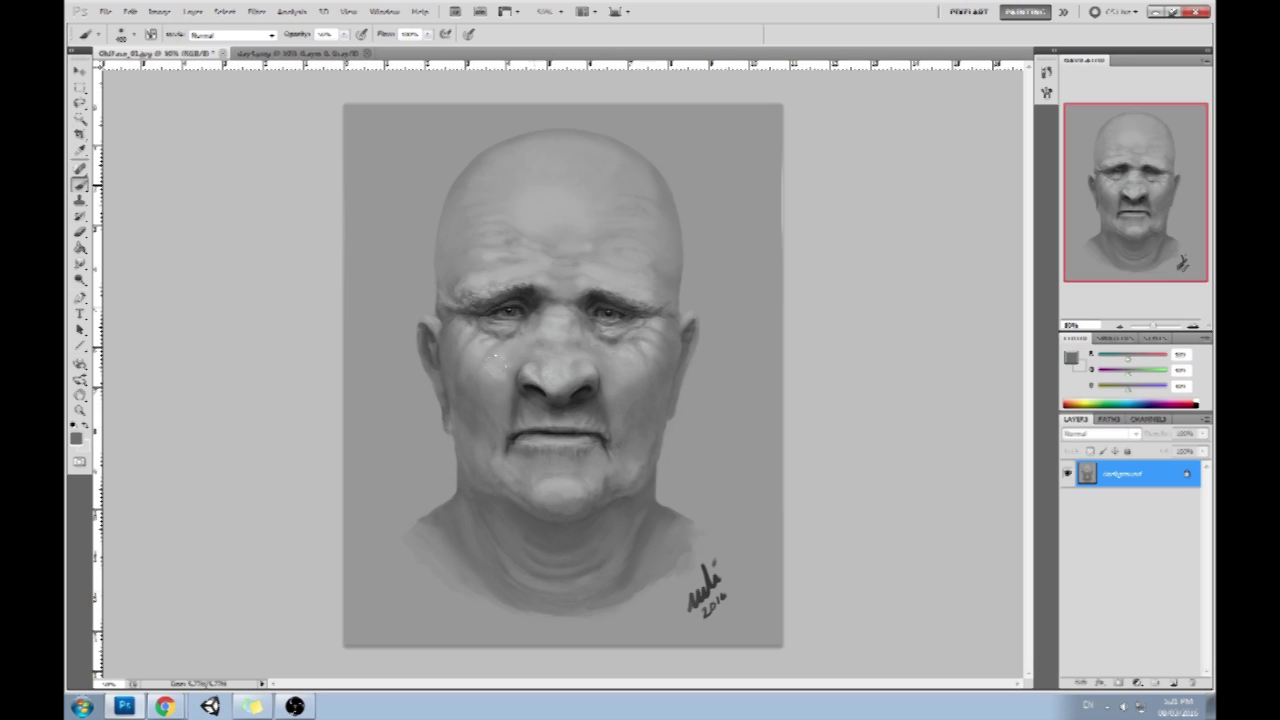
# Sample tones beside the nostril, undo a trial stroke above the mouth and adjust the brush opacity
pyautogui.keyDown('alt'); pyautogui.click(583, 399); pyautogui.keyUp('alt')
pyautogui.keyDown('alt'); pyautogui.click(614, 388); pyautogui.keyUp('alt')
pyautogui.moveTo(593, 410); pyautogui.dragTo(570, 432)
pyautogui.hotkey('ctrl', 'z')
pyautogui.moveTo(344, 35); pyautogui.dragTo(312, 56)
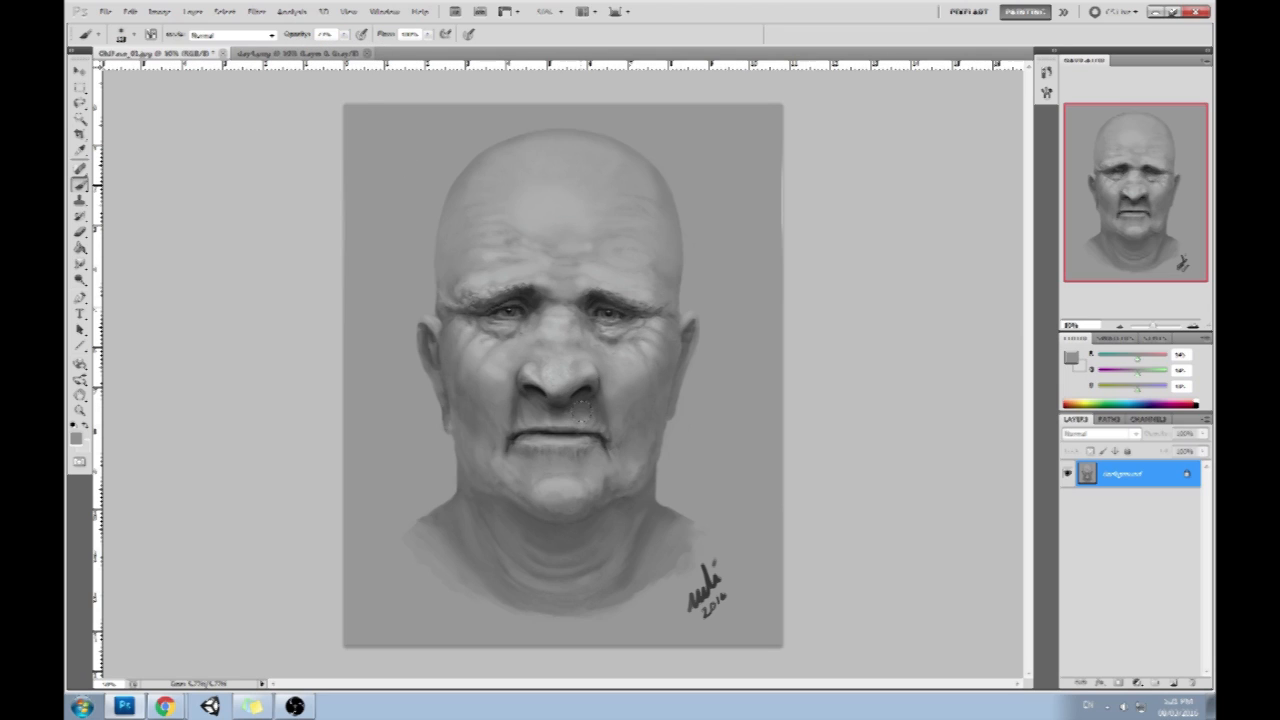
# Blend the folds running down from both nostrils with tones sampled around them
pyautogui.keyDown('alt'); pyautogui.click(512, 400); pyautogui.keyUp('alt')
pyautogui.keyDown('alt'); pyautogui.click(514, 390); pyautogui.keyUp('alt')
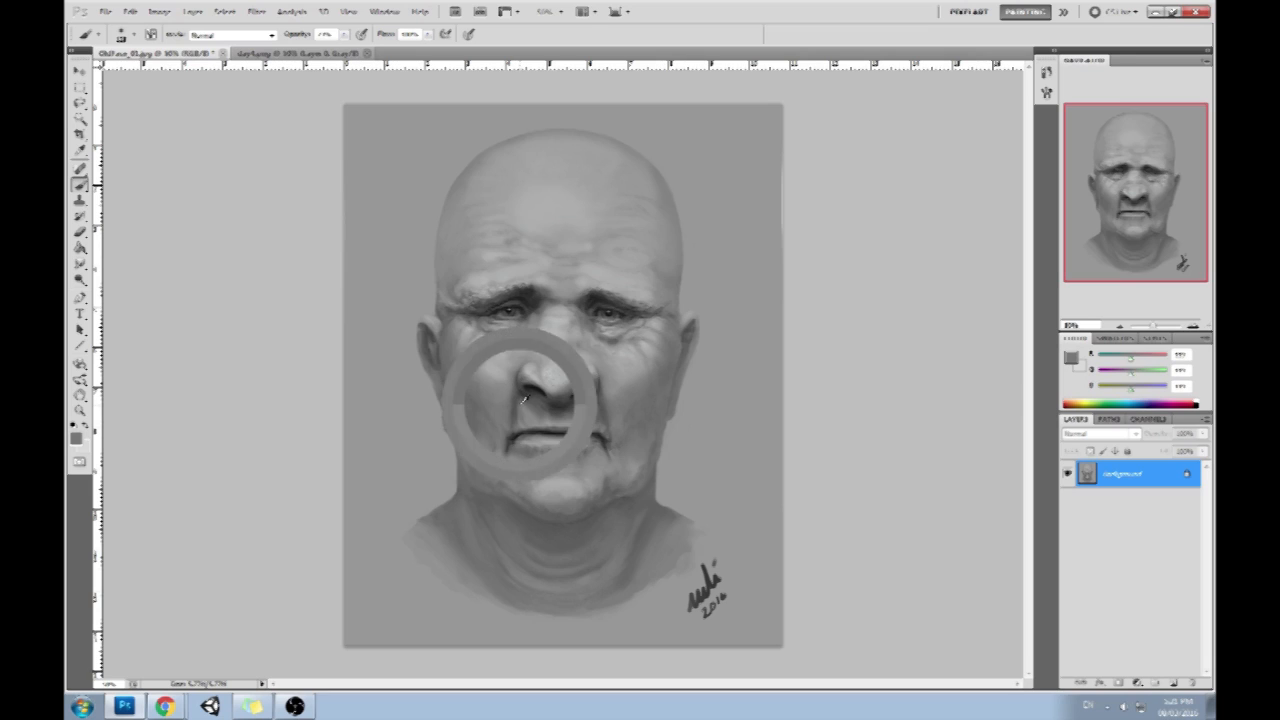
pyautogui.keyDown('alt'); pyautogui.click(603, 406); pyautogui.keyUp('alt')
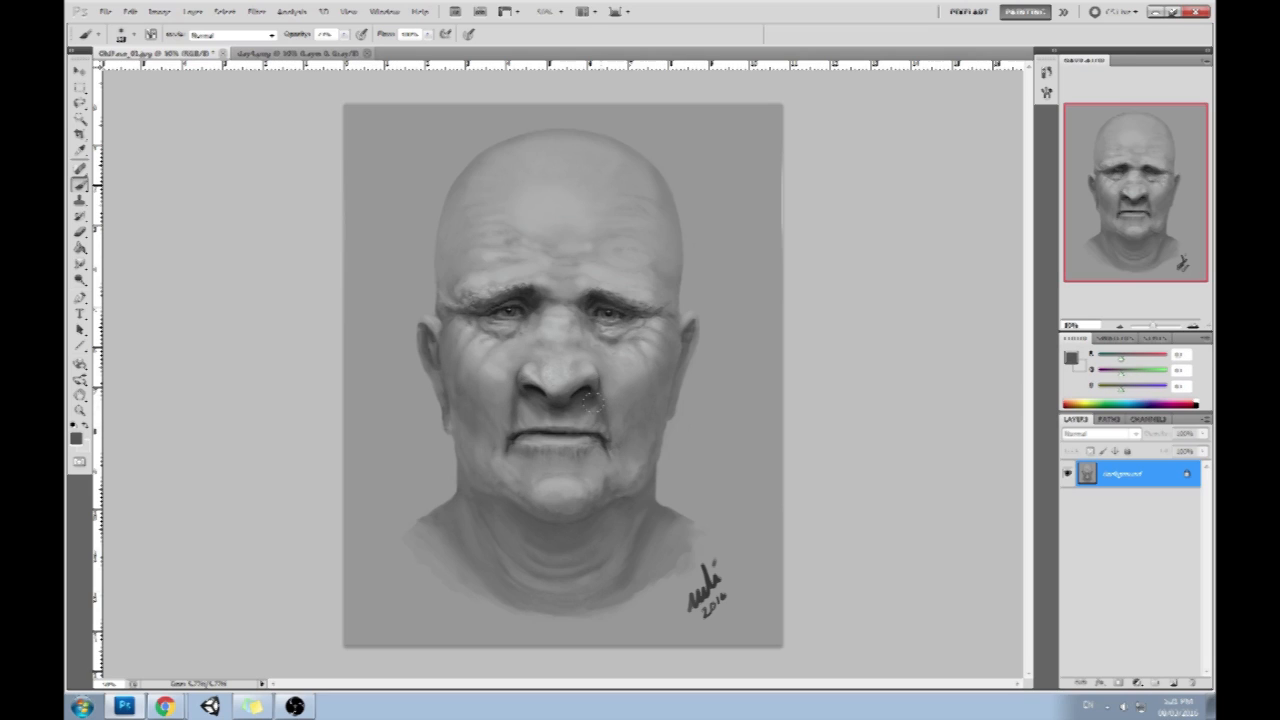
pyautogui.keyDown('alt'); pyautogui.click(600, 408); pyautogui.keyUp('alt')
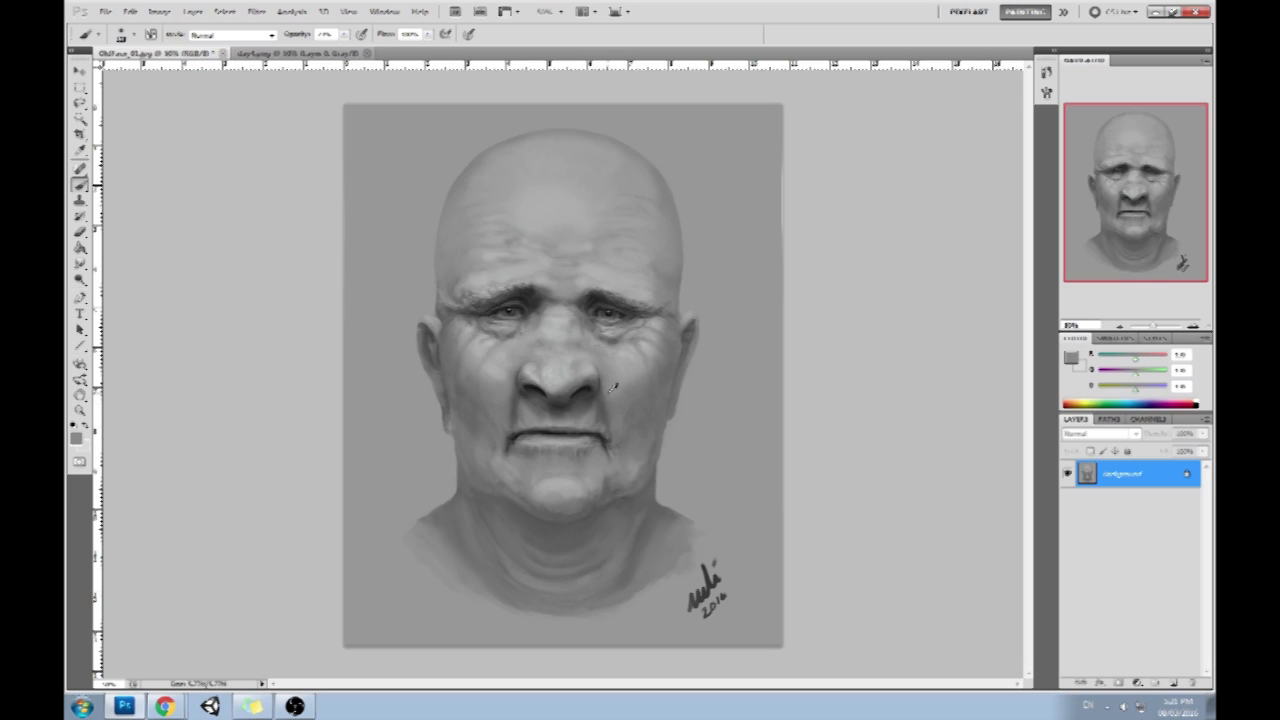
pyautogui.keyDown('alt'); pyautogui.click(531, 395); pyautogui.keyUp('alt')
# Try the Smudge tool near the nostril, return to the Brush and darken the underside of the nose with sampled dark tones
pyautogui.moveTo(80, 264); pyautogui.dragTo(125, 289)
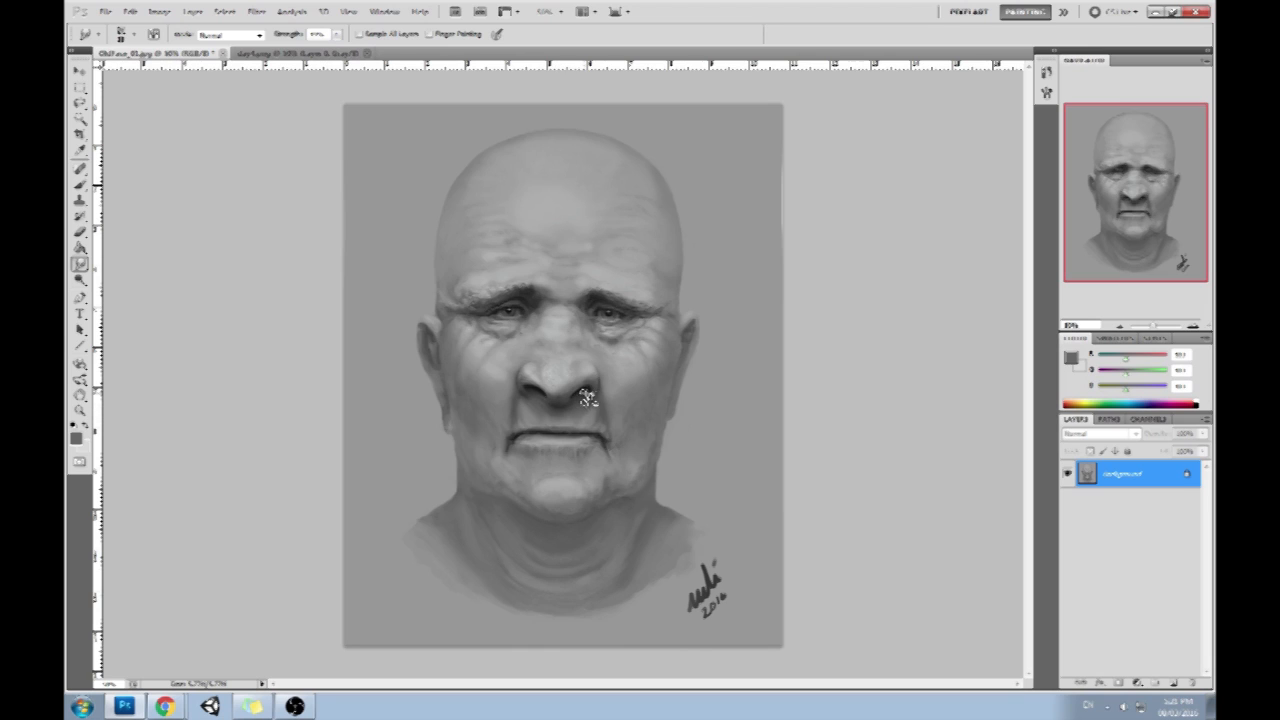
pyautogui.press('b')
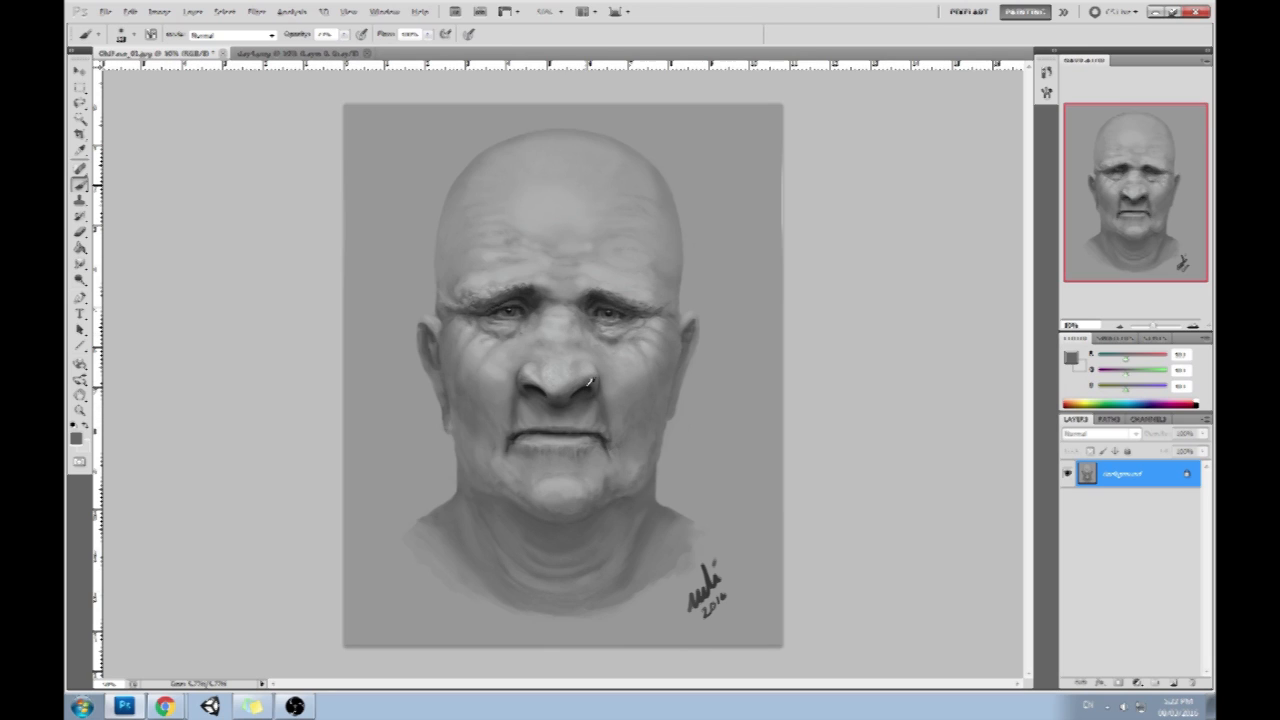
pyautogui.keyDown('alt'); pyautogui.click(589, 382); pyautogui.keyUp('alt')
pyautogui.keyDown('alt'); pyautogui.click(584, 388); pyautogui.keyUp('alt')
pyautogui.moveTo(540, 390); pyautogui.dragTo(554, 393)
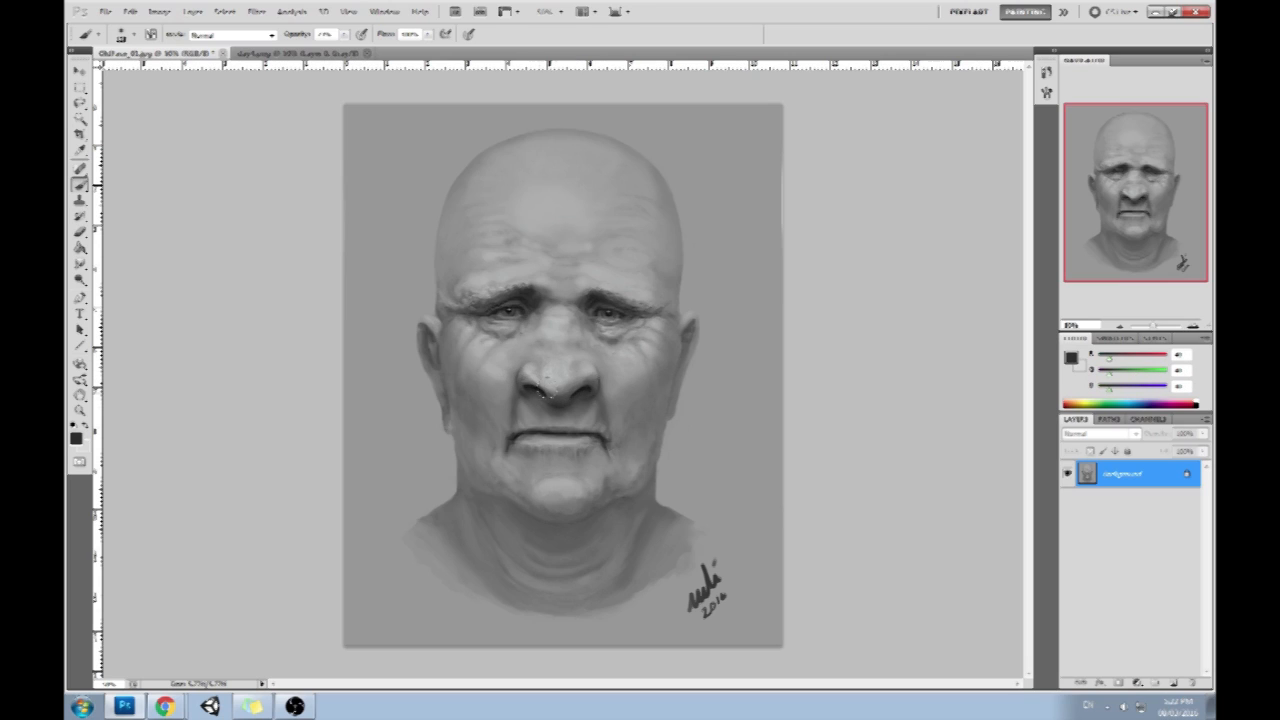
# Repaint the nose with sampled light tones and deepen the shading along its bridge with a dark tone from the inner brow
pyautogui.keyDown('alt'); pyautogui.click(534, 362); pyautogui.keyUp('alt')
pyautogui.keyDown('alt'); pyautogui.click(576, 383); pyautogui.keyUp('alt')
pyautogui.keyDown('alt'); pyautogui.click(576, 358); pyautogui.keyUp('alt')
pyautogui.keyDown('alt'); pyautogui.click(551, 360); pyautogui.keyUp('alt')
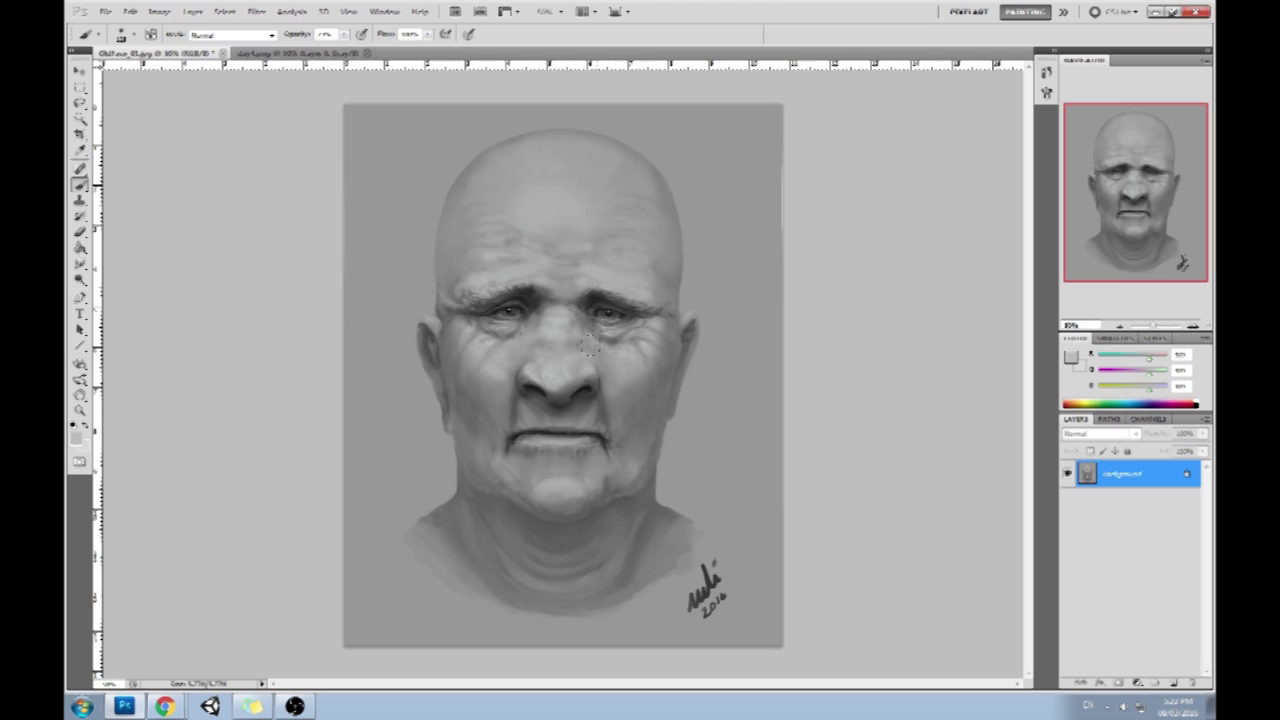
pyautogui.keyDown('alt'); pyautogui.click(532, 308); pyautogui.keyUp('alt')
pyautogui.moveTo(538, 329)
pyautogui.mouseDown()
pyautogui.moveTo(541, 362)
pyautogui.moveTo(580, 344)
pyautogui.moveTo(576, 373)
pyautogui.mouseUp()
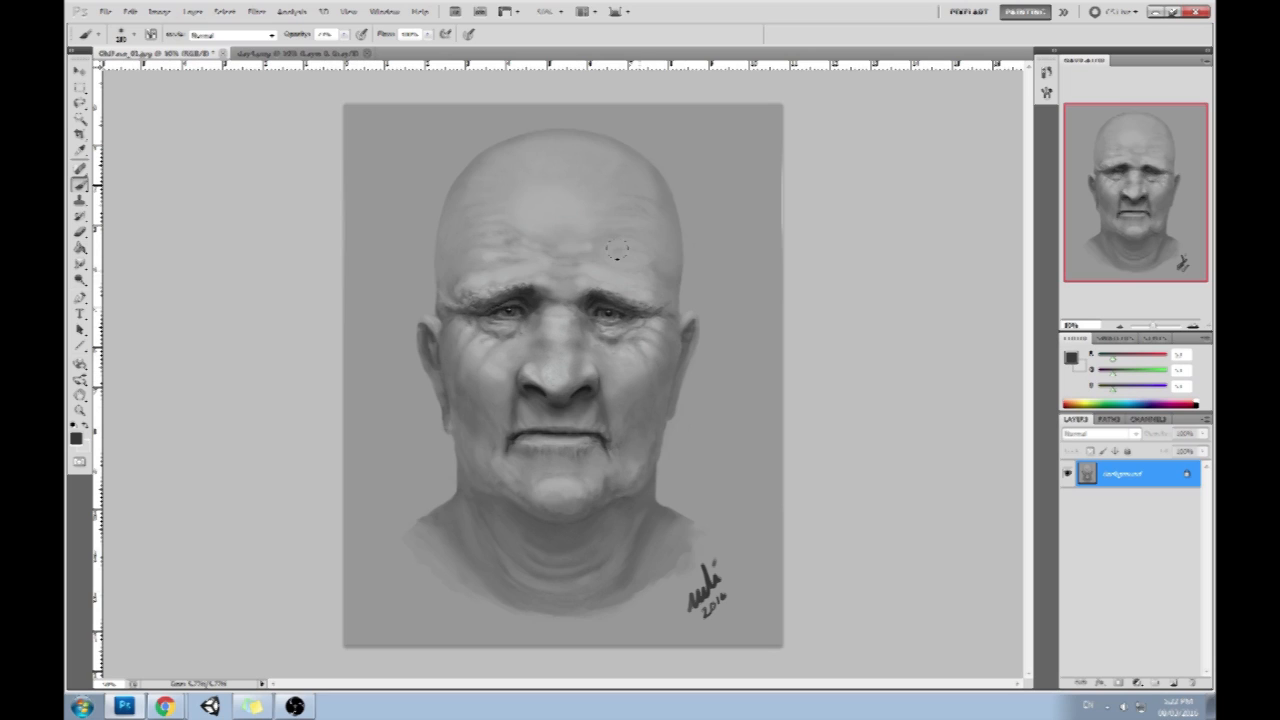
pyautogui.keyDown('alt'); pyautogui.click(565, 317); pyautogui.keyUp('alt')
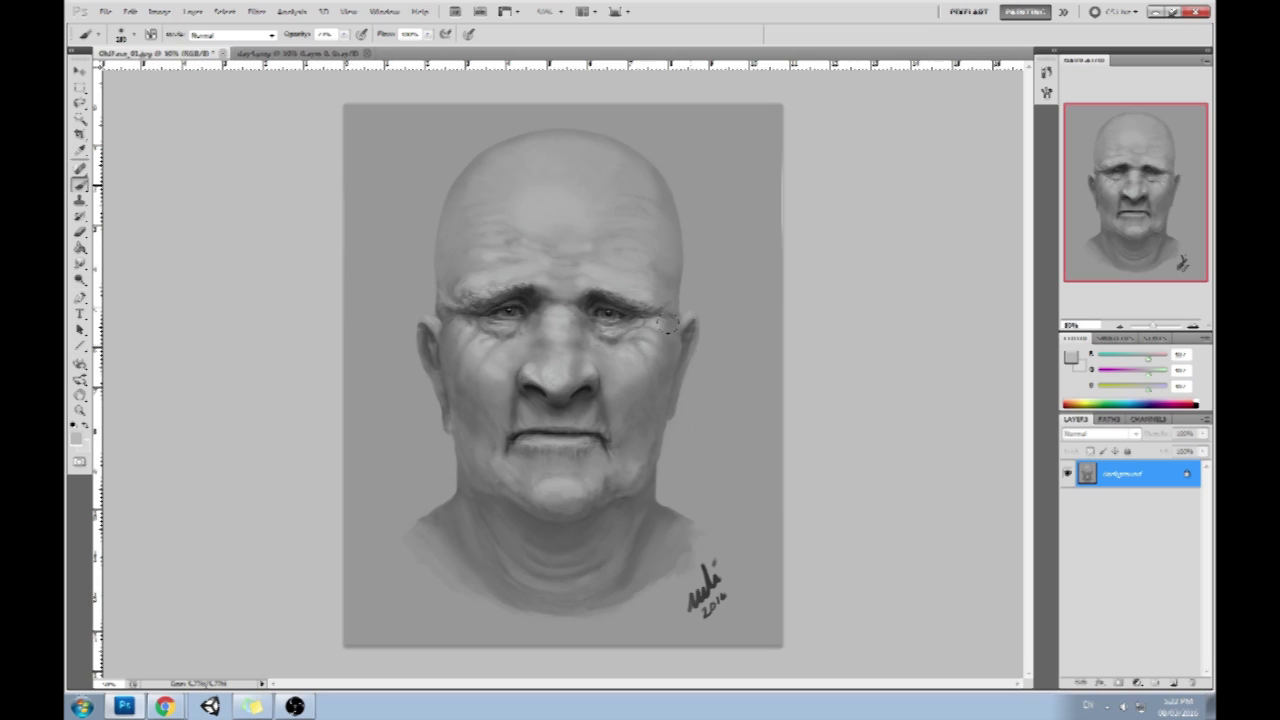
# Retouch the brow, cheek and mouth corner areas with sampled tones, undoing the last stroke across the upper lip
pyautogui.keyDown('alt'); pyautogui.click(637, 305); pyautogui.keyUp('alt')
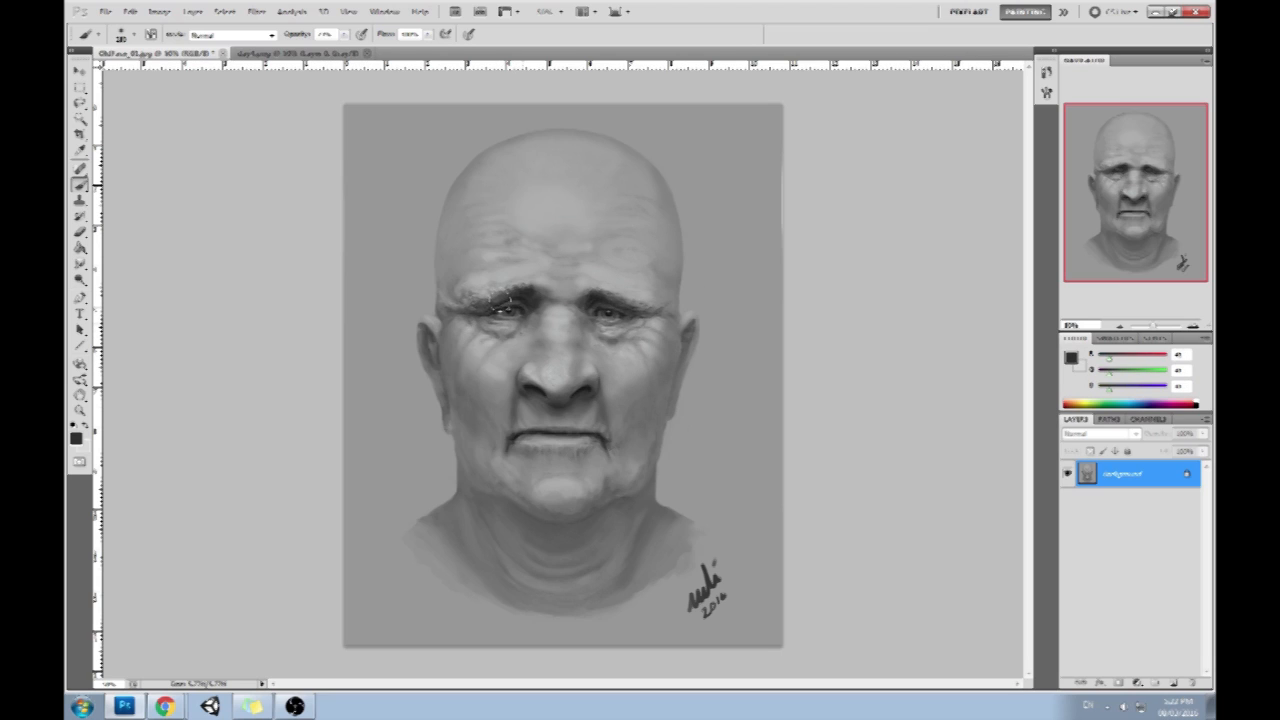
pyautogui.keyDown('alt'); pyautogui.click(639, 348); pyautogui.keyUp('alt')
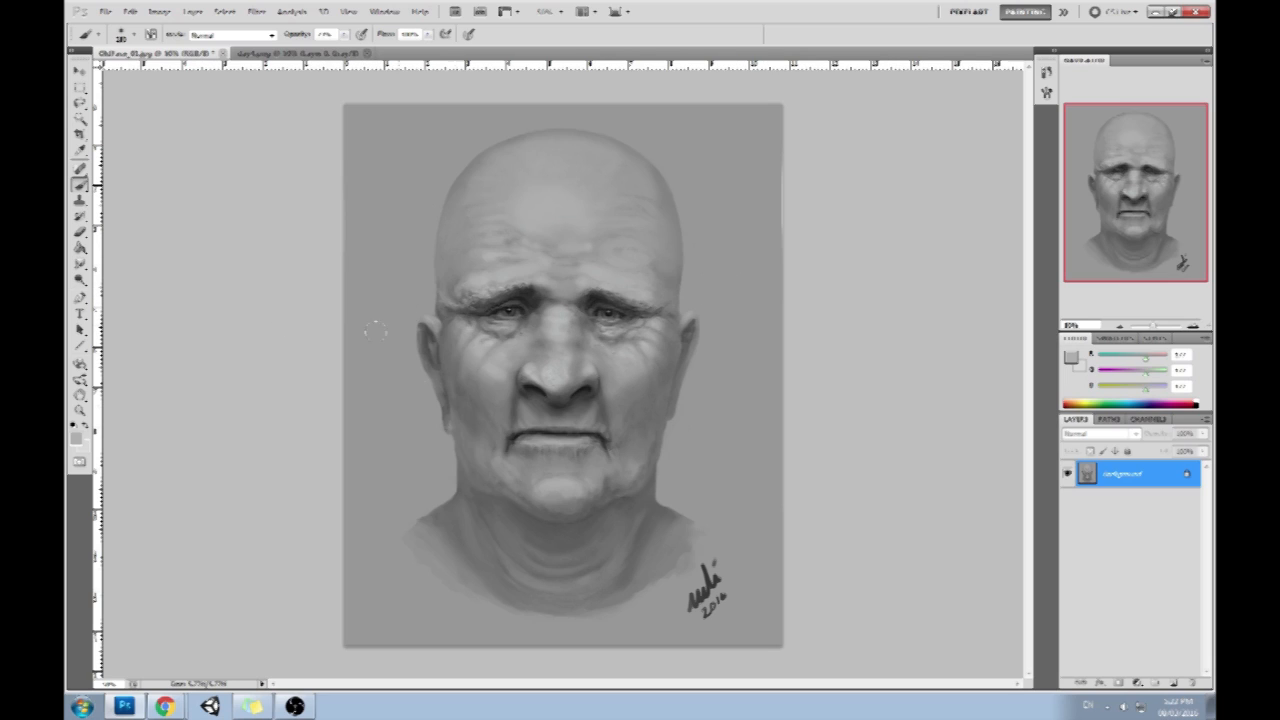
pyautogui.keyDown('alt'); pyautogui.click(513, 430); pyautogui.keyUp('alt')
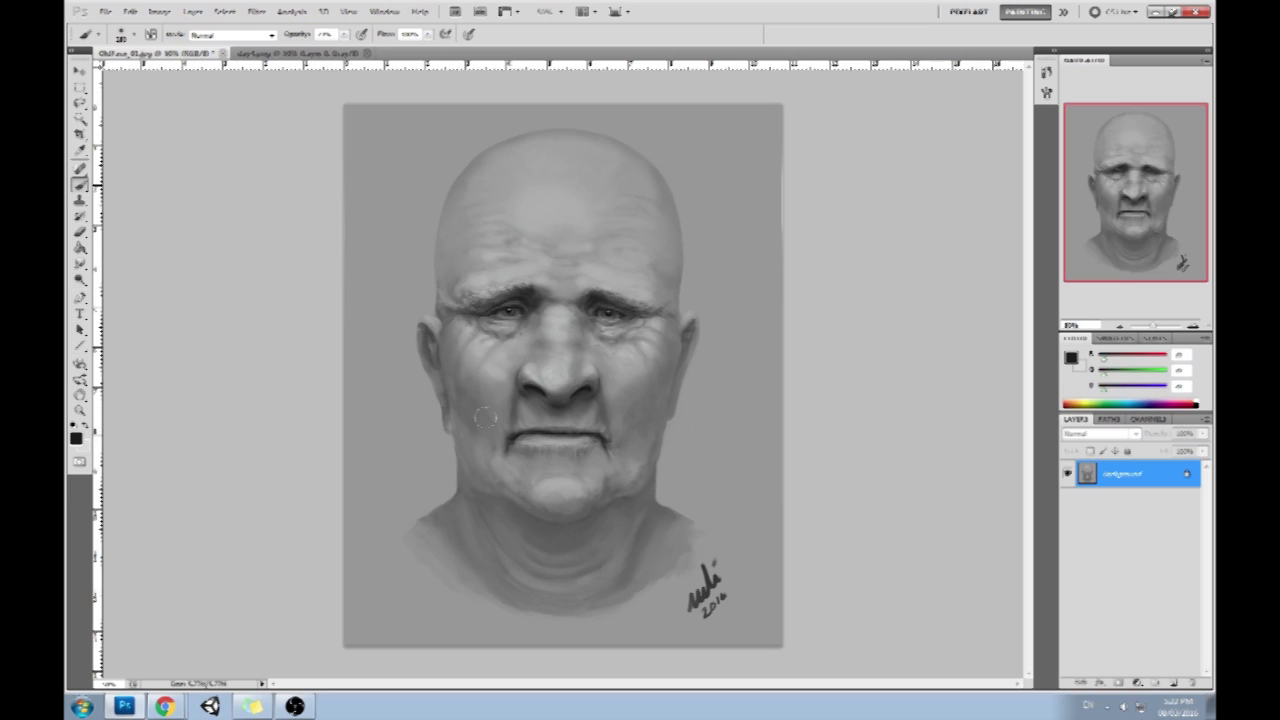
pyautogui.keyDown('alt'); pyautogui.click(590, 422); pyautogui.keyUp('alt')
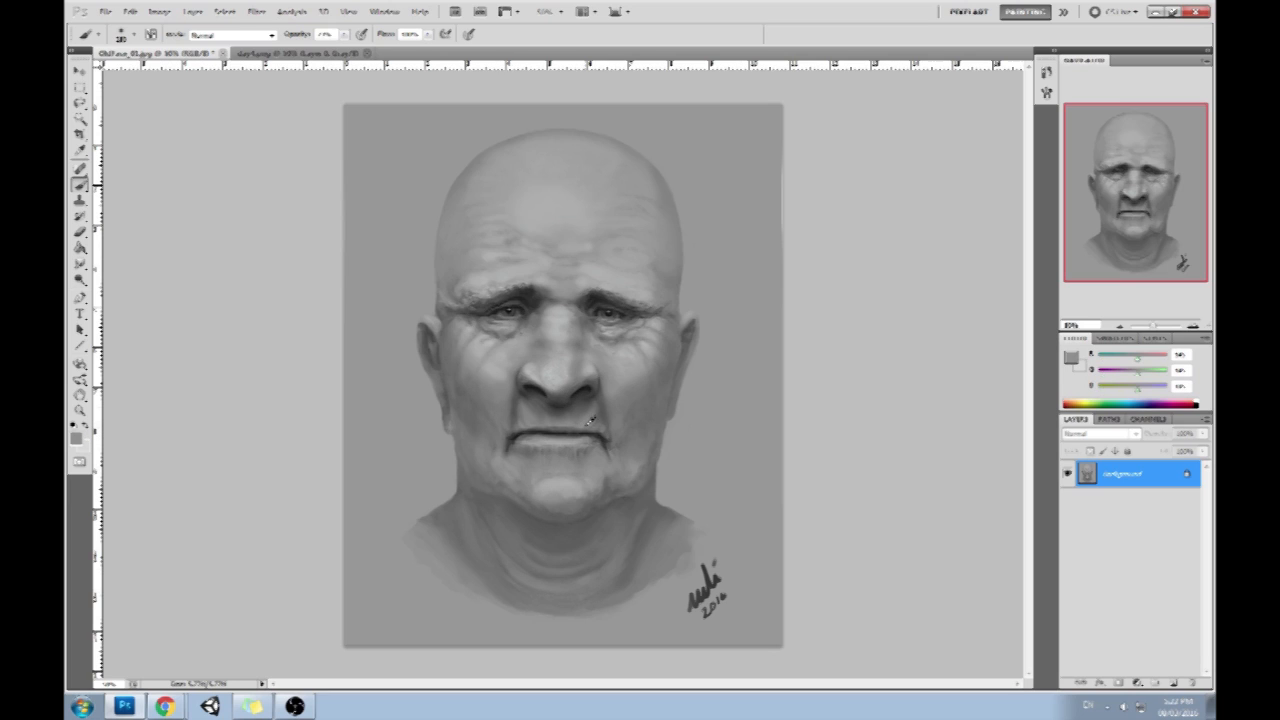
pyautogui.moveTo(548, 406); pyautogui.dragTo(506, 404)
pyautogui.hotkey('ctrl', 'z')
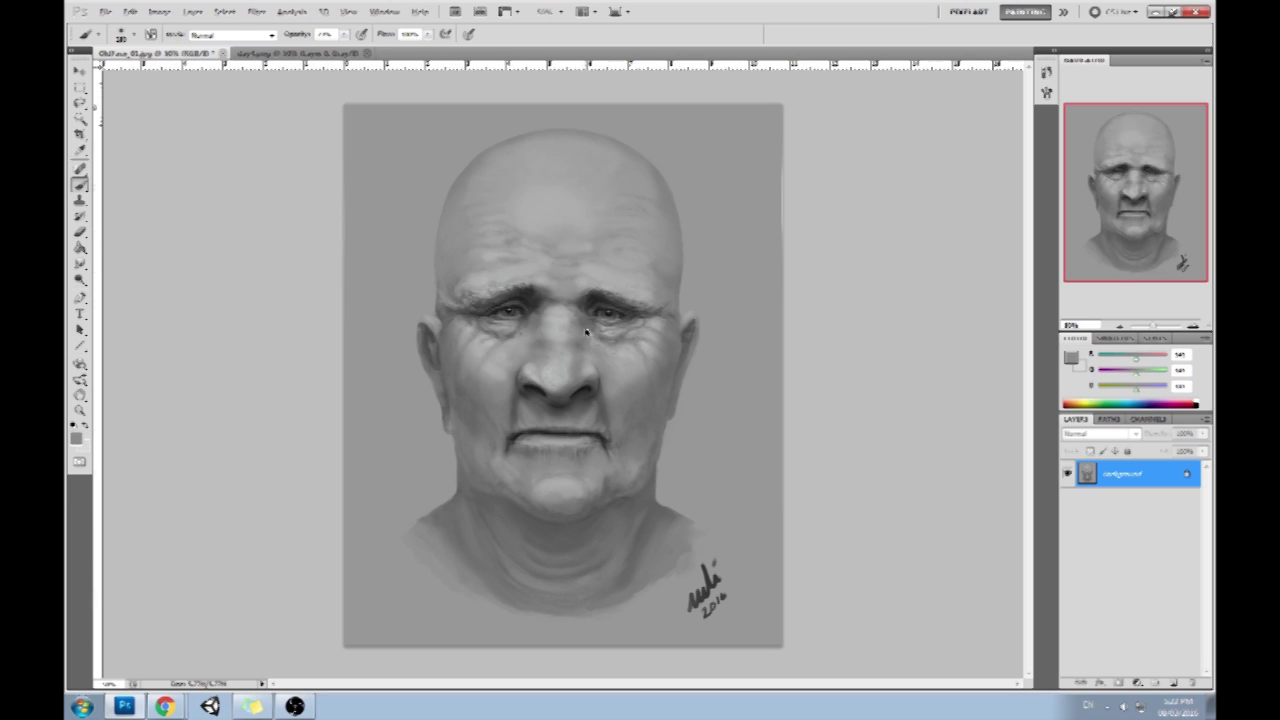
# Adjust the brush opacity, shrink the brush and darken the eye sockets beneath both eyebrows with sampled dark tones
pyautogui.keyDown('alt'); pyautogui.click(507, 295); pyautogui.keyUp('alt')
pyautogui.click(344, 35)
pyautogui.click(362, 54)
pyautogui.click(199, 142)
pyautogui.press('[')
pyautogui.press('[')
pyautogui.moveTo(509, 302); pyautogui.dragTo(514, 306)
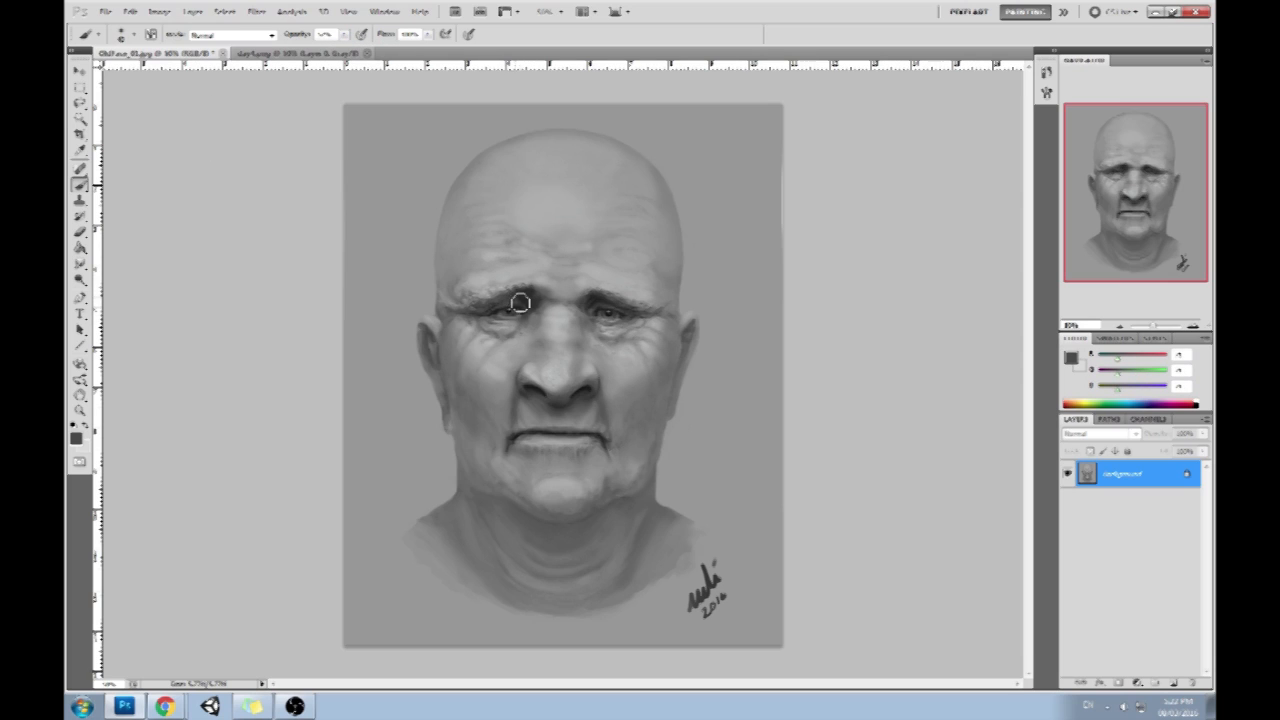
pyautogui.keyDown('alt'); pyautogui.click(530, 300); pyautogui.keyUp('alt')
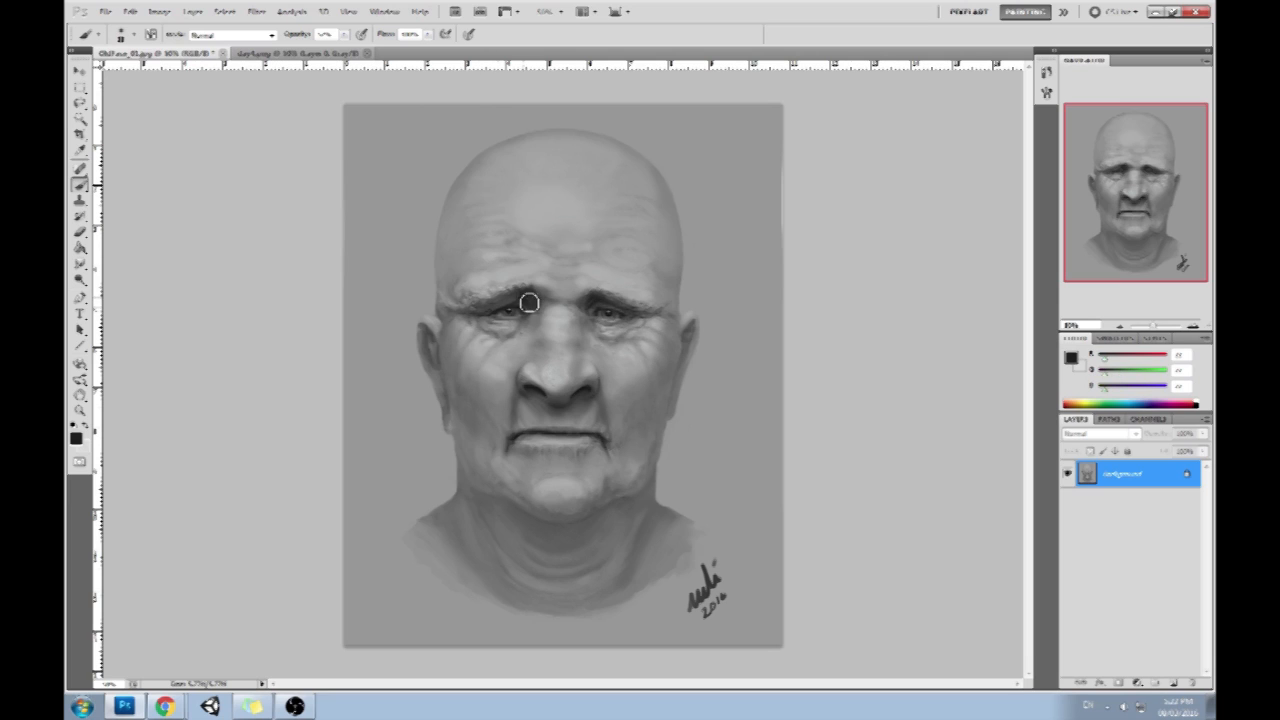
pyautogui.keyDown('alt'); pyautogui.click(612, 309); pyautogui.keyUp('alt')
pyautogui.keyDown('alt'); pyautogui.click(508, 298); pyautogui.keyUp('alt')
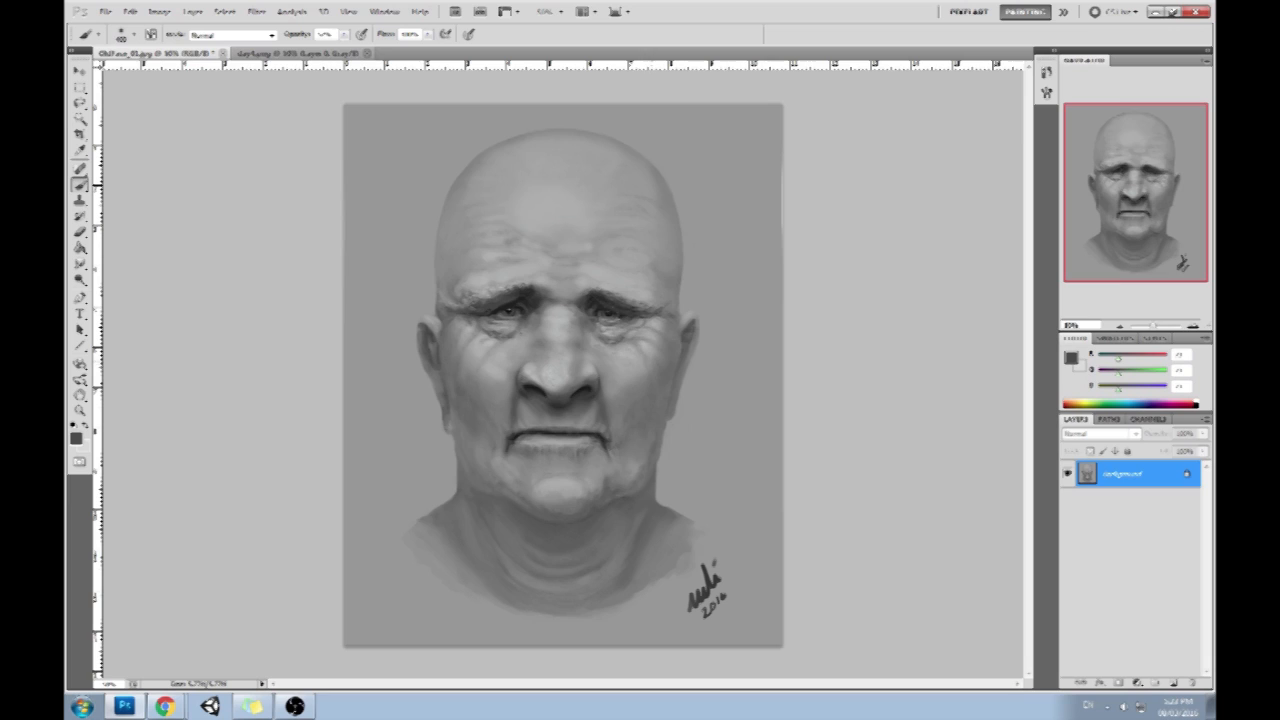
# Undo the heavy cheek stroke, lower the brush opacity and softly darken the cheekbones at the outer side of both eyes
pyautogui.moveTo(650, 360); pyautogui.dragTo(646, 426)
pyautogui.hotkey('ctrl', 'z')
pyautogui.click(344, 34)
pyautogui.moveTo(344, 49); pyautogui.dragTo(334, 49)
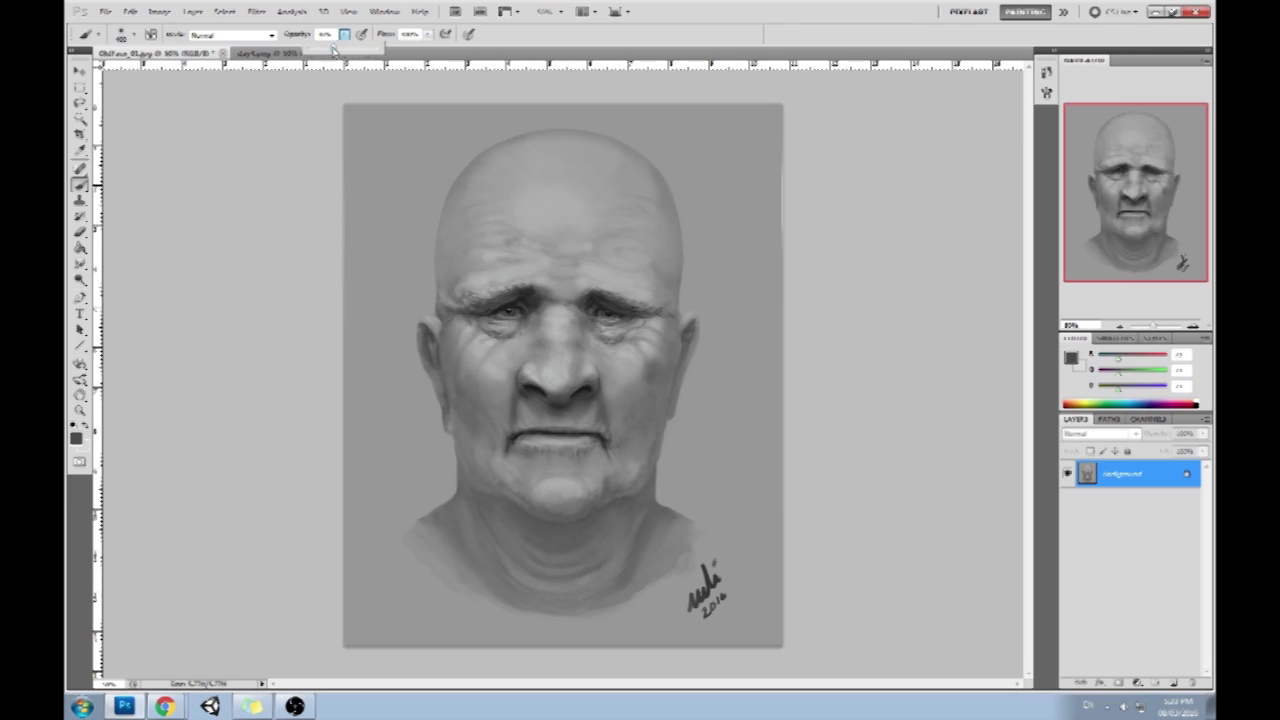
pyautogui.moveTo(662, 338)
pyautogui.mouseDown()
pyautogui.moveTo(652, 352)
pyautogui.moveTo(653, 333)
pyautogui.mouseUp()
pyautogui.moveTo(486, 328); pyautogui.dragTo(461, 347)
# Smooth both cheeks down towards the jaw with light tones sampled from them
pyautogui.keyDown('alt'); pyautogui.click(625, 400); pyautogui.keyUp('alt')
pyautogui.moveTo(629, 401); pyautogui.dragTo(628, 445)
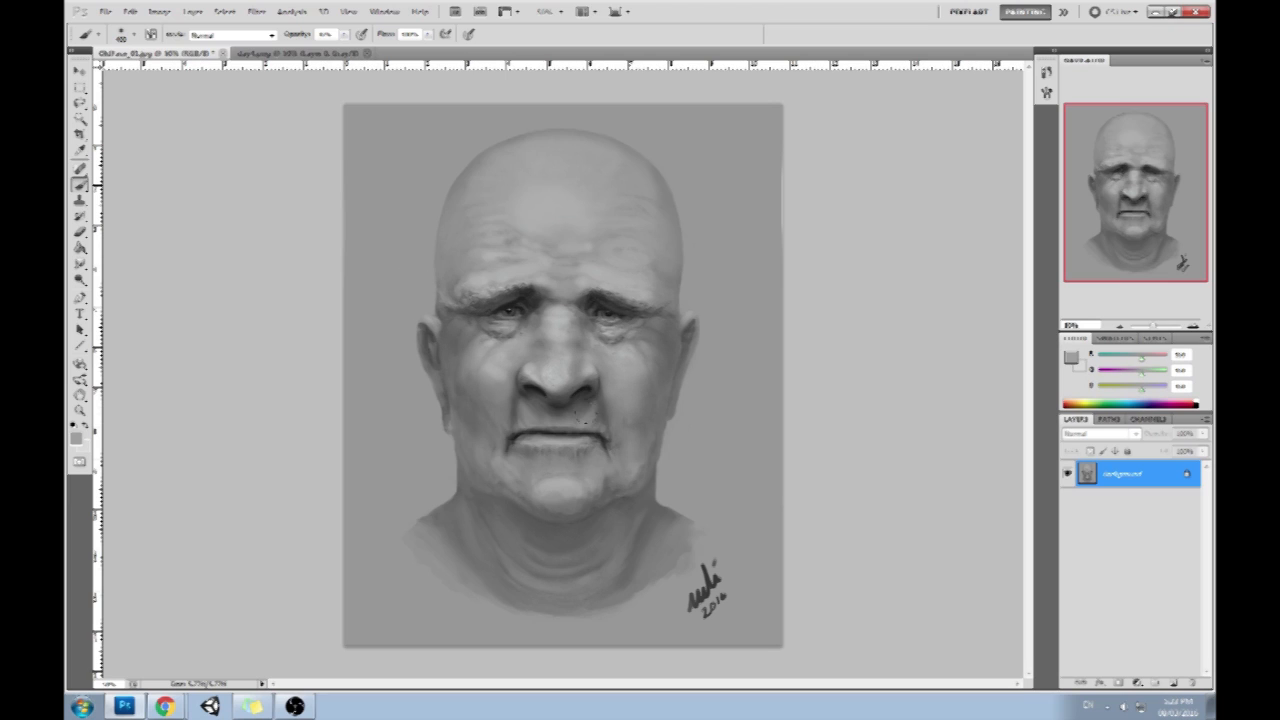
pyautogui.keyDown('alt'); pyautogui.click(500, 363); pyautogui.keyUp('alt')
pyautogui.moveTo(497, 384); pyautogui.dragTo(488, 460)
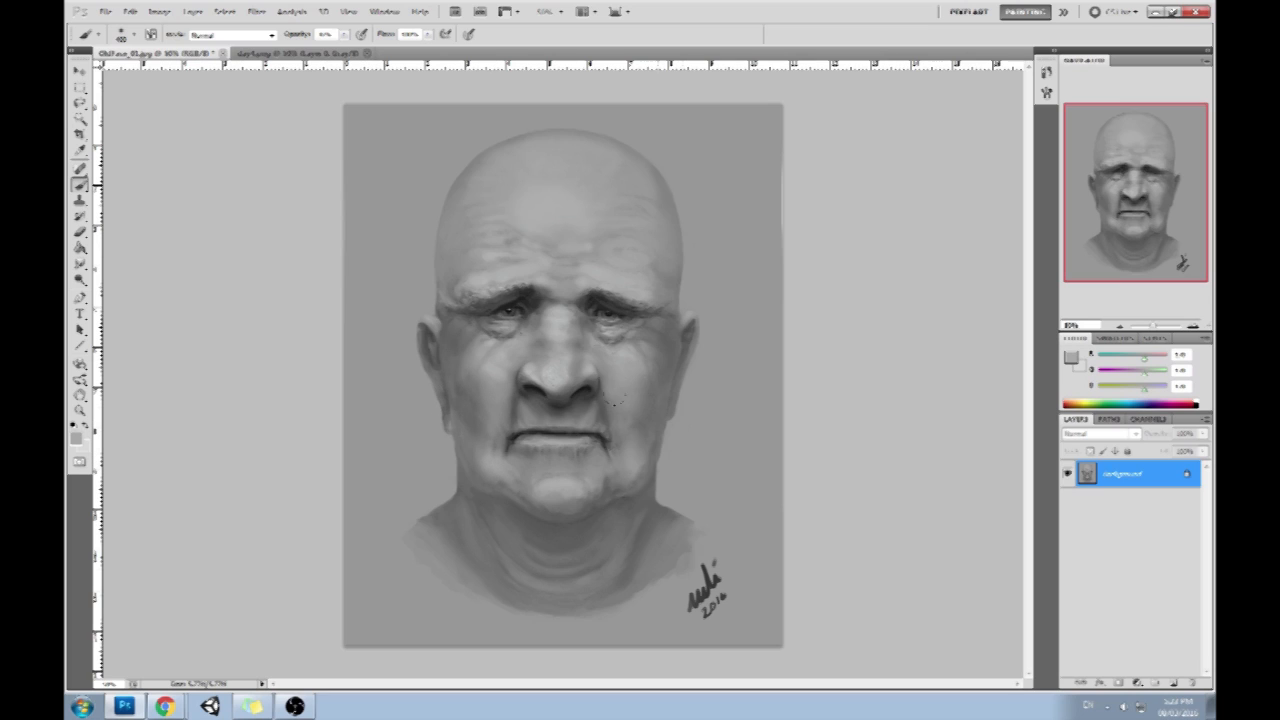
pyautogui.keyDown('alt'); pyautogui.click(666, 469); pyautogui.keyUp('alt')
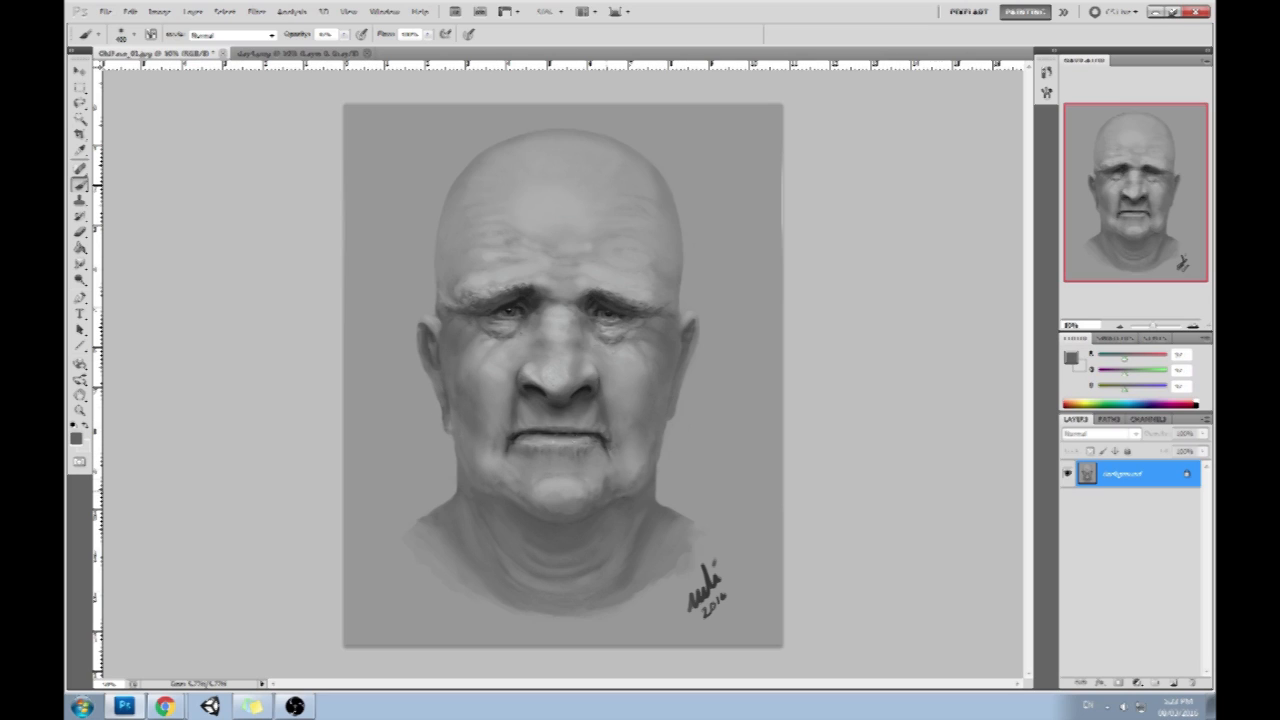
# Soften the upper lip with a tone sampled above the mouth and sample tones from the adjacent cheek fold
pyautogui.keyDown('alt'); pyautogui.click(568, 424); pyautogui.keyUp('alt')
pyautogui.moveTo(580, 431); pyautogui.dragTo(515, 437)
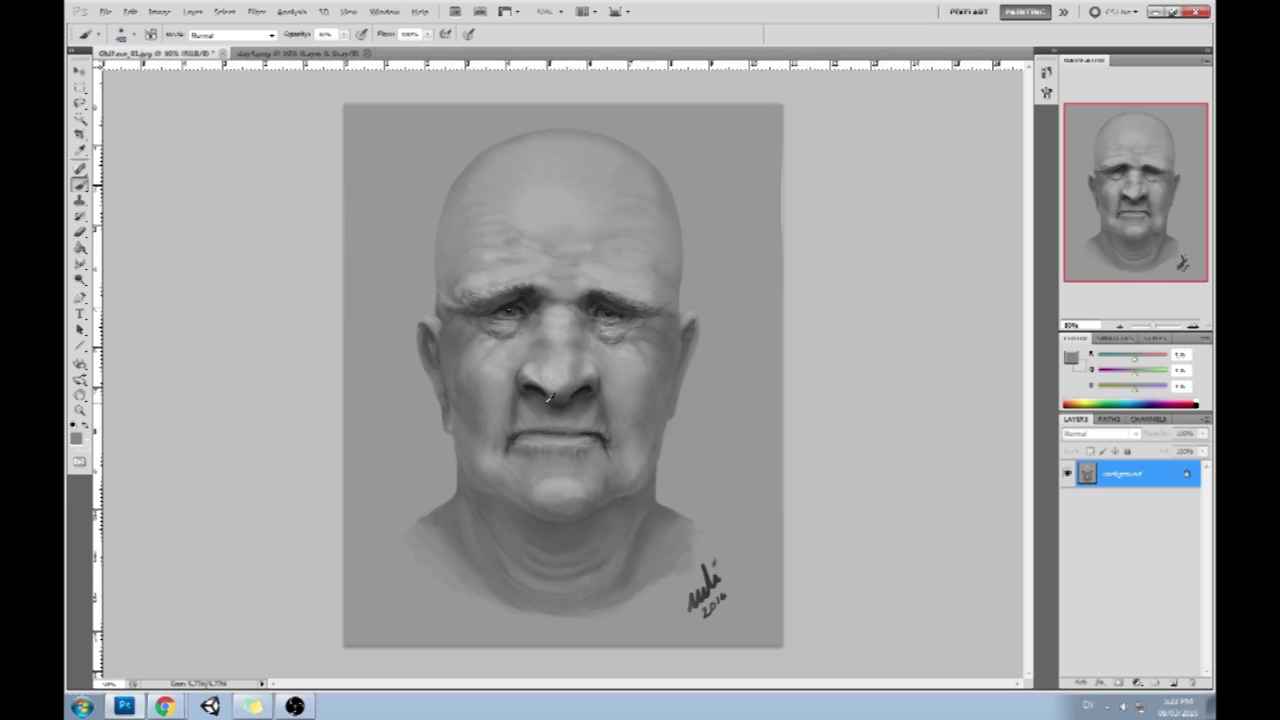
pyautogui.keyDown('alt'); pyautogui.click(617, 414); pyautogui.keyUp('alt')
pyautogui.keyDown('alt'); pyautogui.click(604, 410); pyautogui.keyUp('alt')
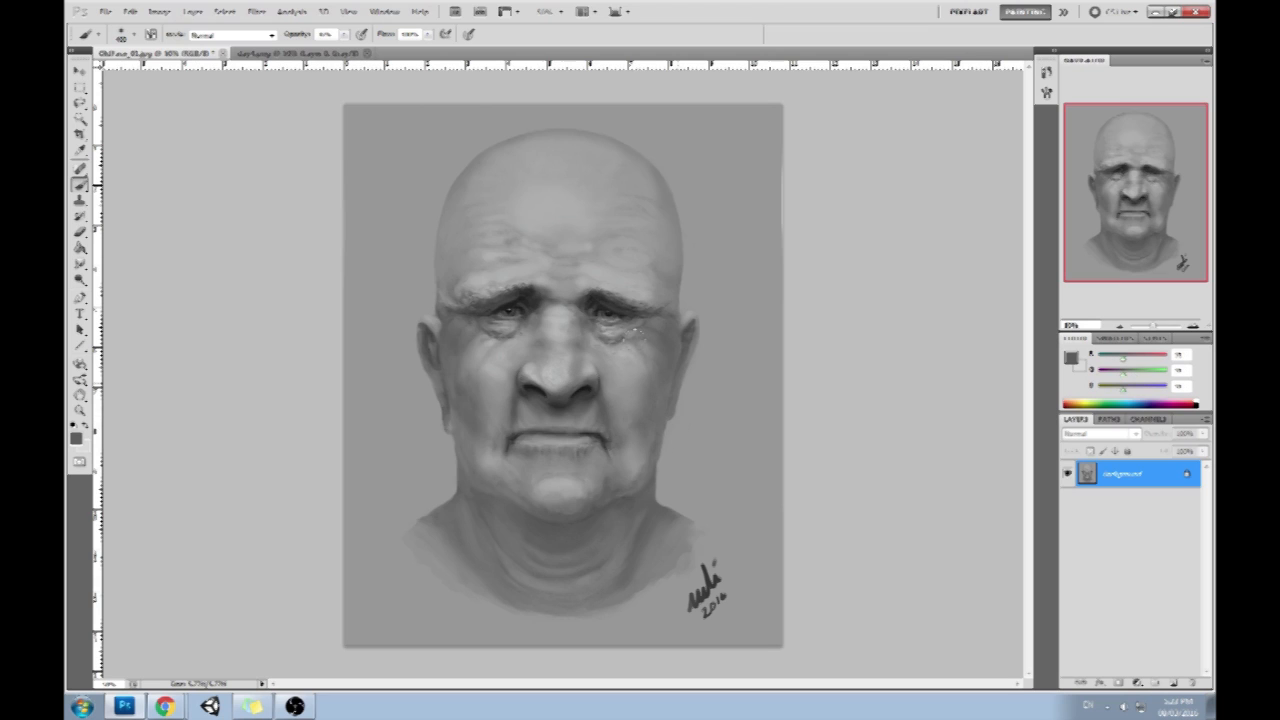
pyautogui.keyDown('alt'); pyautogui.click(519, 394); pyautogui.keyUp('alt')
pyautogui.moveTo(507, 393); pyautogui.dragTo(488, 443)
pyautogui.moveTo(616, 408); pyautogui.dragTo(634, 447)
pyautogui.hotkey('ctrl', 'alt', 'z')
pyautogui.hotkey('ctrl', 'alt', 'z')
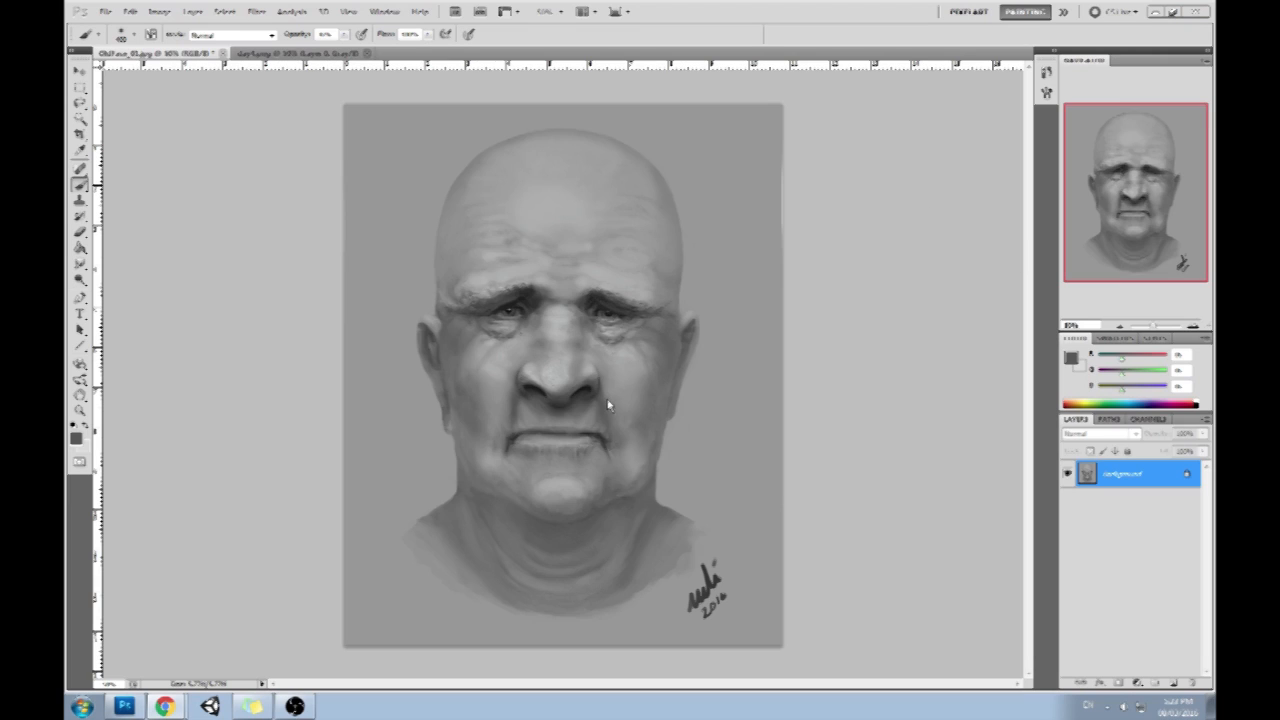
# Sample tones from the cheek and nose, add a new layer and set its blend mode to Multiply
pyautogui.keyDown('alt'); pyautogui.click(488, 341); pyautogui.keyUp('alt')
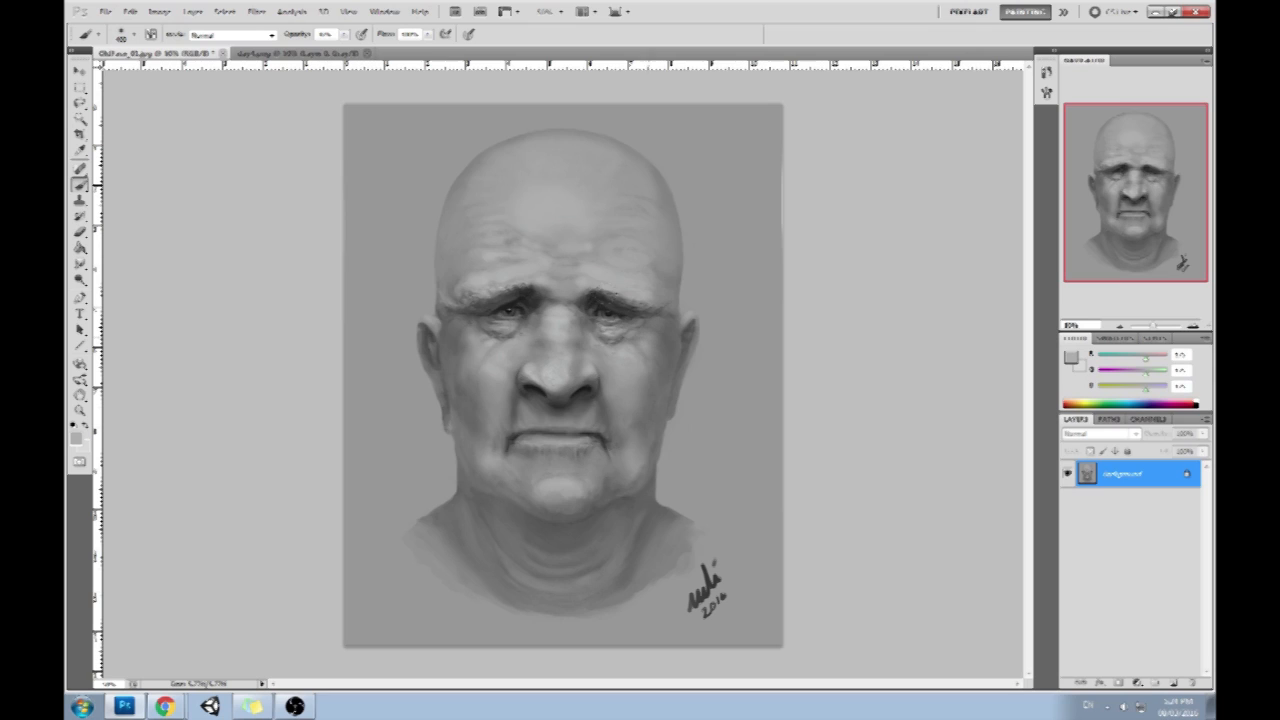
pyautogui.keyDown('alt'); pyautogui.click(570, 365); pyautogui.keyUp('alt')
pyautogui.click(1174, 683)
pyautogui.click(1103, 433)
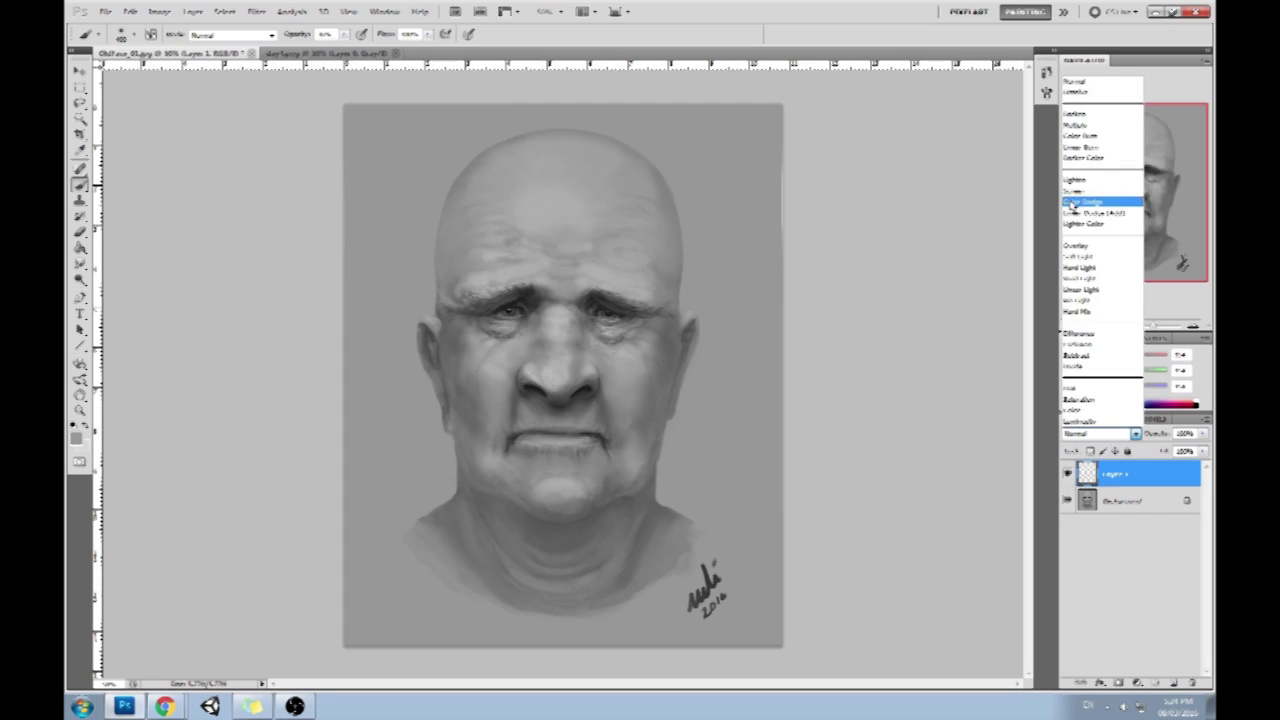
pyautogui.click(1100, 116)
# Adjust the brush opacity and darken the forehead, face and neck on the Multiply layer with a tone sampled from the brow
pyautogui.keyDown('alt'); pyautogui.click(627, 304); pyautogui.keyUp('alt')
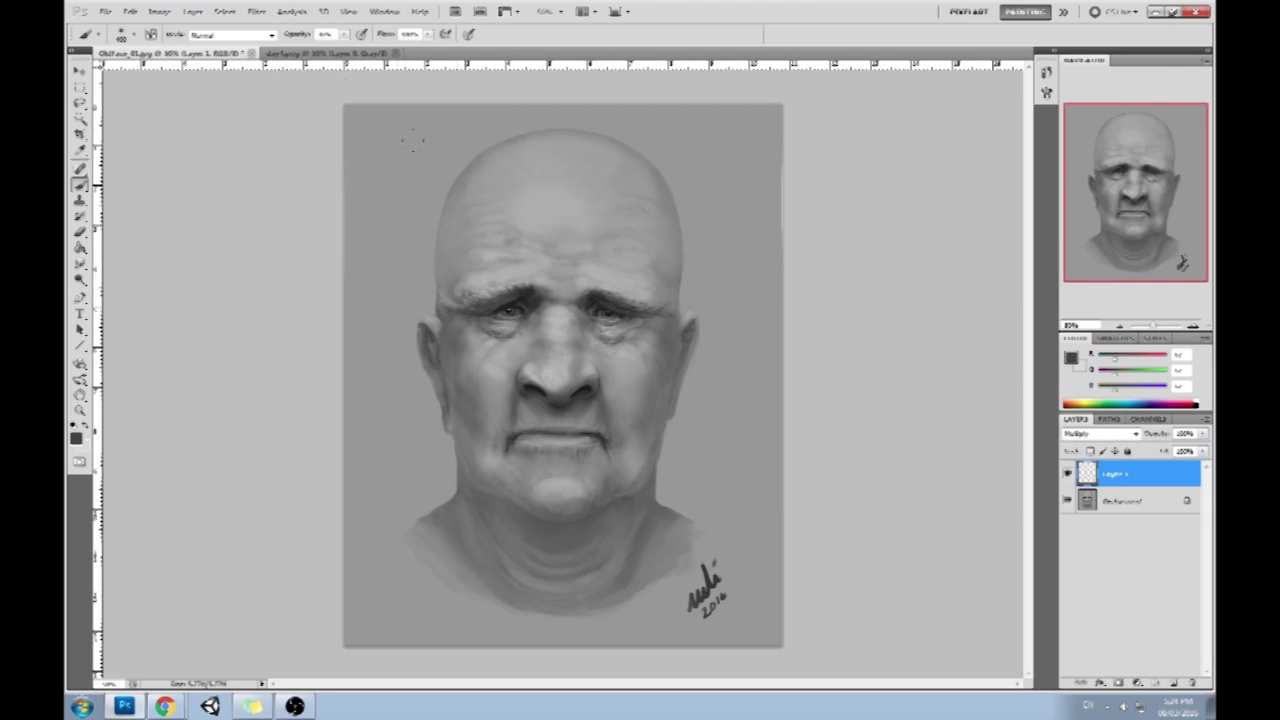
pyautogui.click(344, 34)
pyautogui.moveTo(326, 48); pyautogui.dragTo(332, 48)
pyautogui.moveTo(594, 252)
pyautogui.mouseDown()
pyautogui.moveTo(492, 270)
pyautogui.moveTo(595, 335)
pyautogui.moveTo(488, 410)
pyautogui.moveTo(565, 375)
pyautogui.moveTo(610, 550)
pyautogui.moveTo(598, 580)
pyautogui.mouseUp()
# Erase the Multiply shading from the middle of the forehead and merge the layer into the background
pyautogui.press('e')
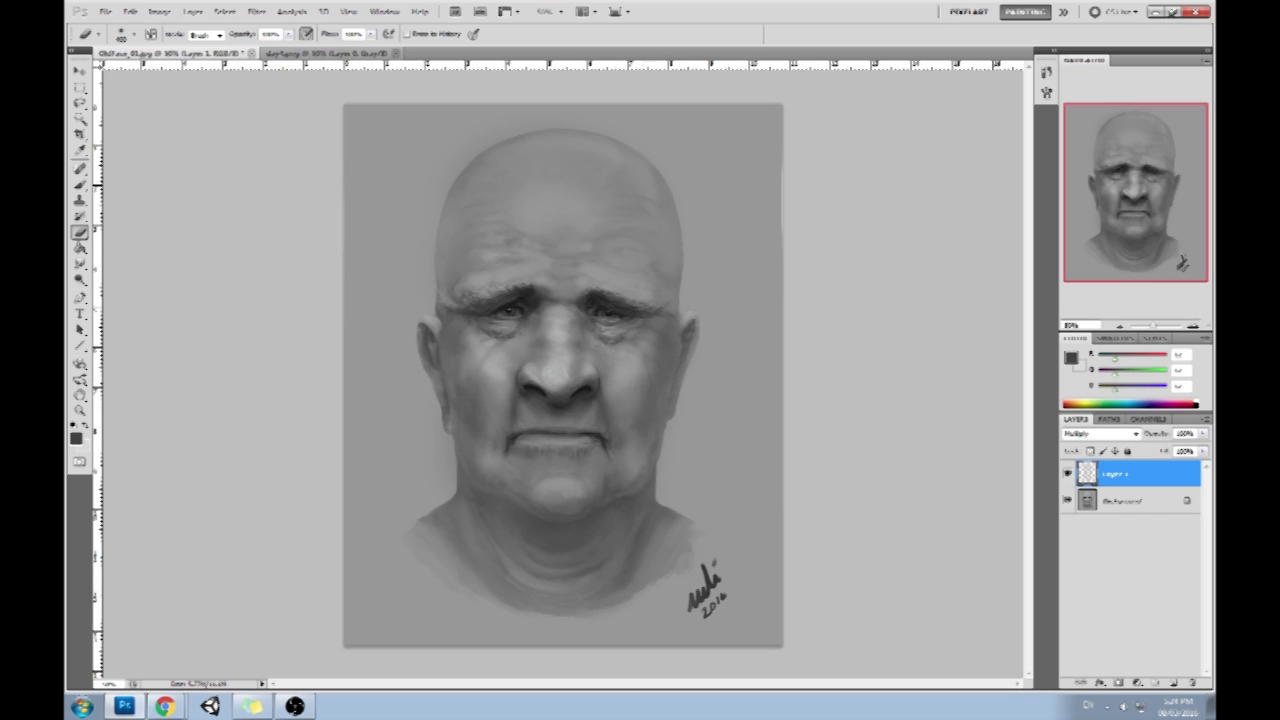
pyautogui.hotkey('ctrl', 'z')
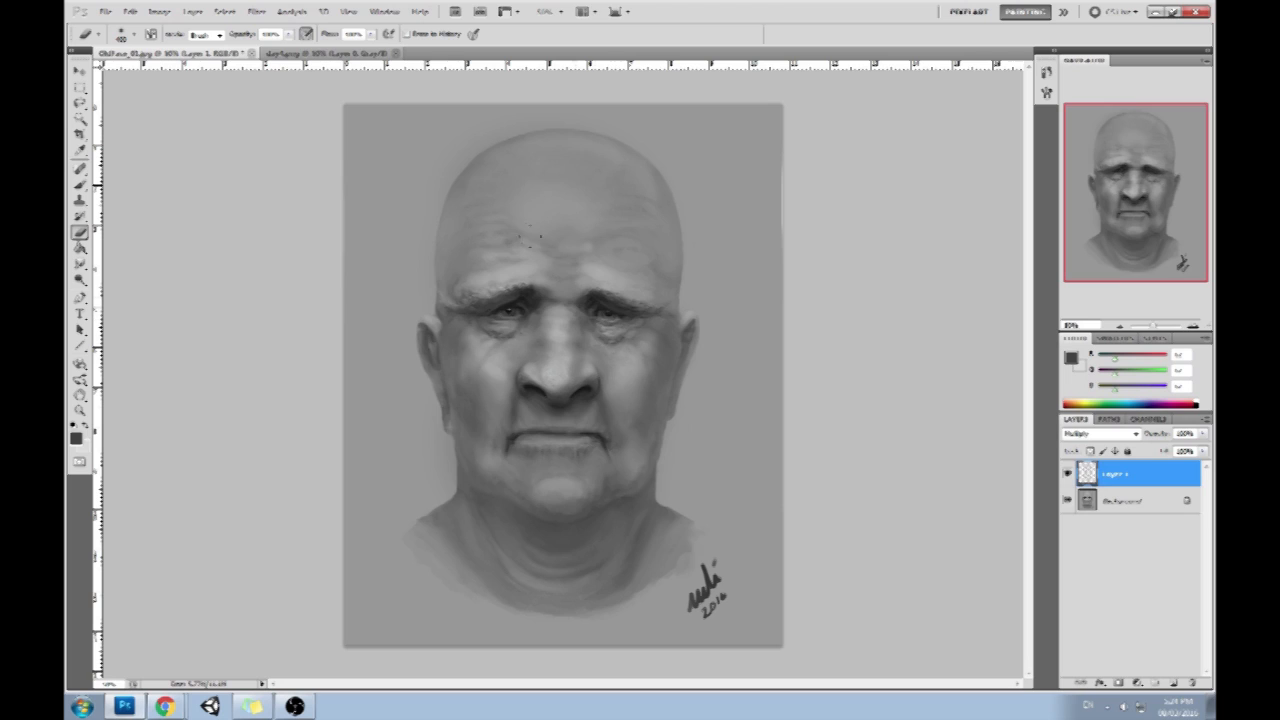
pyautogui.moveTo(512, 215)
pyautogui.mouseDown()
pyautogui.moveTo(549, 236)
pyautogui.moveTo(563, 206)
pyautogui.mouseUp()
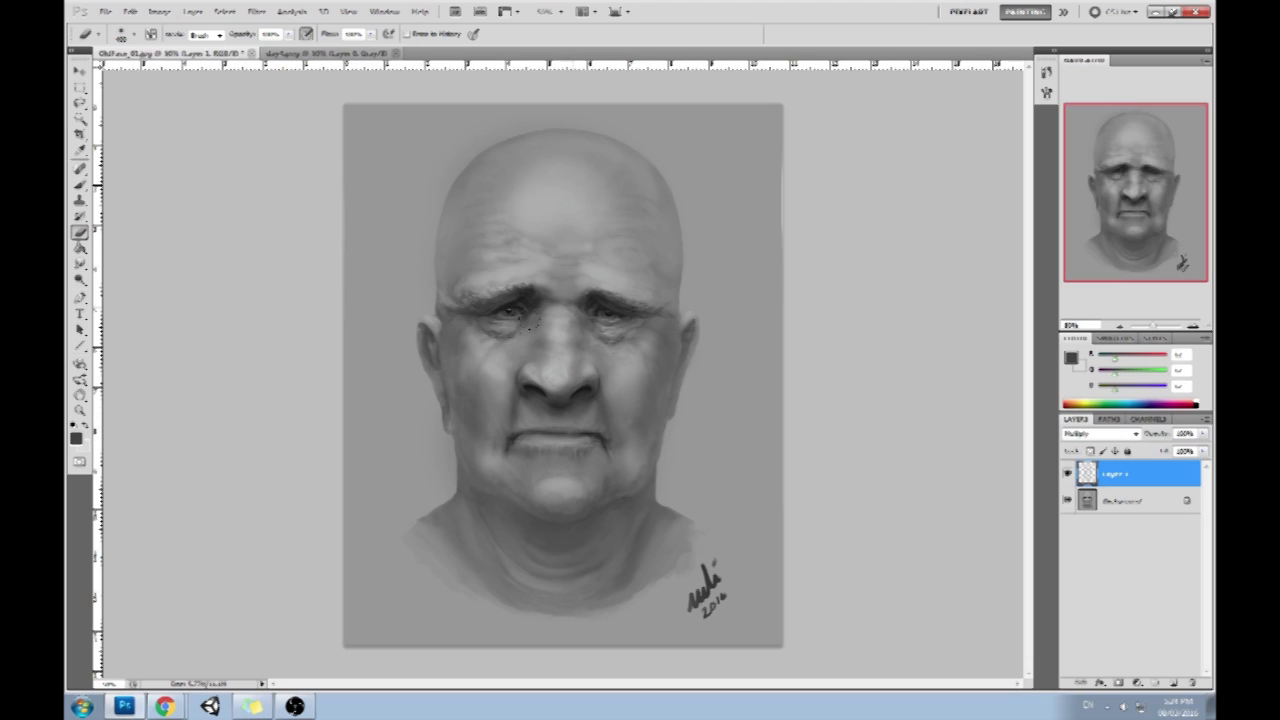
pyautogui.press('b')
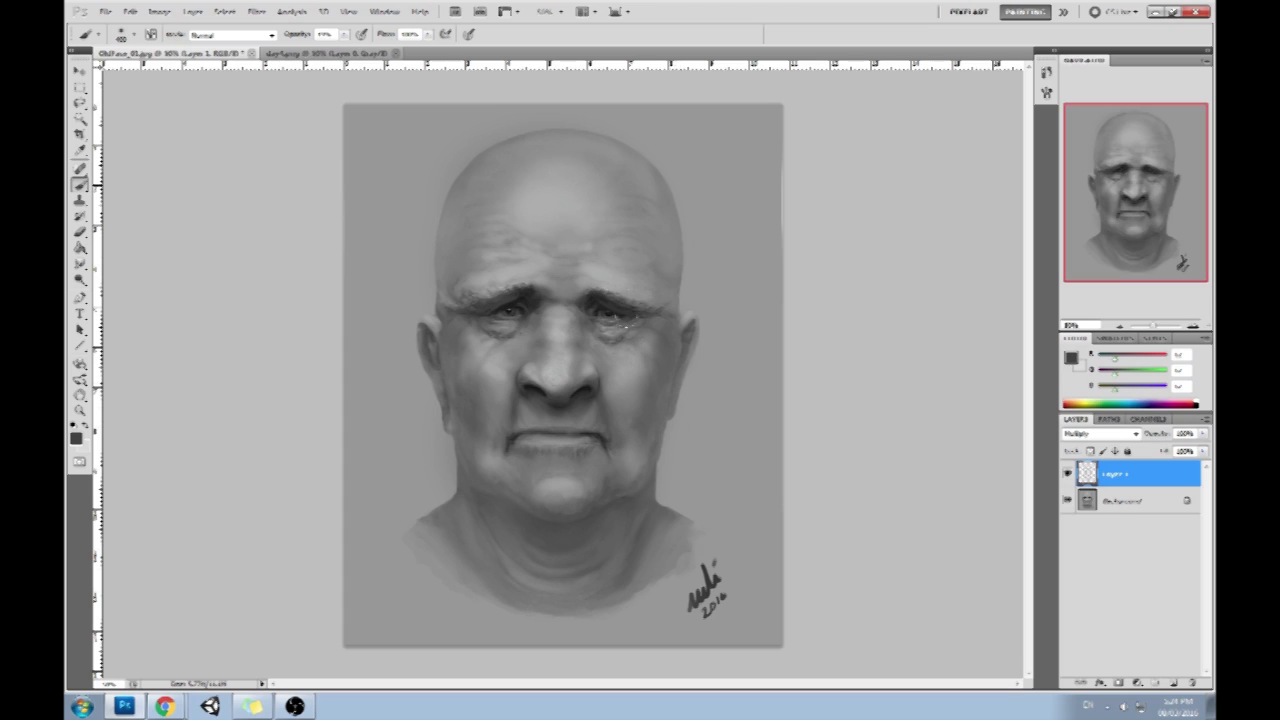
pyautogui.rightClick(1145, 480)
pyautogui.click(1148, 476)
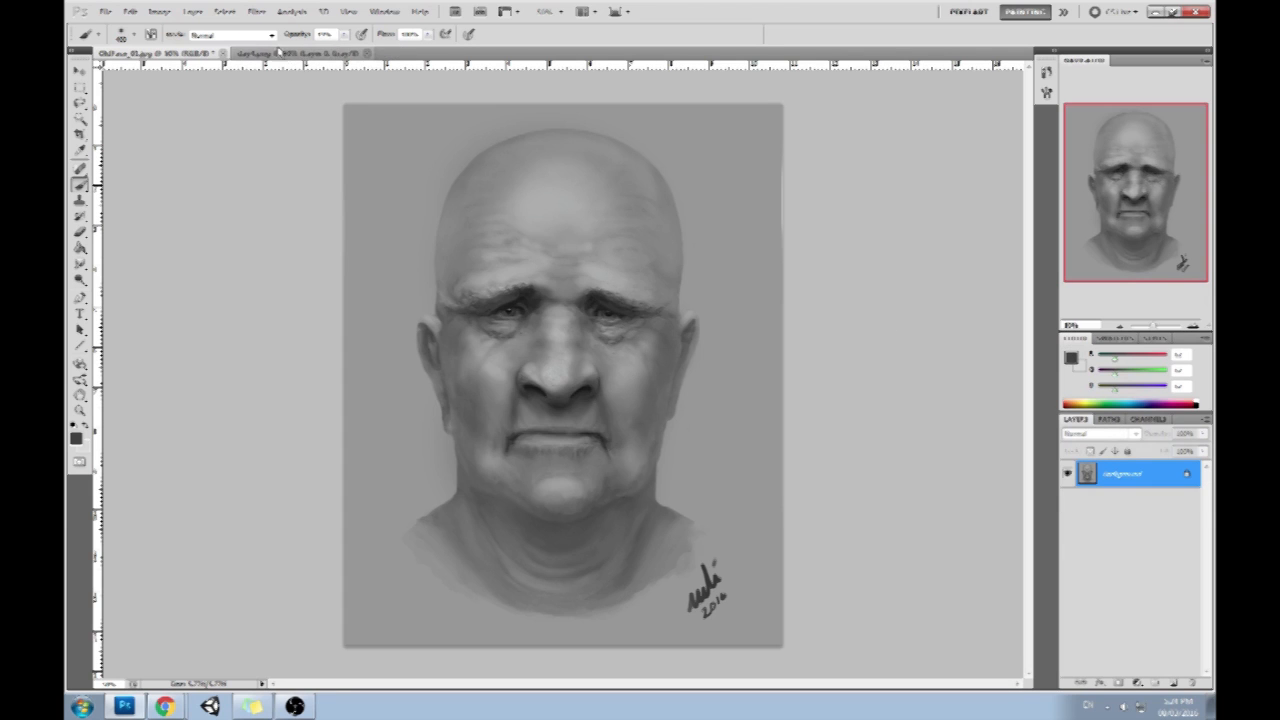
# Start the Liquify filter, enlarge its brush and shrink both eye areas with the Pucker tool
pyautogui.click(256, 11)
pyautogui.click(305, 87)
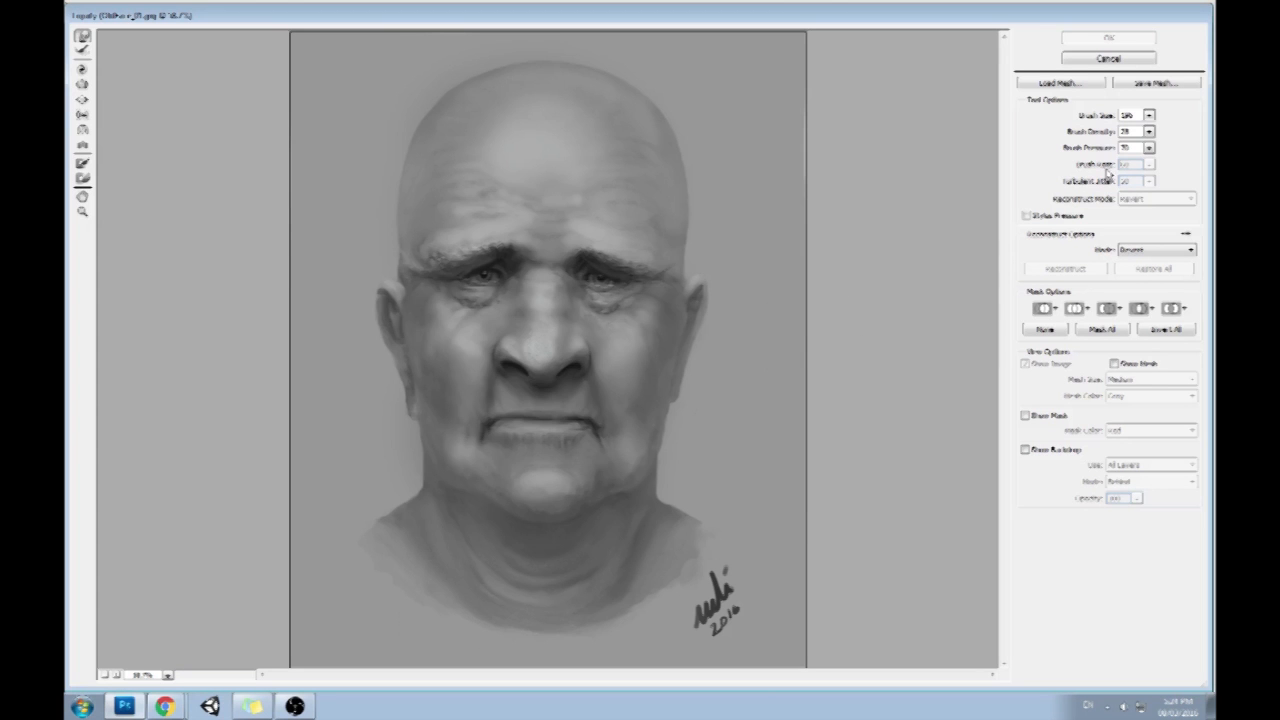
pyautogui.click(1149, 115)
pyautogui.moveTo(1120, 133); pyautogui.dragTo(1109, 133)
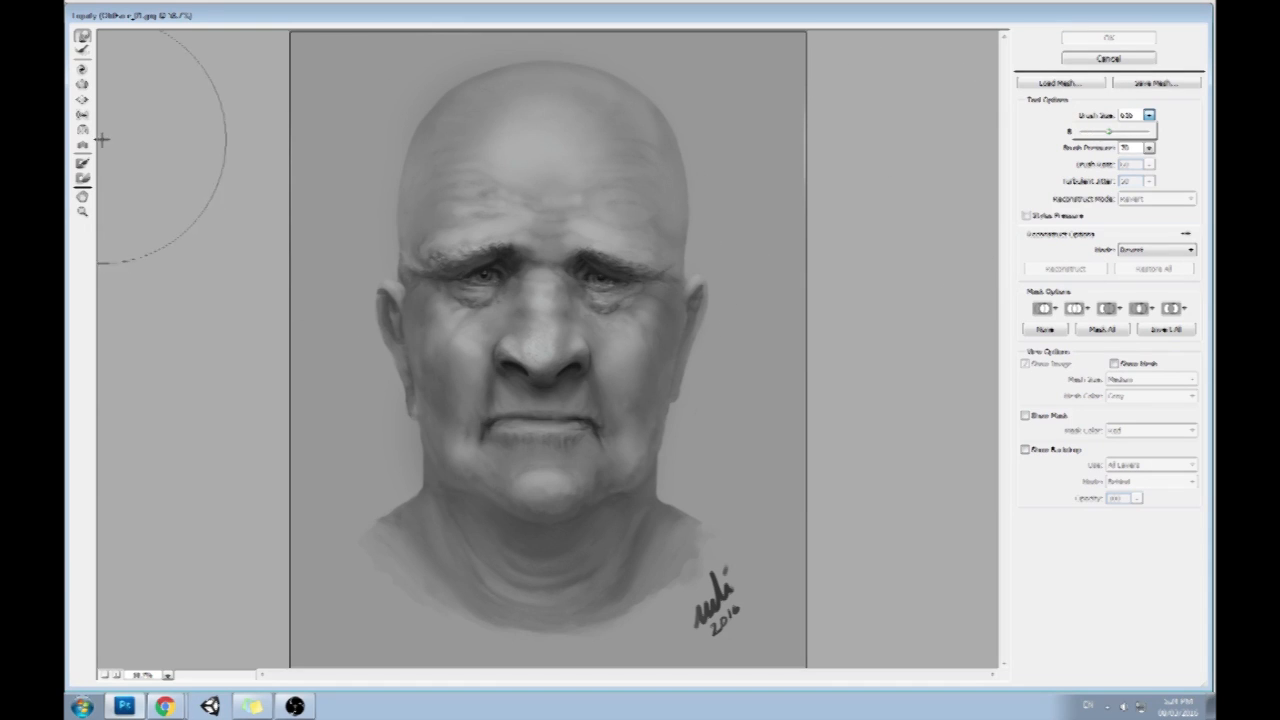
pyautogui.click(81, 84)
pyautogui.moveTo(500, 275); pyautogui.dragTo(605, 280)
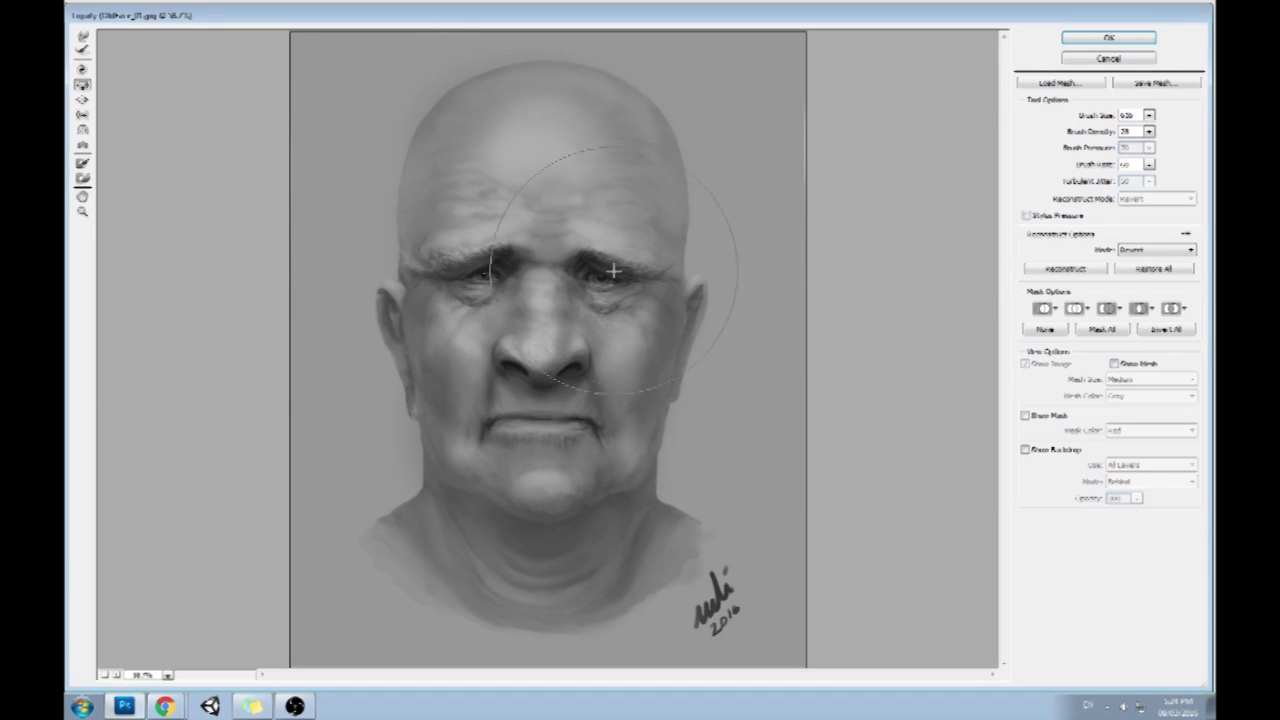
# Narrow the sides of the head slightly with the Forward Warp tool
pyautogui.click(82, 101)
pyautogui.press('s')
pyautogui.click(82, 36)
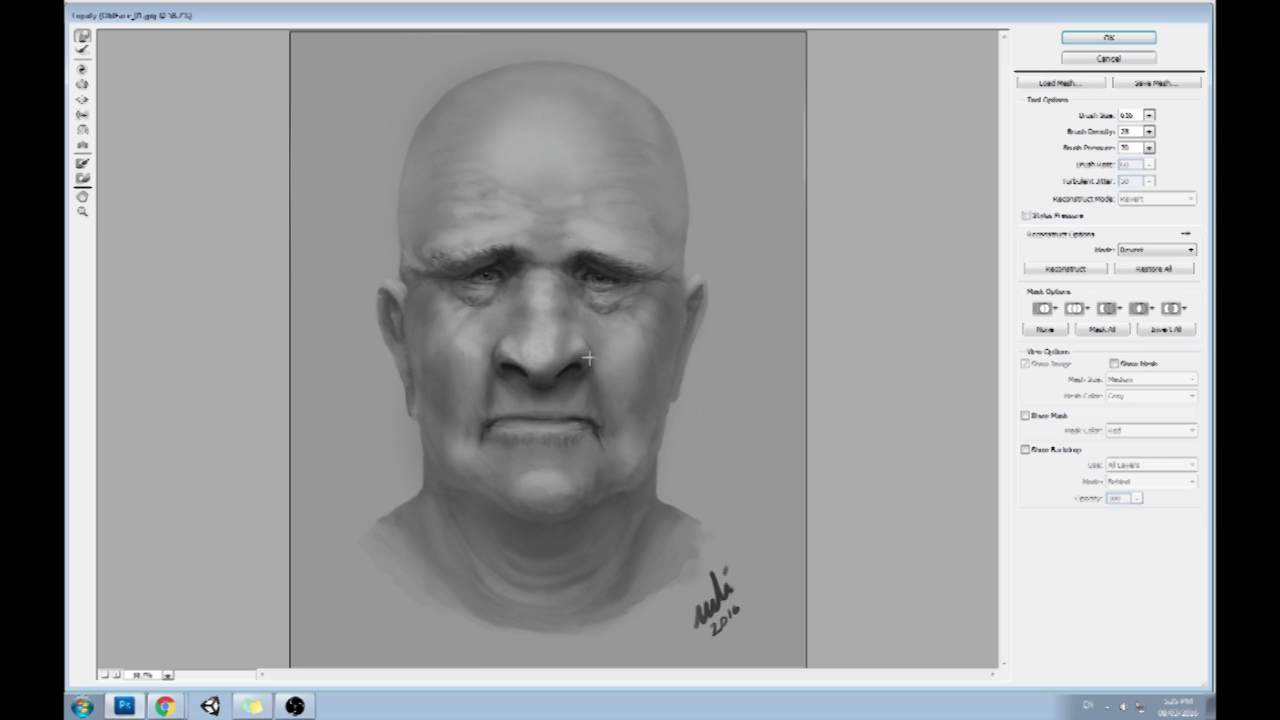
pyautogui.moveTo(515, 425); pyautogui.dragTo(482, 430)
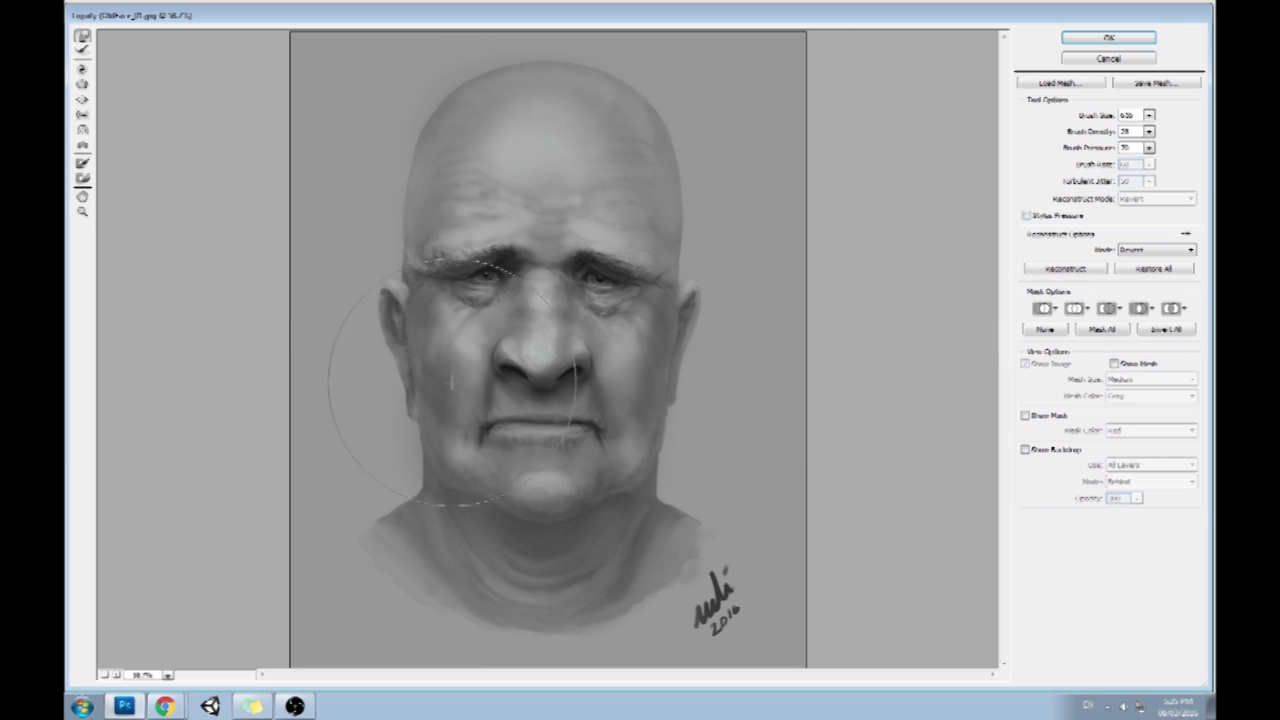
# Push both shoulders in toward the neck and warp the signature down toward the canvas edge
pyautogui.moveTo(392, 523)
pyautogui.mouseDown()
pyautogui.moveTo(364, 558)
pyautogui.moveTo(354, 545)
pyautogui.moveTo(388, 621)
pyautogui.moveTo(305, 538)
pyautogui.mouseUp()
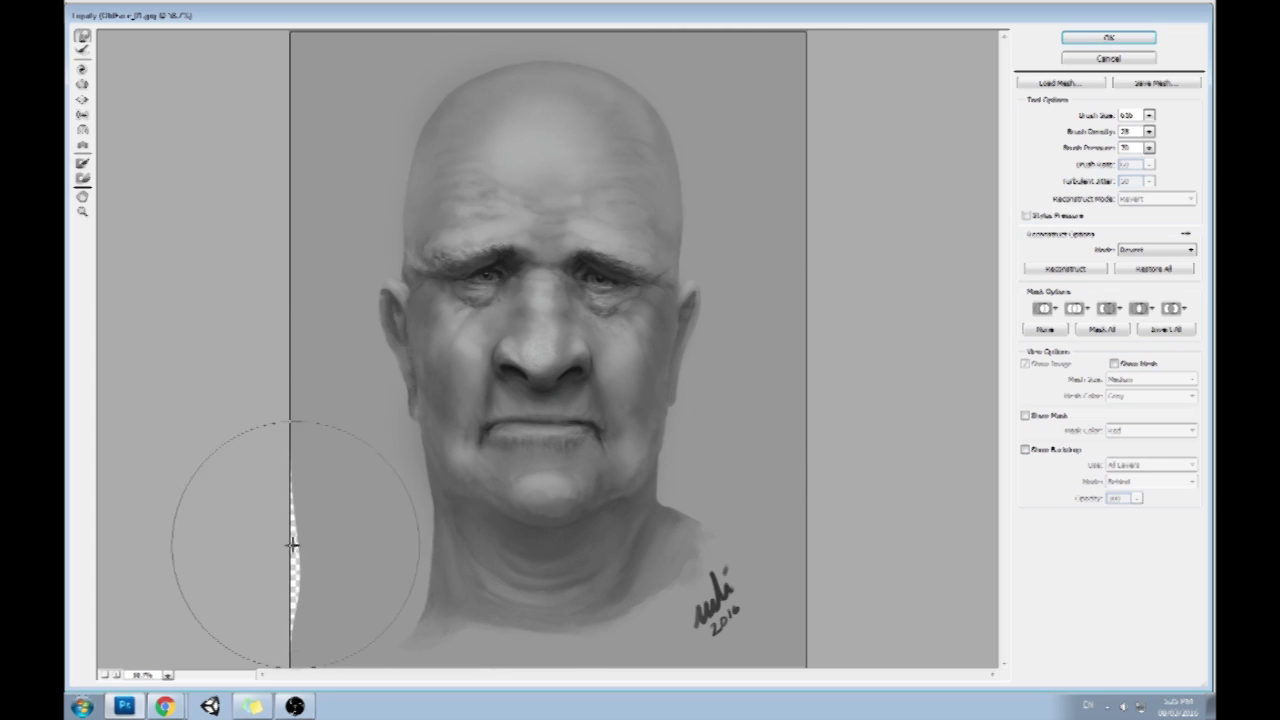
pyautogui.moveTo(770, 545); pyautogui.dragTo(663, 630)
pyautogui.moveTo(746, 591); pyautogui.dragTo(802, 563)
pyautogui.moveTo(670, 598); pyautogui.dragTo(713, 640)
pyautogui.moveTo(706, 537); pyautogui.dragTo(684, 529)
pyautogui.moveTo(386, 523); pyautogui.dragTo(376, 513)
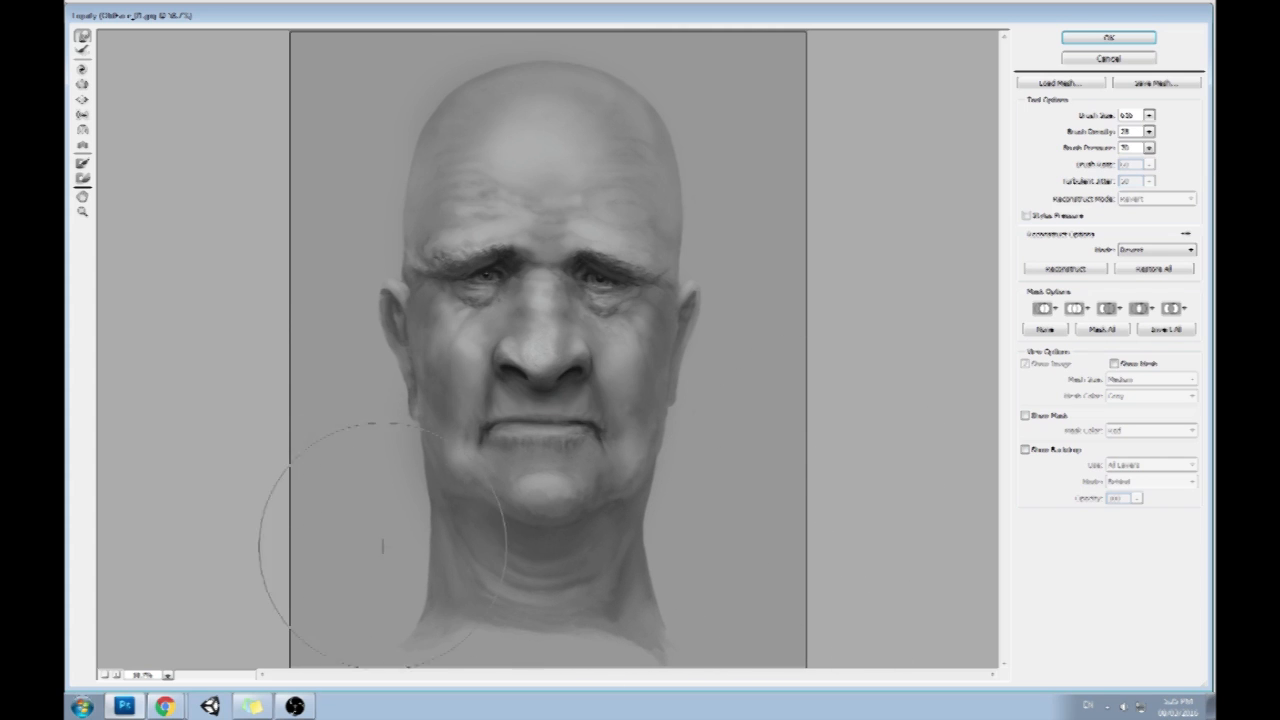
# Reshape the base of the neck and even out its outline on both sides with the Forward Warp tool
pyautogui.moveTo(675, 641); pyautogui.dragTo(669, 626)
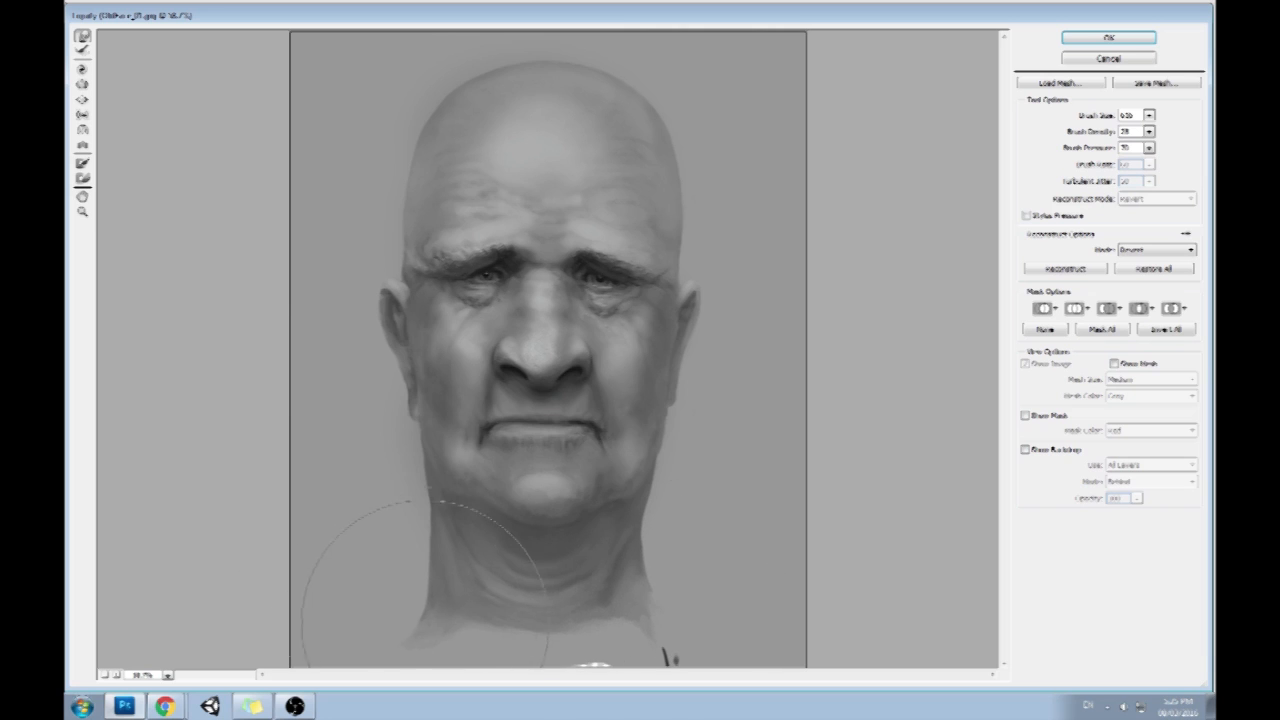
pyautogui.moveTo(423, 623); pyautogui.dragTo(414, 594)
pyautogui.moveTo(574, 662); pyautogui.dragTo(586, 670)
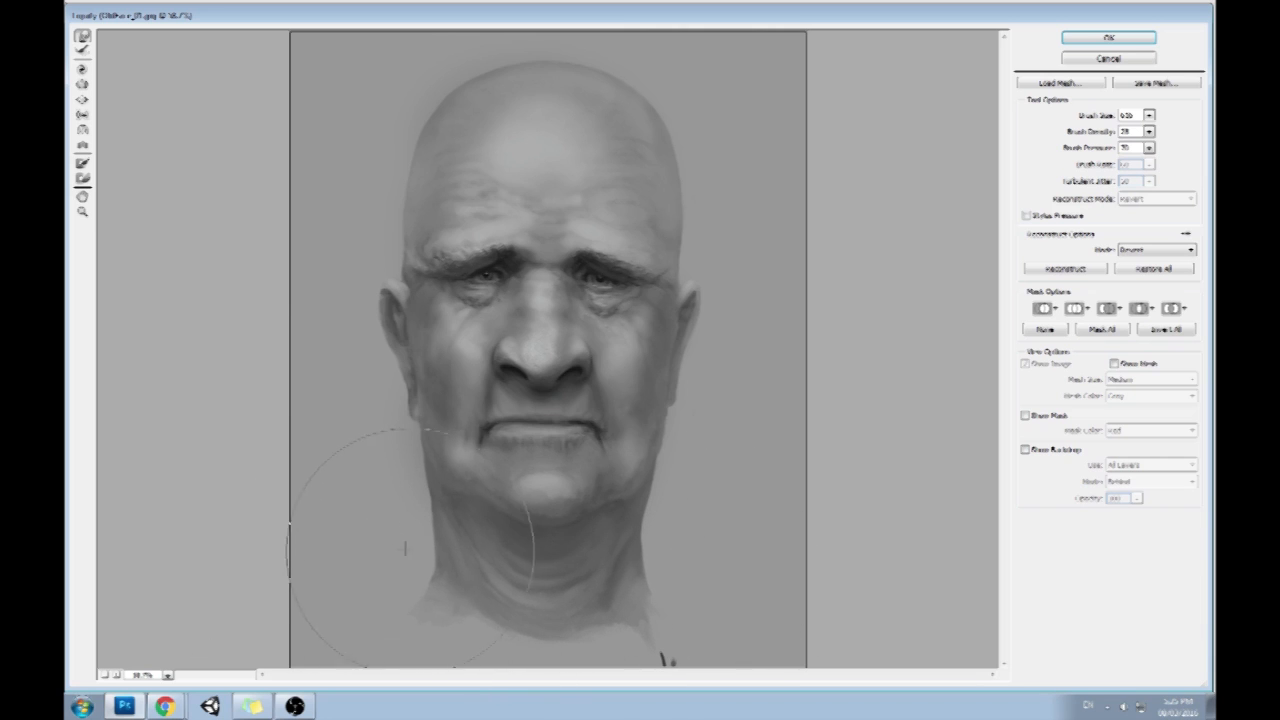
pyautogui.moveTo(680, 529)
pyautogui.mouseDown()
pyautogui.moveTo(700, 543)
pyautogui.moveTo(710, 520)
pyautogui.mouseUp()
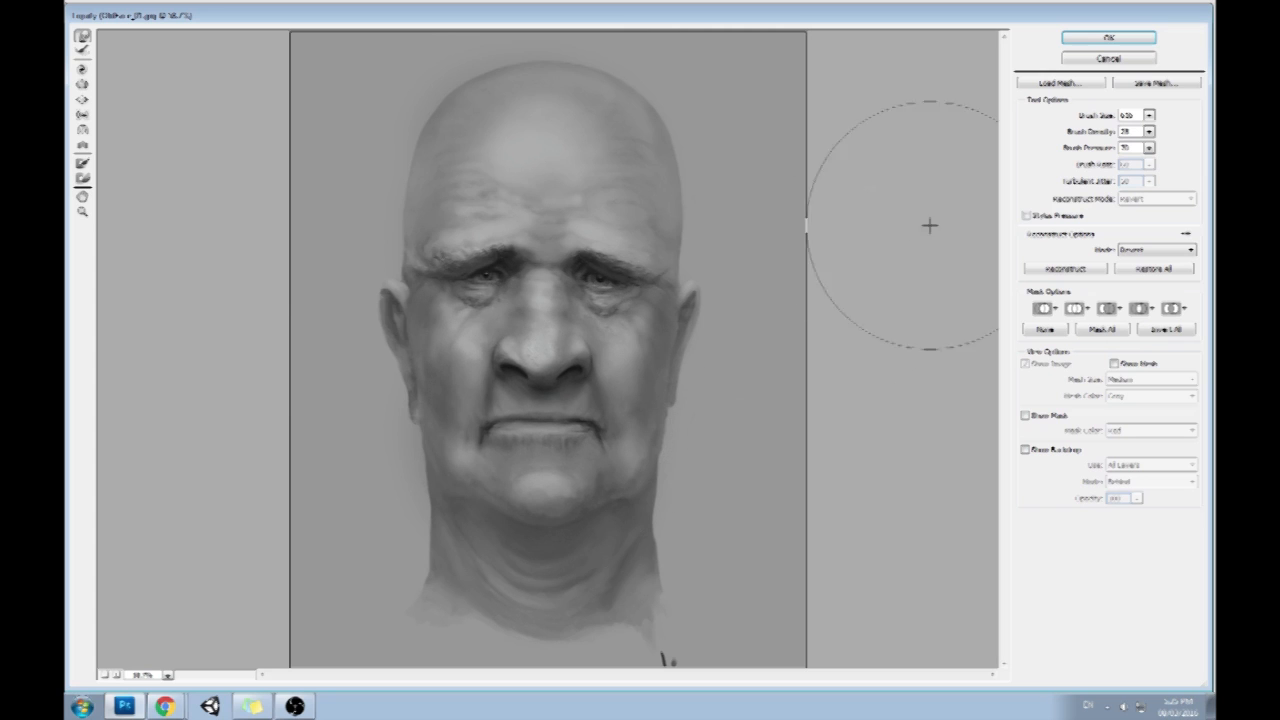
# Reduce the brush size to 271 and reshape the mouth and chin, using the Pucker tool around the lips
pyautogui.click(1151, 116)
pyautogui.moveTo(1112, 130); pyautogui.dragTo(1093, 133)
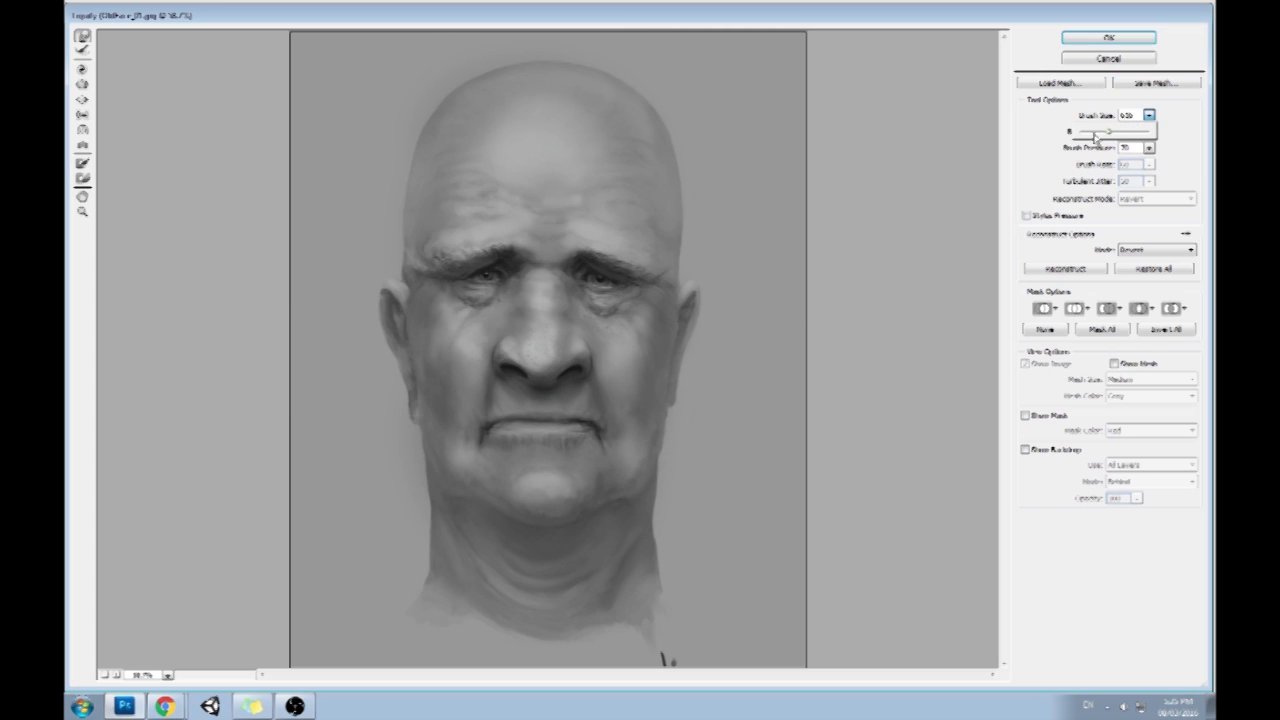
pyautogui.click(538, 484)
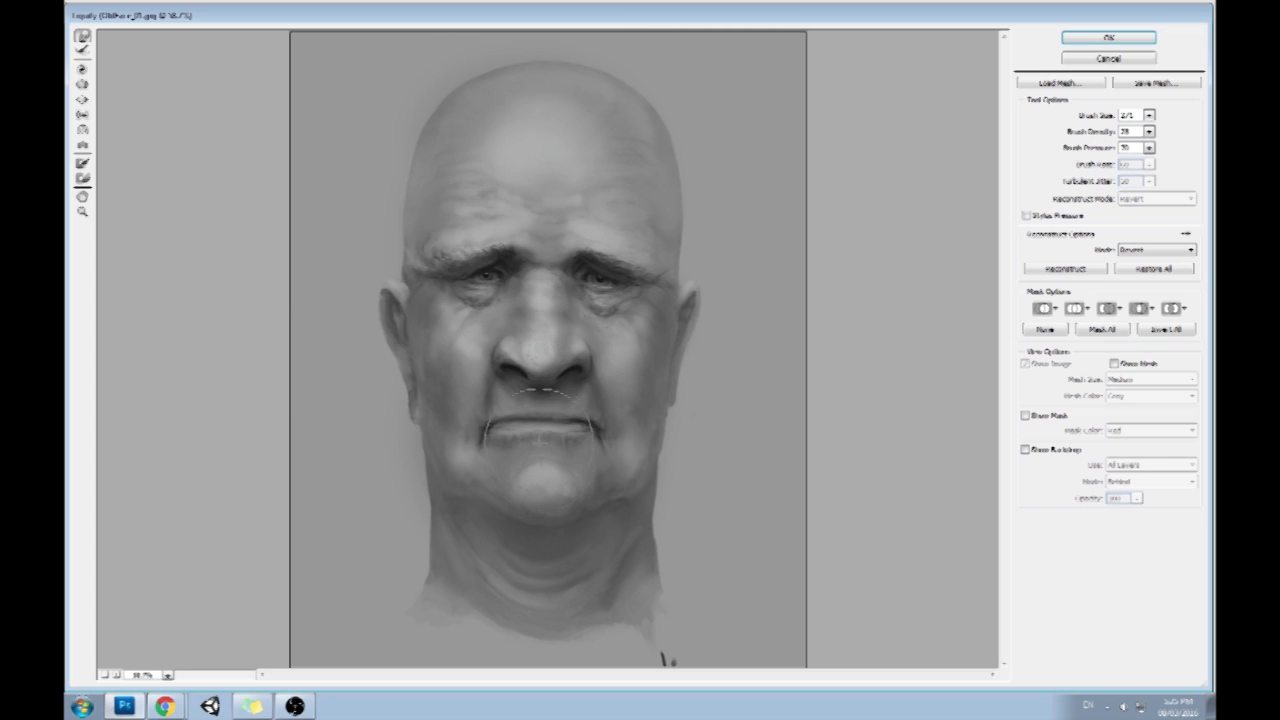
pyautogui.click(82, 84)
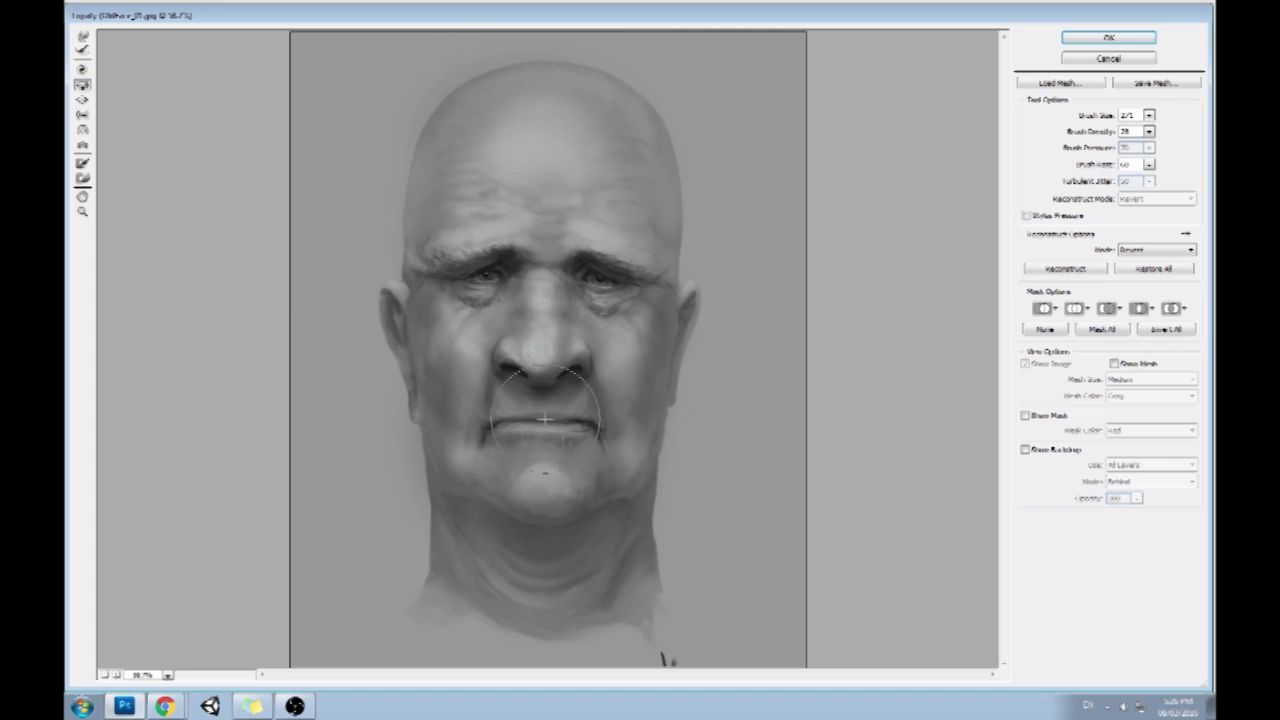
pyautogui.press('alt')
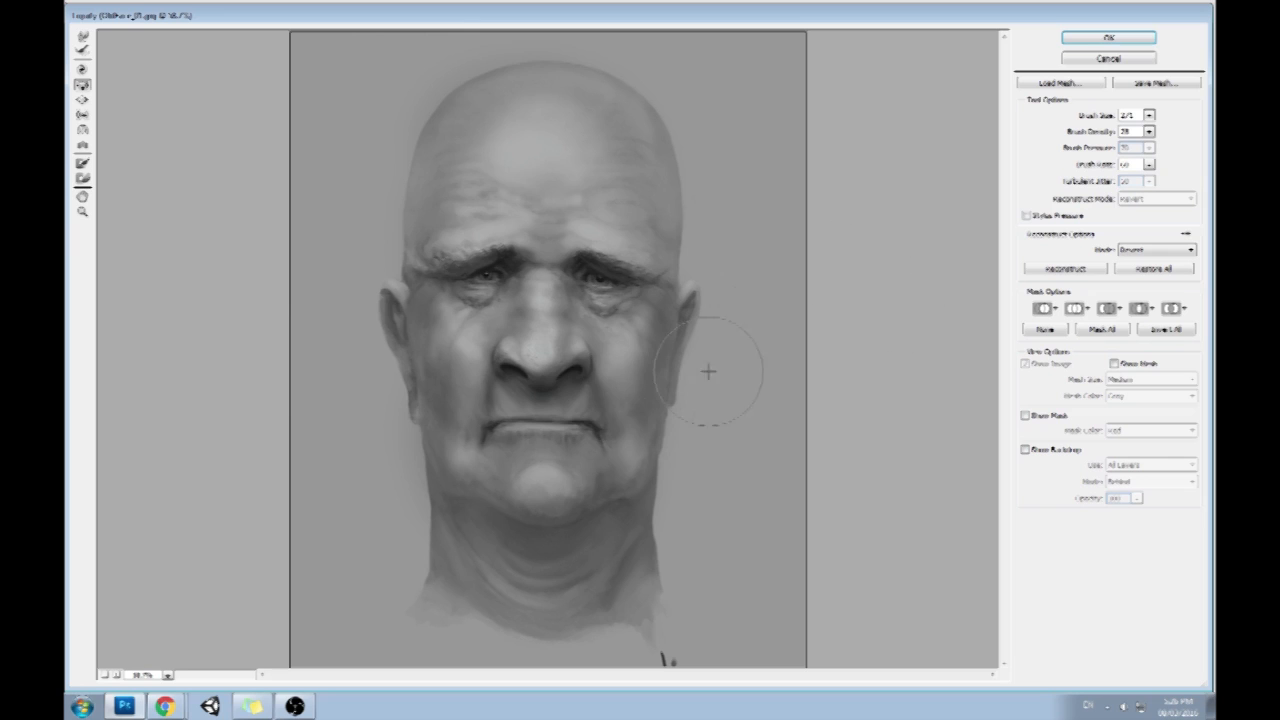
# Set the Forward Warp brush size to 151, refine the mouth, and apply the Liquify changes
pyautogui.click(82, 36)
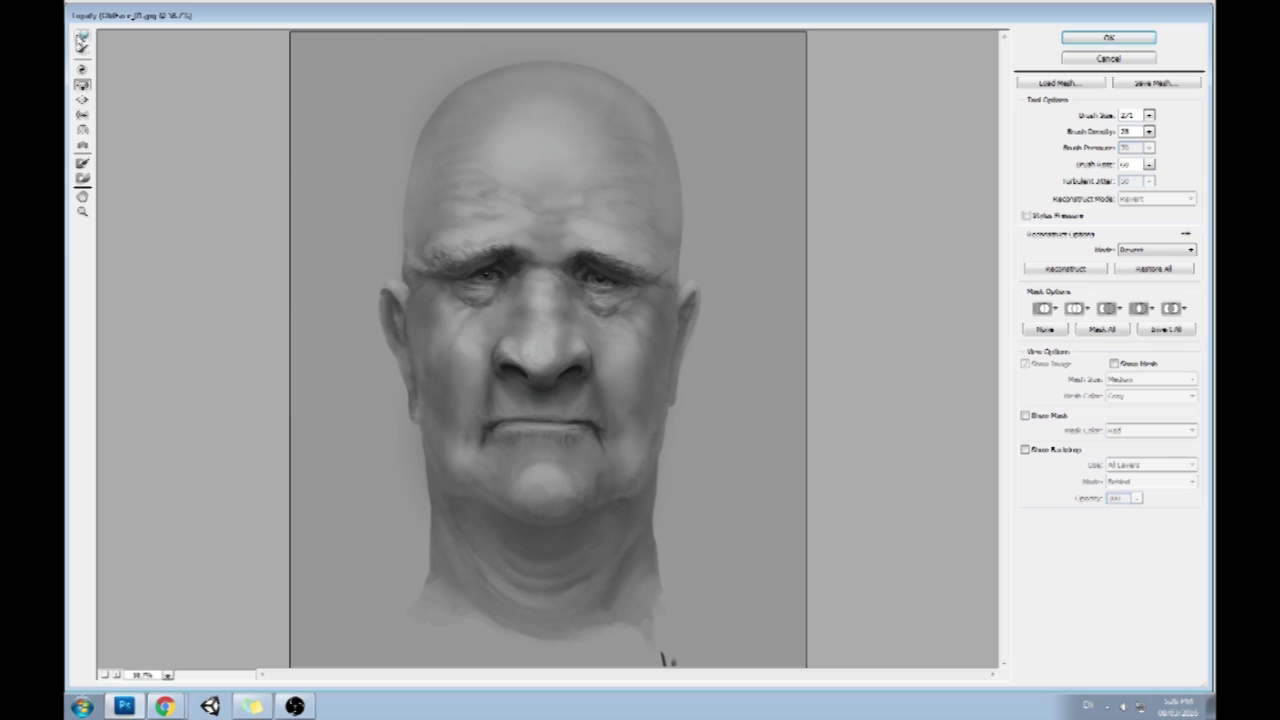
pyautogui.click(1148, 115)
pyautogui.click(514, 409)
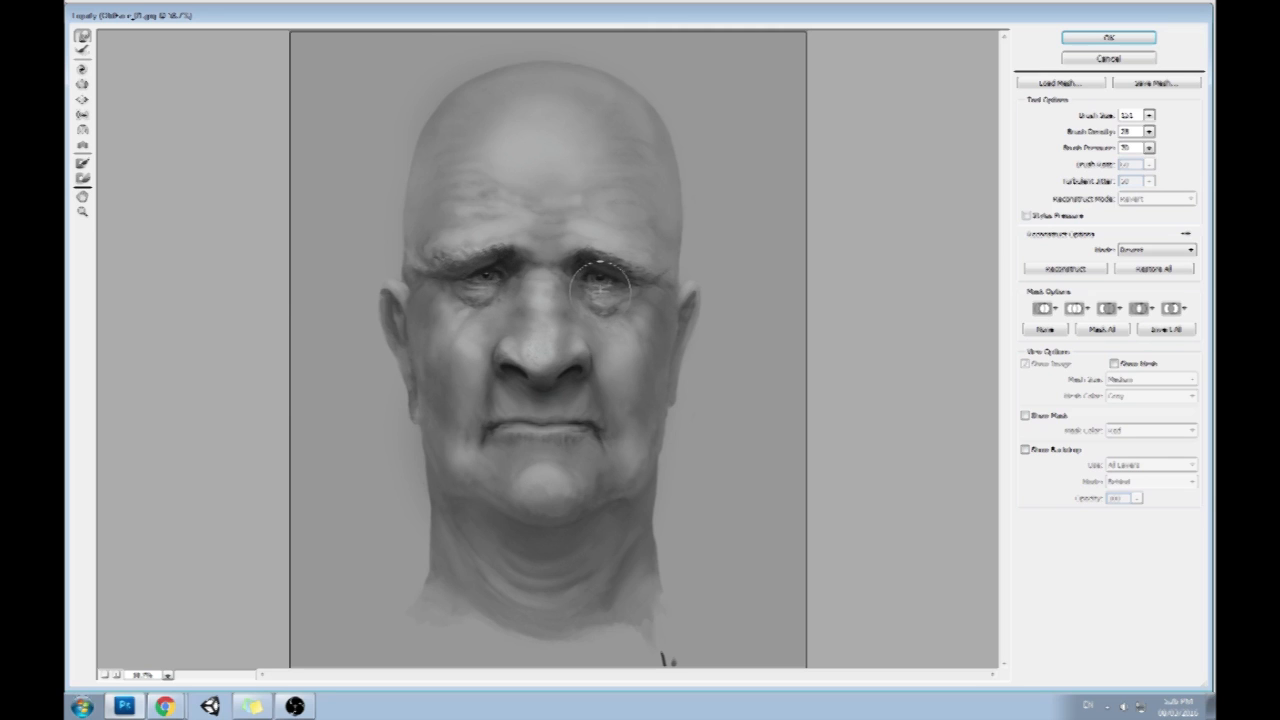
pyautogui.press('Return')
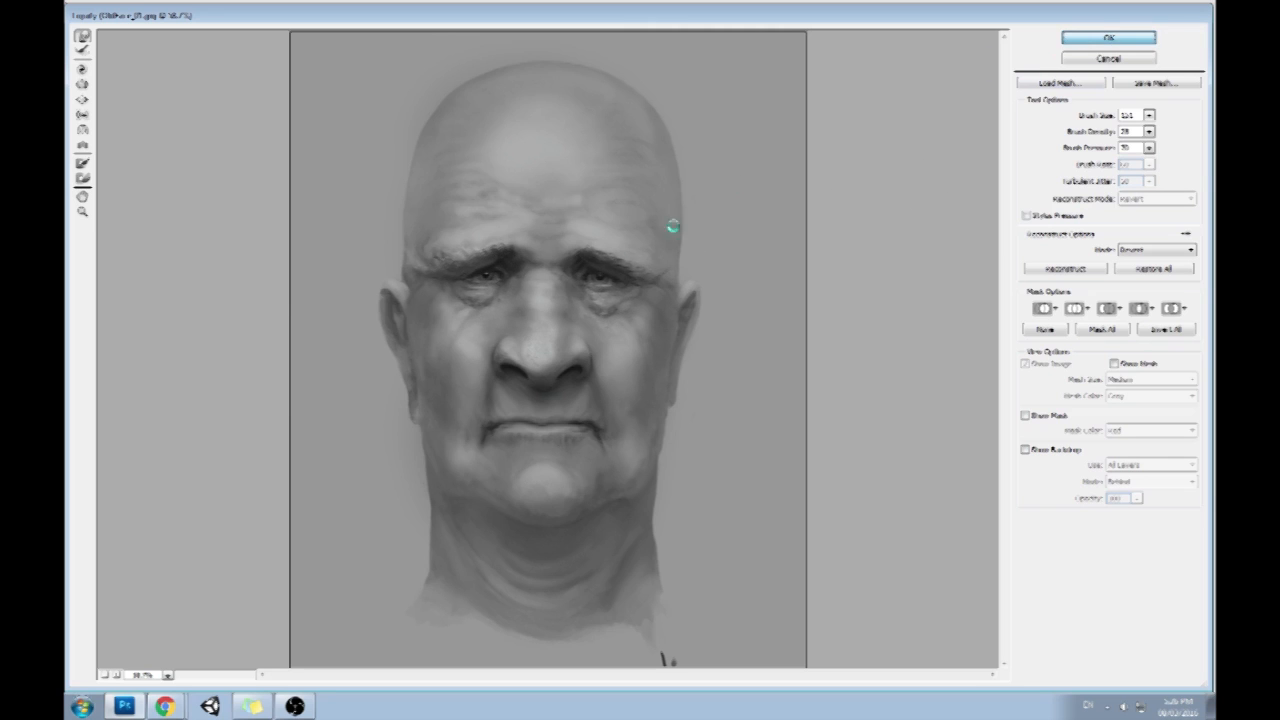
# Paint soft shading along both cheeks with the Brush tool, sampling greys from the face
pyautogui.press('d')
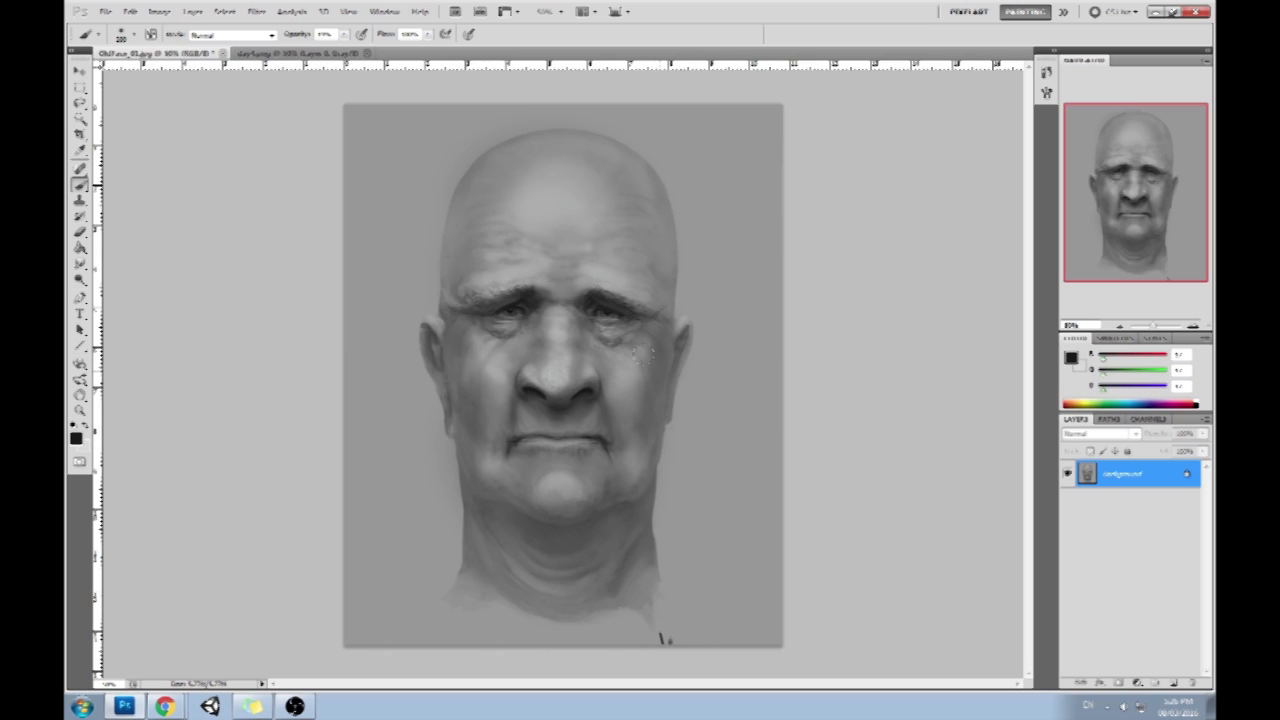
pyautogui.moveTo(651, 356); pyautogui.dragTo(643, 450)
pyautogui.moveTo(463, 382); pyautogui.dragTo(474, 416)
pyautogui.keyDown('alt'); pyautogui.click(640, 372); pyautogui.keyUp('alt')
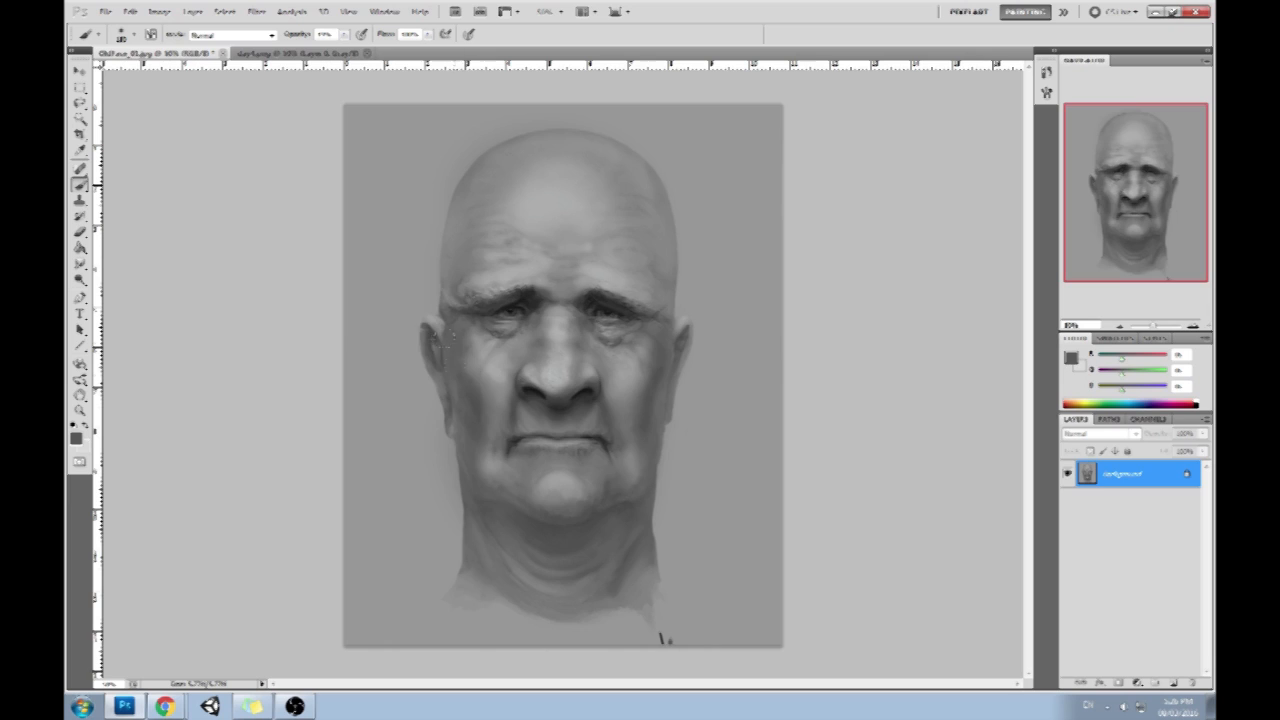
pyautogui.keyDown('alt'); pyautogui.click(468, 415); pyautogui.keyUp('alt')
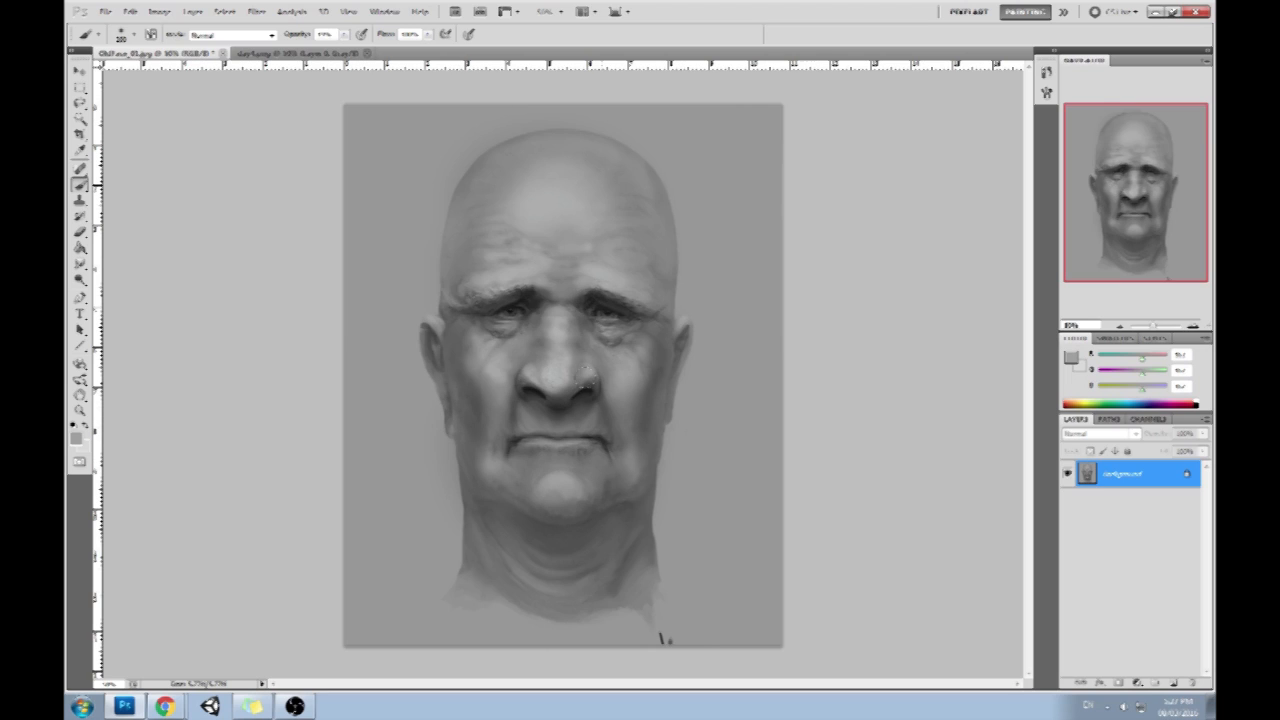
# Select the entire portrait and sharpen it with the Unsharp Mask filter
pyautogui.hotkey('ctrl', 'a')
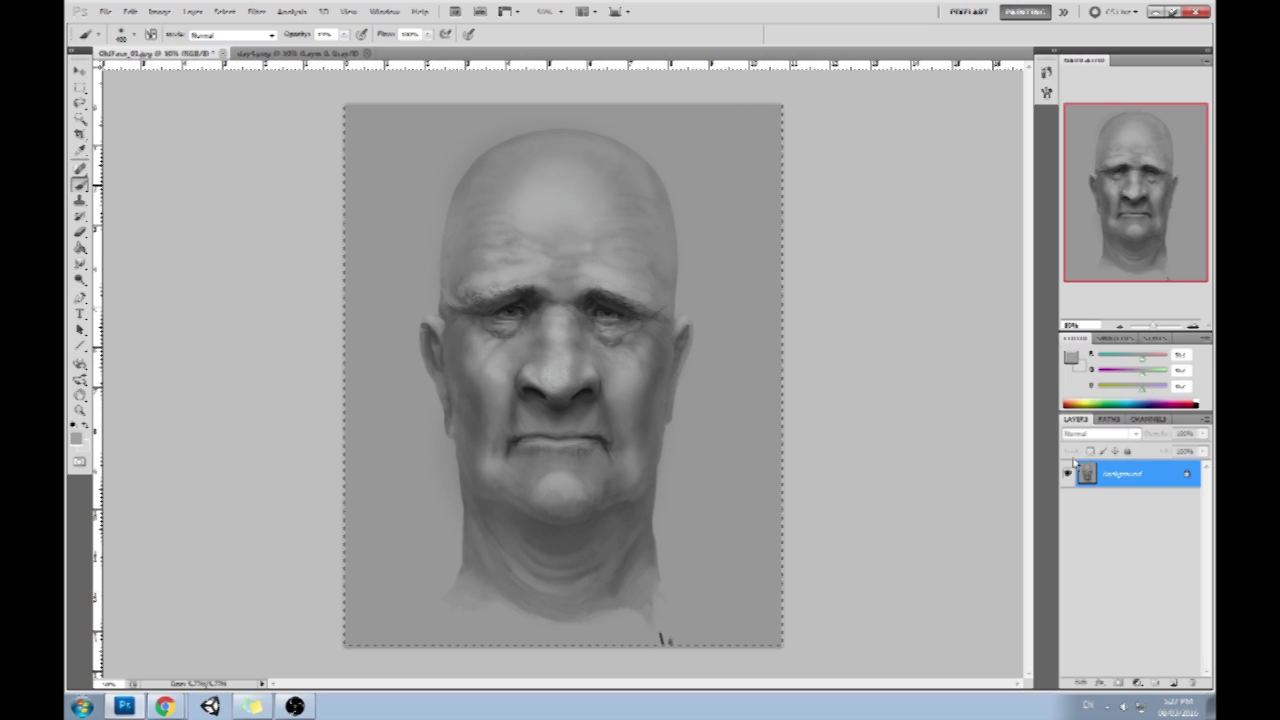
pyautogui.click(257, 12)
pyautogui.moveTo(270, 214)
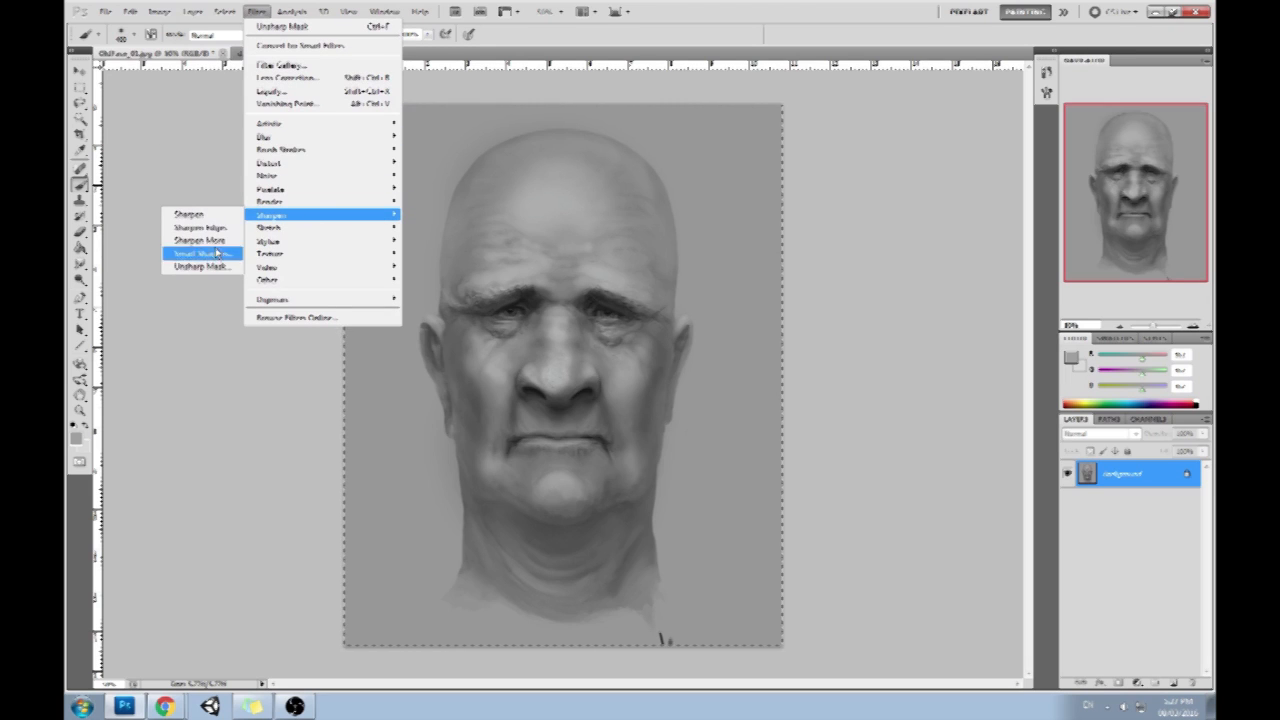
pyautogui.click(230, 268)
pyautogui.click(985, 309)
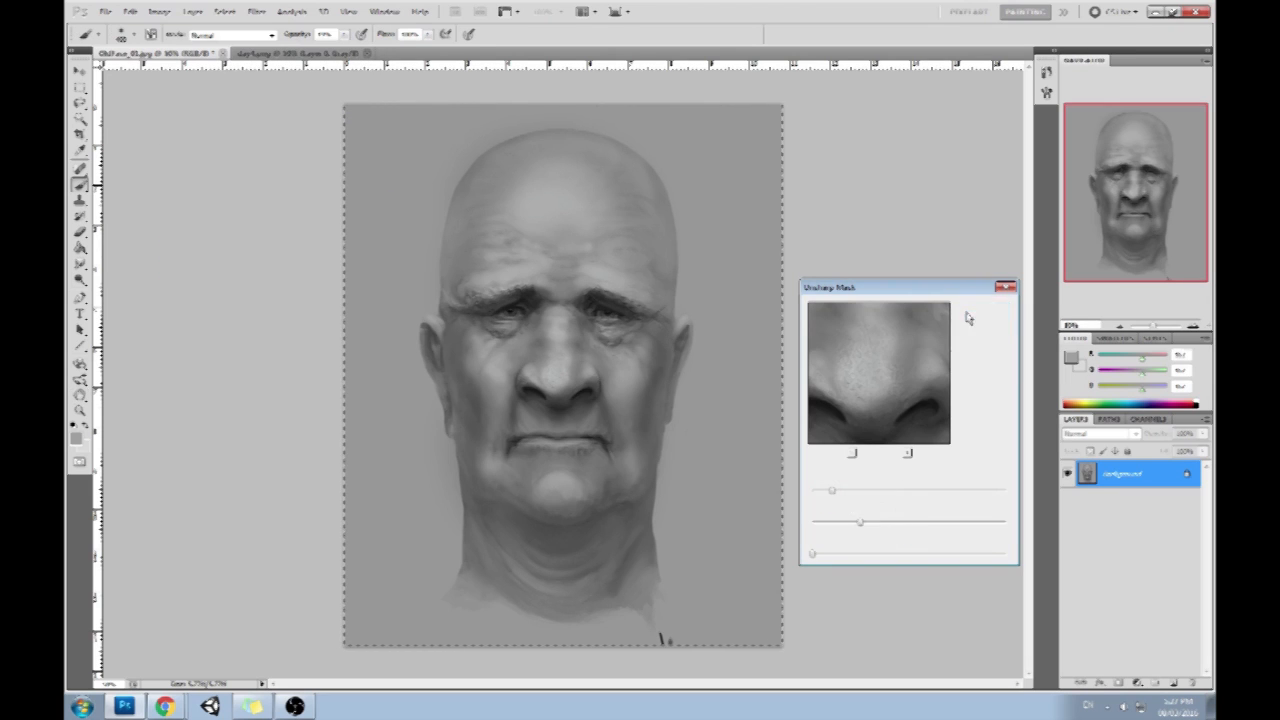
# Revert the document to its opening History snapshot and paste the edited portrait in place as a new layer
pyautogui.click(1046, 74)
pyautogui.moveTo(1026, 437); pyautogui.dragTo(1043, 92)
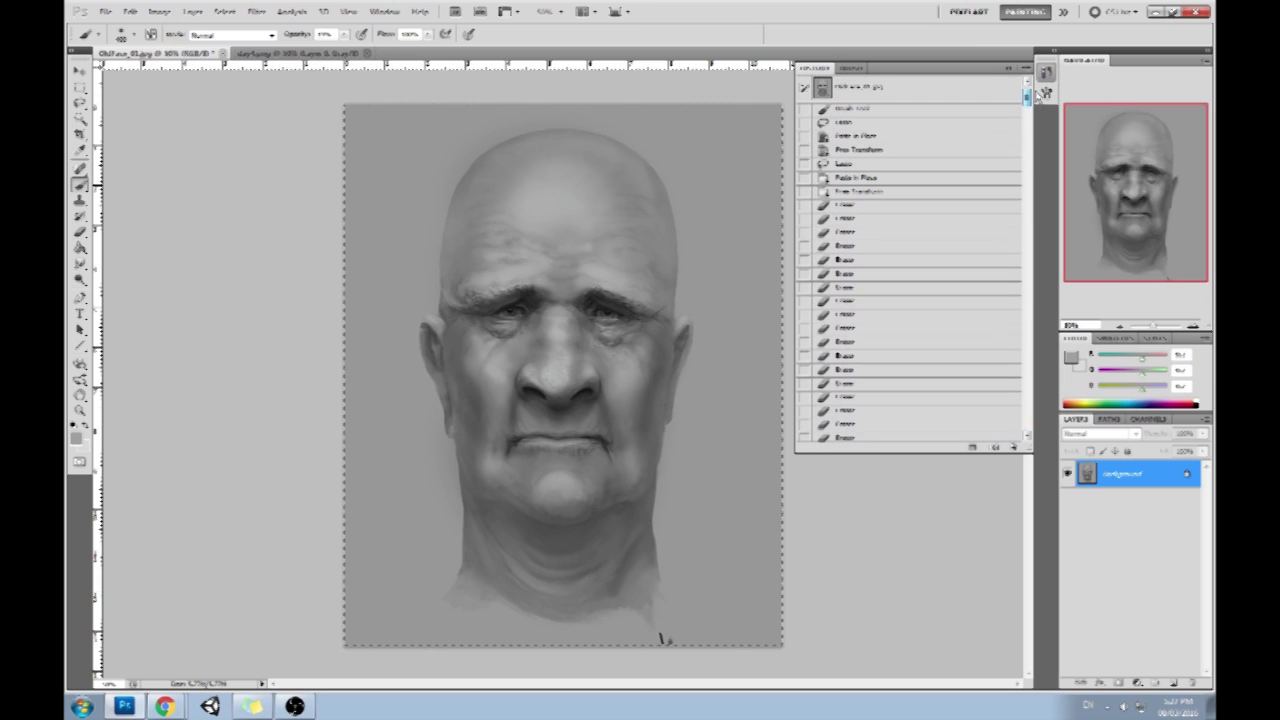
pyautogui.click(940, 94)
pyautogui.hotkey('ctrl', 'shift', 'v')
# Toggle the pasted layer's visibility repeatedly to compare the edited face with the original, leave it shown, and select the Sharpen tool
pyautogui.click(1066, 476)
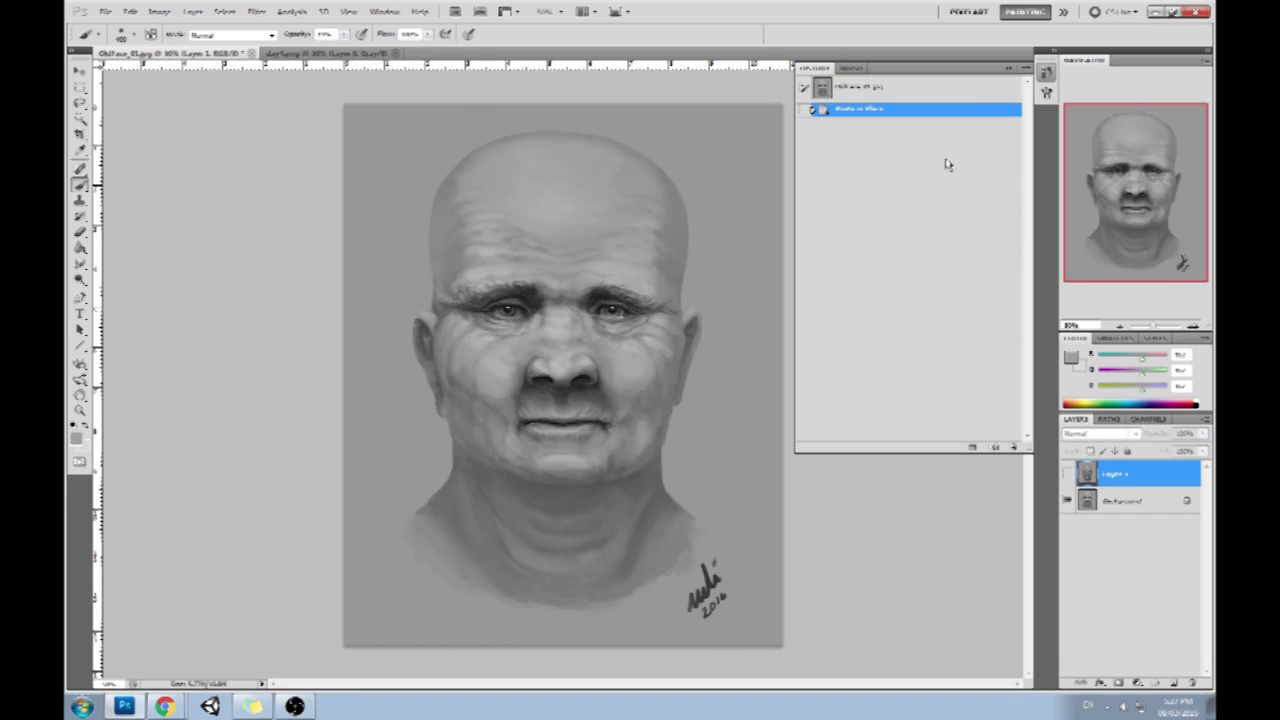
pyautogui.click(1008, 68)
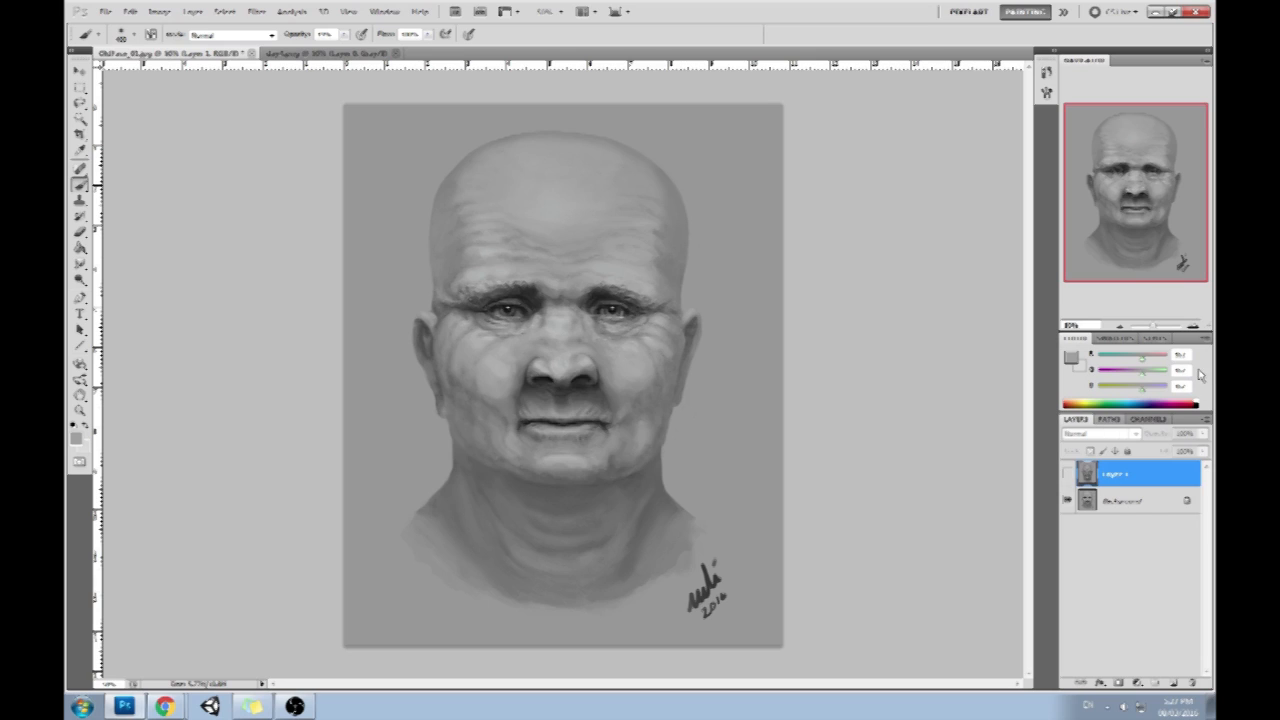
pyautogui.click(1068, 473)
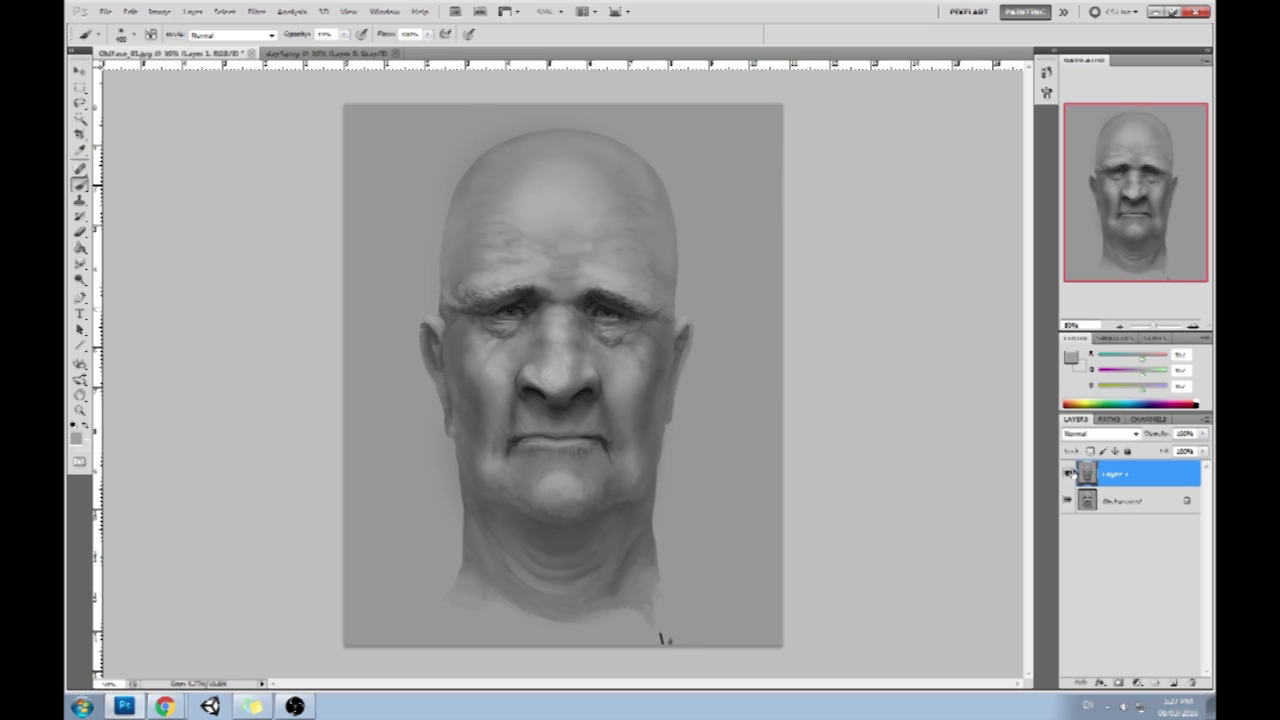
pyautogui.click(1068, 475)
pyautogui.click(1068, 475)
pyautogui.click(1069, 476)
pyautogui.click(1069, 476)
pyautogui.click(1068, 475)
pyautogui.click(1068, 477)
pyautogui.moveTo(79, 264); pyautogui.dragTo(115, 278)
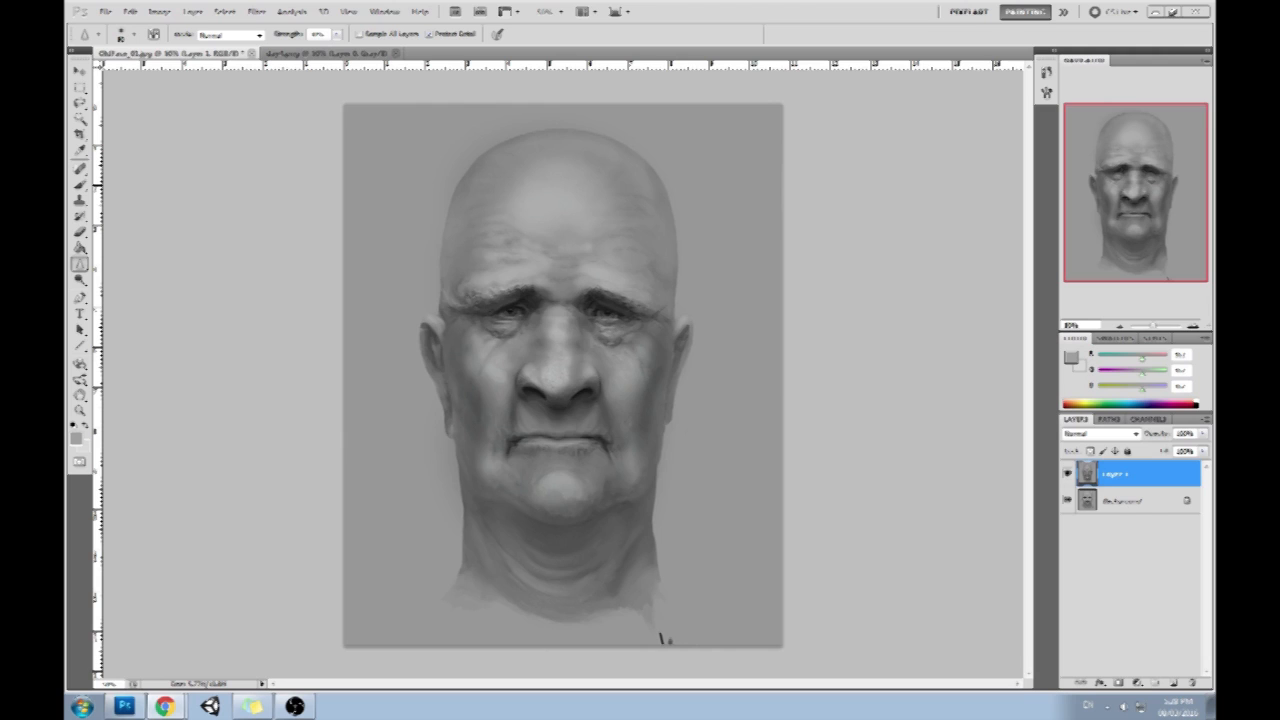
# Switch to Chrome and search Google Images for "witch of the waste howl's"
pyautogui.hotkey('alt', 'Tab')
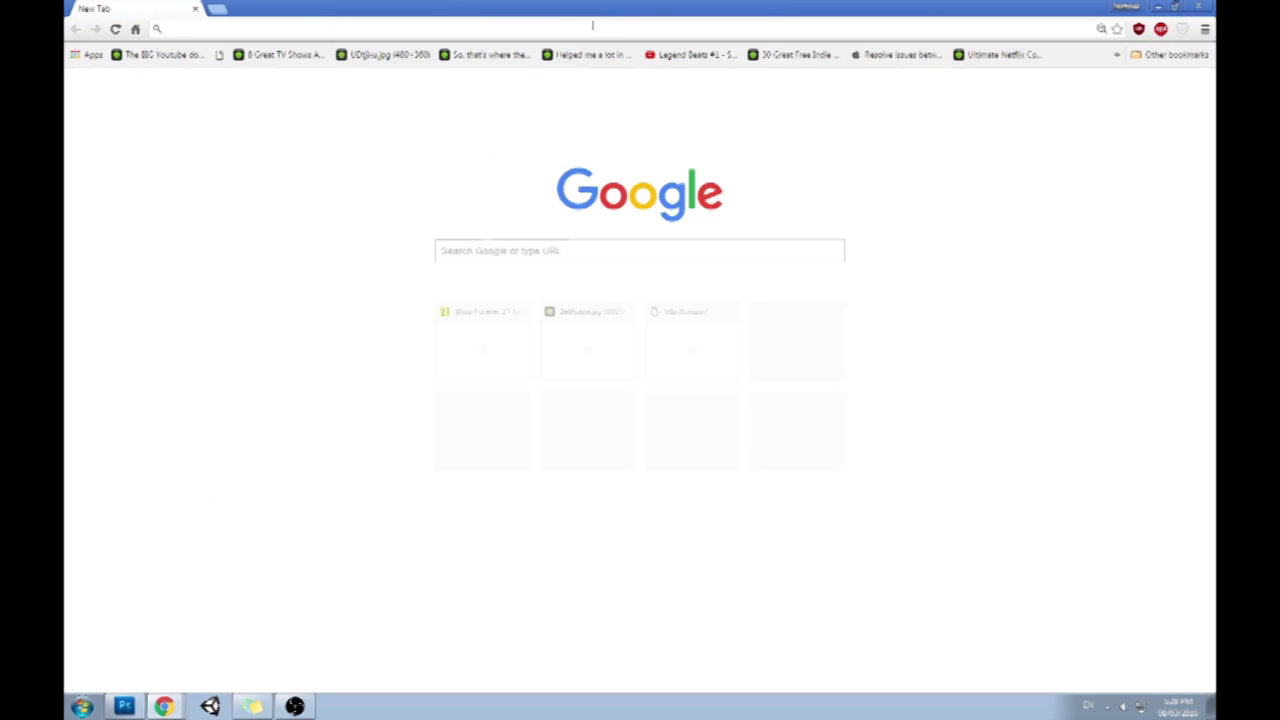
pyautogui.click(605, 30)
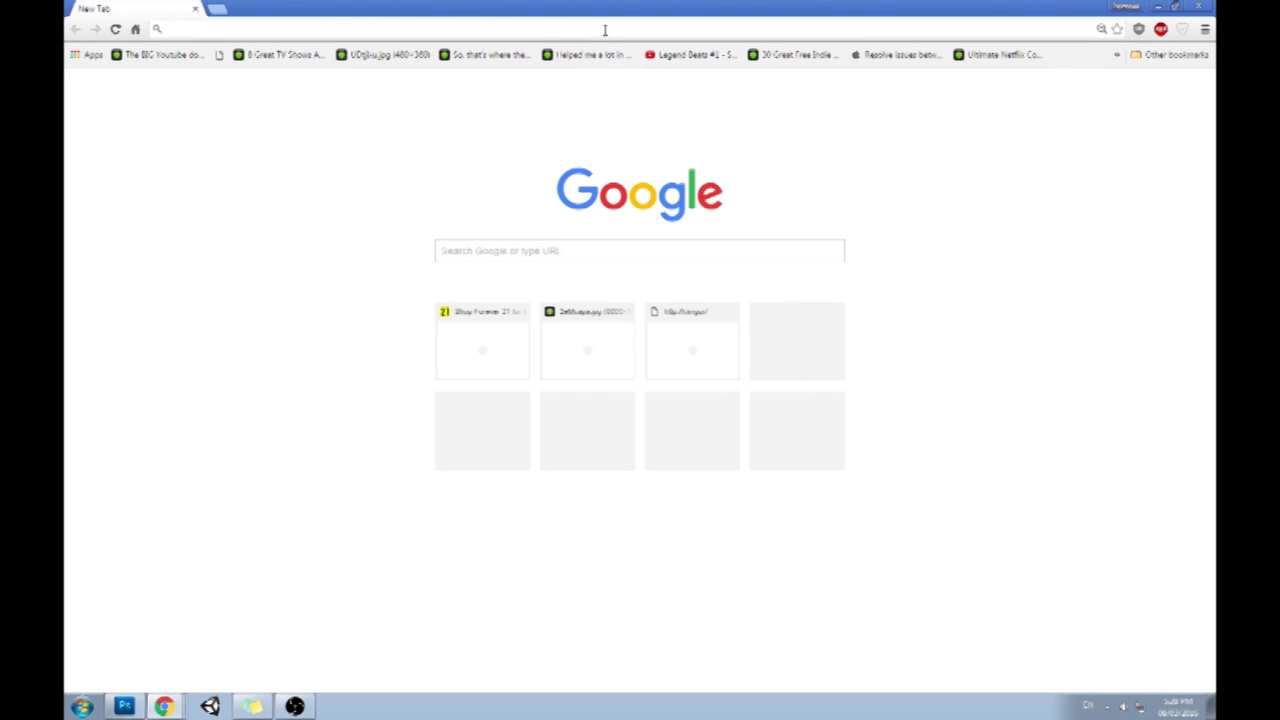
pyautogui.write('witch')
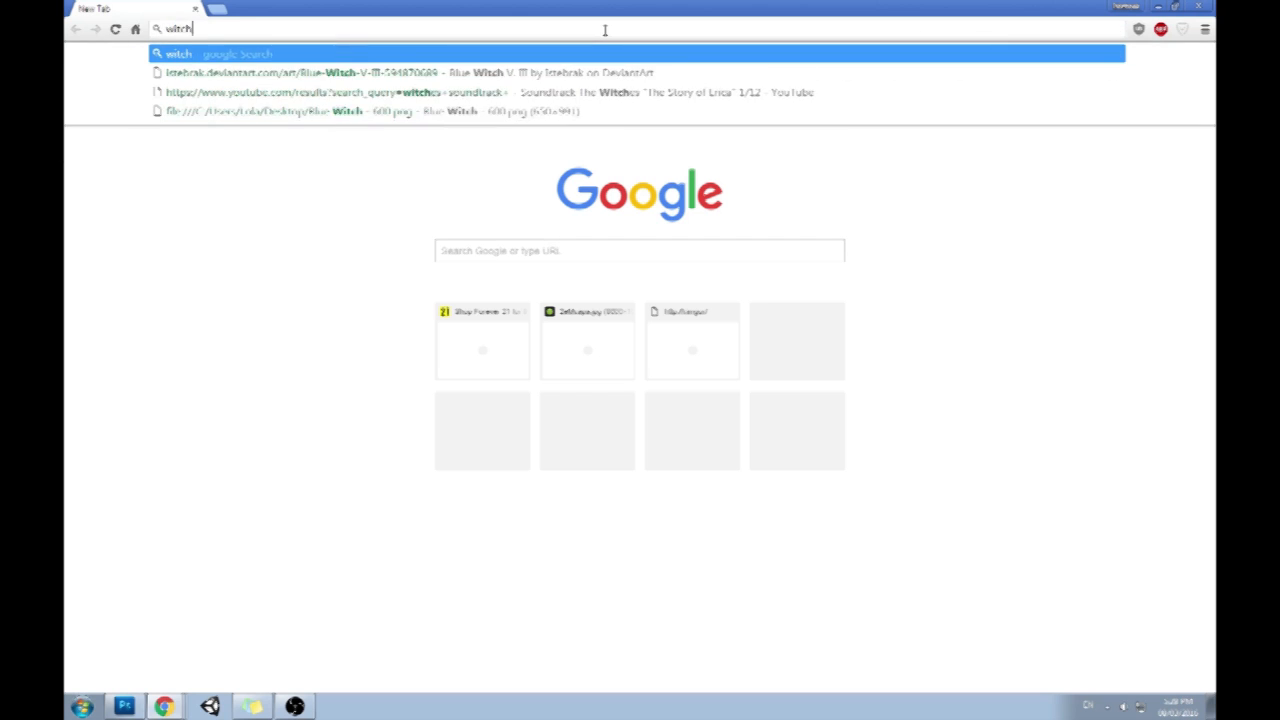
pyautogui.write(' of the waste how')
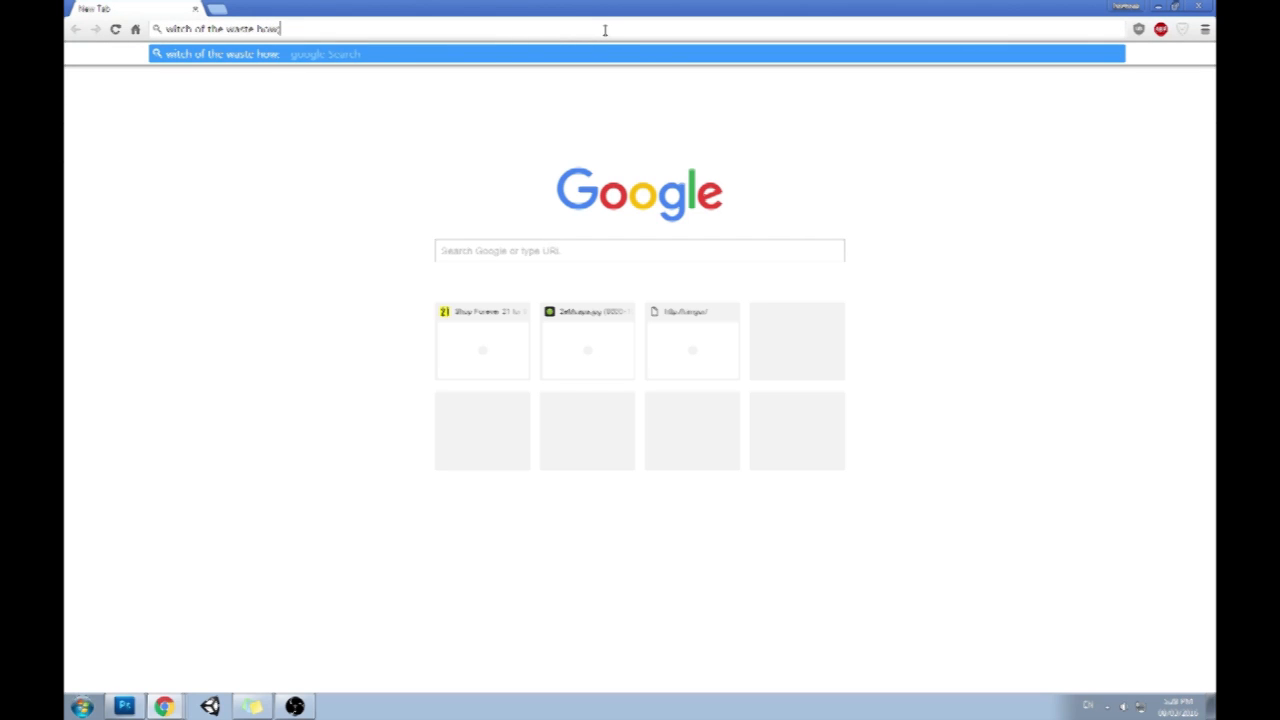
pyautogui.write("l's")
pyautogui.press('Return')
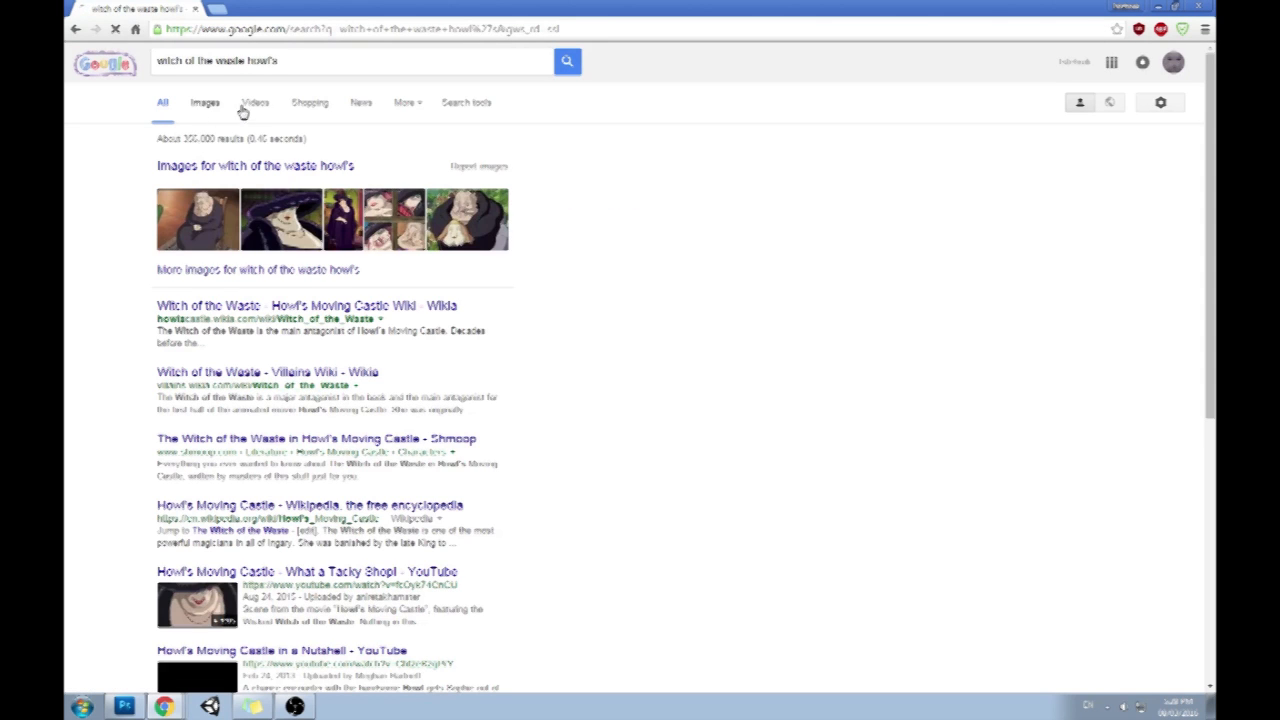
pyautogui.click(198, 105)
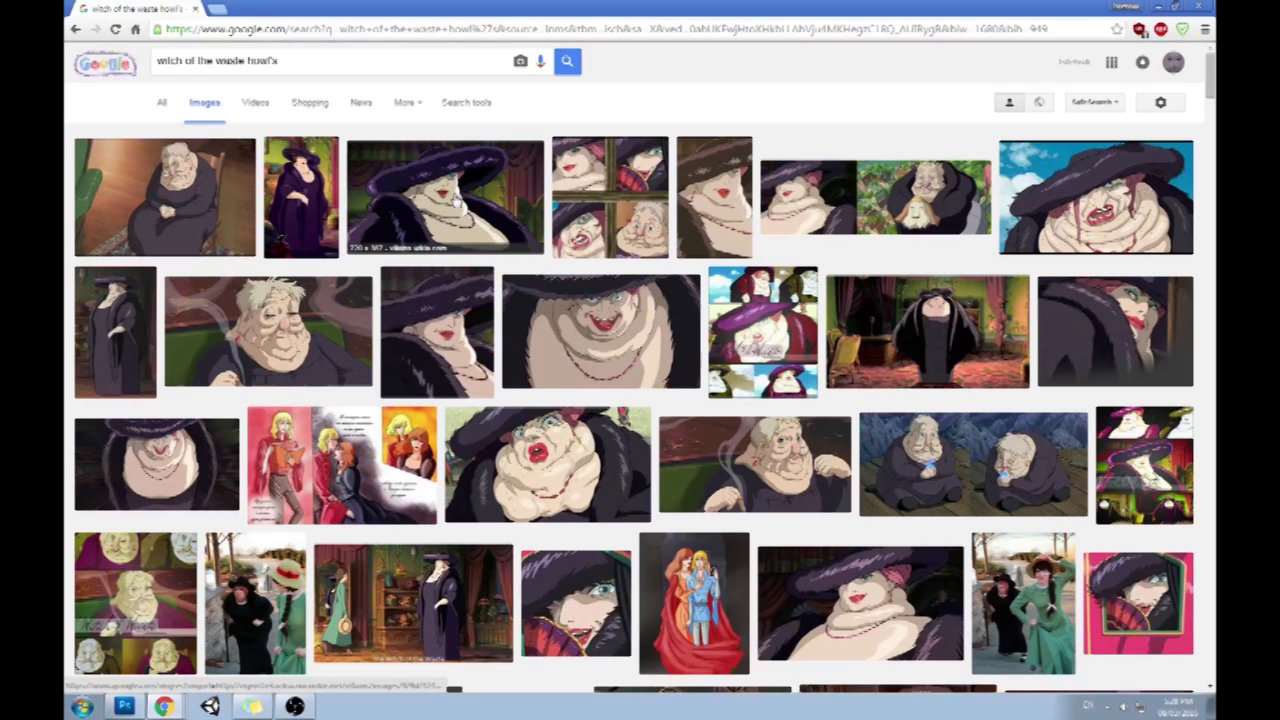
# Preview the four-panel and side-by-side character images, browse further results, and switch back to Photoshop
pyautogui.click(640, 200)
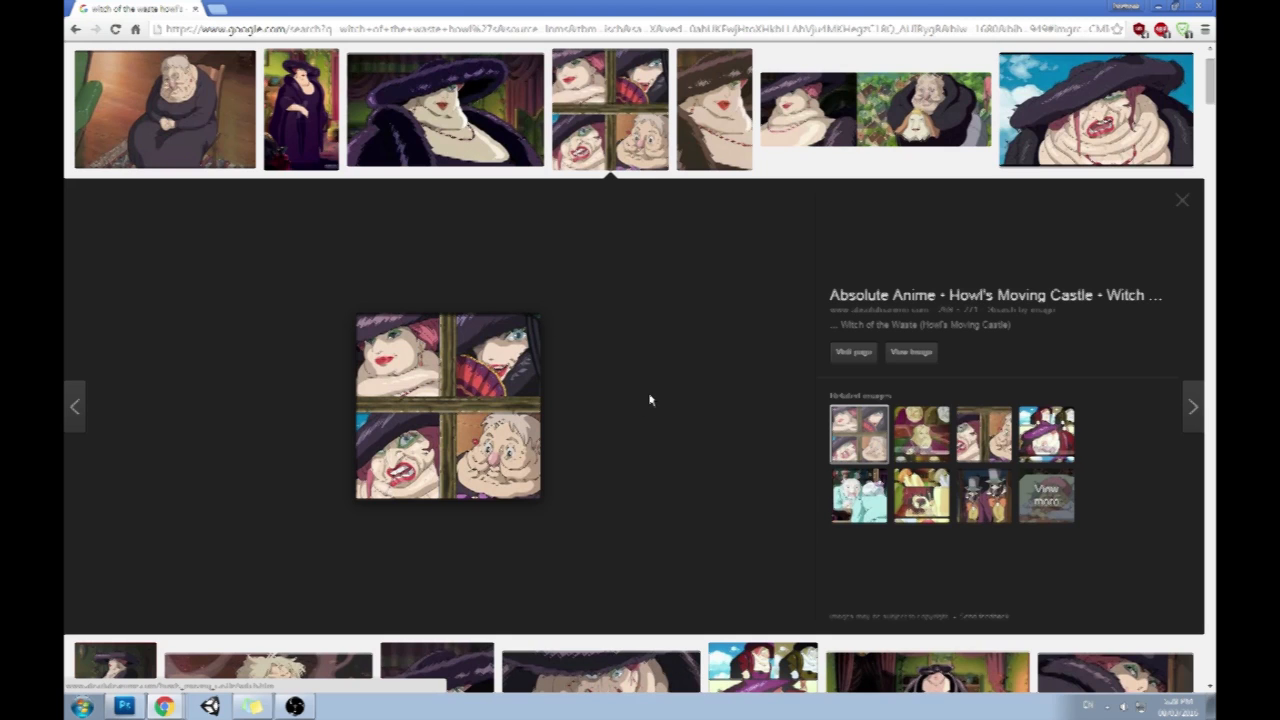
pyautogui.click(870, 108)
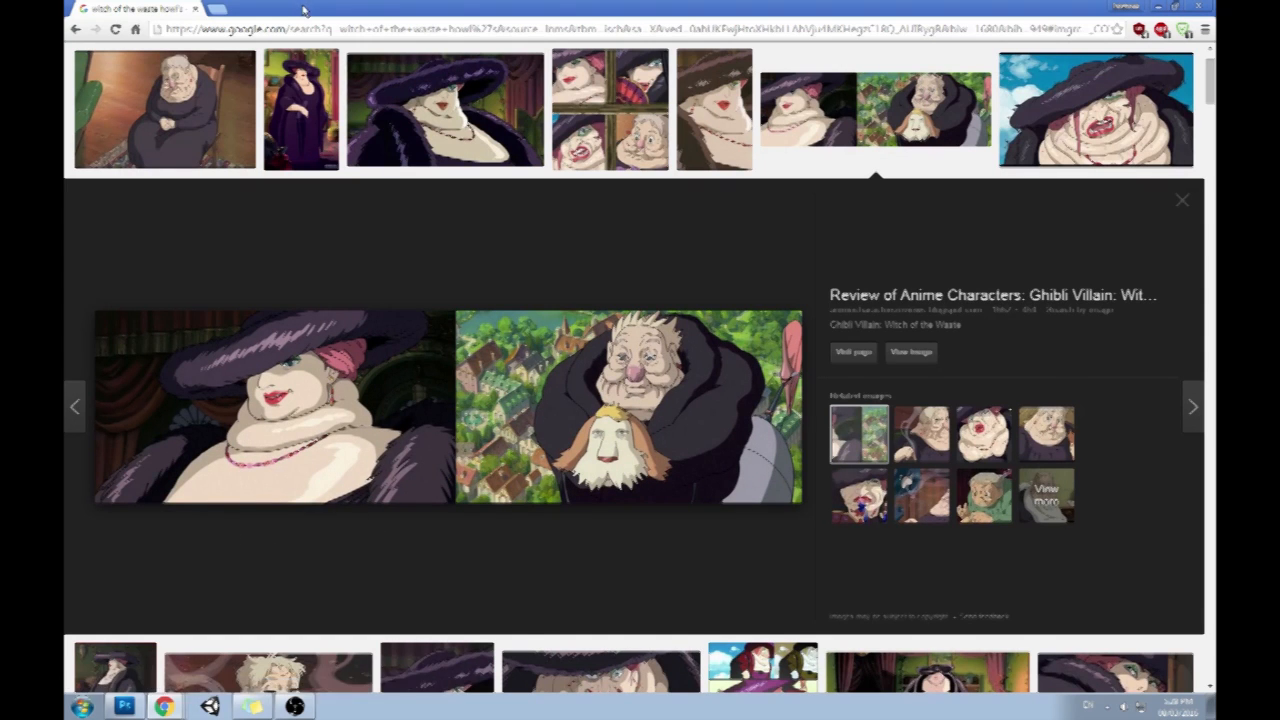
pyautogui.scroll(-3, 455, 380)
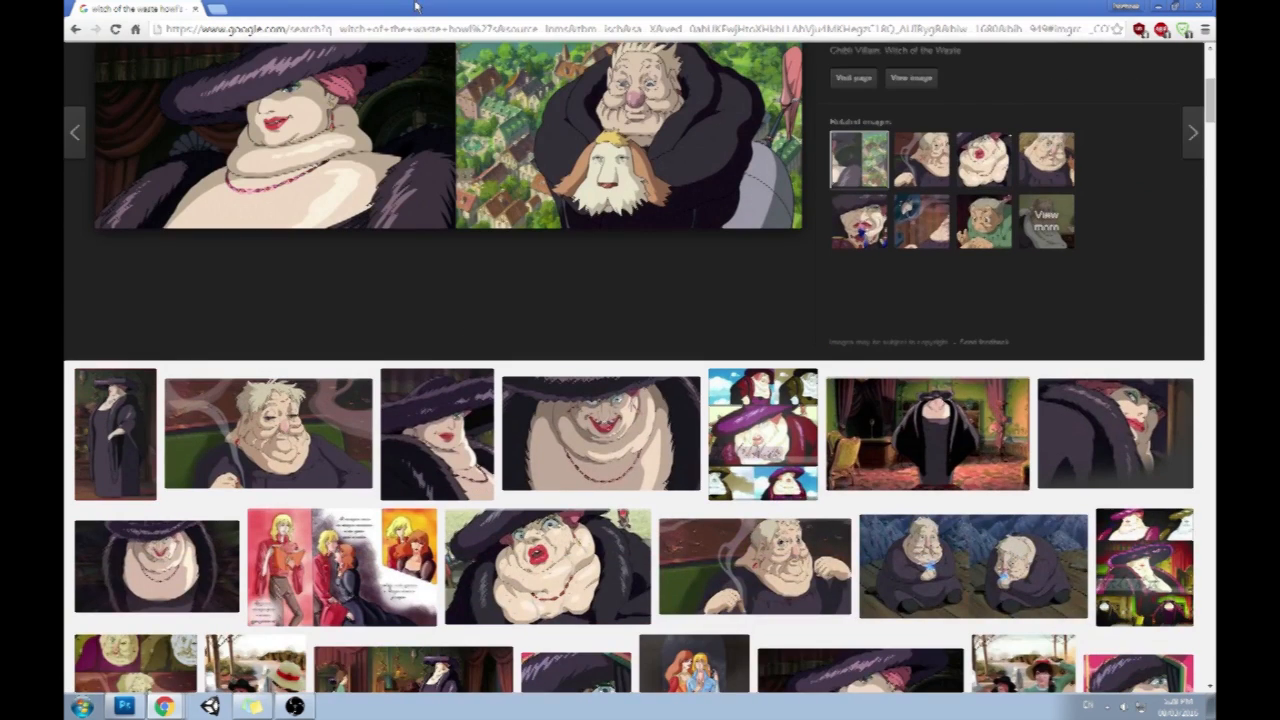
pyautogui.moveTo(416, 6); pyautogui.dragTo(298, 86)
pyautogui.hotkey('alt', 'Tab')
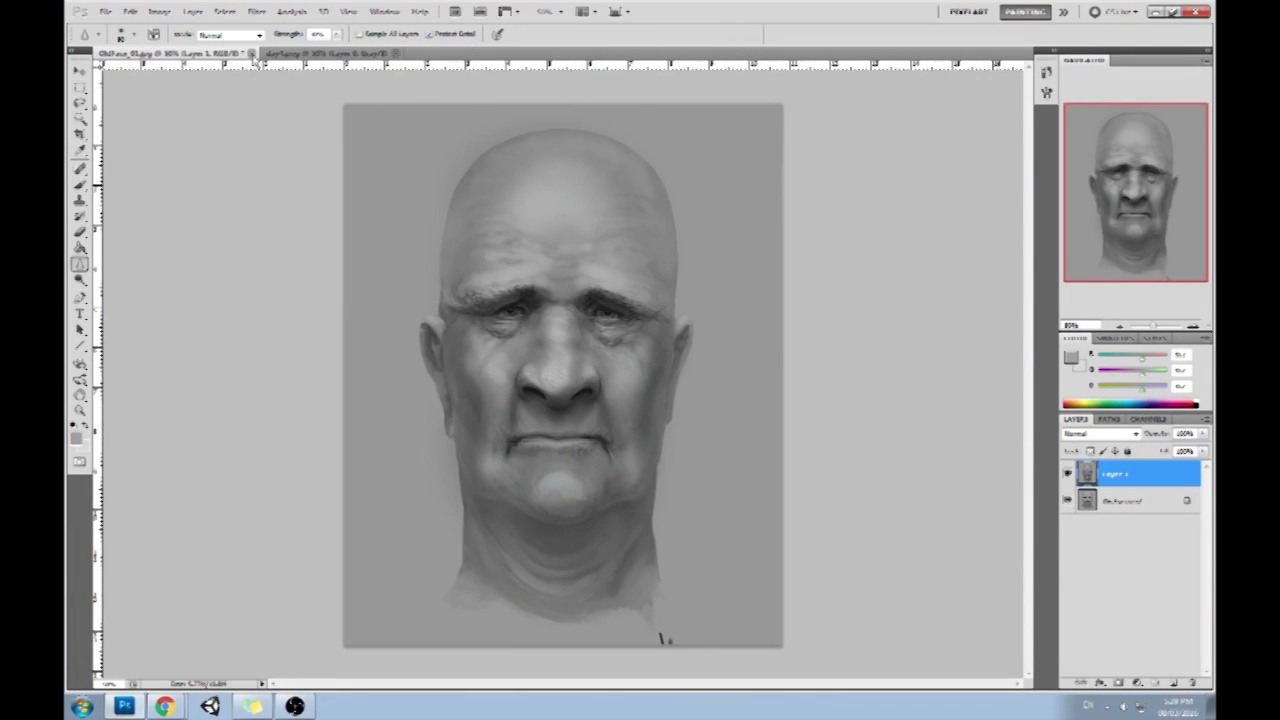
# Merge the pasted portrait layer into the background and close the old man document, leaving the "DAY 4" face portrait open
pyautogui.rightClick(1131, 472)
pyautogui.click(1110, 455)
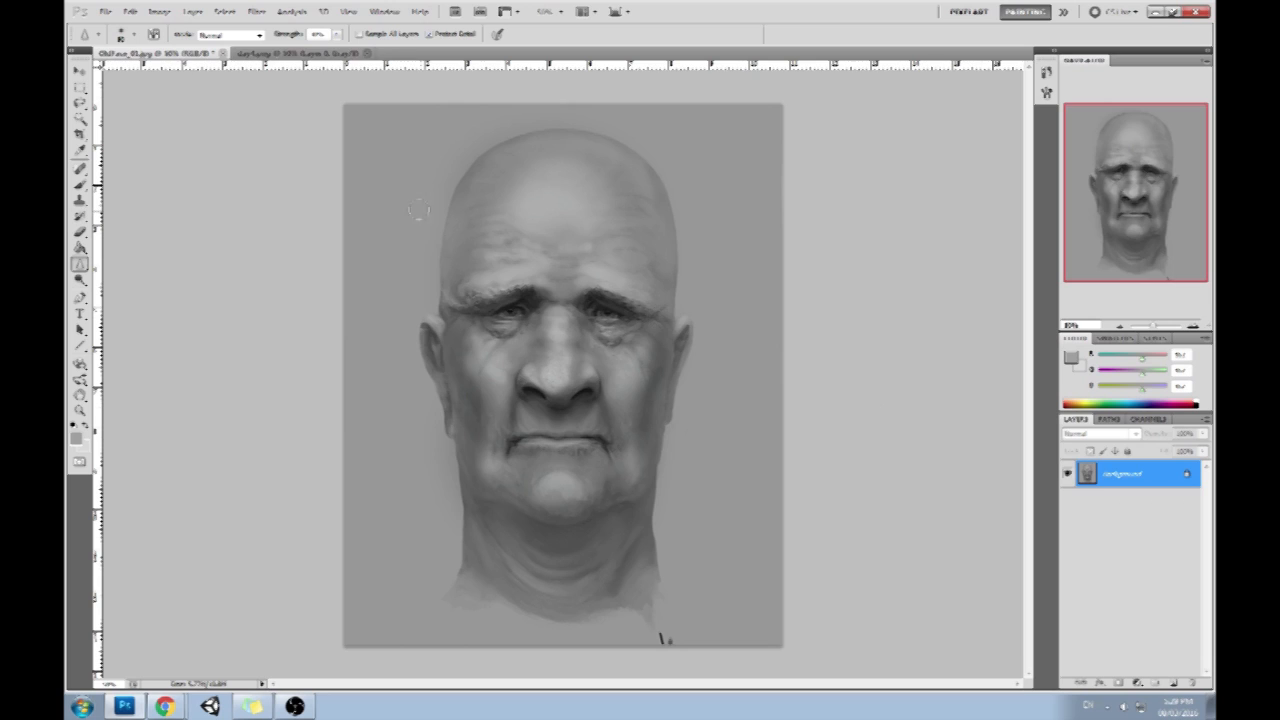
pyautogui.click(222, 53)
pyautogui.click(585, 268)
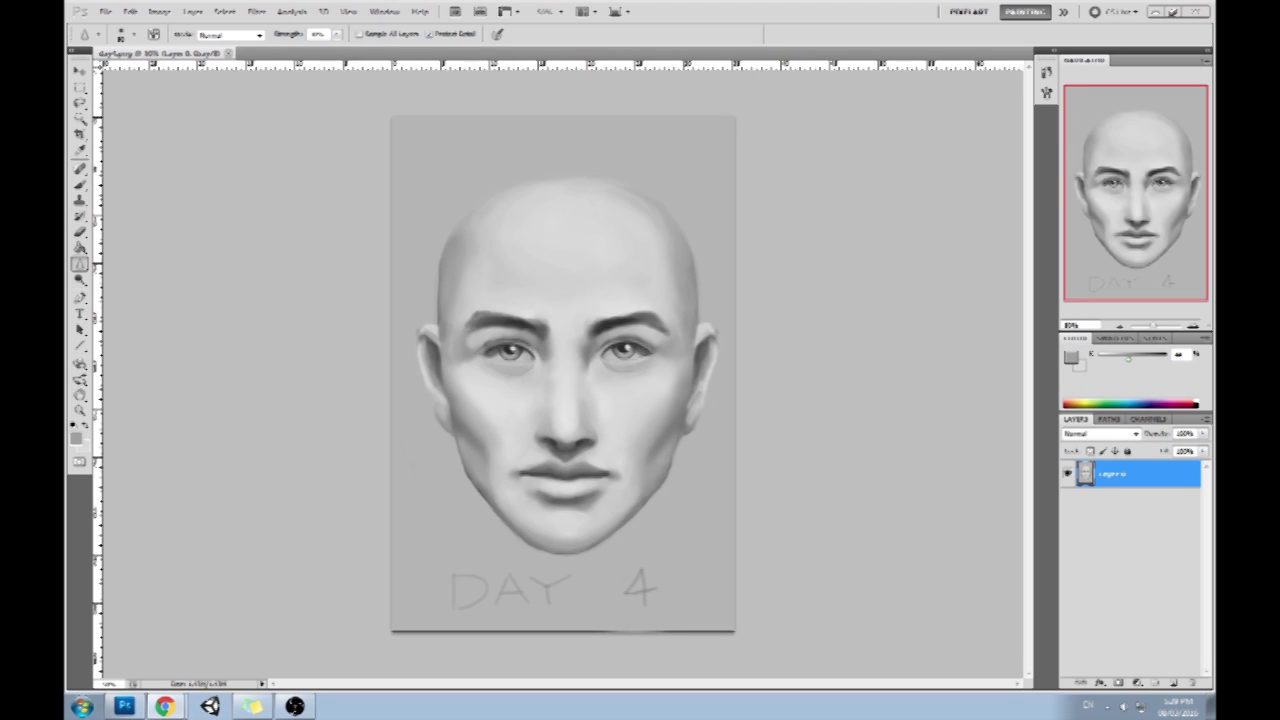
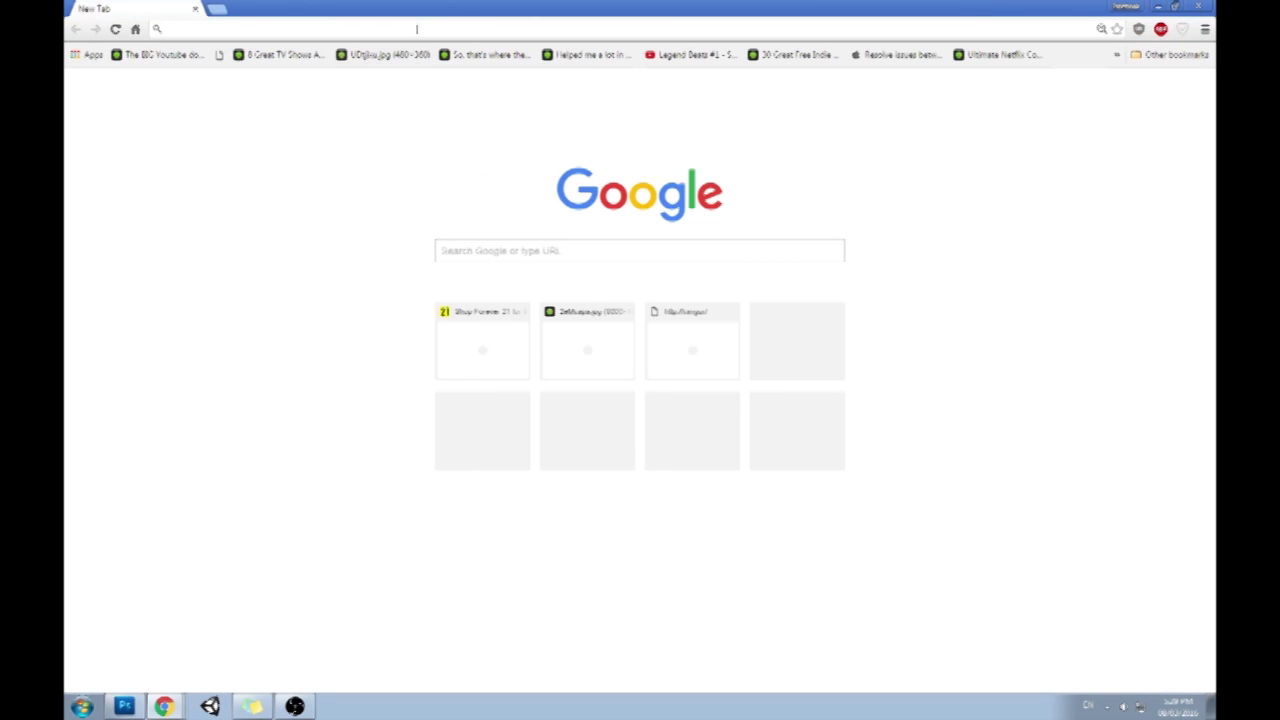
# Search Google Images for "cute old person"
pyautogui.write('cute')
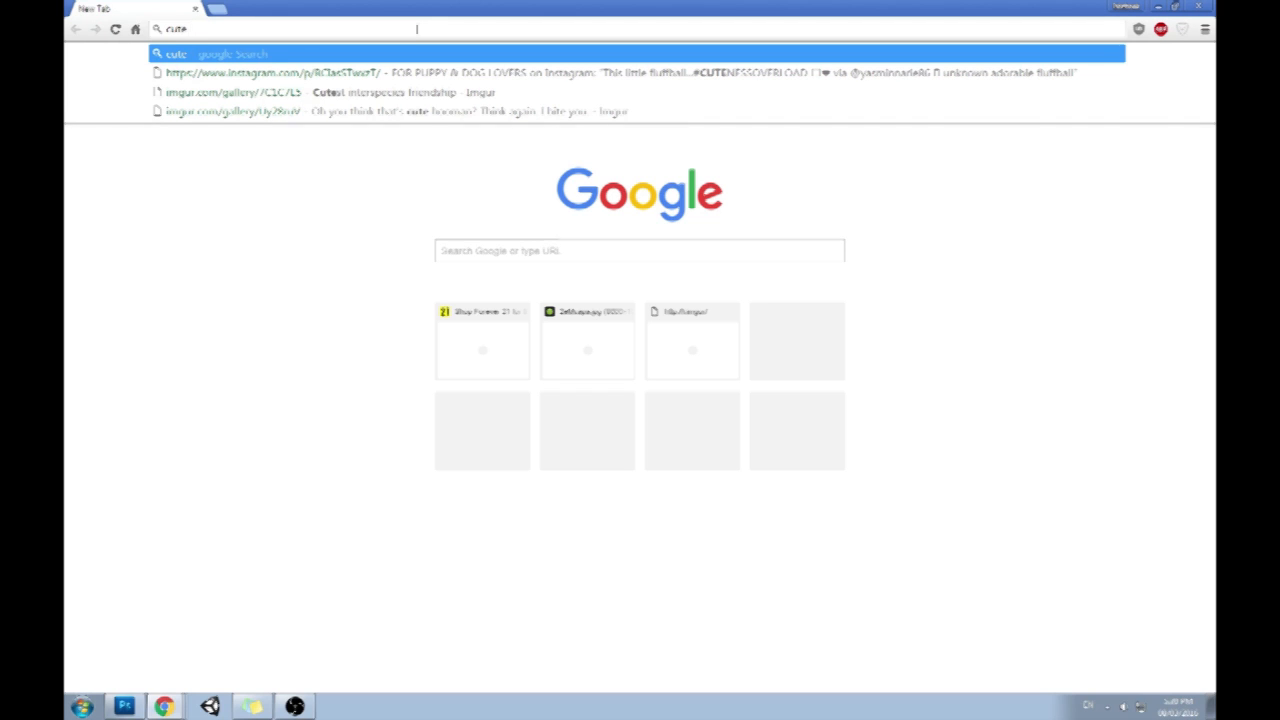
pyautogui.write(' old person')
pyautogui.press('Return')
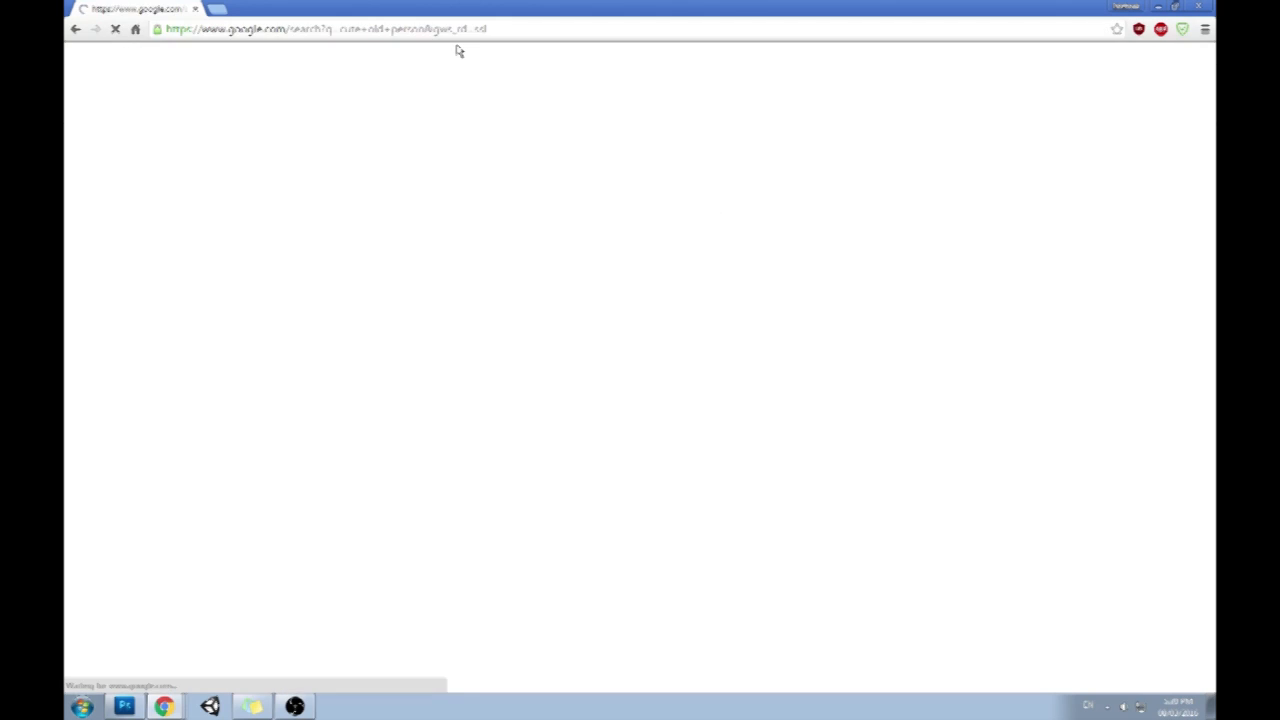
pyautogui.click(205, 104)
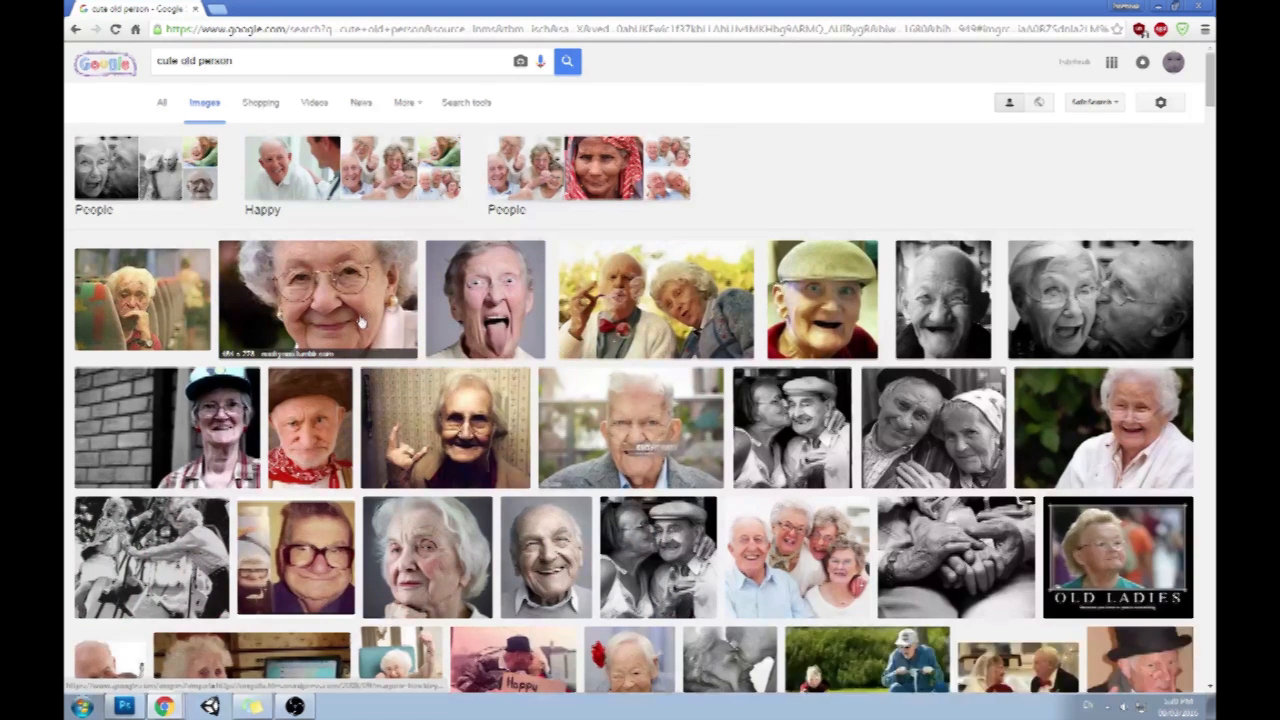
# Preview the smiling woman in glasses, the white-haired person resting chin on hand, the man in the flat cap and the laughing bald man
pyautogui.click(362, 323)
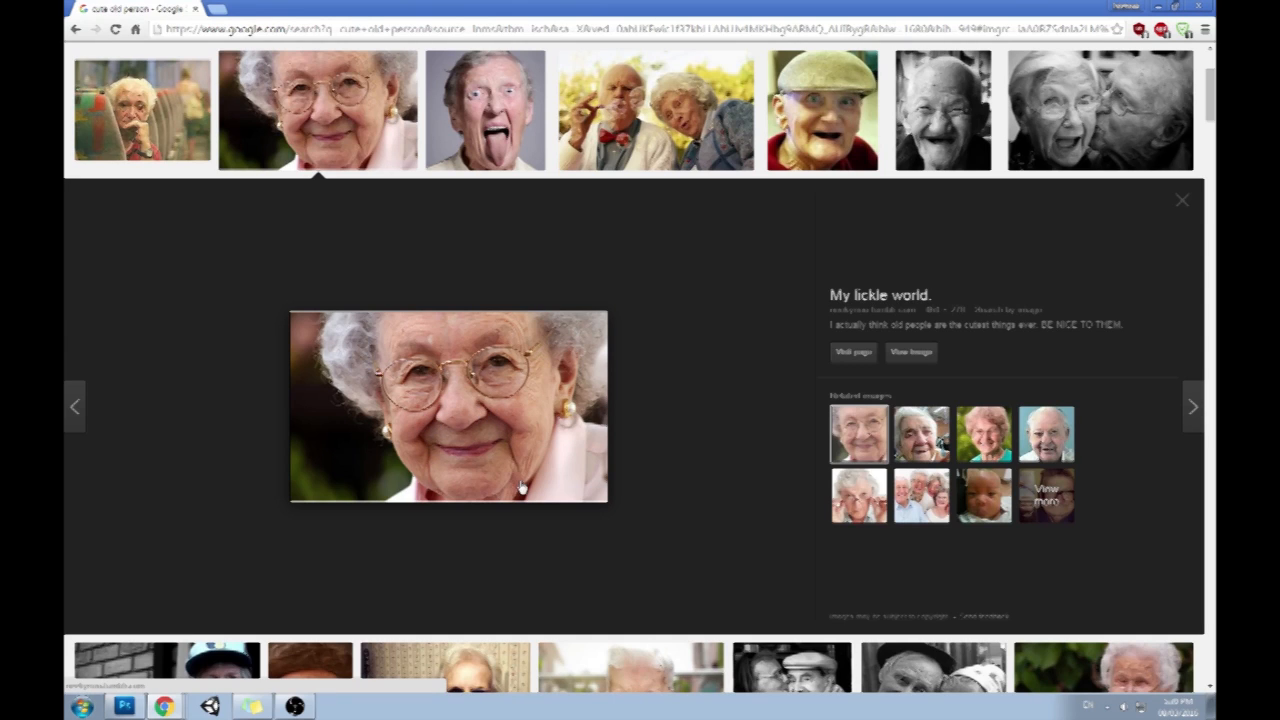
pyautogui.click(163, 111)
pyautogui.click(337, 116)
pyautogui.press('Left')
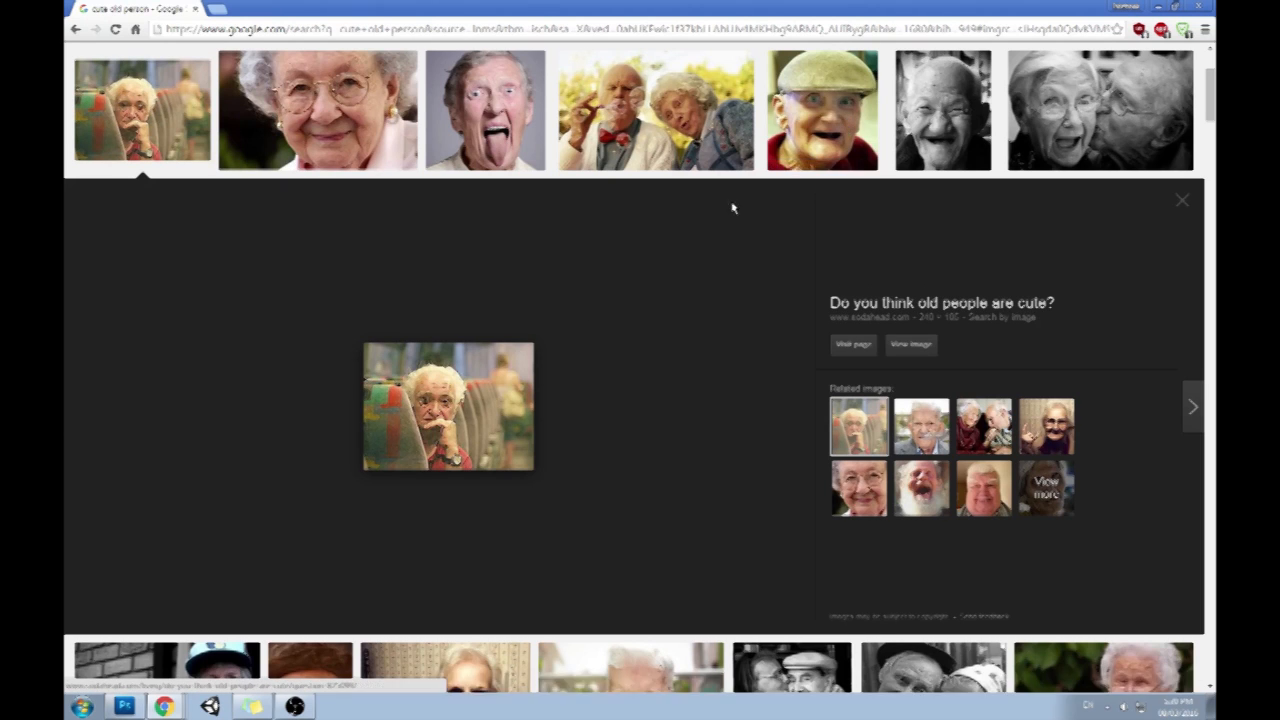
pyautogui.click(841, 146)
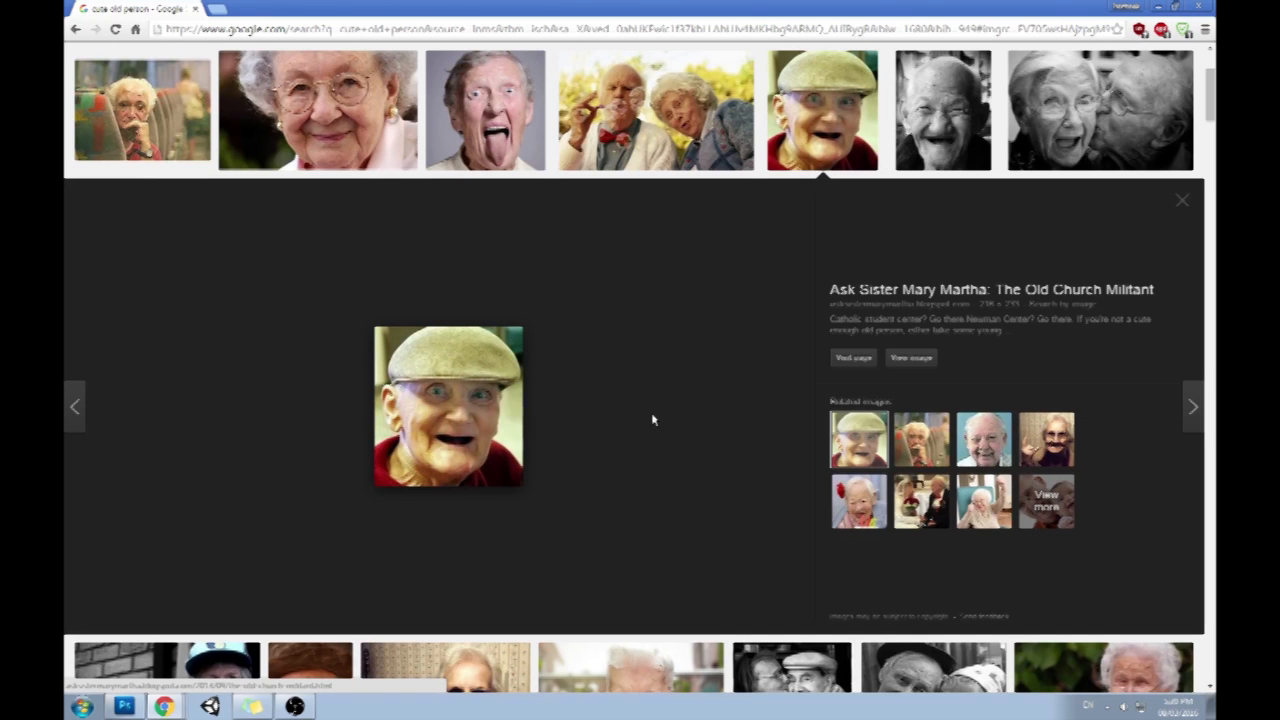
pyautogui.click(932, 170)
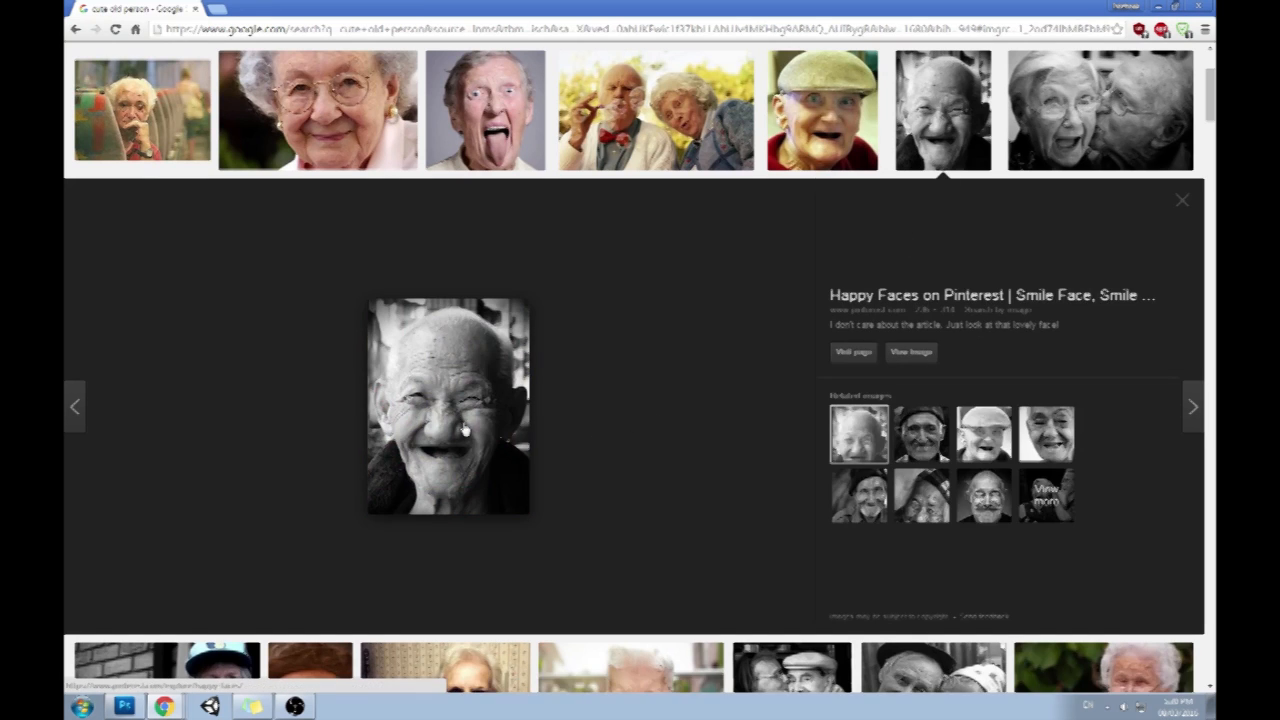
# Preview the man with the red bandana, the woman making a hand sign and the black-and-white elderly couple
pyautogui.scroll(-2, 734, 304)
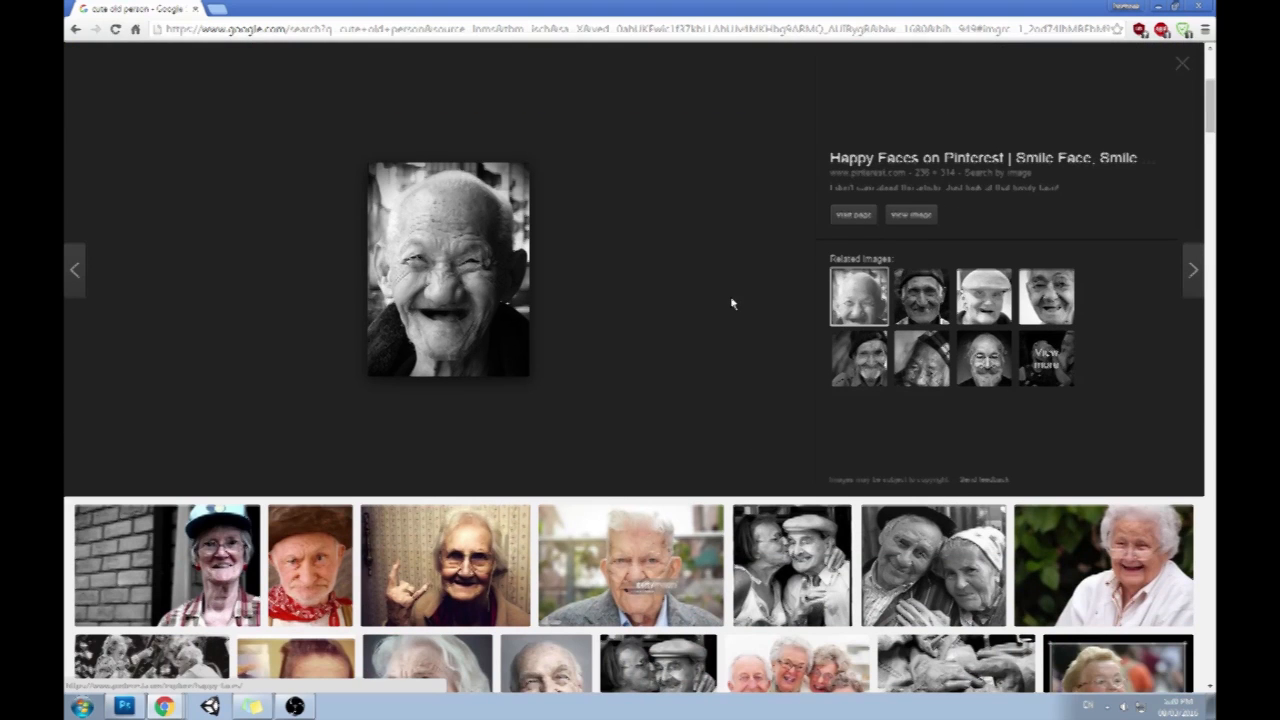
pyautogui.click(303, 510)
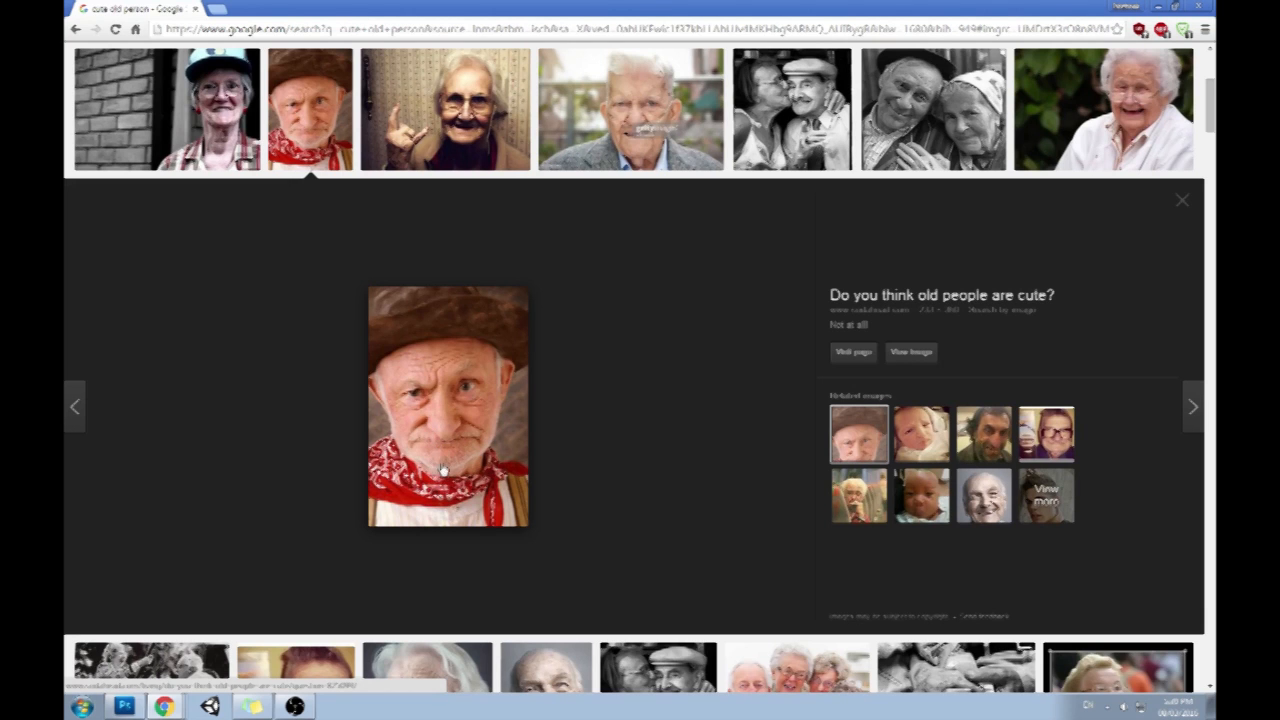
pyautogui.click(498, 147)
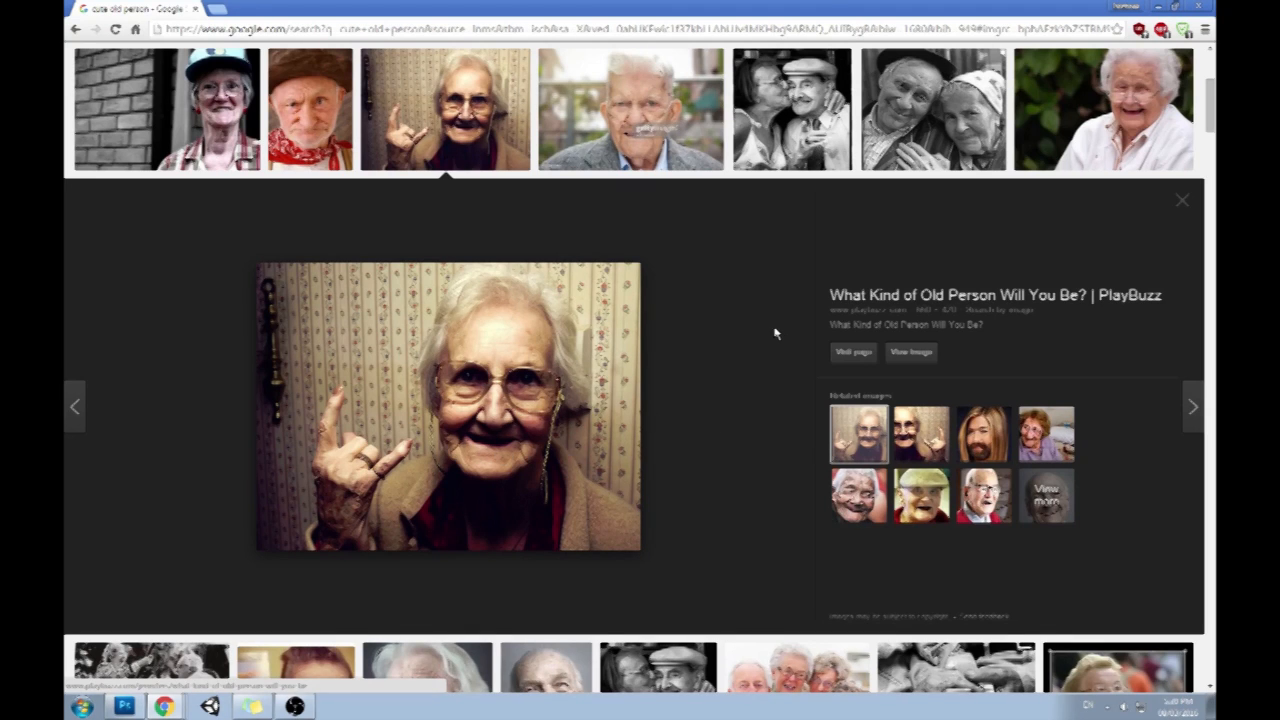
pyautogui.click(933, 110)
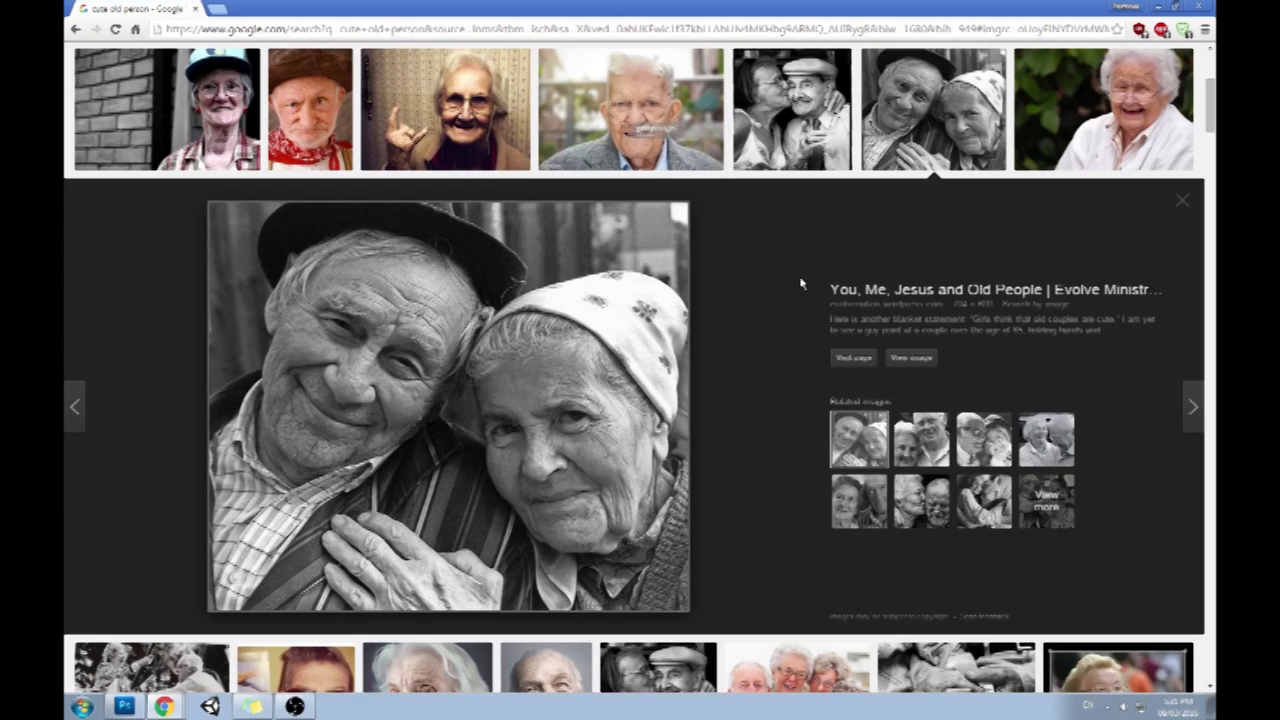
# Preview the smiling man in thick dark glasses, and close the browser tab to return to the portrait in Photoshop
pyautogui.scroll(-2, 800, 283)
pyautogui.scroll(-1, 790, 289)
pyautogui.click(277, 394)
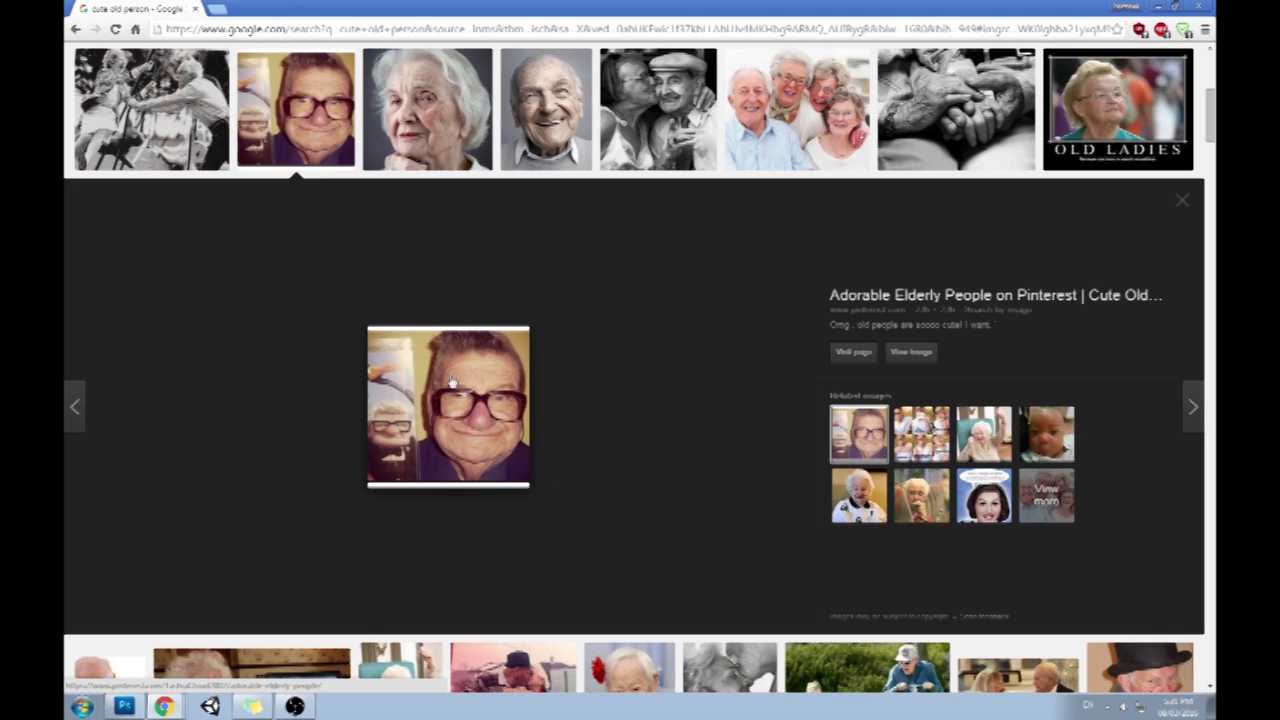
pyautogui.moveTo(322, 4); pyautogui.dragTo(554, 91)
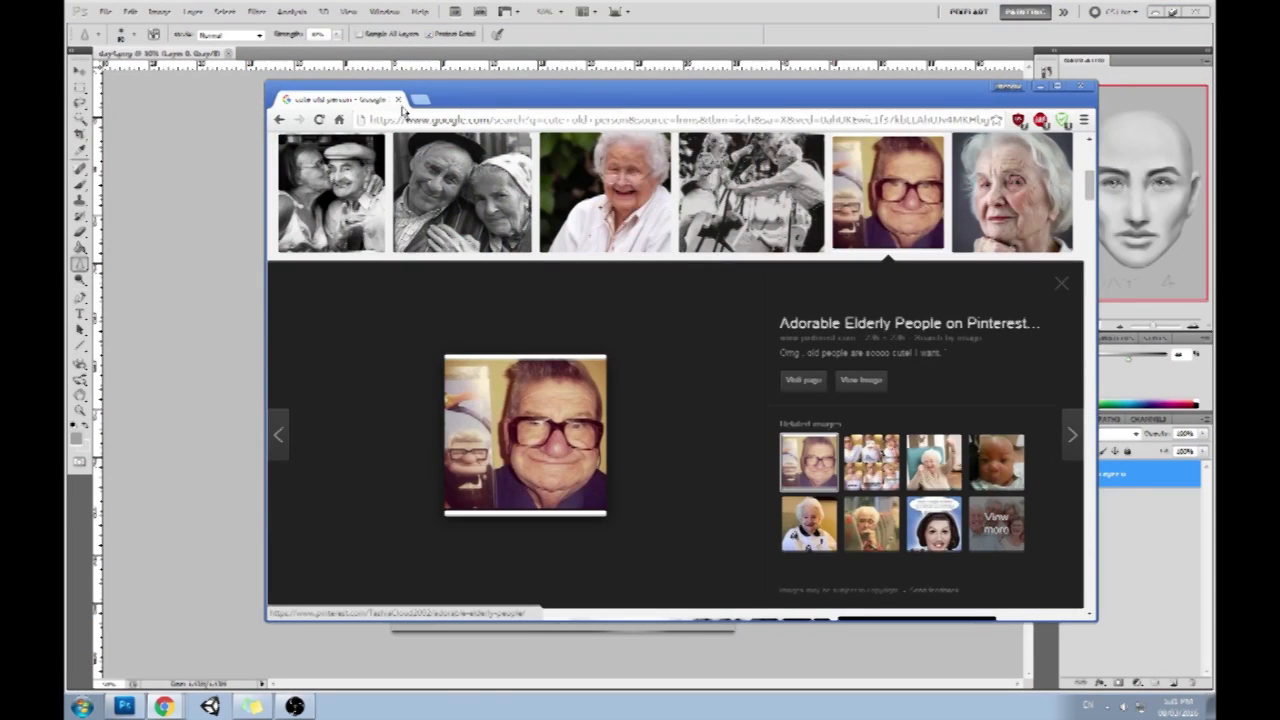
pyautogui.click(398, 99)
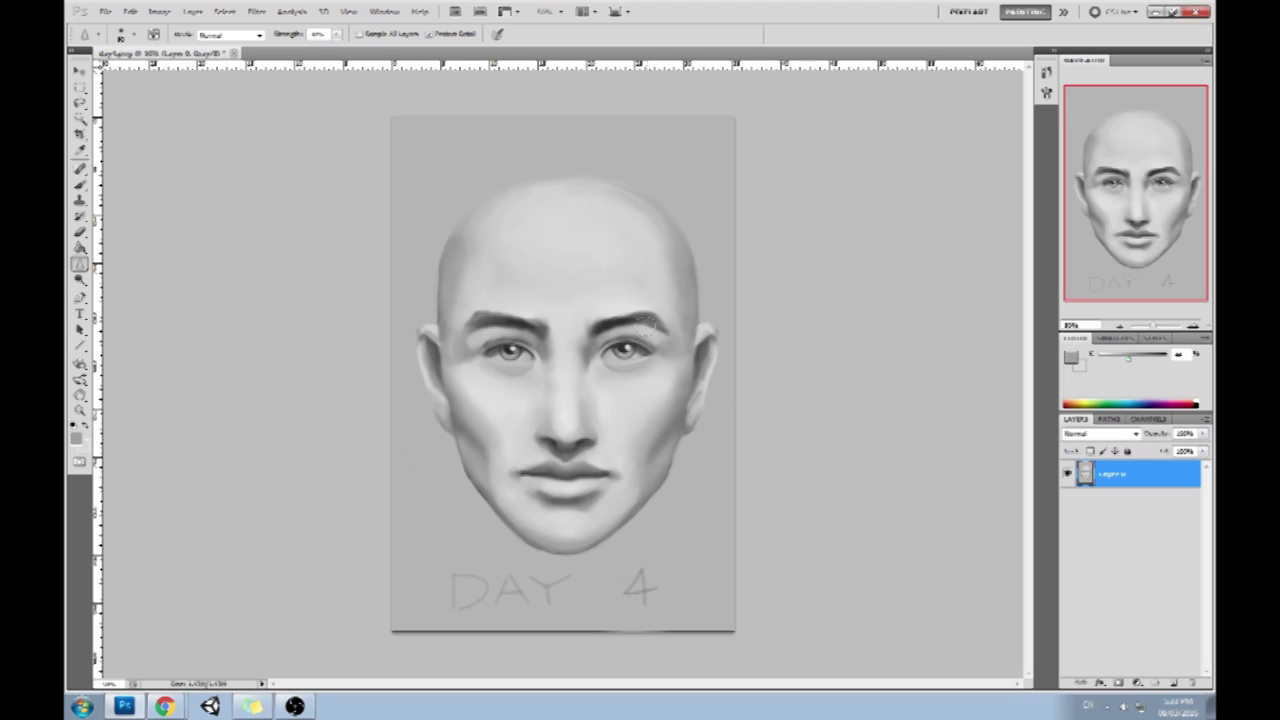
# Open the "DAY 4" portrait in Liquify and warp the face around the right-hand eye with a brush size of 795
pyautogui.click(256, 11)
pyautogui.click(276, 89)
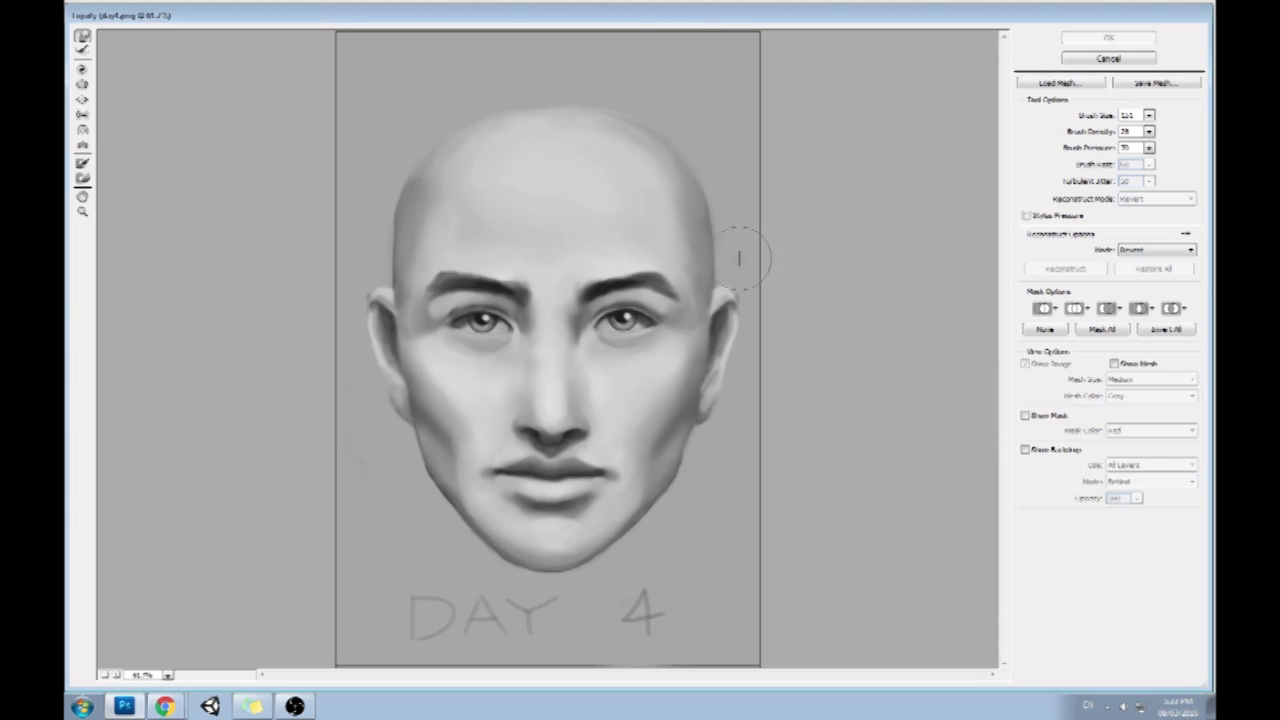
pyautogui.click(1149, 116)
pyautogui.click(1116, 132)
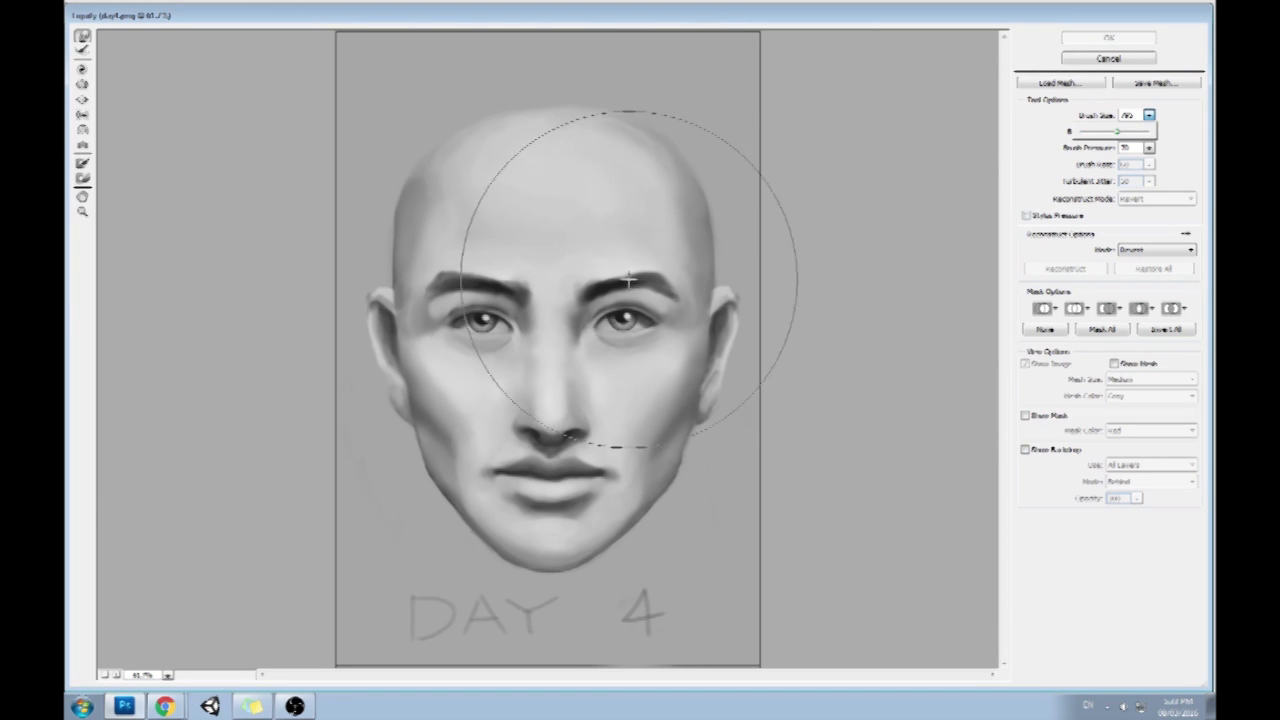
pyautogui.click(630, 321)
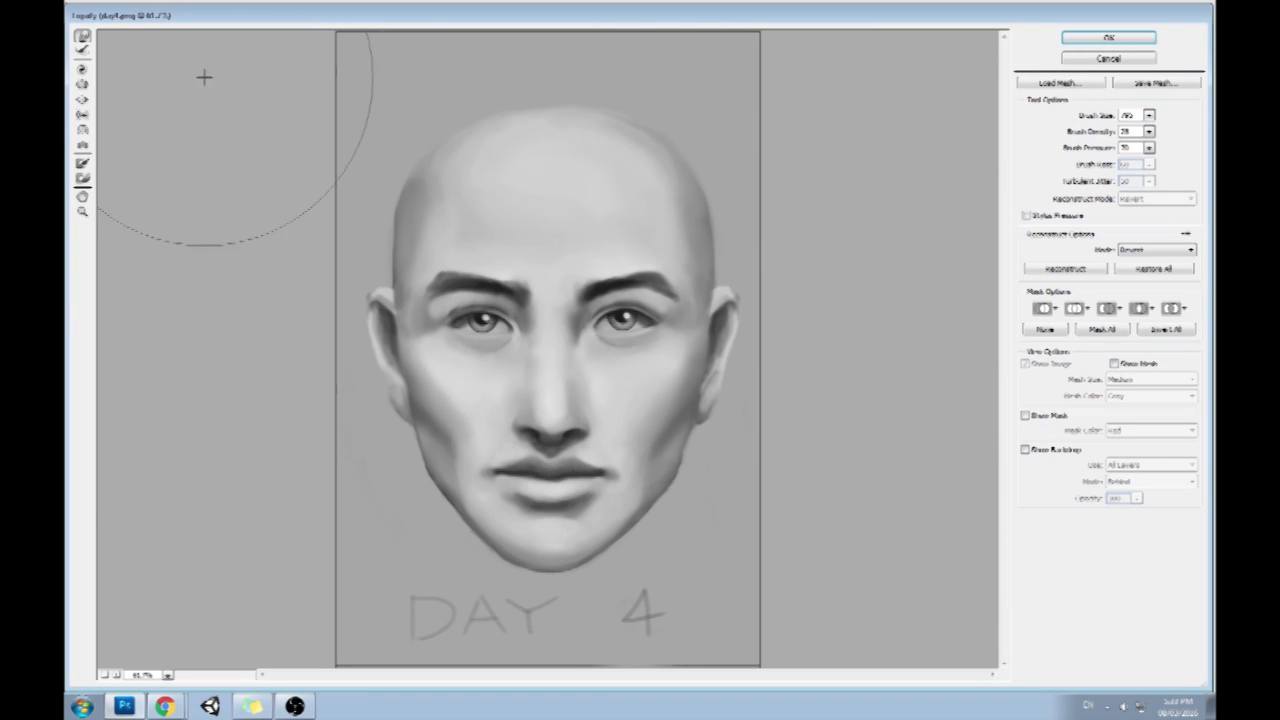
# Pucker the eye area, try the Bloat tool over the nose, and undo the bloat
pyautogui.click(82, 84)
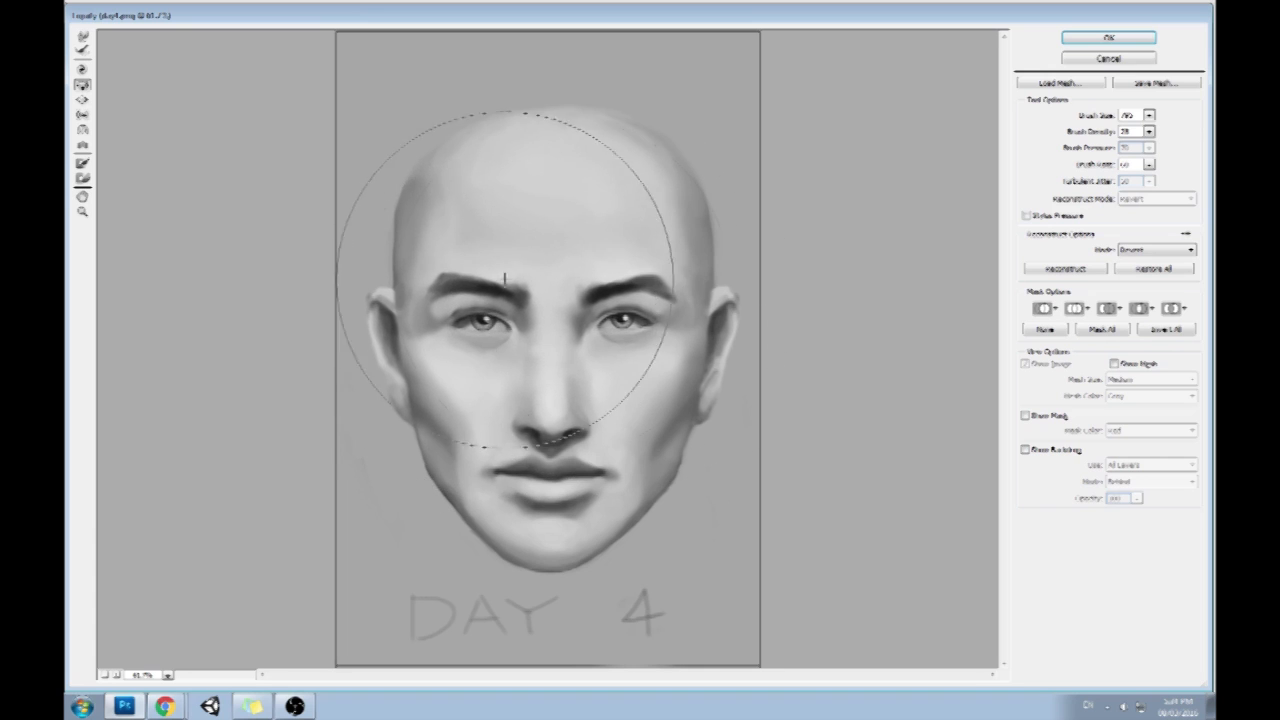
pyautogui.press('b')
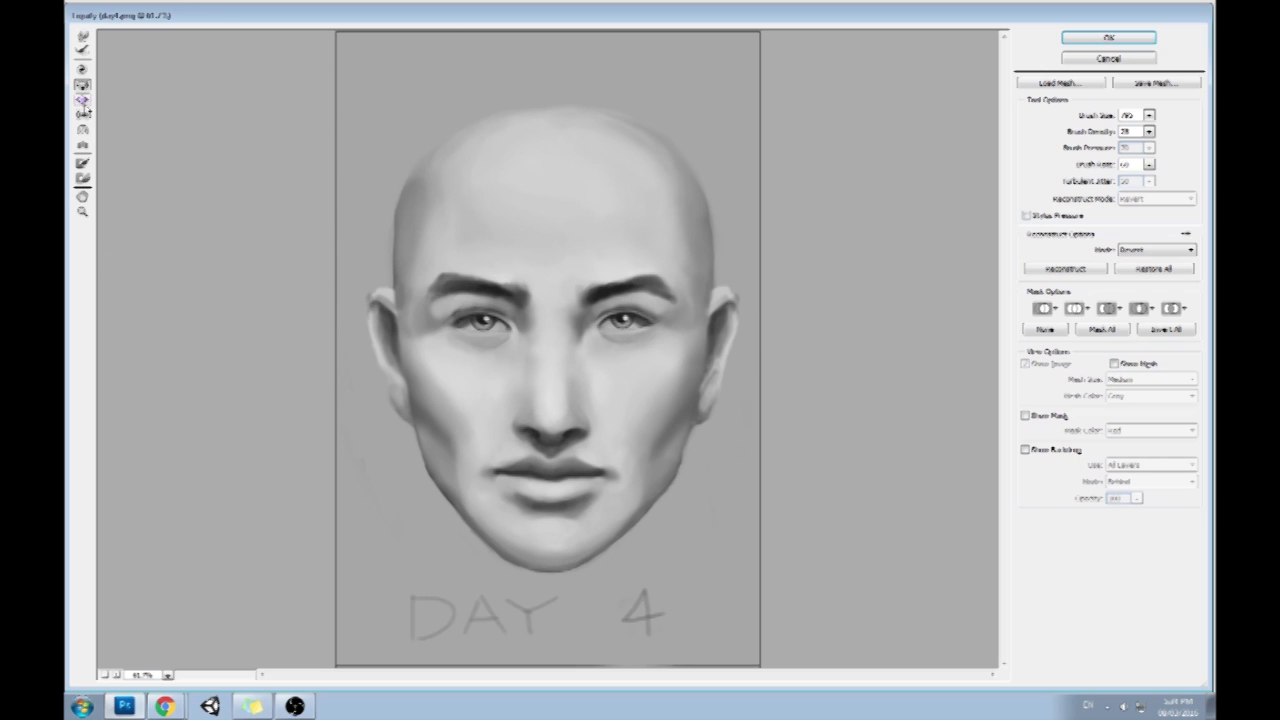
pyautogui.click(551, 411)
pyautogui.hotkey('ctrl', 'z')
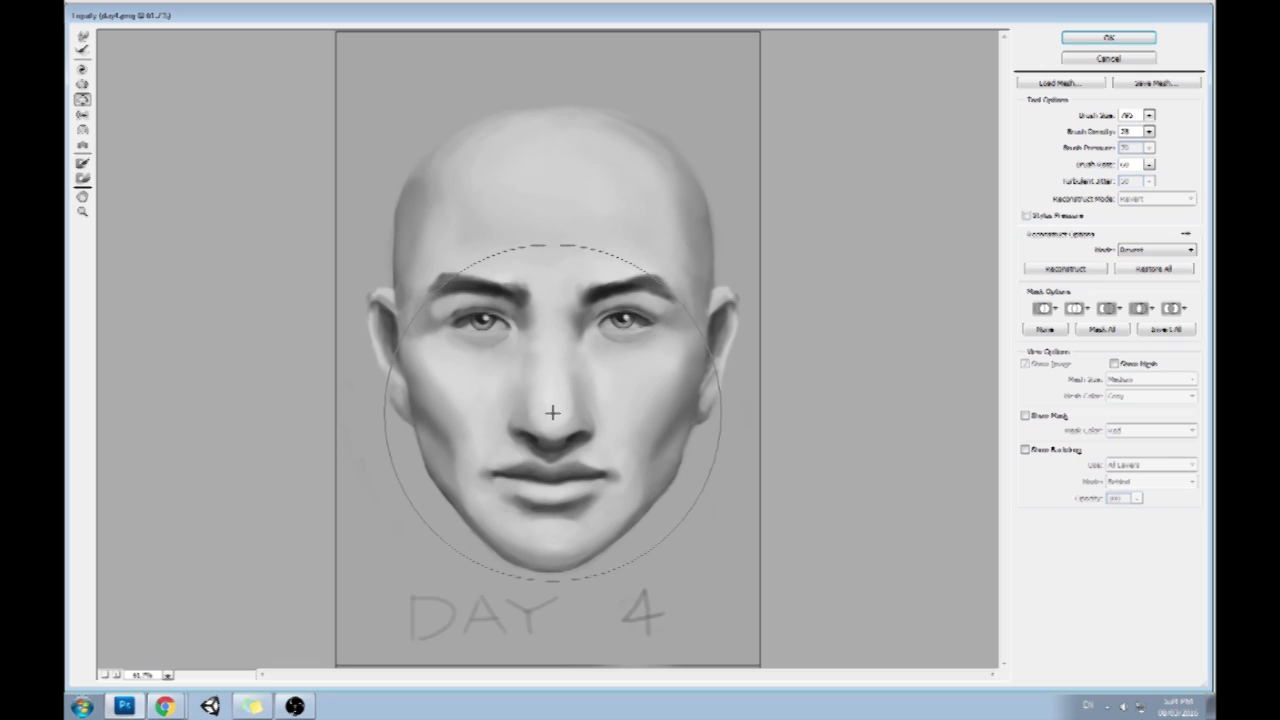
# Nudge the areas around both eyes with the Forward Warp tool at brush sizes 256 and 466
pyautogui.click(83, 36)
pyautogui.click(1149, 115)
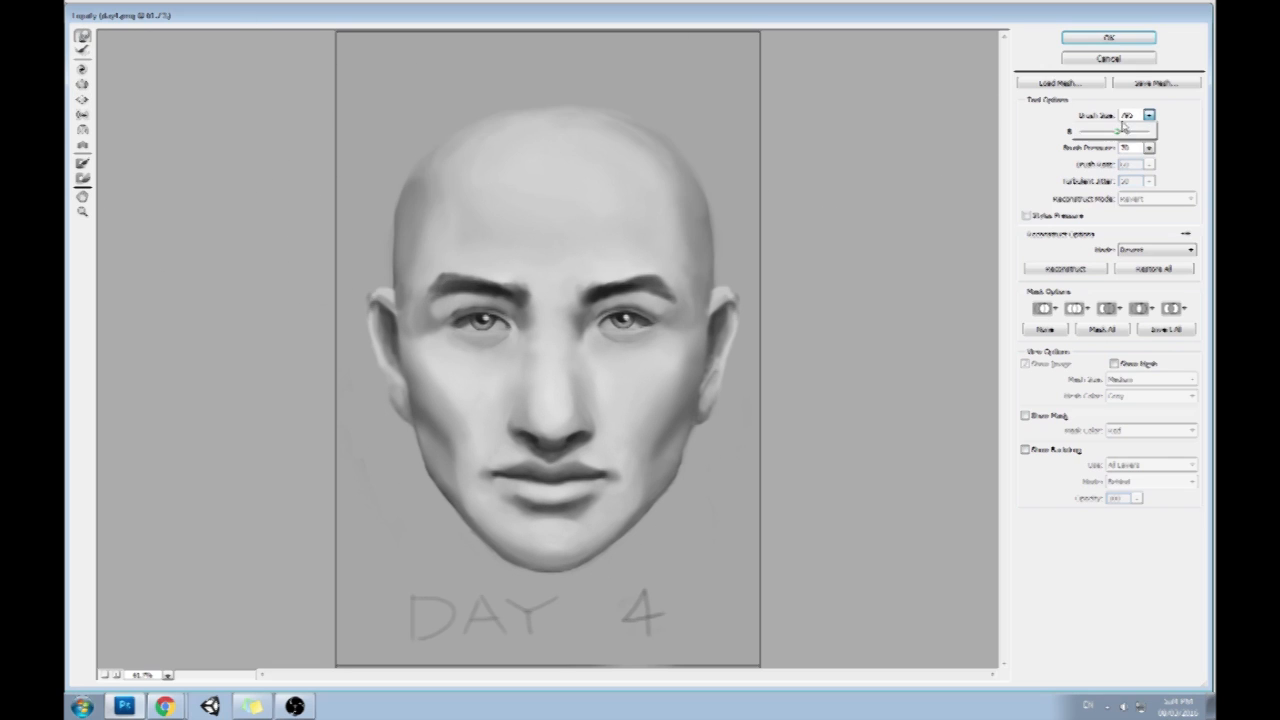
pyautogui.click(498, 338)
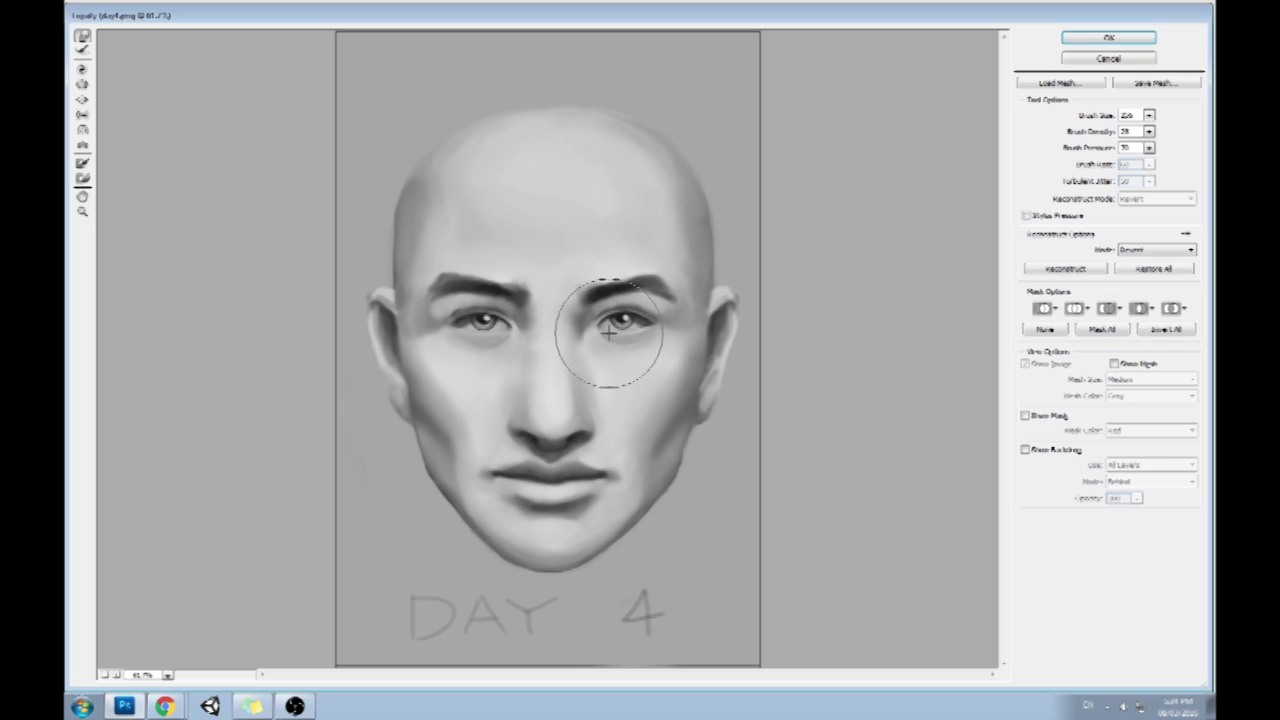
pyautogui.click(1150, 116)
pyautogui.moveTo(594, 312)
pyautogui.mouseDown()
pyautogui.moveTo(667, 325)
pyautogui.moveTo(661, 334)
pyautogui.mouseUp()
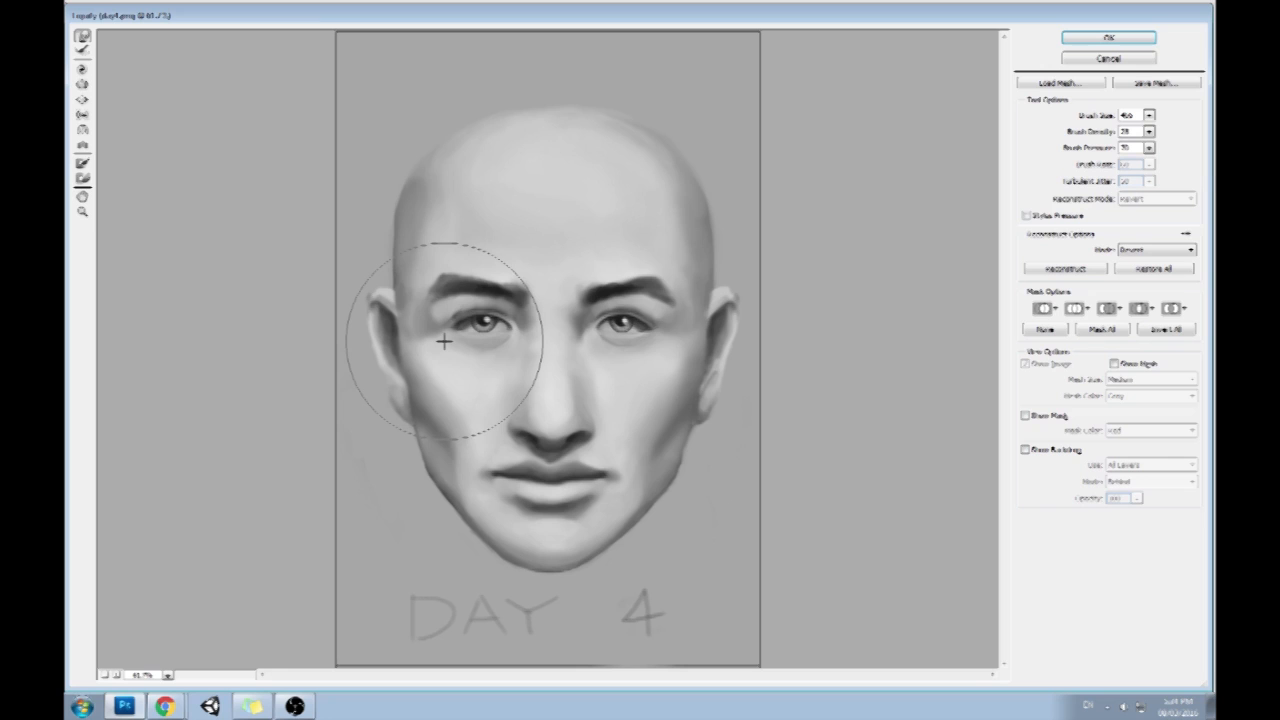
# Reduce the warp brush size to 196 and pull the outer part of the right-hand eyebrow downward
pyautogui.moveTo(1149, 131); pyautogui.dragTo(1091, 137)
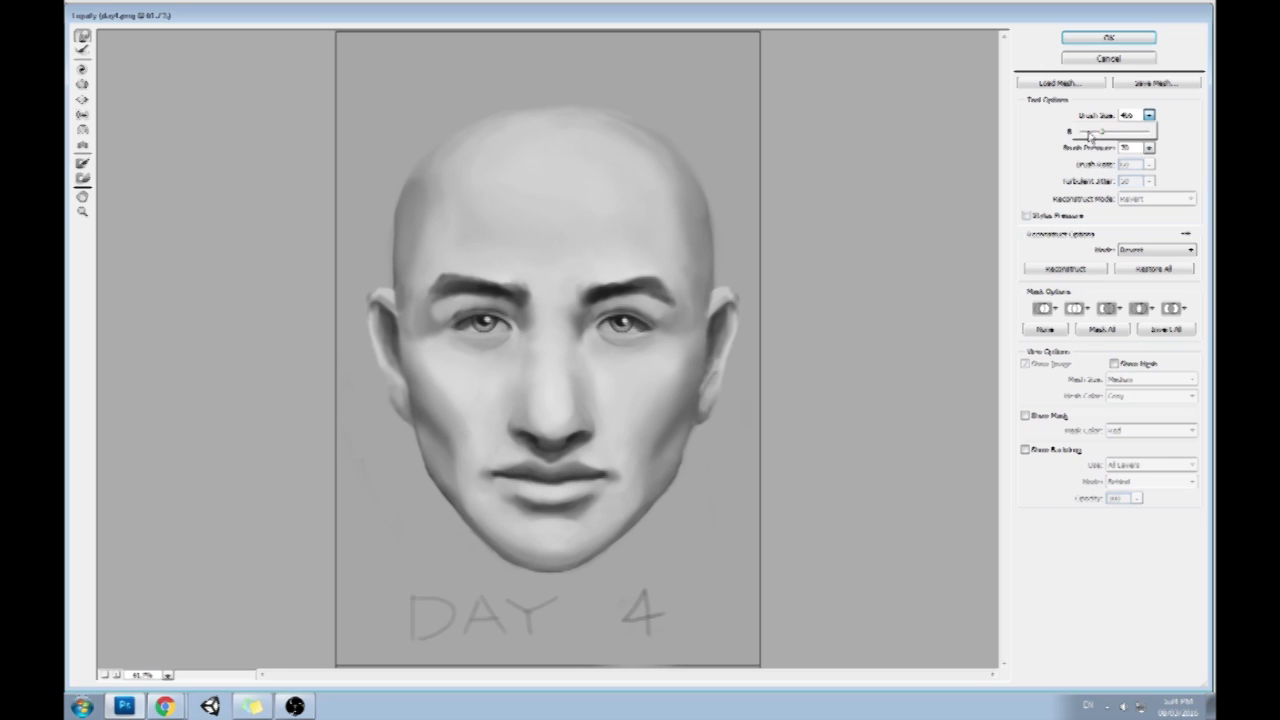
pyautogui.click(645, 277)
pyautogui.moveTo(647, 275)
pyautogui.mouseDown()
pyautogui.moveTo(670, 306)
pyautogui.moveTo(635, 288)
pyautogui.mouseUp()
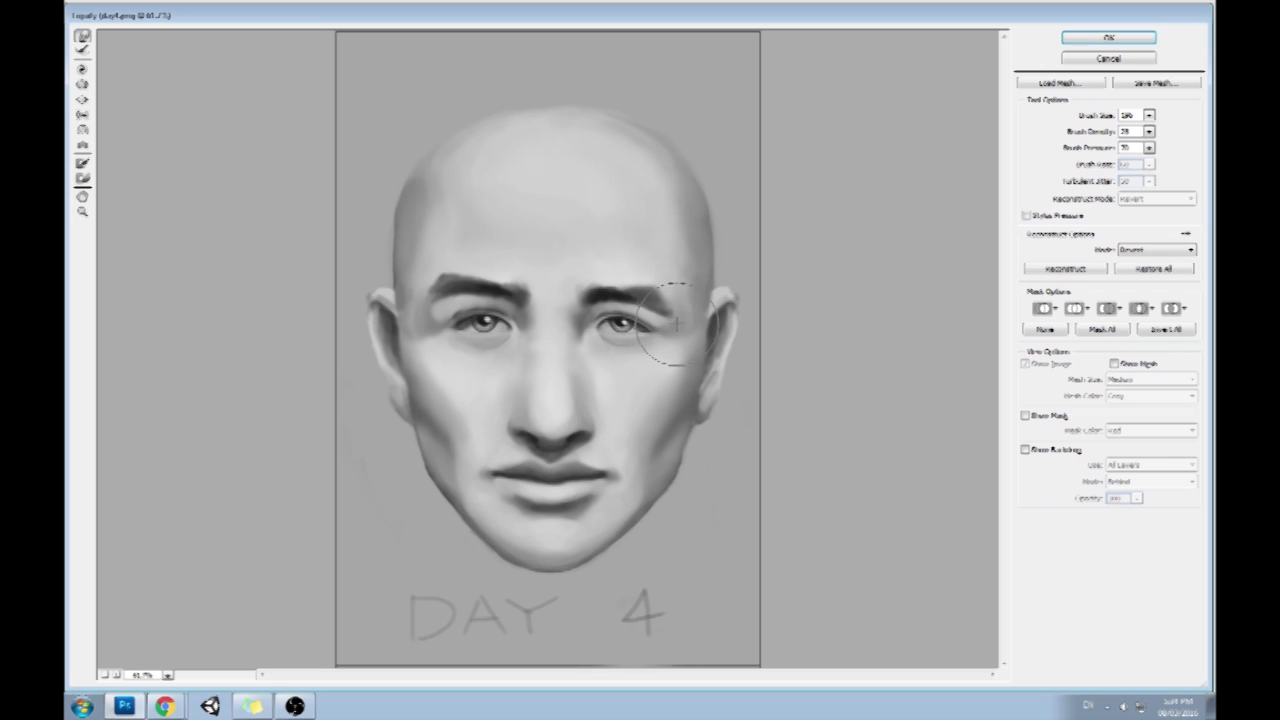
# Set the warp brush size to 421, pull the left-hand eyebrow down and inward, and apply the Liquify changes
pyautogui.click(1149, 115)
pyautogui.moveTo(1088, 140); pyautogui.dragTo(1103, 140)
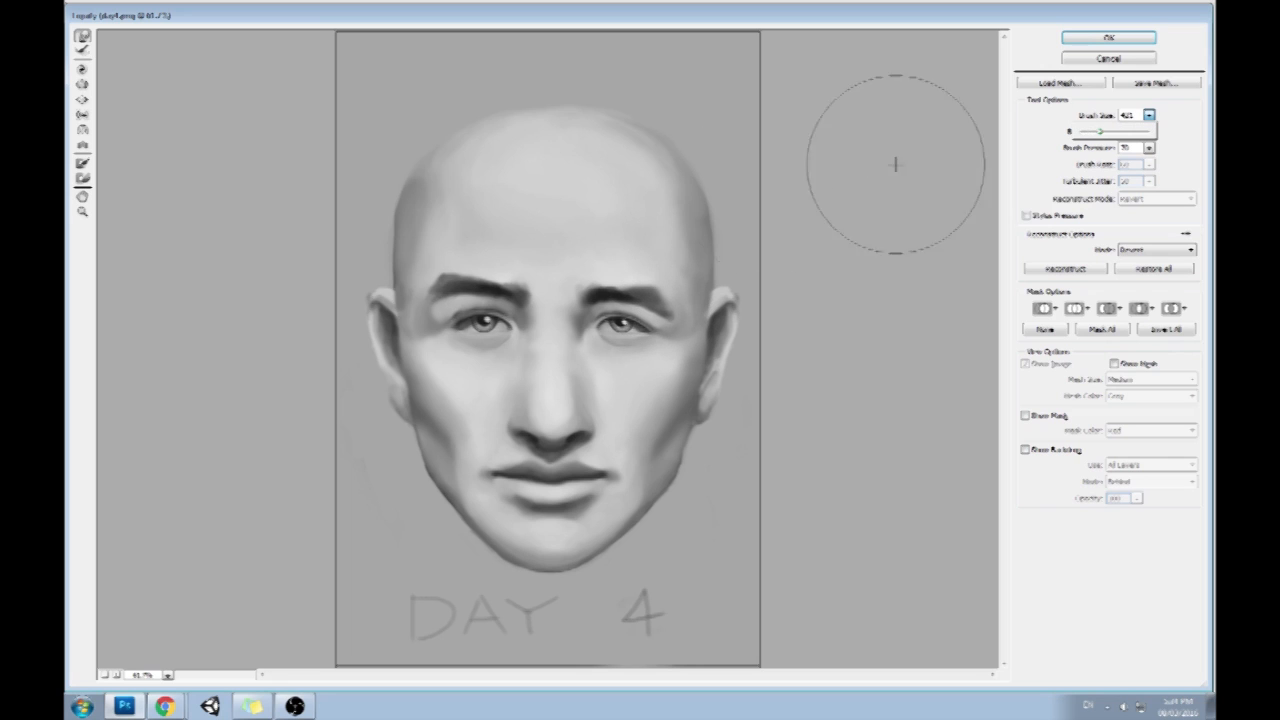
pyautogui.moveTo(448, 293); pyautogui.dragTo(474, 307)
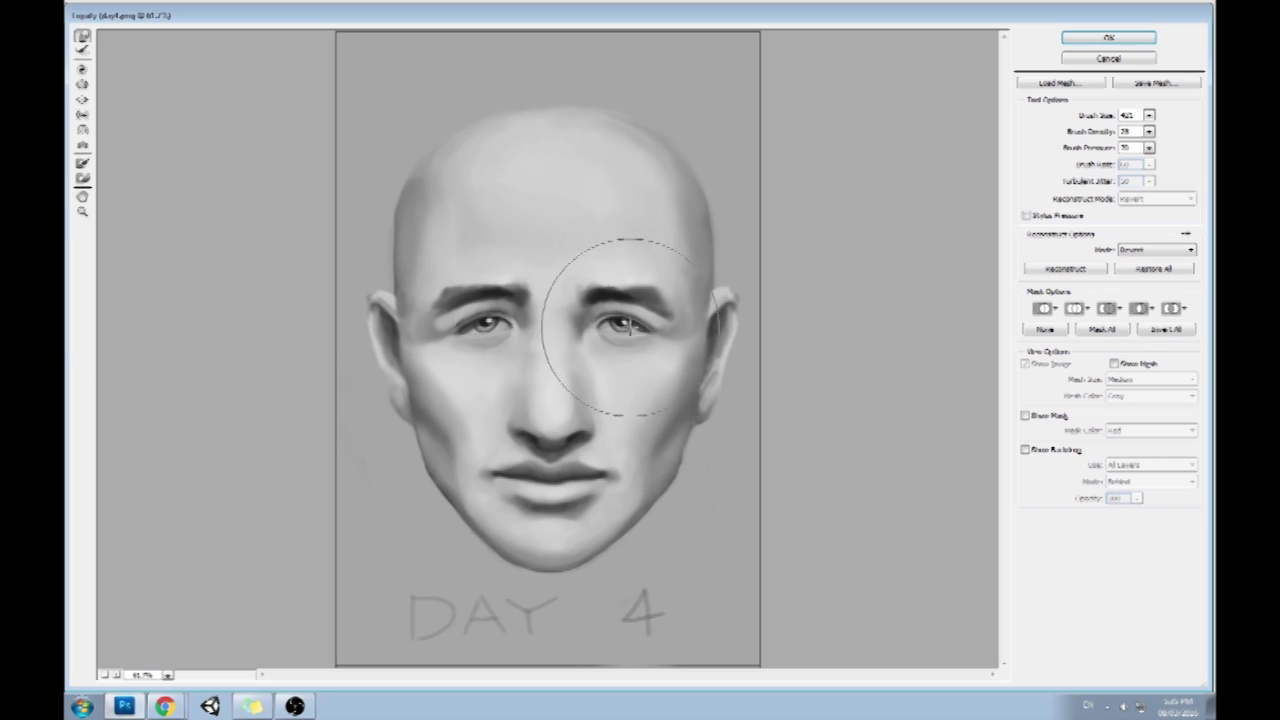
pyautogui.click(1108, 37)
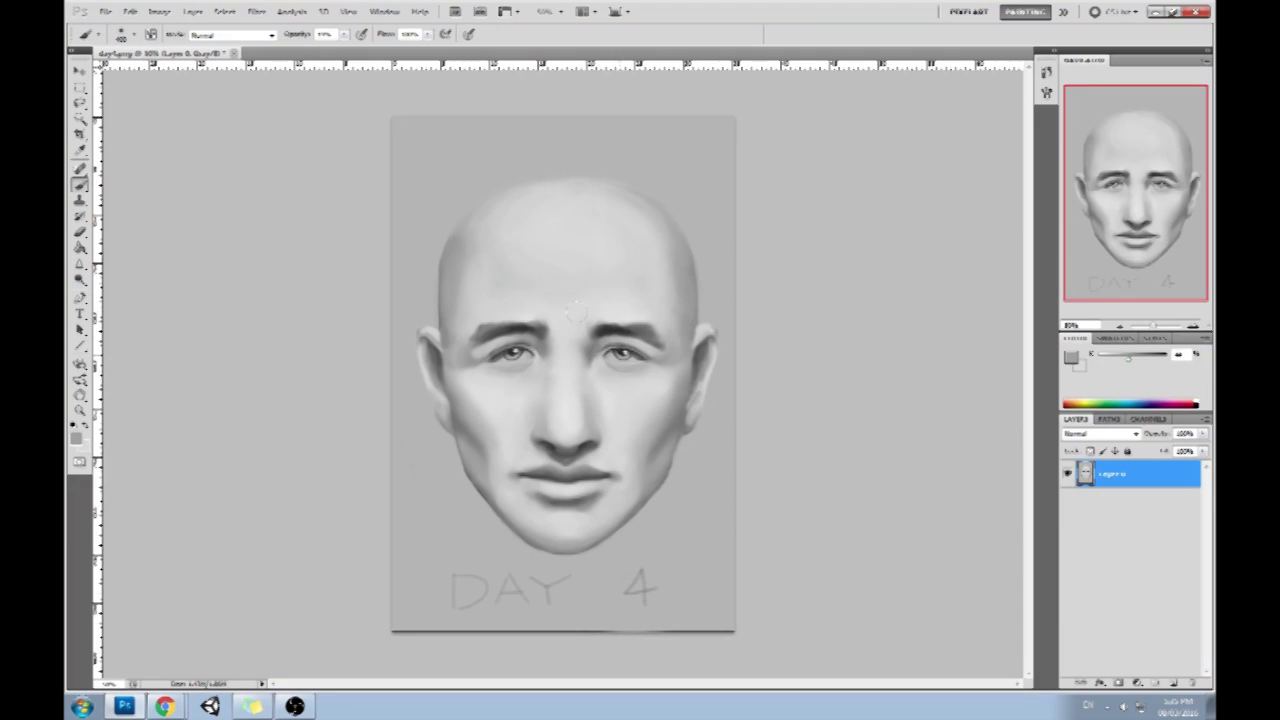
# Set the Brush tool's opacity to 100% and paint over the irises in both eyes
pyautogui.moveTo(349, 37); pyautogui.dragTo(408, 50)
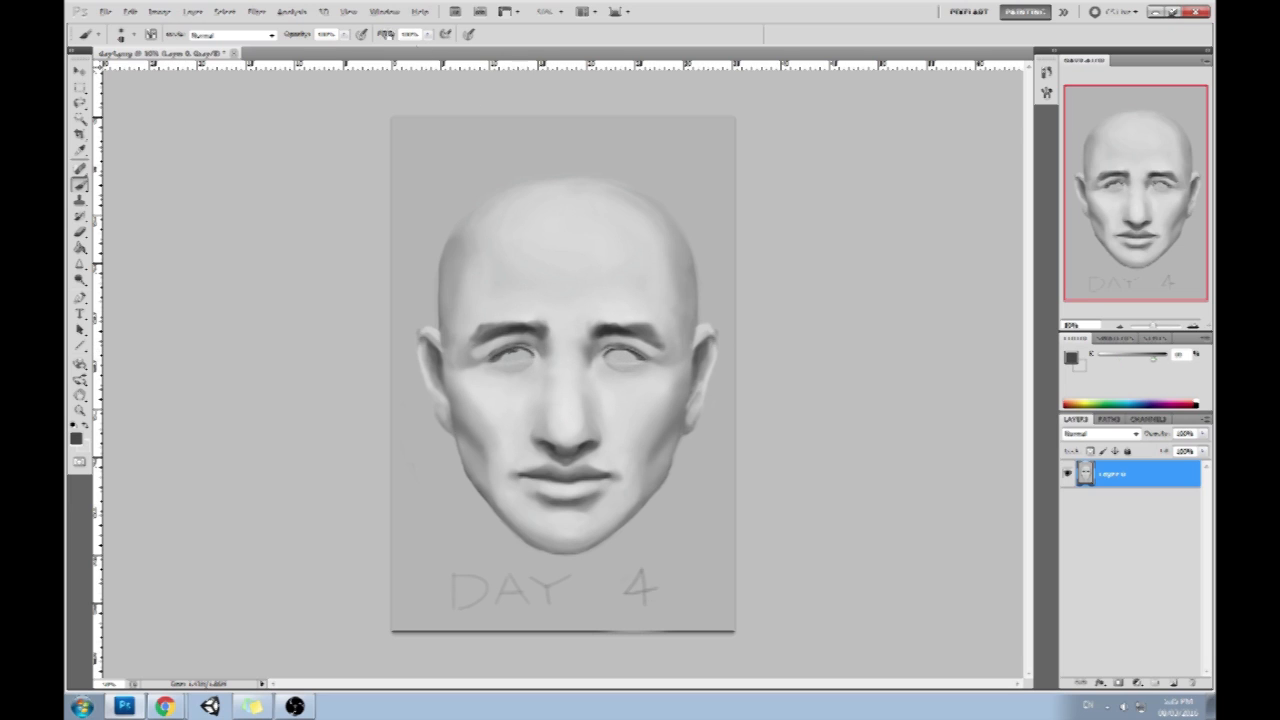
# Open Liquify and warp the tip of the nose with a brush size of 226, undoing the last stroke
pyautogui.click(257, 14)
pyautogui.click(270, 94)
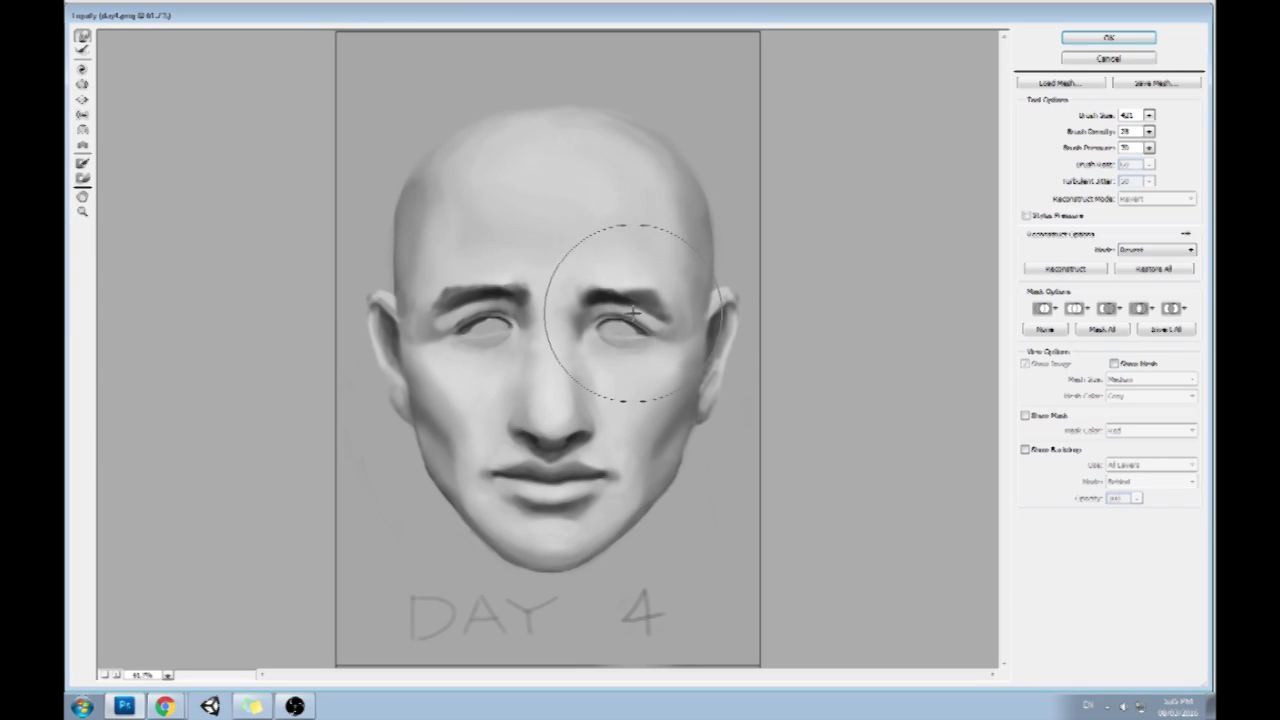
pyautogui.click(83, 85)
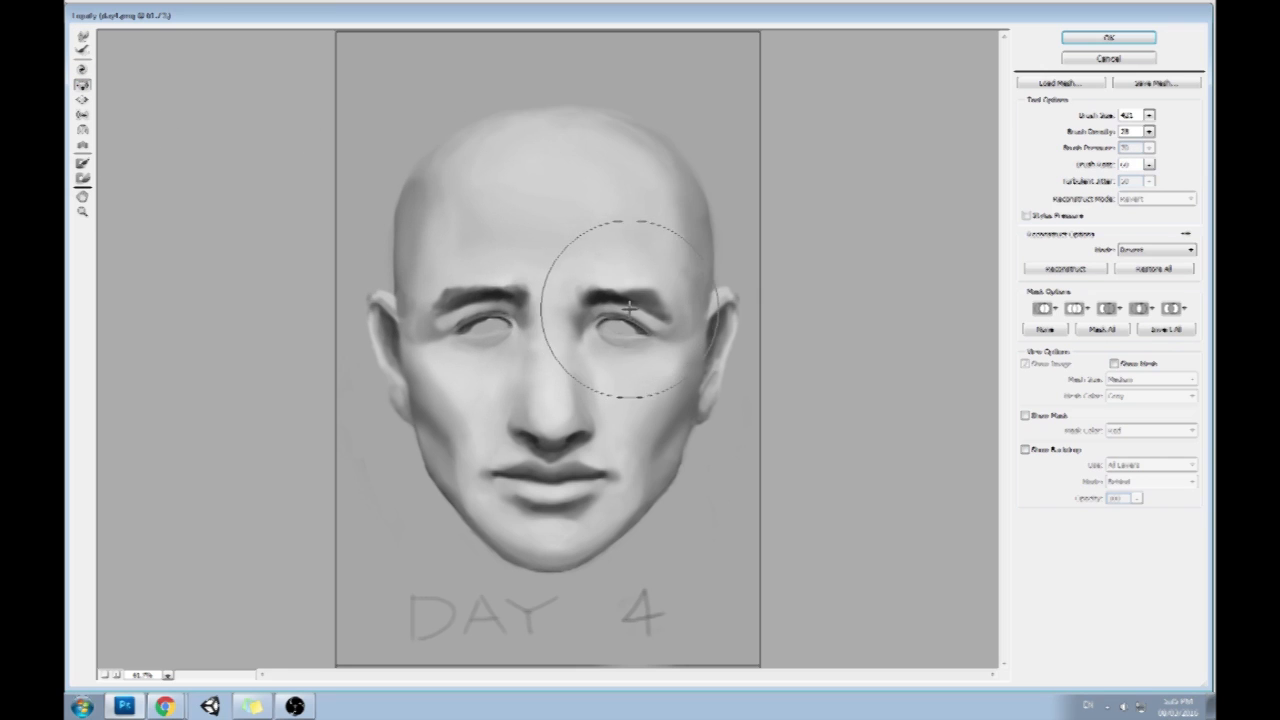
pyautogui.click(83, 36)
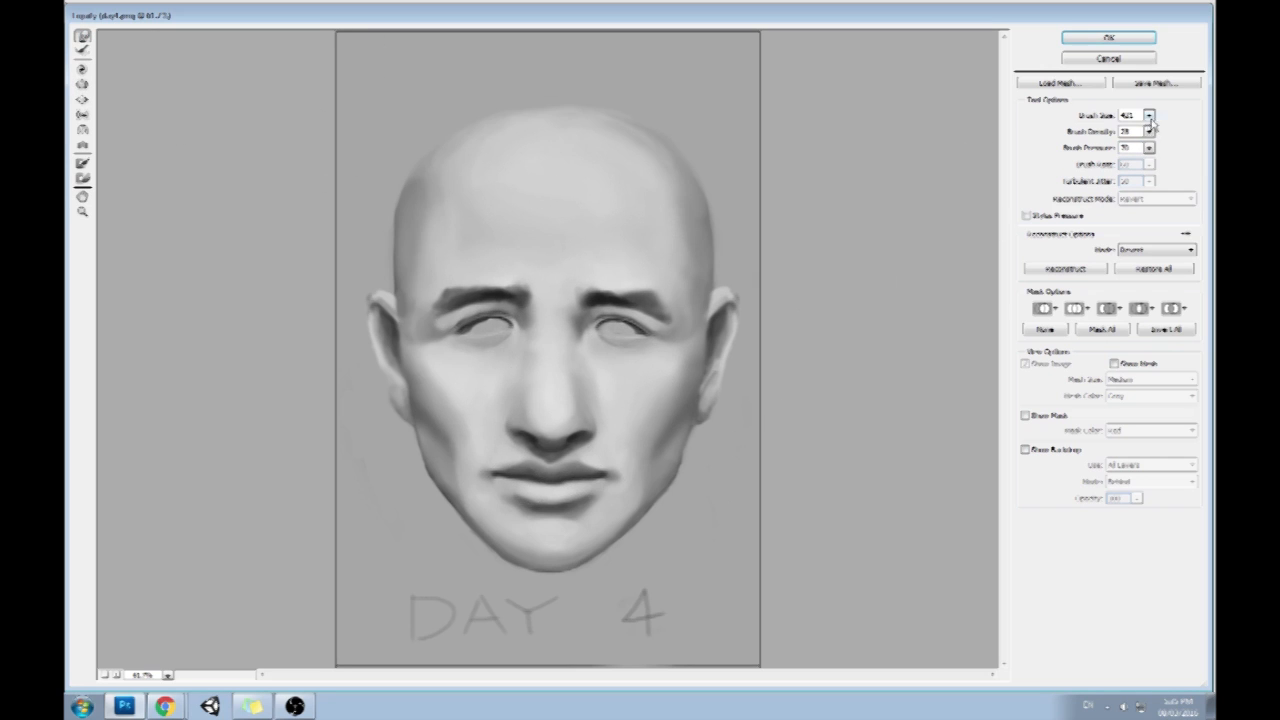
pyautogui.moveTo(1149, 115); pyautogui.dragTo(1093, 134)
pyautogui.click(560, 428)
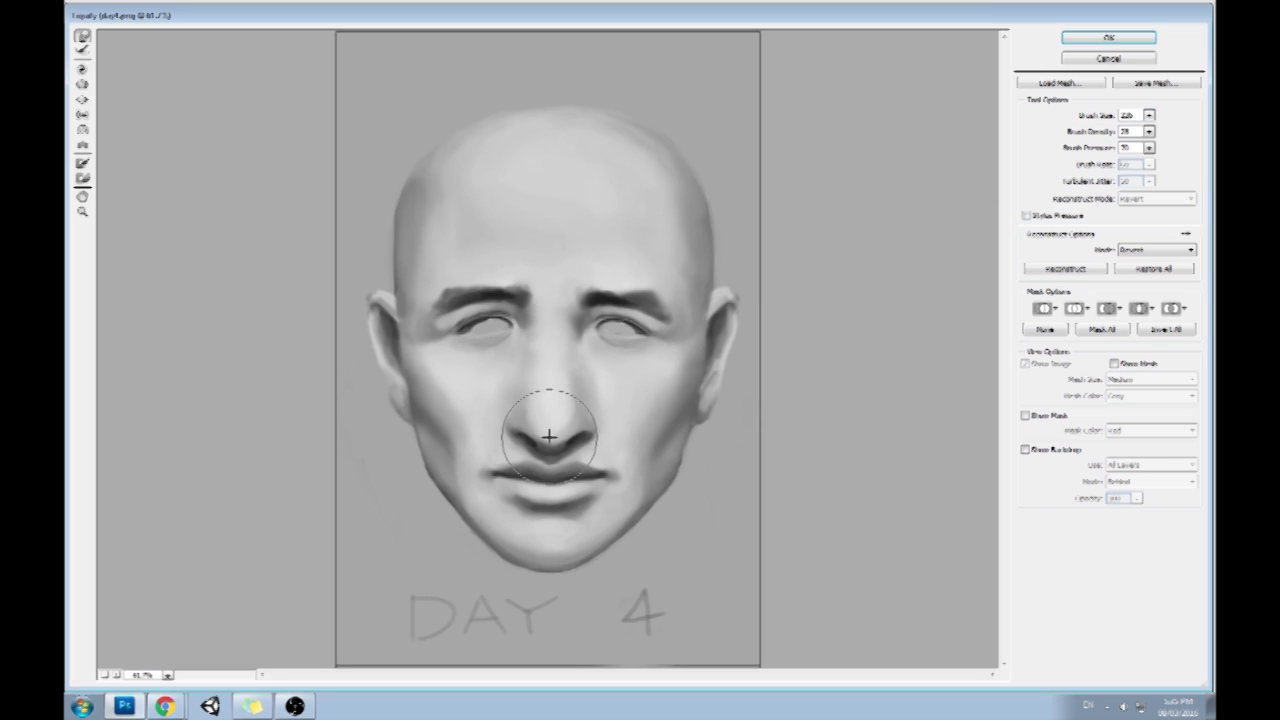
pyautogui.moveTo(537, 440); pyautogui.dragTo(578, 425)
pyautogui.hotkey('ctrl', 'z')
# Thin the lips along the mouth with the Pucker tool at brush size 226
pyautogui.click(82, 86)
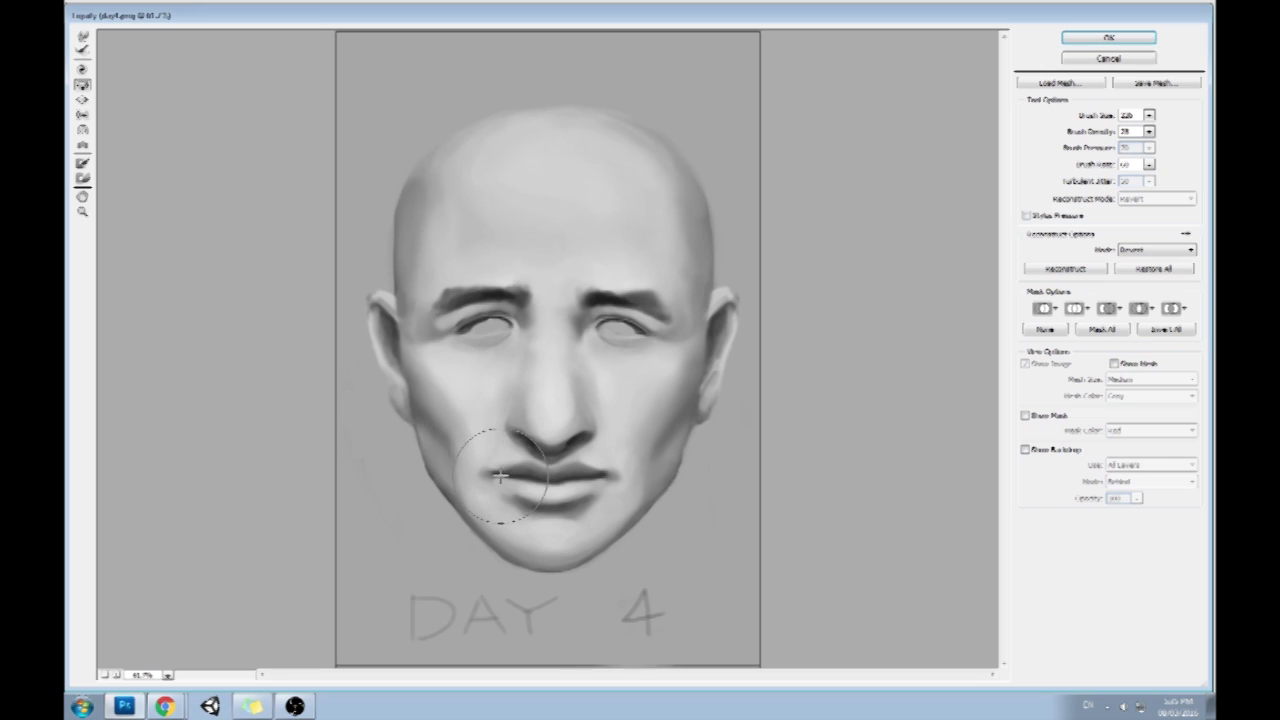
pyautogui.moveTo(512, 475); pyautogui.dragTo(564, 478)
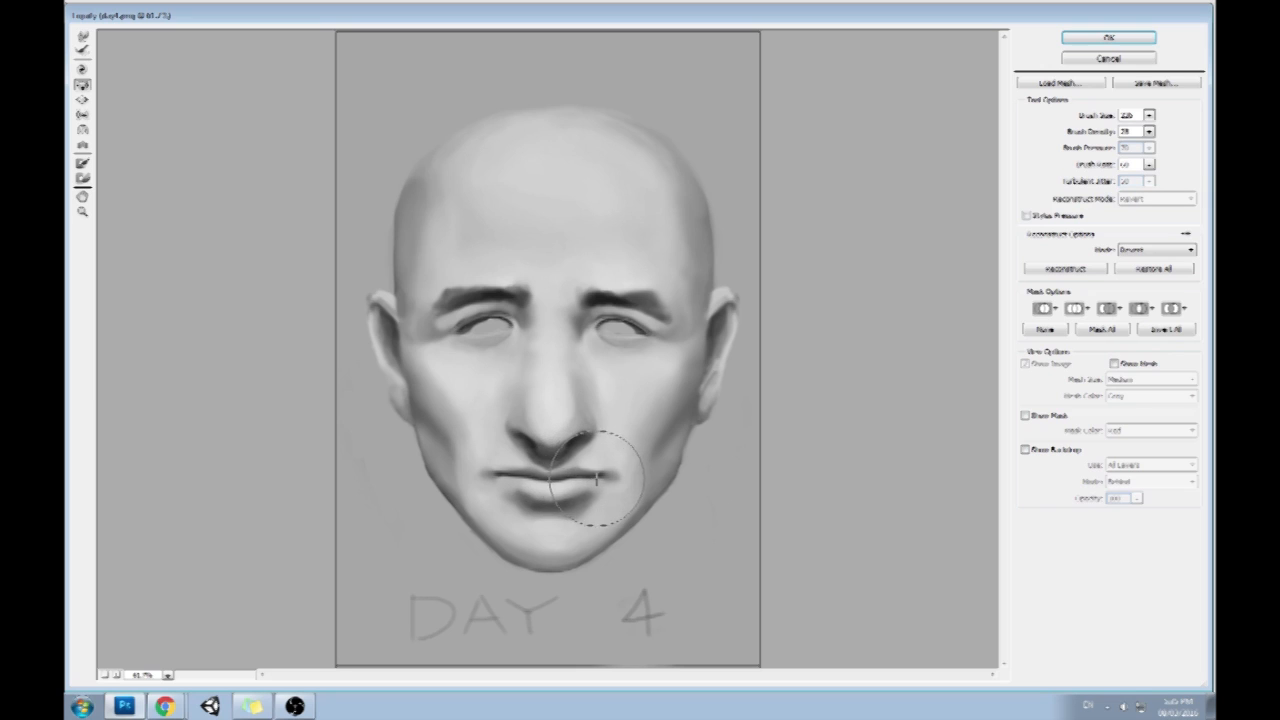
# Pull both mouth corners downward with the Forward Warp tool, reducing the brush size to 166 for the finer adjustments
pyautogui.click(82, 38)
pyautogui.moveTo(1150, 116); pyautogui.dragTo(1097, 136)
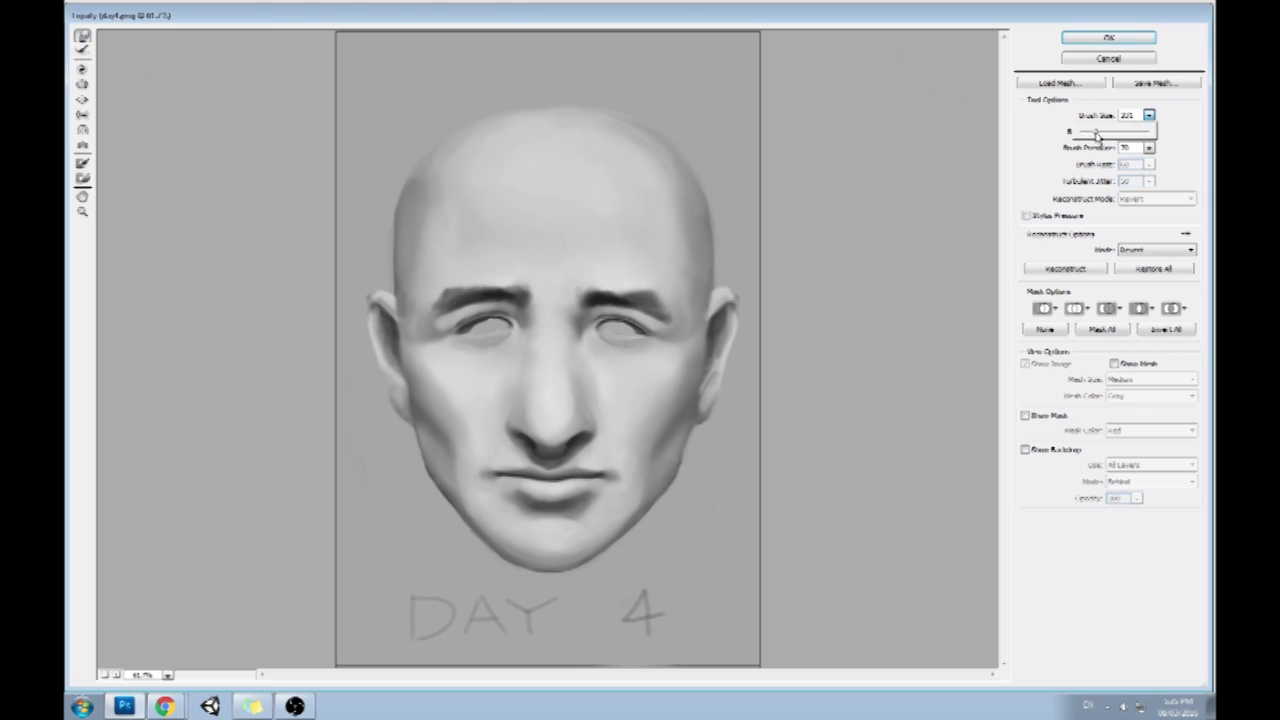
pyautogui.click(478, 450)
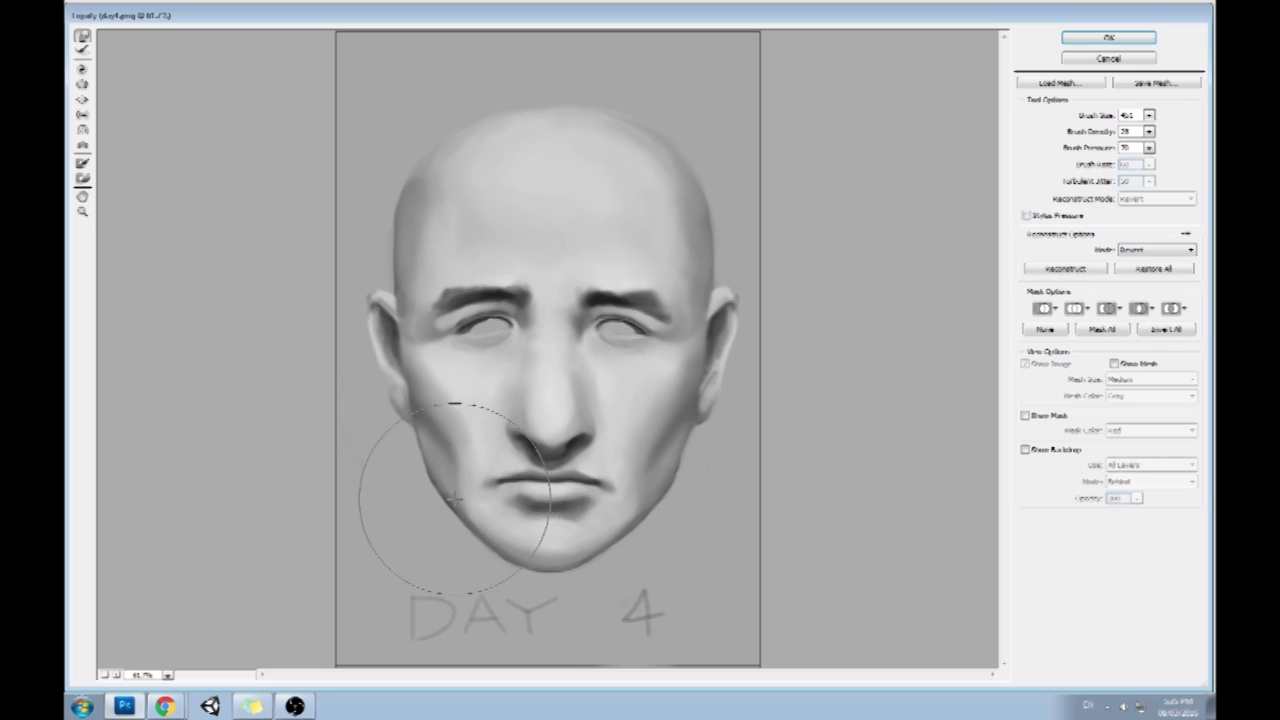
pyautogui.moveTo(1149, 116); pyautogui.dragTo(1097, 133)
pyautogui.click(620, 472)
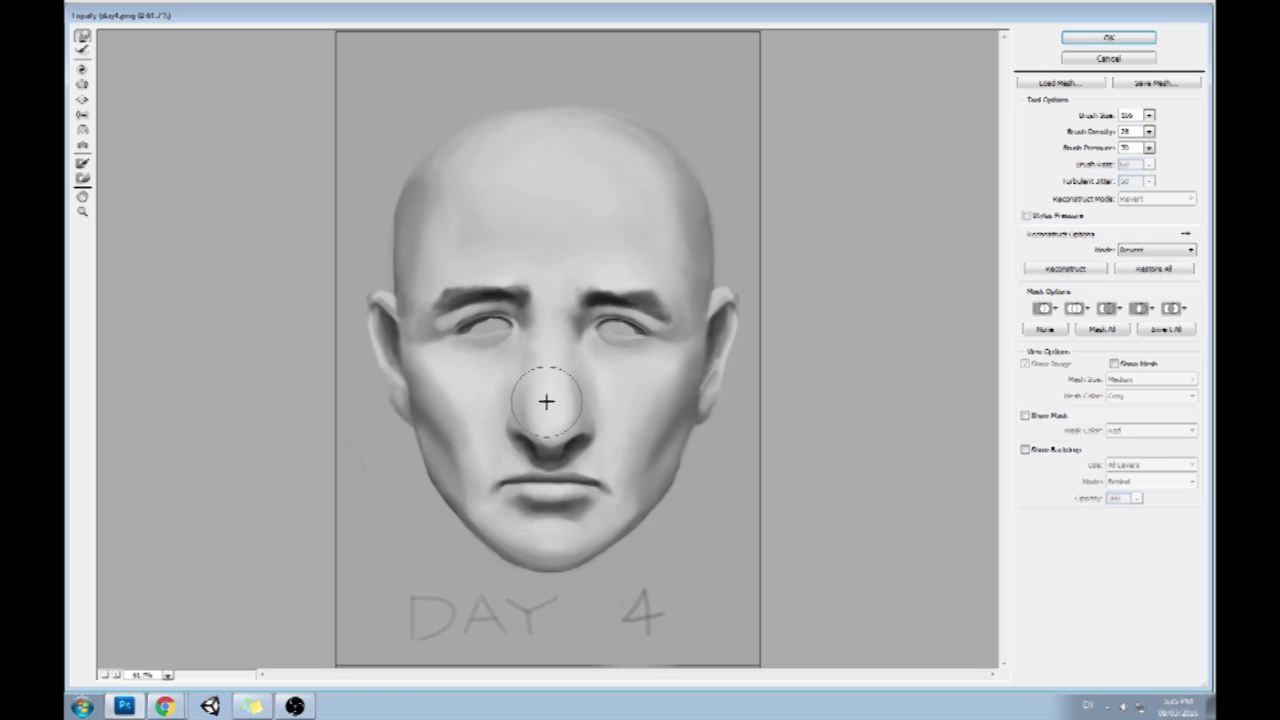
# Draw the inner eyebrows closer together with the Pucker tool at brush size 481
pyautogui.click(82, 86)
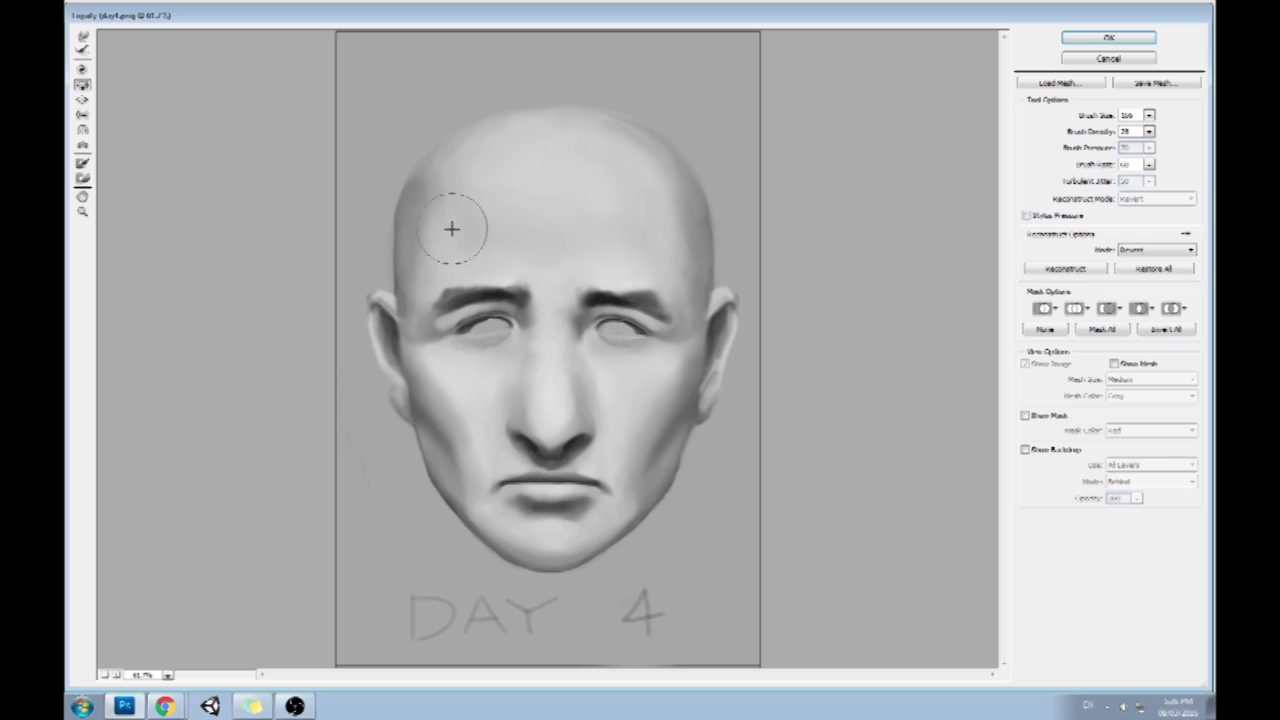
pyautogui.click(82, 37)
pyautogui.click(1149, 115)
pyautogui.click(1104, 132)
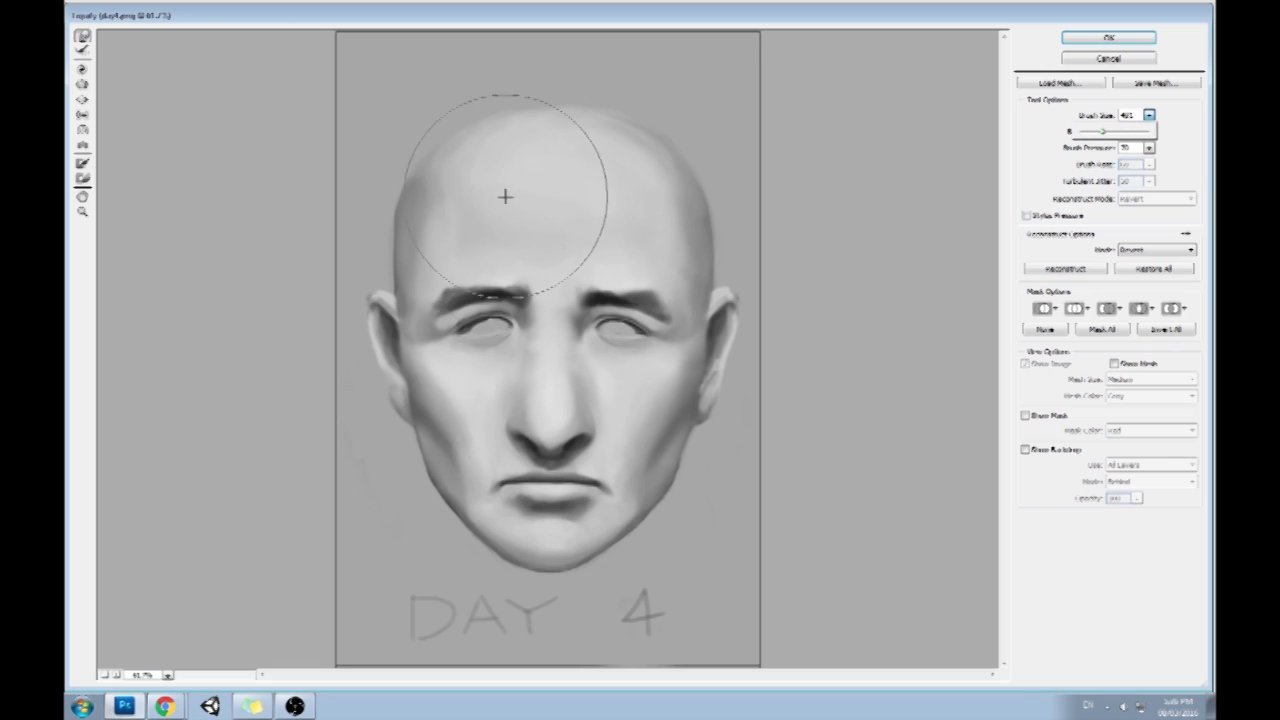
pyautogui.click(82, 86)
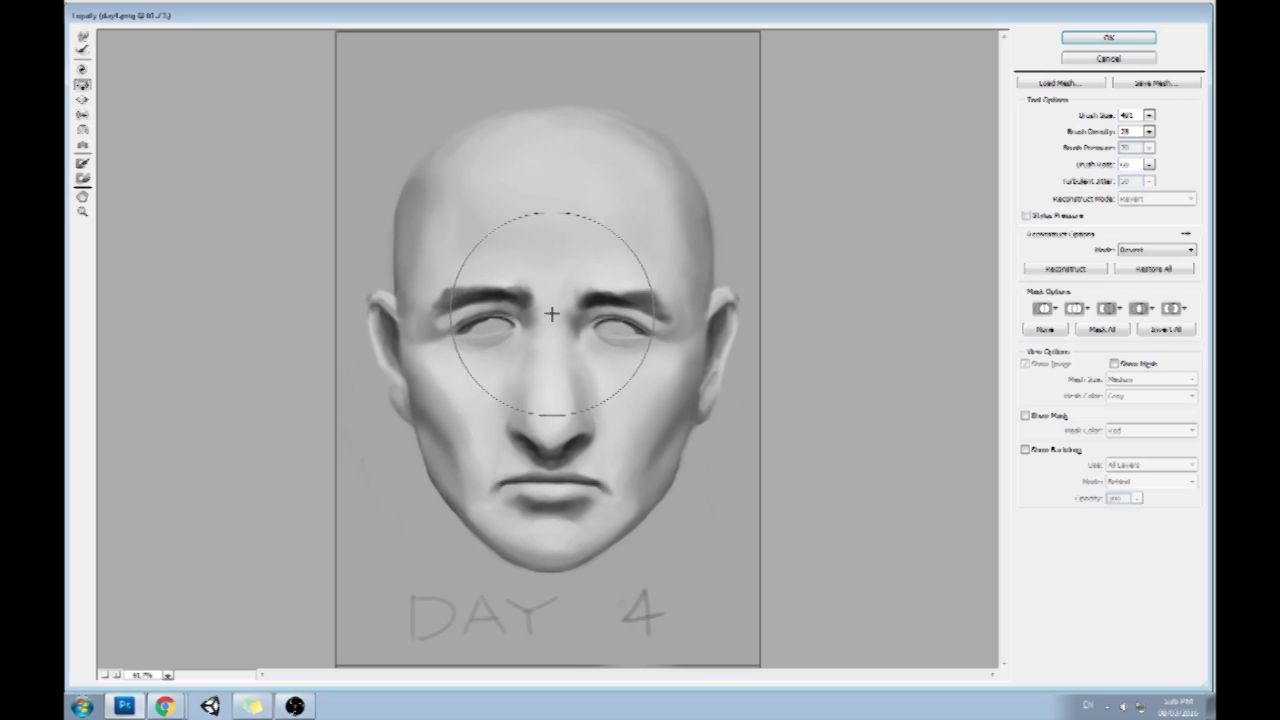
pyautogui.click(82, 35)
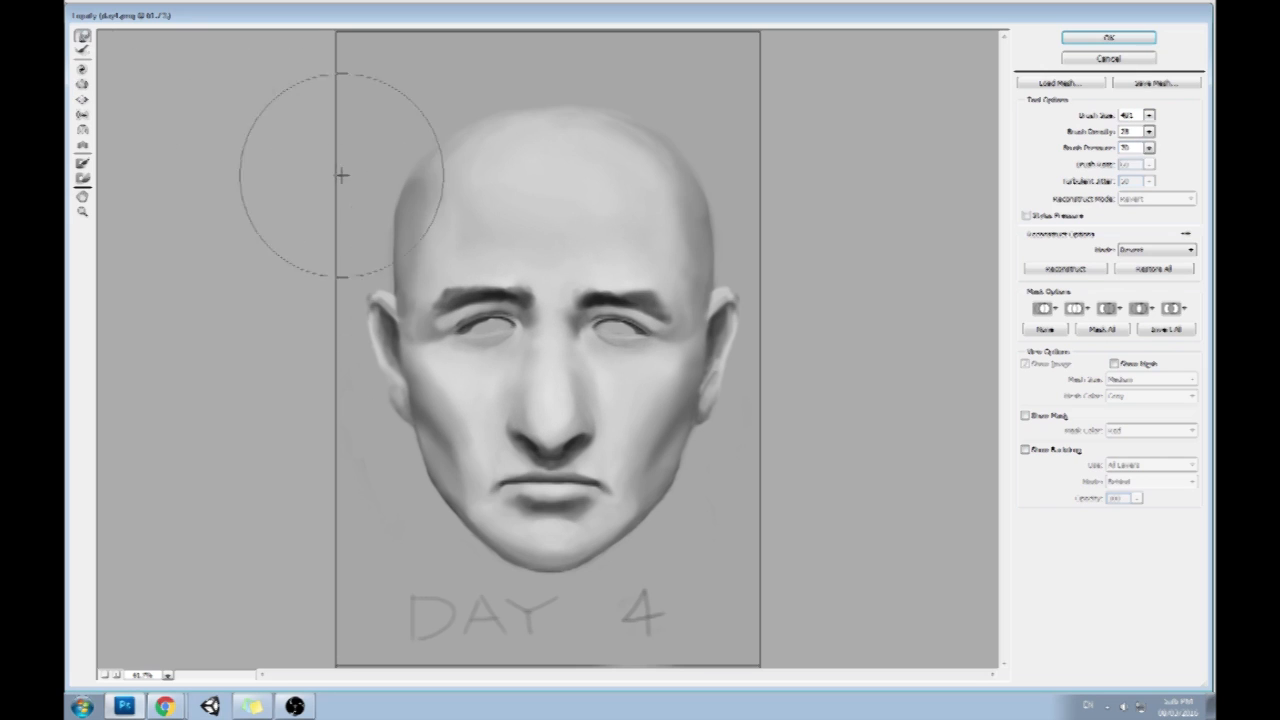
# Reshape the left-hand eye and eyebrow with the Forward Warp tool at brush size 196
pyautogui.moveTo(1148, 131); pyautogui.dragTo(1093, 137)
pyautogui.click(458, 338)
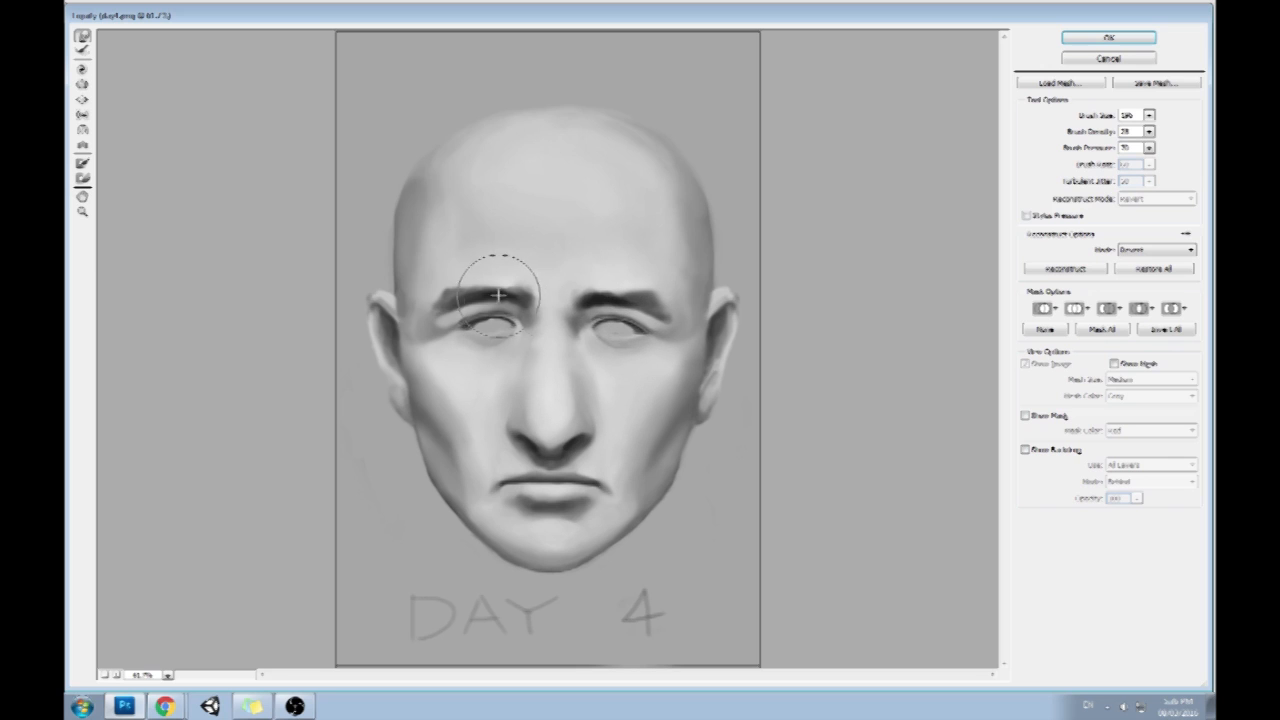
pyautogui.moveTo(468, 298); pyautogui.dragTo(500, 277)
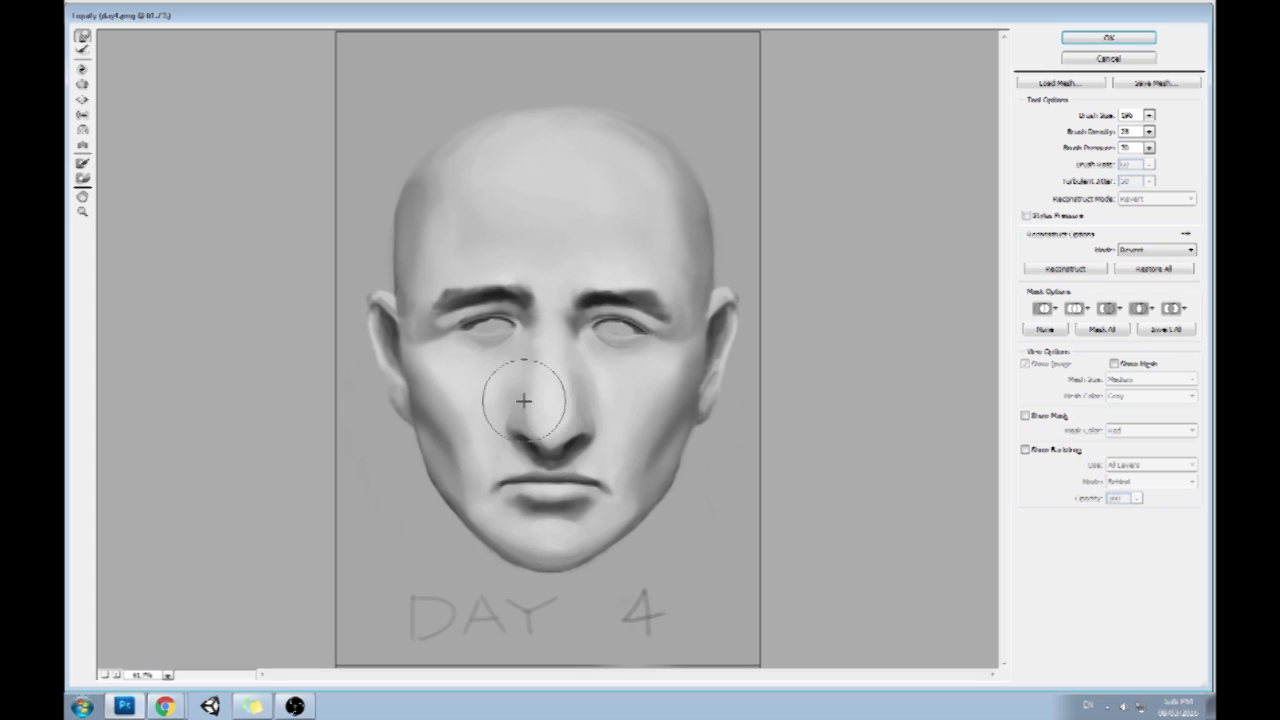
# Adjust the cheek contours on both sides of the face with the Forward Warp tool at brush size 436
pyautogui.click(1149, 116)
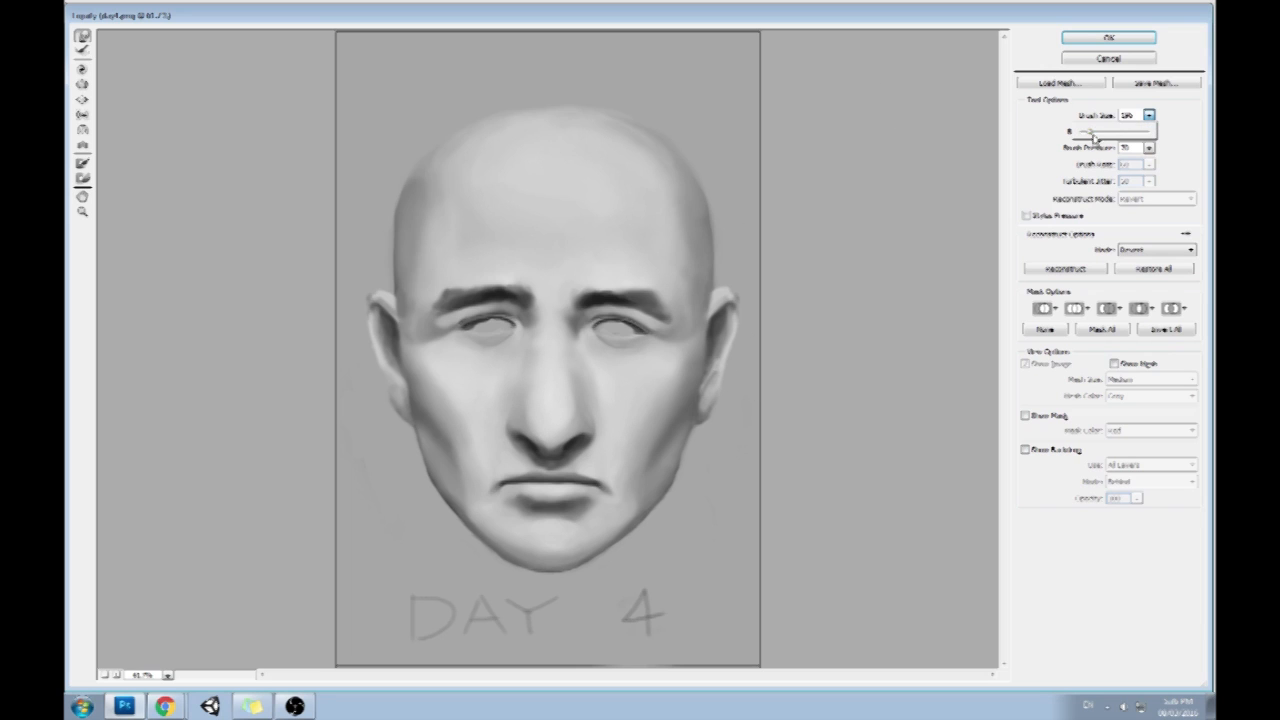
pyautogui.click(689, 365)
pyautogui.moveTo(688, 366); pyautogui.dragTo(682, 367)
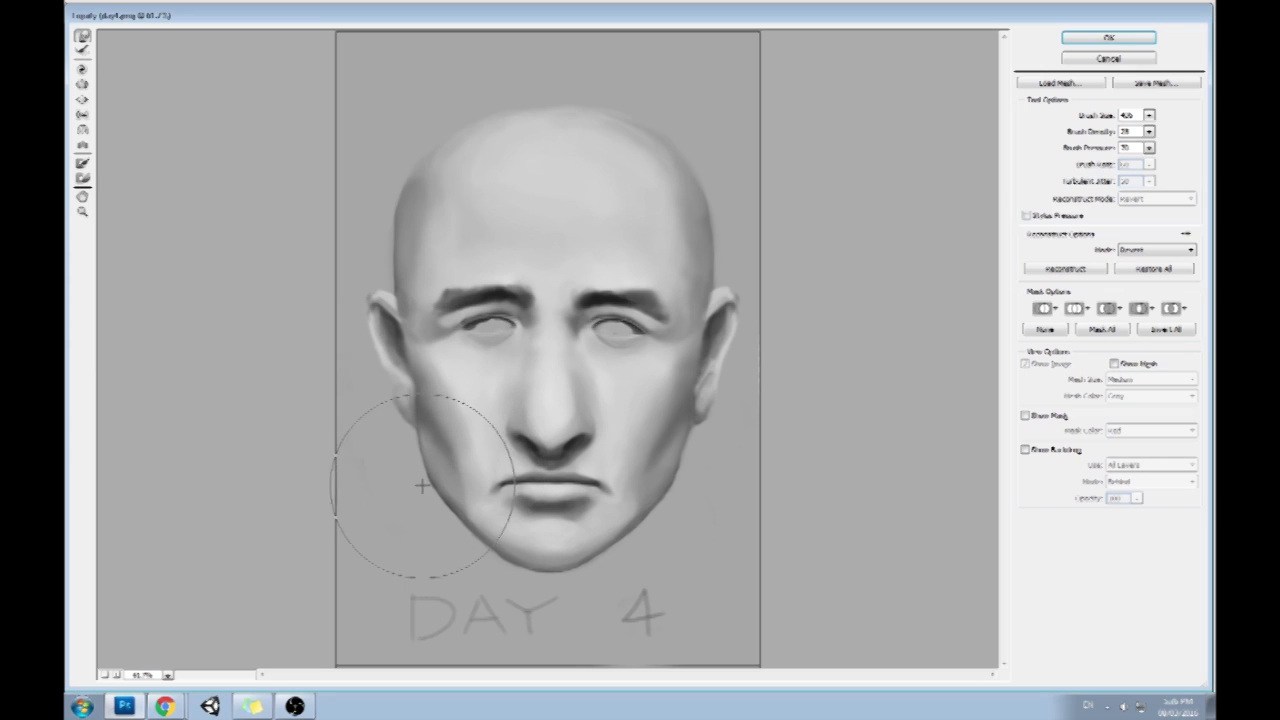
# Square off the jawline on both sides of the chin with the Forward Warp tool at brush size 211
pyautogui.click(1149, 115)
pyautogui.click(500, 564)
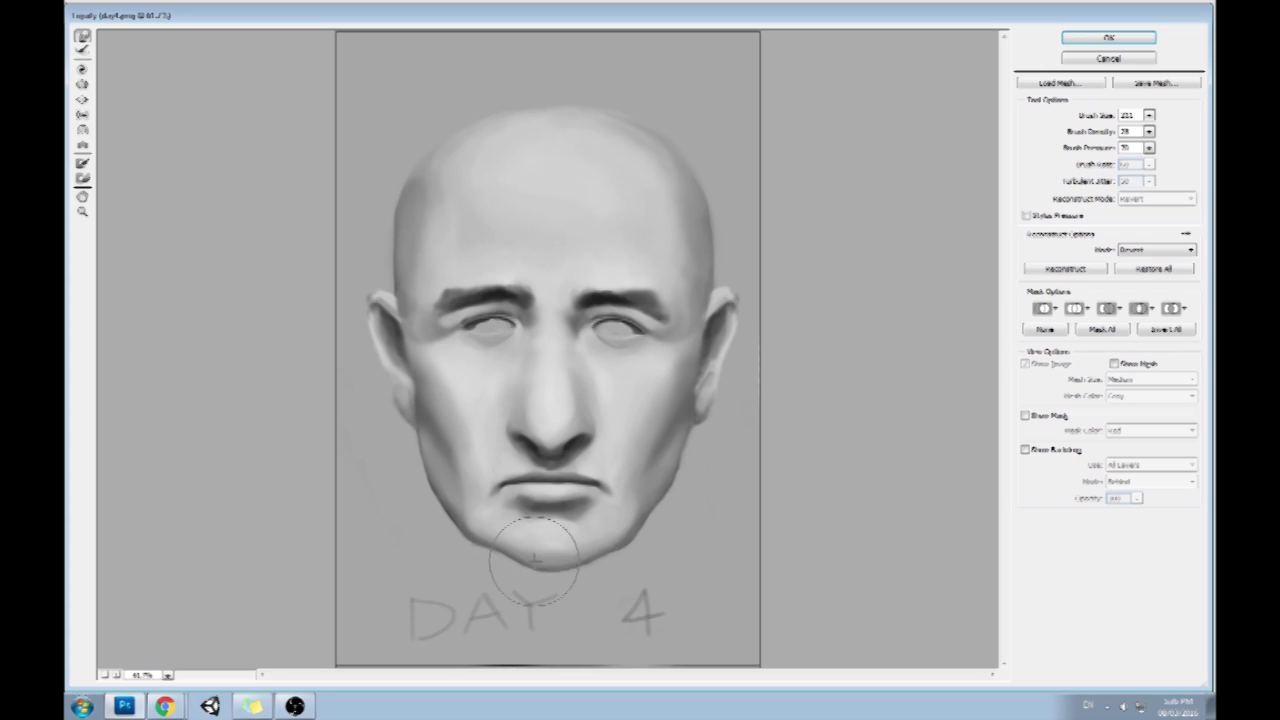
pyautogui.moveTo(429, 529); pyautogui.dragTo(457, 543)
pyautogui.moveTo(636, 537)
pyautogui.mouseDown()
pyautogui.moveTo(666, 500)
pyautogui.moveTo(586, 468)
pyautogui.moveTo(615, 500)
pyautogui.mouseUp()
# Enlarge the warp brush, set its density to 66, push the chin and jaw slightly upward, and apply the Liquify changes
pyautogui.moveTo(1150, 115); pyautogui.dragTo(1140, 131)
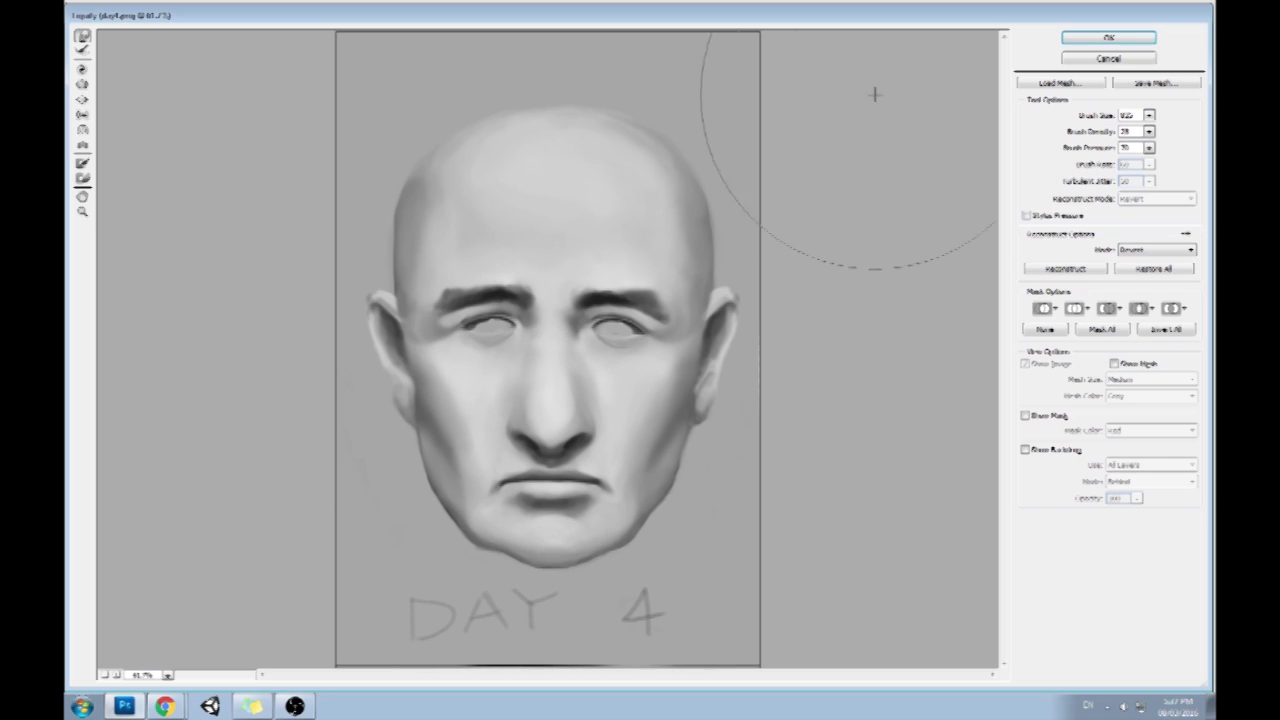
pyautogui.moveTo(1149, 131); pyautogui.dragTo(1125, 147)
pyautogui.moveTo(544, 531); pyautogui.dragTo(546, 522)
pyautogui.moveTo(430, 539); pyautogui.dragTo(434, 534)
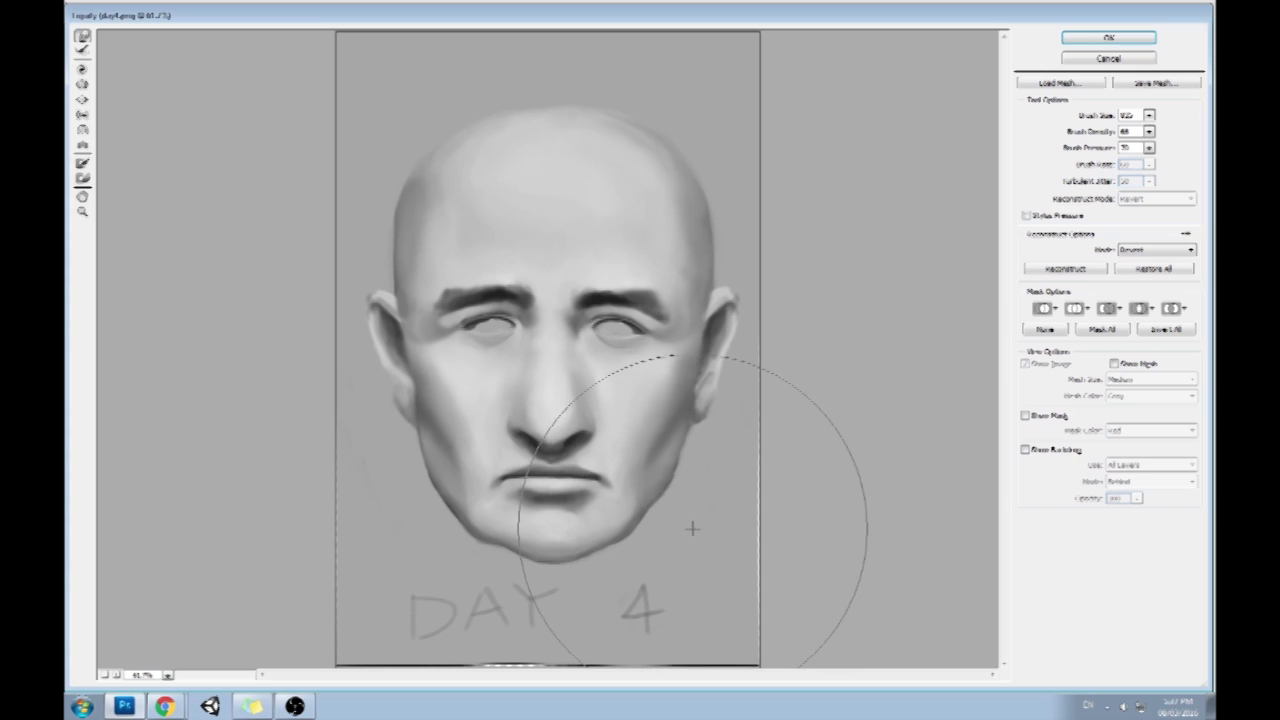
pyautogui.click(1108, 38)
# Paint bags under both eyes with sampled grey tones, lowering the brush opacity to soften the strokes
pyautogui.keyDown('alt'); pyautogui.click(625, 371); pyautogui.keyUp('alt')
pyautogui.moveTo(632, 380); pyautogui.dragTo(585, 380)
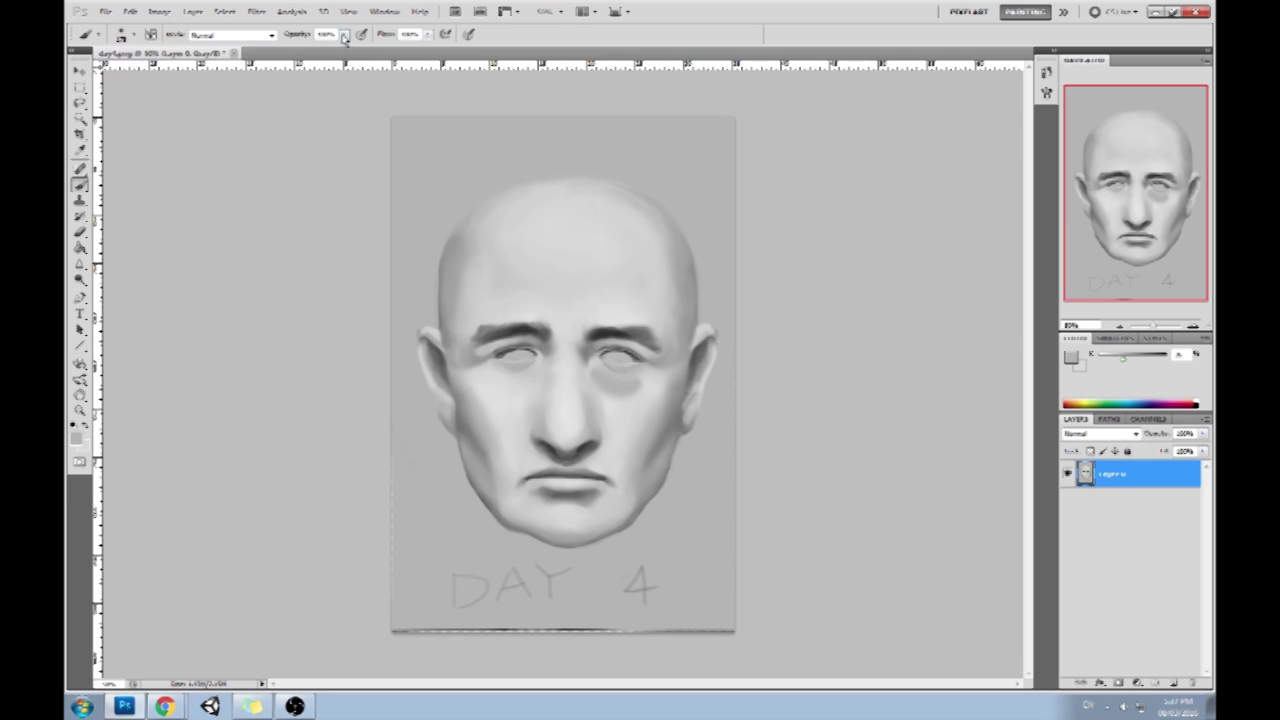
pyautogui.moveTo(344, 34); pyautogui.dragTo(300, 67)
pyautogui.moveTo(521, 363)
pyautogui.mouseDown()
pyautogui.moveTo(510, 385)
pyautogui.moveTo(484, 366)
pyautogui.mouseUp()
pyautogui.keyDown('alt'); pyautogui.click(655, 383); pyautogui.keyUp('alt')
pyautogui.moveTo(635, 380); pyautogui.dragTo(604, 374)
pyautogui.moveTo(513, 368); pyautogui.dragTo(490, 366)
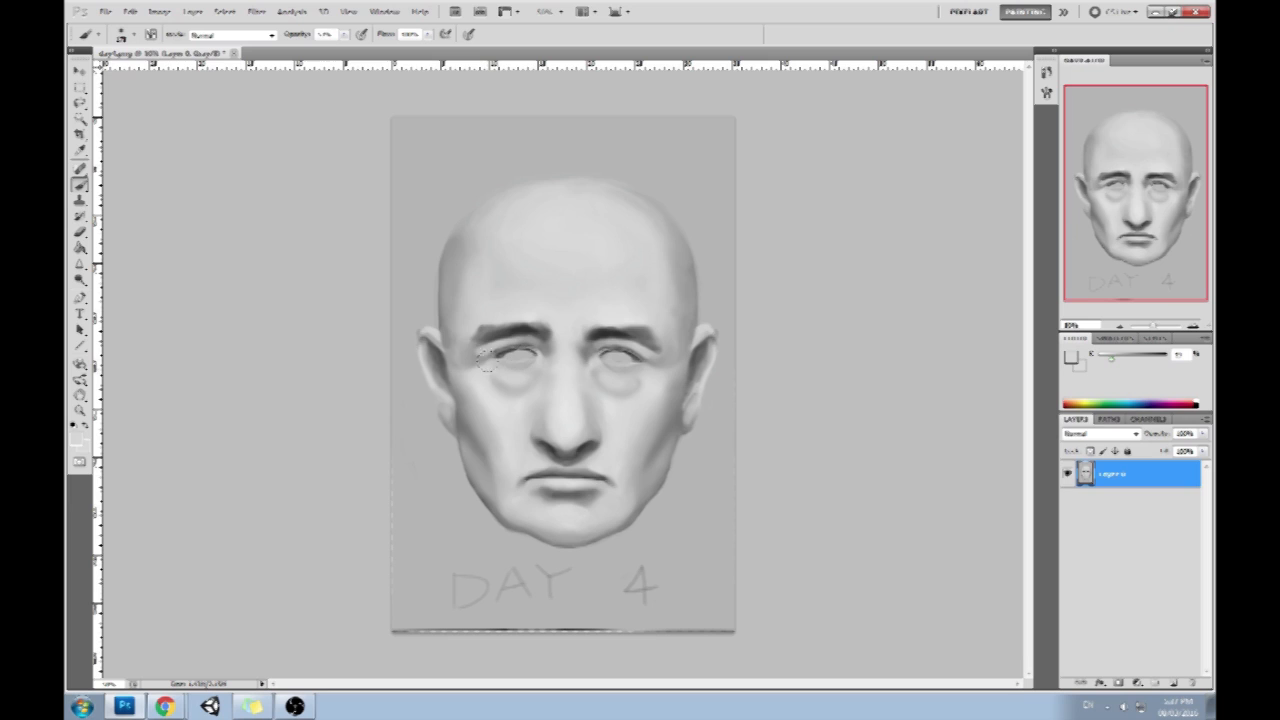
# Try to darken the upper lid of the left-hand eye with a dark tone sampled from the eyebrow
pyautogui.keyDown('alt'); pyautogui.click(484, 361); pyautogui.keyUp('alt')
pyautogui.keyDown('alt'); pyautogui.click(480, 373); pyautogui.keyUp('alt')
pyautogui.keyDown('alt'); pyautogui.click(509, 330); pyautogui.keyUp('alt')
pyautogui.moveTo(535, 346); pyautogui.dragTo(490, 362)
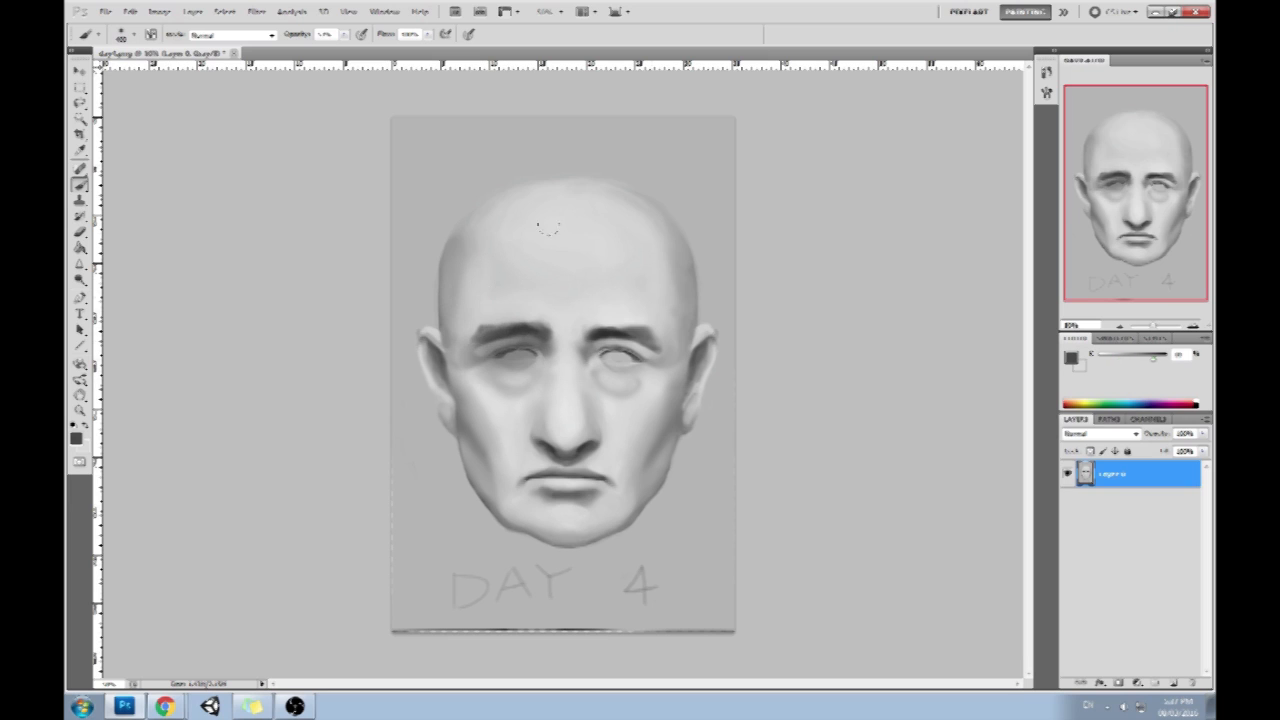
pyautogui.hotkey('ctrl', 'z')
# Lower the brush opacity and shade the upper lid of the left-hand eye
pyautogui.click(344, 35)
pyautogui.moveTo(337, 50); pyautogui.dragTo(321, 50)
pyautogui.moveTo(536, 350); pyautogui.dragTo(487, 361)
# Sample cheek and under-eye tones, reduce the brush opacity to 30%, and blend the skin around the eye bags
pyautogui.keyDown('alt'); pyautogui.click(638, 412); pyautogui.keyUp('alt')
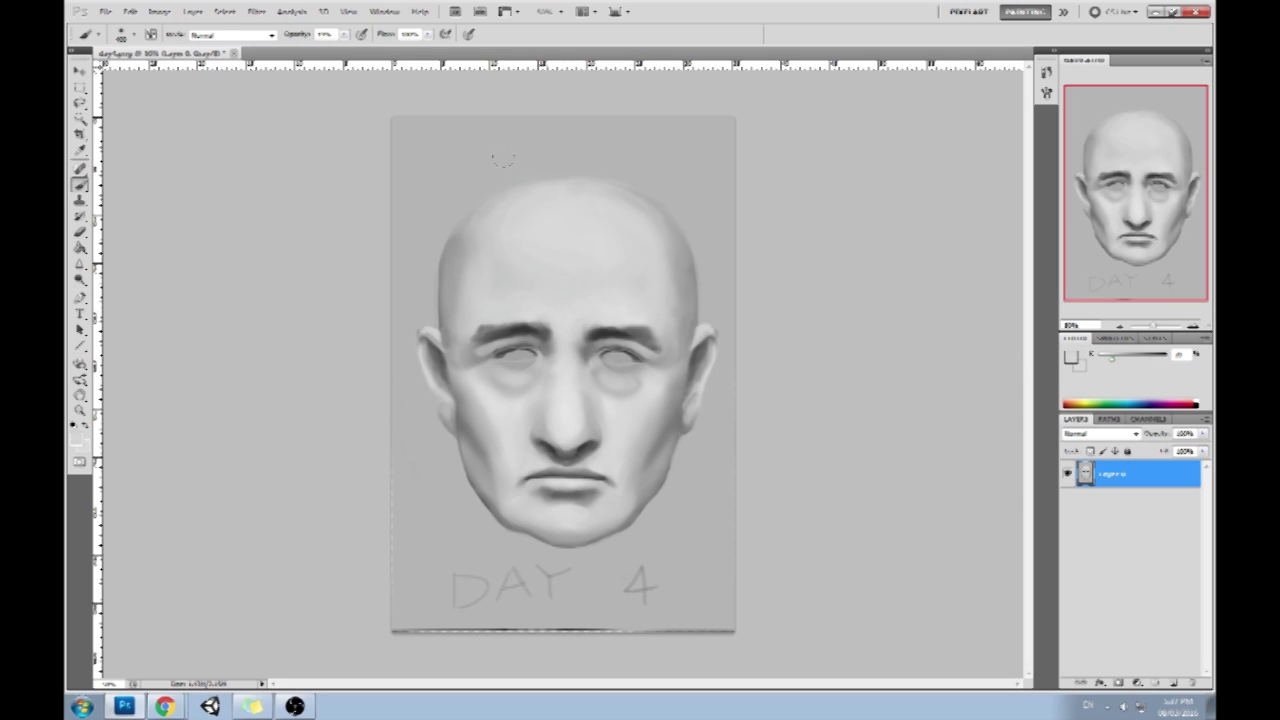
pyautogui.keyDown('alt'); pyautogui.click(636, 376); pyautogui.keyUp('alt')
pyautogui.keyDown('alt'); pyautogui.click(643, 391); pyautogui.keyUp('alt')
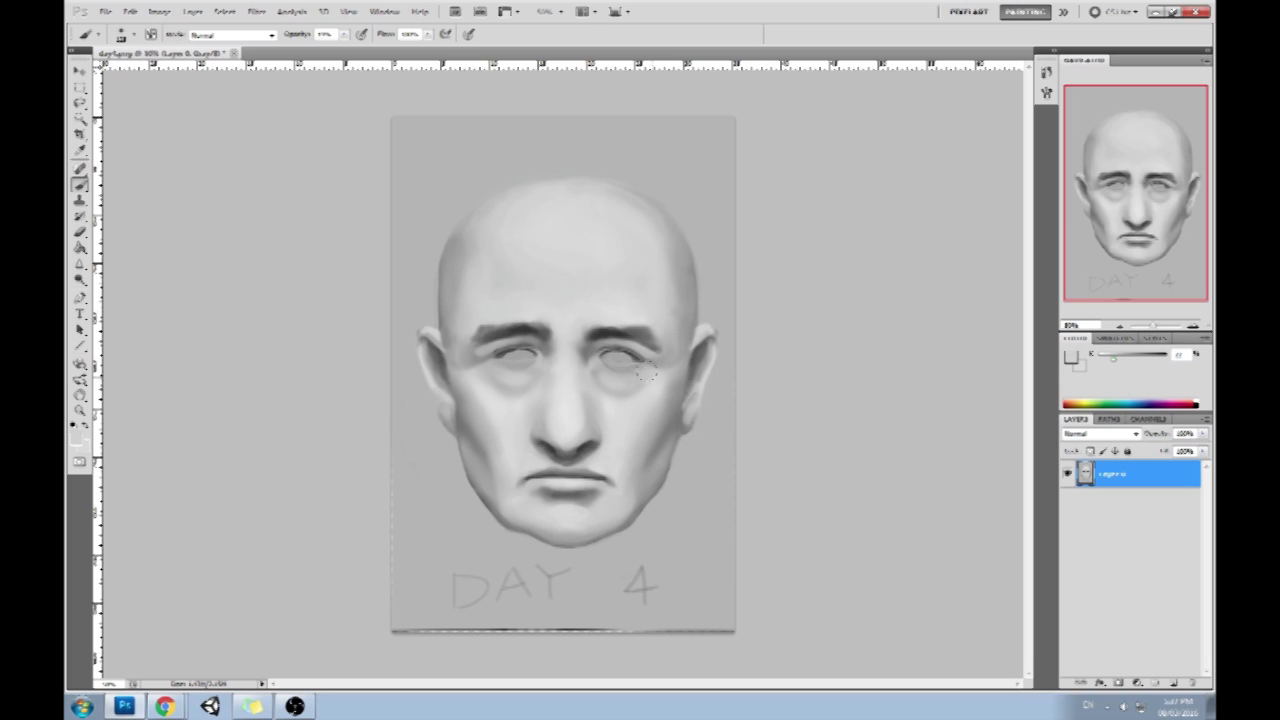
pyautogui.click(345, 35)
pyautogui.moveTo(359, 49); pyautogui.dragTo(366, 49)
pyautogui.click(487, 370)
# Shade the upper lid of the right-hand eye with tones sampled just below its eyebrow
pyautogui.keyDown('alt'); pyautogui.click(640, 345); pyautogui.keyUp('alt')
pyautogui.keyDown('alt'); pyautogui.click(621, 342); pyautogui.keyUp('alt')
pyautogui.moveTo(637, 352); pyautogui.dragTo(622, 346)
pyautogui.keyDown('alt'); pyautogui.click(614, 346); pyautogui.keyUp('alt')
# Shade the area between the left-hand eyebrow and eye with dark and mid greys sampled around the lid
pyautogui.keyDown('alt'); pyautogui.click(485, 350); pyautogui.keyUp('alt')
pyautogui.keyDown('alt'); pyautogui.click(507, 340); pyautogui.keyUp('alt')
pyautogui.moveTo(496, 353); pyautogui.dragTo(519, 341)
pyautogui.keyDown('alt'); pyautogui.click(519, 343); pyautogui.keyUp('alt')
pyautogui.click(344, 35)
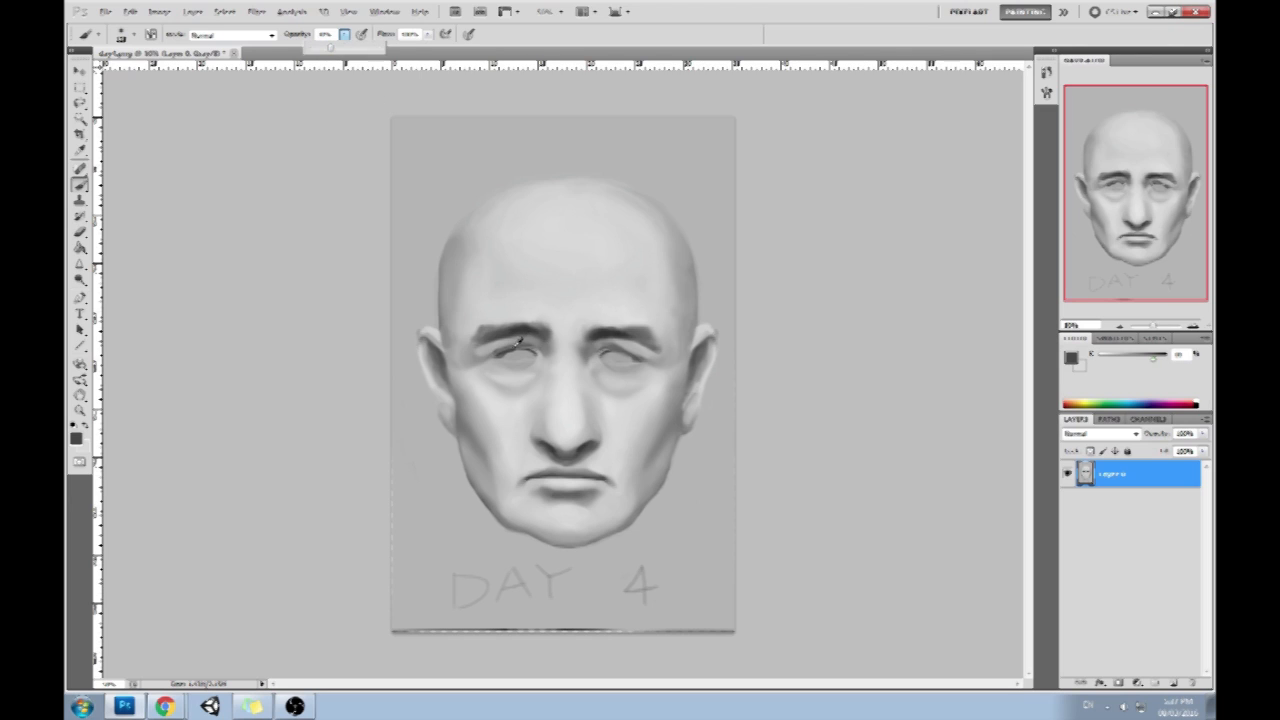
pyautogui.click(504, 344)
pyautogui.keyDown('alt'); pyautogui.click(513, 341); pyautogui.keyUp('alt')
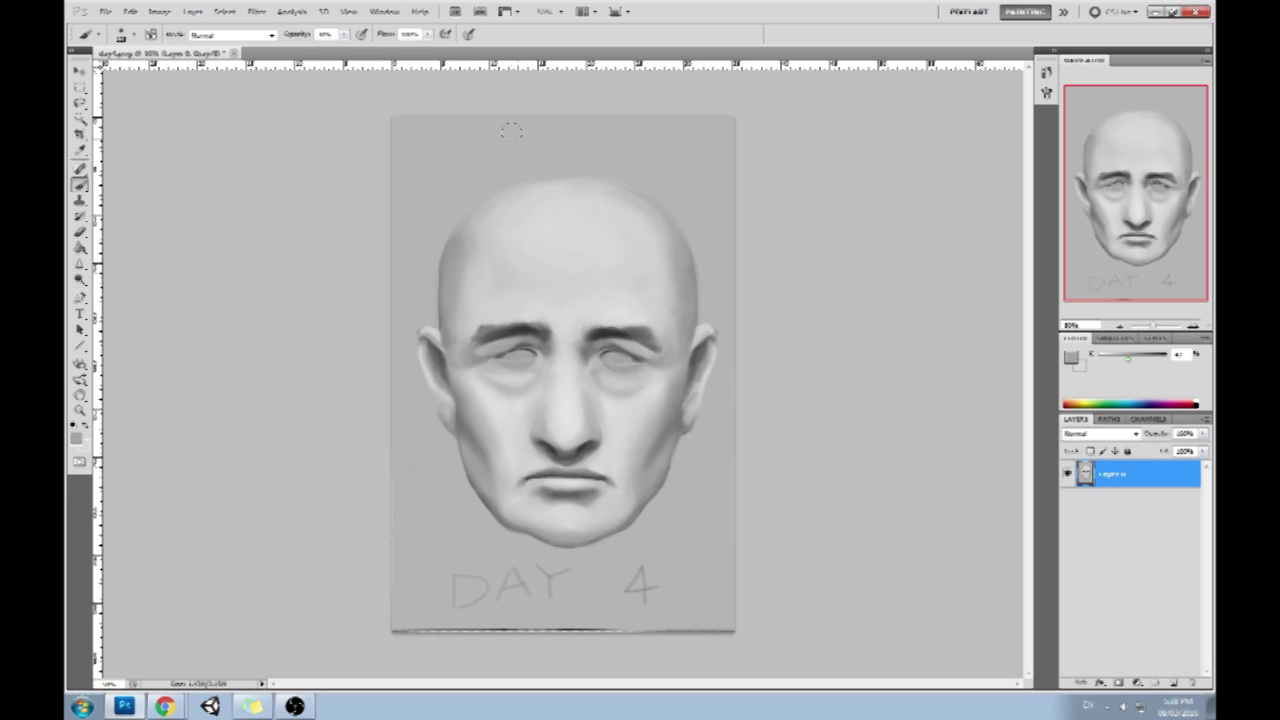
pyautogui.moveTo(512, 346)
pyautogui.mouseDown()
pyautogui.moveTo(508, 358)
pyautogui.moveTo(539, 344)
pyautogui.mouseUp()
pyautogui.keyDown('alt'); pyautogui.click(528, 344); pyautogui.keyUp('alt')
pyautogui.keyDown('alt'); pyautogui.click(521, 345); pyautogui.keyUp('alt')
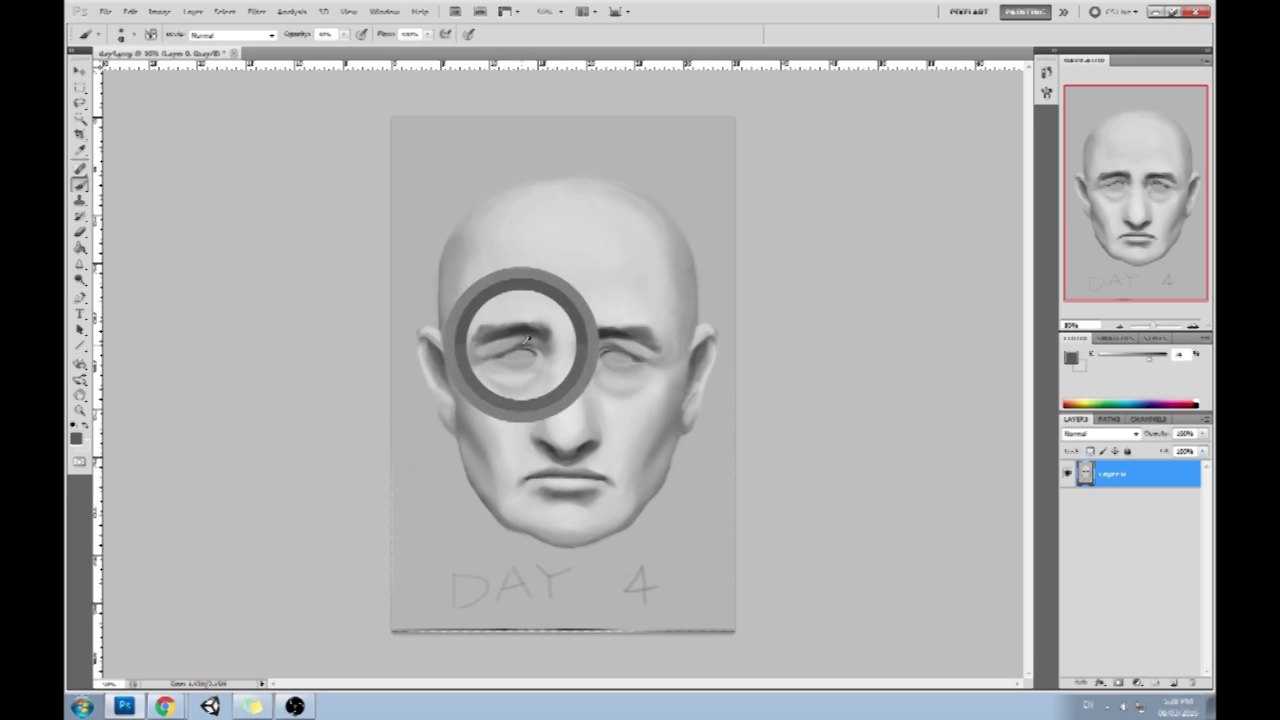
# Shade the right-hand eye and blend the lower lids of both eyes with sampled under-eye greys
pyautogui.moveTo(637, 355); pyautogui.dragTo(604, 364)
pyautogui.keyDown('alt'); pyautogui.click(621, 374); pyautogui.keyUp('alt')
pyautogui.keyDown('alt'); pyautogui.click(607, 380); pyautogui.keyUp('alt')
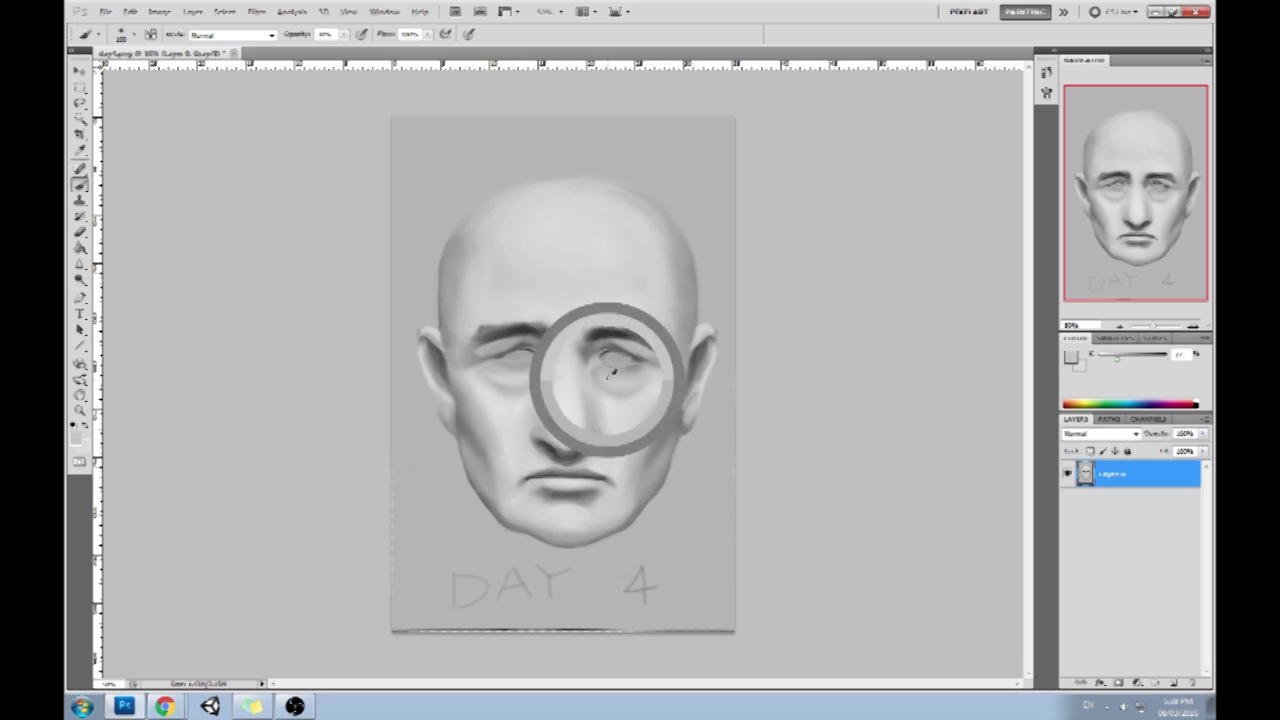
pyautogui.keyDown('alt'); pyautogui.click(525, 374); pyautogui.keyUp('alt')
pyautogui.moveTo(522, 374)
pyautogui.mouseDown()
pyautogui.moveTo(533, 367)
pyautogui.moveTo(520, 370)
pyautogui.mouseUp()
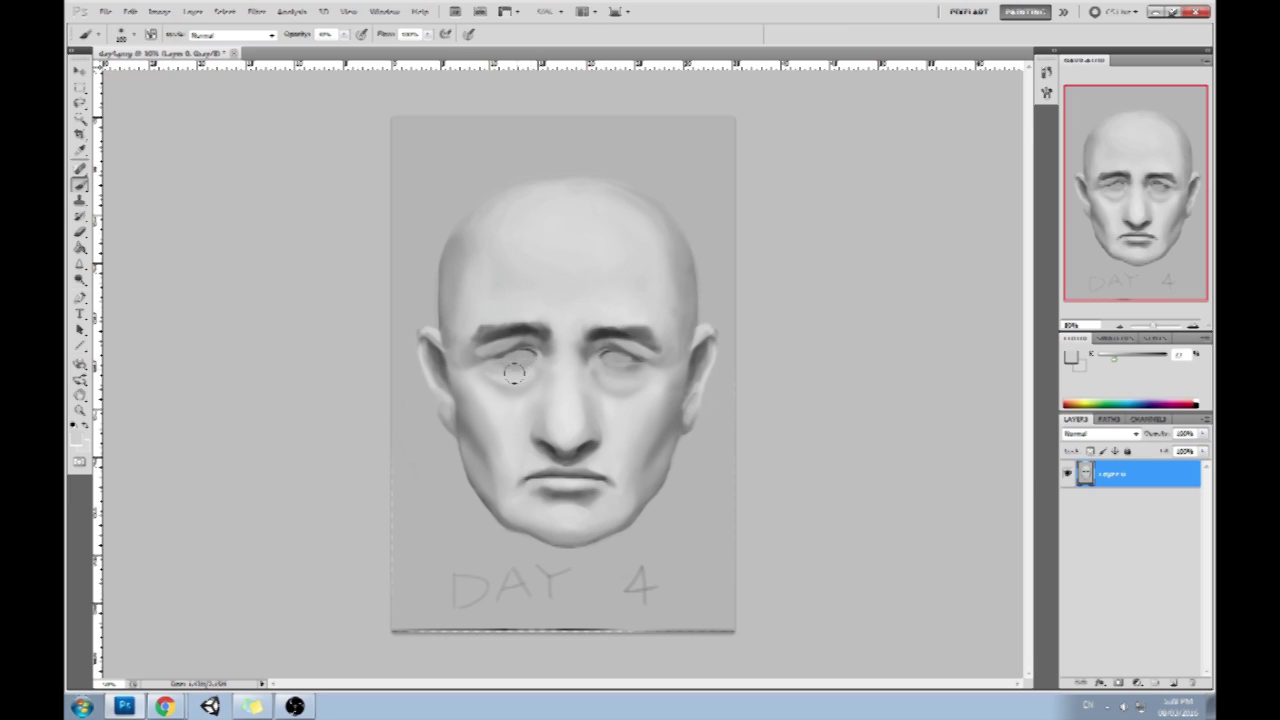
# Enlarge the brush and deepen the left-hand upper lid and the right-hand eye's inner corner with a sampled eyebrow tone
pyautogui.keyDown('alt'); pyautogui.click(527, 328); pyautogui.keyUp('alt')
pyautogui.press(']')
pyautogui.moveTo(512, 348); pyautogui.dragTo(541, 342)
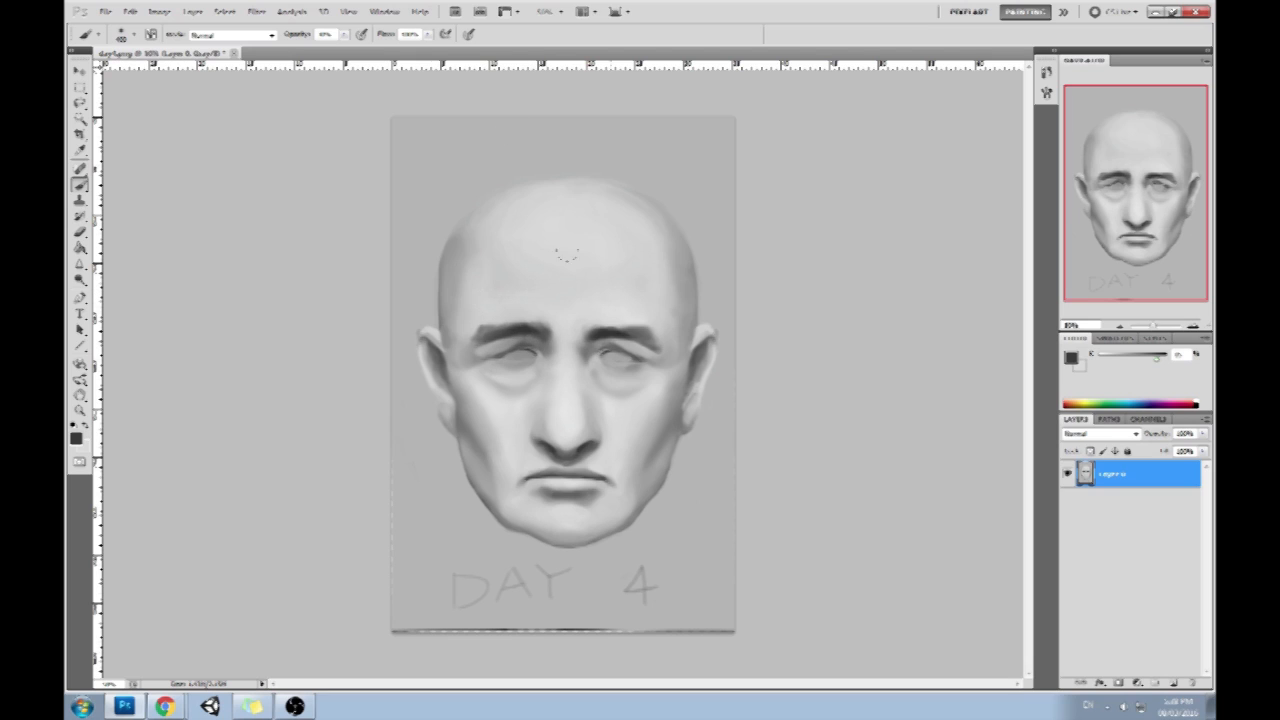
pyautogui.click(598, 352)
# Soften the shading around the eyes and nose bridge with tones sampled from the nose, cheeks and lids
pyautogui.keyDown('alt'); pyautogui.click(586, 409); pyautogui.keyUp('alt')
pyautogui.keyDown('alt'); pyautogui.click(573, 398); pyautogui.keyUp('alt')
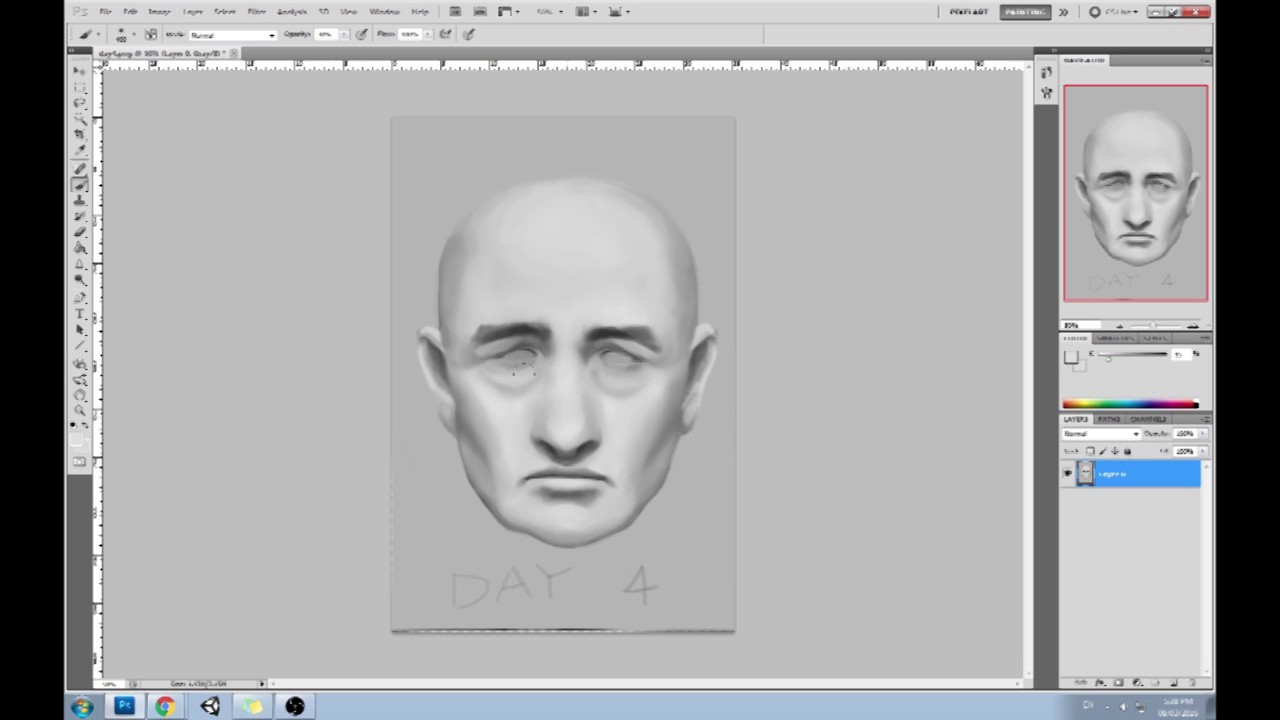
pyautogui.keyDown('alt'); pyautogui.click(478, 425); pyautogui.keyUp('alt')
pyautogui.keyDown('alt'); pyautogui.click(664, 402); pyautogui.keyUp('alt')
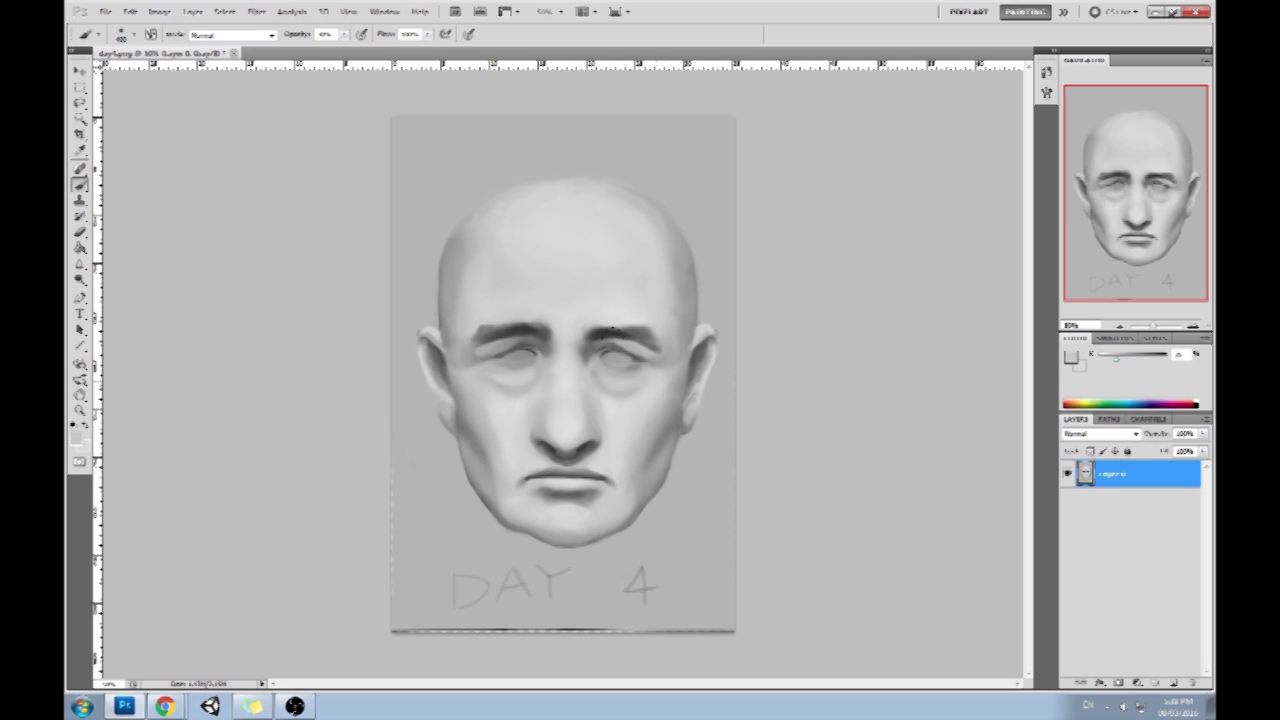
pyautogui.keyDown('alt'); pyautogui.click(643, 339); pyautogui.keyUp('alt')
pyautogui.keyDown('alt'); pyautogui.click(539, 361); pyautogui.keyUp('alt')
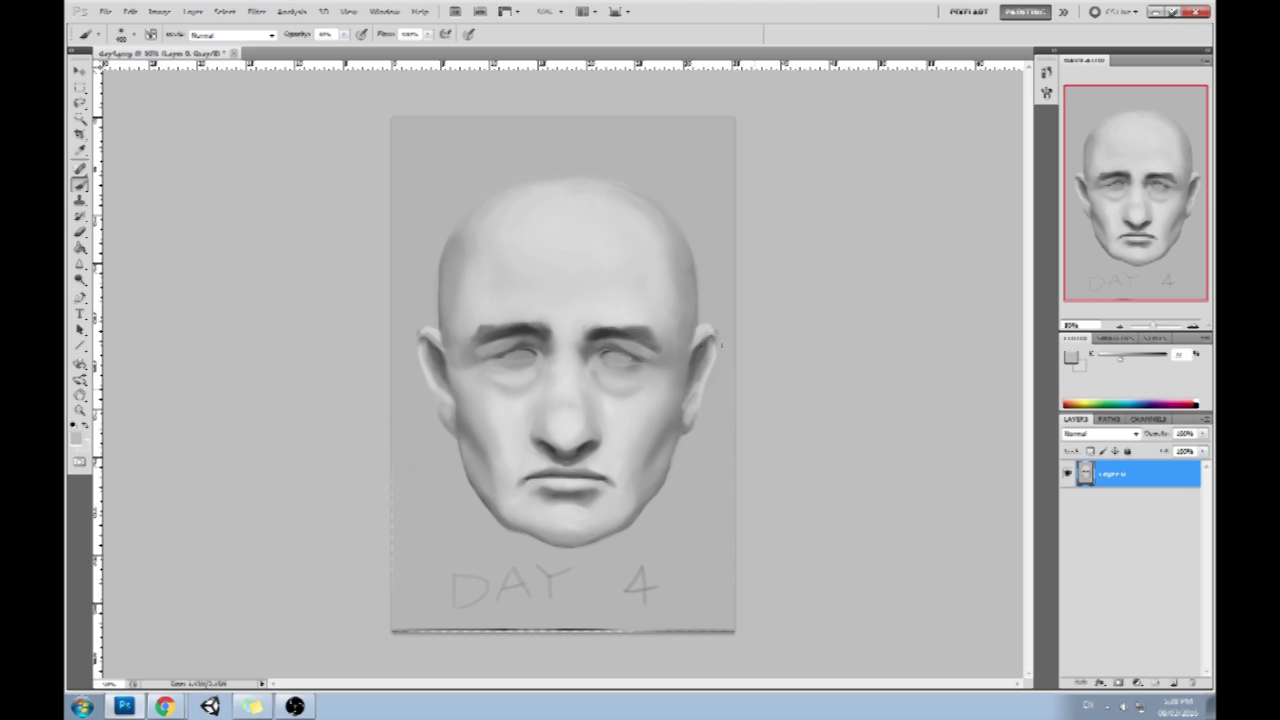
# Raise the brush opacity and paint smile-line folds from both sides of the nose toward the mouth corners, redoing the left-hand one
pyautogui.keyDown('alt'); pyautogui.click(598, 420); pyautogui.keyUp('alt')
pyautogui.moveTo(351, 50)
pyautogui.mouseDown()
pyautogui.moveTo(347, 32)
pyautogui.moveTo(482, 56)
pyautogui.mouseUp()
pyautogui.moveTo(592, 405); pyautogui.dragTo(613, 497)
pyautogui.moveTo(527, 403); pyautogui.dragTo(519, 472)
pyautogui.hotkey('ctrl', 'z')
pyautogui.moveTo(524, 418); pyautogui.dragTo(516, 500)
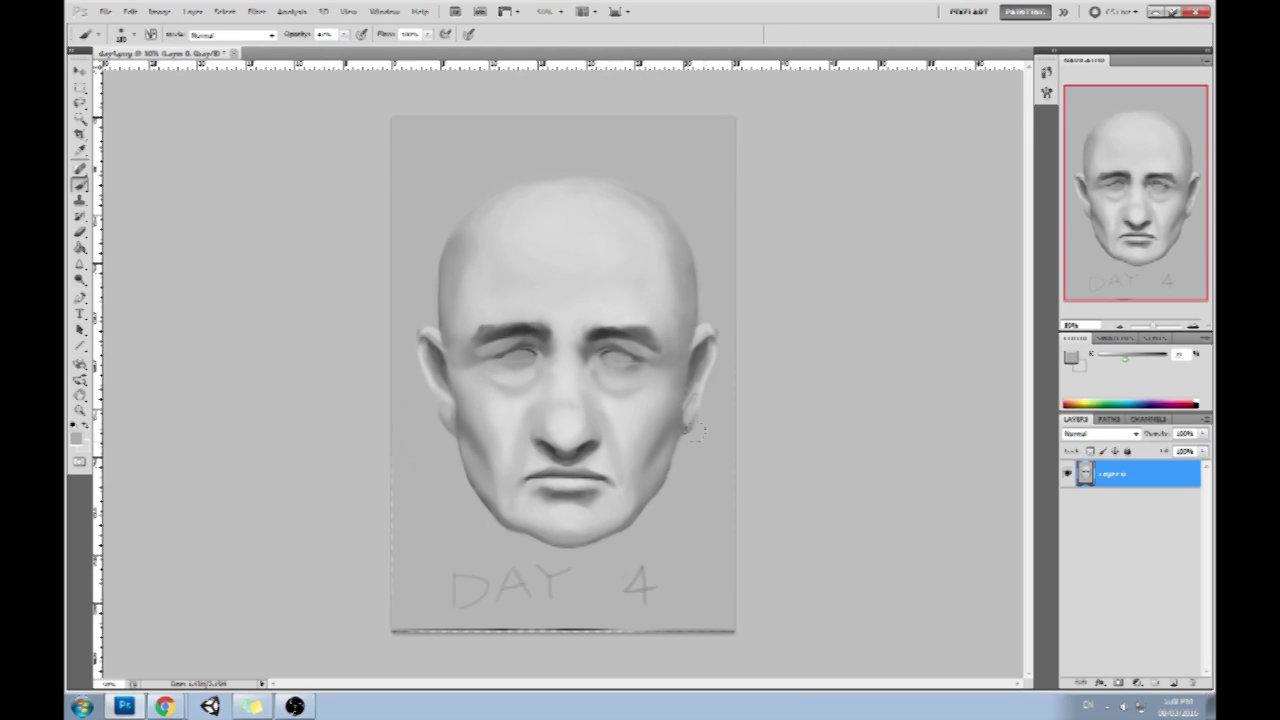
# Repaint the lips and the skin above them with greys sampled around the mouth and under the nose
pyautogui.keyDown('alt'); pyautogui.click(621, 503); pyautogui.keyUp('alt')
pyautogui.keyDown('alt'); pyautogui.click(600, 456); pyautogui.keyUp('alt')
pyautogui.keyDown('alt'); pyautogui.click(542, 467); pyautogui.keyUp('alt')
pyautogui.keyDown('alt'); pyautogui.click(593, 462); pyautogui.keyUp('alt')
pyautogui.keyDown('alt'); pyautogui.click(593, 466); pyautogui.keyUp('alt')
pyautogui.keyDown('alt'); pyautogui.click(591, 459); pyautogui.keyUp('alt')
pyautogui.keyDown('alt'); pyautogui.click(556, 466); pyautogui.keyUp('alt')
pyautogui.keyDown('alt'); pyautogui.click(552, 481); pyautogui.keyUp('alt')
pyautogui.keyDown('alt'); pyautogui.click(578, 483); pyautogui.keyUp('alt')
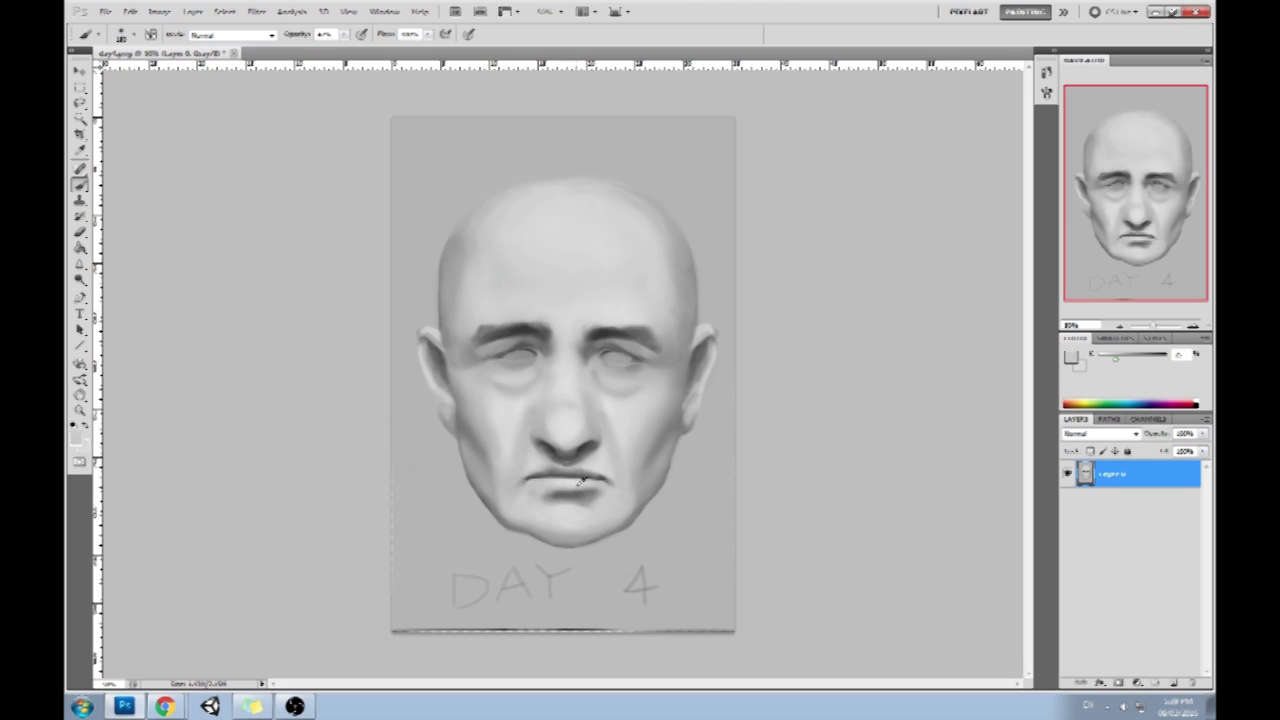
# Shade the mouth corners, chin and upper-lip edge with tones sampled from the chin, forehead and upper lip
pyautogui.keyDown('alt'); pyautogui.click(600, 500); pyautogui.keyUp('alt')
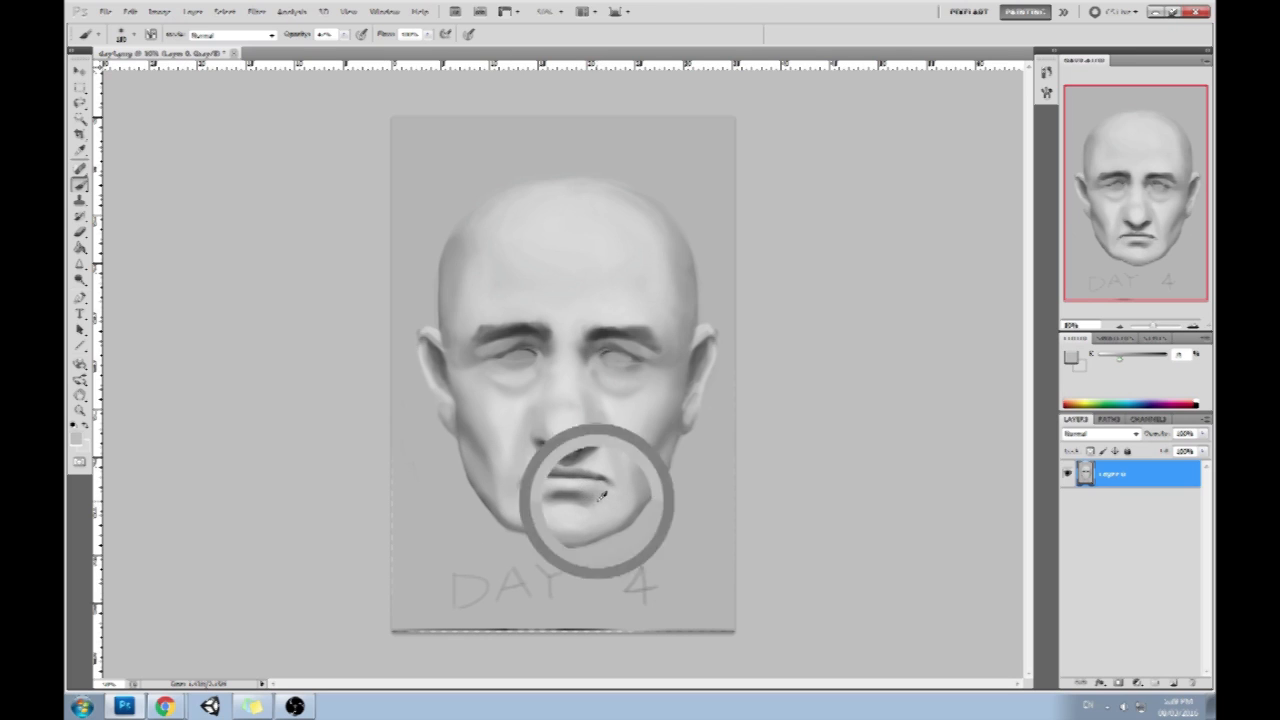
pyautogui.keyDown('alt'); pyautogui.click(512, 281); pyautogui.keyUp('alt')
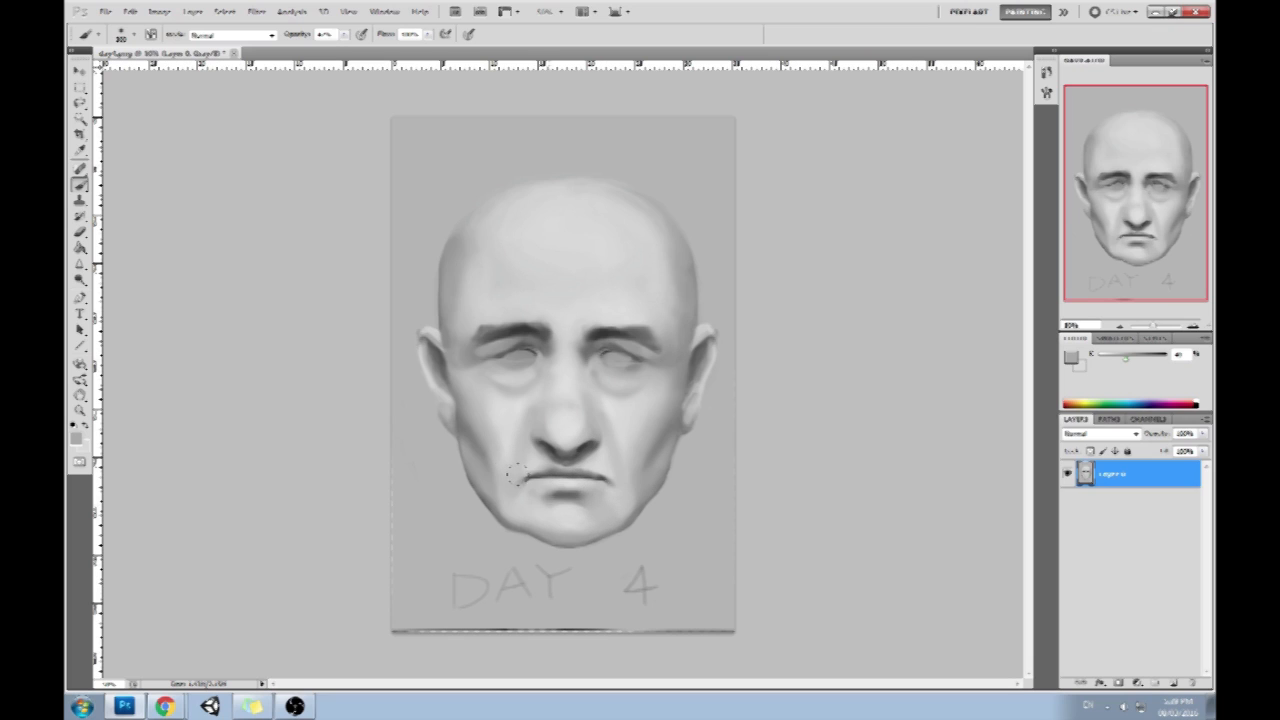
pyautogui.keyDown('alt'); pyautogui.click(564, 514); pyautogui.keyUp('alt')
pyautogui.keyDown('alt'); pyautogui.click(589, 469); pyautogui.keyUp('alt')
pyautogui.moveTo(586, 469); pyautogui.dragTo(598, 472)
pyautogui.keyDown('alt'); pyautogui.click(542, 462); pyautogui.keyUp('alt')
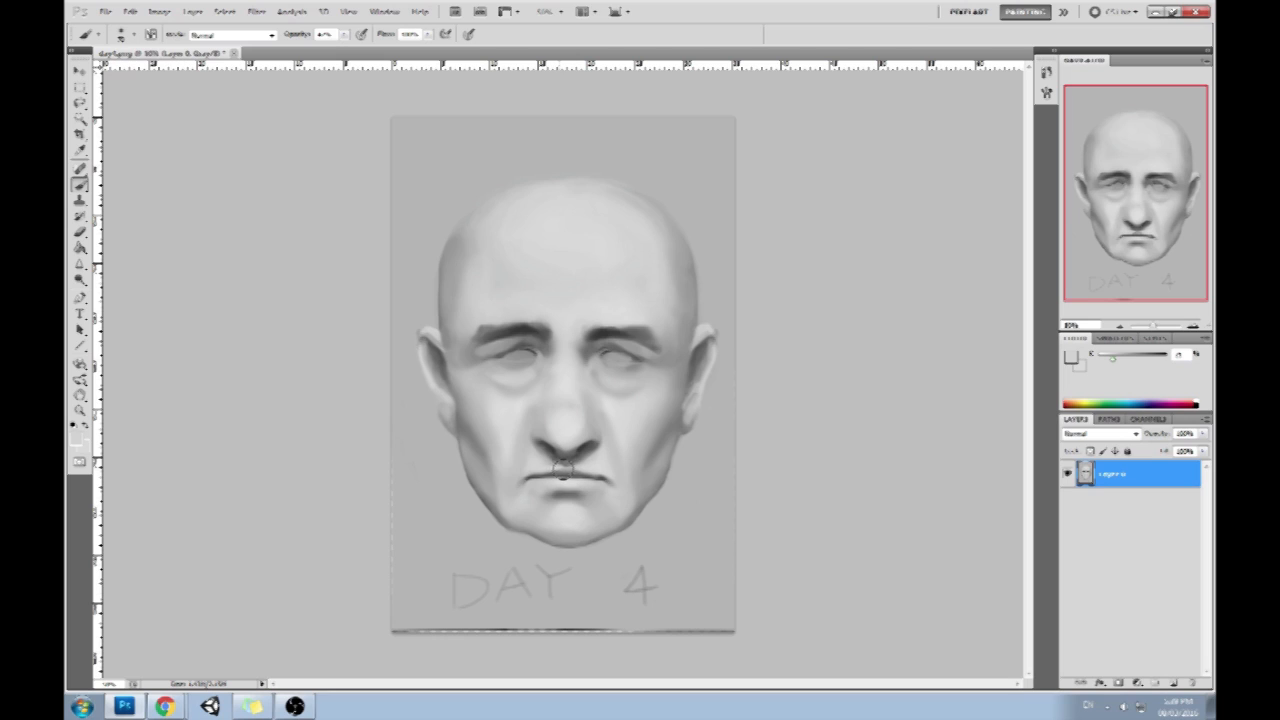
# Blend the philtrum and the base of the nose with light and dark tones sampled there
pyautogui.keyDown('alt'); pyautogui.click(575, 473); pyautogui.keyUp('alt')
pyautogui.keyDown('alt'); pyautogui.click(579, 466); pyautogui.keyUp('alt')
pyautogui.keyDown('alt'); pyautogui.click(582, 466); pyautogui.keyUp('alt')
pyautogui.keyDown('alt'); pyautogui.click(572, 468); pyautogui.keyUp('alt')
pyautogui.keyDown('alt'); pyautogui.click(577, 452); pyautogui.keyUp('alt')
pyautogui.keyDown('alt'); pyautogui.click(577, 430); pyautogui.keyUp('alt')
# Lower the brush opacity, enlarge the brush and blend the shading beneath both nostrils
pyautogui.moveTo(337, 51); pyautogui.dragTo(322, 54)
pyautogui.click(270, 258)
pyautogui.press(']')
pyautogui.press(']')
pyautogui.press(']')
pyautogui.keyDown('alt'); pyautogui.click(603, 450); pyautogui.keyUp('alt')
pyautogui.keyDown('alt'); pyautogui.click(576, 447); pyautogui.keyUp('alt')
pyautogui.keyDown('alt'); pyautogui.click(533, 455); pyautogui.keyUp('alt')
pyautogui.keyDown('alt'); pyautogui.click(551, 465); pyautogui.keyUp('alt')
# Soften the upper lip and the shadow below the lower lip with tones sampled around them
pyautogui.keyDown('alt'); pyautogui.click(544, 465); pyautogui.keyUp('alt')
pyautogui.keyDown('alt'); pyautogui.click(576, 473); pyautogui.keyUp('alt')
pyautogui.keyDown('alt'); pyautogui.click(567, 495); pyautogui.keyUp('alt')
pyautogui.keyDown('alt'); pyautogui.click(563, 486); pyautogui.keyUp('alt')
# Repaint the smile-line folds from both sides of the nose toward the mouth corners, undoing and redoing unsatisfactory strokes
pyautogui.keyDown('alt'); pyautogui.click(592, 401); pyautogui.keyUp('alt')
pyautogui.moveTo(591, 405)
pyautogui.mouseDown()
pyautogui.moveTo(597, 418)
pyautogui.moveTo(507, 468)
pyautogui.mouseUp()
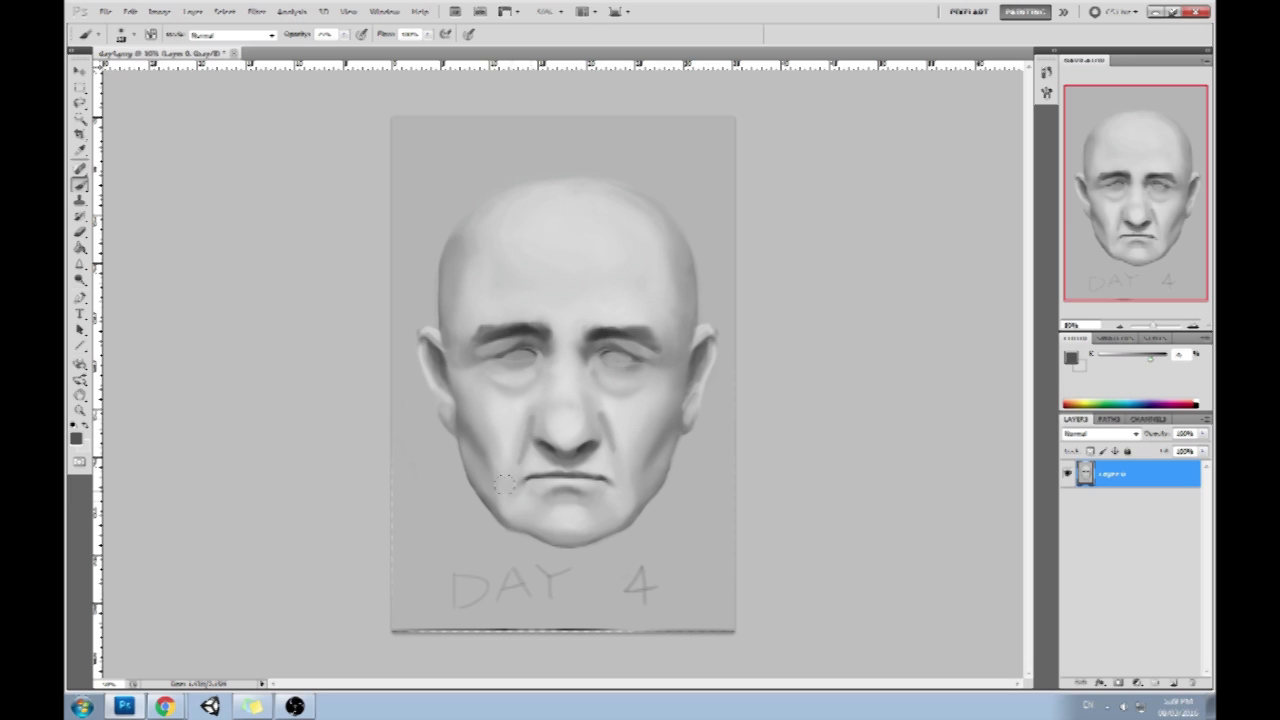
pyautogui.hotkey('ctrl', 'alt', 'z')
pyautogui.hotkey('ctrl', 'alt', 'z')
pyautogui.hotkey('ctrl', 'alt', 'z')
pyautogui.moveTo(602, 419); pyautogui.dragTo(618, 470)
pyautogui.hotkey('ctrl', 'z')
pyautogui.moveTo(535, 412)
pyautogui.mouseDown()
pyautogui.moveTo(507, 528)
pyautogui.moveTo(533, 416)
pyautogui.moveTo(513, 510)
pyautogui.mouseUp()
pyautogui.hotkey('ctrl', 'z')
pyautogui.hotkey('ctrl', 'z')
pyautogui.hotkey('ctrl', 'z')
pyautogui.moveTo(534, 414); pyautogui.dragTo(514, 486)
pyautogui.hotkey('ctrl', 'z')
# Blend the edges of both smile-line folds with tones sampled beside the nose and mouth
pyautogui.keyDown('alt'); pyautogui.click(530, 422); pyautogui.keyUp('alt')
pyautogui.keyDown('alt'); pyautogui.click(520, 460); pyautogui.keyUp('alt')
pyautogui.keyDown('alt'); pyautogui.click(522, 437); pyautogui.keyUp('alt')
pyautogui.keyDown('alt'); pyautogui.click(600, 426); pyautogui.keyUp('alt')
pyautogui.keyDown('alt'); pyautogui.click(600, 420); pyautogui.keyUp('alt')
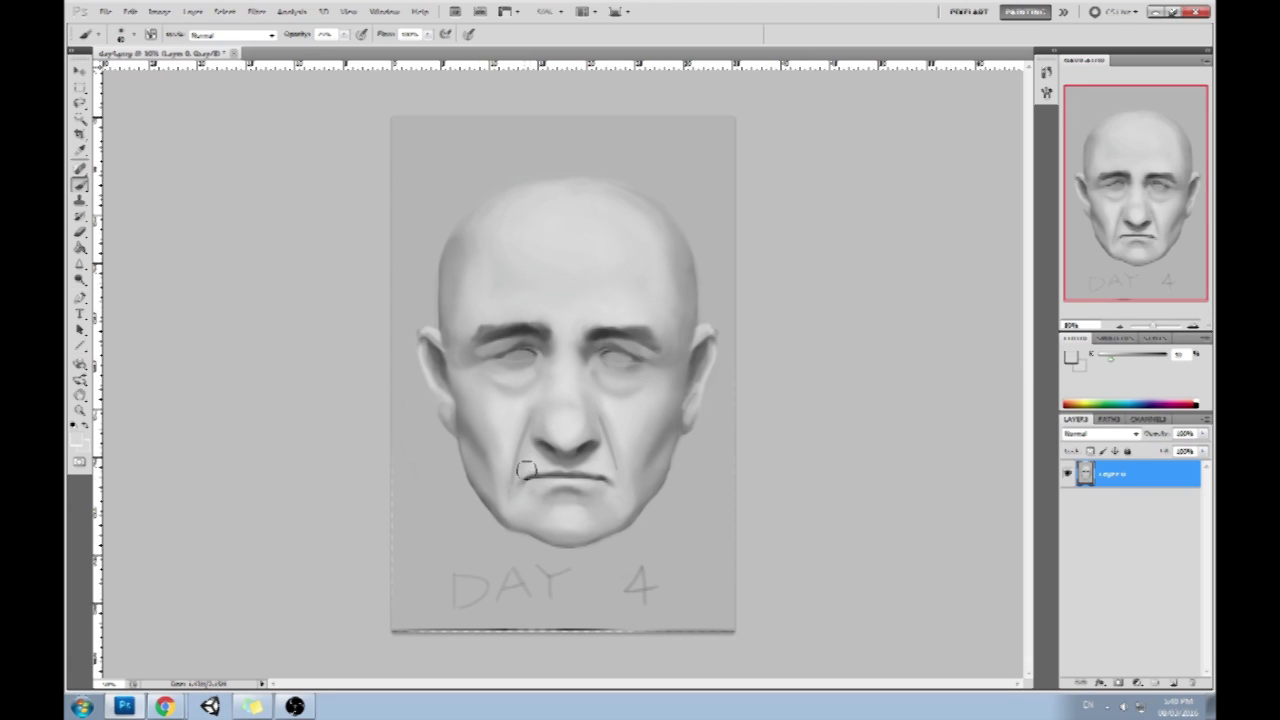
# Try to shade the lower cheeks with broad strokes in sampled greys, changing the brush opacity between attempts
pyautogui.keyDown('alt'); pyautogui.click(533, 392); pyautogui.keyUp('alt')
pyautogui.keyDown('alt'); pyautogui.click(656, 453); pyautogui.keyUp('alt')
pyautogui.moveTo(642, 436)
pyautogui.mouseDown()
pyautogui.moveTo(582, 492)
pyautogui.moveTo(518, 474)
pyautogui.mouseUp()
pyautogui.hotkey('ctrl', 'z')
pyautogui.click(343, 34)
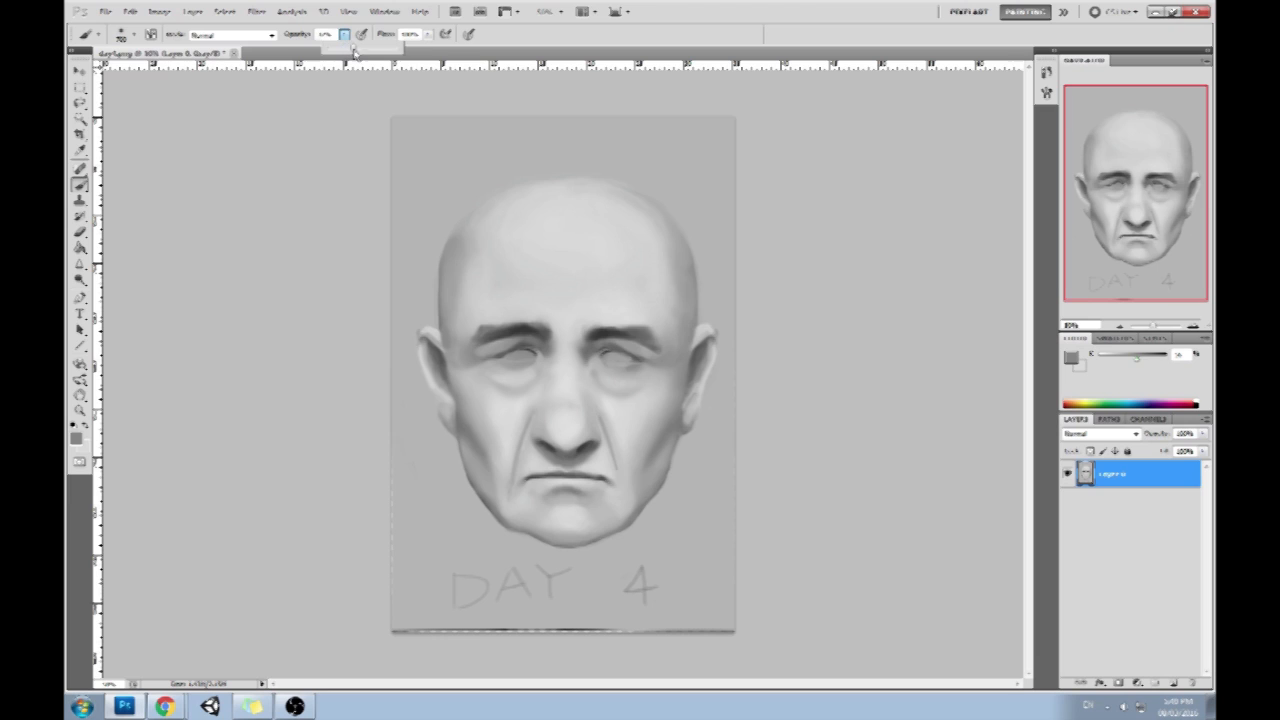
pyautogui.keyDown('alt'); pyautogui.click(480, 535); pyautogui.keyUp('alt')
pyautogui.moveTo(465, 437)
pyautogui.mouseDown()
pyautogui.moveTo(600, 532)
pyautogui.moveTo(656, 485)
pyautogui.mouseUp()
pyautogui.hotkey('ctrl', 'z')
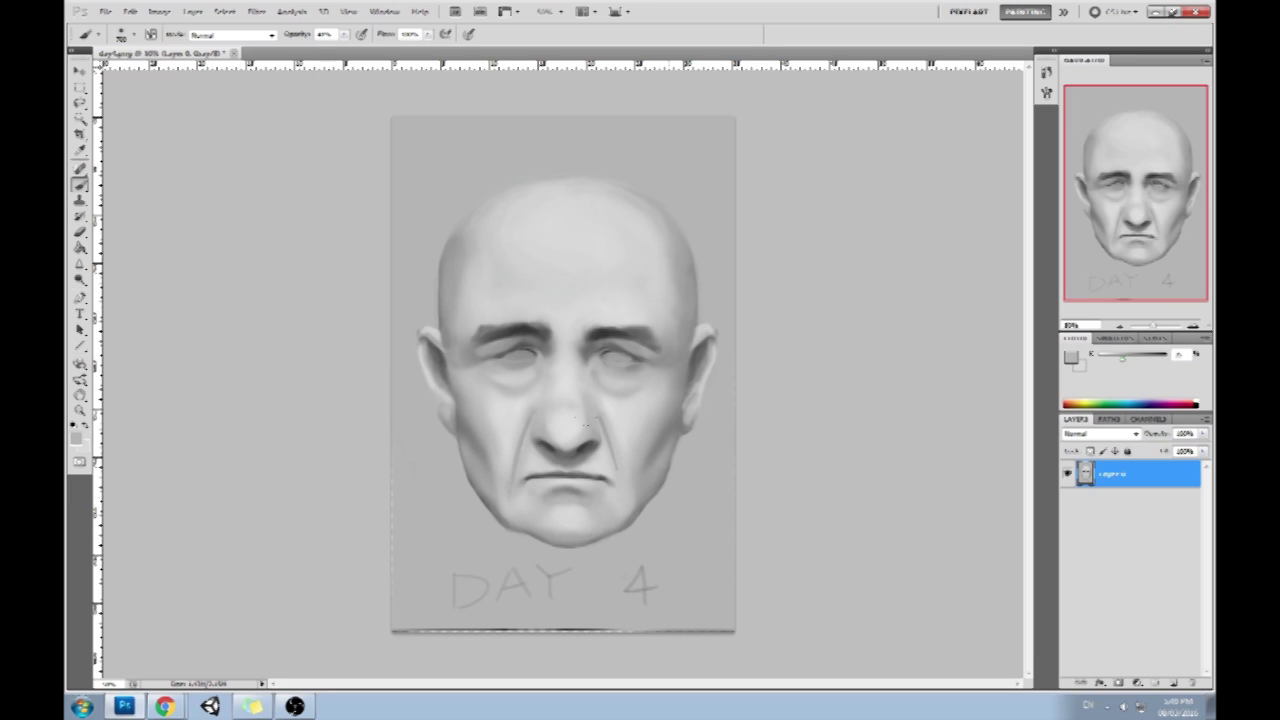
# Test the Darken brush mode, restore Normal, adjust the brush opacity and shade the left-hand jaw edge
pyautogui.click(271, 35)
pyautogui.click(210, 93)
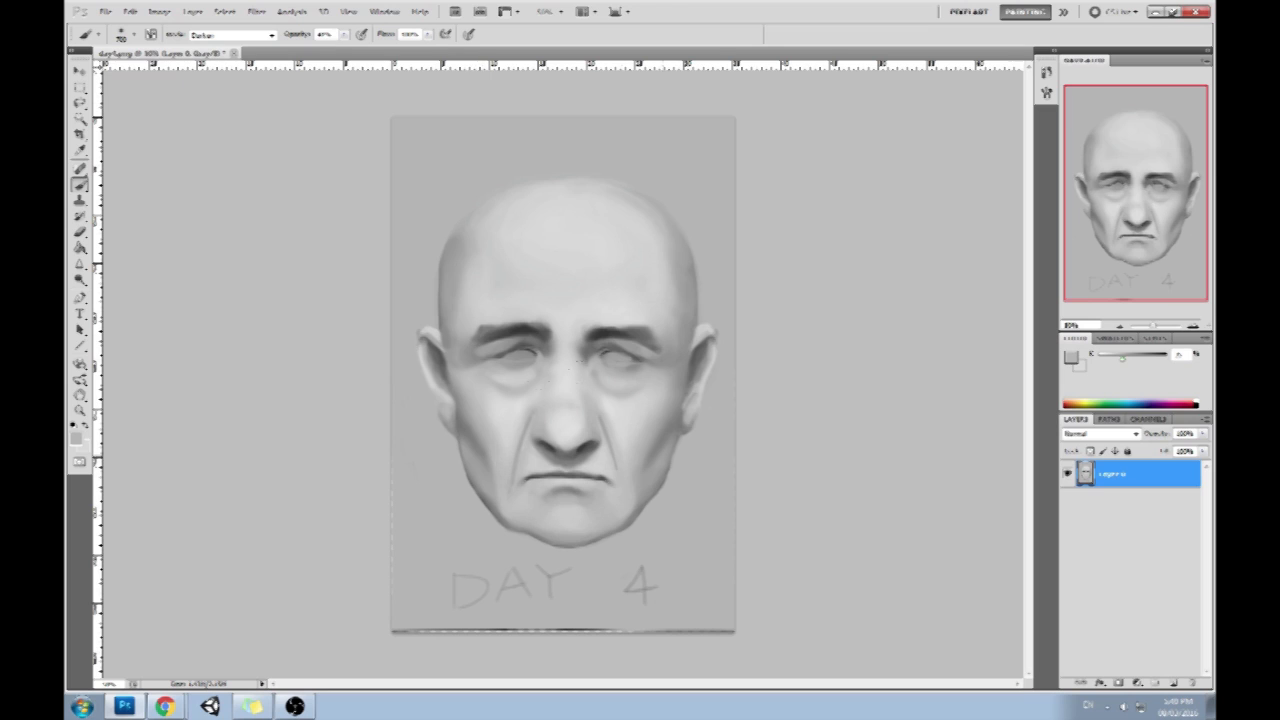
pyautogui.click(344, 34)
pyautogui.click(257, 35)
pyautogui.click(248, 49)
pyautogui.click(345, 35)
pyautogui.moveTo(345, 47); pyautogui.dragTo(352, 48)
pyautogui.click(438, 513)
pyautogui.moveTo(468, 478); pyautogui.dragTo(482, 500)
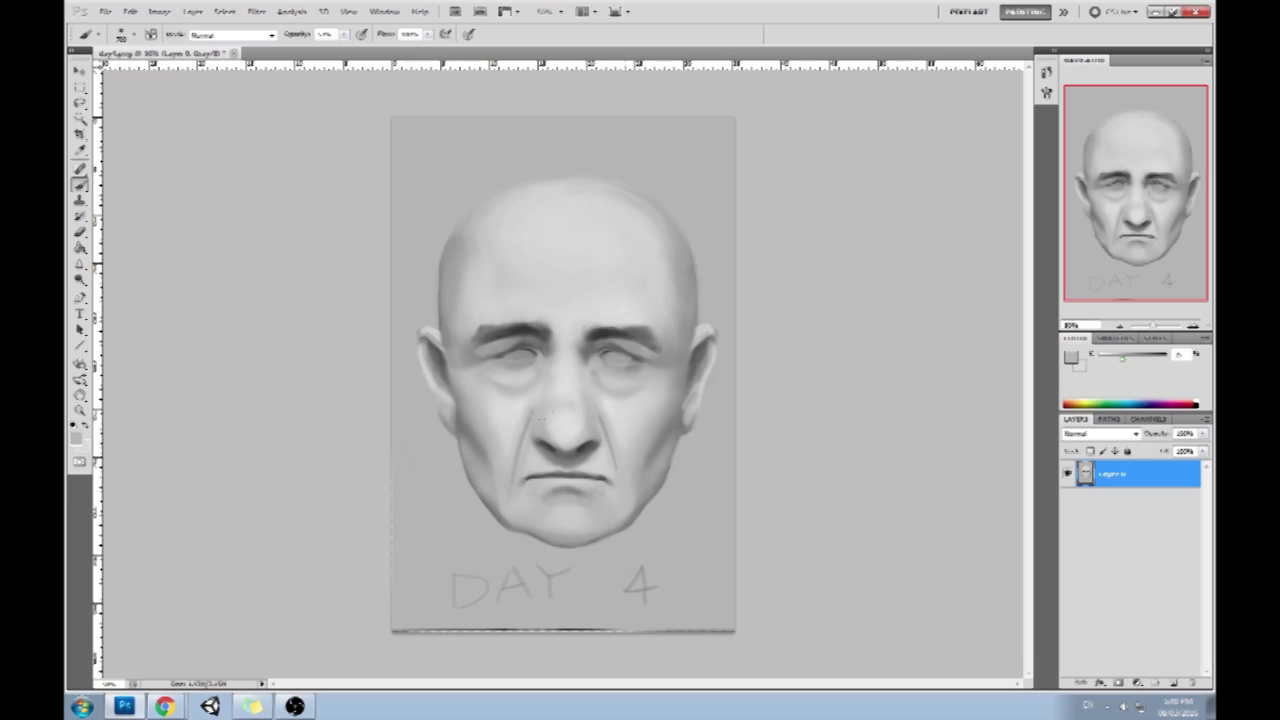
# Set the brush to Multiply, lower its opacity and darken the lower face with a tone sampled from the right-hand cheek
pyautogui.keyDown('alt'); pyautogui.click(652, 462); pyautogui.keyUp('alt')
pyautogui.click(240, 35)
pyautogui.click(226, 115)
pyautogui.moveTo(344, 36); pyautogui.dragTo(326, 48)
pyautogui.moveTo(627, 467); pyautogui.dragTo(541, 495)
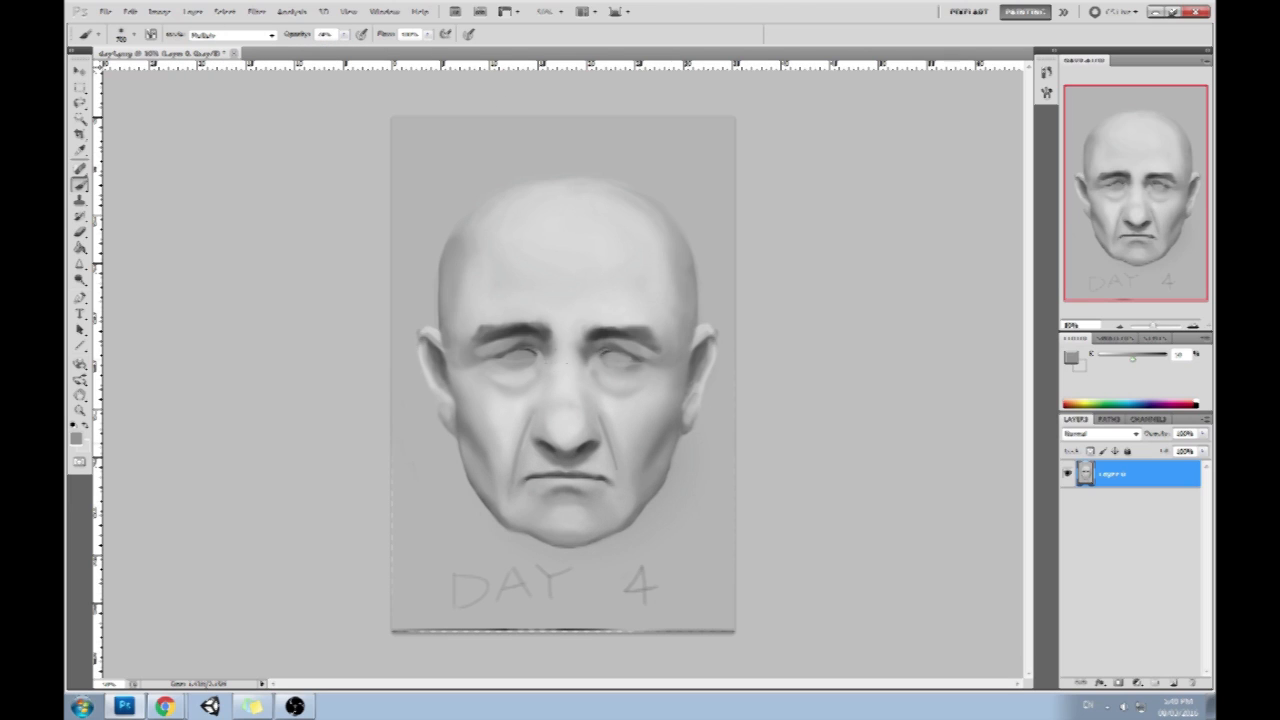
# Shade both cheeks and under-eye areas in Multiply mode with a sampled background grey, and return the brush to Normal
pyautogui.keyDown('alt'); pyautogui.click(452, 494); pyautogui.keyUp('alt')
pyautogui.moveTo(474, 412); pyautogui.dragTo(502, 472)
pyautogui.moveTo(660, 402); pyautogui.dragTo(644, 440)
pyautogui.moveTo(646, 351); pyautogui.dragTo(642, 370)
pyautogui.moveTo(498, 350); pyautogui.dragTo(504, 374)
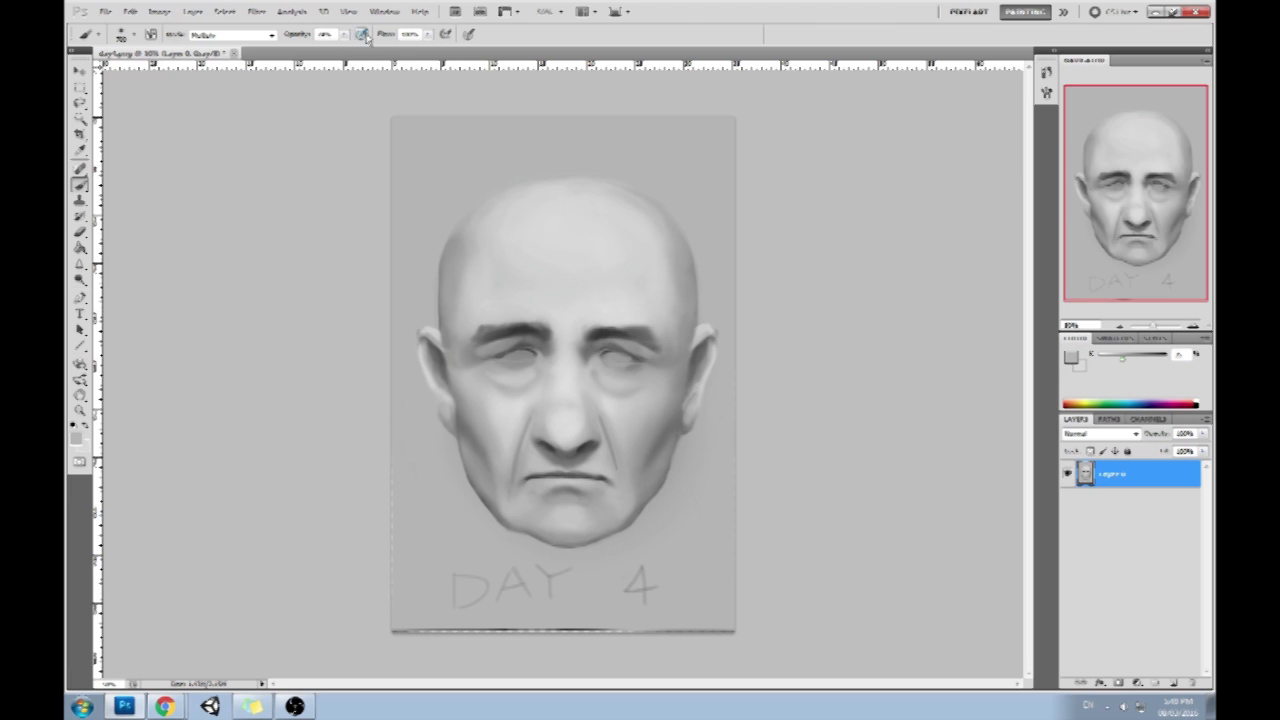
pyautogui.click(228, 34)
pyautogui.click(222, 46)
# Reshape the forehead area in Liquify with a brush size of 391, undoing the last unwanted push, and apply the filter
pyautogui.click(256, 12)
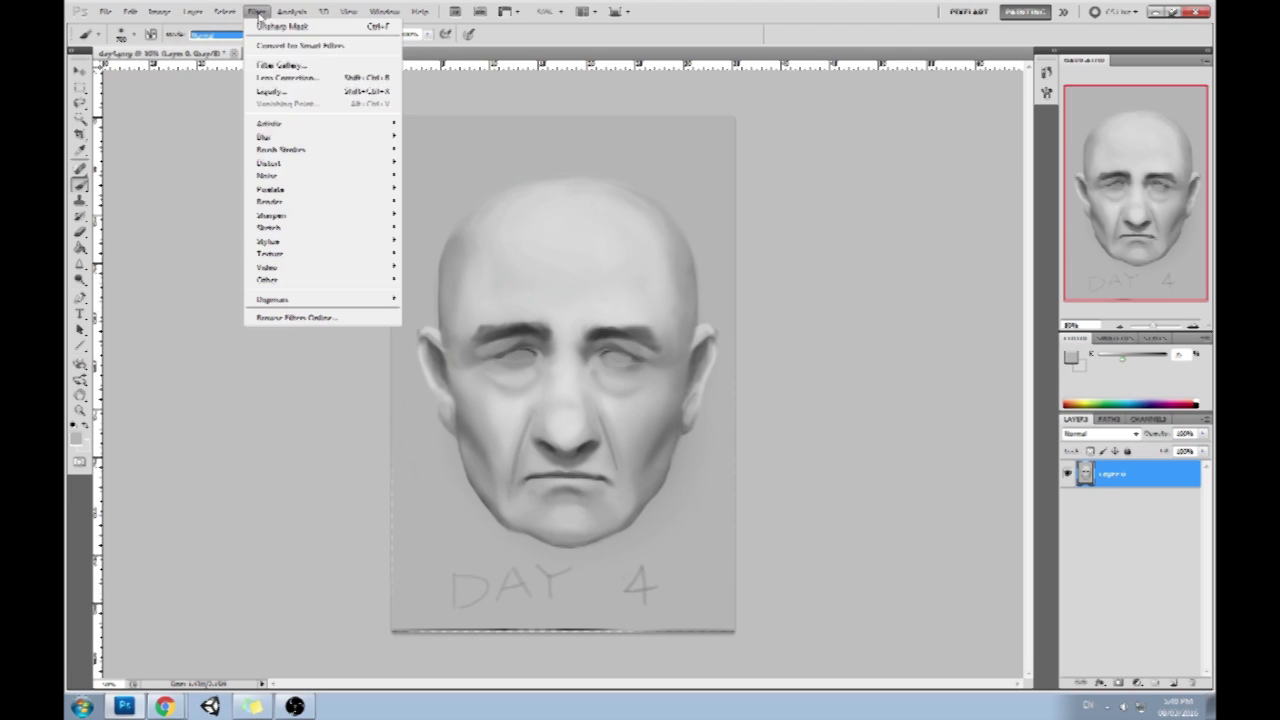
pyautogui.click(280, 88)
pyautogui.click(1149, 116)
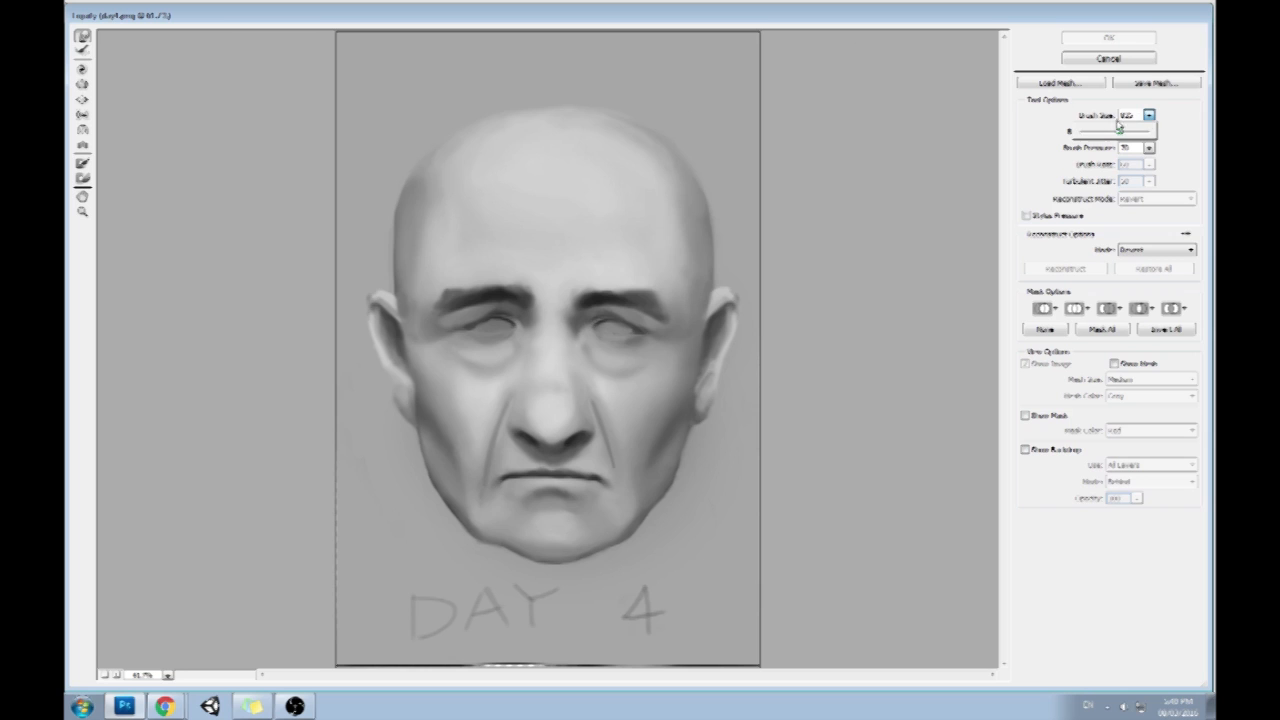
pyautogui.click(1090, 132)
pyautogui.click(1099, 132)
pyautogui.click(633, 272)
pyautogui.moveTo(633, 274); pyautogui.dragTo(632, 264)
pyautogui.hotkey('ctrl', 'z')
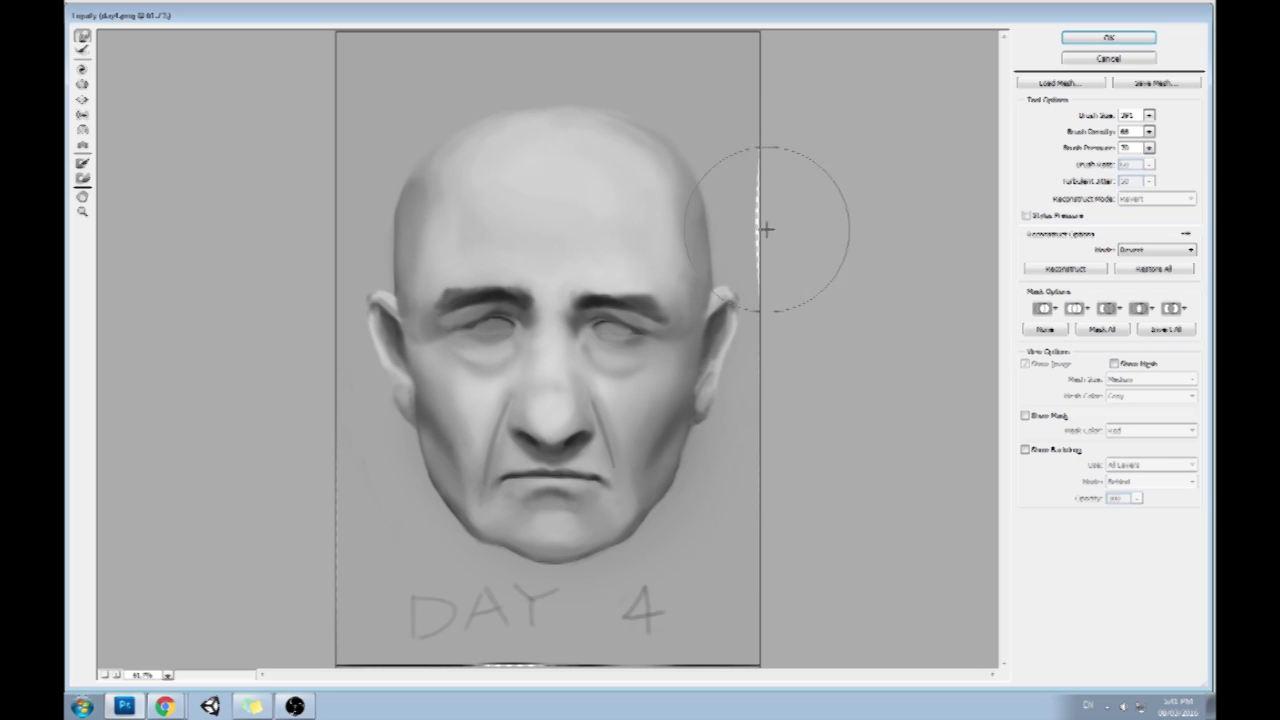
pyautogui.click(1138, 39)
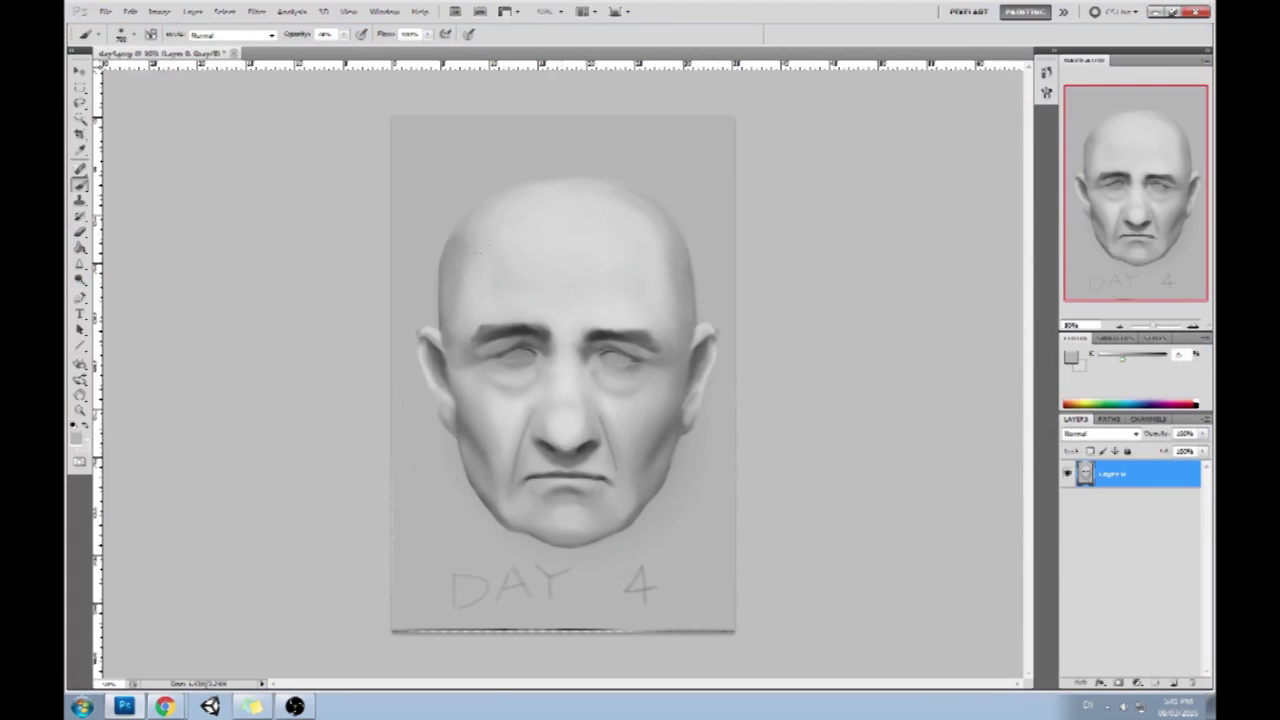
# Paint vertical frown creases between the eyebrows with greys sampled from the brow area
pyautogui.keyDown('alt'); pyautogui.click(552, 343); pyautogui.keyUp('alt')
pyautogui.moveTo(569, 345); pyautogui.dragTo(566, 320)
pyautogui.keyDown('alt'); pyautogui.click(558, 325); pyautogui.keyUp('alt')
pyautogui.keyDown('alt'); pyautogui.click(571, 323); pyautogui.keyUp('alt')
pyautogui.keyDown('alt'); pyautogui.click(589, 317); pyautogui.keyUp('alt')
pyautogui.keyDown('alt'); pyautogui.click(580, 338); pyautogui.keyUp('alt')
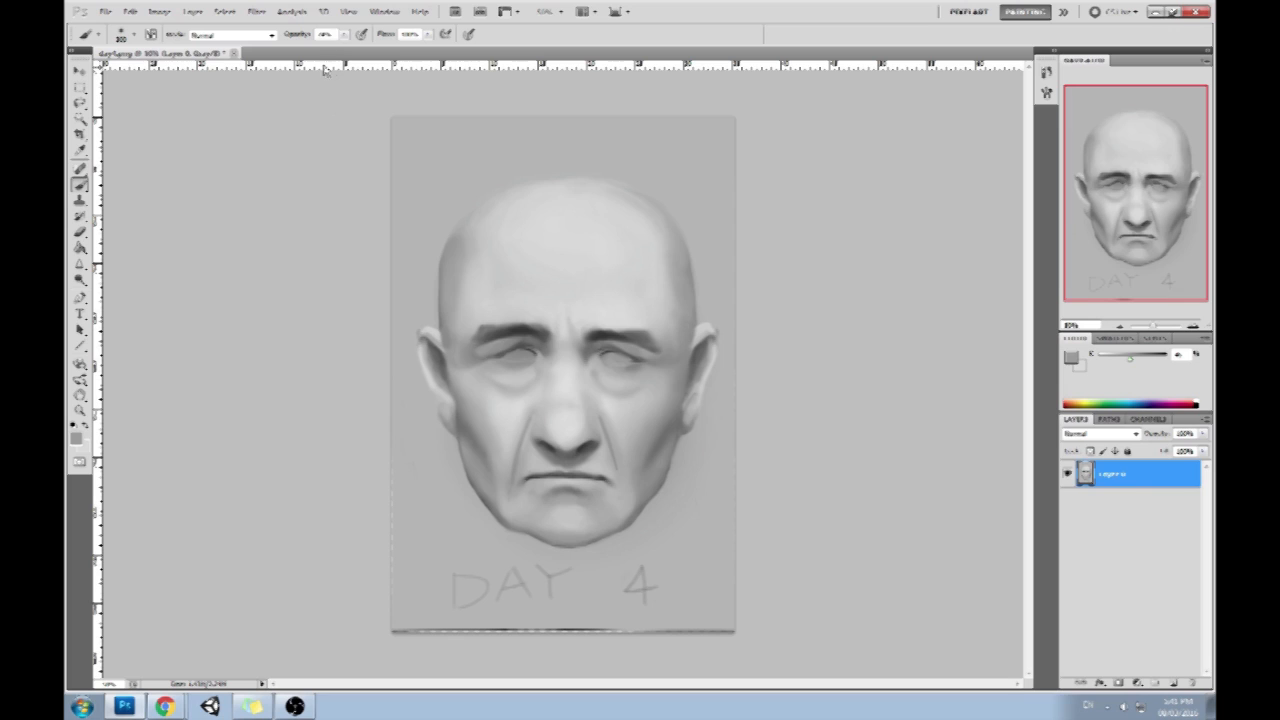
# Refine the inner ends of both eyebrows with tones sampled from the brows
pyautogui.keyDown('alt'); pyautogui.click(556, 320); pyautogui.keyUp('alt')
pyautogui.keyDown('alt'); pyautogui.click(601, 324); pyautogui.keyUp('alt')
pyautogui.keyDown('alt'); pyautogui.click(607, 334); pyautogui.keyUp('alt')
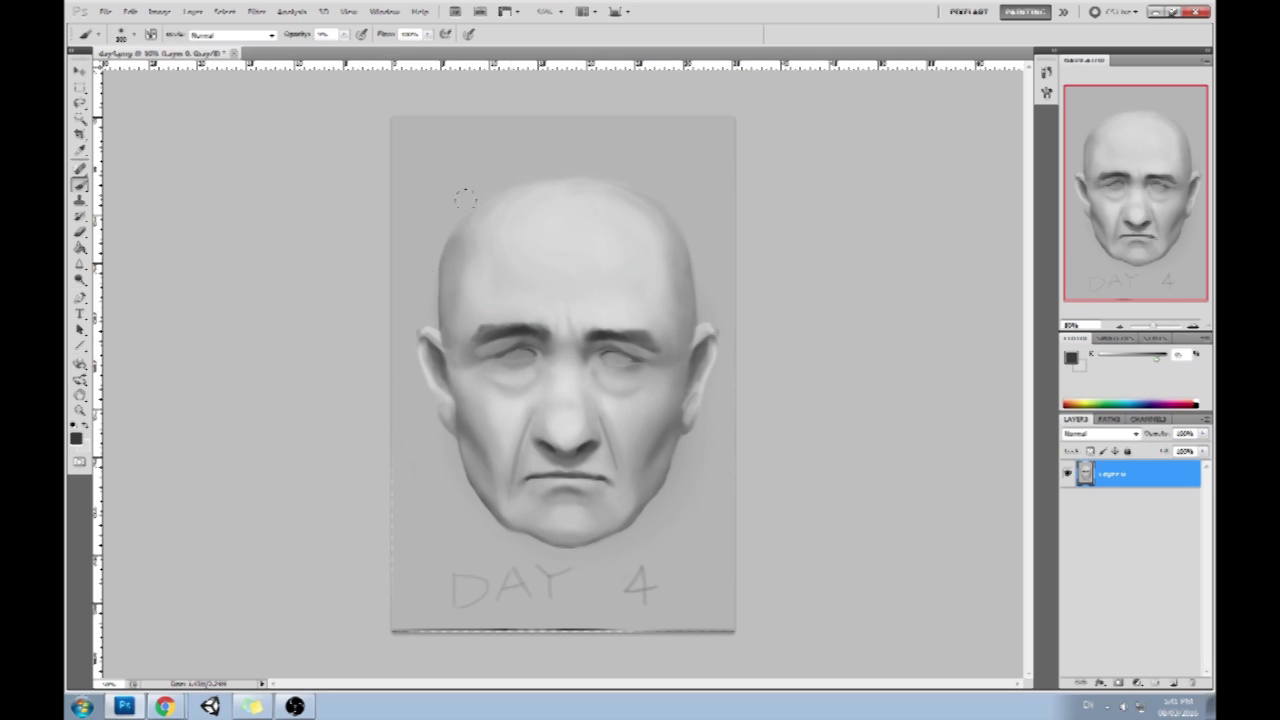
# Vary the brush opacity and rework the left-hand eyelid and the wrinkles around the eyes with sampled tones
pyautogui.keyDown('alt'); pyautogui.click(564, 366); pyautogui.keyUp('alt')
pyautogui.moveTo(344, 38); pyautogui.dragTo(369, 50)
pyautogui.keyDown('alt'); pyautogui.click(503, 349); pyautogui.keyUp('alt')
pyautogui.keyDown('alt'); pyautogui.click(471, 349); pyautogui.keyUp('alt')
pyautogui.moveTo(344, 35); pyautogui.dragTo(327, 50)
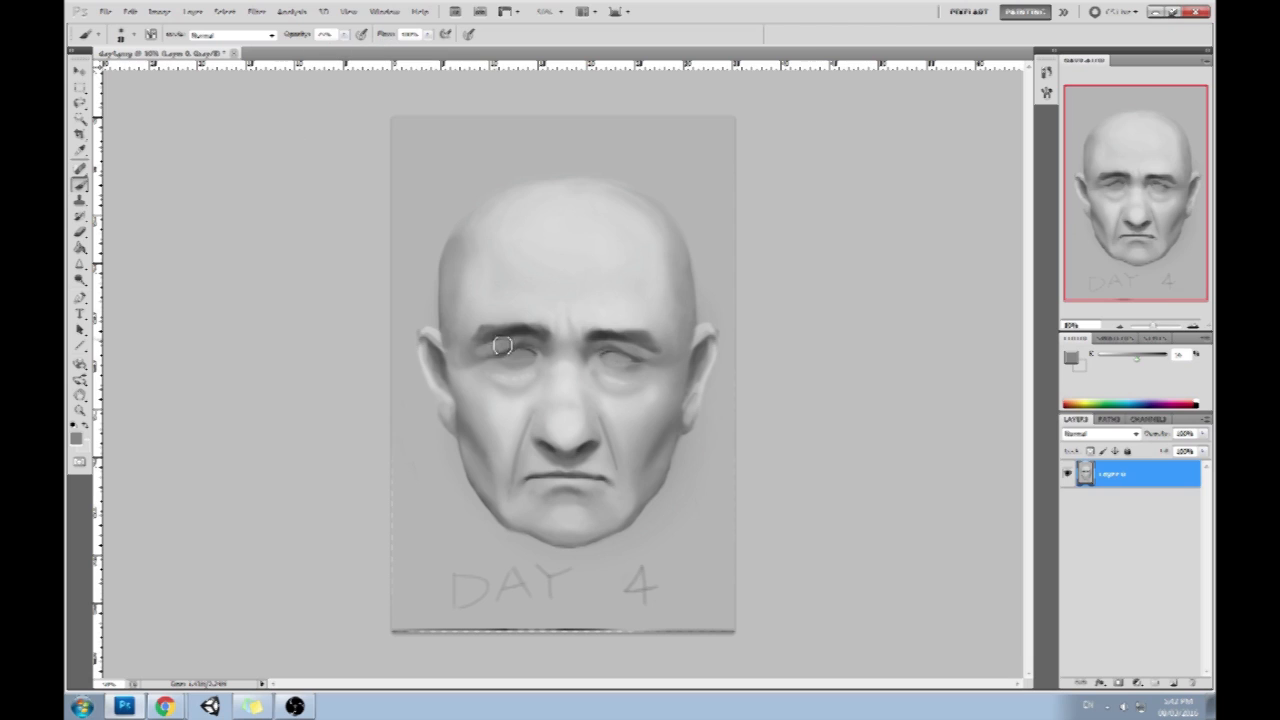
pyautogui.keyDown('alt'); pyautogui.click(654, 380); pyautogui.keyUp('alt')
# Copy the entire aged face, revert the document to its original state and paste the copy as a new layer
pyautogui.hotkey('ctrl', 'a')
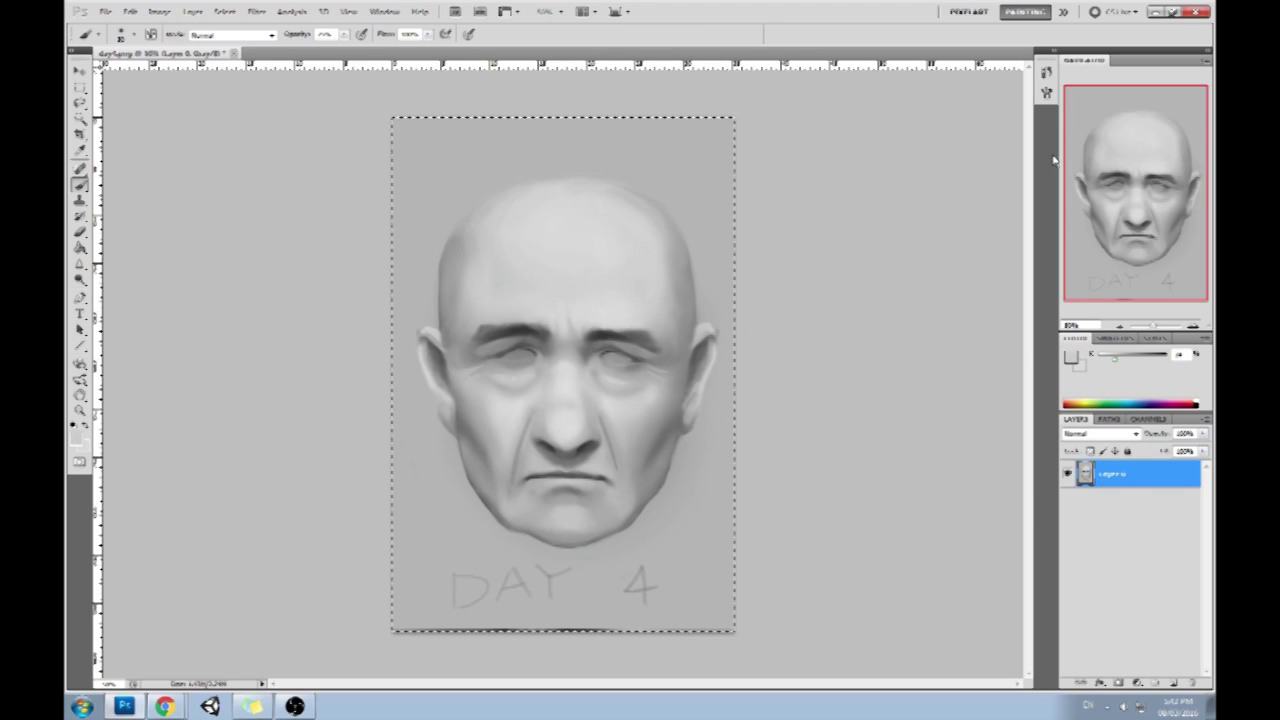
pyautogui.click(1046, 72)
pyautogui.scroll(10, 1003, 411)
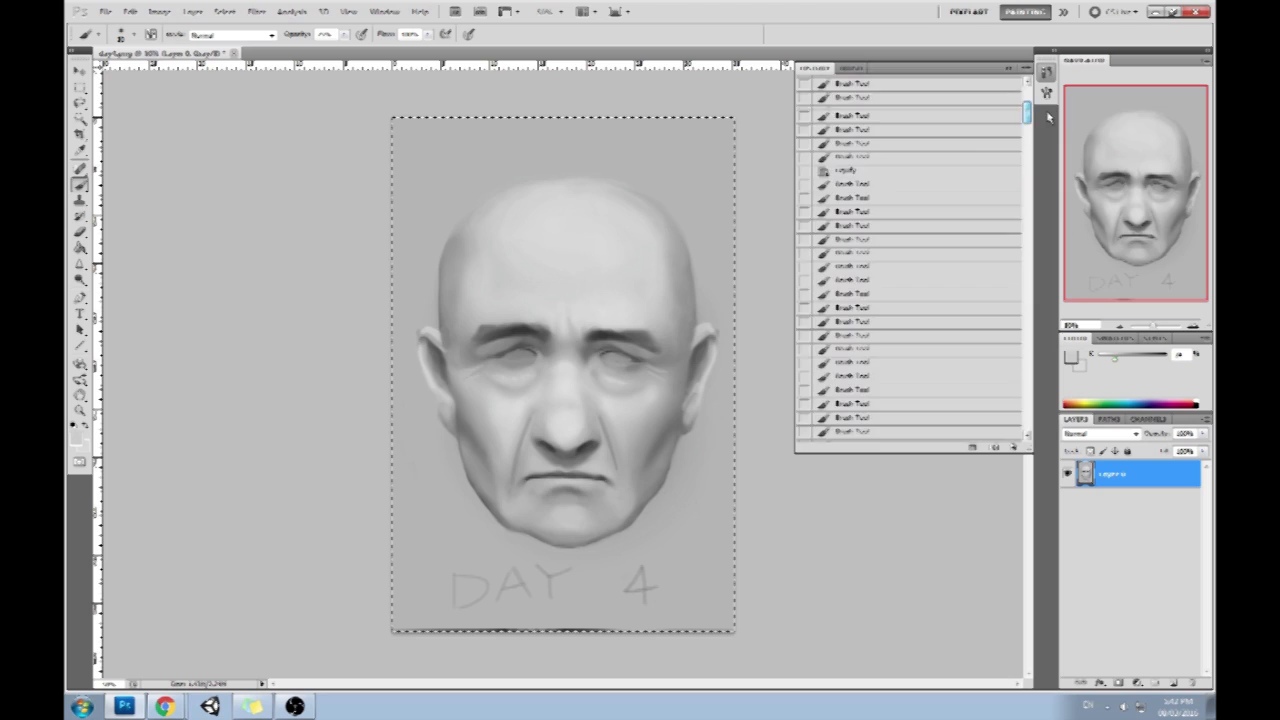
pyautogui.click(995, 90)
pyautogui.hotkey('ctrl', 'shift', 'v')
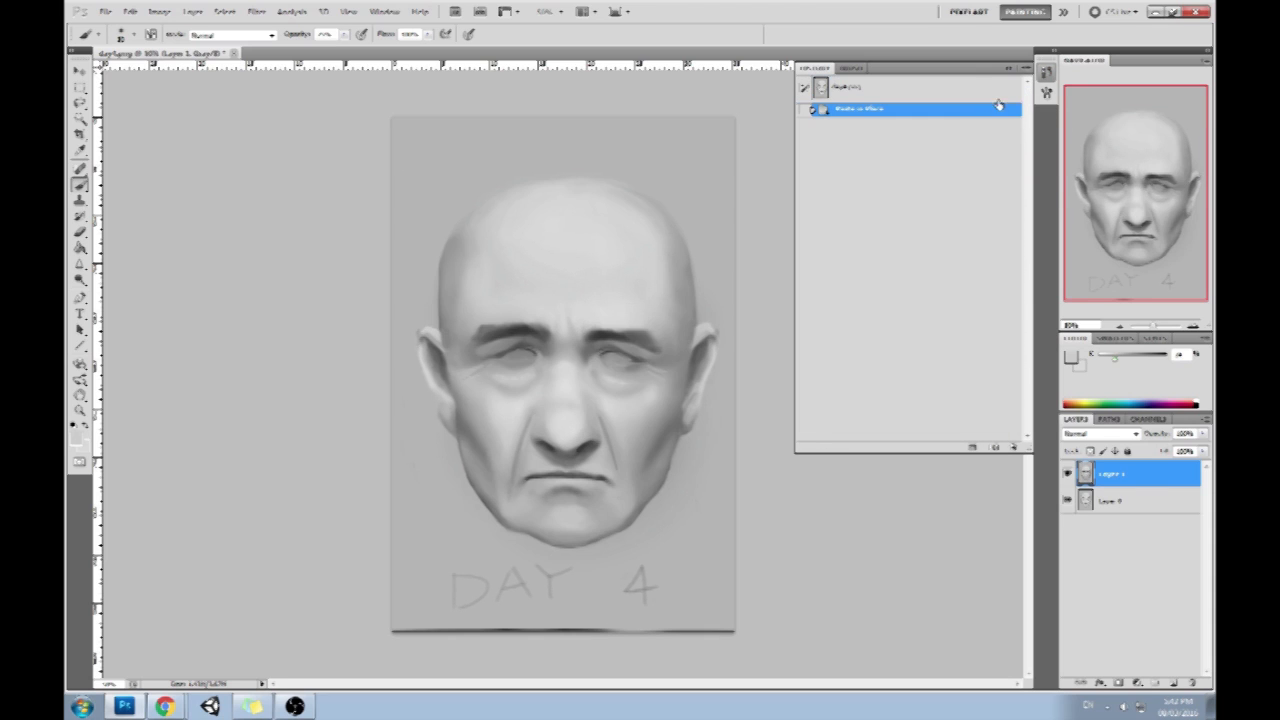
pyautogui.click(1008, 68)
# Try to erase the eye areas of the aged-face layer to reveal the original eyes, and revert the erasing in the history
pyautogui.press('e')
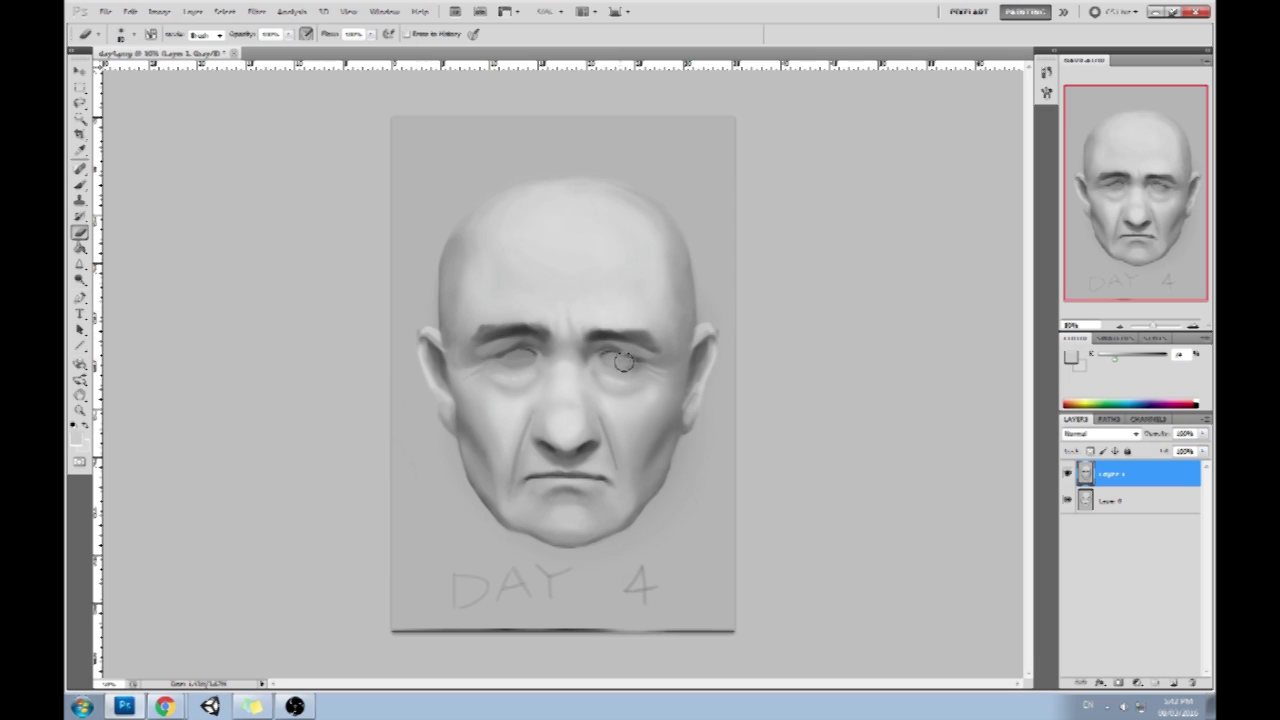
pyautogui.moveTo(532, 356)
pyautogui.mouseDown()
pyautogui.moveTo(505, 362)
pyautogui.moveTo(519, 357)
pyautogui.mouseUp()
pyautogui.click(1046, 72)
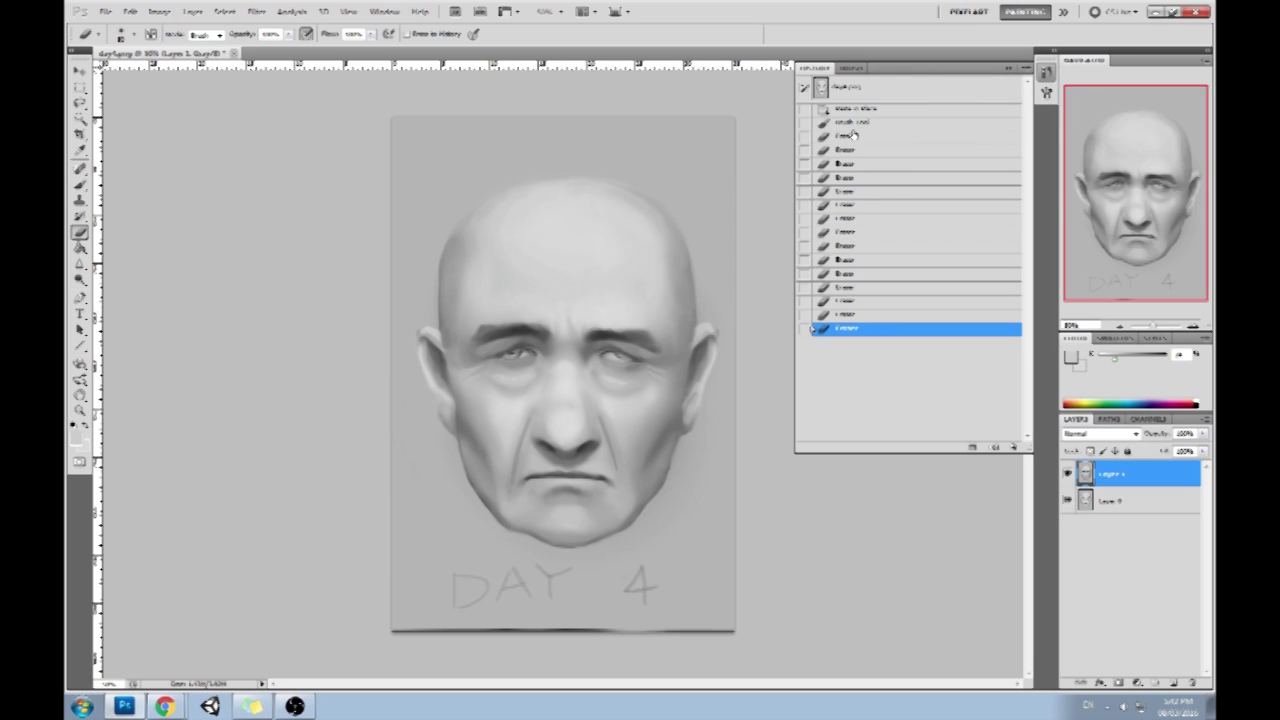
pyautogui.click(852, 135)
pyautogui.click(883, 122)
pyautogui.click(1008, 67)
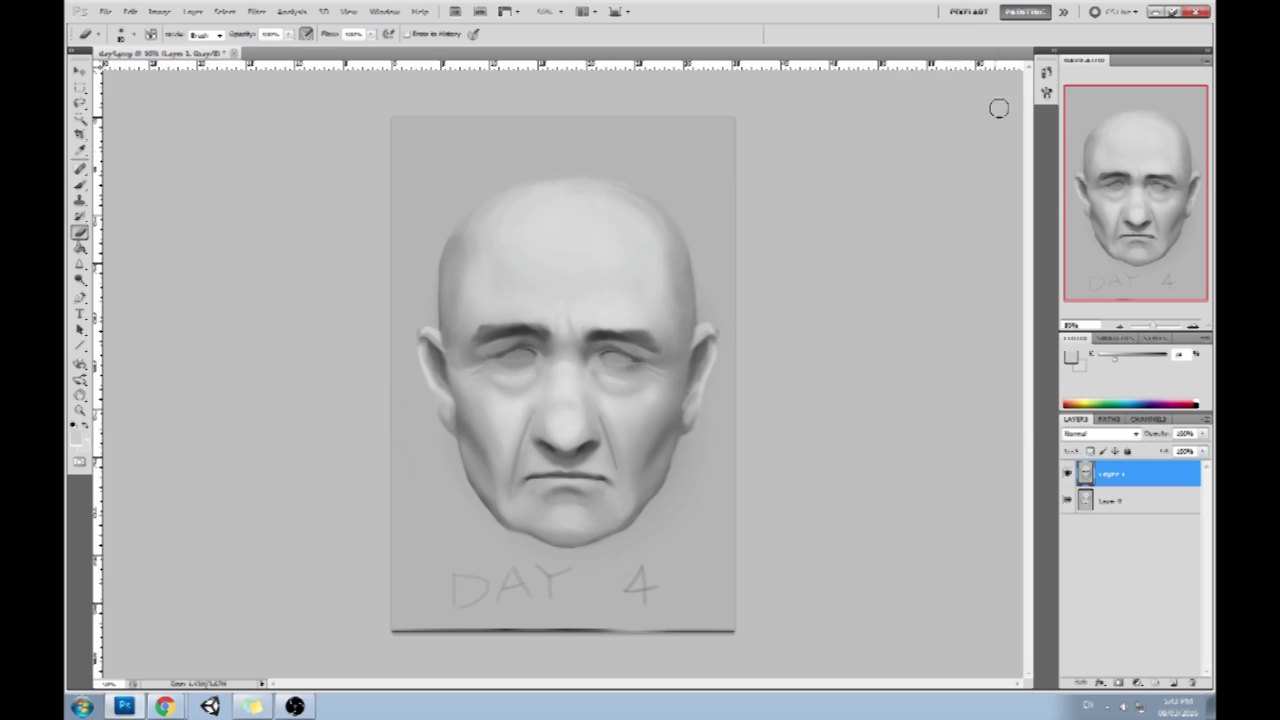
# Lasso both eyes on the original face, copy them to a new layer and place it above the aged-face layer
pyautogui.click(1067, 474)
pyautogui.click(1140, 500)
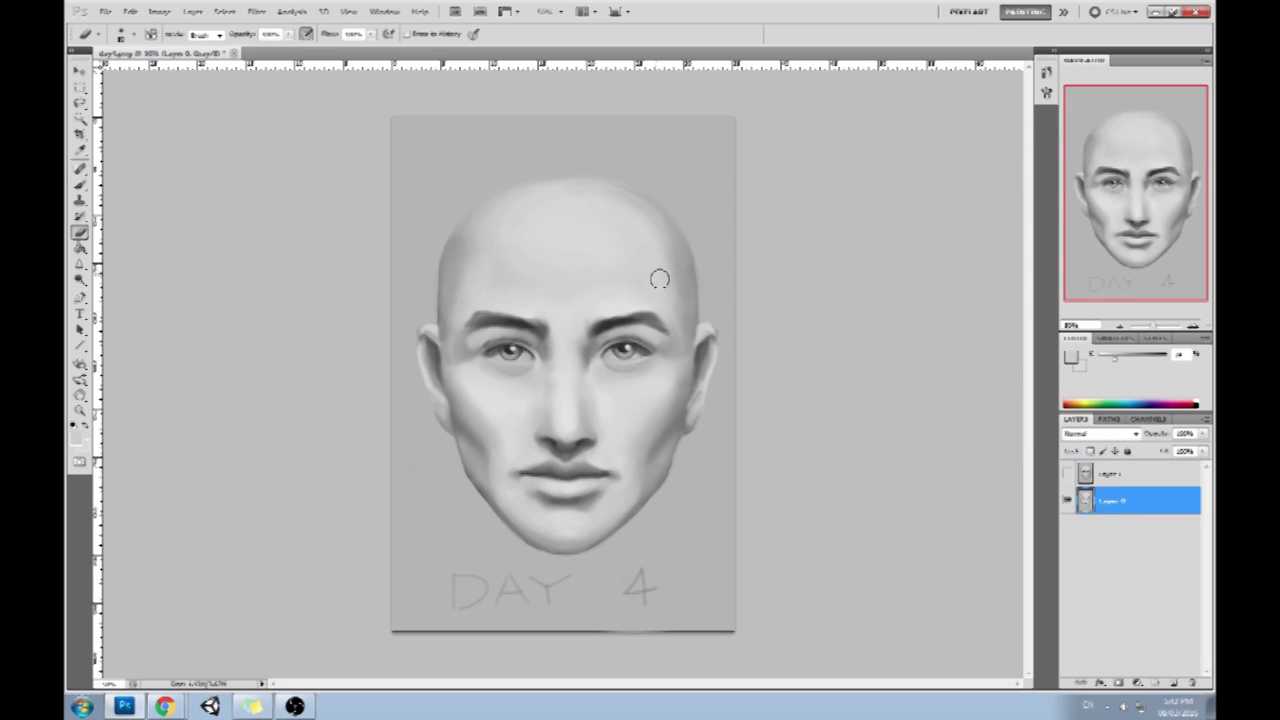
pyautogui.press('l')
pyautogui.moveTo(628, 357); pyautogui.dragTo(605, 326)
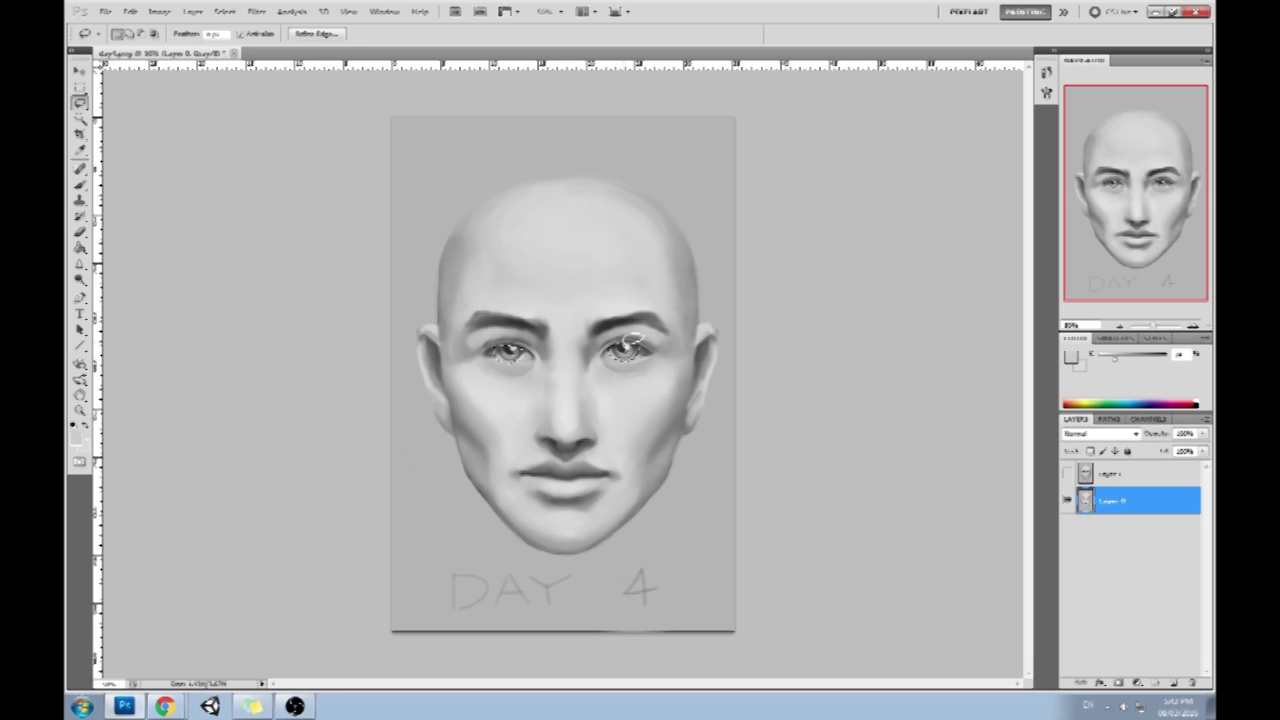
pyautogui.moveTo(522, 344)
pyautogui.mouseDown()
pyautogui.moveTo(490, 354)
pyautogui.moveTo(520, 346)
pyautogui.mouseUp()
pyautogui.click(1067, 473)
pyautogui.hotkey('ctrl', 'j')
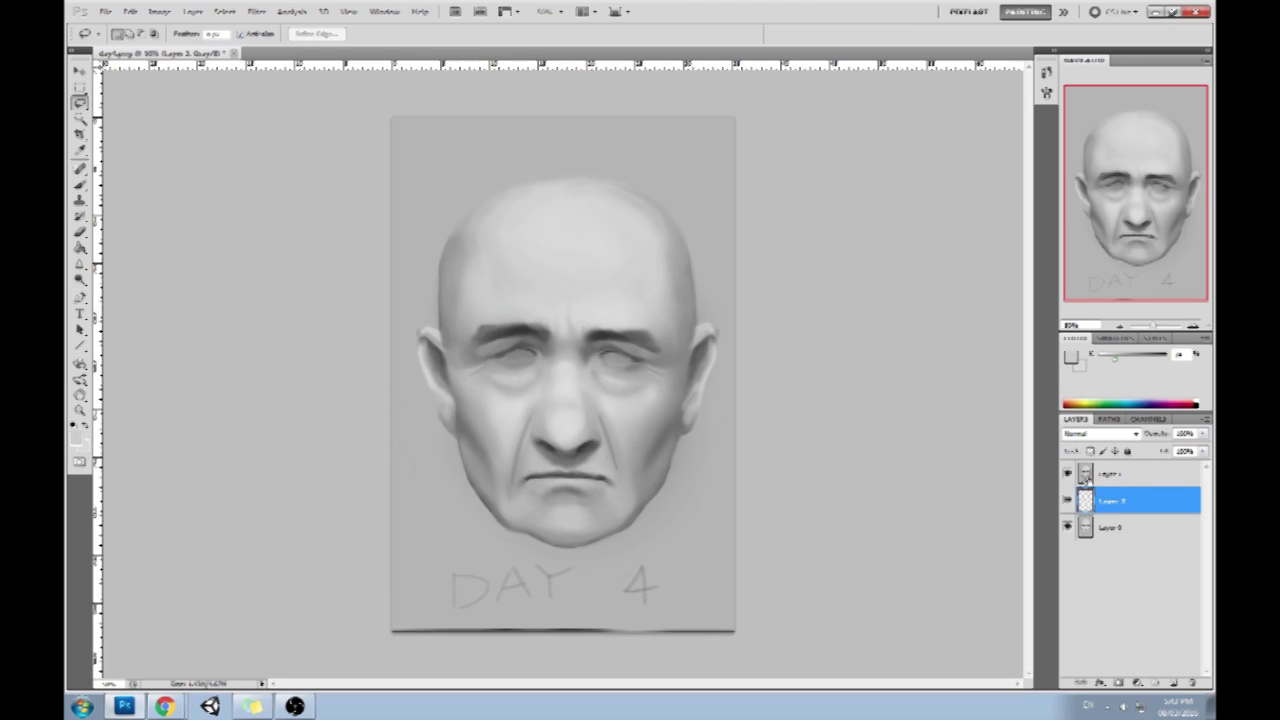
pyautogui.hotkey('ctrl', 'z')
pyautogui.hotkey('ctrl', 'j')
pyautogui.moveTo(1132, 471); pyautogui.dragTo(1132, 466)
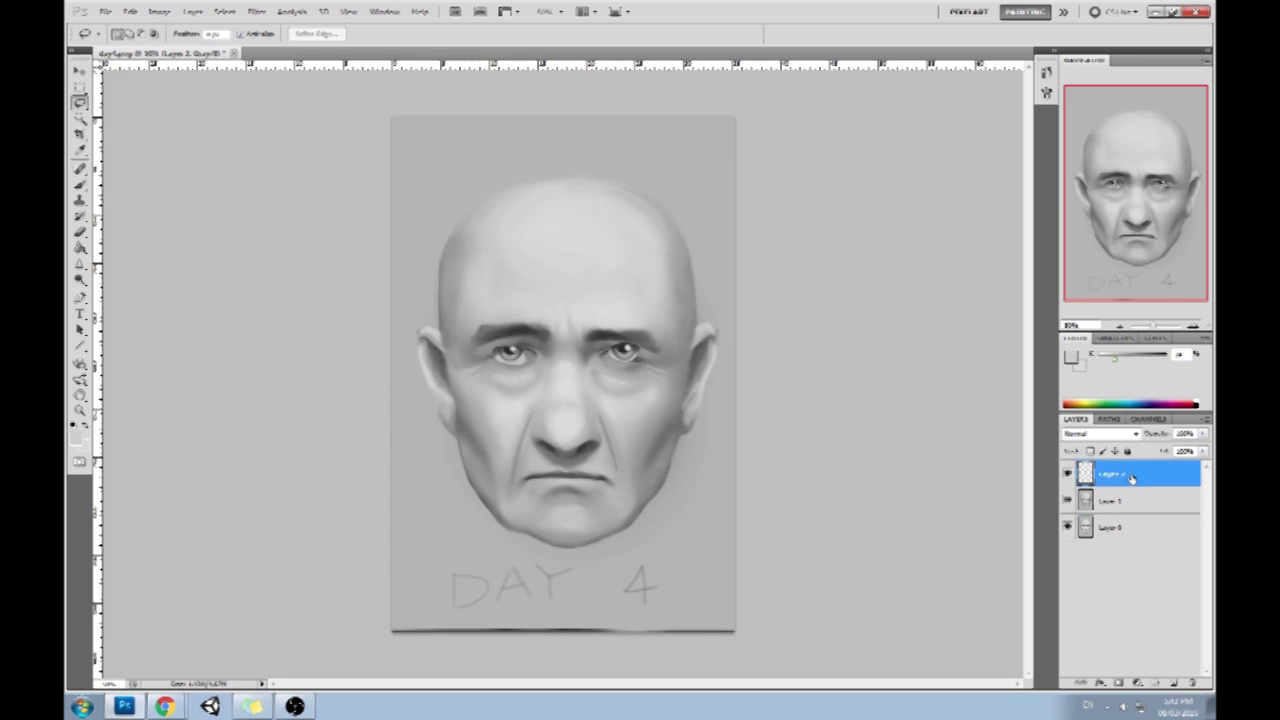
# Fit the copied eyes into the aged face's sockets, repositioning the right-hand eye separately, and clear the selection
pyautogui.press('v')
pyautogui.hotkey('ctrl', 't')
pyautogui.press('l')
pyautogui.moveTo(637, 325)
pyautogui.mouseDown()
pyautogui.moveTo(656, 356)
pyautogui.moveTo(638, 362)
pyautogui.mouseUp()
pyautogui.press('v')
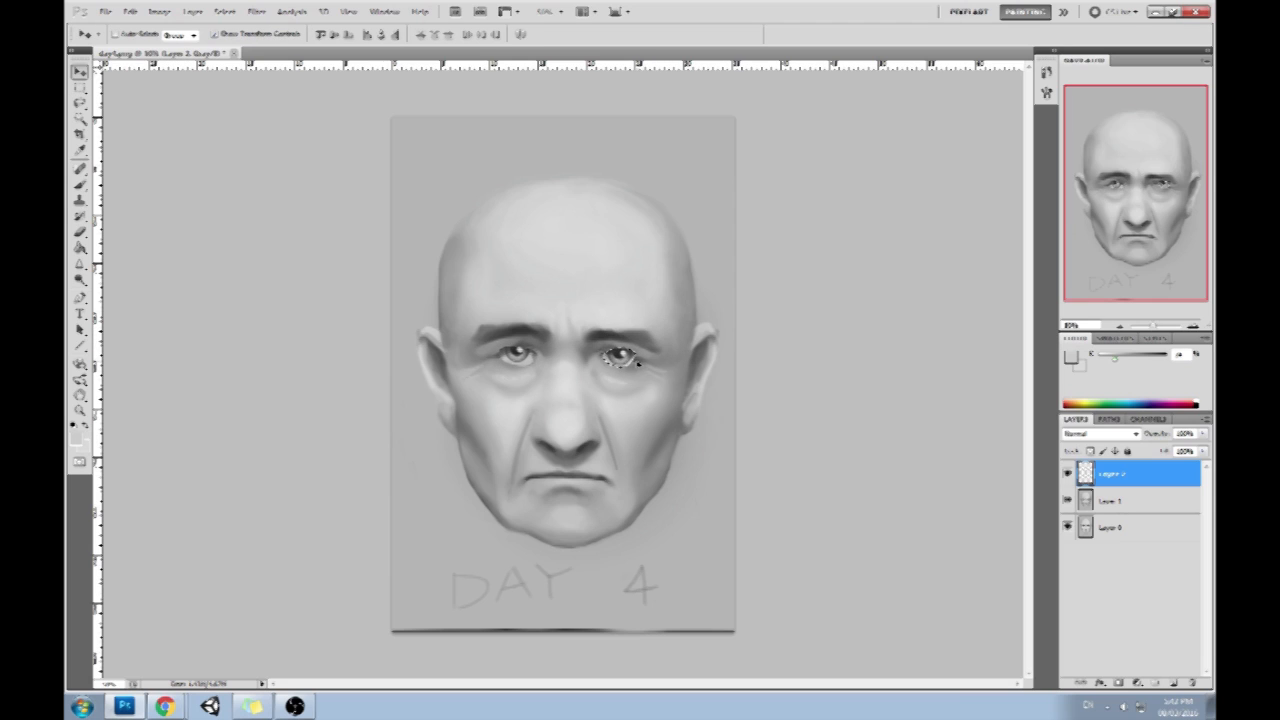
pyautogui.press('m')
pyautogui.hotkey('ctrl', 'd')
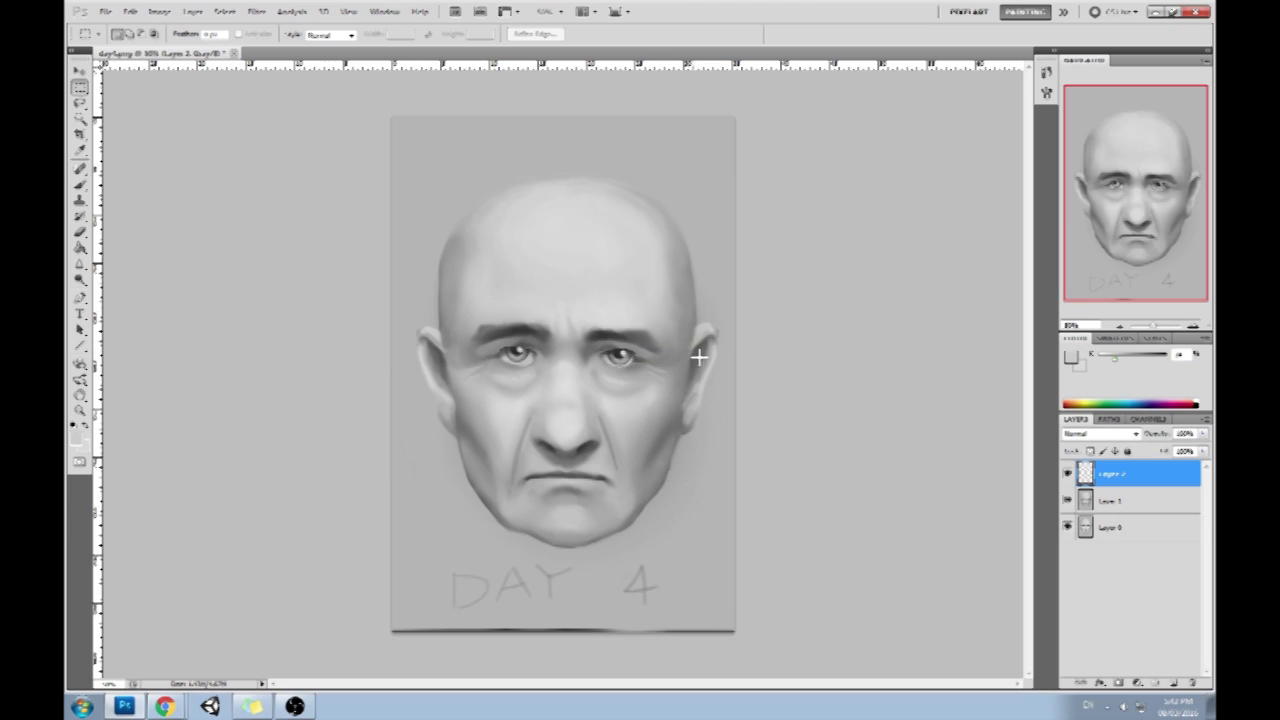
# Cycle through blend modes for the copied-eyes layer and set it to Soft Light
pyautogui.click(1098, 434)
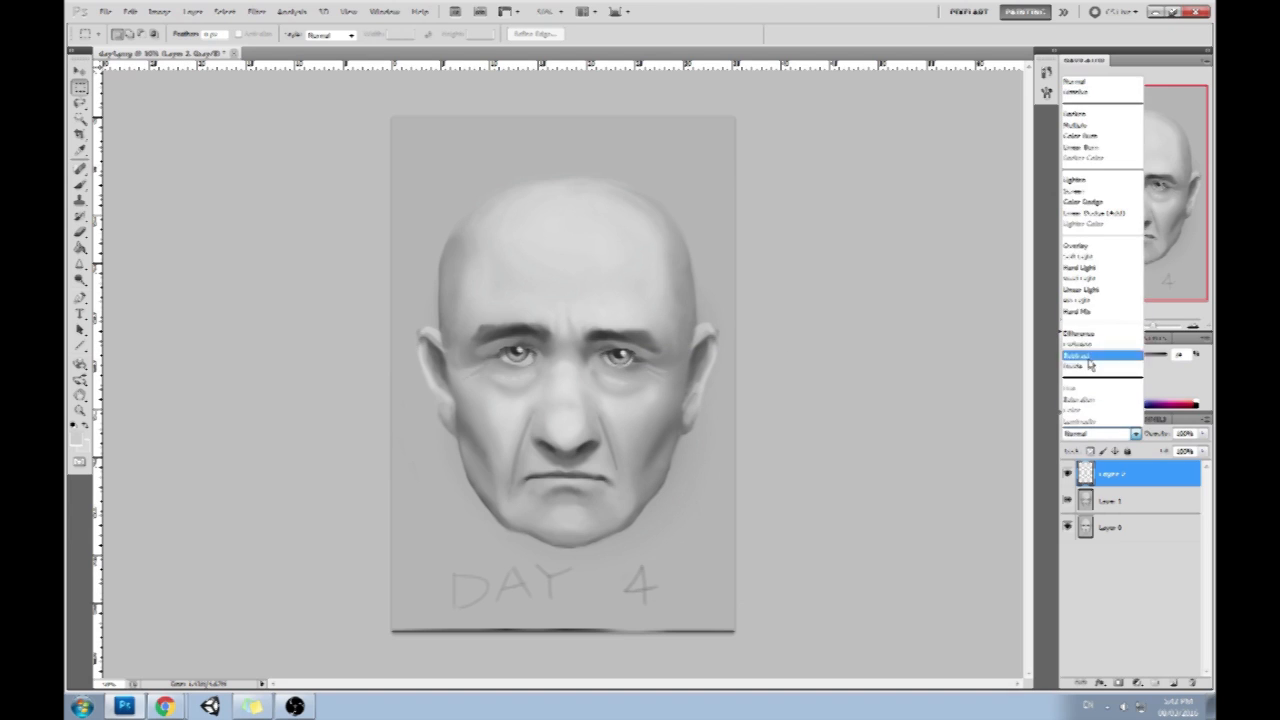
pyautogui.click(1102, 92)
pyautogui.press('Down')
pyautogui.press('Down')
pyautogui.press('Down')
pyautogui.press('Down')
pyautogui.press('Down')
pyautogui.press('Down')
pyautogui.press('Down')
pyautogui.press('Down')
pyautogui.press('Down')
pyautogui.press('Down')
pyautogui.press('Down')
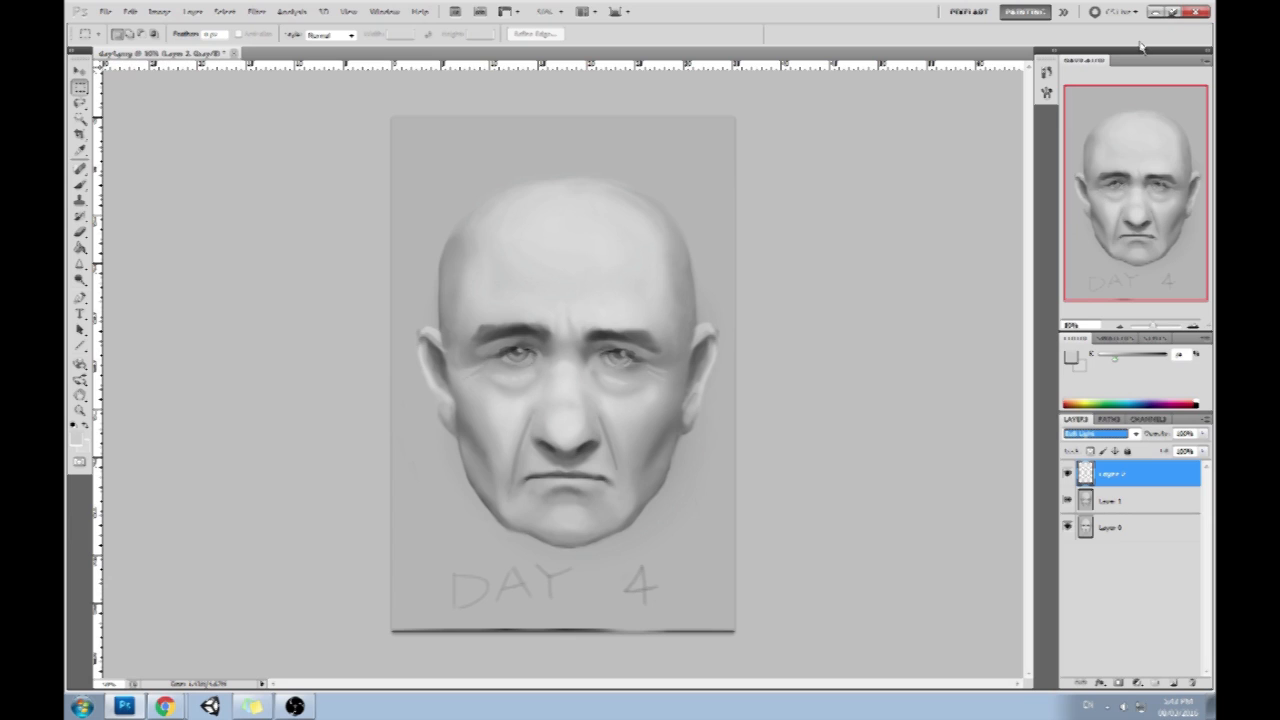
# Lasso the right-hand eye on the copied-eyes layer and reposition and scale it into its socket with Free Transform
pyautogui.press('b')
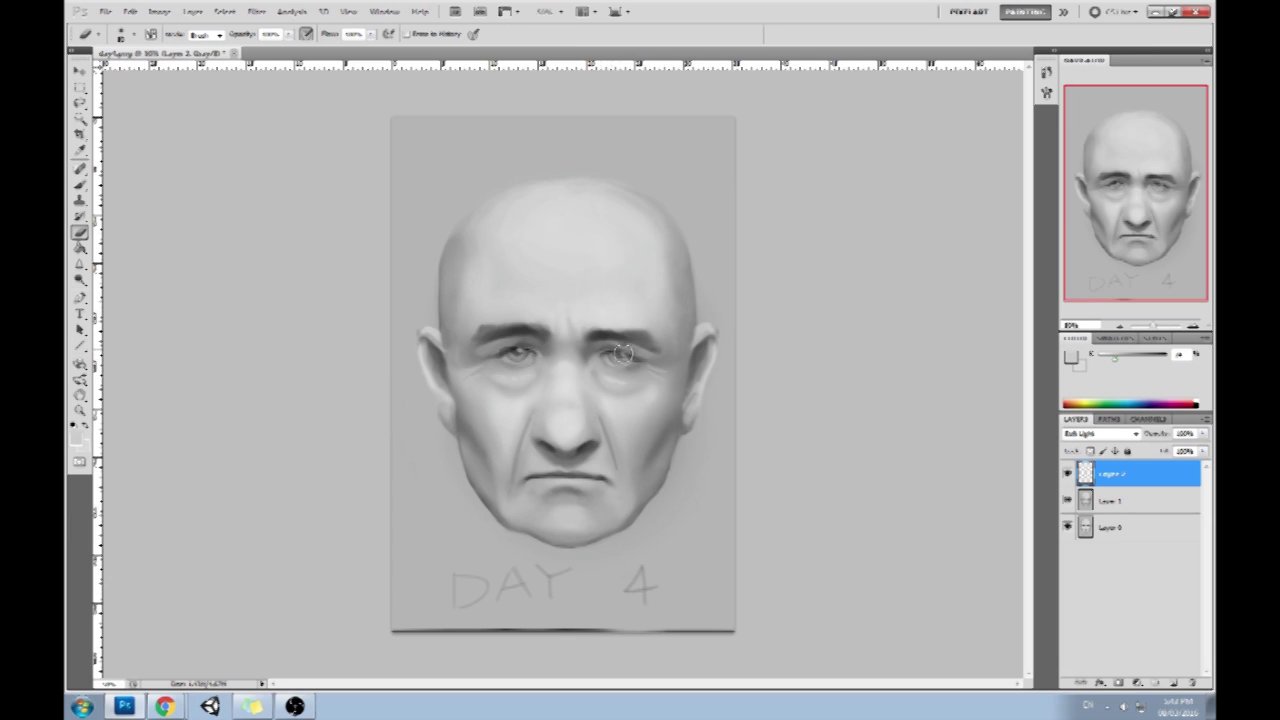
pyautogui.click(280, 36)
pyautogui.press('l')
pyautogui.moveTo(605, 320); pyautogui.dragTo(600, 325)
pyautogui.hotkey('ctrl', 't')
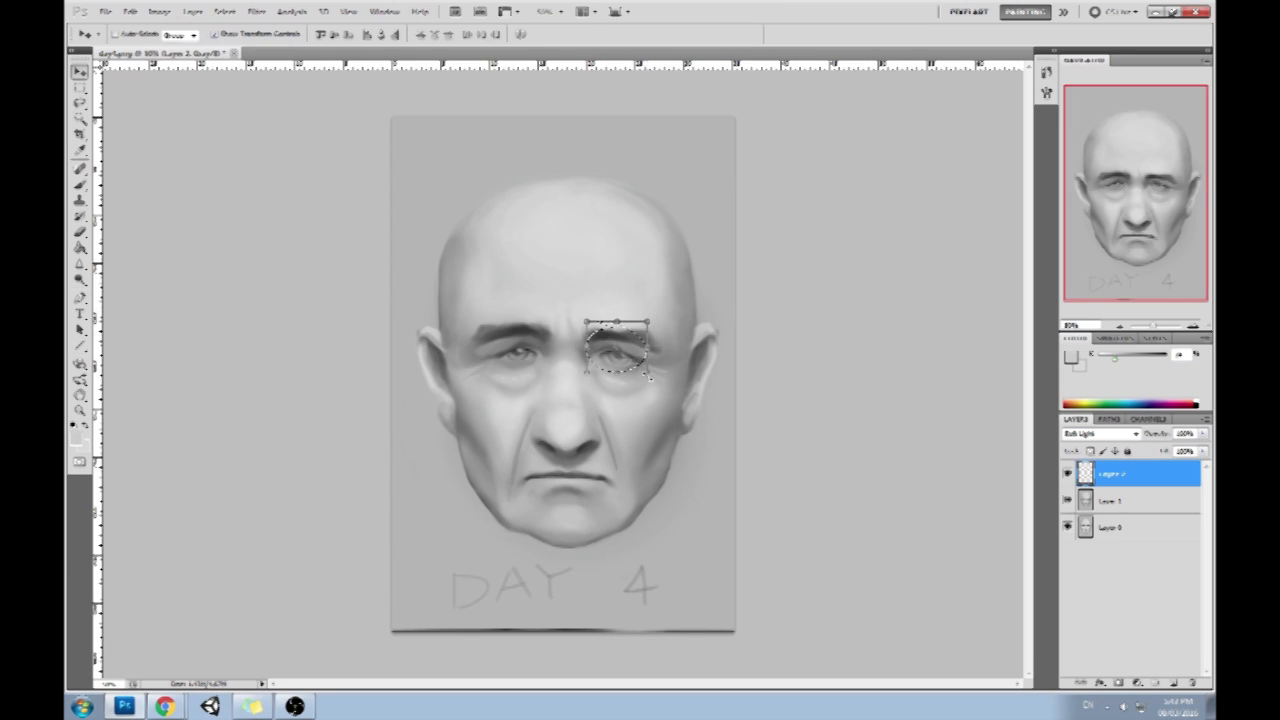
pyautogui.moveTo(631, 361); pyautogui.dragTo(630, 364)
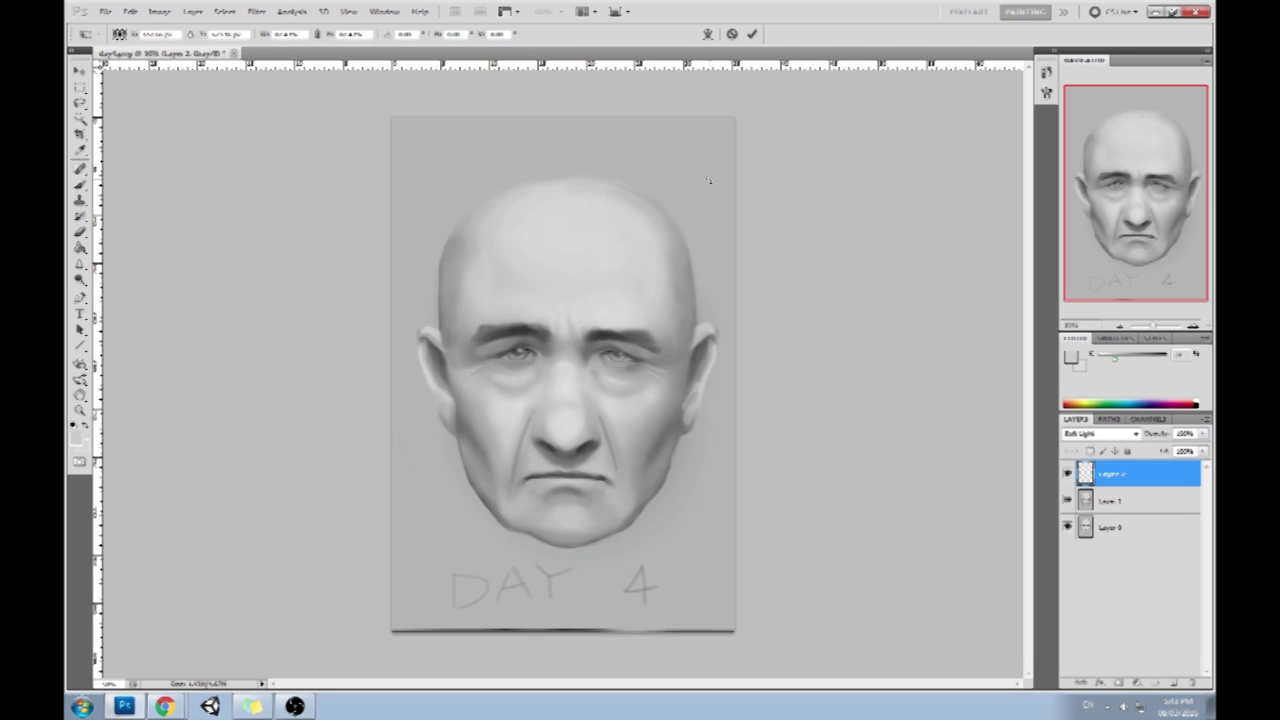
pyautogui.click(752, 33)
# Lasso the left-hand eye on the copied-eyes layer, adjust its fit with Free Transform, and clear the selection
pyautogui.press('l')
pyautogui.moveTo(524, 334)
pyautogui.mouseDown()
pyautogui.moveTo(500, 370)
pyautogui.moveTo(520, 334)
pyautogui.mouseUp()
pyautogui.press('v')
pyautogui.hotkey('ctrl', 't')
pyautogui.click(752, 35)
pyautogui.press('m')
pyautogui.rightClick(624, 291)
pyautogui.click(677, 303)
# Lower the eraser's opacity and merge the copied-eyes layer down into the aged-face layer
pyautogui.press('e')
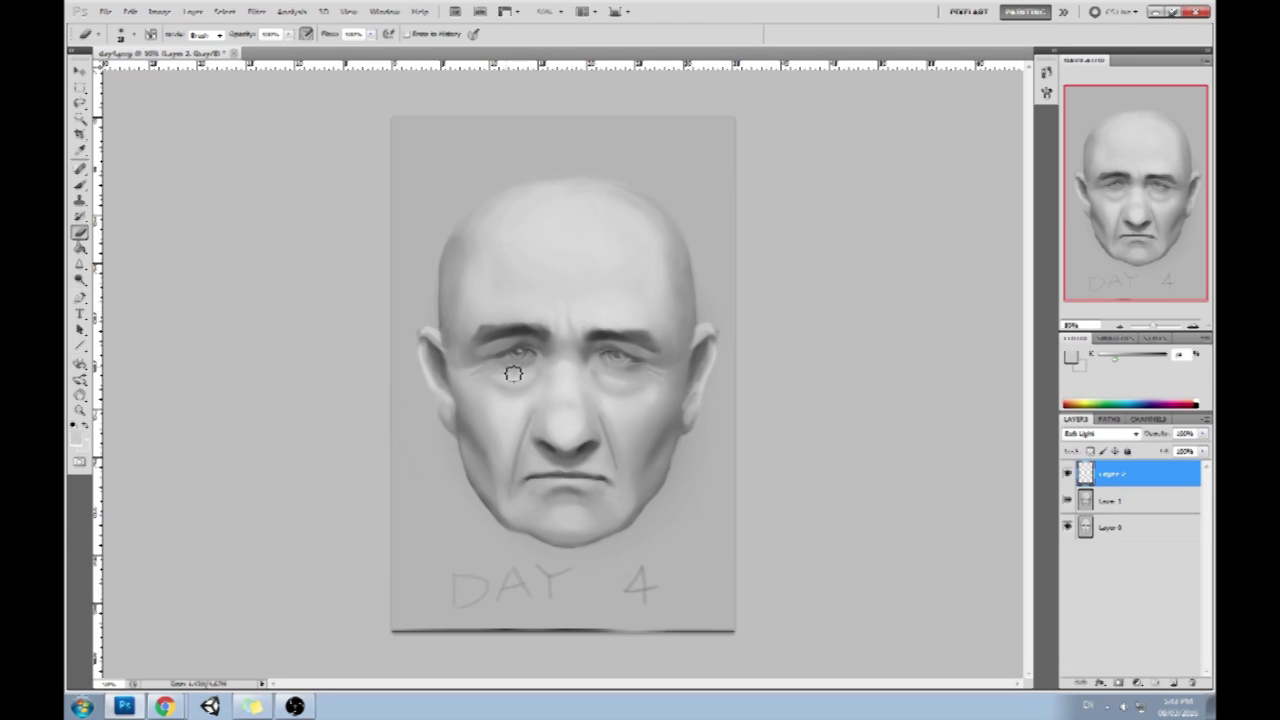
pyautogui.click(289, 35)
pyautogui.moveTo(283, 49); pyautogui.dragTo(260, 52)
pyautogui.click(234, 123)
pyautogui.rightClick(1110, 477)
pyautogui.click(1110, 452)
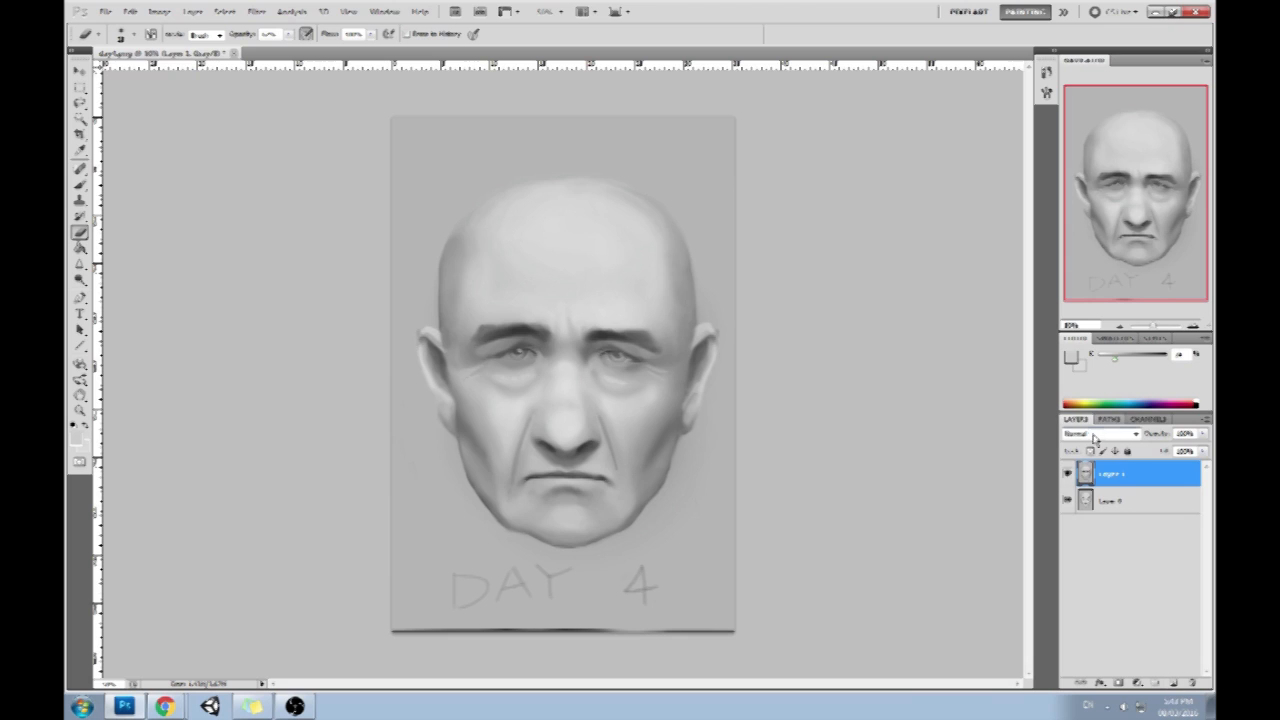
# Add a new layer above the aged face and set its blend mode to Darken
pyautogui.click(1173, 682)
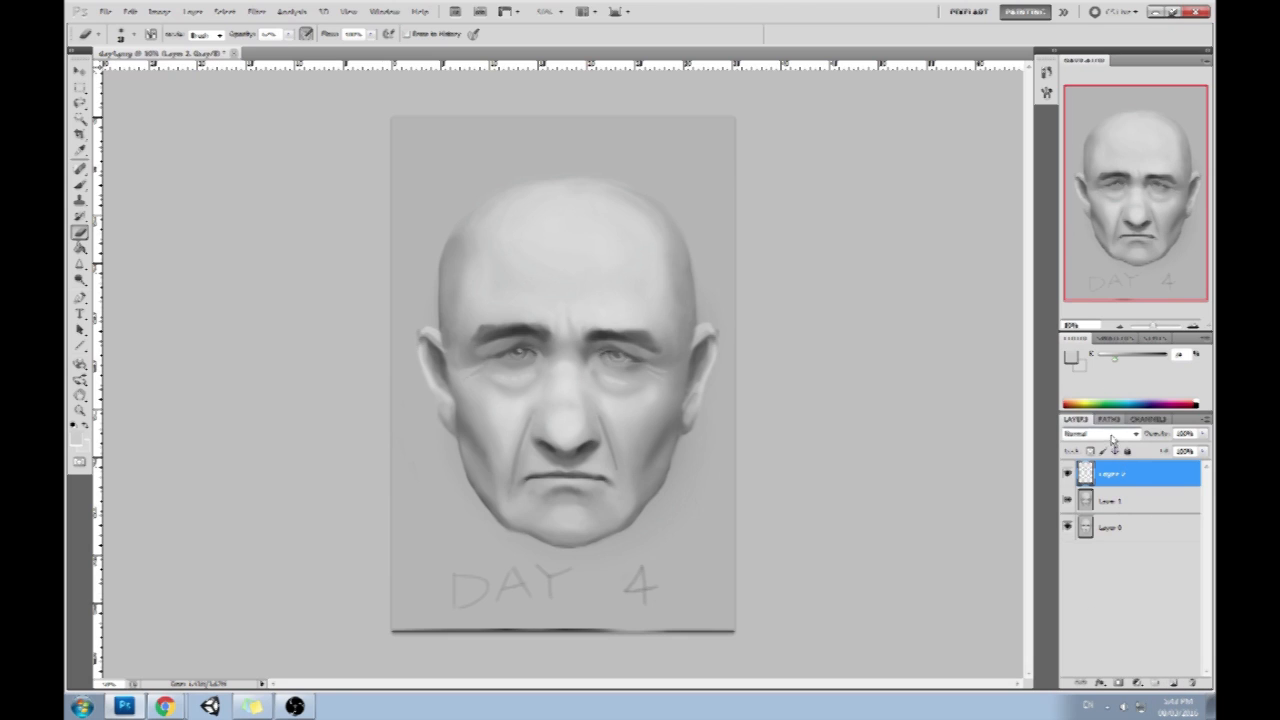
pyautogui.click(1098, 433)
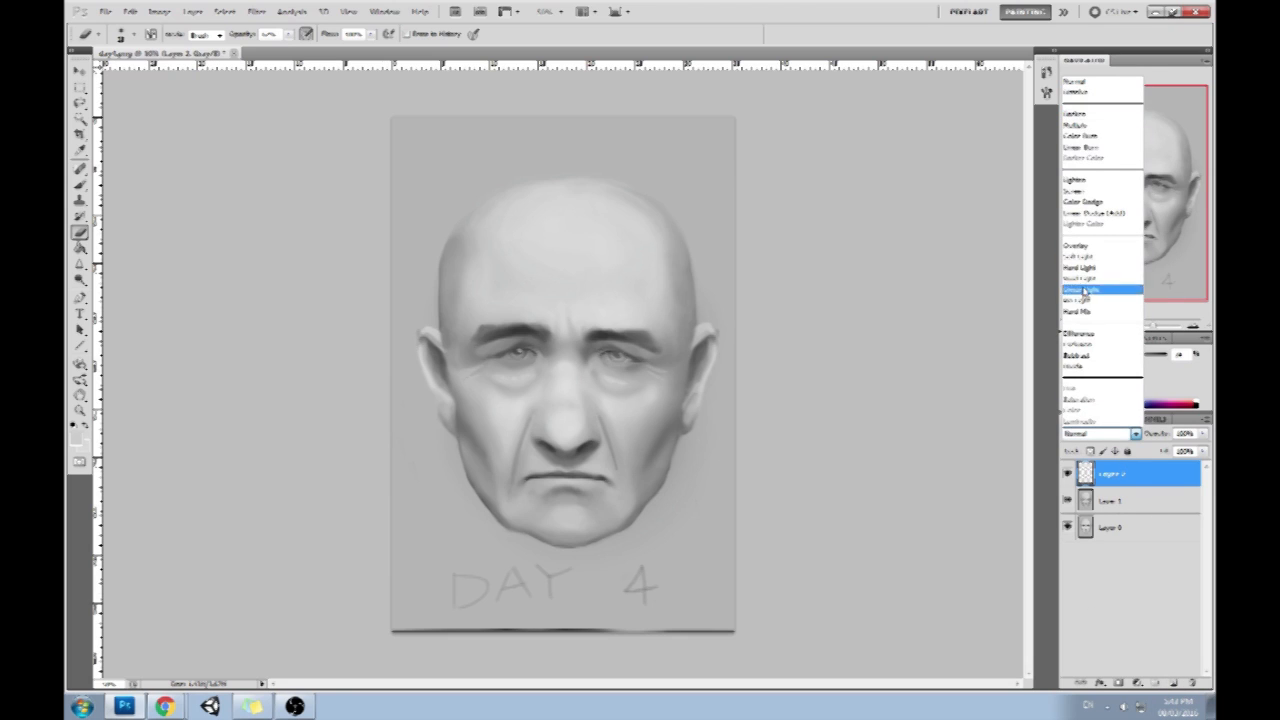
pyautogui.click(1086, 113)
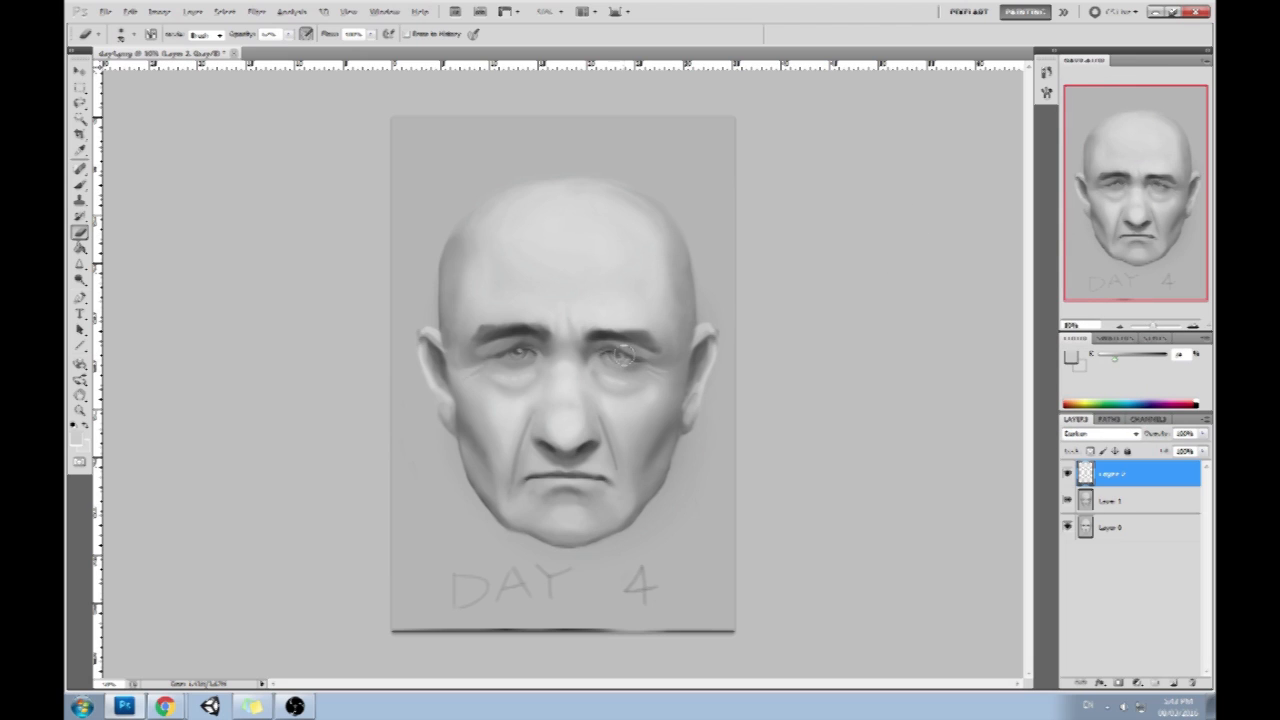
# Brush over both eyes with grey tones sampled from the eyelids and surrounding skin to blend them into the sockets
pyautogui.press('b')
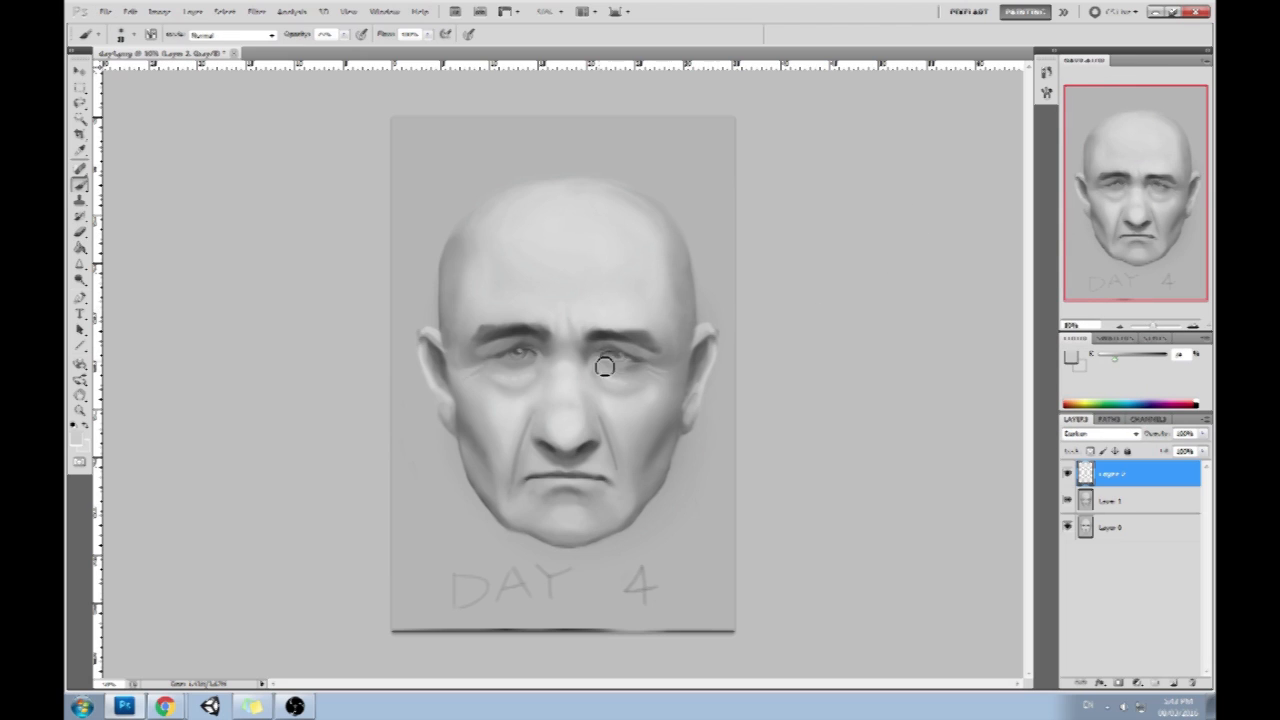
pyautogui.click(294, 102)
pyautogui.keyDown('alt'); pyautogui.click(624, 338); pyautogui.keyUp('alt')
pyautogui.keyDown('alt'); pyautogui.click(617, 353); pyautogui.keyUp('alt')
pyautogui.keyDown('alt'); pyautogui.click(517, 348); pyautogui.keyUp('alt')
pyautogui.keyDown('alt'); pyautogui.click(518, 348); pyautogui.keyUp('alt')
pyautogui.moveTo(519, 348); pyautogui.dragTo(514, 347)
pyautogui.keyDown('alt'); pyautogui.click(616, 344); pyautogui.keyUp('alt')
pyautogui.press(']')
pyautogui.keyDown('alt'); pyautogui.click(572, 366); pyautogui.keyUp('alt')
pyautogui.moveTo(388, 274); pyautogui.dragTo(738, 446)
pyautogui.keyDown('alt'); pyautogui.click(586, 428); pyautogui.keyUp('alt')
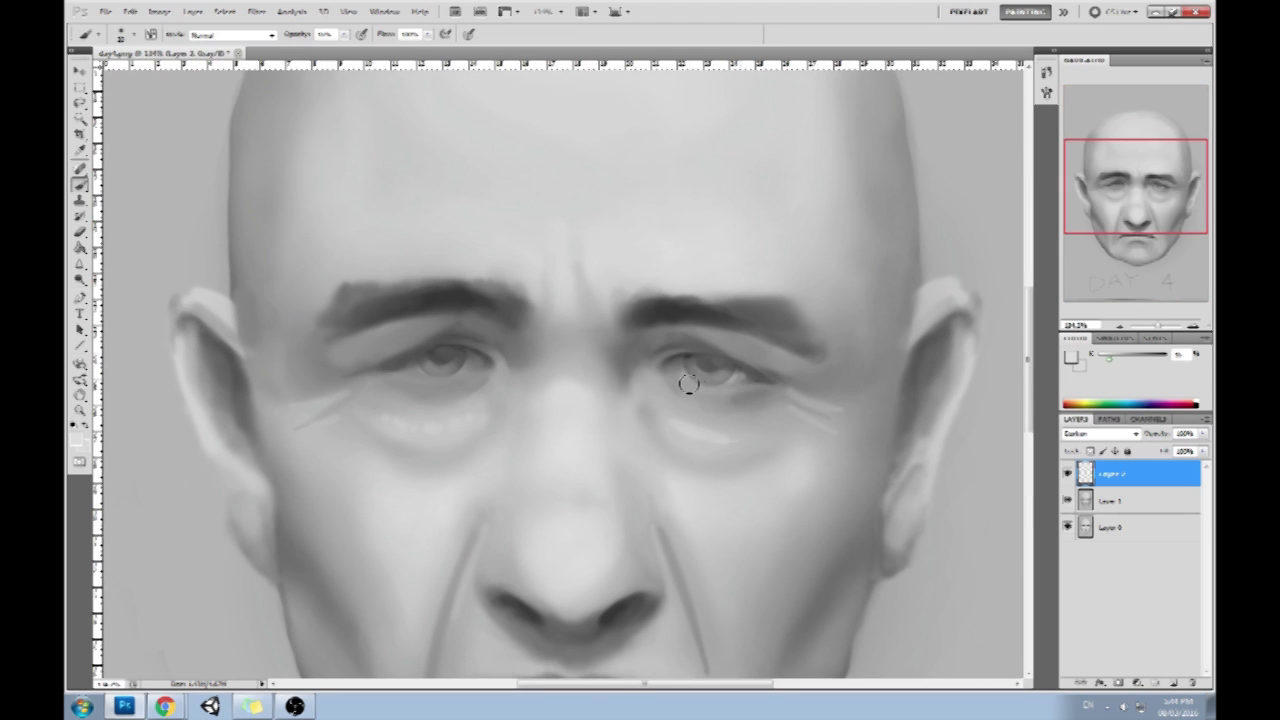
# Soften the skin around the eyes on the paint layer in Normal mode and merge it into the aged-face layer
pyautogui.rightClick(1104, 468)
pyautogui.click(1132, 441)
pyautogui.hotkey('ctrl', 'z')
pyautogui.press('alt')
pyautogui.moveTo(412, 384); pyautogui.dragTo(488, 364)
pyautogui.hotkey('ctrl', '-')
pyautogui.hotkey('ctrl', '-')
pyautogui.hotkey('ctrl', '-')
pyautogui.hotkey('ctrl', '-')
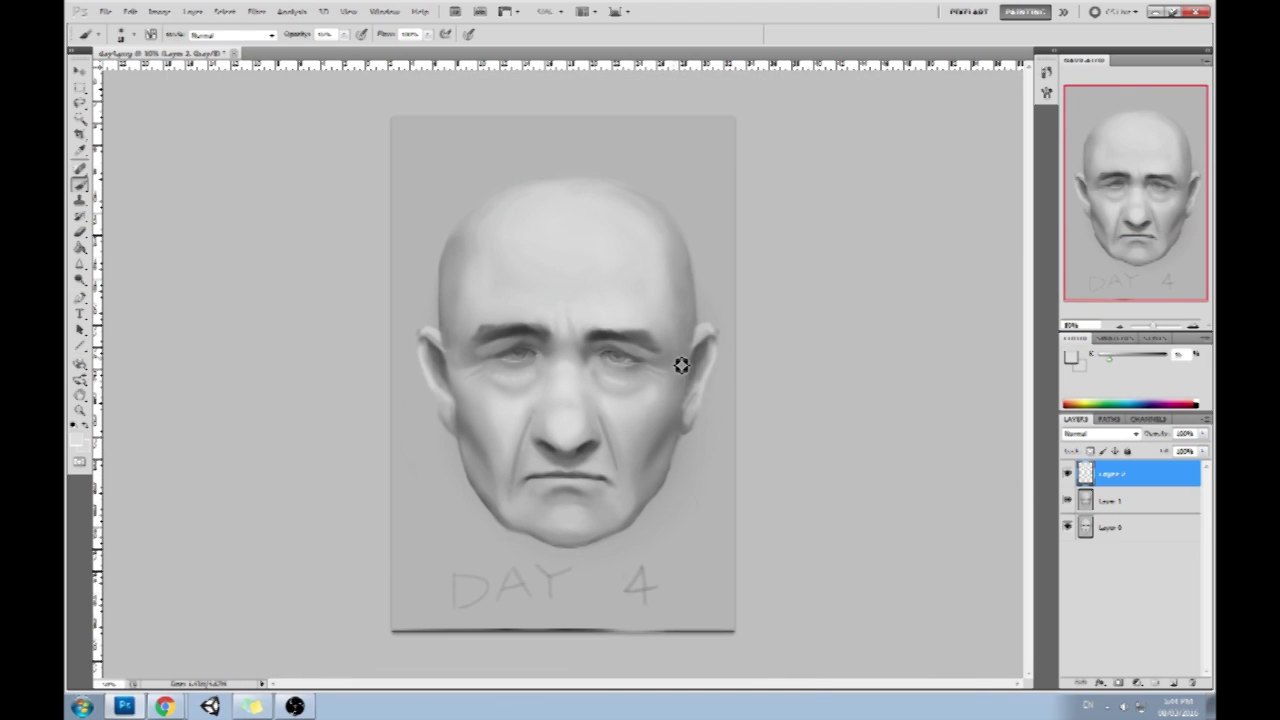
pyautogui.rightClick(1134, 486)
pyautogui.click(1115, 514)
# Darken the aged-face layer in Levels by raising the shadow input level
pyautogui.hotkey('ctrl', 'l')
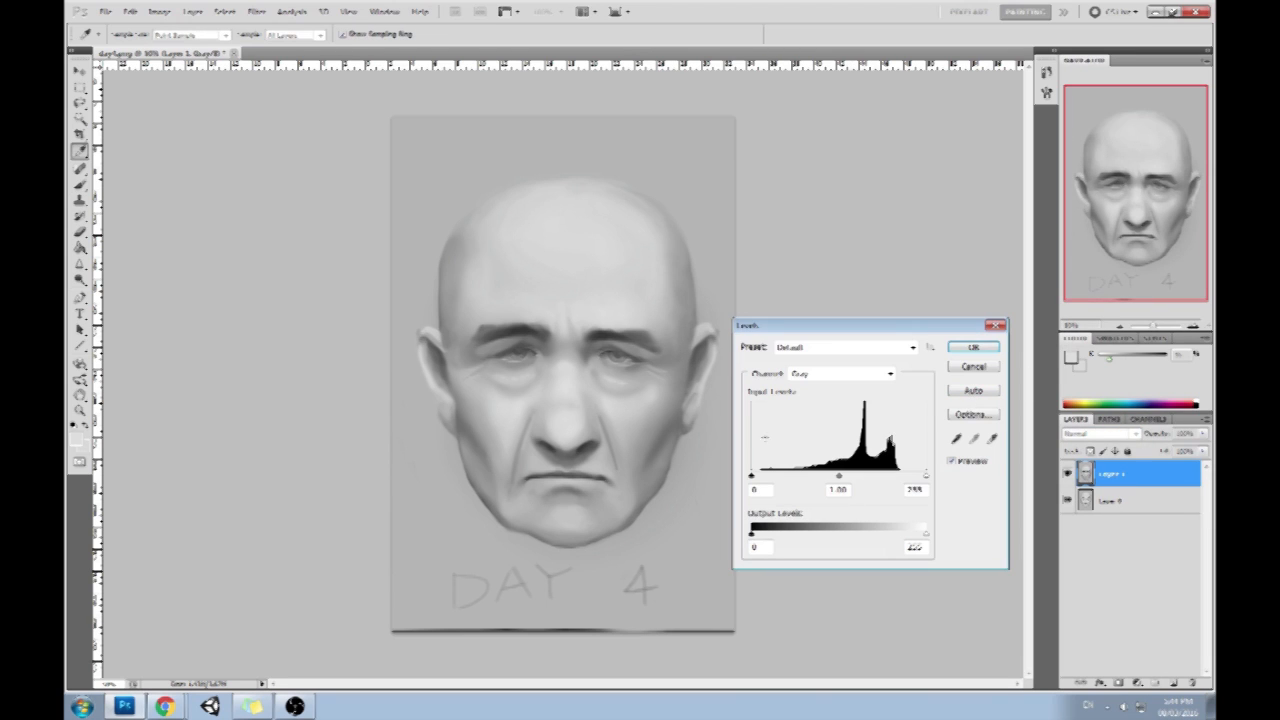
pyautogui.moveTo(752, 478); pyautogui.dragTo(771, 478)
pyautogui.click(989, 348)
pyautogui.press('m')
pyautogui.rightClick(631, 289)
pyautogui.click(930, 319)
# Toggle the aged-face layer's visibility repeatedly to compare the aged portrait with the original face
pyautogui.click(1067, 474)
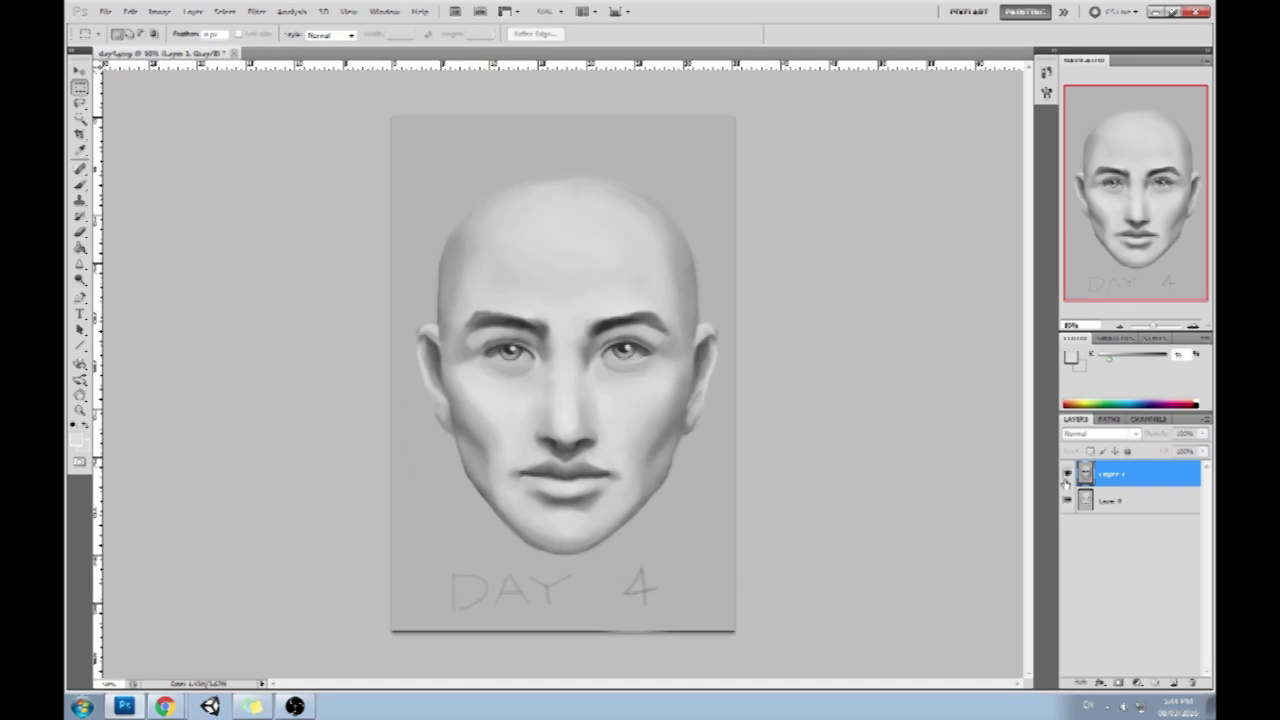
pyautogui.click(1067, 476)
pyautogui.click(1067, 477)
pyautogui.click(1067, 477)
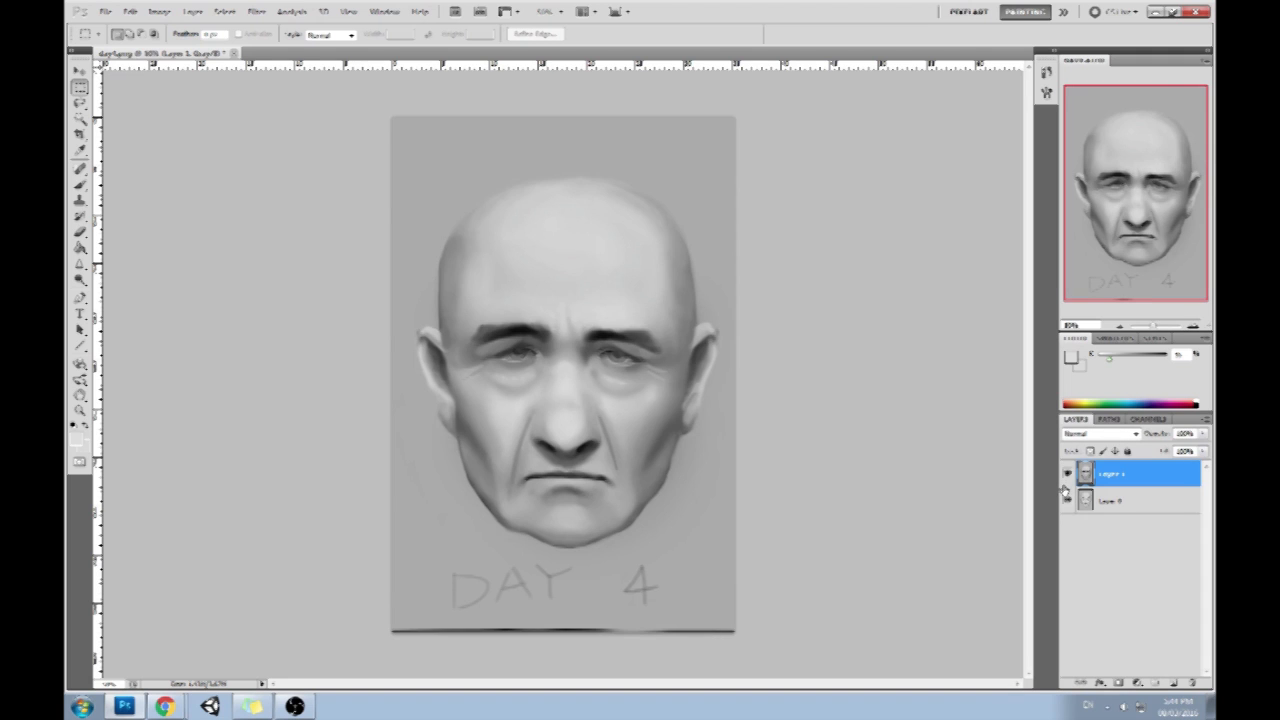
pyautogui.click(1068, 477)
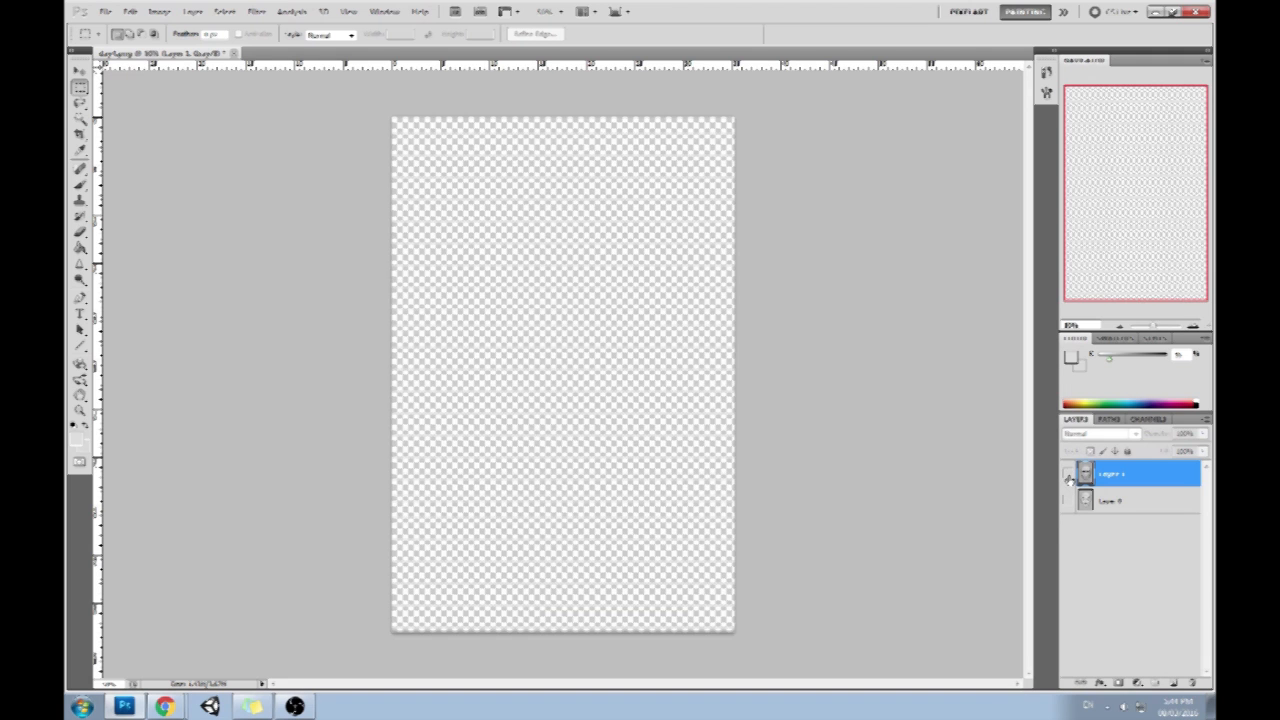
pyautogui.click(1067, 477)
pyautogui.click(1067, 477)
pyautogui.click(1067, 477)
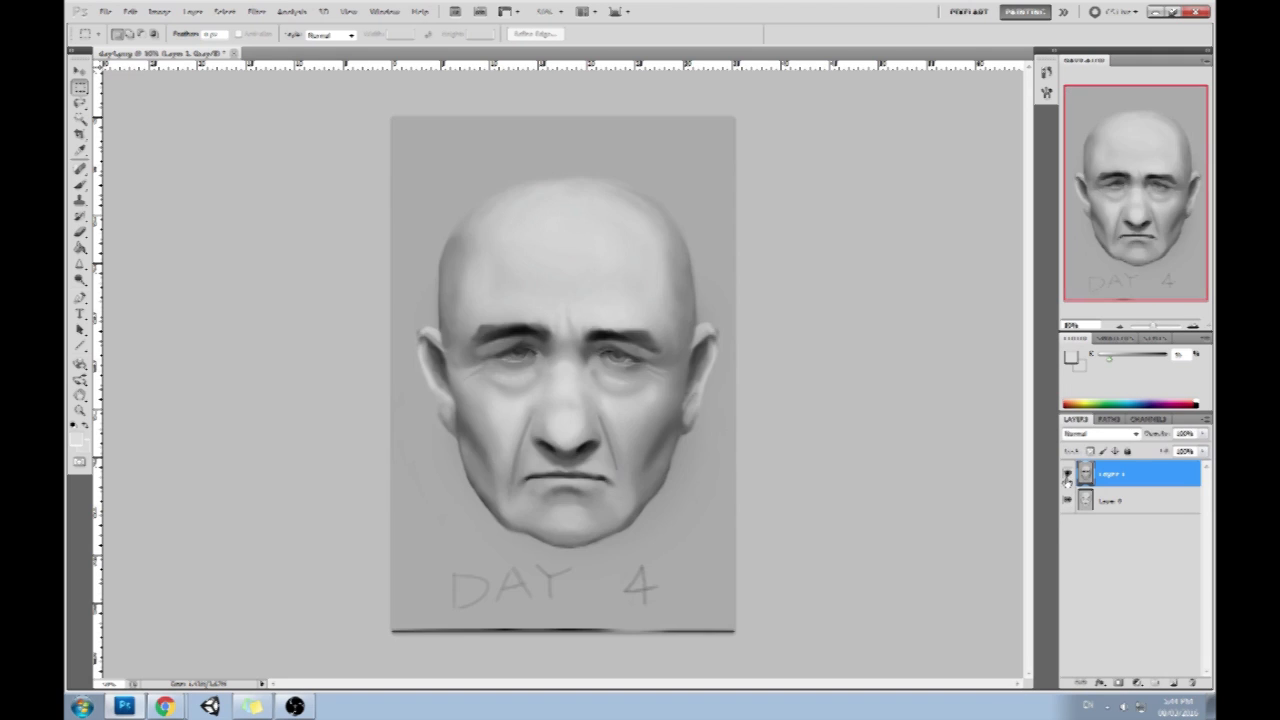
pyautogui.click(1067, 477)
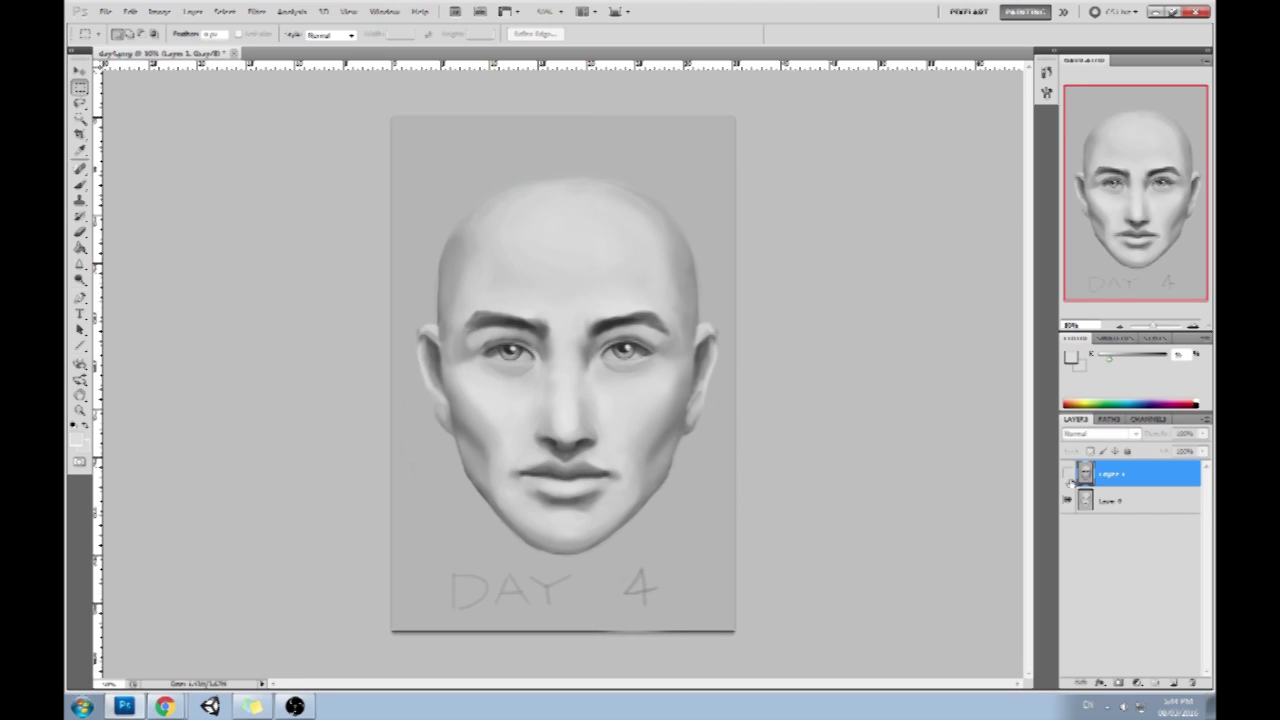
pyautogui.click(1067, 477)
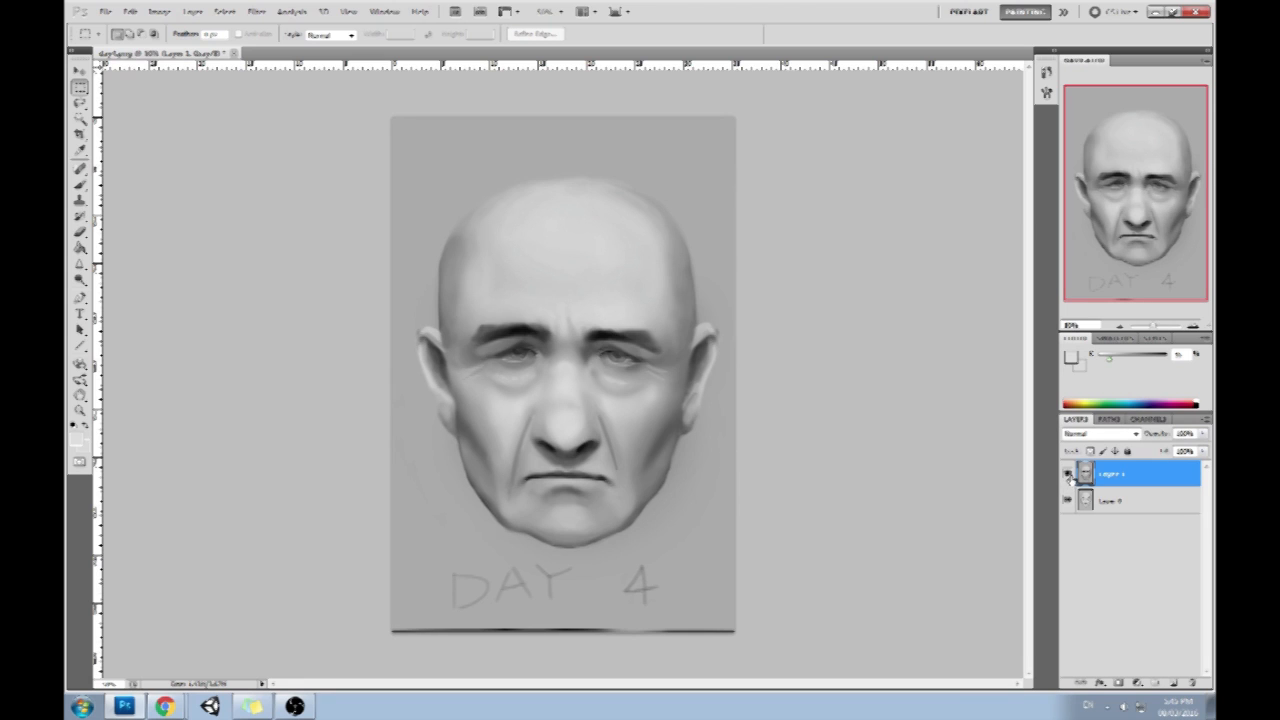
pyautogui.click(1067, 477)
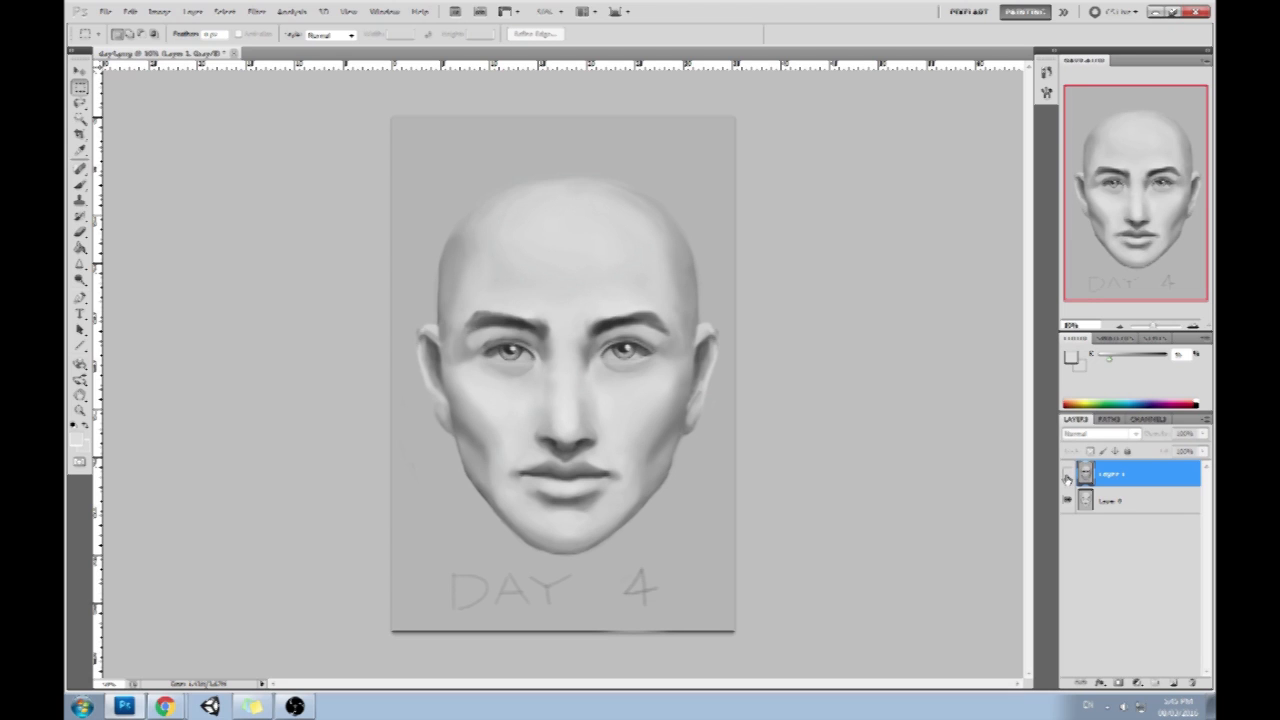
pyautogui.click(1067, 477)
pyautogui.click(1067, 477)
pyautogui.click(1067, 477)
pyautogui.click(1067, 477)
pyautogui.click(1067, 477)
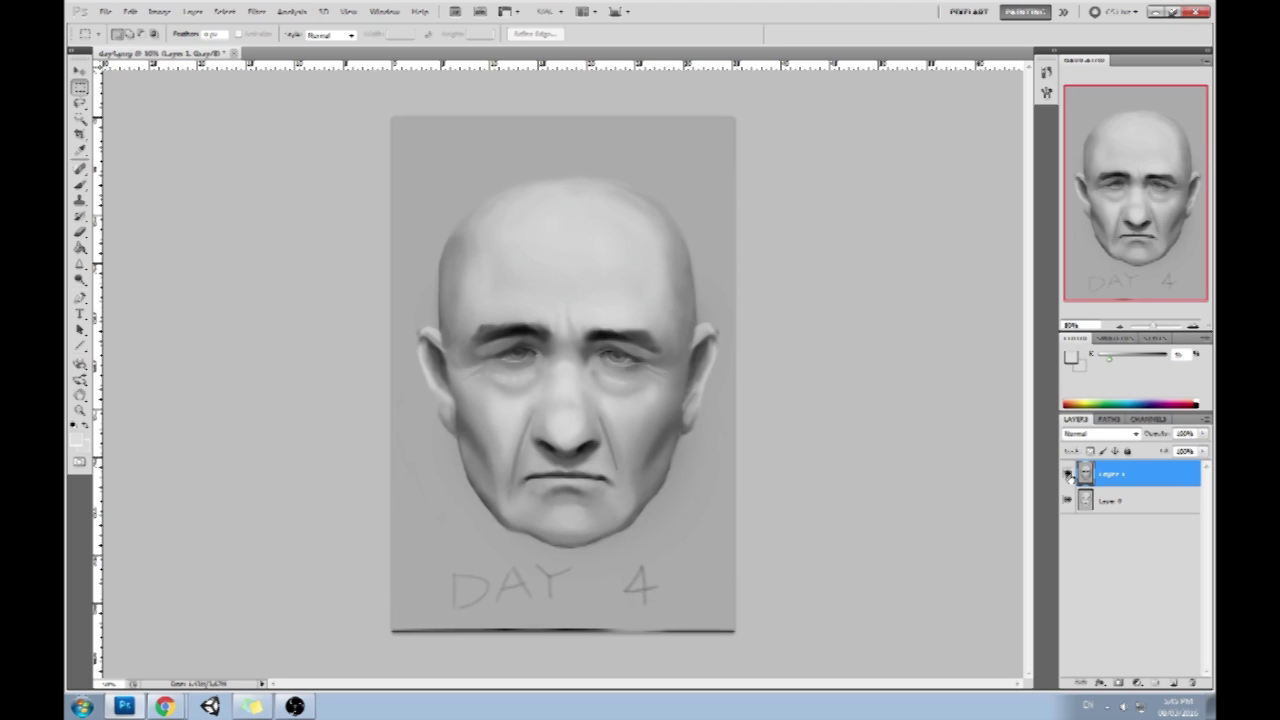
pyautogui.click(1067, 477)
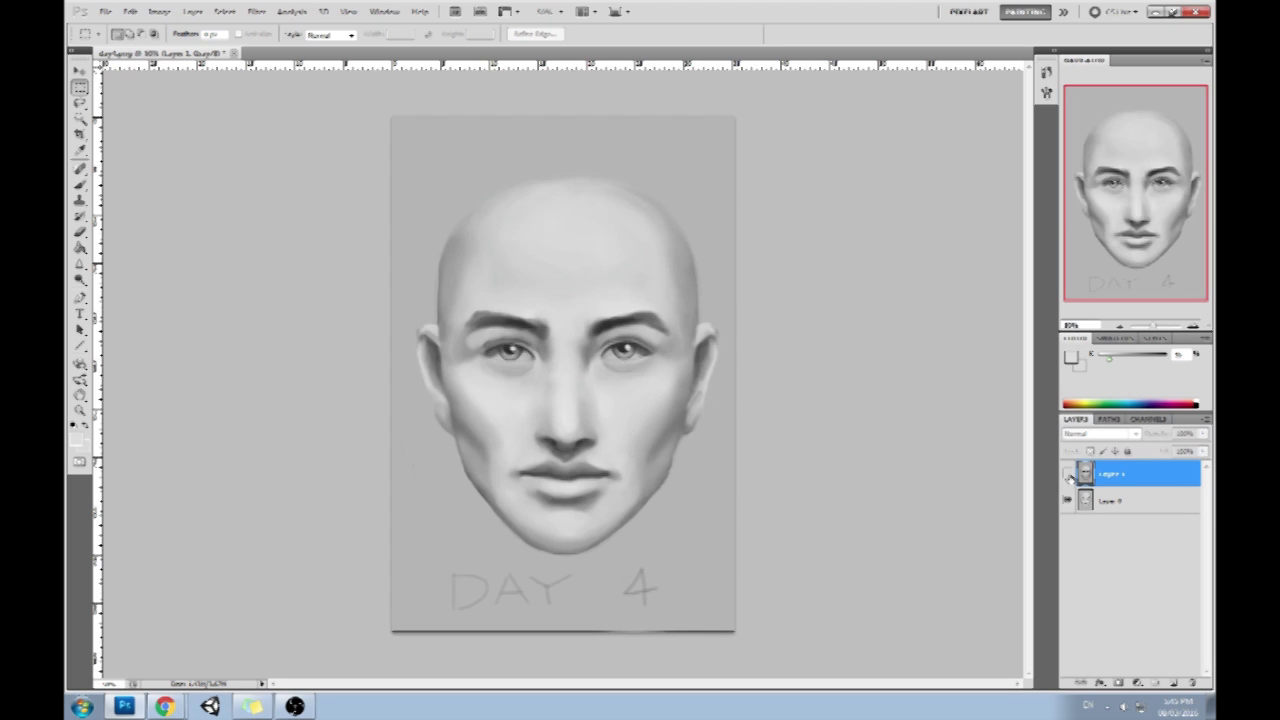
pyautogui.click(1067, 477)
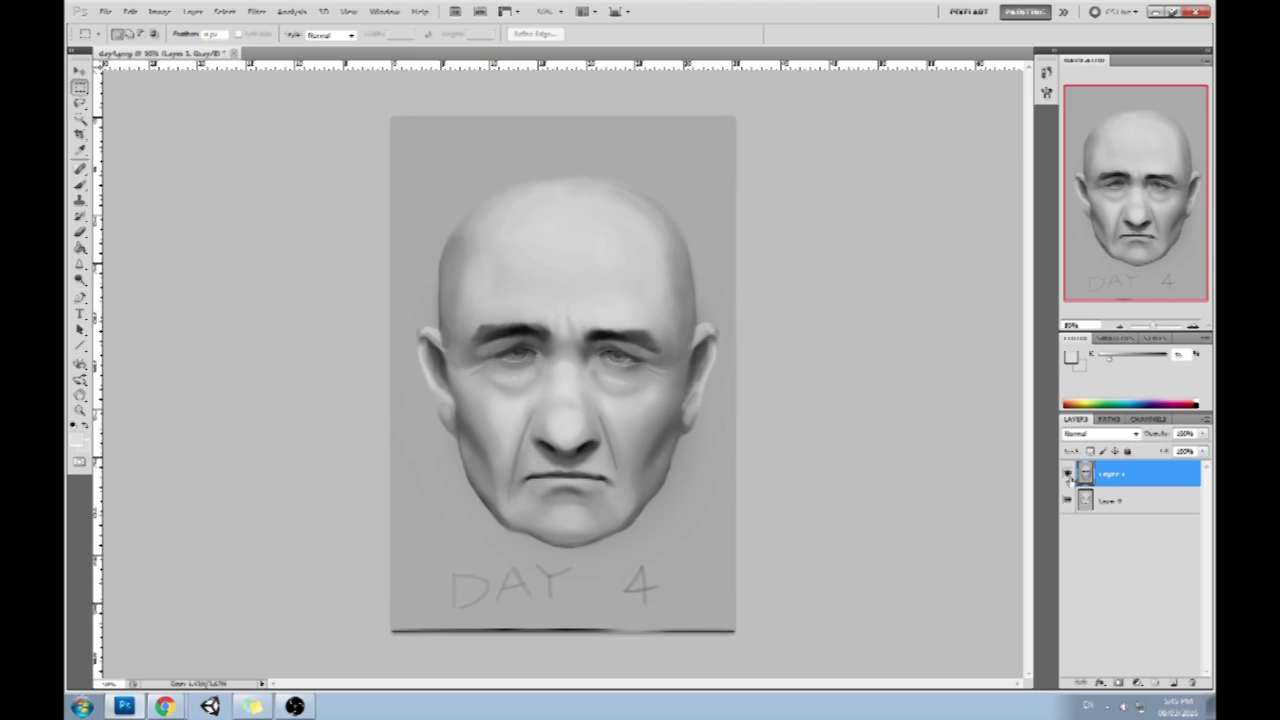
pyautogui.click(1067, 477)
pyautogui.click(1067, 477)
# Merge the aged-face layer into the original face layer, then close day4.png and save the changes
pyautogui.click(233, 52)
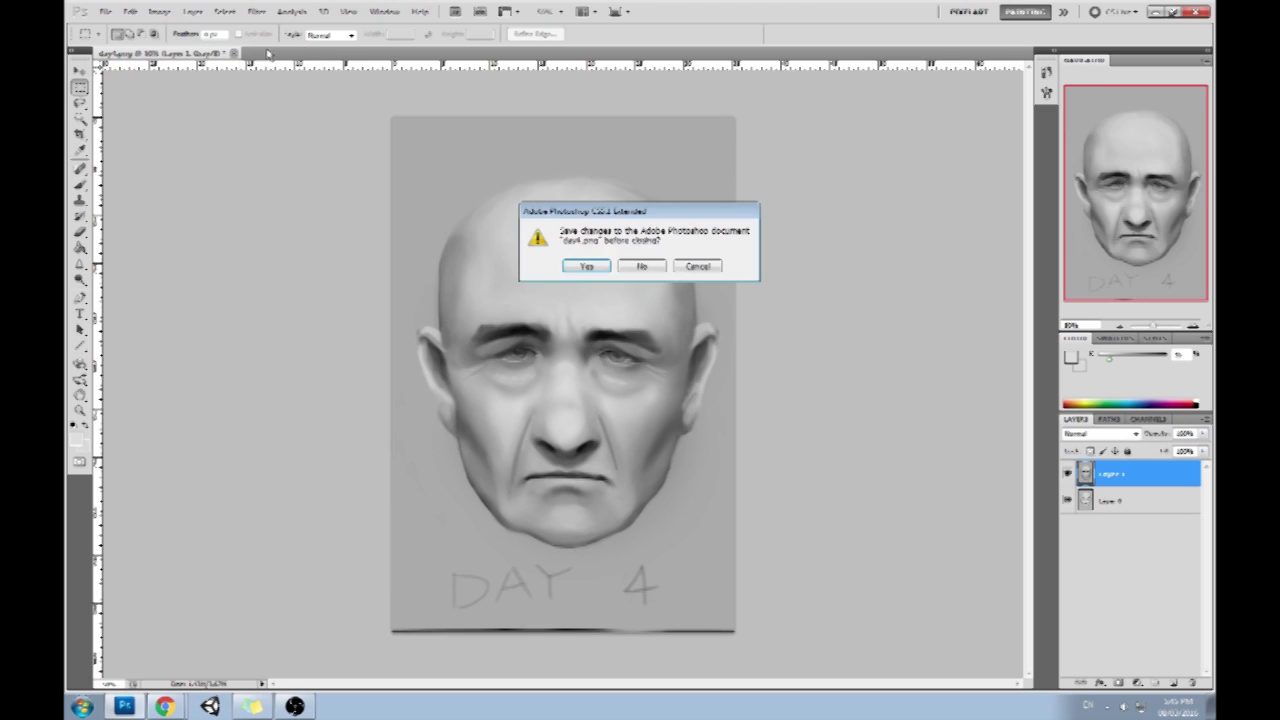
pyautogui.click(698, 265)
pyautogui.rightClick(1115, 488)
pyautogui.click(1115, 455)
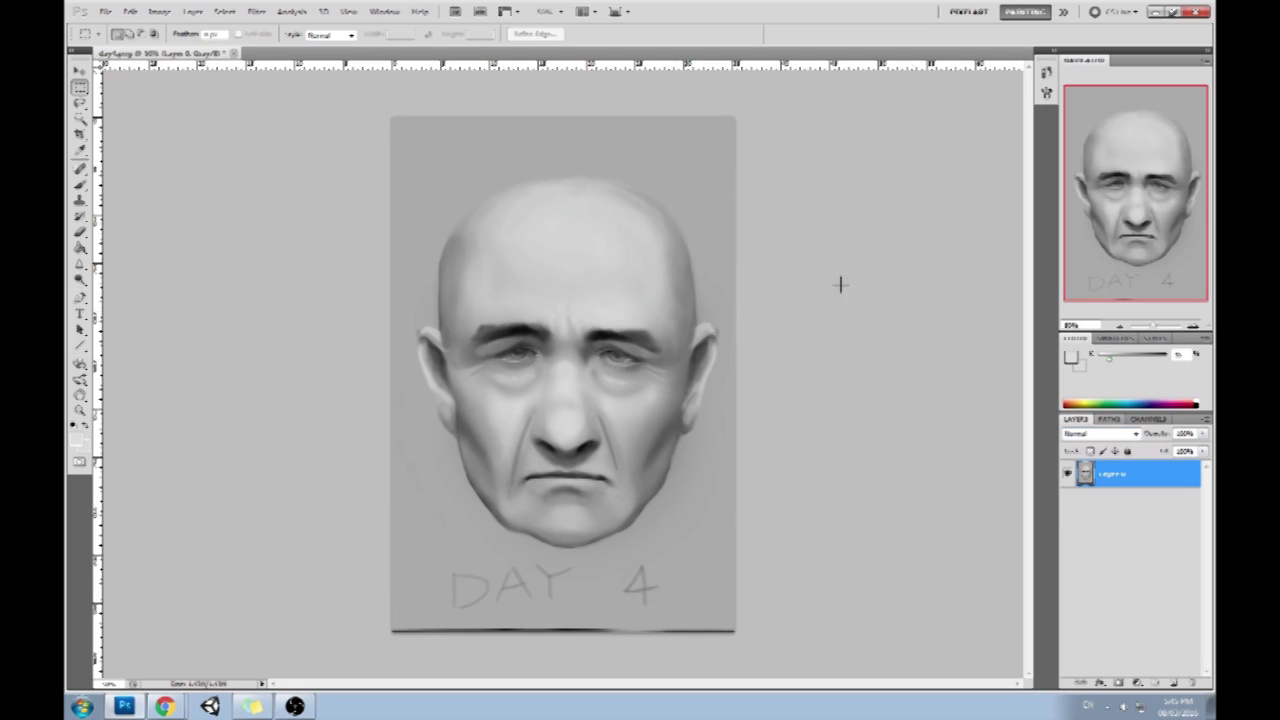
pyautogui.click(233, 52)
pyautogui.click(606, 266)
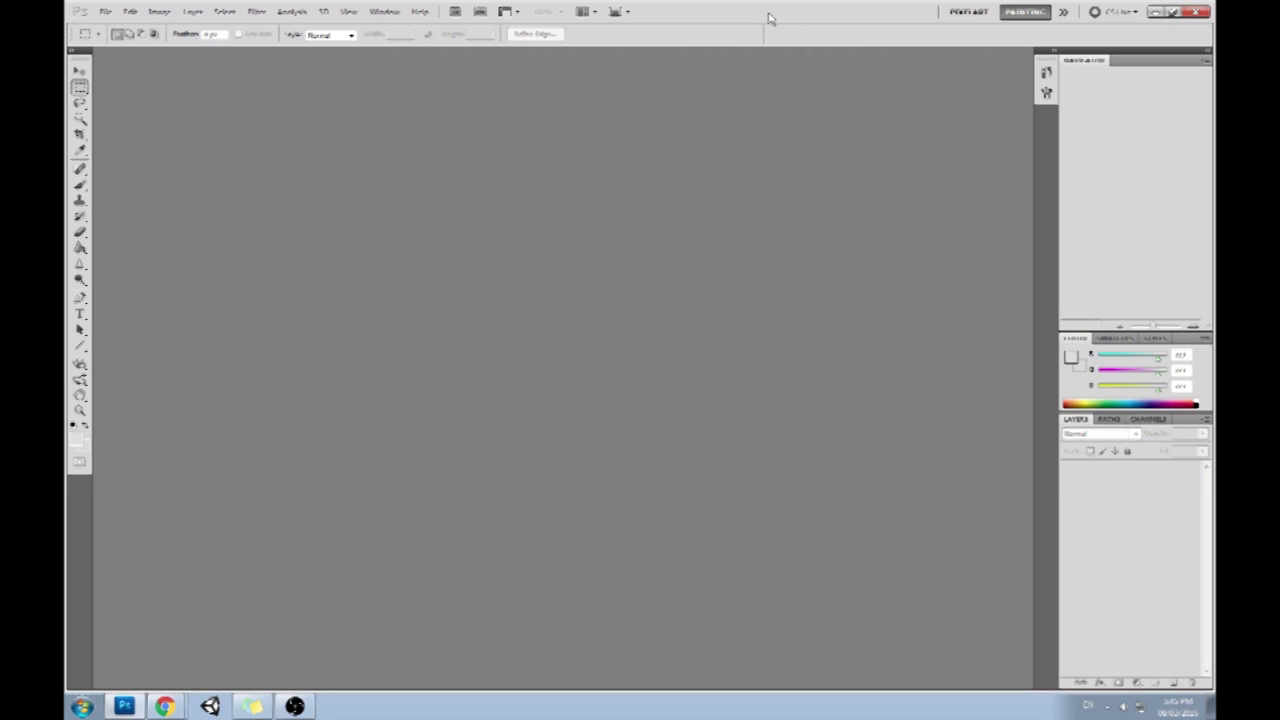
# Reduce the Photoshop window to uncover part of the desktop and launch Skype
pyautogui.moveTo(769, 14); pyautogui.dragTo(718, 31)
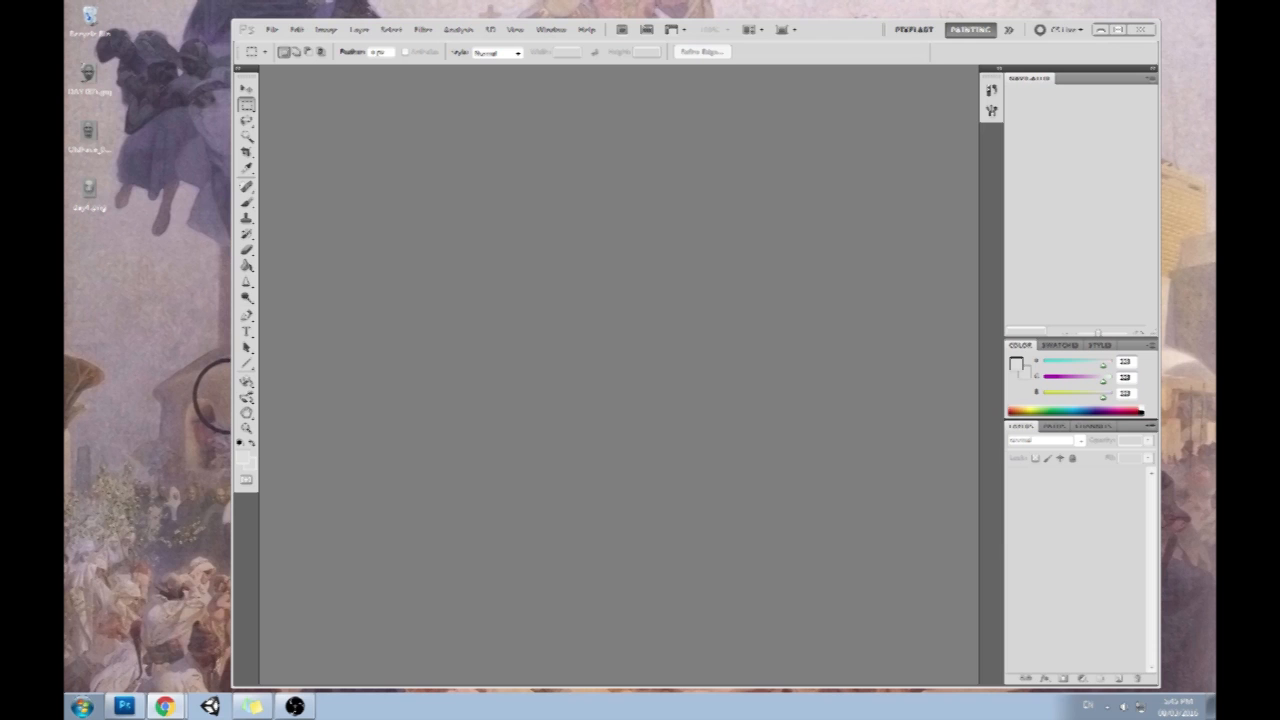
pyautogui.click(83, 706)
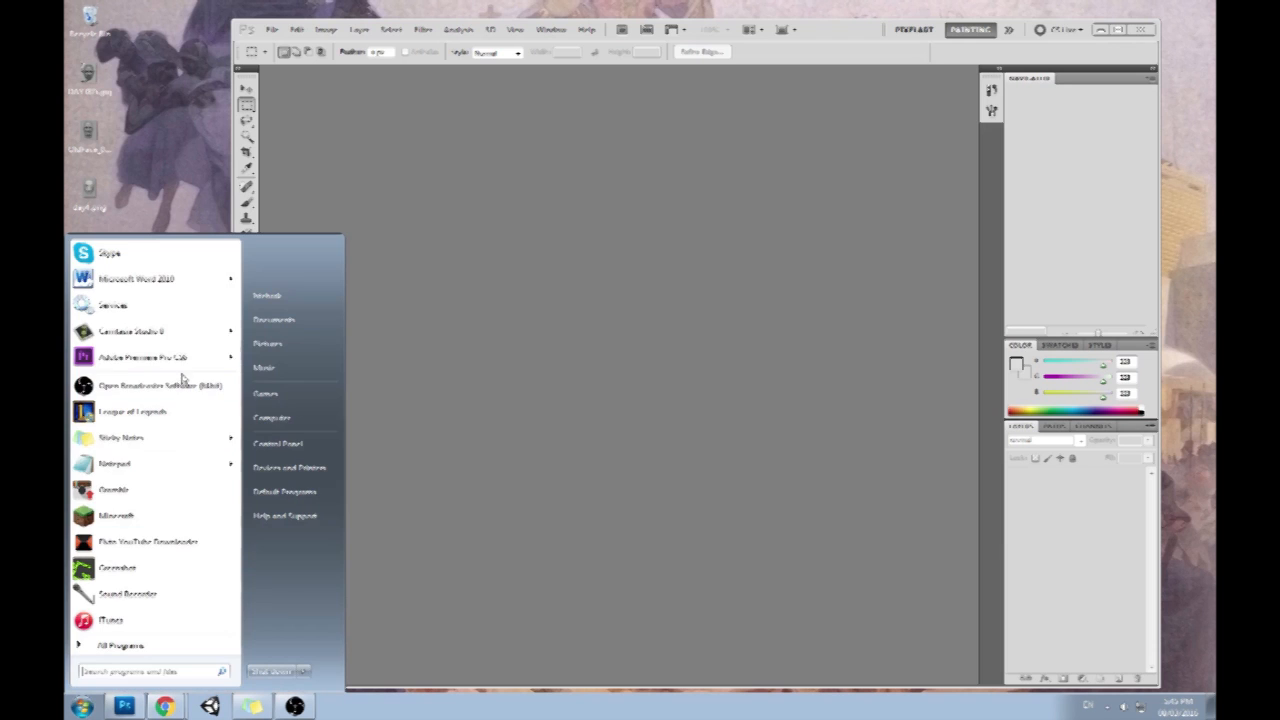
pyautogui.click(162, 258)
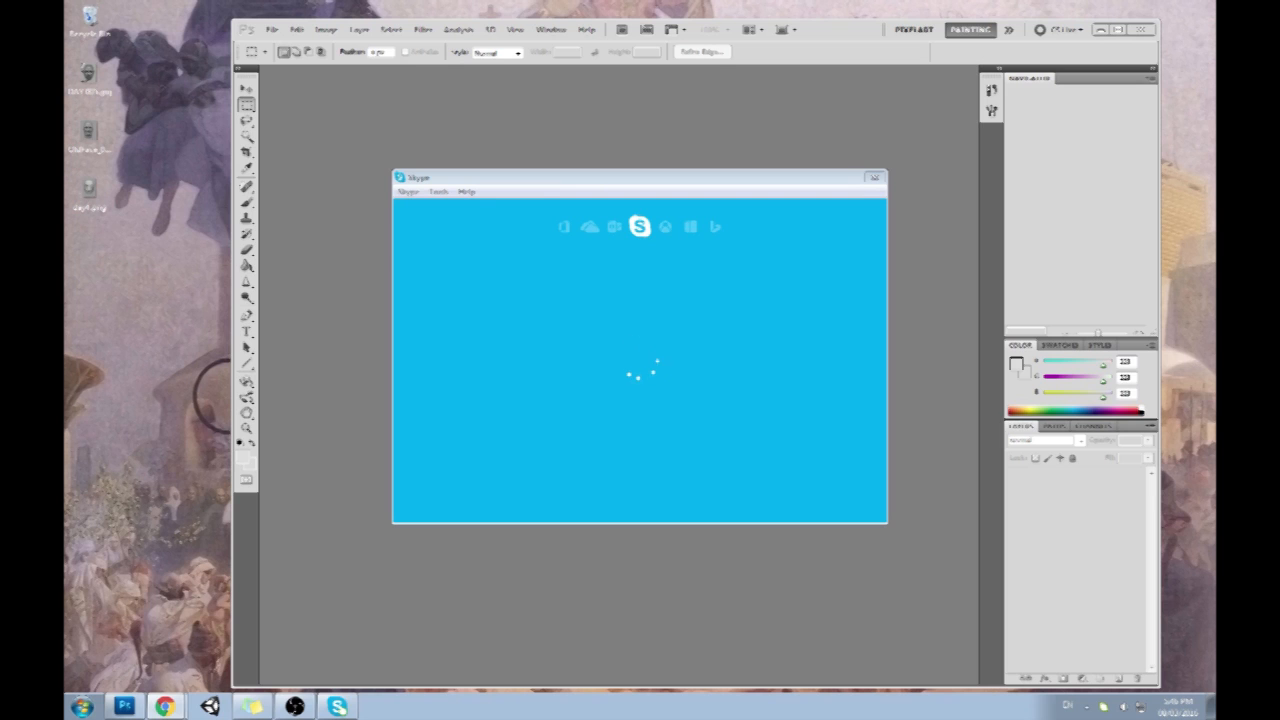
# Restore the Chrome window to a smaller size and copy Exports.rar from Skype to the desktop
pyautogui.moveTo(635, 8); pyautogui.dragTo(363, 44)
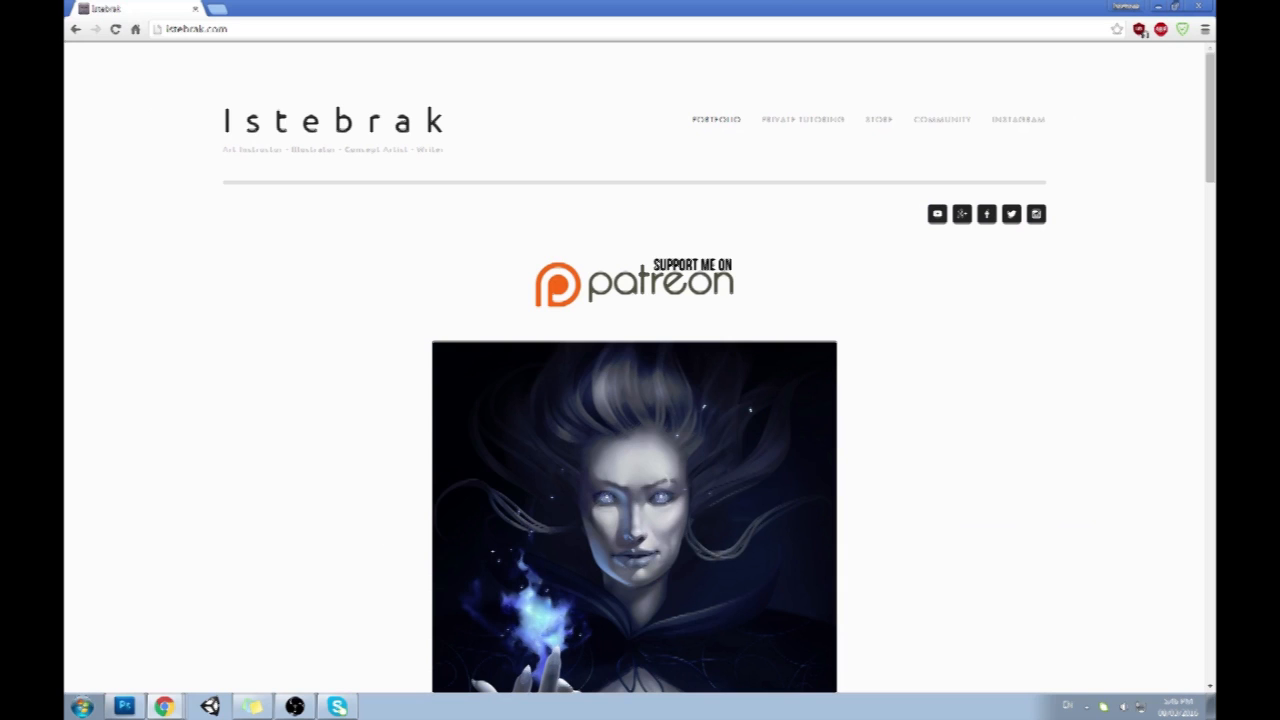
pyautogui.click(338, 706)
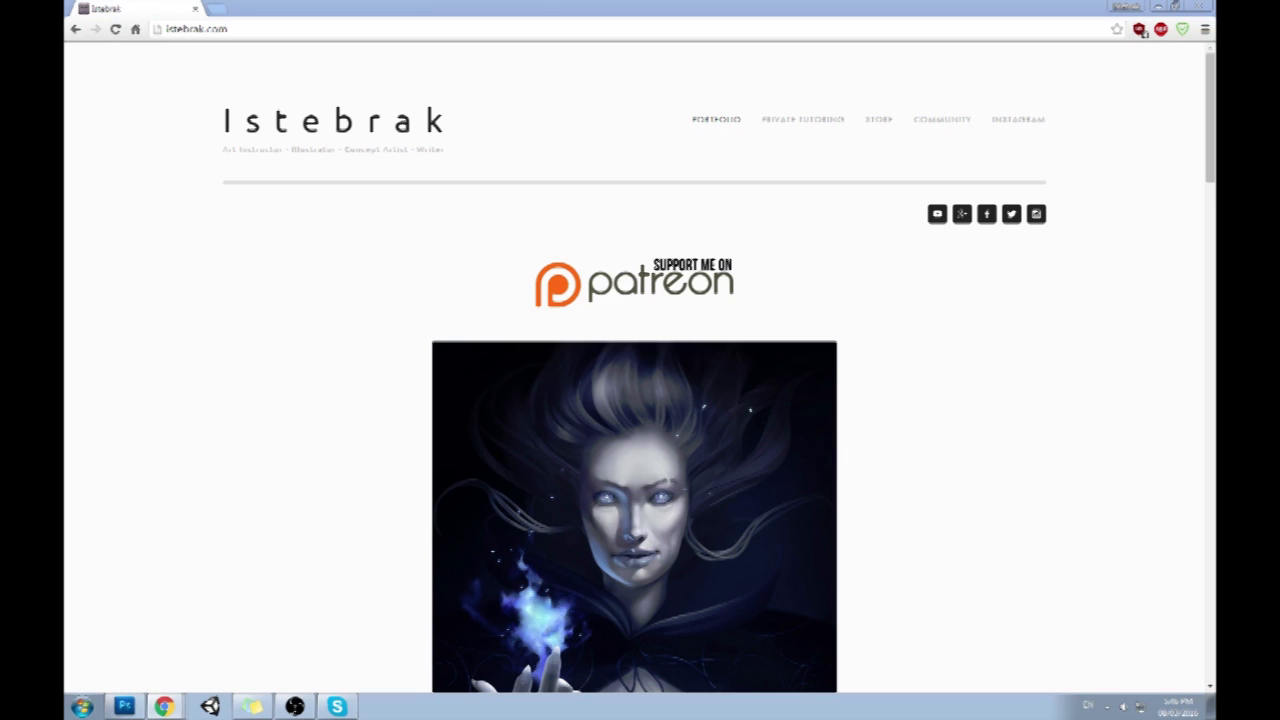
pyautogui.doubleClick(911, 14)
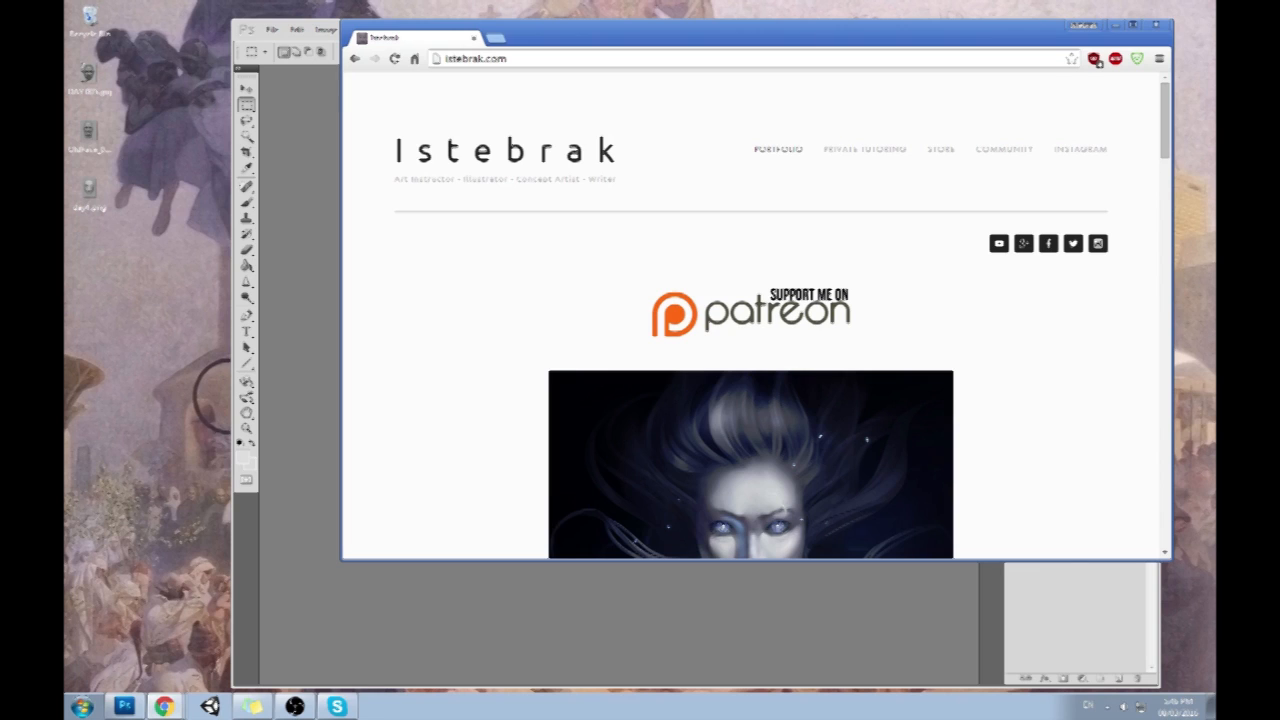
pyautogui.moveTo(800, 422); pyautogui.dragTo(109, 234)
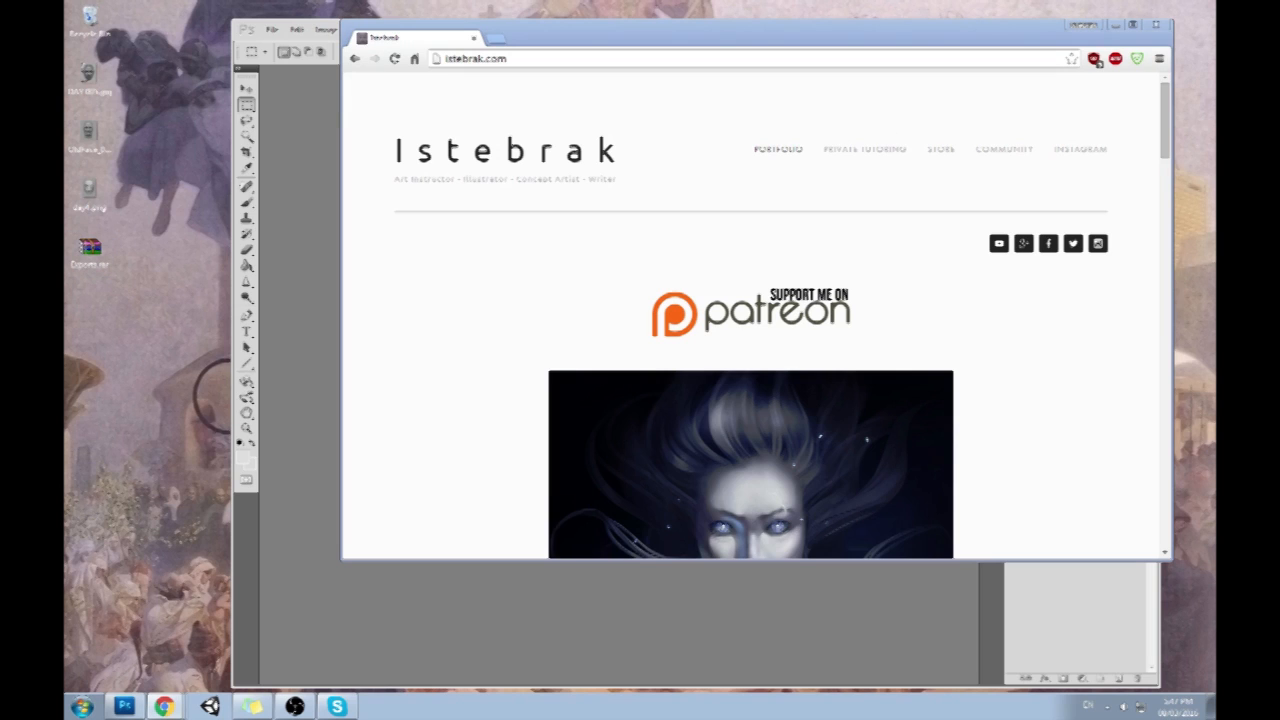
# Extract Exports.rar directly onto the desktop and launch the extracted PortraitStudio application
pyautogui.rightClick(90, 255)
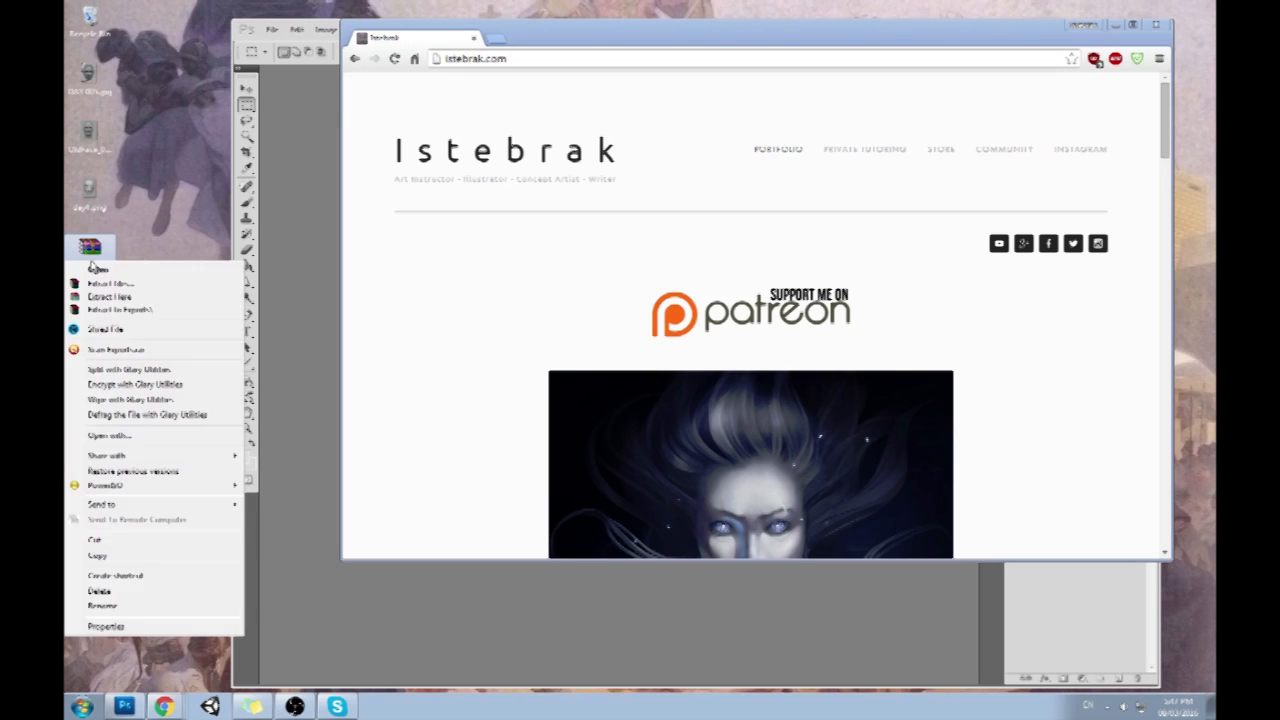
pyautogui.click(122, 294)
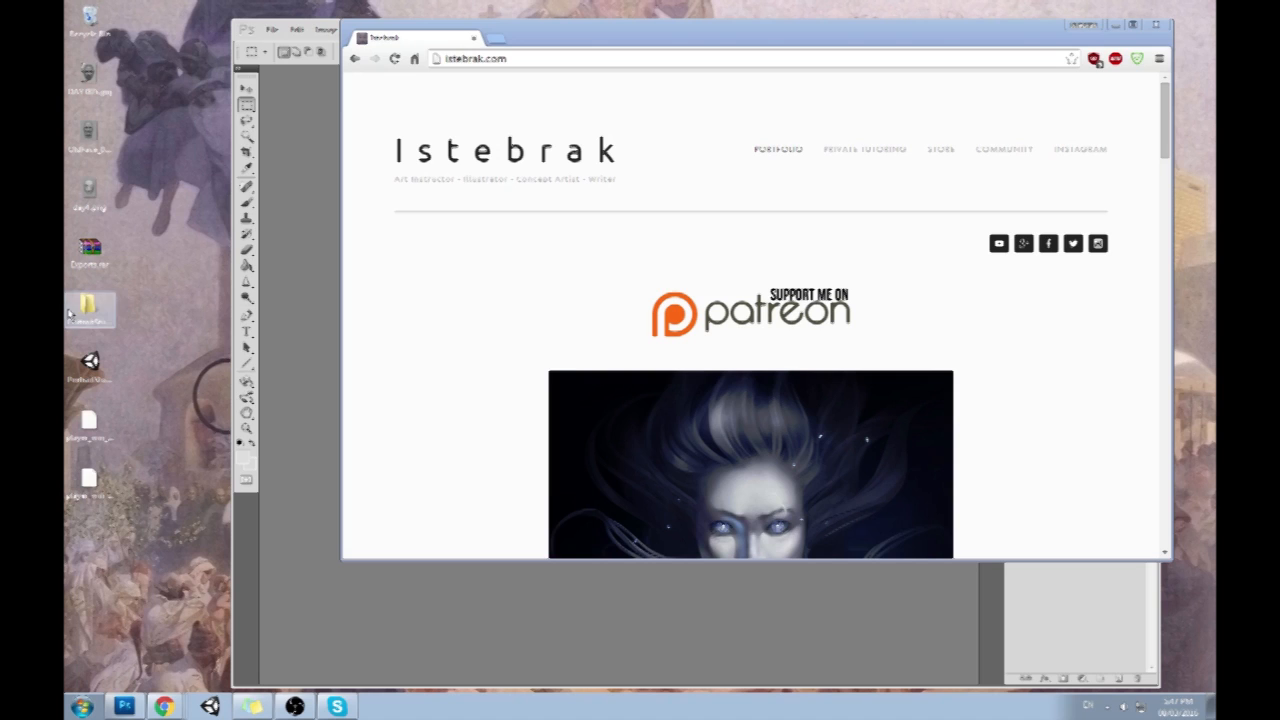
pyautogui.doubleClick(90, 362)
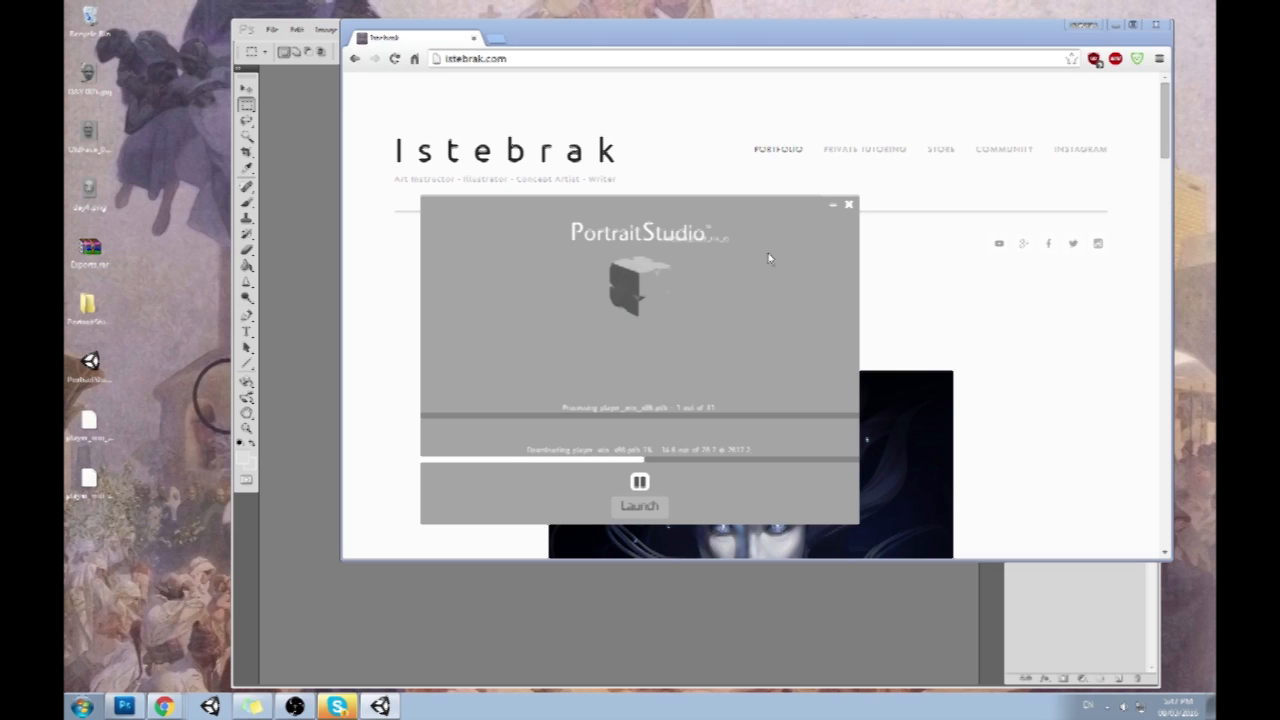
# Launch PortraitStudio from its updater window after the file downloads have finished
pyautogui.moveTo(746, 203)
pyautogui.mouseDown()
pyautogui.moveTo(723, 109)
pyautogui.moveTo(742, 218)
pyautogui.mouseUp()
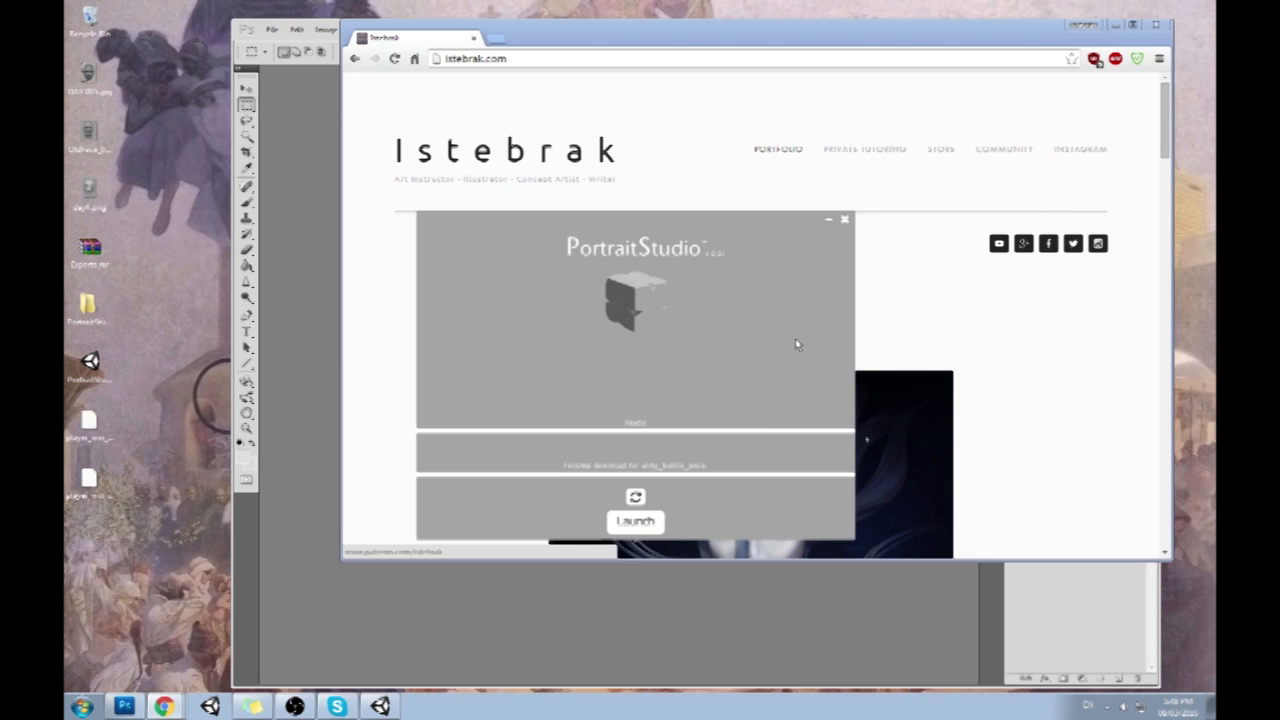
pyautogui.click(633, 521)
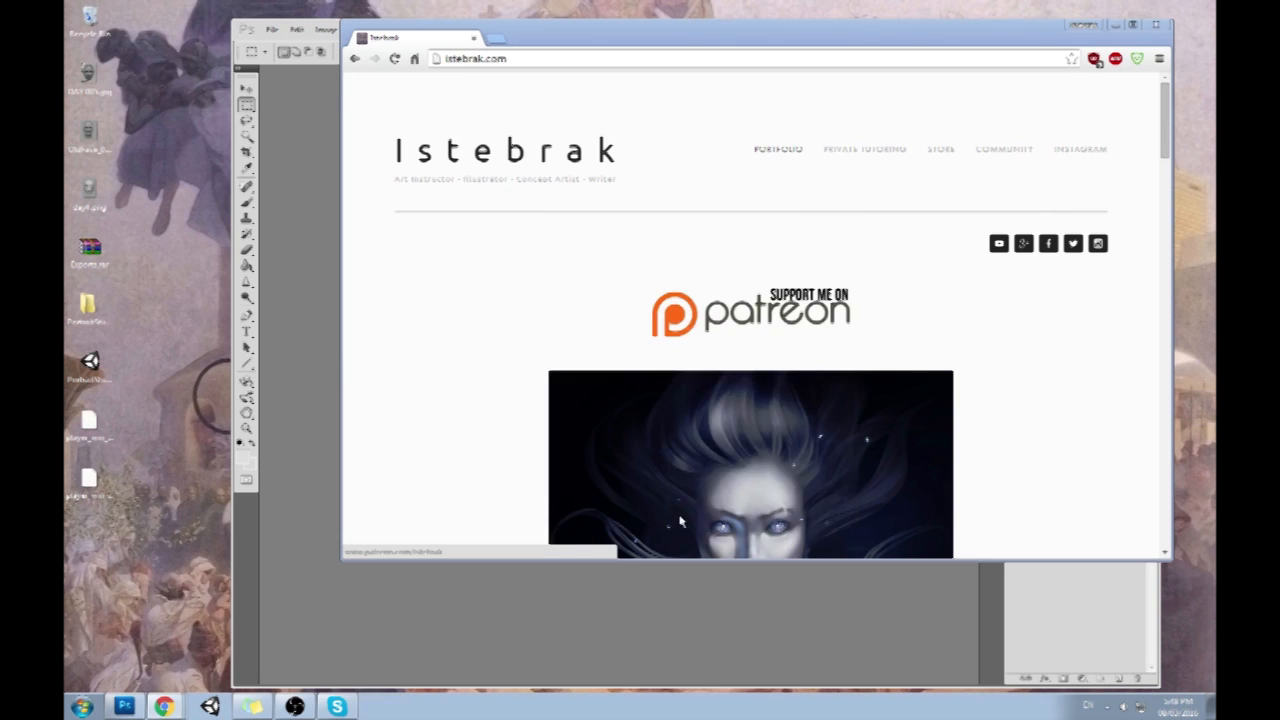
pyautogui.click(710, 493)
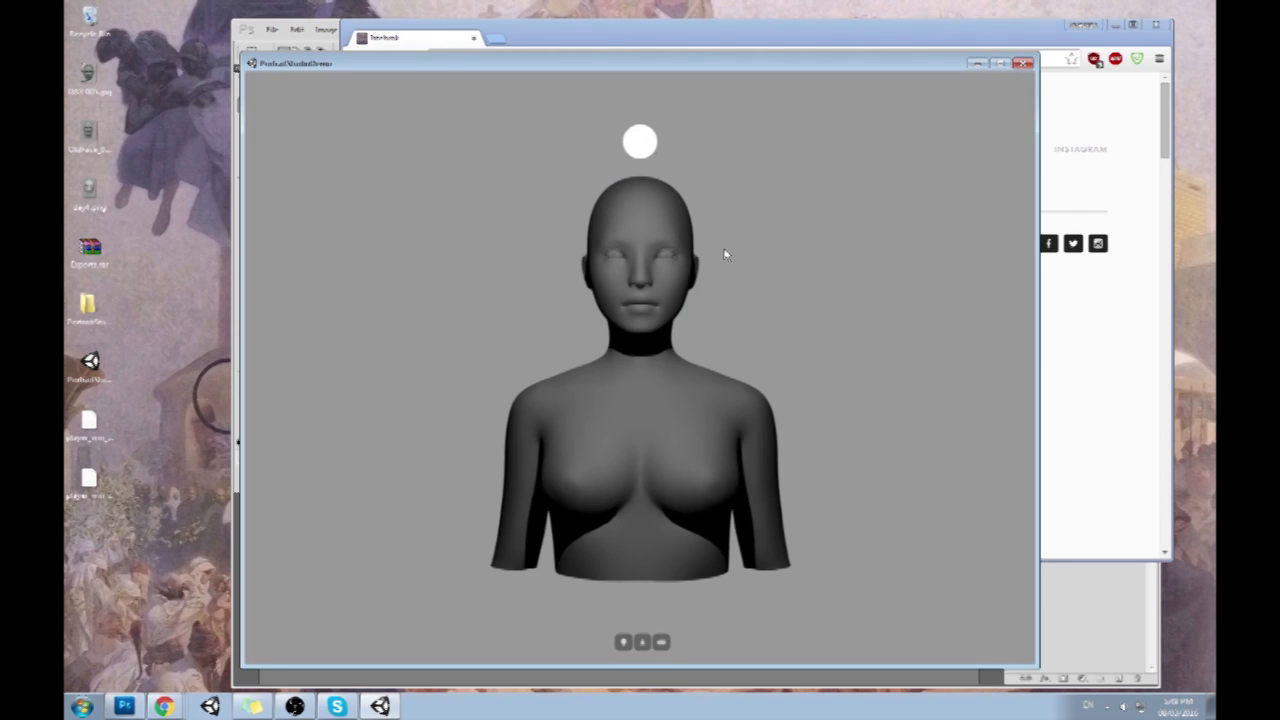
# Show the lighting controls beside the bust and move the first light to the upper right of the head
pyautogui.click(622, 642)
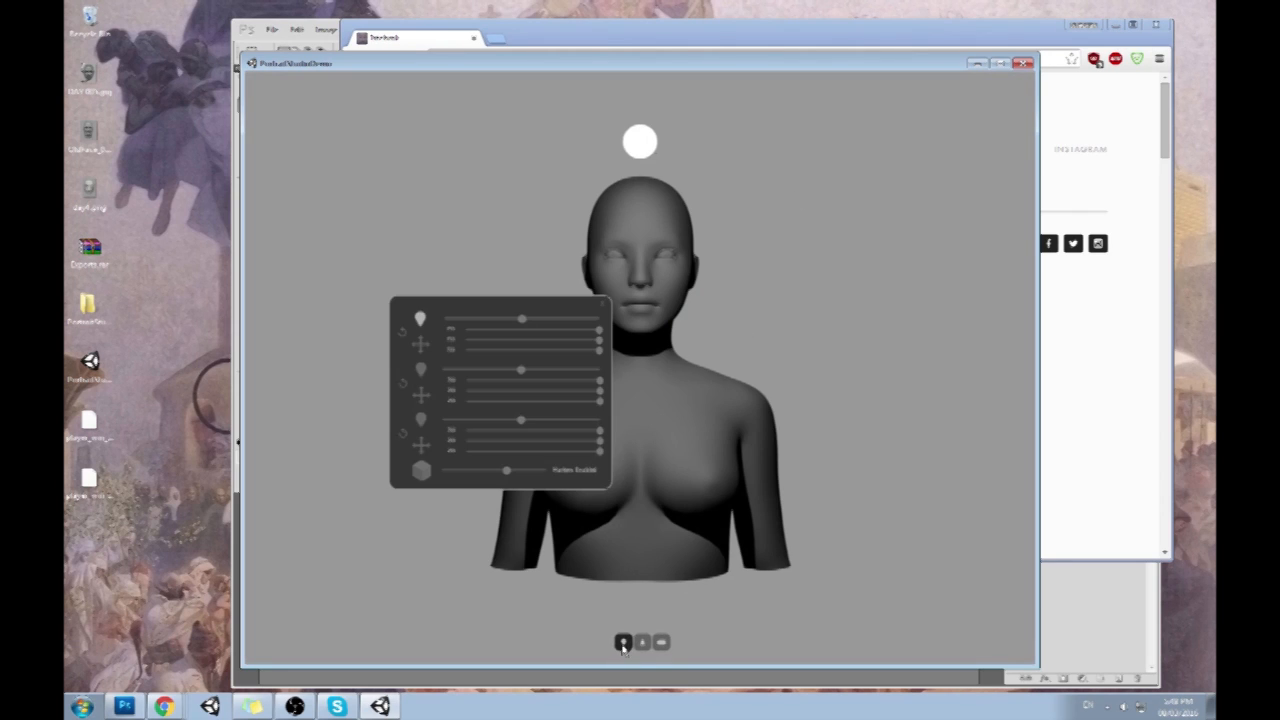
pyautogui.moveTo(567, 325); pyautogui.dragTo(316, 305)
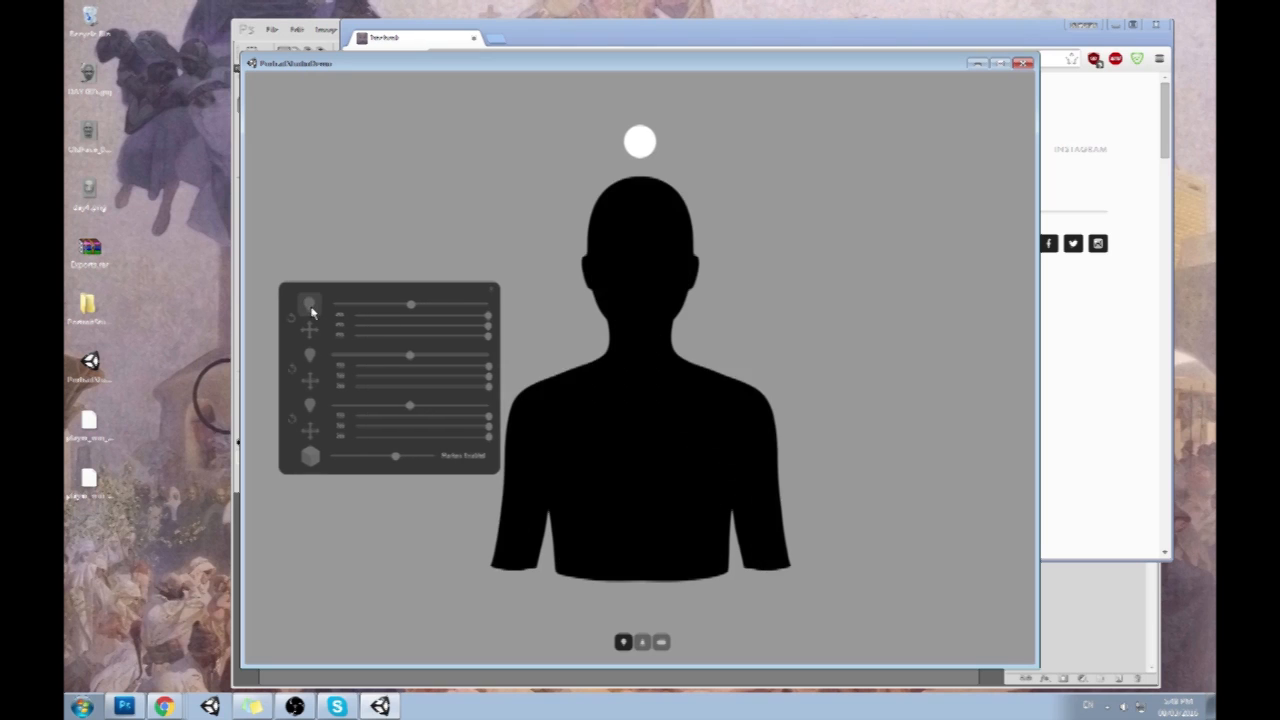
pyautogui.moveTo(309, 330); pyautogui.dragTo(382, 382)
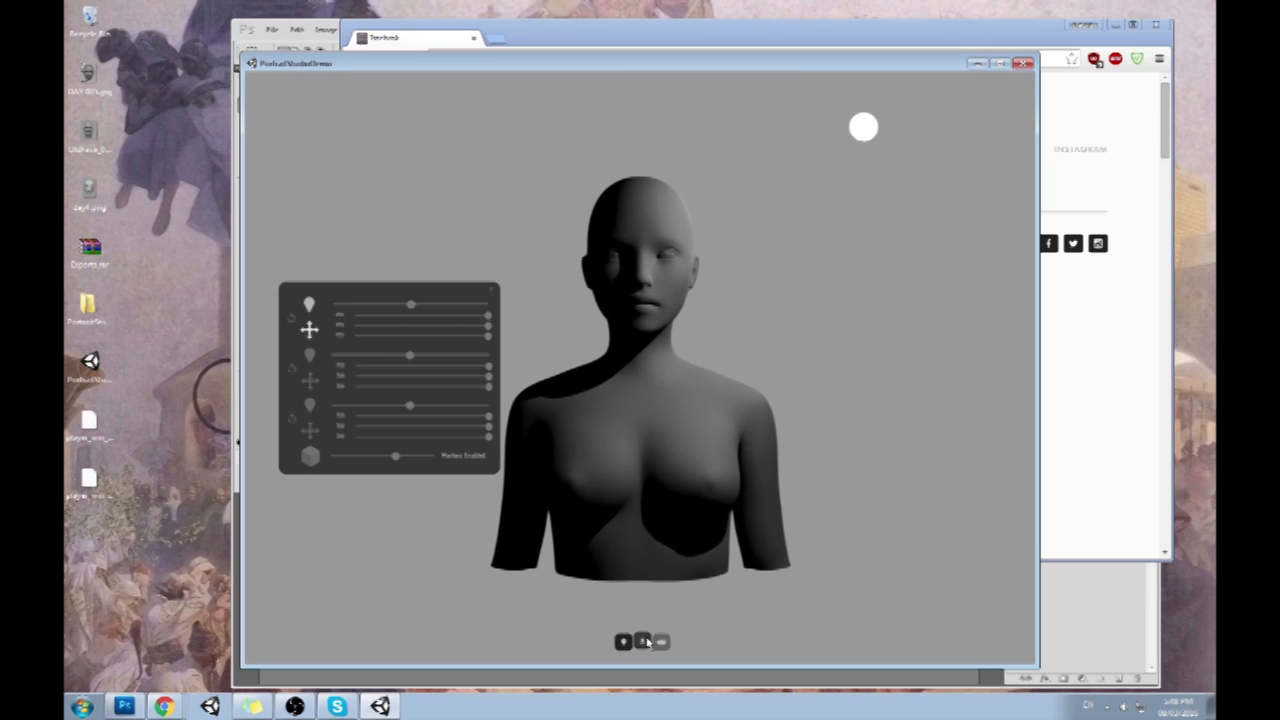
# Show the model's general settings and raise the first light's intensity to about 80%
pyautogui.click(642, 642)
pyautogui.click(1005, 247)
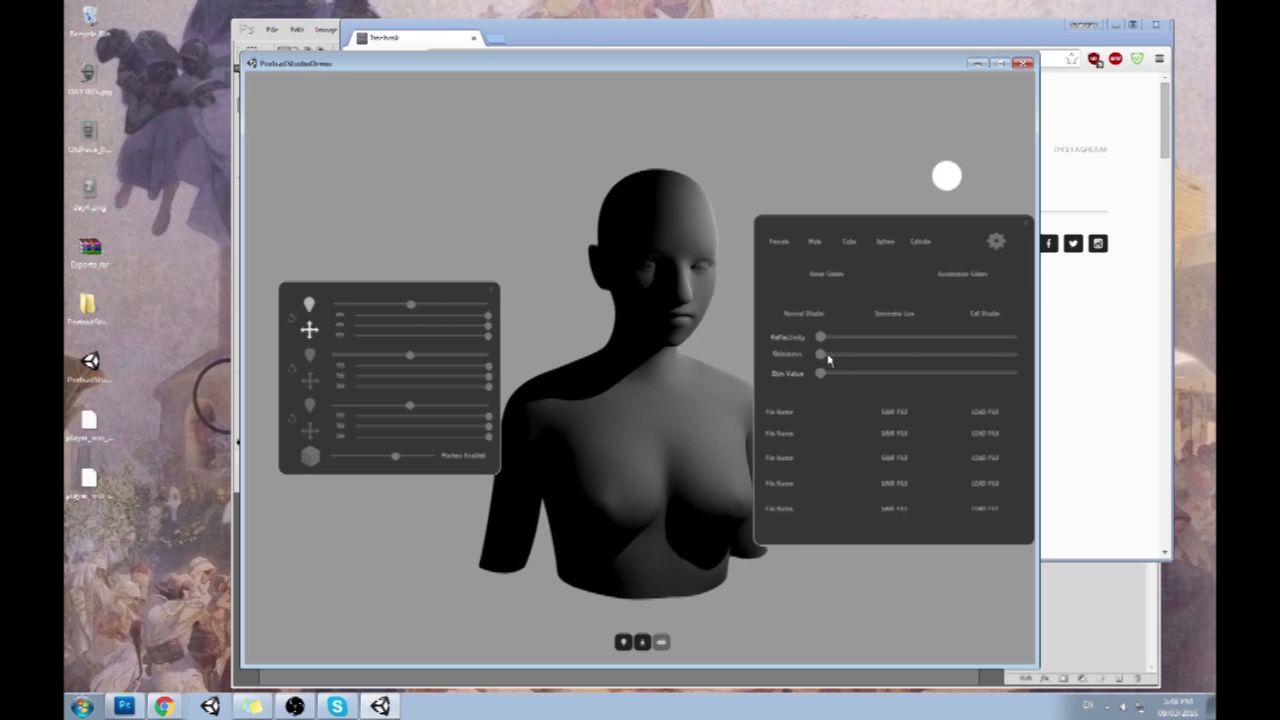
pyautogui.moveTo(410, 304); pyautogui.dragTo(455, 310)
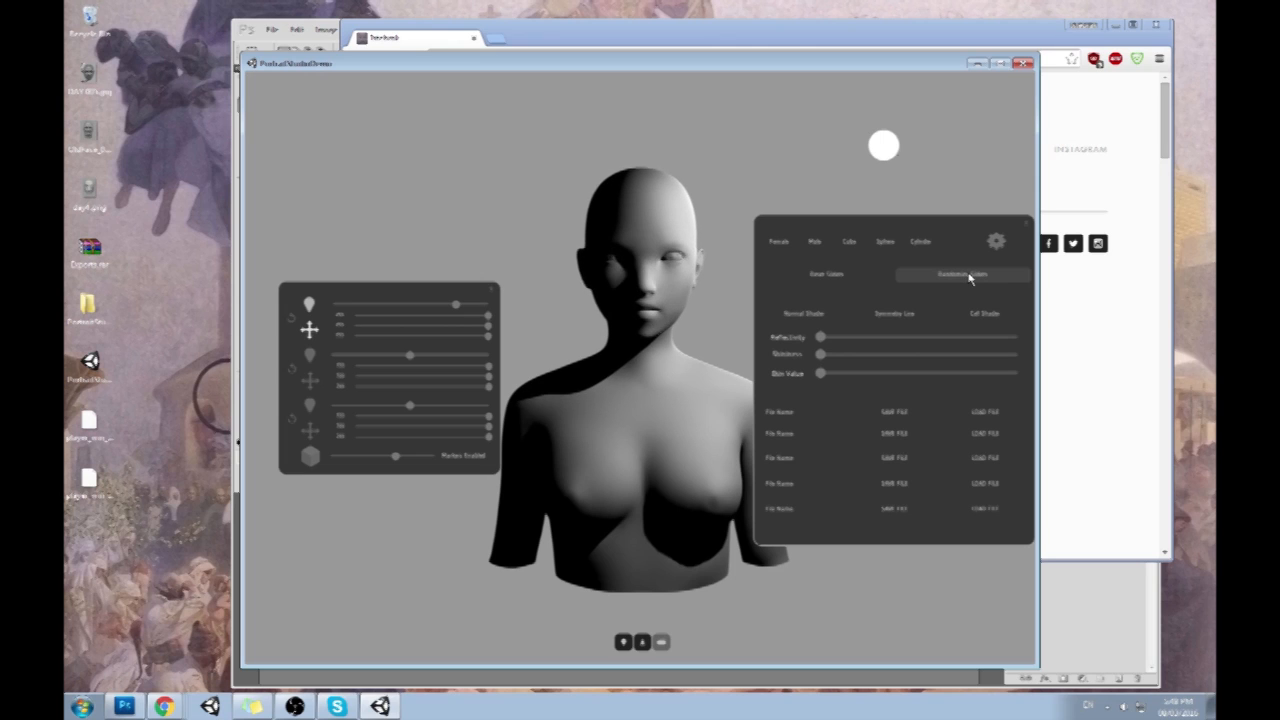
# Try out the skin's Reflectivity, then set Shininess to about 70% and Skin Value to about 30%
pyautogui.moveTo(820, 338); pyautogui.dragTo(1020, 338)
pyautogui.moveTo(835, 366)
pyautogui.mouseDown()
pyautogui.moveTo(1011, 363)
pyautogui.moveTo(966, 363)
pyautogui.moveTo(980, 367)
pyautogui.moveTo(974, 346)
pyautogui.moveTo(810, 350)
pyautogui.mouseUp()
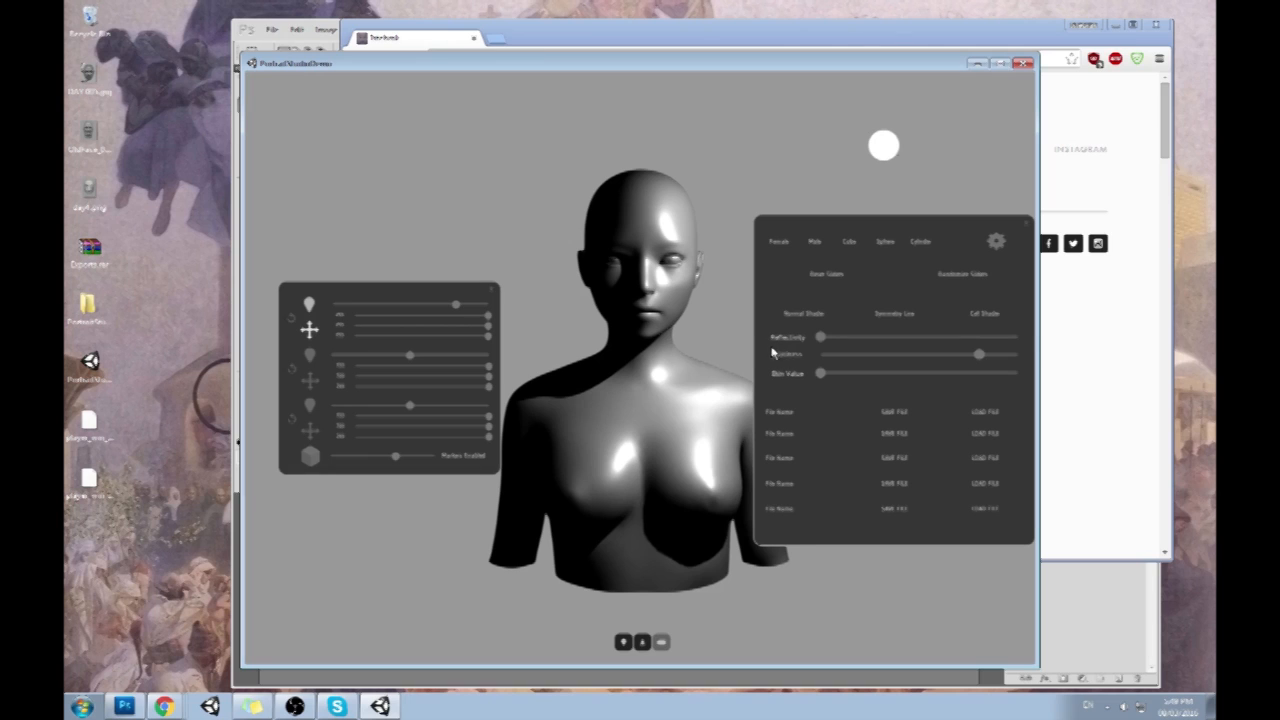
pyautogui.moveTo(972, 365)
pyautogui.mouseDown()
pyautogui.moveTo(917, 362)
pyautogui.moveTo(958, 366)
pyautogui.mouseUp()
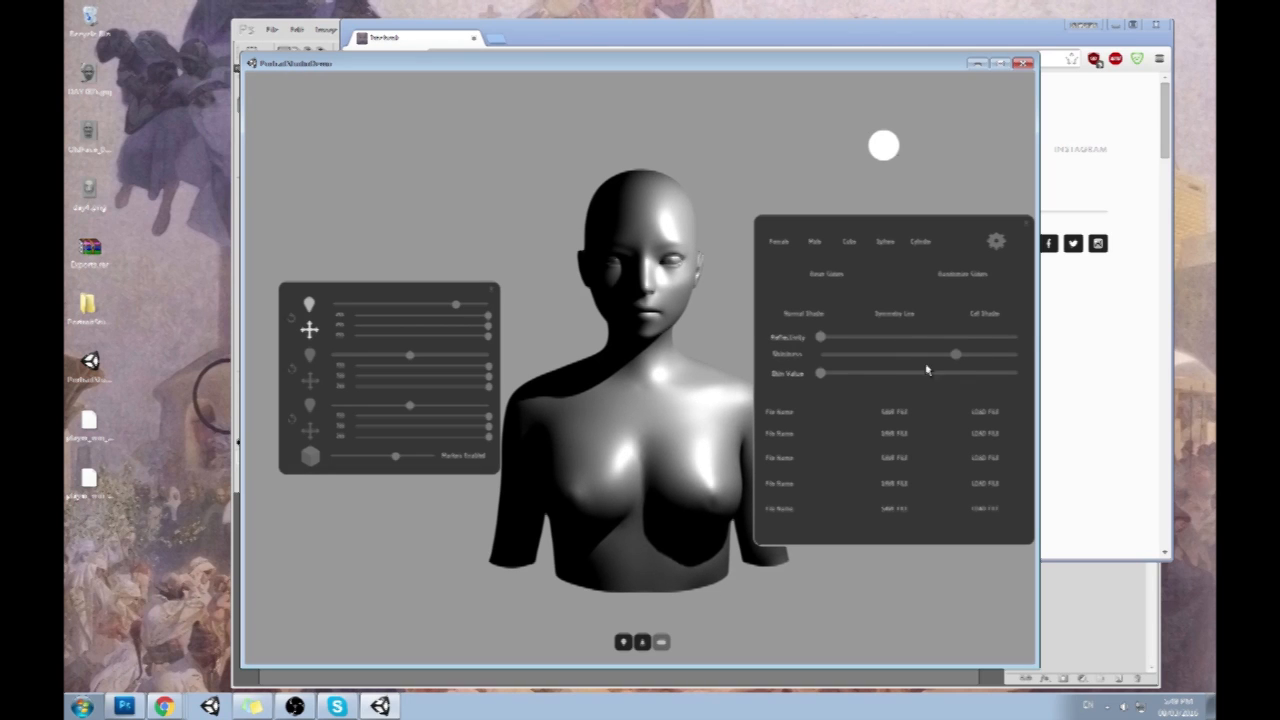
pyautogui.moveTo(818, 376)
pyautogui.mouseDown()
pyautogui.moveTo(1020, 378)
pyautogui.moveTo(851, 374)
pyautogui.moveTo(878, 374)
pyautogui.mouseUp()
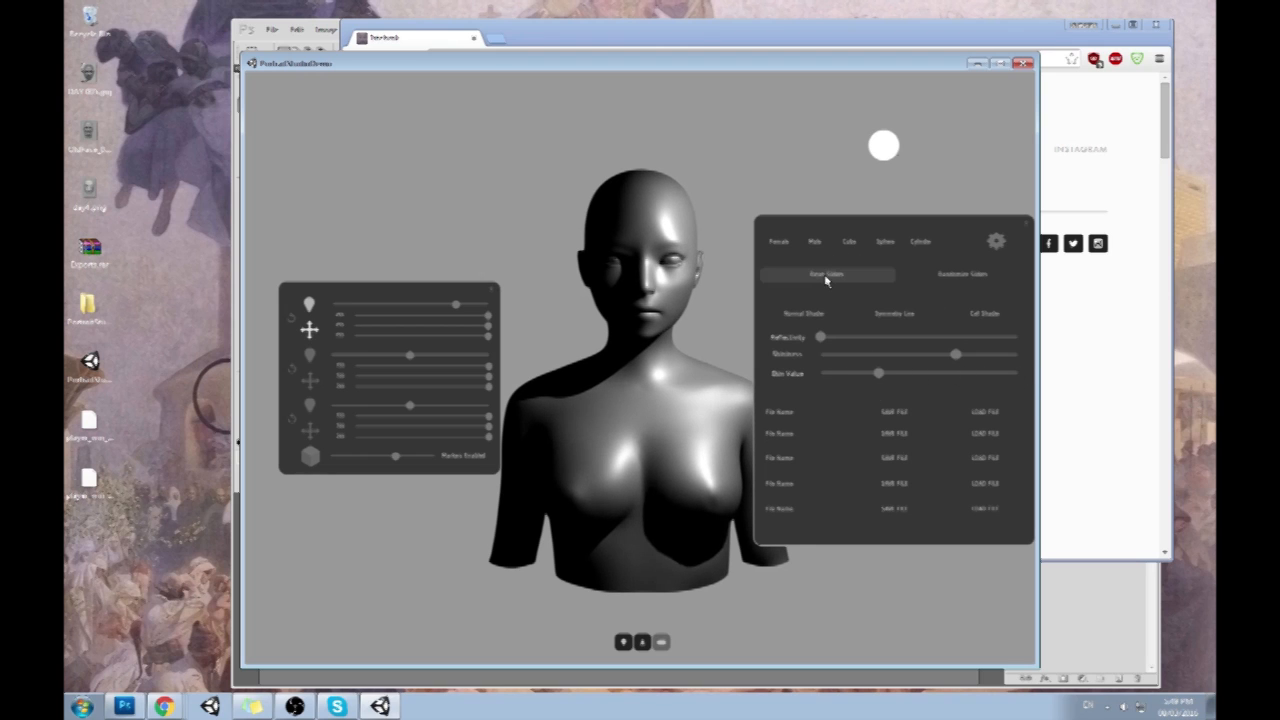
# Show the Female feature sliders and compare the Female bust with the Male one, returning to Female
pyautogui.click(779, 244)
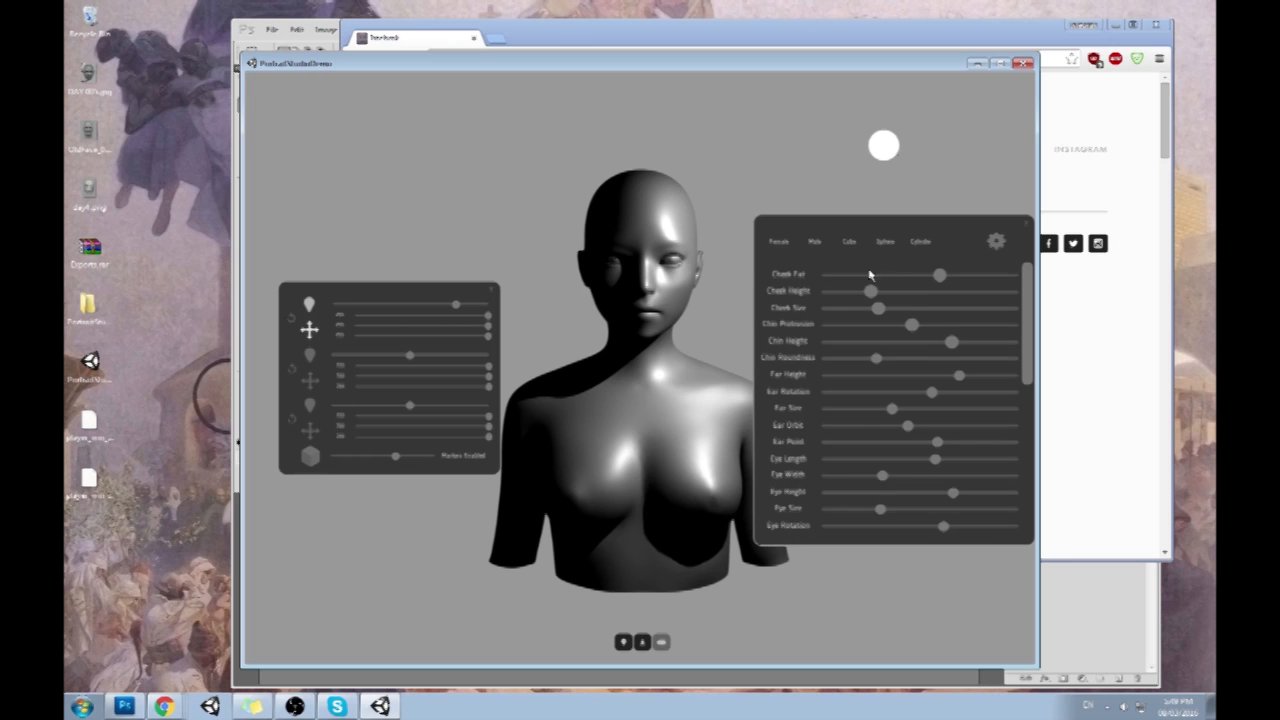
pyautogui.click(816, 245)
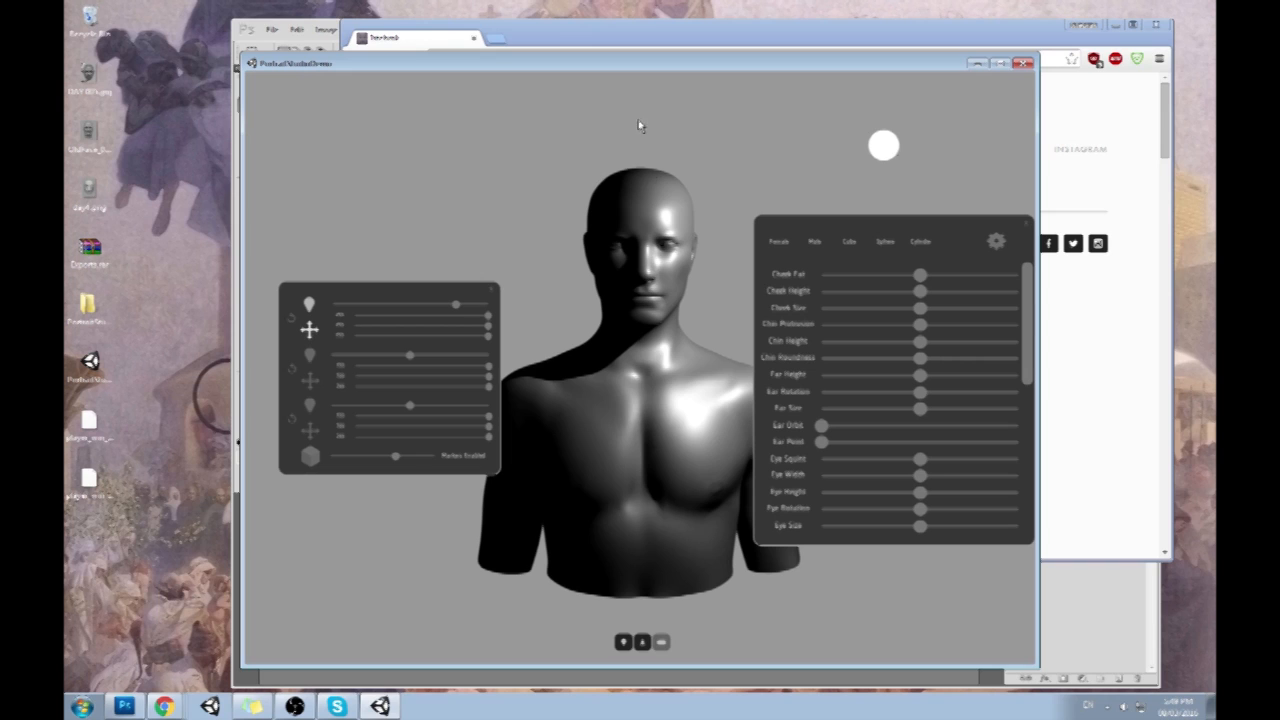
pyautogui.click(779, 242)
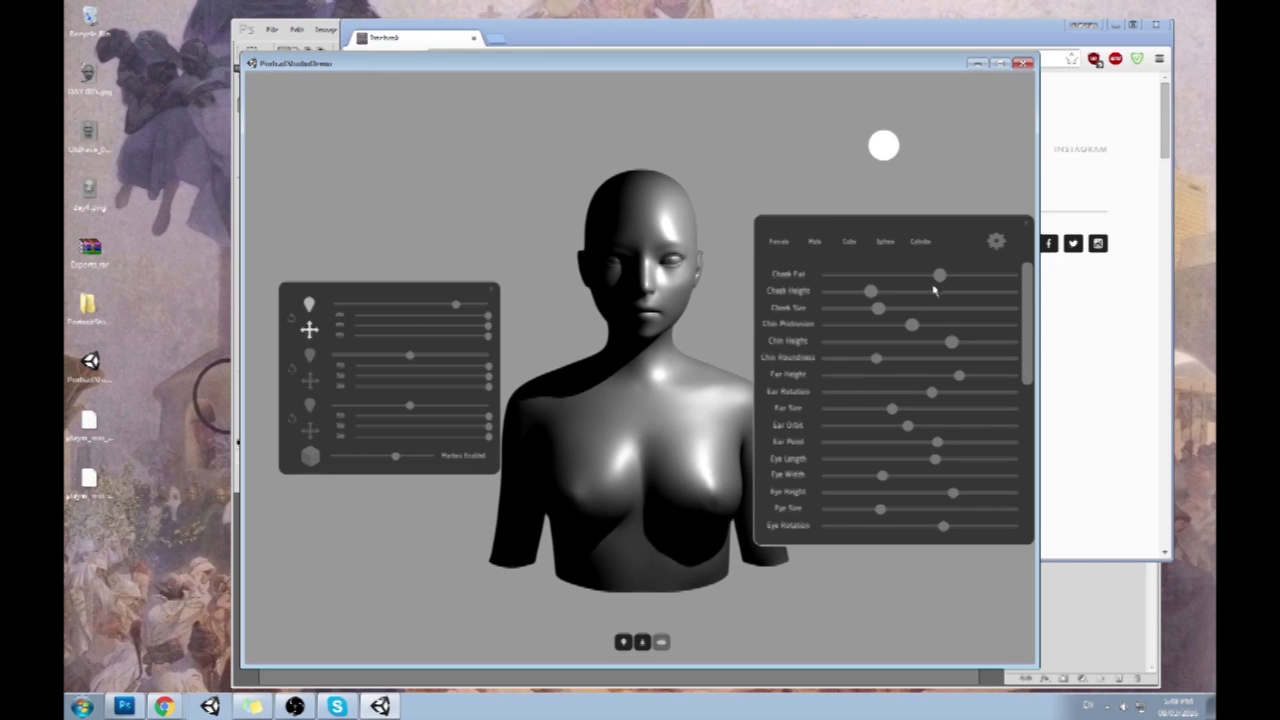
# Set the female face's Cheek Fat to its minimum and raise Cheek Height and the upper Nose Bridge value
pyautogui.moveTo(935, 287); pyautogui.dragTo(737, 288)
pyautogui.moveTo(871, 297); pyautogui.dragTo(947, 298)
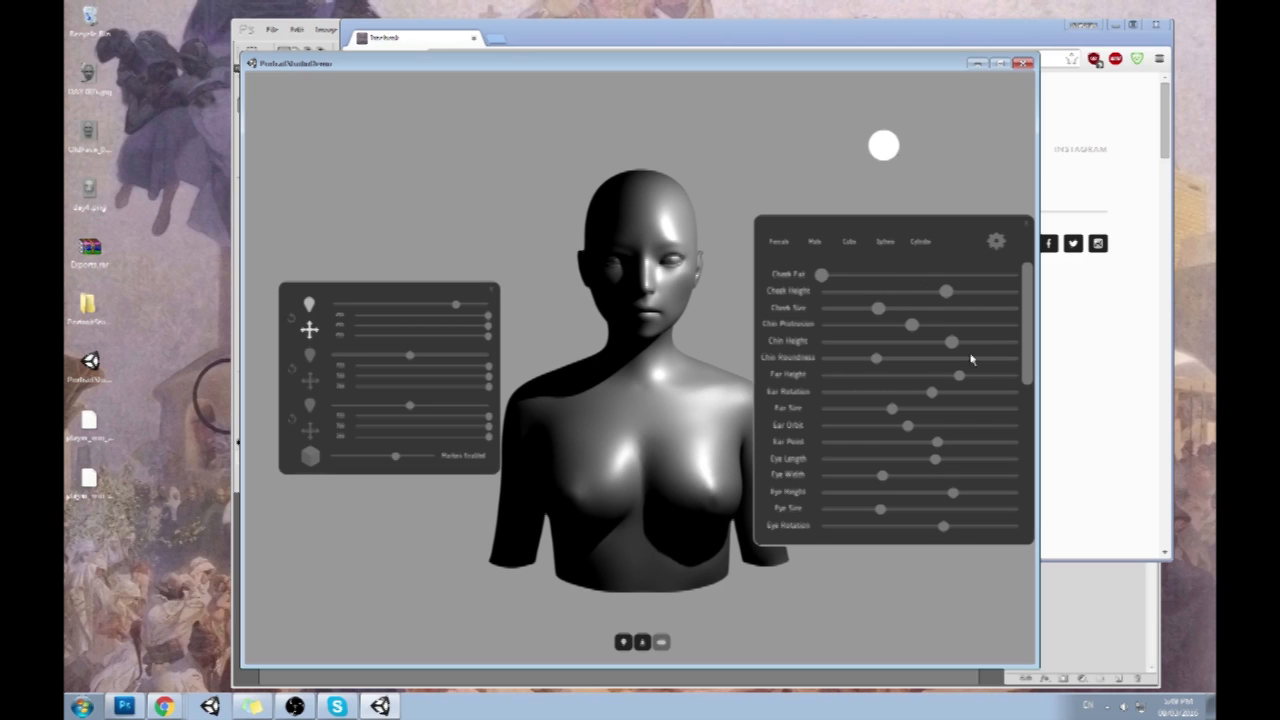
pyautogui.moveTo(1022, 340); pyautogui.dragTo(1000, 495)
pyautogui.moveTo(893, 443); pyautogui.dragTo(963, 441)
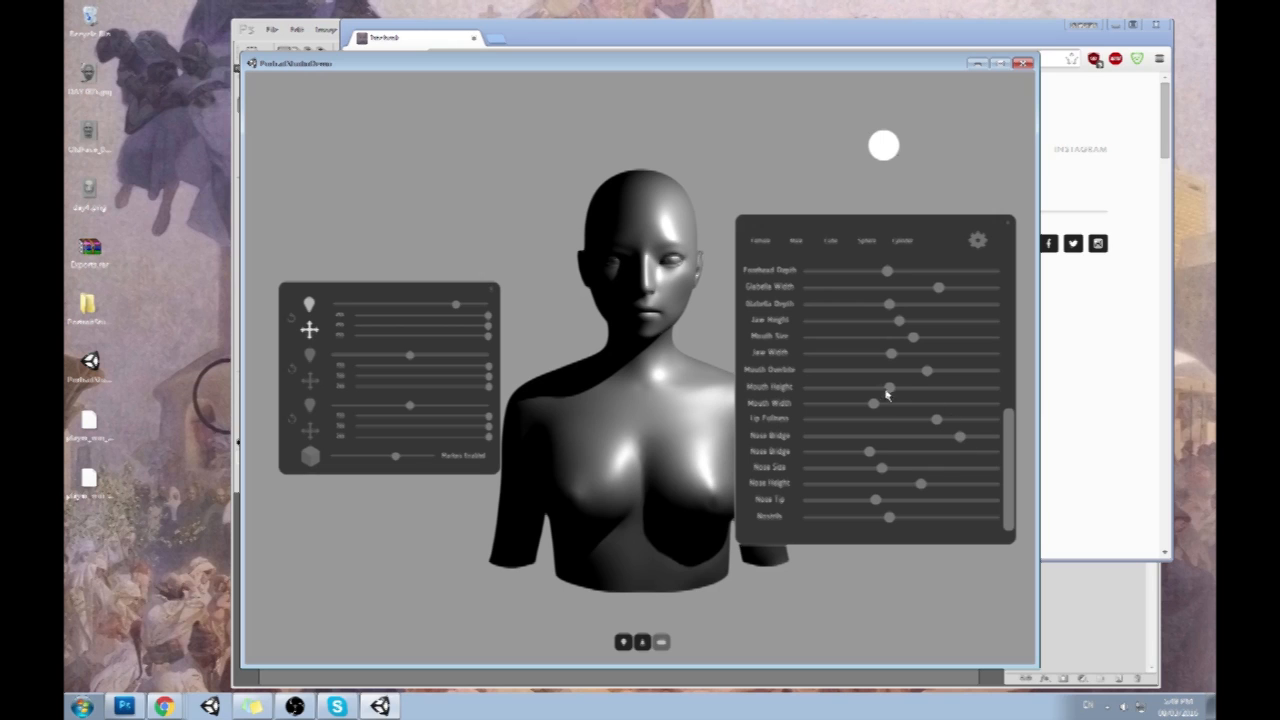
# Reduce Jaw Width and Nose Height, raise Mouth Size and Glabella Depth to about maximum, and increase Nose Tip and Nostrils
pyautogui.moveTo(891, 357)
pyautogui.mouseDown()
pyautogui.moveTo(998, 355)
pyautogui.moveTo(757, 370)
pyautogui.moveTo(878, 369)
pyautogui.mouseUp()
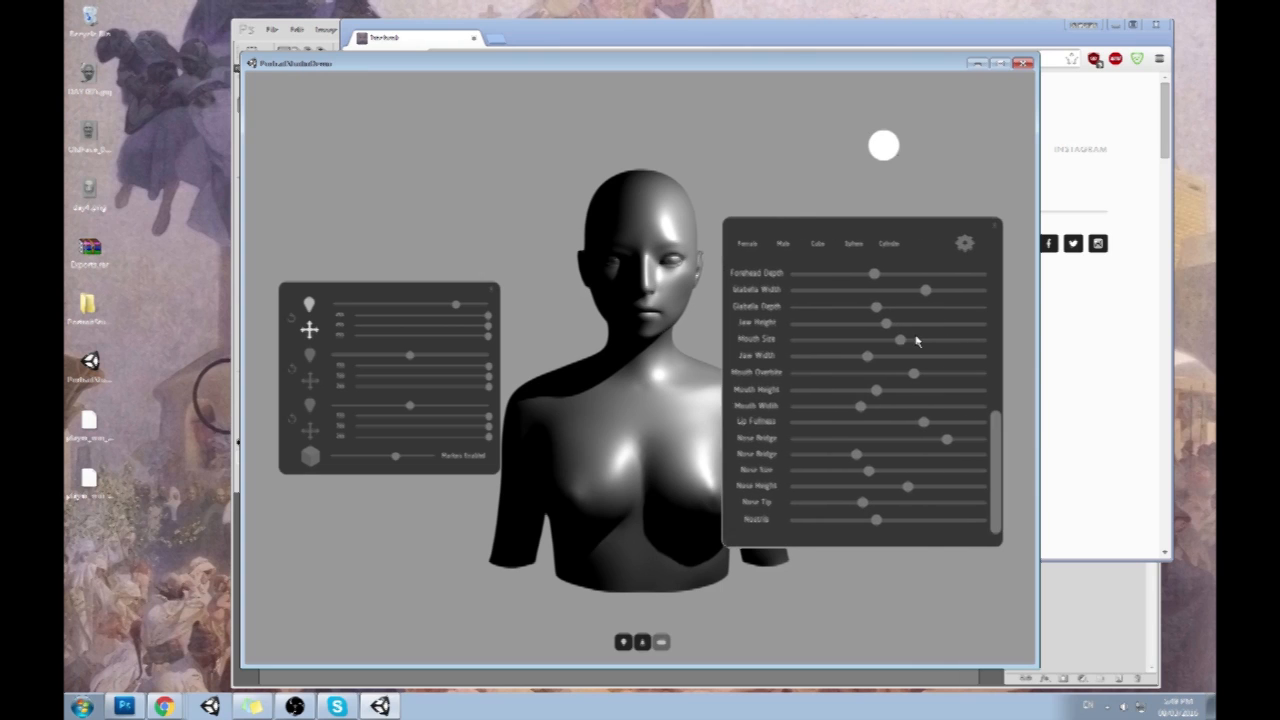
pyautogui.moveTo(910, 343); pyautogui.dragTo(985, 346)
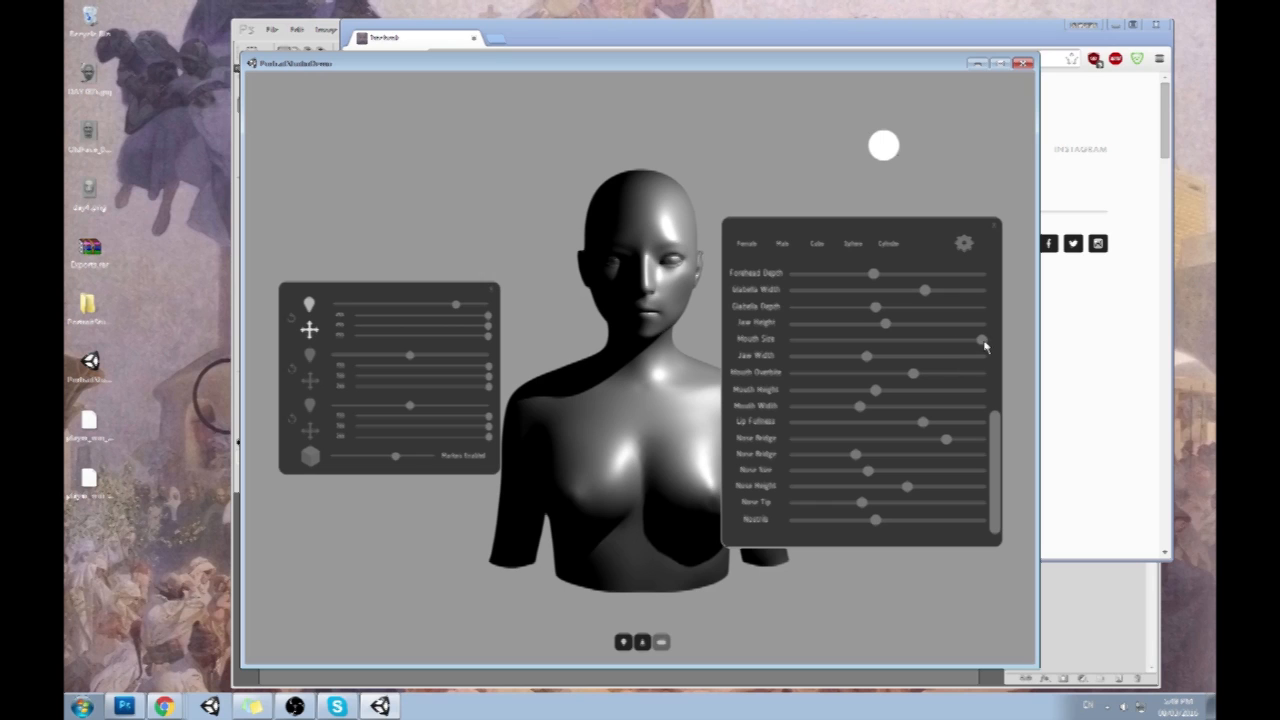
pyautogui.moveTo(886, 314); pyautogui.dragTo(998, 314)
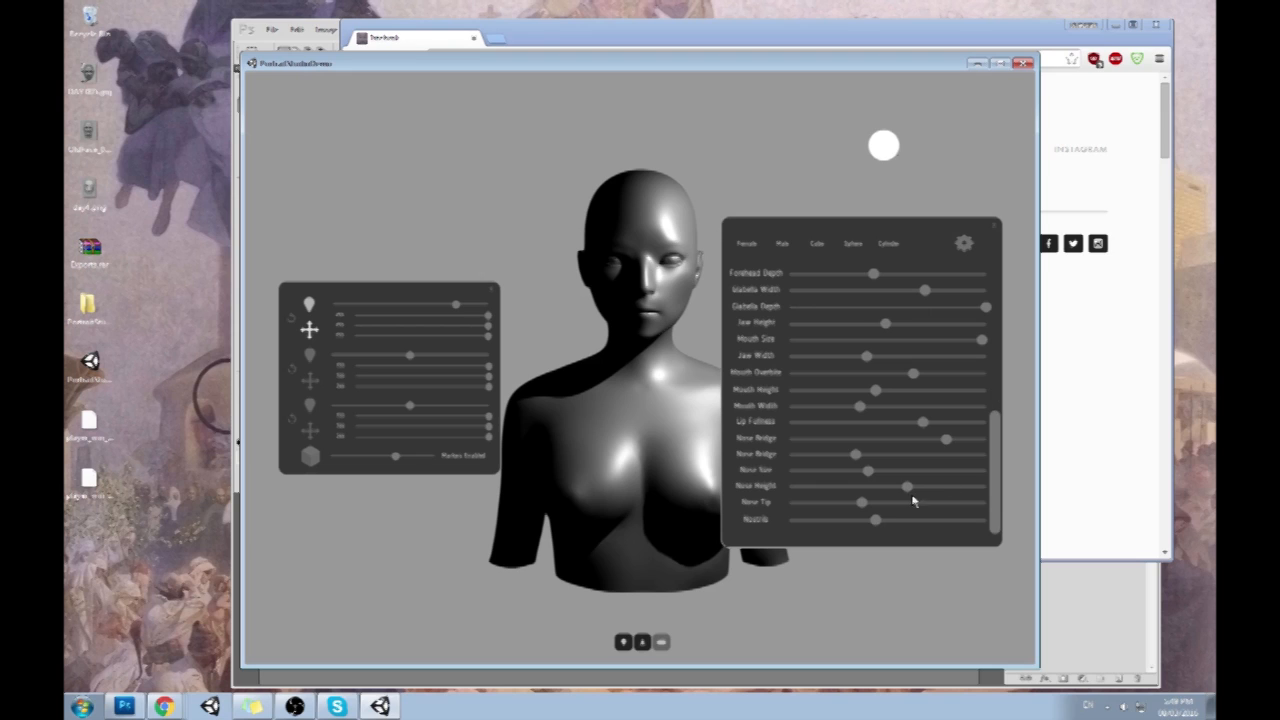
pyautogui.moveTo(909, 488); pyautogui.dragTo(812, 486)
pyautogui.moveTo(882, 507); pyautogui.dragTo(950, 522)
# Set the female face's Ear Orbit and Ear Point to their maximum values
pyautogui.scroll(5, 872, 352)
pyautogui.moveTo(875, 282); pyautogui.dragTo(987, 285)
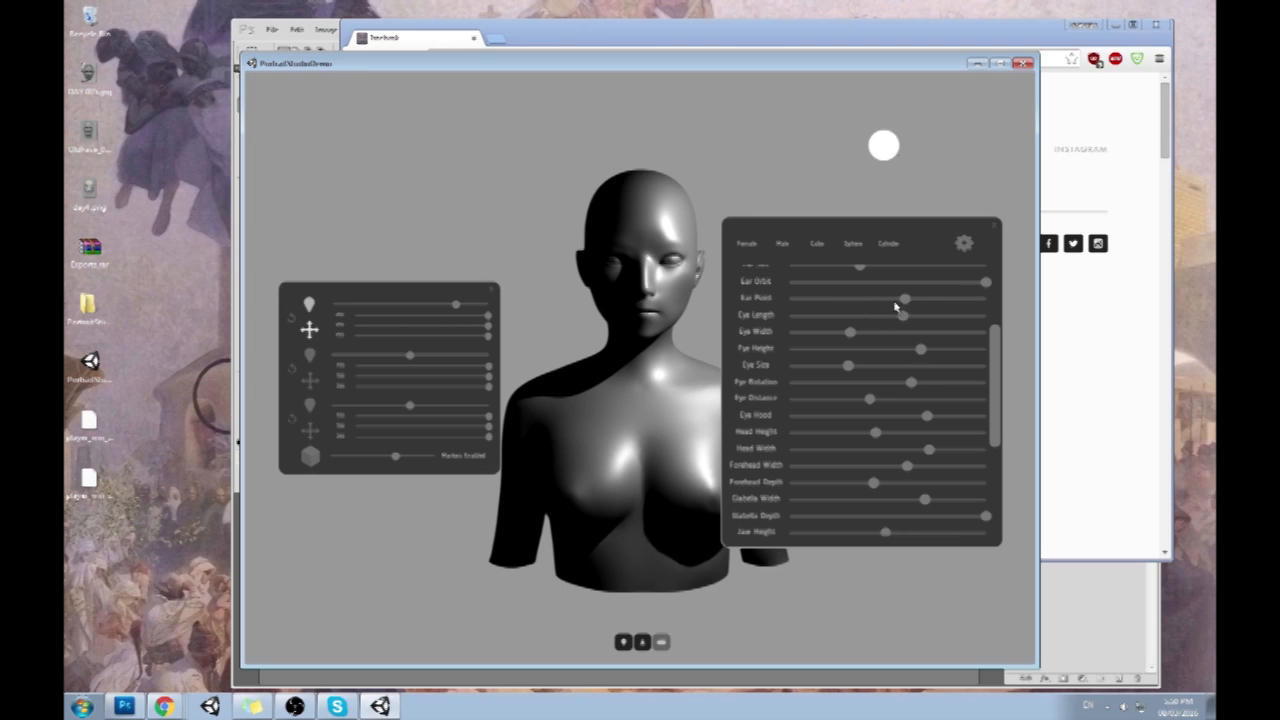
pyautogui.moveTo(946, 300); pyautogui.dragTo(1039, 312)
pyautogui.moveTo(950, 241); pyautogui.dragTo(896, 247)
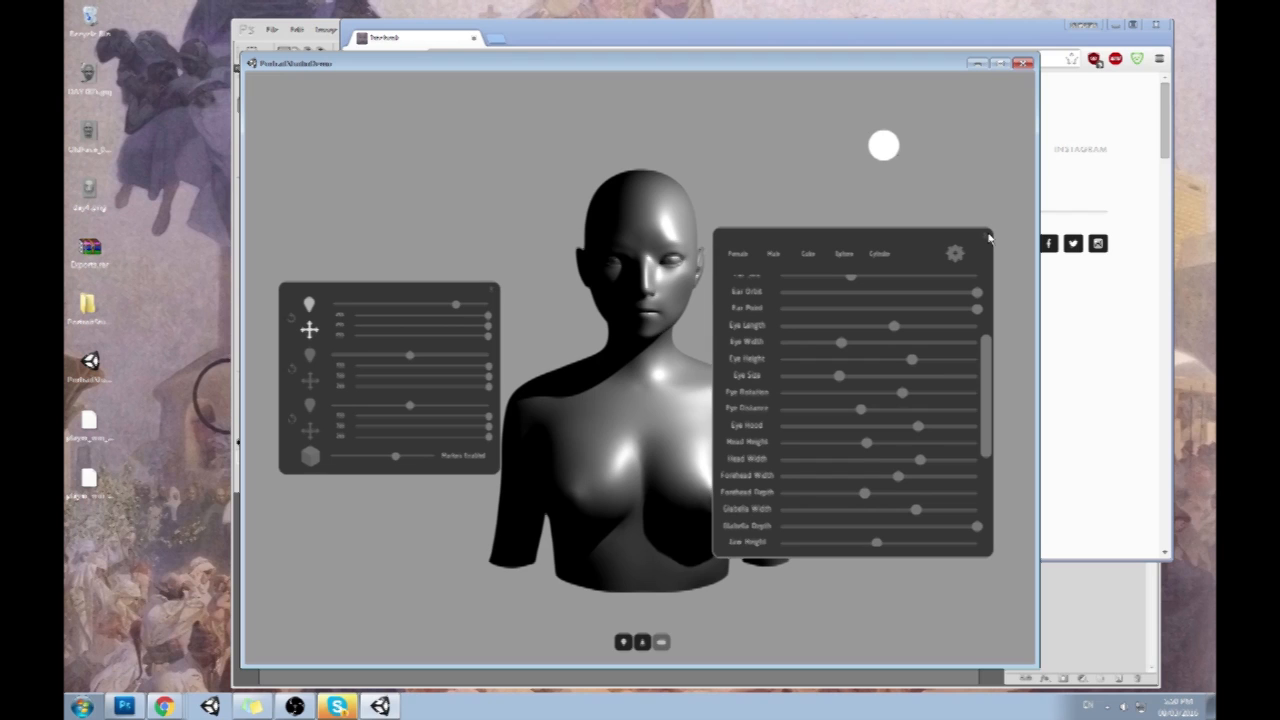
pyautogui.moveTo(993, 385); pyautogui.dragTo(976, 505)
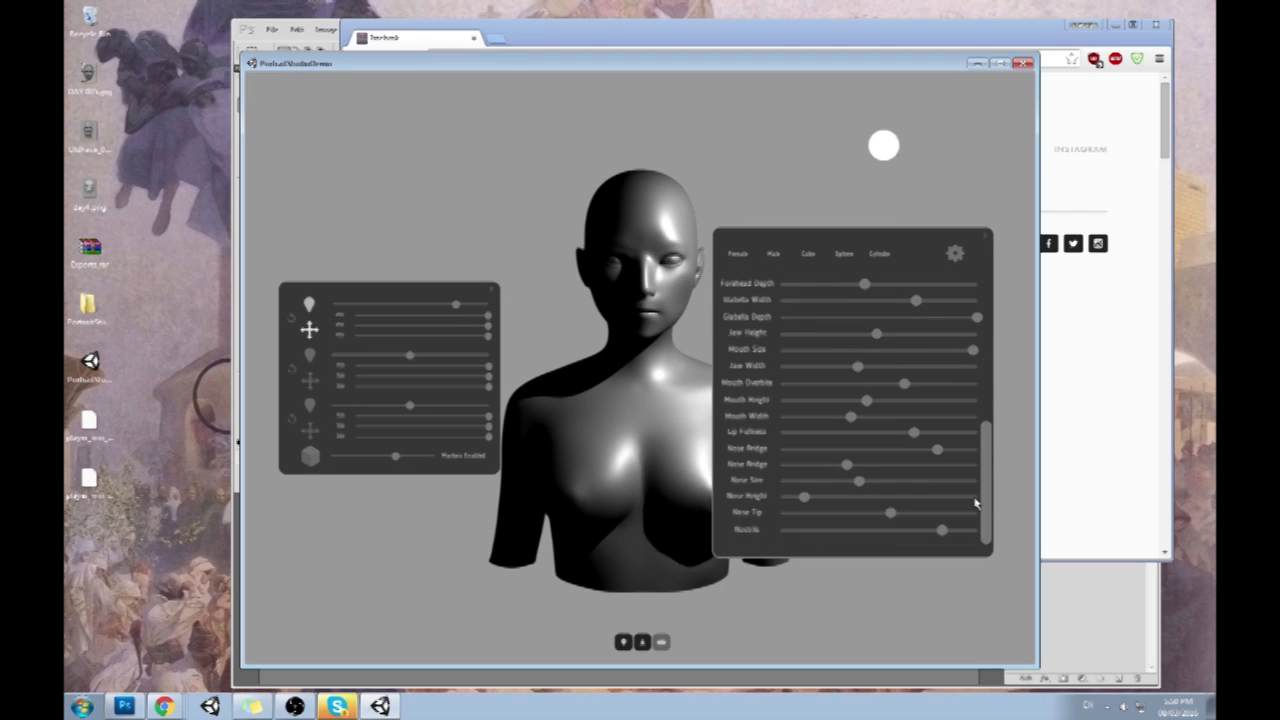
pyautogui.moveTo(987, 458); pyautogui.dragTo(962, 297)
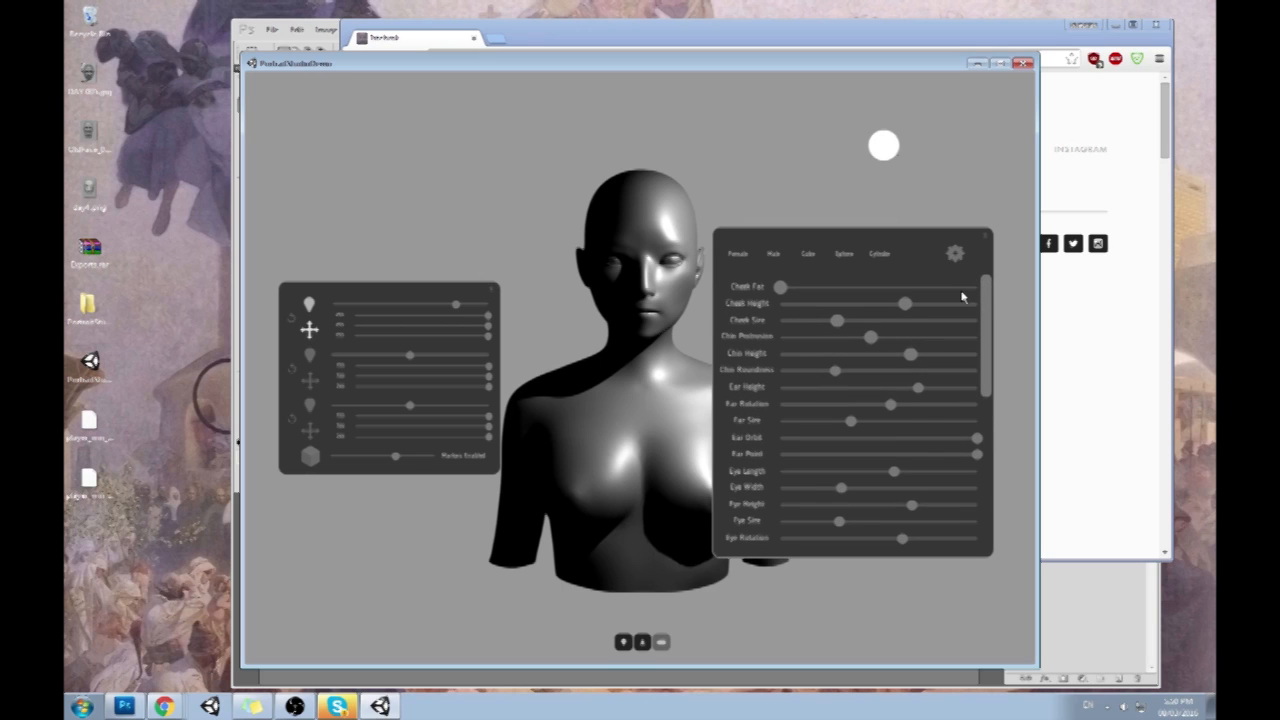
# Switch to the Male model and randomize its facial feature sliders several times
pyautogui.click(773, 256)
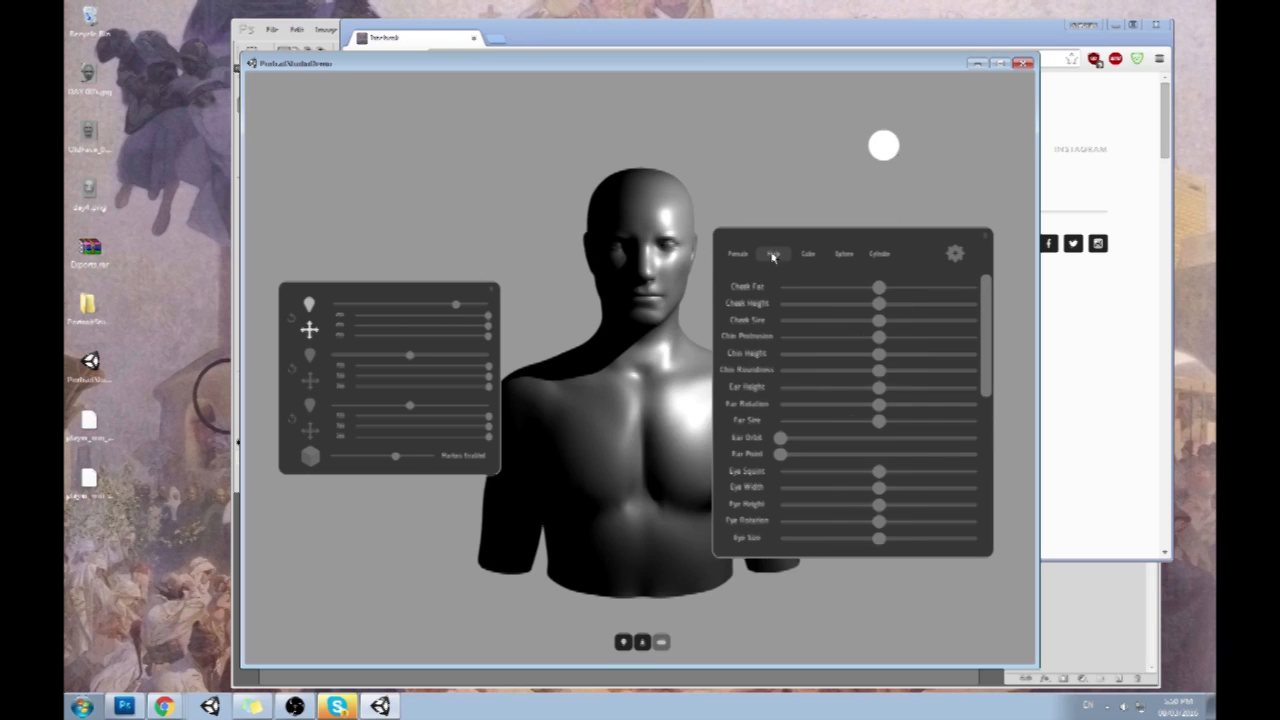
pyautogui.click(955, 256)
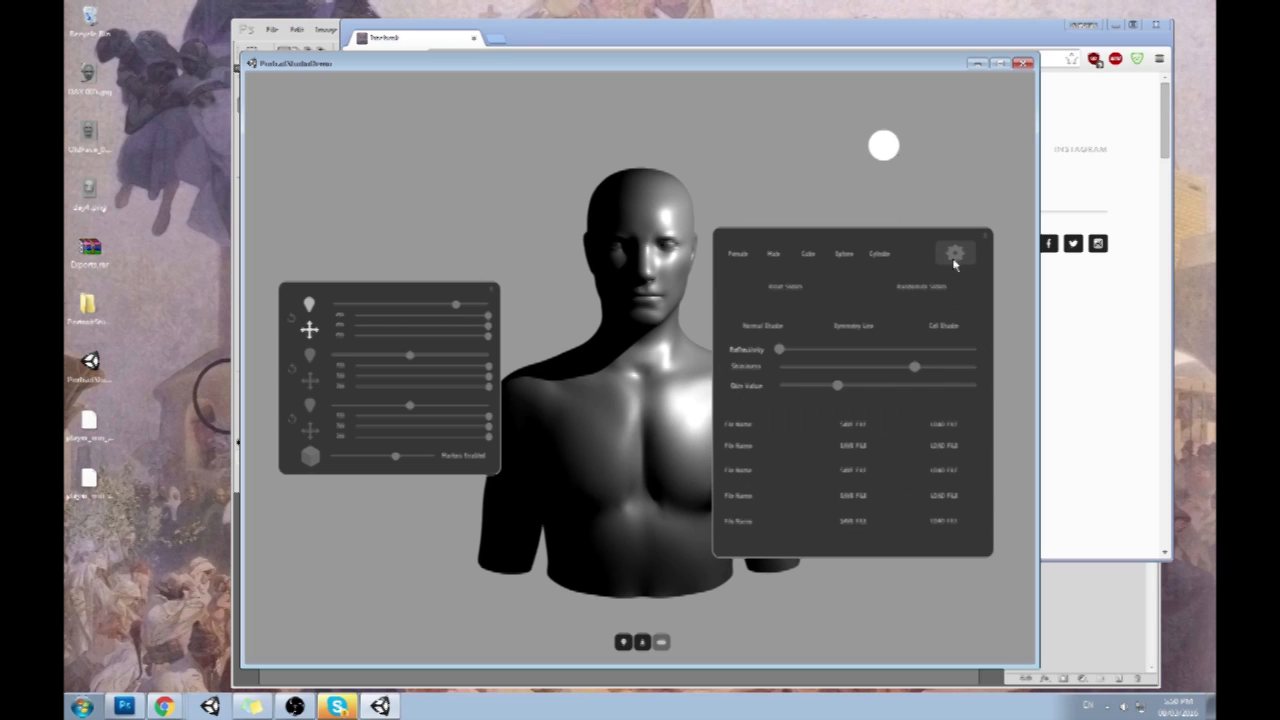
pyautogui.click(931, 294)
pyautogui.click(931, 294)
pyautogui.click(931, 295)
pyautogui.click(929, 296)
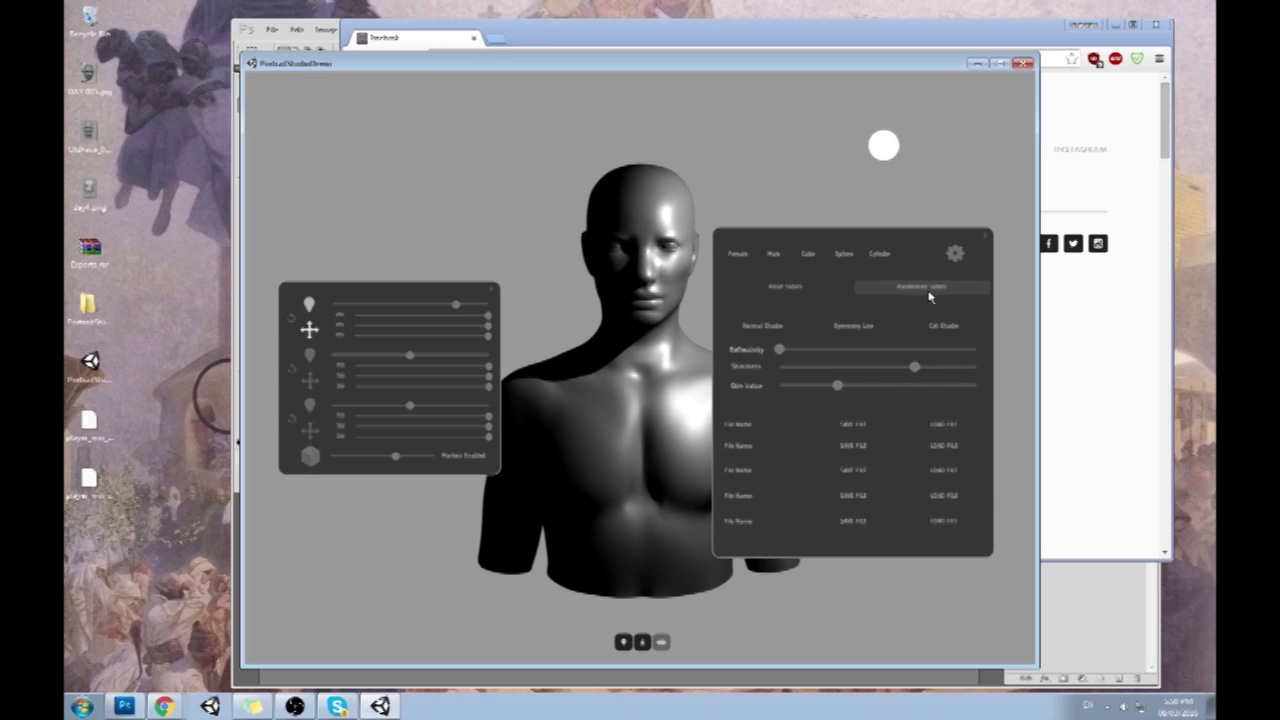
pyautogui.click(929, 293)
pyautogui.click(929, 293)
# Set the skin's Shininess to zero and randomize the male face until a new variation is produced
pyautogui.moveTo(919, 368); pyautogui.dragTo(770, 370)
pyautogui.click(924, 289)
pyautogui.click(927, 293)
pyautogui.click(927, 293)
pyautogui.click(927, 293)
pyautogui.click(927, 293)
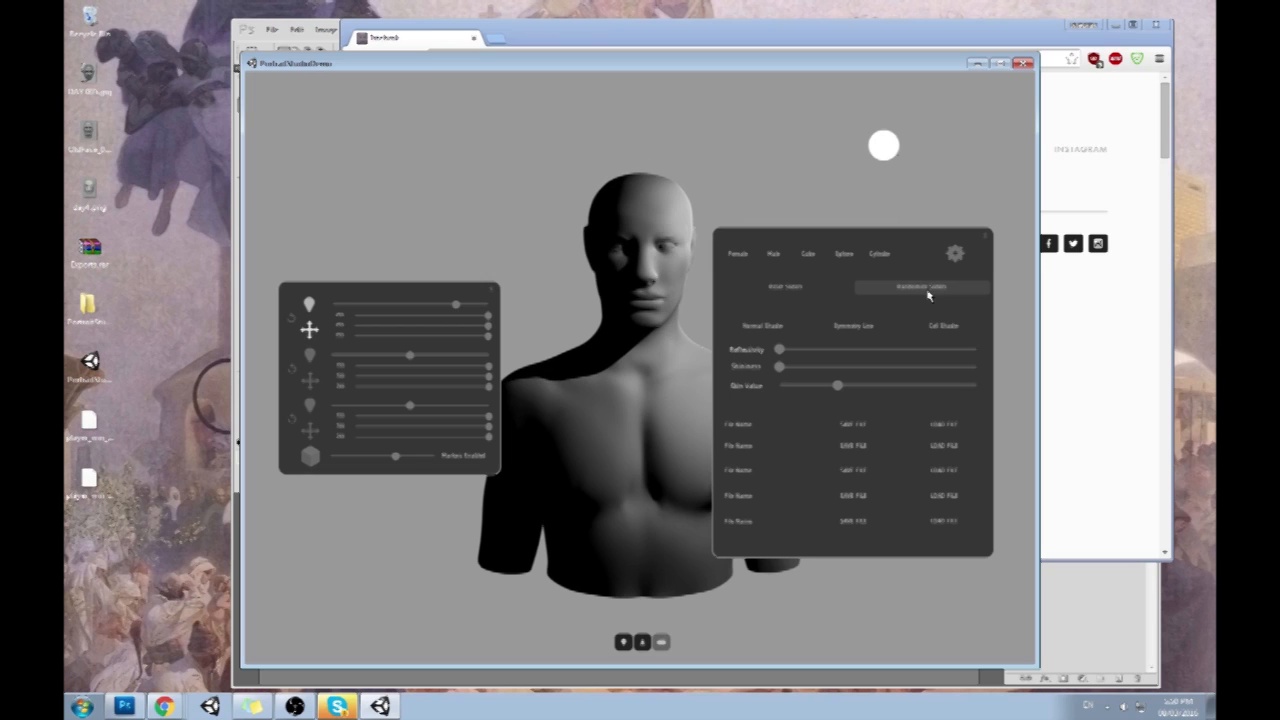
# Turn on the second light, move it down and to the left of the bust, and raise its intensity to about 80%
pyautogui.click(309, 356)
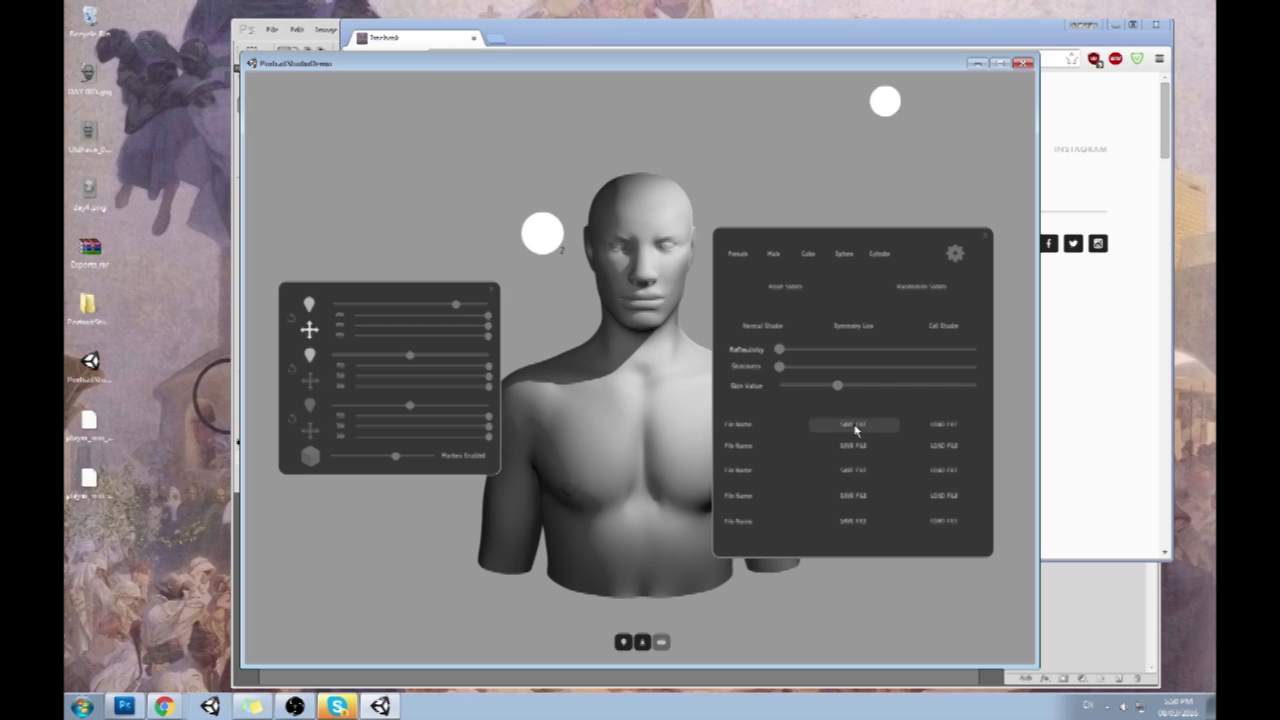
pyautogui.click(945, 427)
pyautogui.click(310, 382)
pyautogui.press('Down')
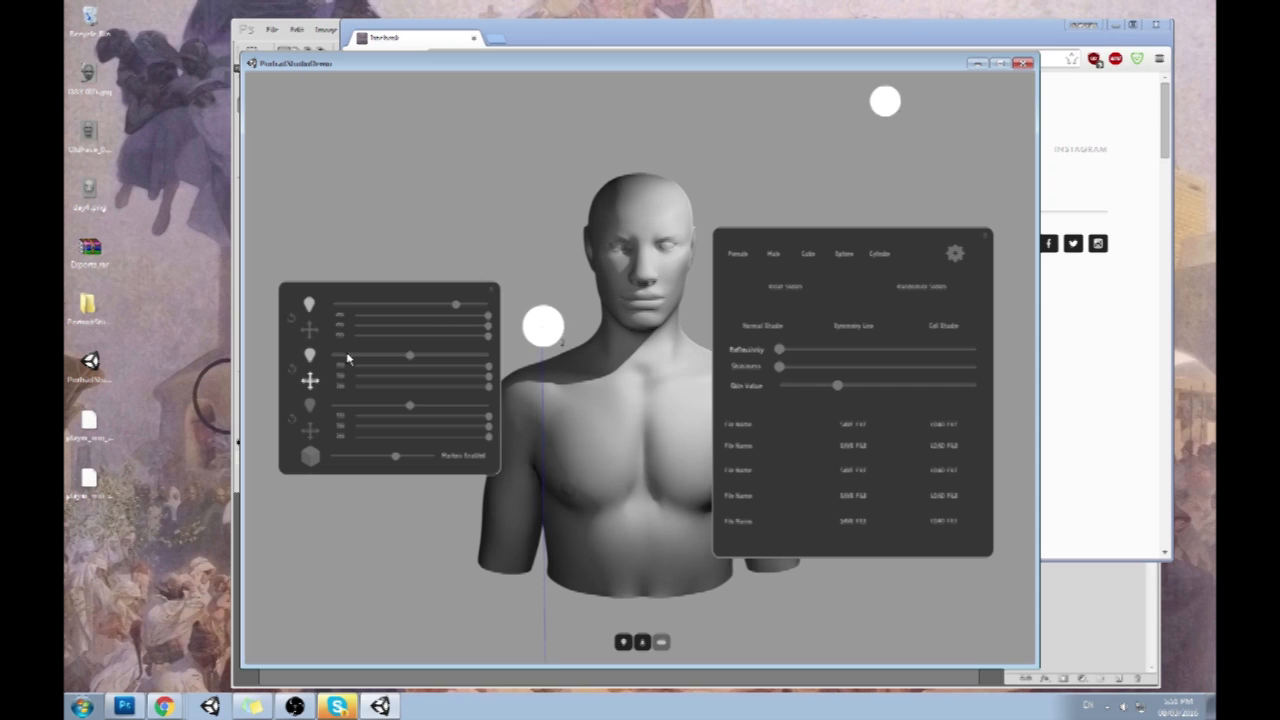
pyautogui.press('Left')
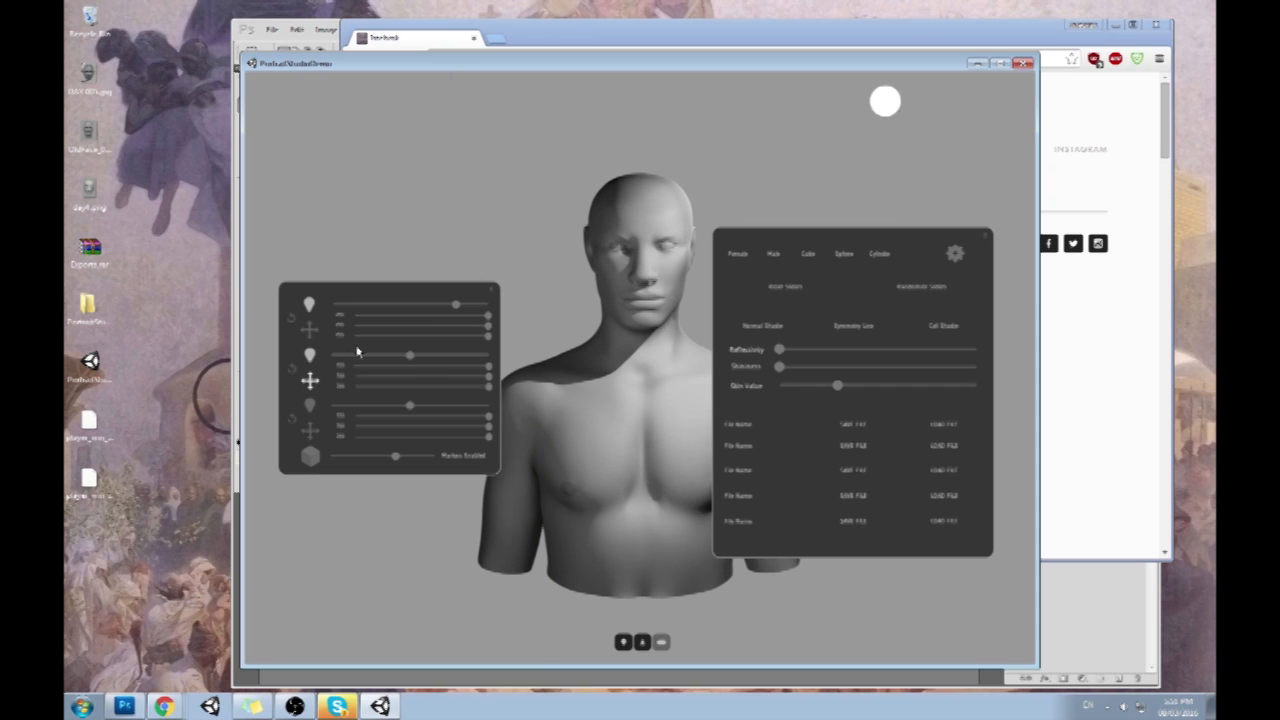
pyautogui.moveTo(418, 357); pyautogui.dragTo(461, 358)
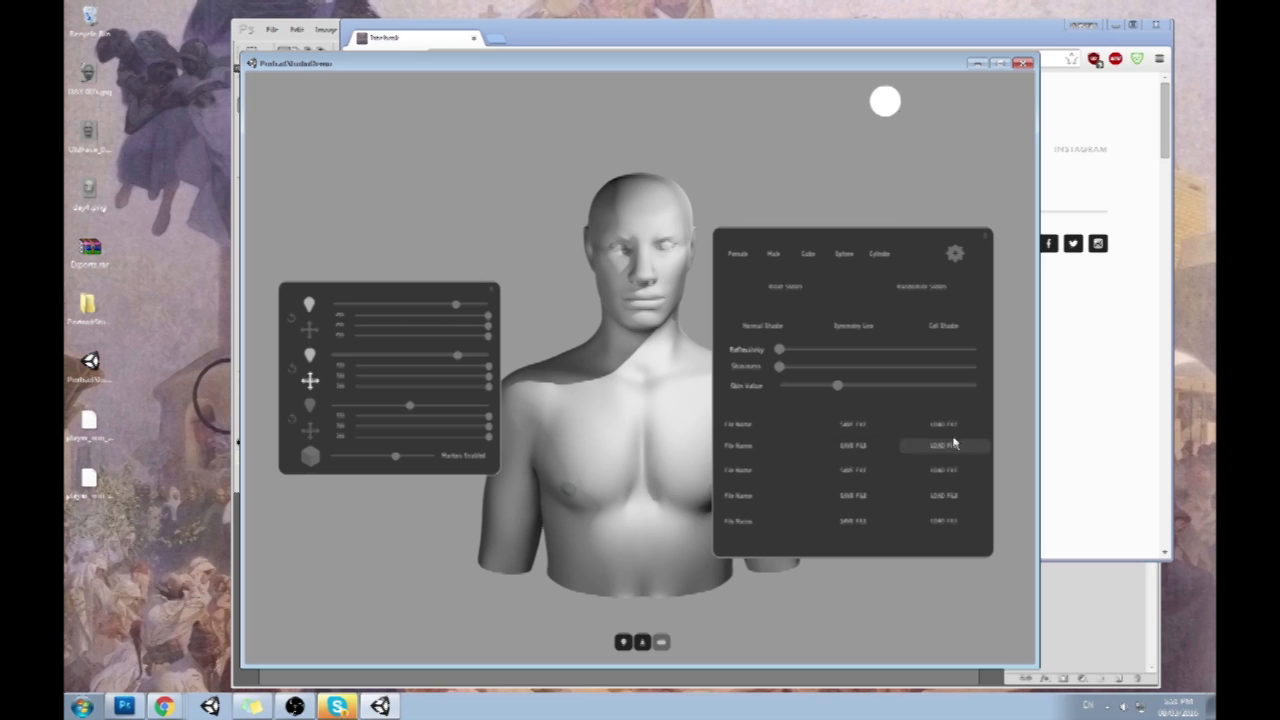
# Compare the Female and Male busts under the two lights, turn to a closer three-quarter view, and end on the Male model
pyautogui.click(742, 253)
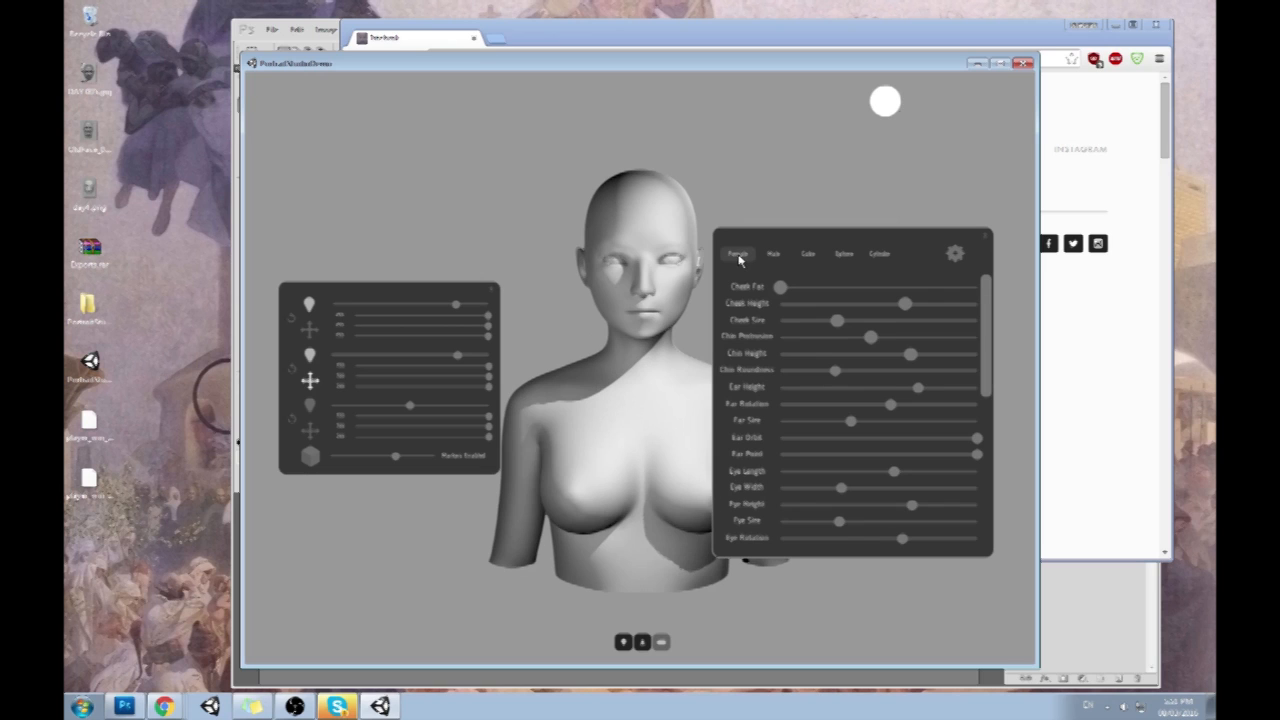
pyautogui.click(771, 256)
pyautogui.click(738, 253)
pyautogui.moveTo(611, 357); pyautogui.dragTo(642, 367)
pyautogui.click(768, 256)
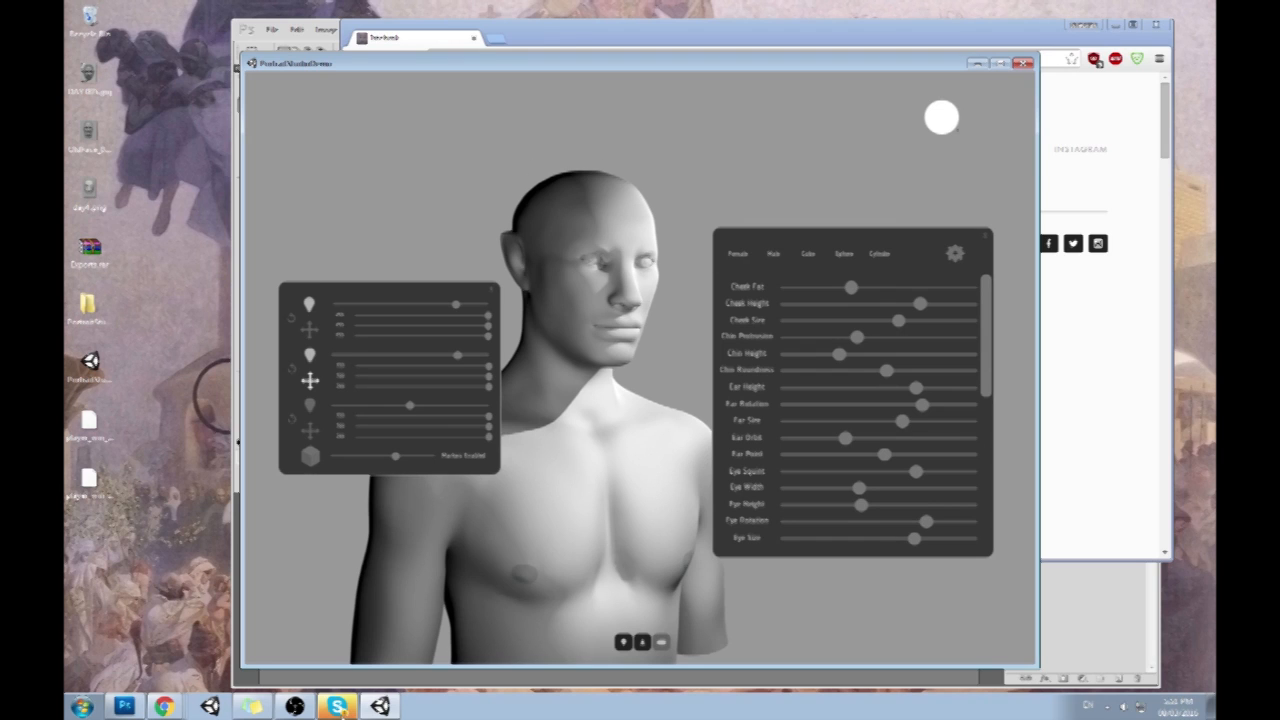
# Set the male face's Ear Point to its maximum to give it pointed ears
pyautogui.click(343, 713)
pyautogui.click(341, 709)
pyautogui.moveTo(987, 335)
pyautogui.mouseDown()
pyautogui.moveTo(990, 382)
pyautogui.moveTo(976, 314)
pyautogui.mouseUp()
pyautogui.moveTo(882, 455); pyautogui.dragTo(990, 457)
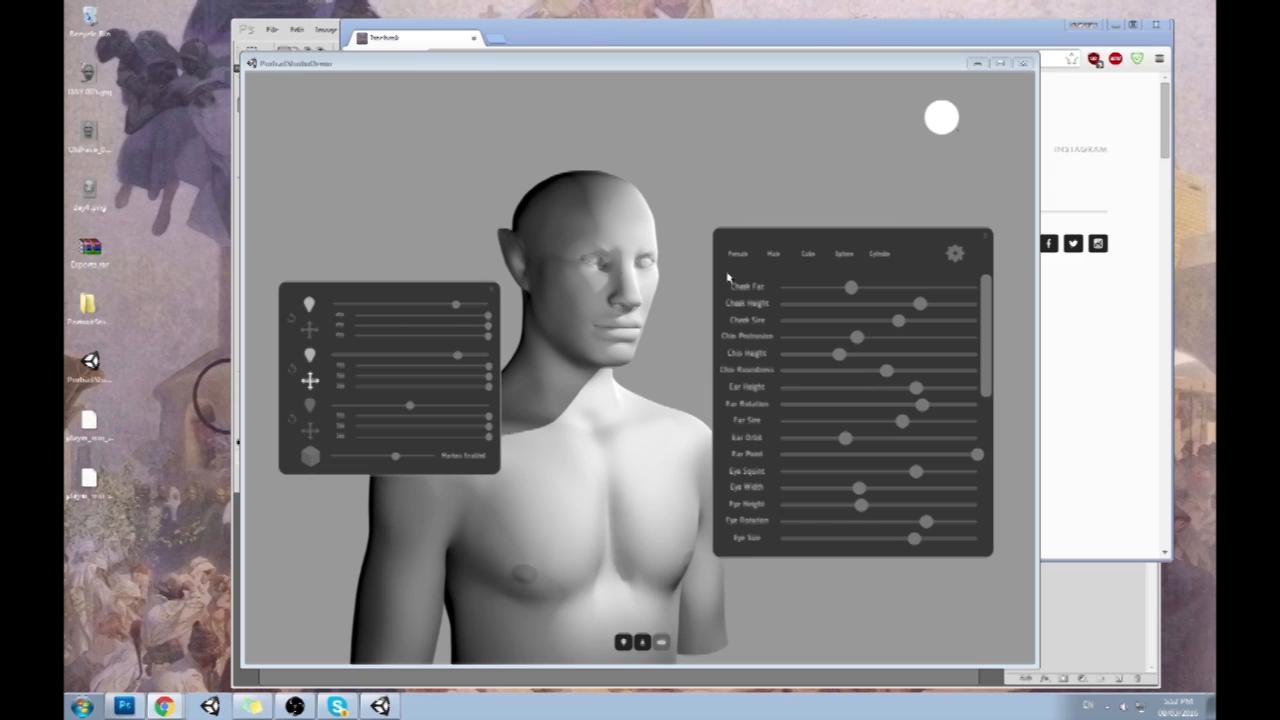
# Switch to Chrome and look further down the istebrak.com page
pyautogui.click(522, 38)
pyautogui.scroll(-3, 1026, 356)
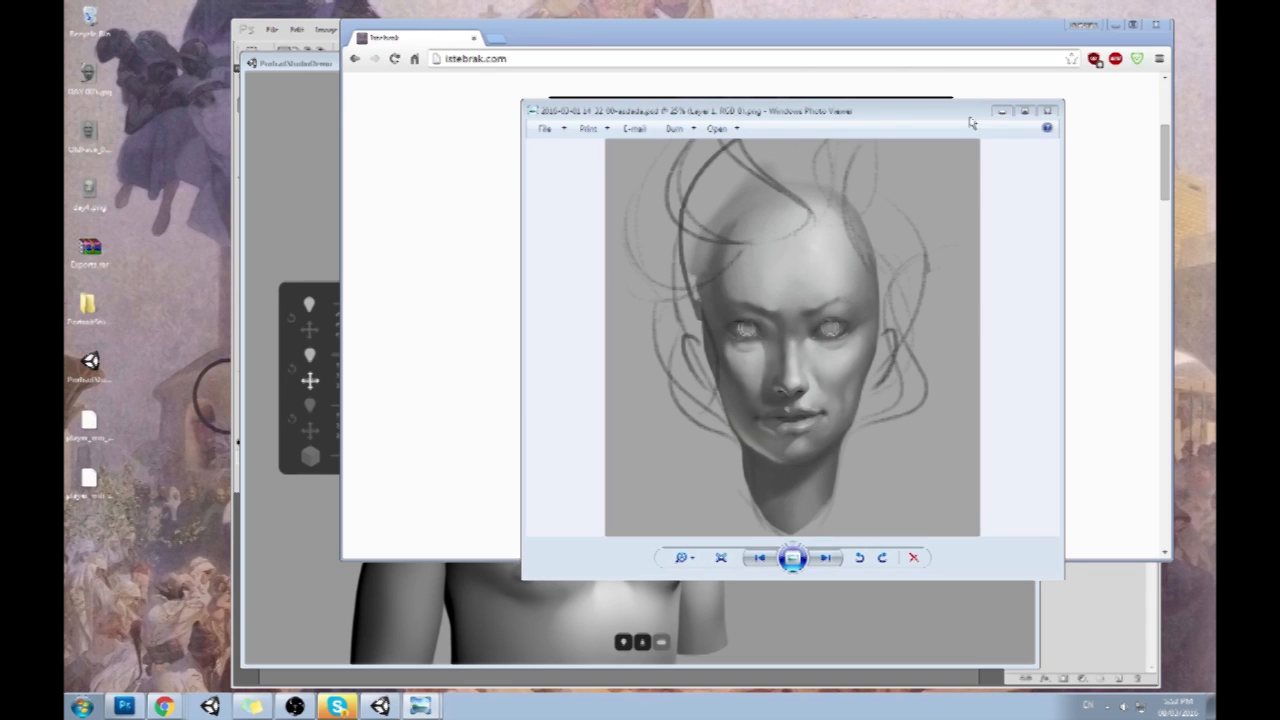
# Arrange the bust reference screenshot and the grayscale portrait sketch side by side in Windows Photo Viewer to compare their lighting
pyautogui.scroll(4, 485, 355)
pyautogui.moveTo(423, 271); pyautogui.dragTo(525, 347)
pyautogui.moveTo(602, 134); pyautogui.dragTo(501, 86)
pyautogui.moveTo(421, 352); pyautogui.dragTo(426, 317)
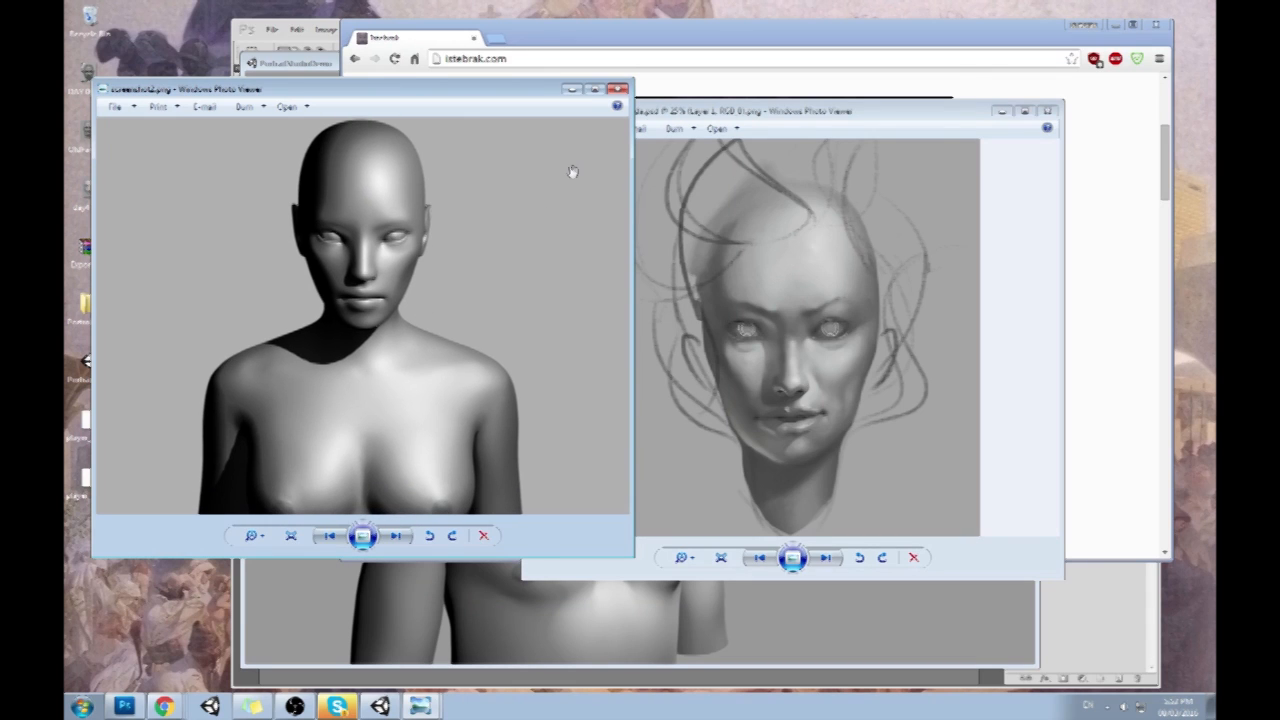
pyautogui.click(920, 118)
pyautogui.click(1047, 106)
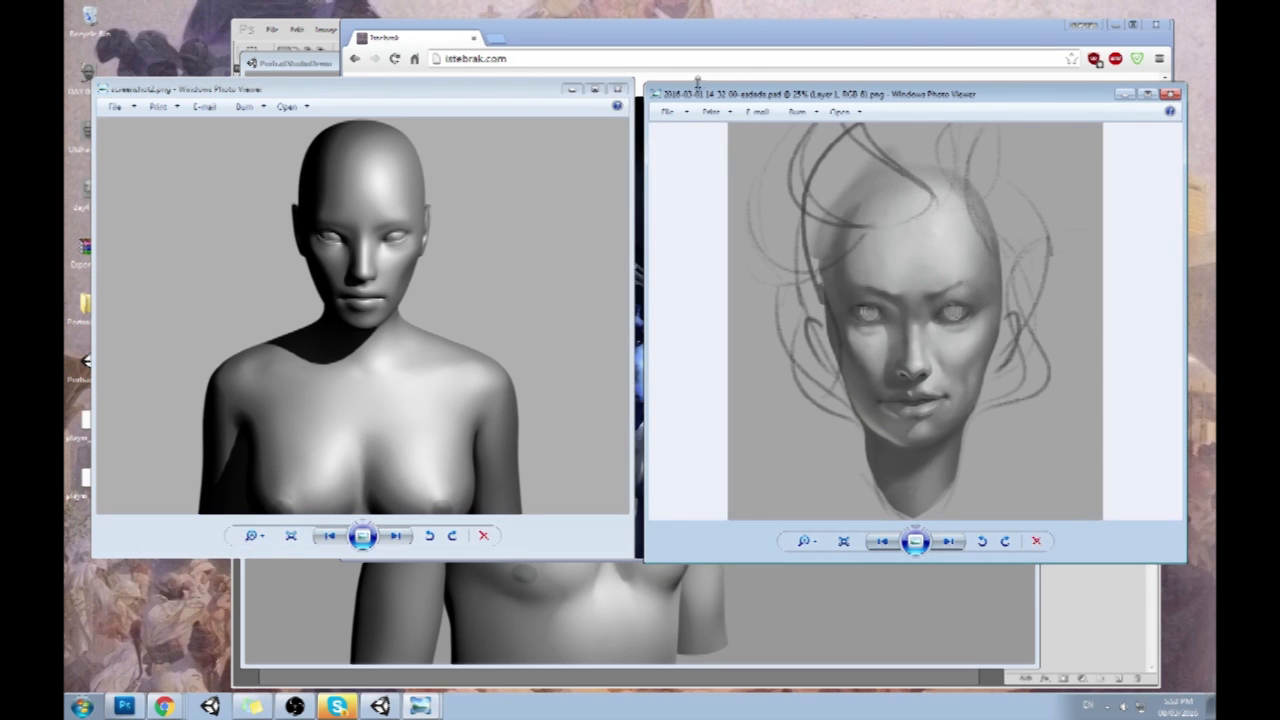
# Close both image windows, dismiss the browser window, and return to the male bust in PortraitStudio
pyautogui.click(614, 91)
pyautogui.click(1172, 93)
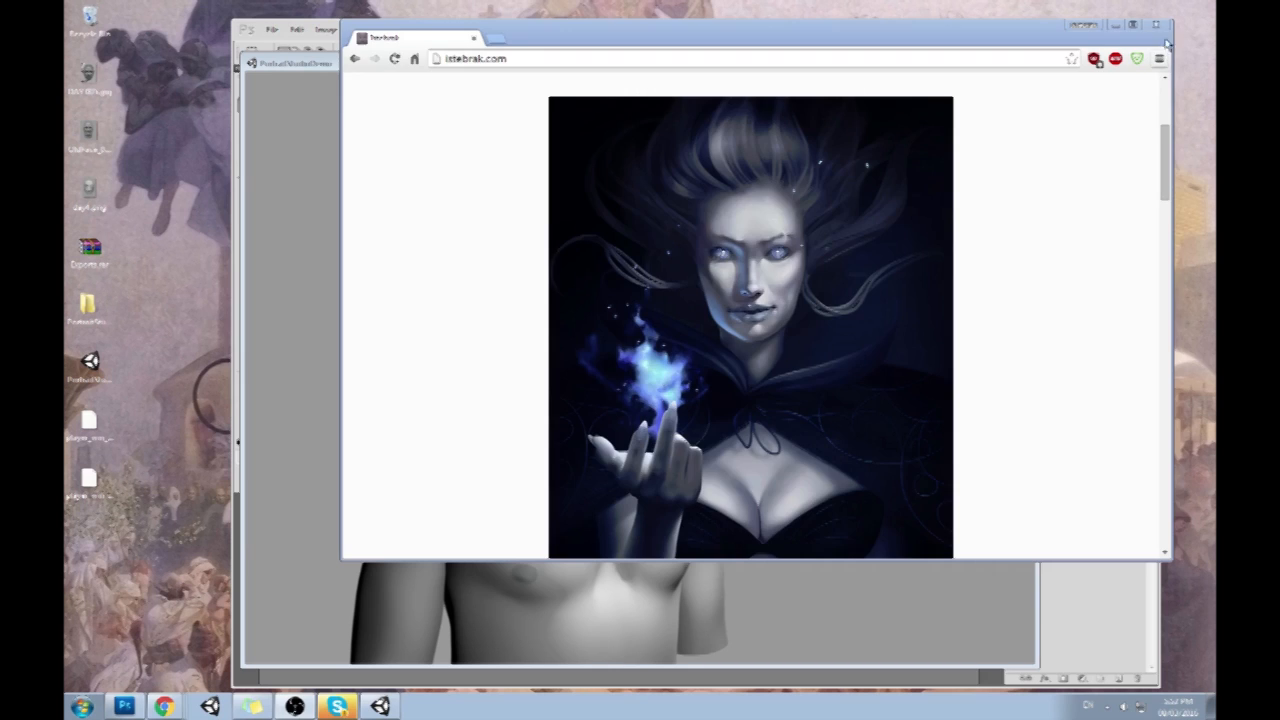
pyautogui.click(1157, 24)
pyautogui.click(740, 210)
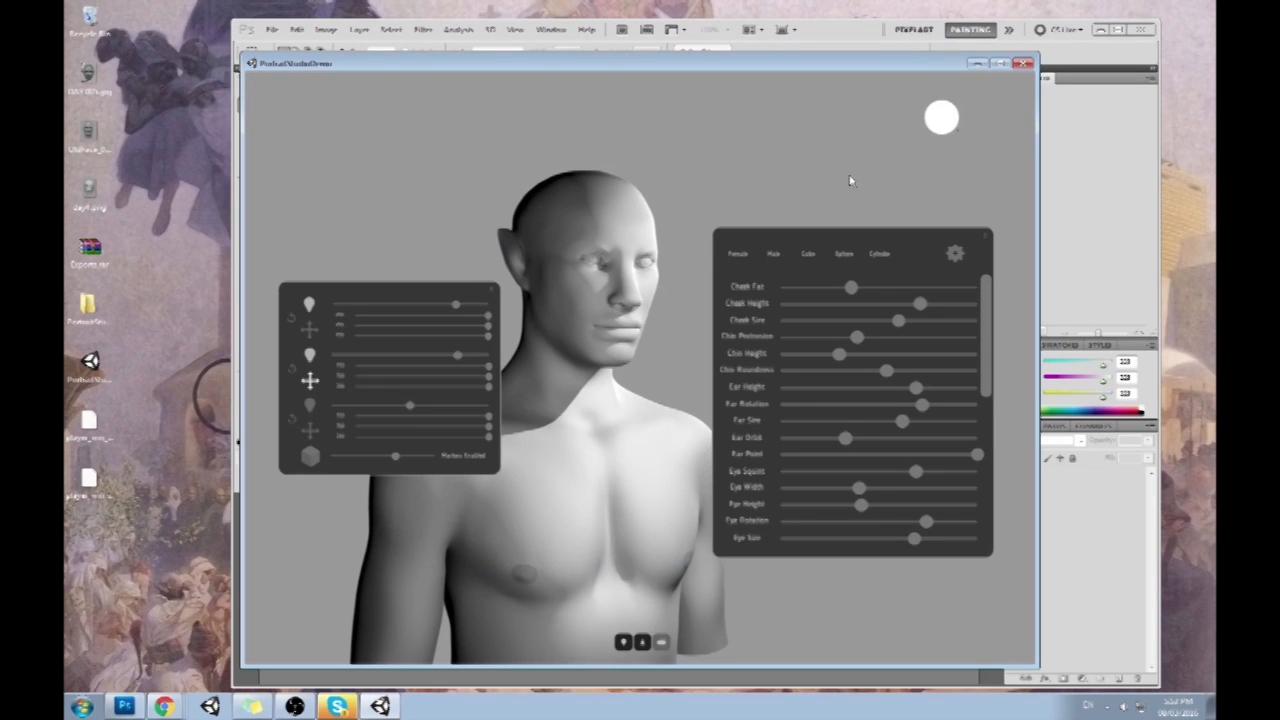
# Show the settings panel with the Directional and Rotation sliders, check the system date and time, and return to the bust
pyautogui.click(664, 642)
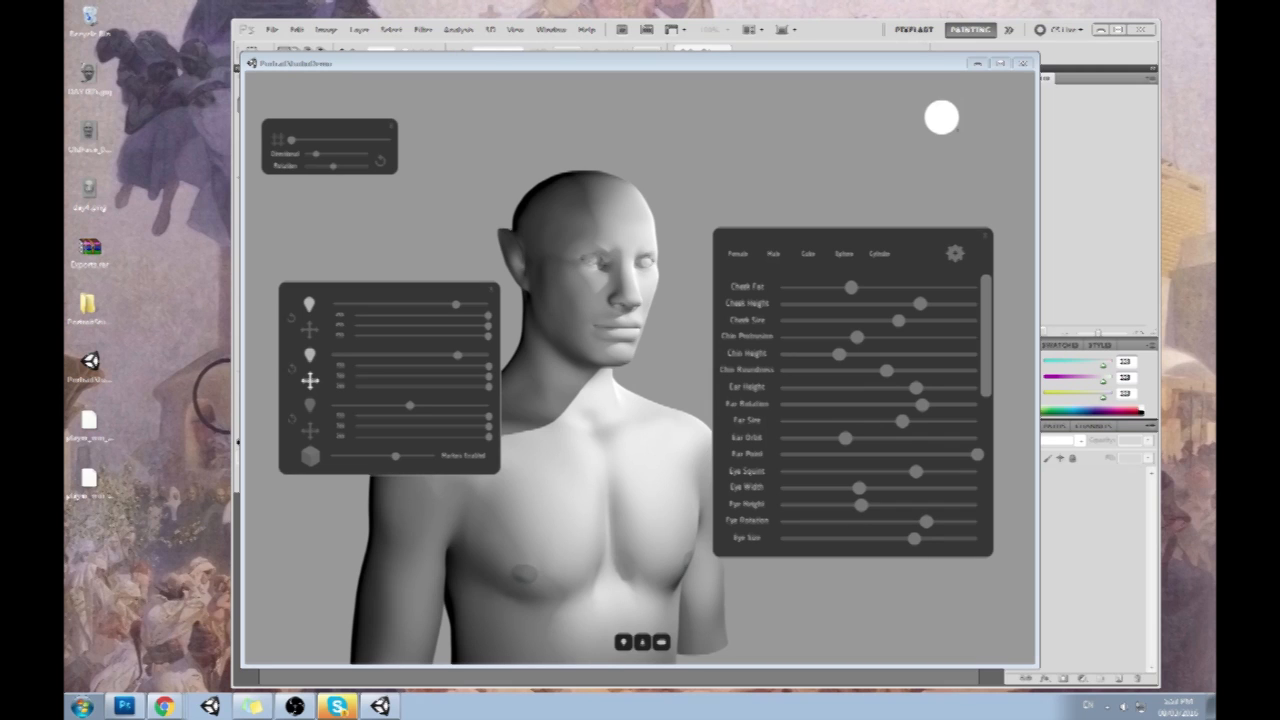
pyautogui.click(1183, 705)
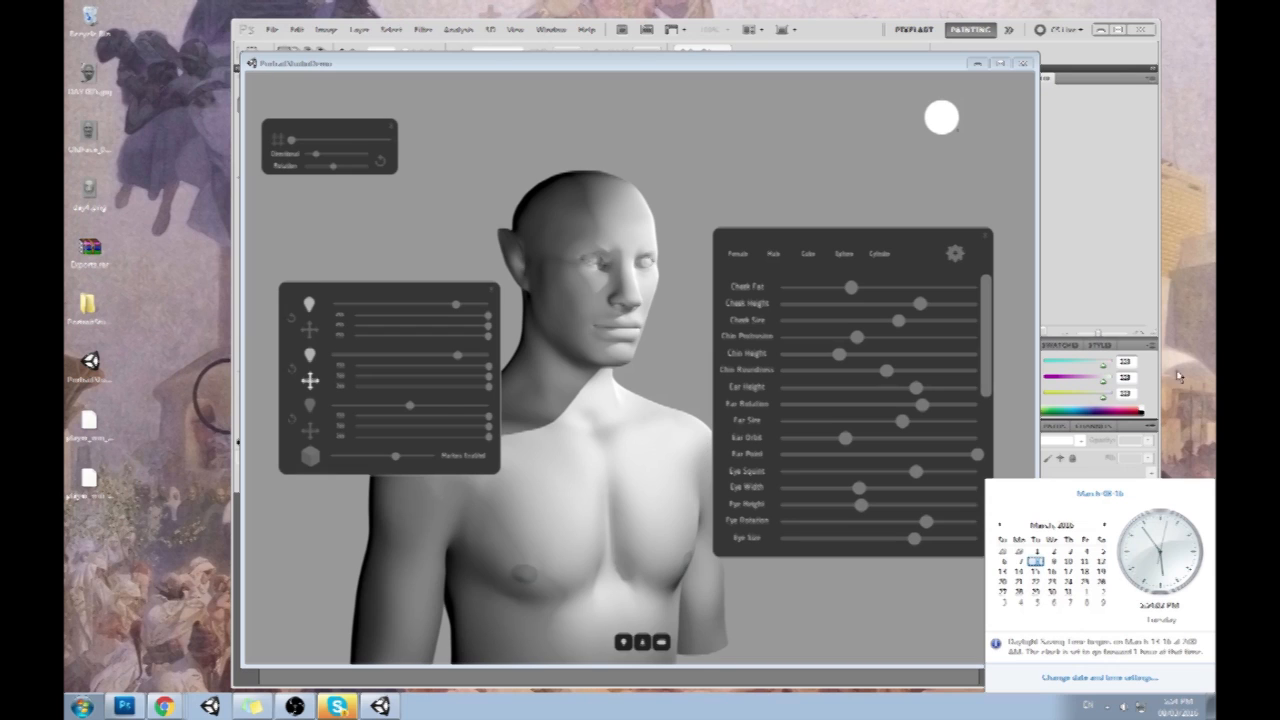
pyautogui.click(804, 496)
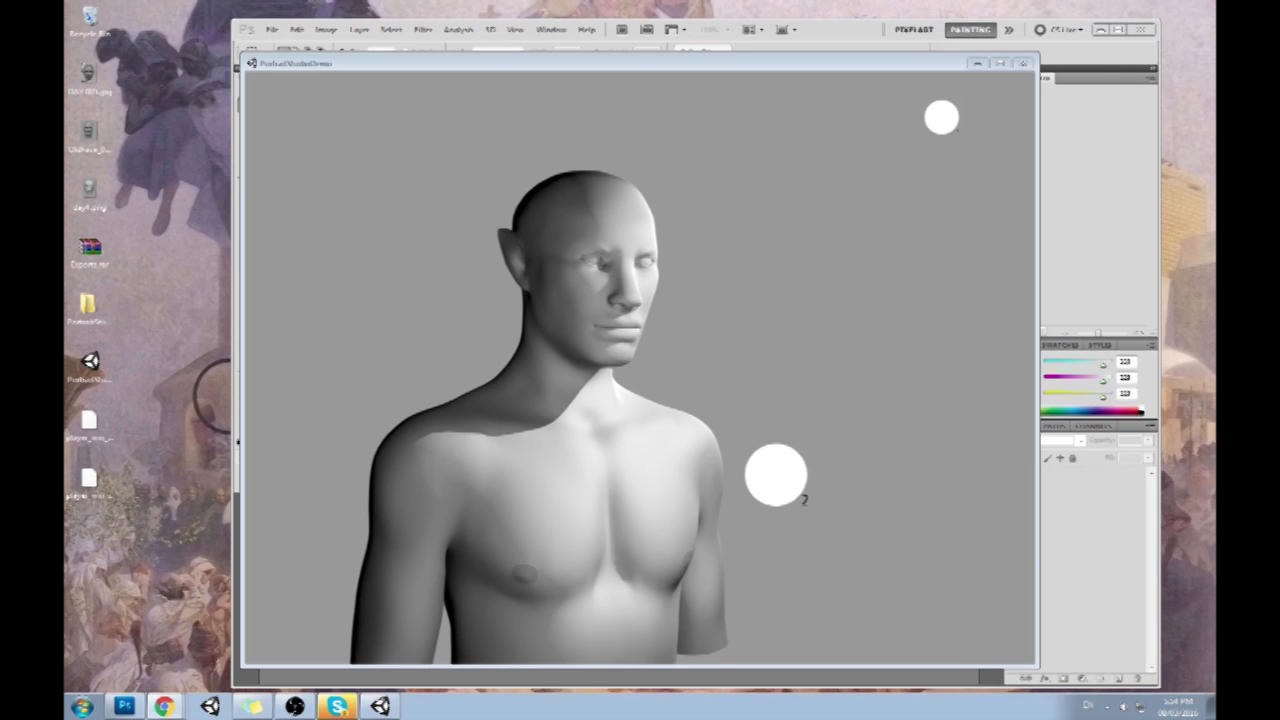